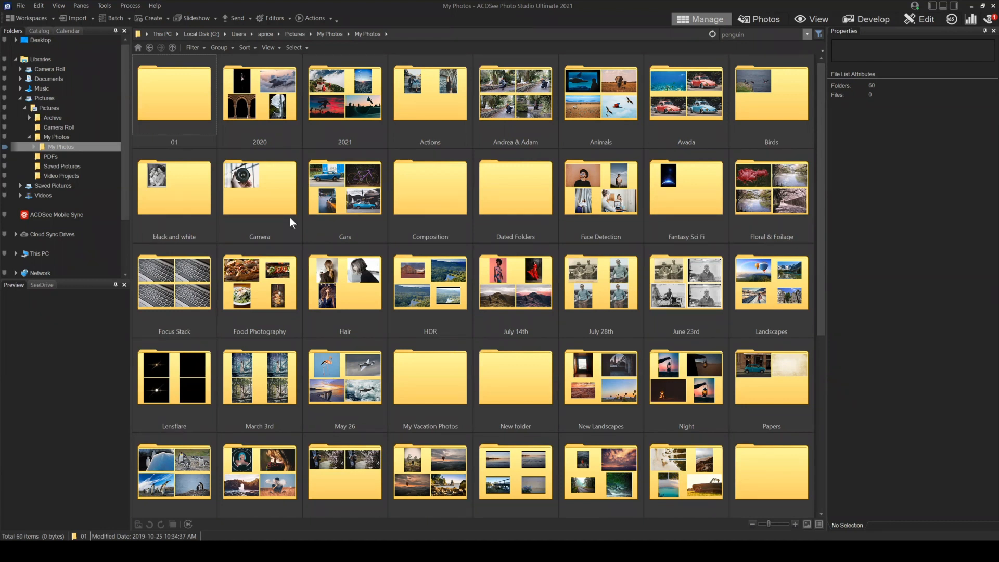
# - Open the Cars folder's first photo, the blue car in front of the orange fence, in Edit mode
pyautogui.doubleClick(345, 195)
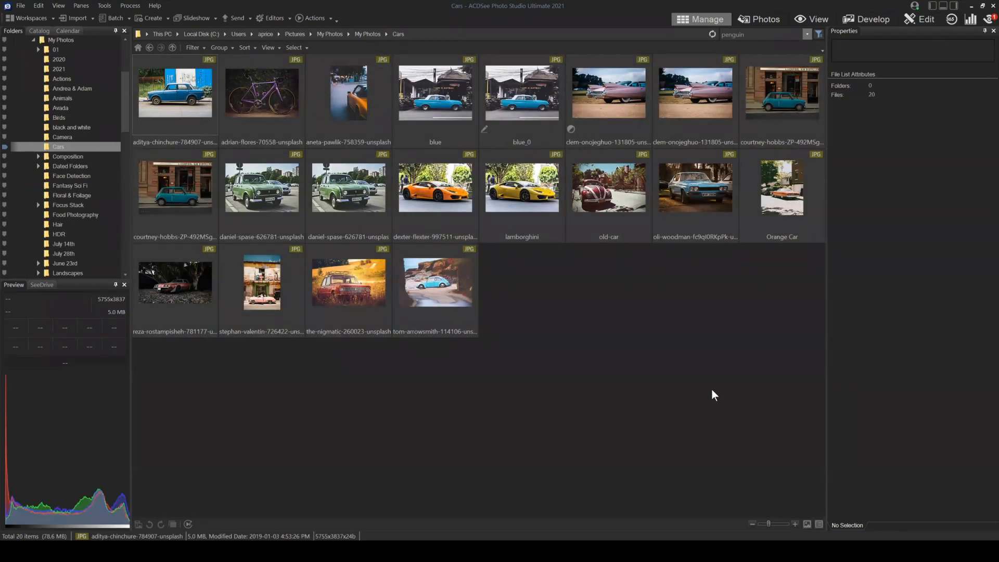
pyautogui.click(510, 103)
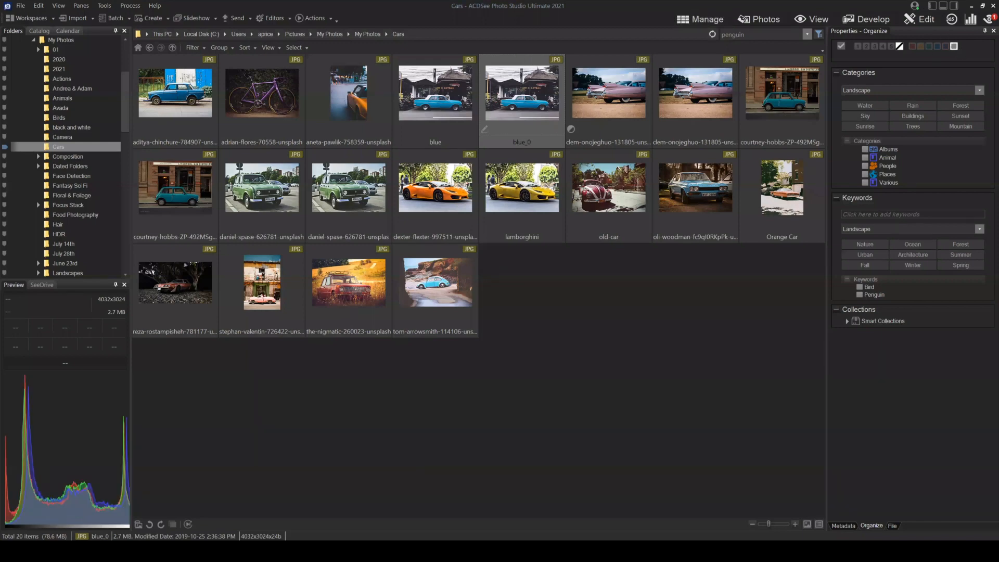
pyautogui.click(932, 19)
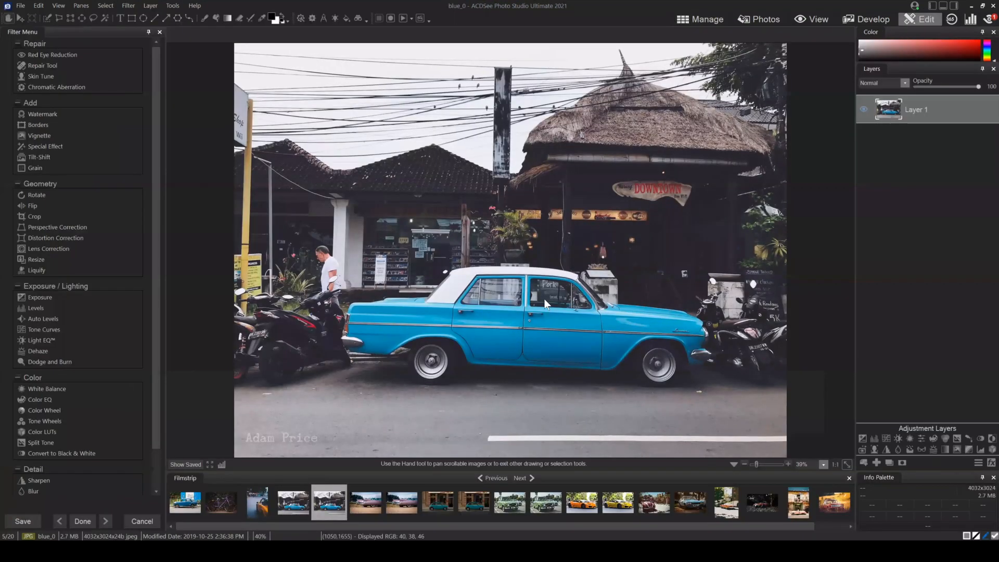
pyautogui.click(200, 497)
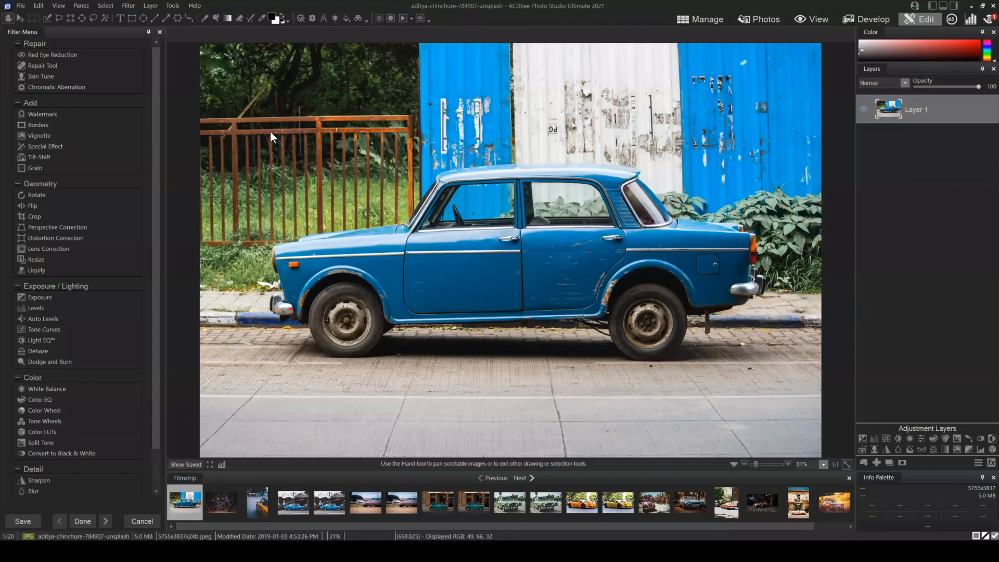
# - Sample the car door's blue as the foreground color and inspect its RGB values in the custom color settings
pyautogui.click(261, 18)
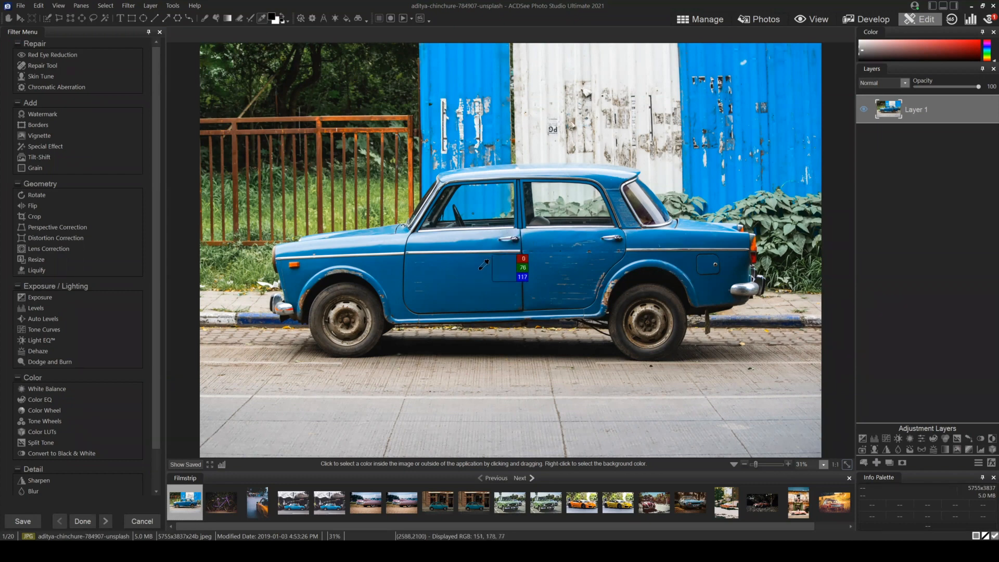
pyautogui.click(475, 263)
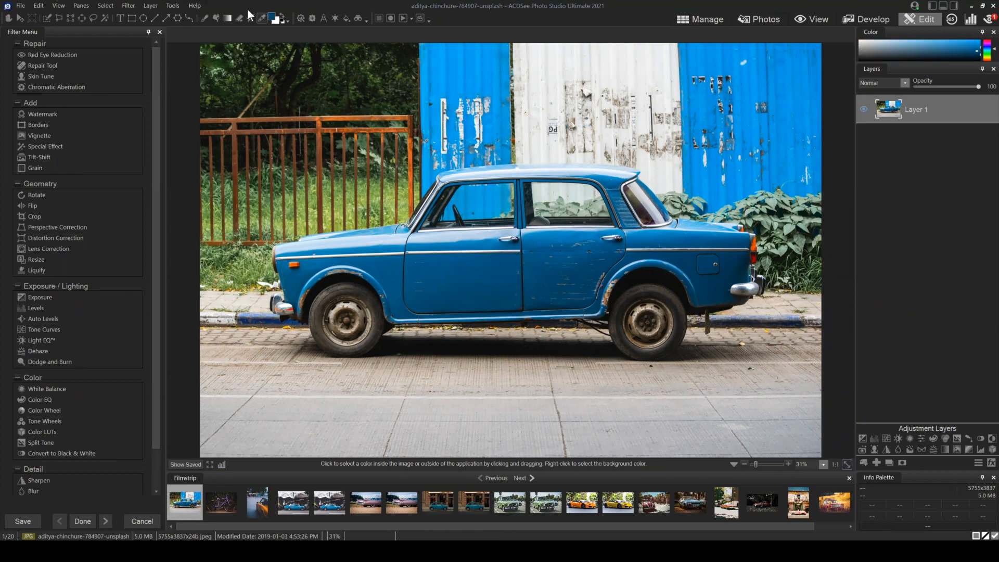
pyautogui.click(273, 19)
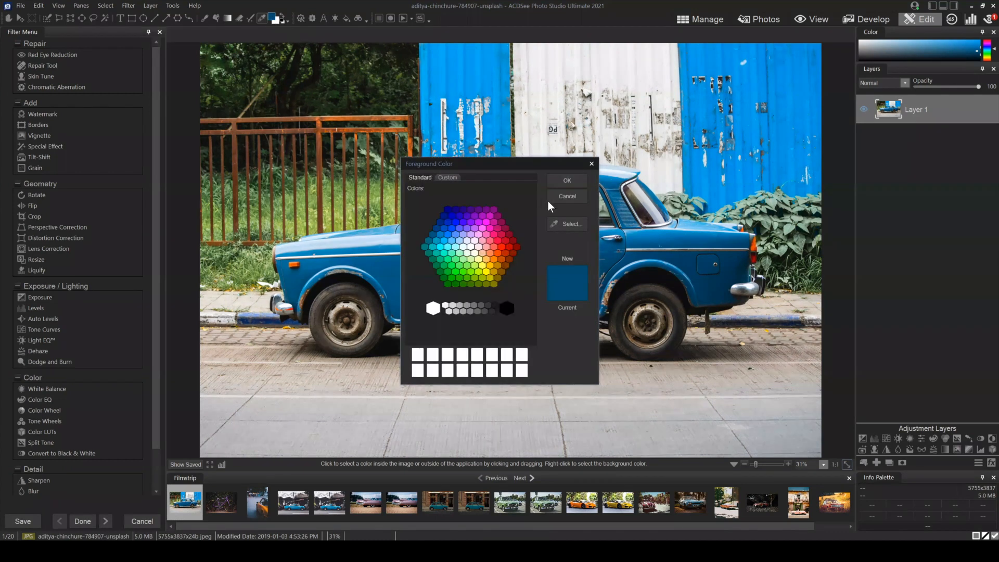
pyautogui.moveTo(498, 166); pyautogui.dragTo(645, 147)
pyautogui.click(458, 180)
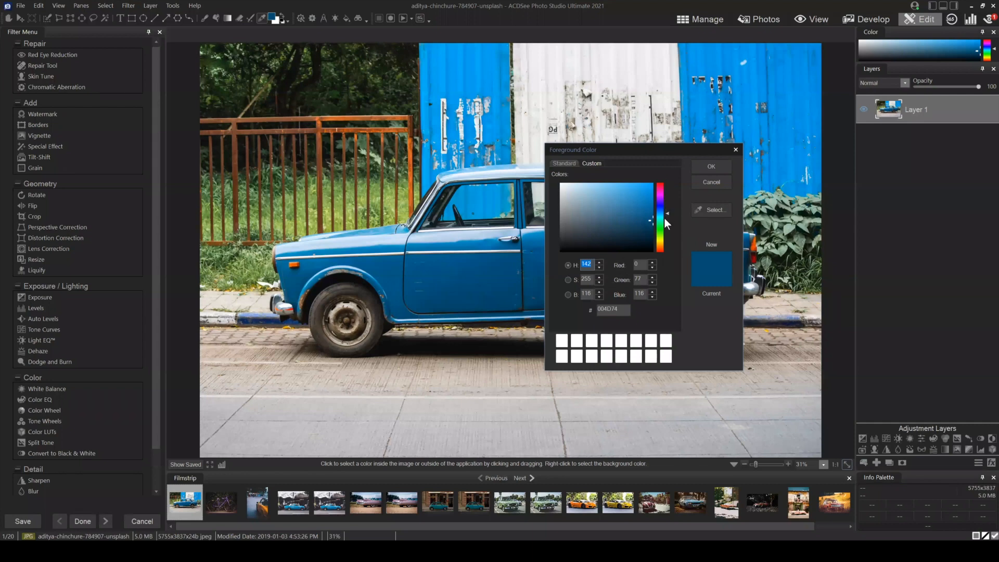
pyautogui.click(644, 264)
pyautogui.press('Tab')
pyautogui.press('Tab')
pyautogui.click(712, 166)
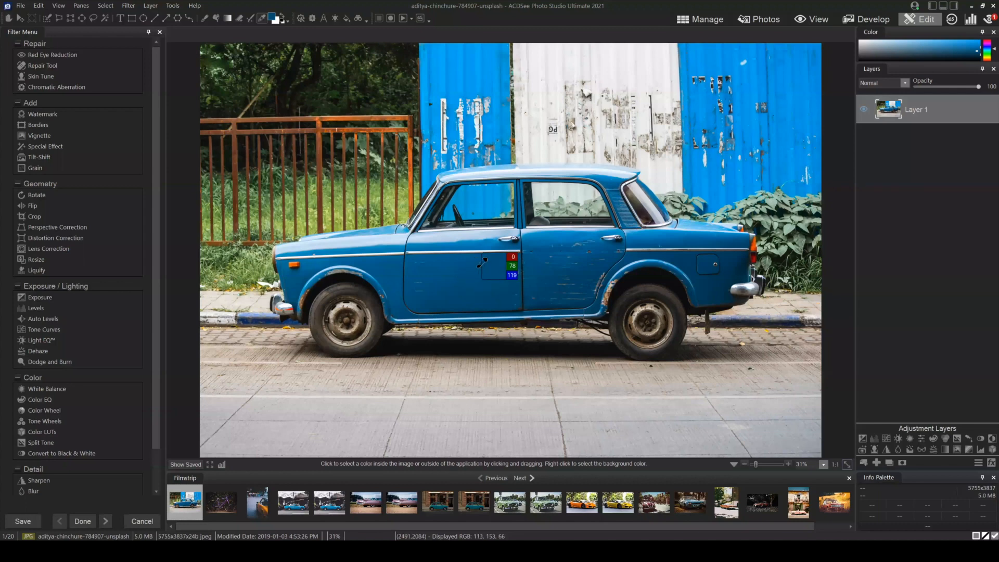
# - Try raising the door color's saturation to cyan 66 and blue 100 on a new Color EQ adjustment layer, and reset both
pyautogui.click(934, 439)
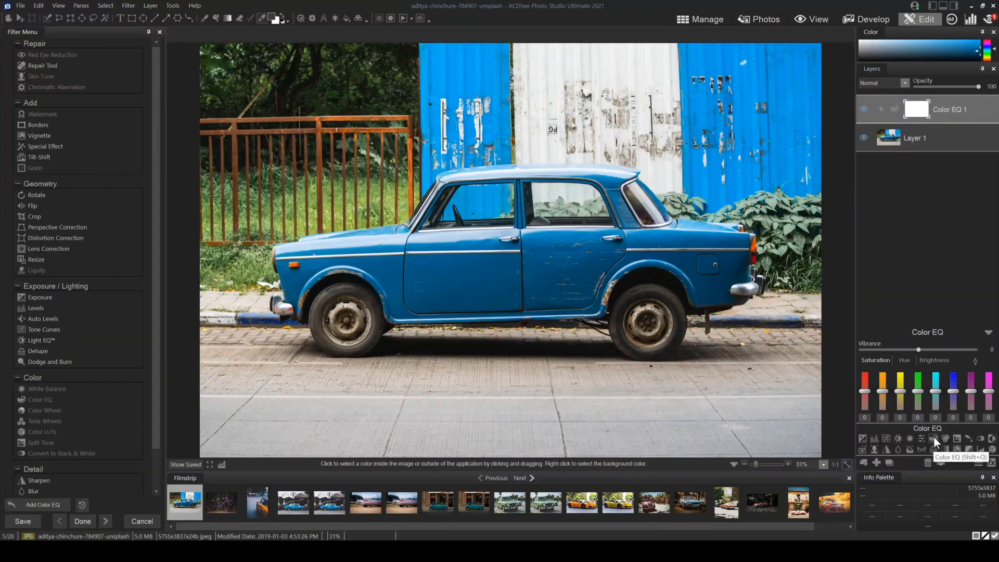
pyautogui.click(976, 361)
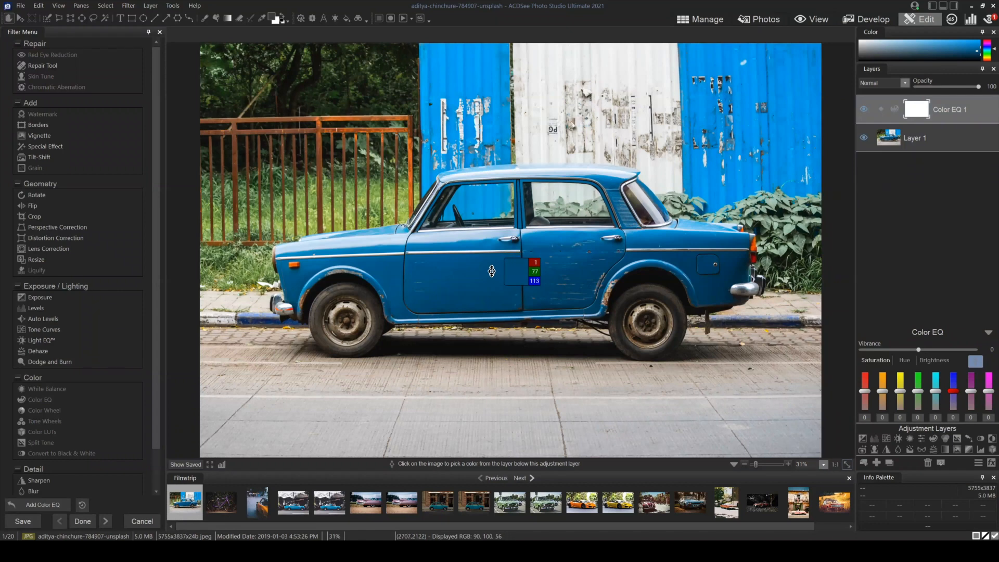
pyautogui.moveTo(494, 282); pyautogui.dragTo(471, 273)
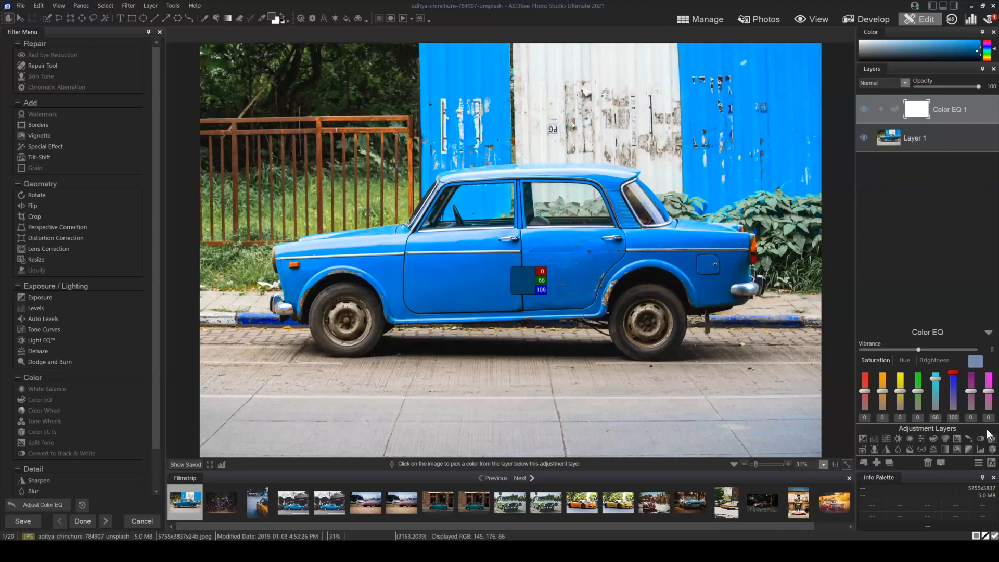
pyautogui.moveTo(935, 386); pyautogui.dragTo(936, 393)
pyautogui.click(953, 390)
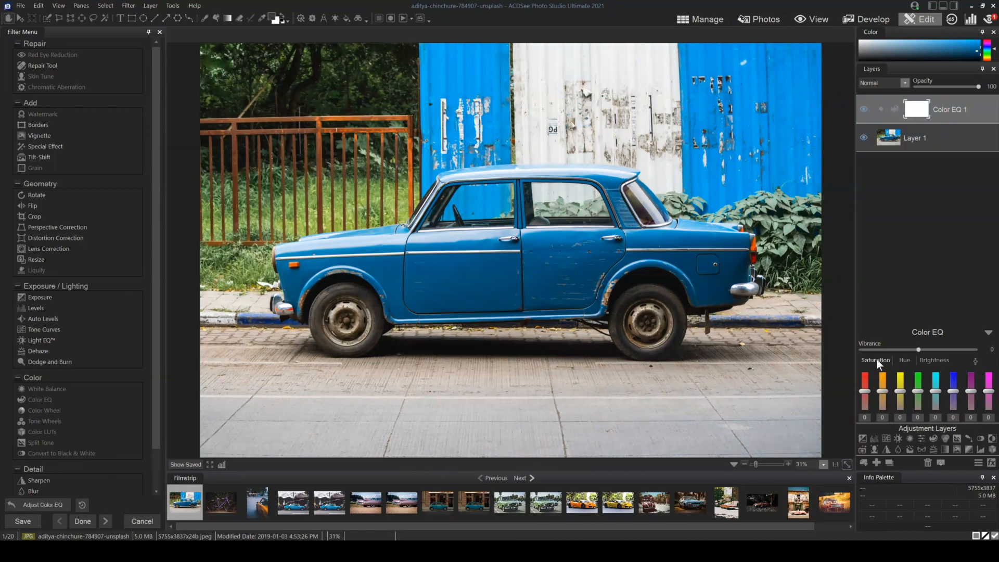
# - Try shifting the hue of the car door's sampled blue in Color EQ, and reset the cyan and blue hues to 0
pyautogui.click(904, 361)
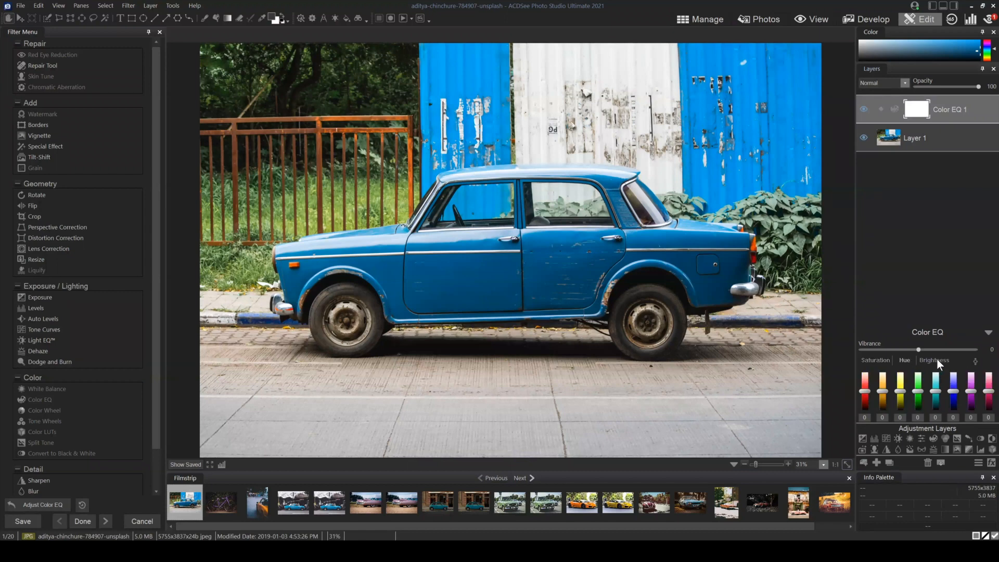
pyautogui.click(976, 363)
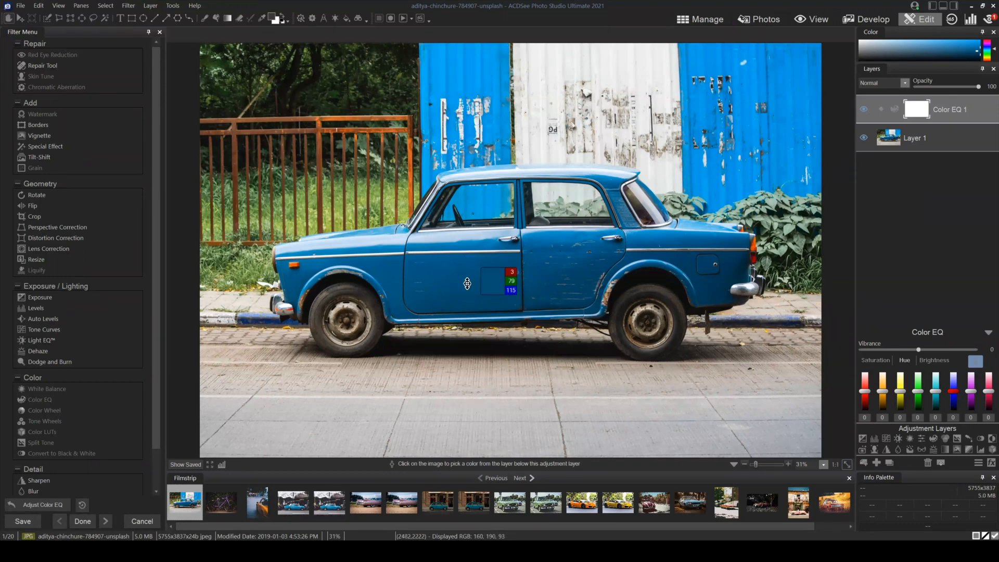
pyautogui.moveTo(466, 279)
pyautogui.mouseDown()
pyautogui.moveTo(469, 252)
pyautogui.moveTo(471, 374)
pyautogui.moveTo(478, 268)
pyautogui.mouseUp()
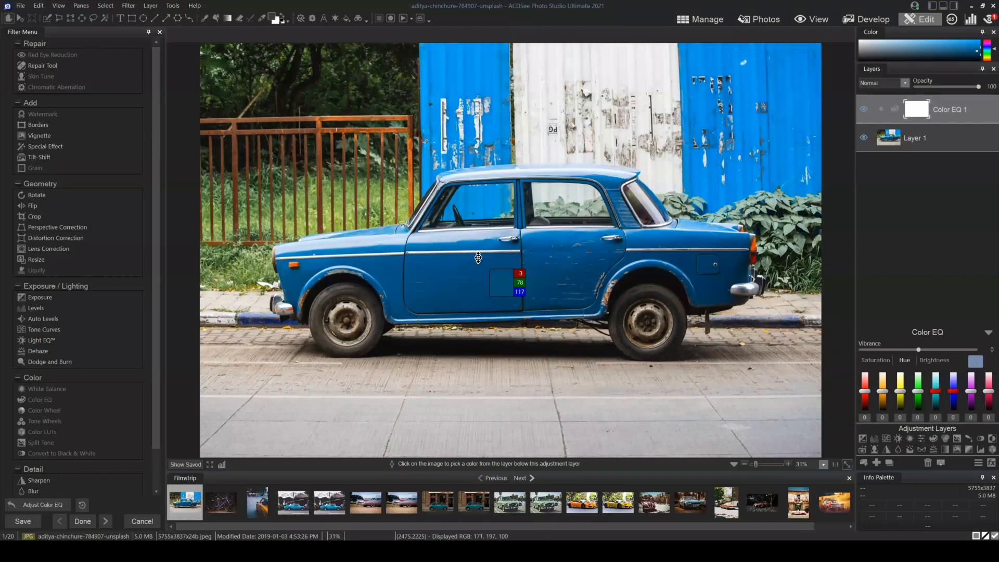
pyautogui.moveTo(480, 191)
pyautogui.mouseDown()
pyautogui.moveTo(493, 82)
pyautogui.moveTo(504, 68)
pyautogui.moveTo(495, 177)
pyautogui.mouseUp()
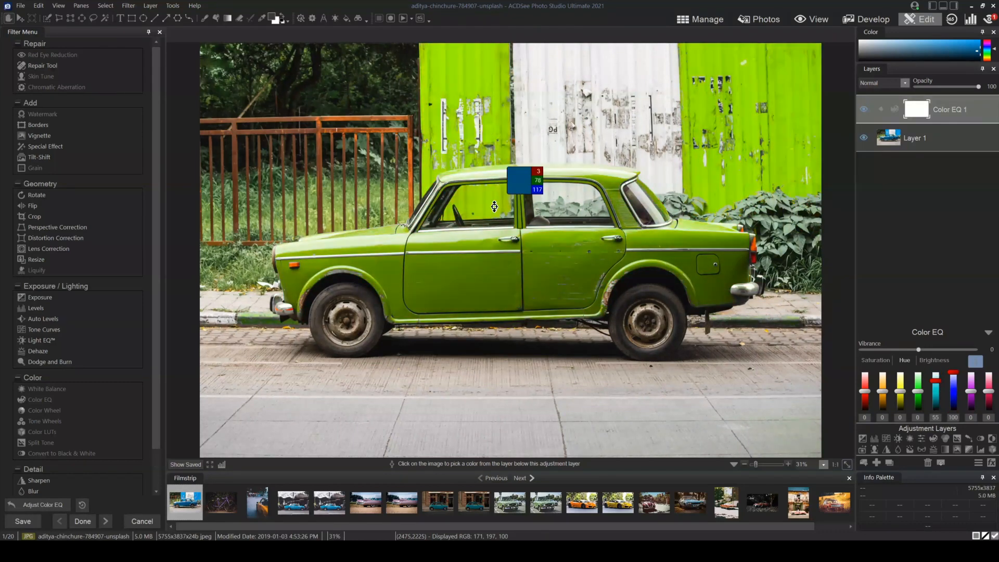
pyautogui.moveTo(494, 311); pyautogui.dragTo(498, 289)
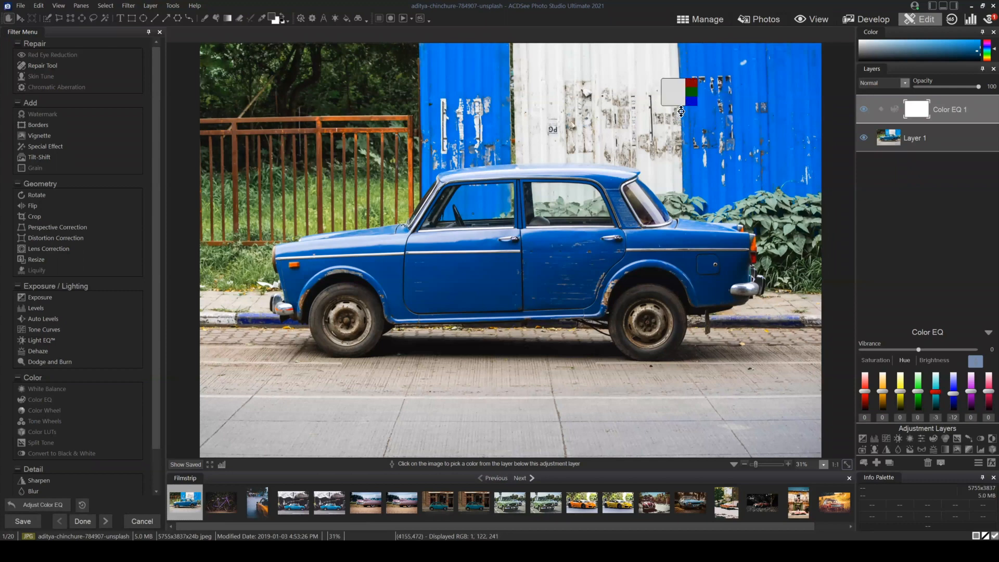
pyautogui.rightClick(935, 399)
pyautogui.rightClick(953, 397)
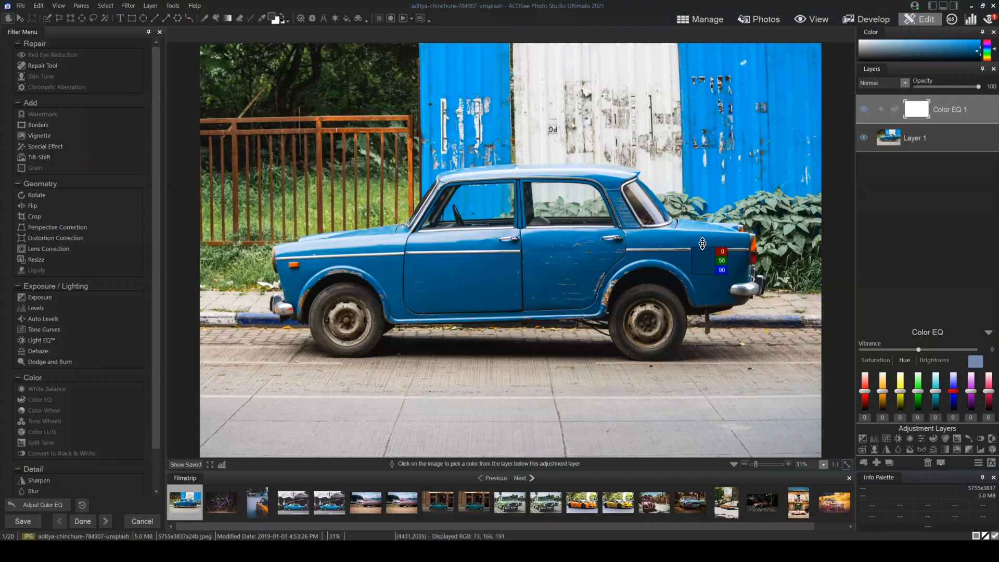
# - Select the Color EQ layer's mask and Layer 1 in turn, and bring back the layer's Color EQ settings
pyautogui.click(923, 112)
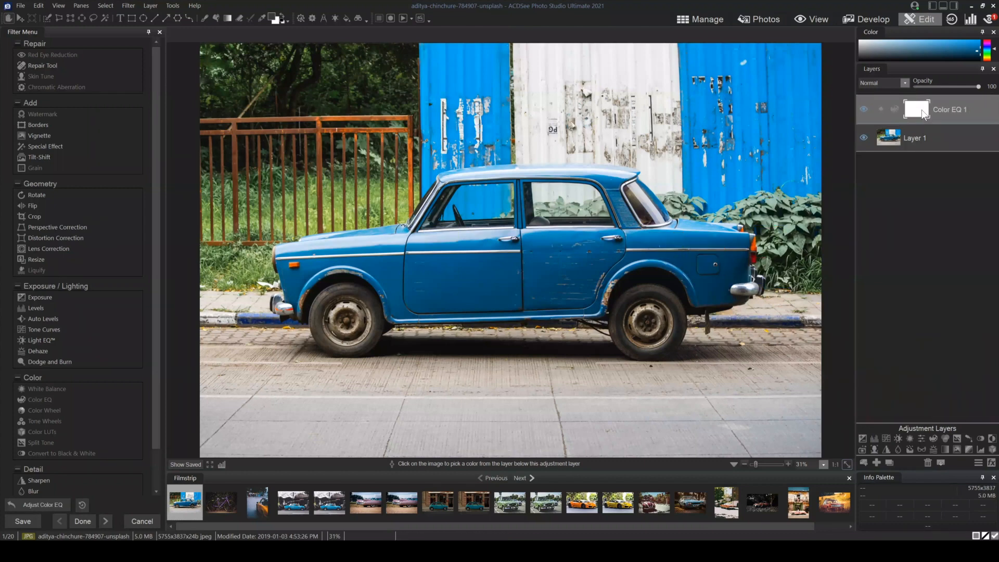
pyautogui.click(910, 136)
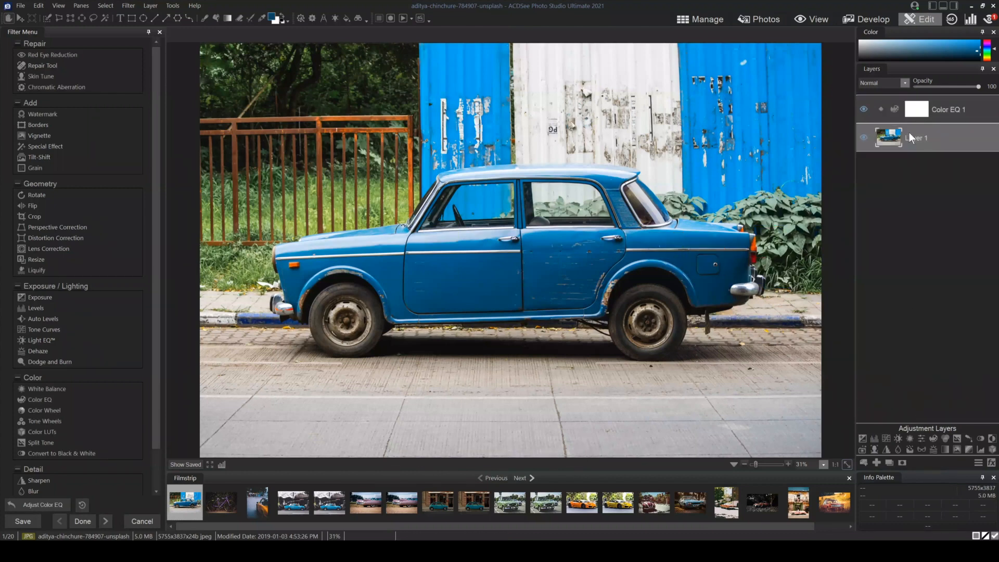
pyautogui.click(883, 110)
pyautogui.click(886, 112)
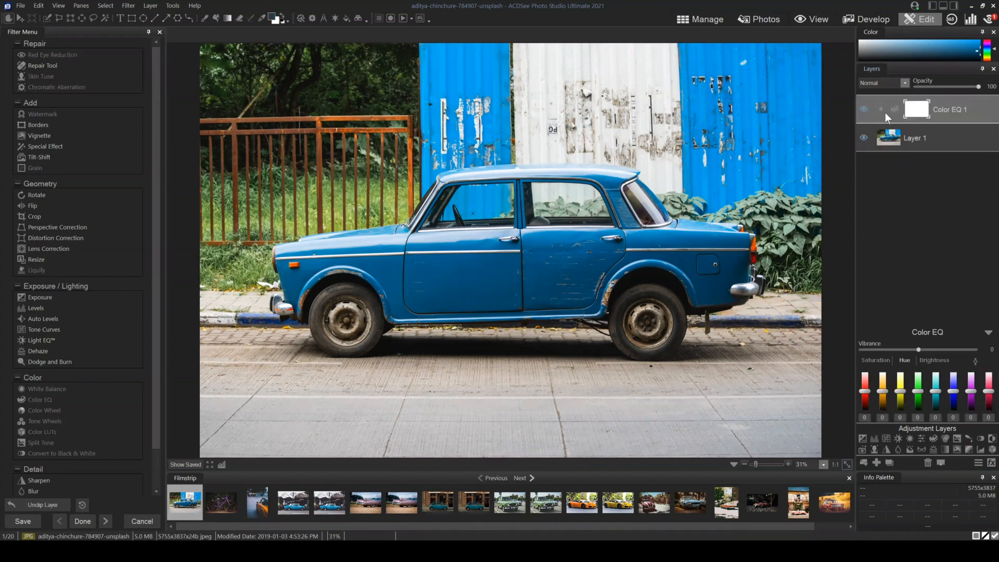
# - Sample the orange fence post on the photo and raise its Color EQ saturation to red 100 and orange 100
pyautogui.click(976, 361)
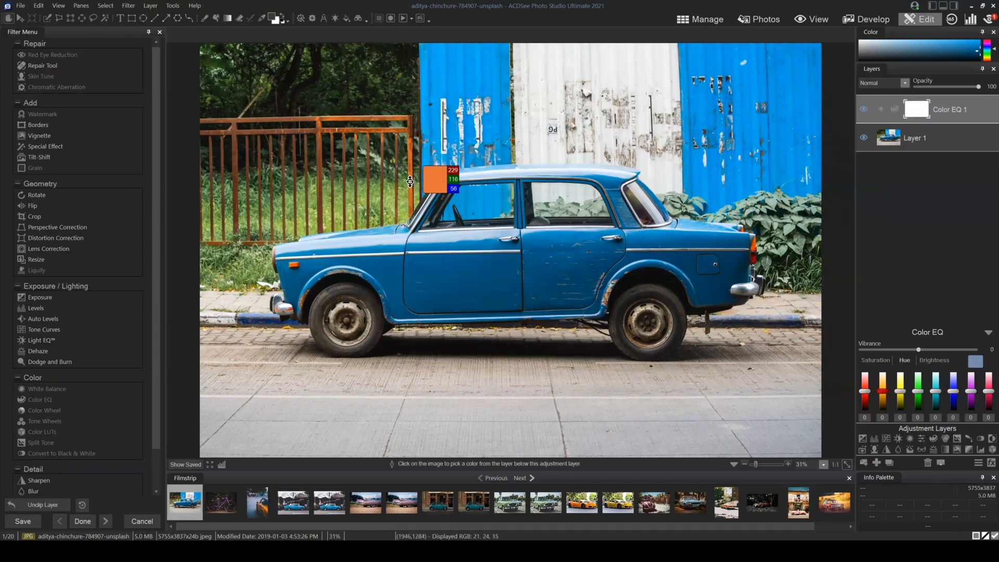
pyautogui.click(878, 361)
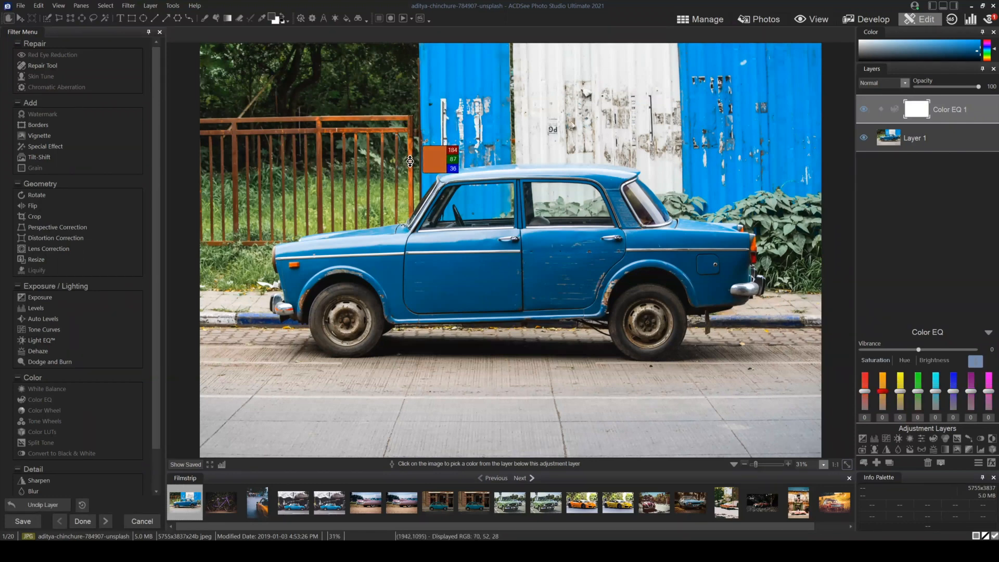
pyautogui.moveTo(410, 161); pyautogui.dragTo(409, 27)
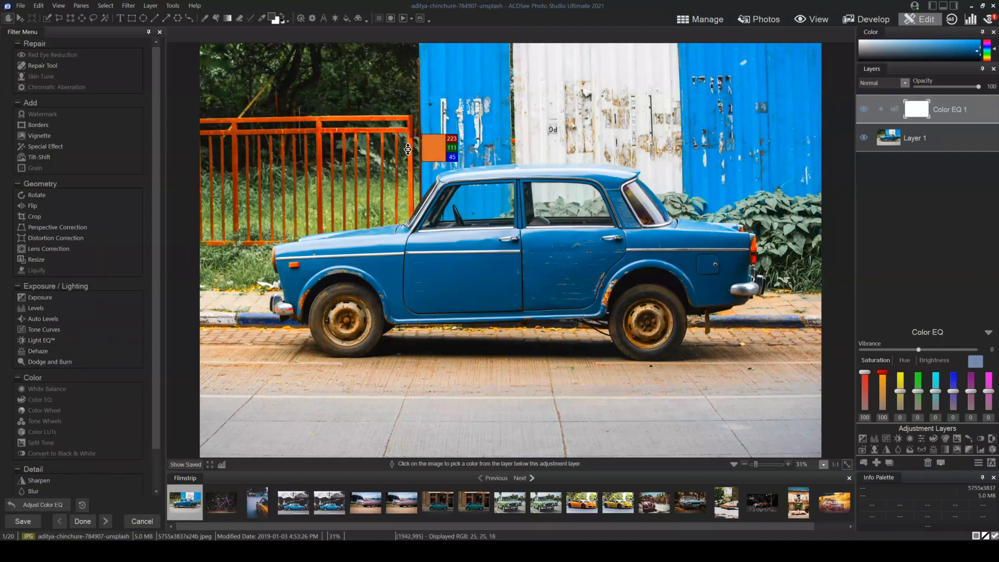
# - Reset the red and orange saturation to 0 and delete the Color EQ adjustment layer
pyautogui.click(866, 393)
pyautogui.click(885, 390)
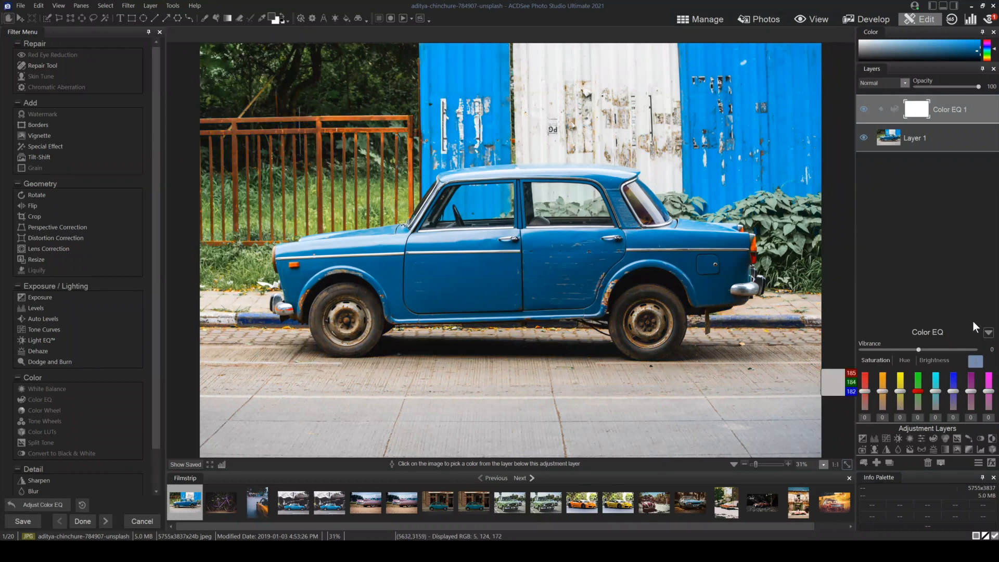
pyautogui.click(928, 463)
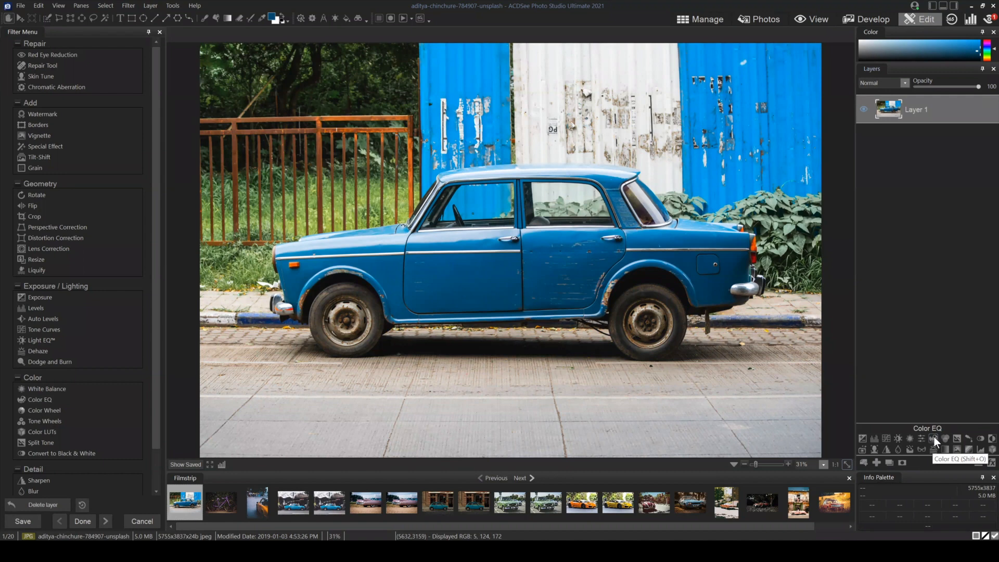
# - Try setting the black point of a new Levels adjustment layer from the dark area at the rear wheel, and delete the layer
pyautogui.click(876, 437)
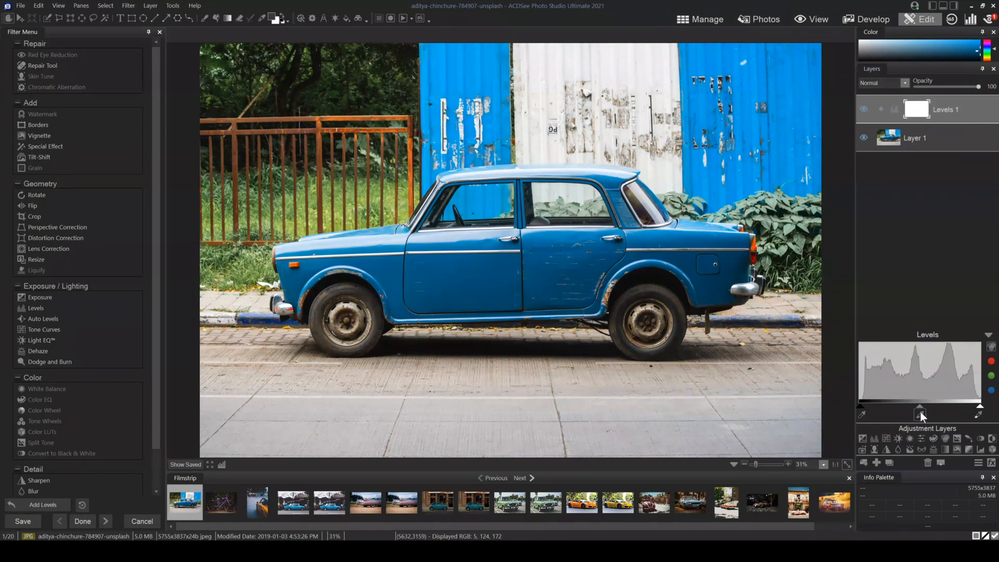
pyautogui.click(863, 412)
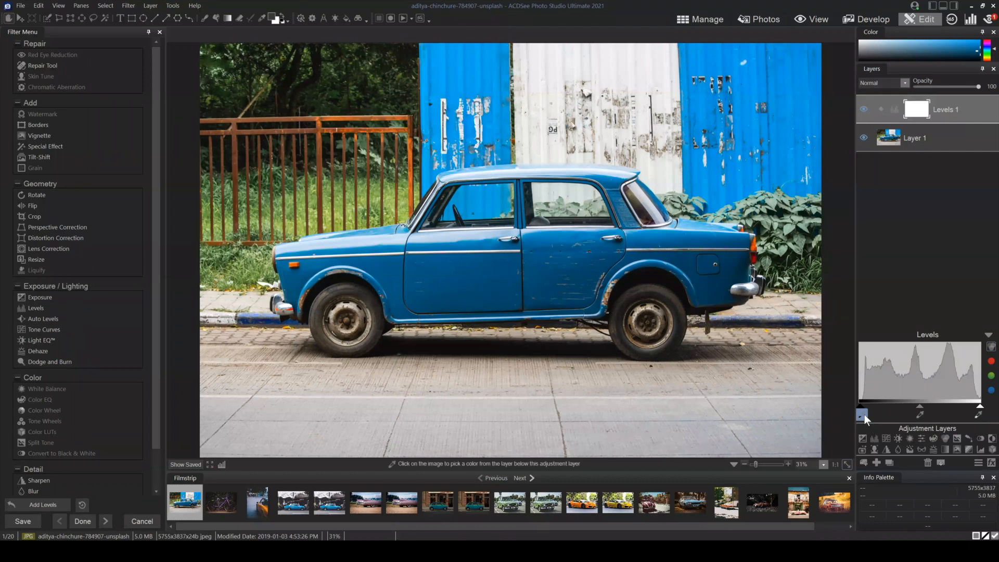
pyautogui.click(655, 272)
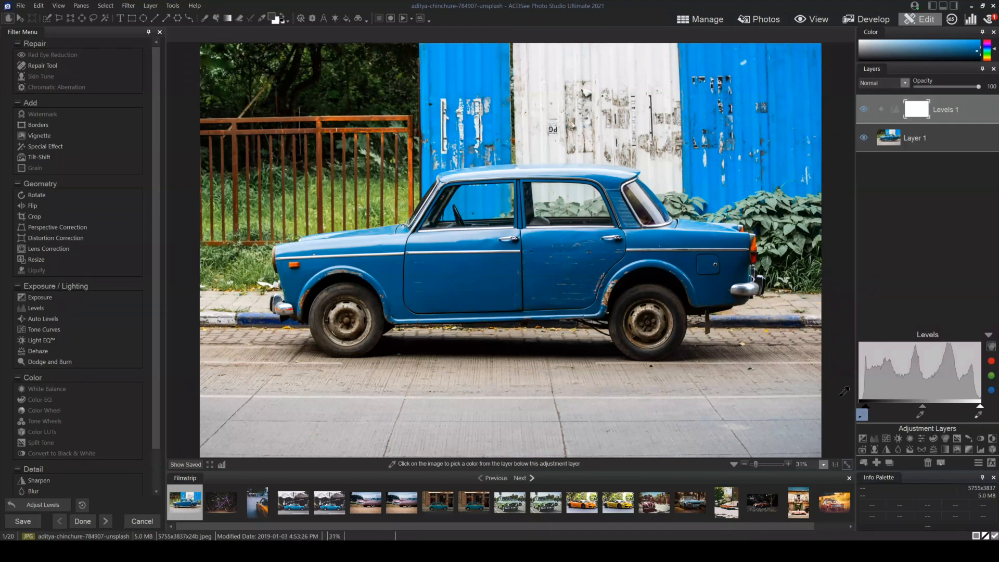
pyautogui.moveTo(981, 406)
pyautogui.mouseDown()
pyautogui.moveTo(931, 406)
pyautogui.moveTo(989, 409)
pyautogui.mouseUp()
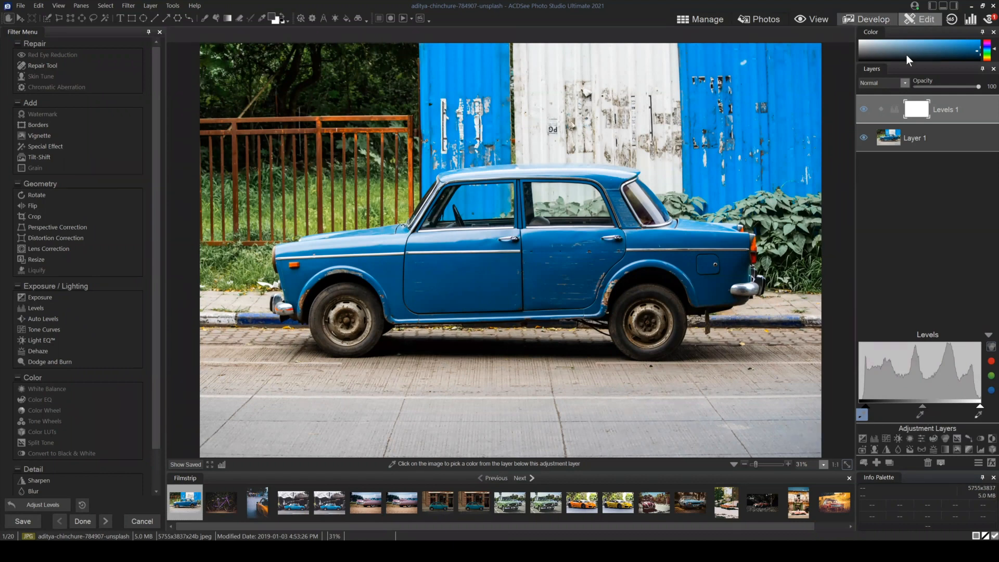
pyautogui.moveTo(948, 112)
pyautogui.mouseDown()
pyautogui.moveTo(953, 104)
pyautogui.moveTo(940, 102)
pyautogui.mouseUp()
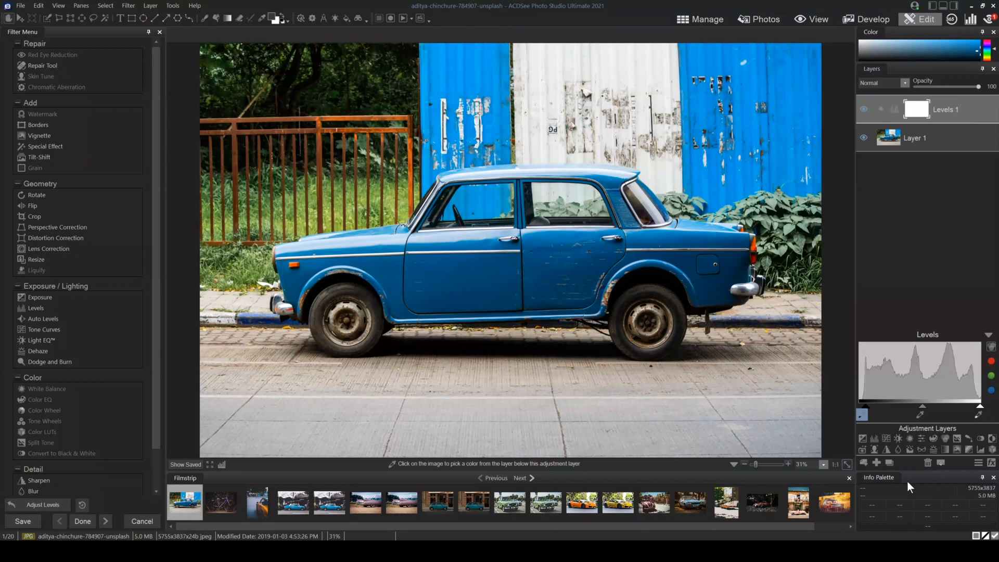
pyautogui.click(928, 462)
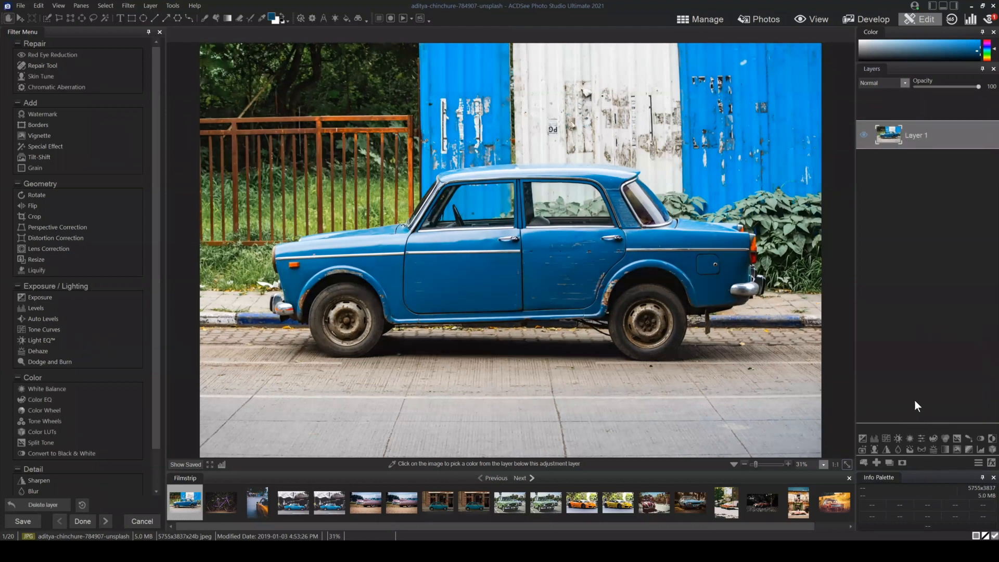
# - Add a Gradient Map adjustment layer, activate its shadows eyedropper, and toggle the layer's visibility off and on
pyautogui.click(945, 448)
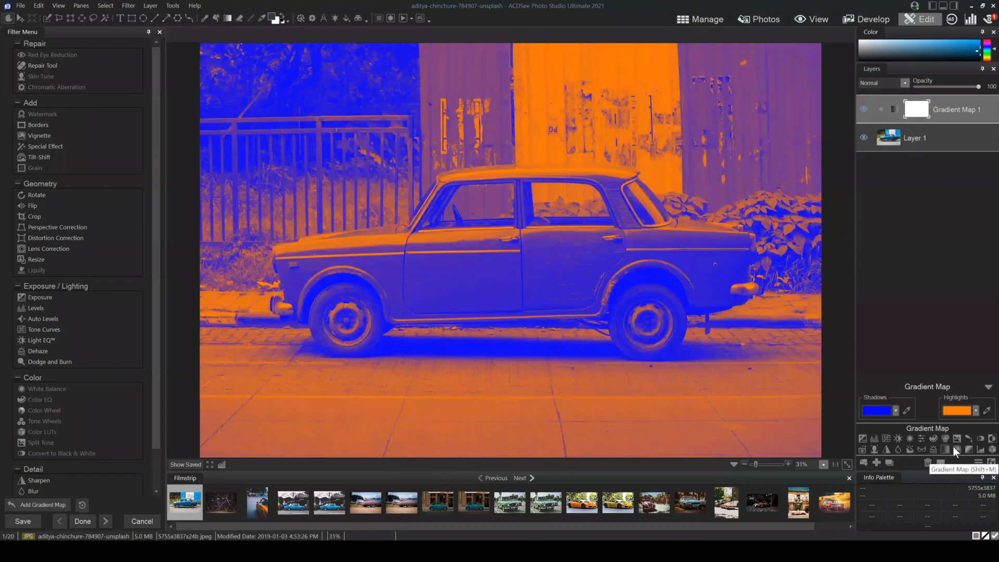
pyautogui.click(907, 409)
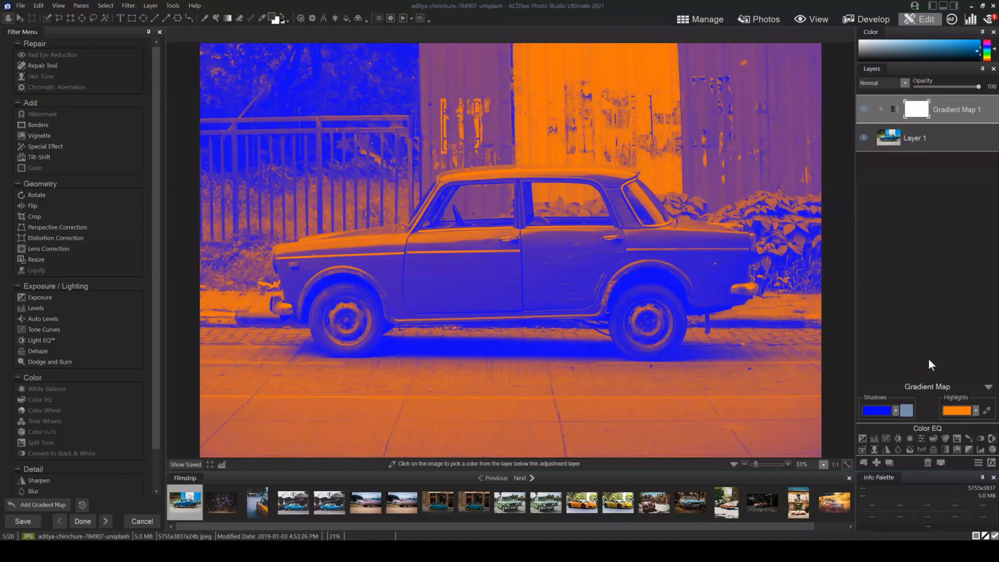
pyautogui.click(907, 408)
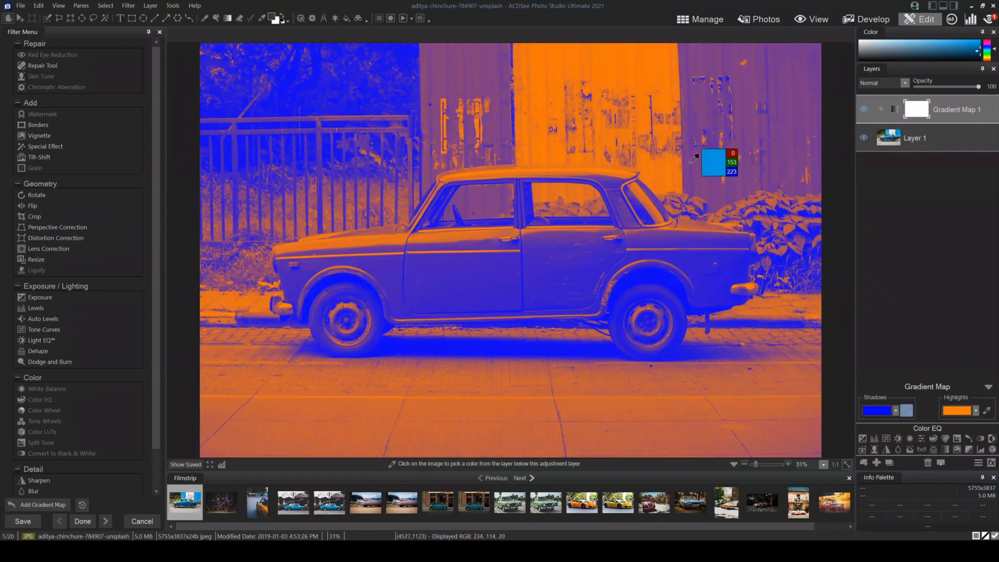
pyautogui.click(864, 109)
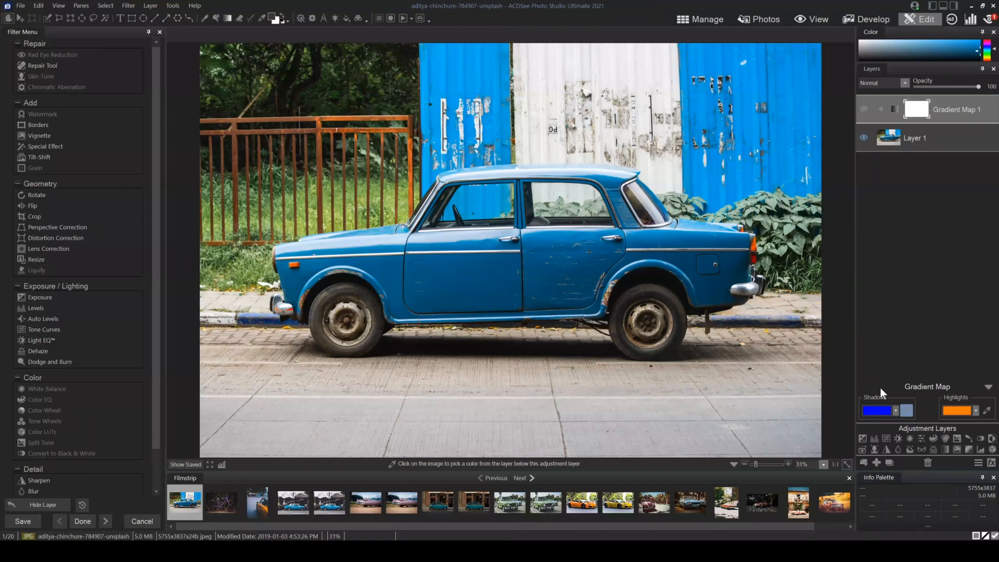
pyautogui.click(863, 107)
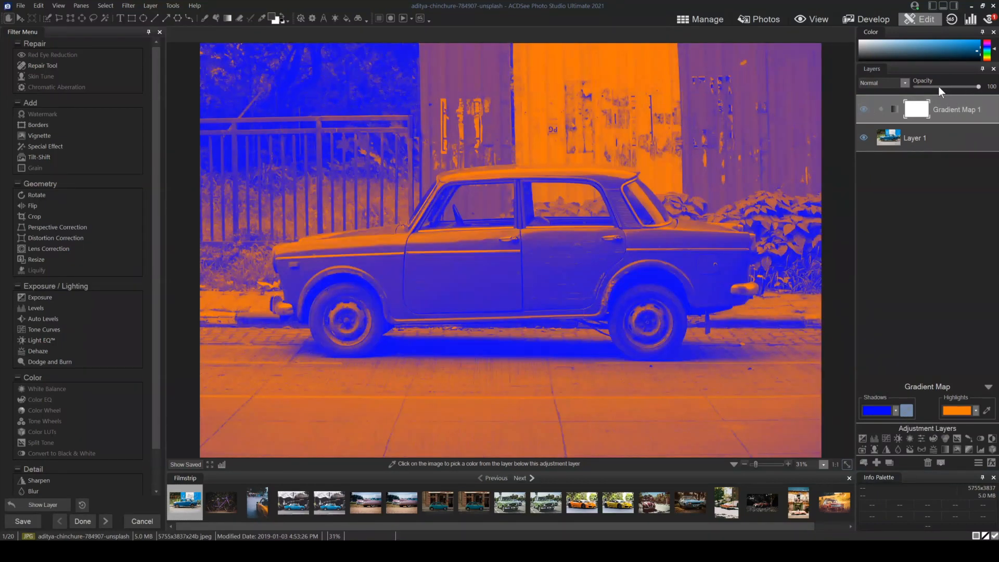
# - Sample the blue wall as the Gradient Map's shadows color and reduce the layer's opacity to 17
pyautogui.moveTo(939, 86); pyautogui.dragTo(933, 86)
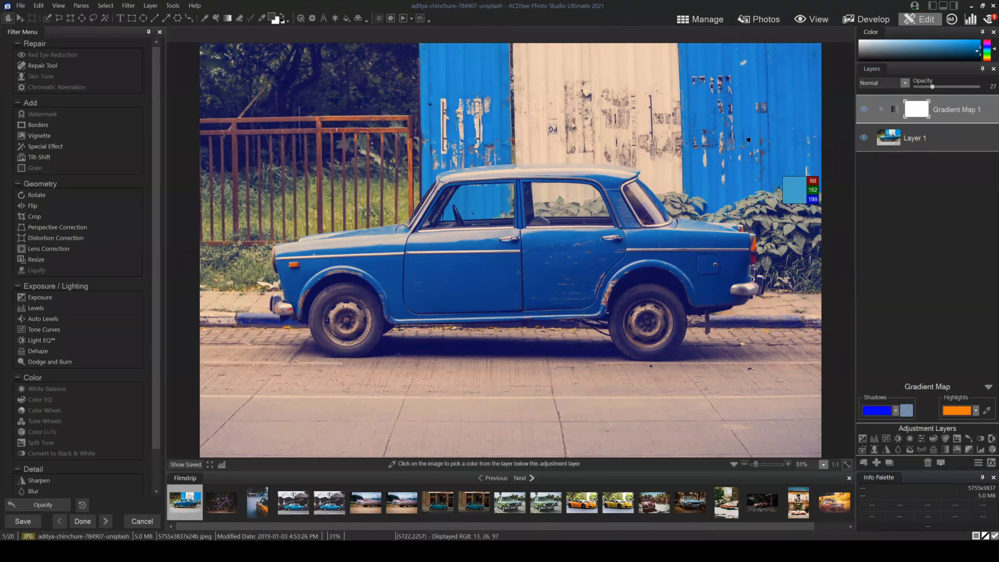
pyautogui.click(752, 65)
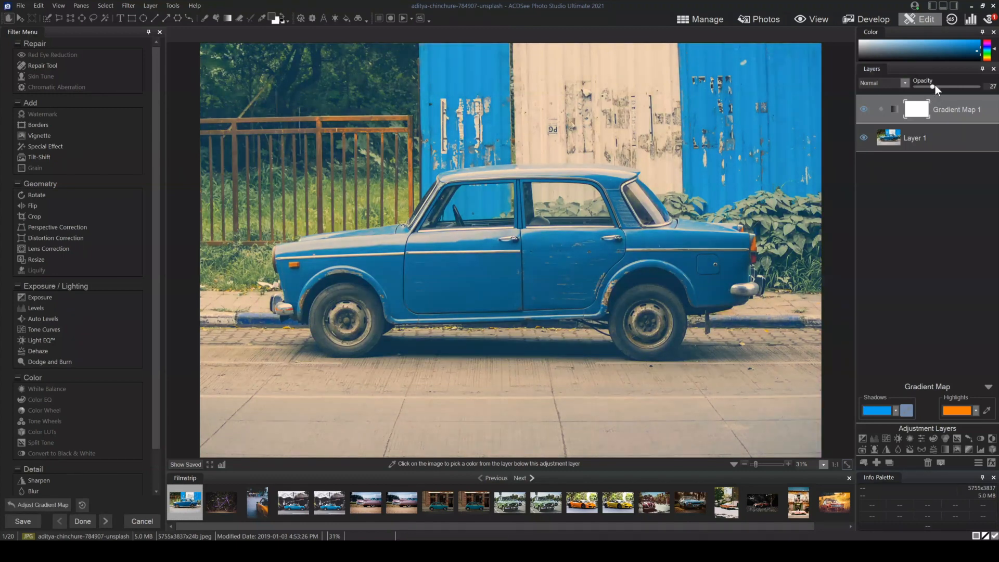
pyautogui.moveTo(933, 86); pyautogui.dragTo(977, 85)
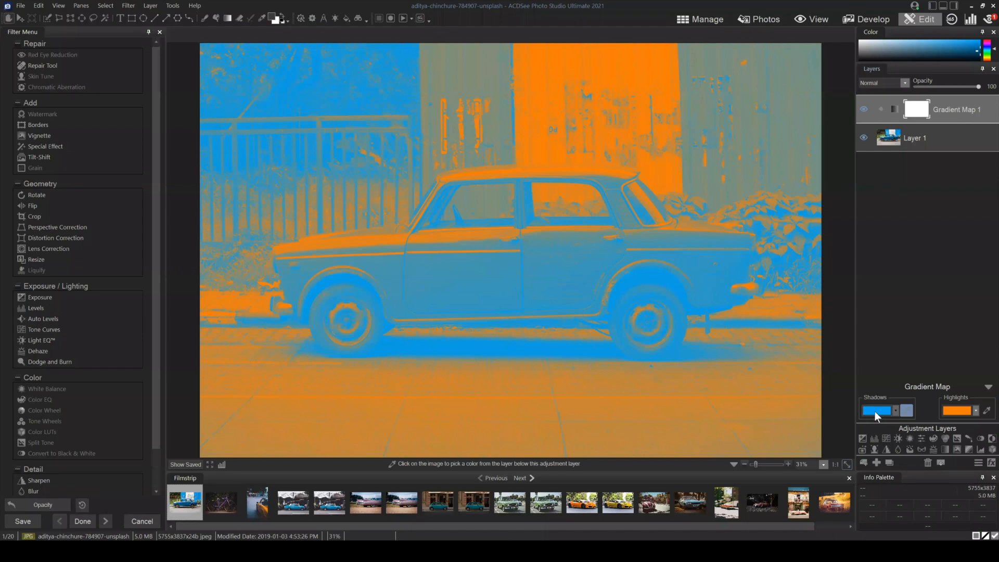
pyautogui.moveTo(955, 87); pyautogui.dragTo(926, 86)
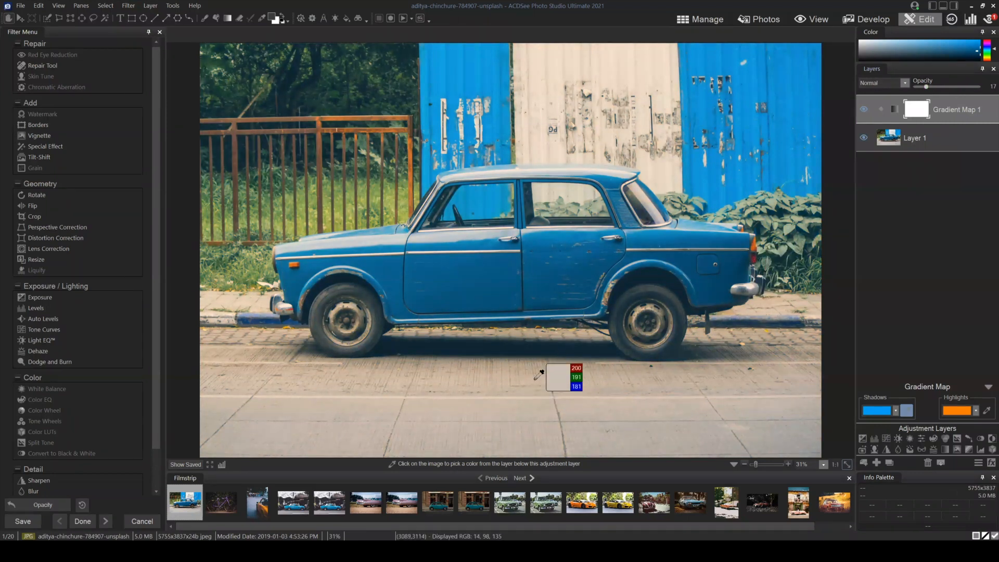
pyautogui.click(907, 412)
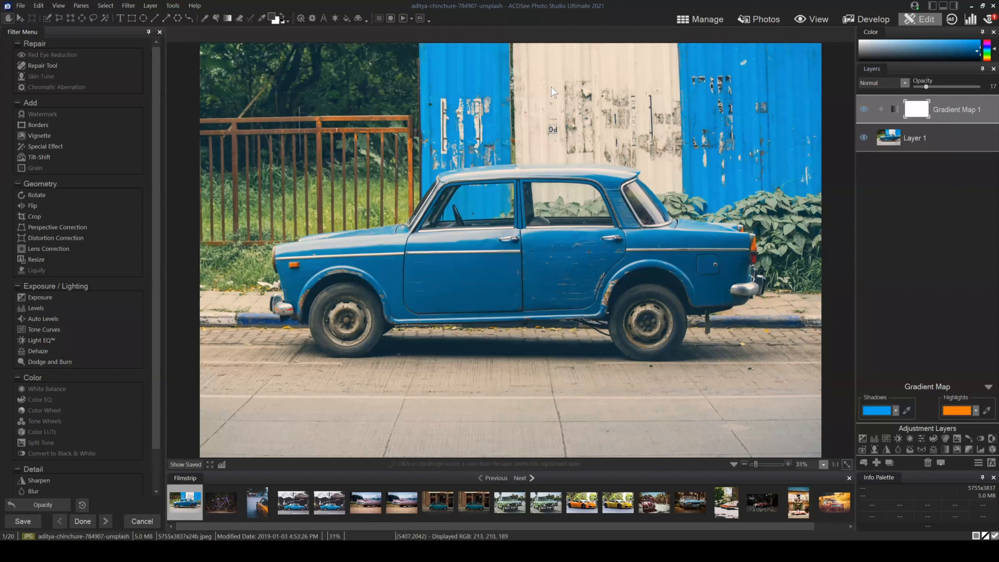
pyautogui.click(907, 412)
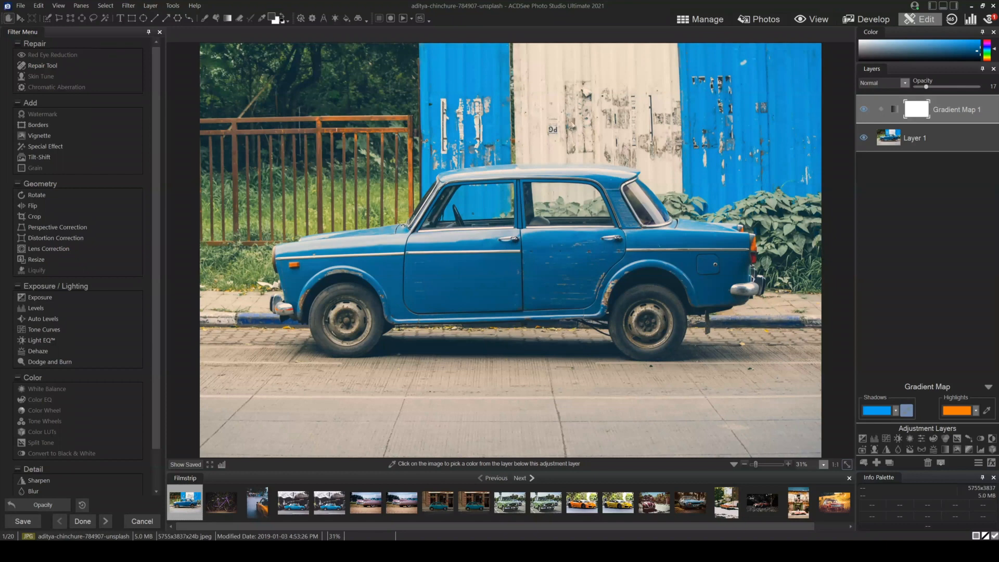
# - Look through the program's Options, including General and Batch Operations, and close them without changing anything
pyautogui.click(180, 6)
pyautogui.moveTo(153, 6)
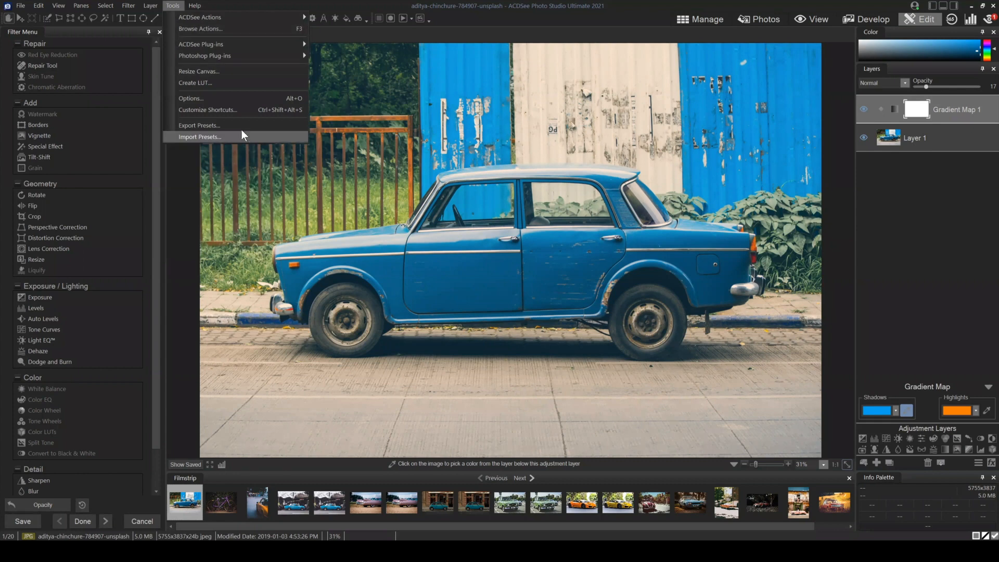
pyautogui.hotkey('alt', 'o')
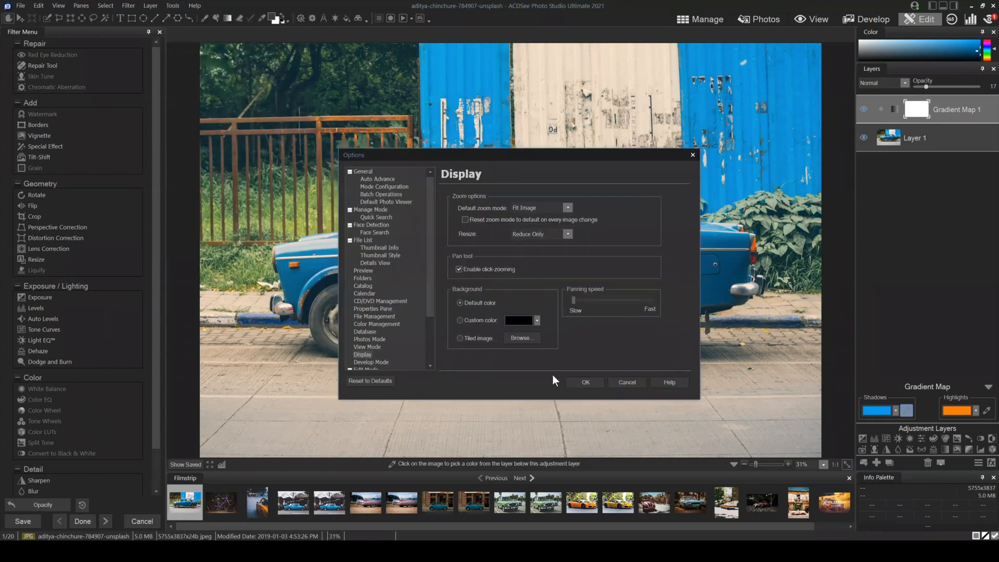
pyautogui.scroll(-3, 387, 238)
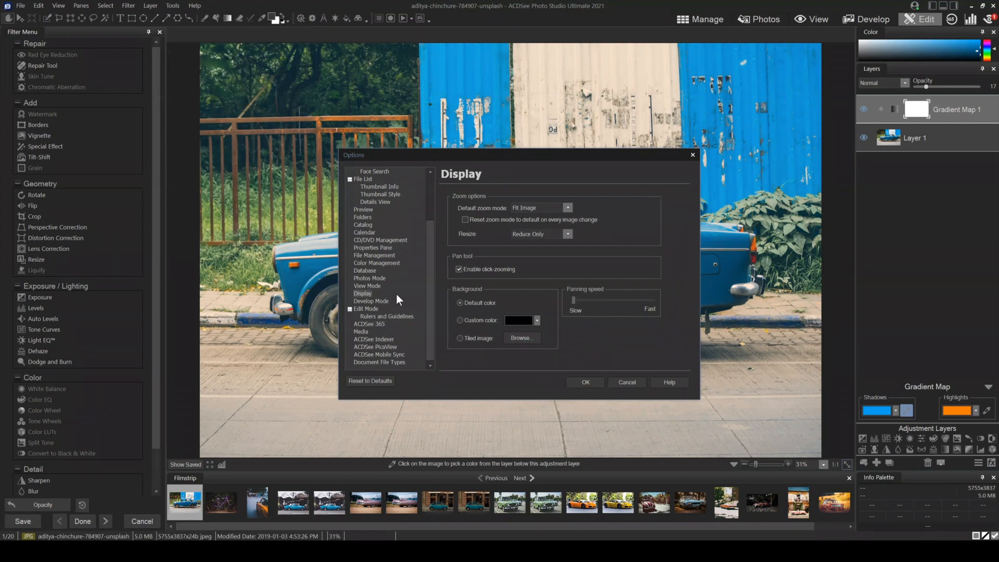
pyautogui.scroll(3, 395, 294)
pyautogui.click(363, 172)
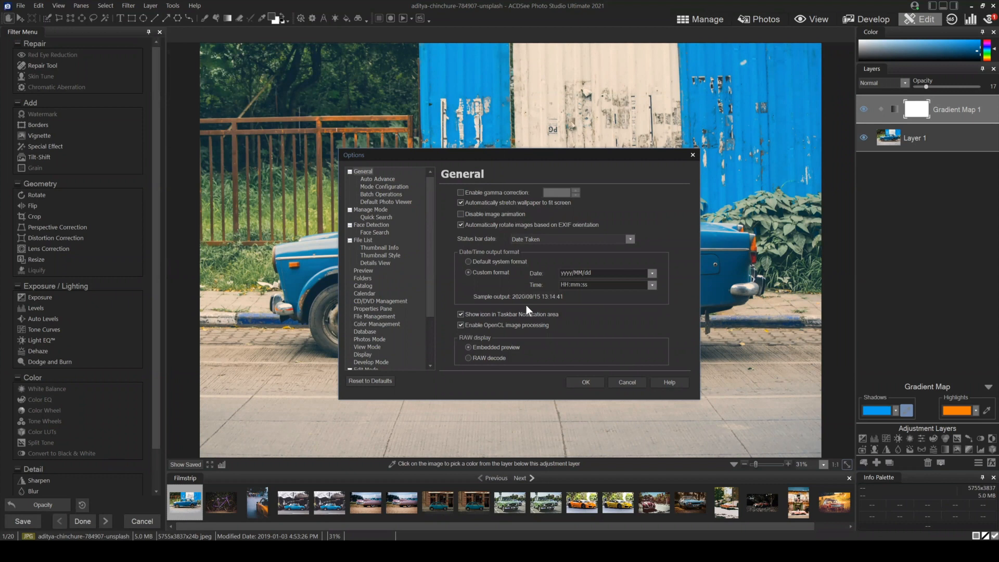
pyautogui.click(383, 185)
pyautogui.click(383, 195)
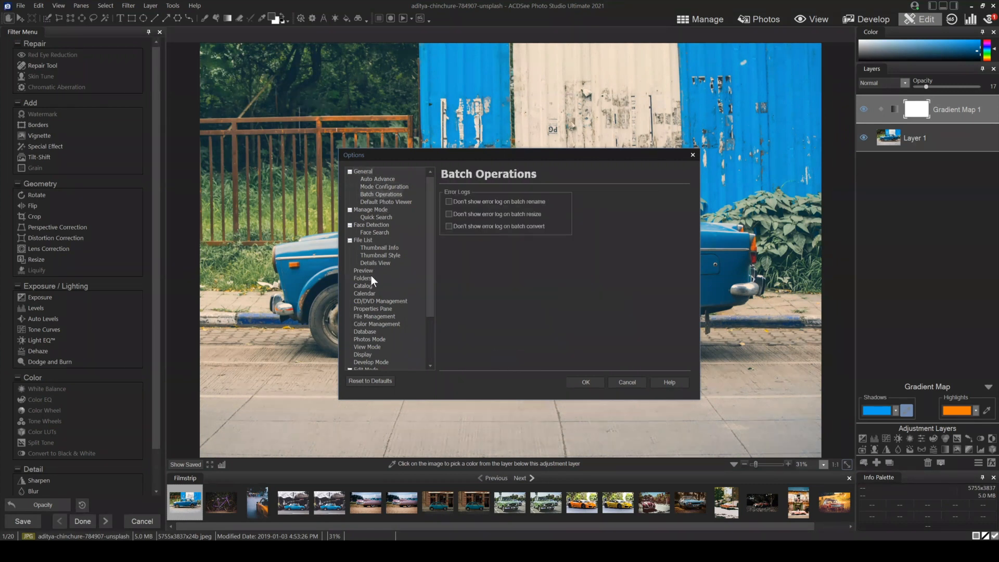
pyautogui.scroll(-3, 378, 307)
pyautogui.scroll(3, 385, 301)
pyautogui.click(363, 171)
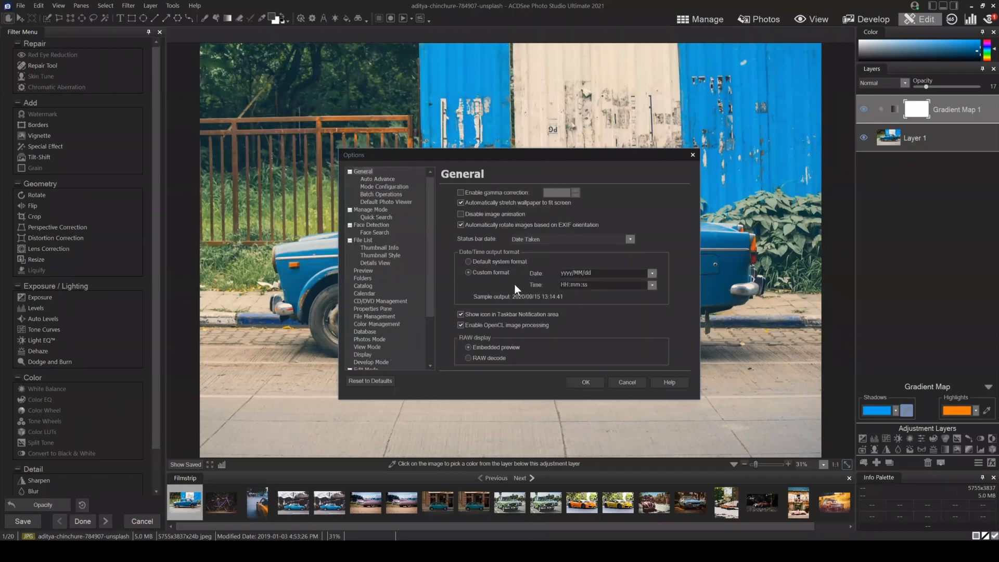
pyautogui.scroll(-3, 391, 279)
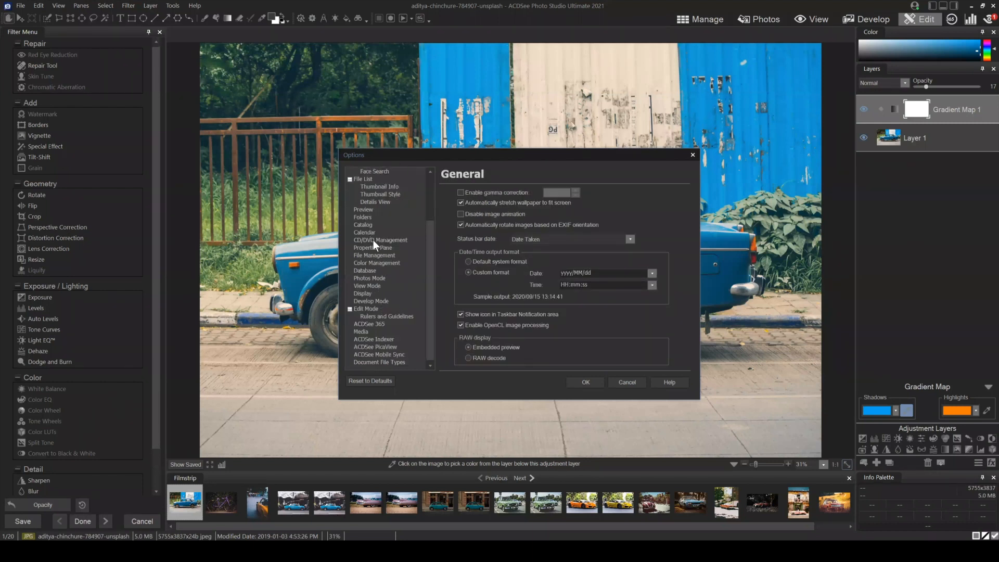
pyautogui.click(641, 385)
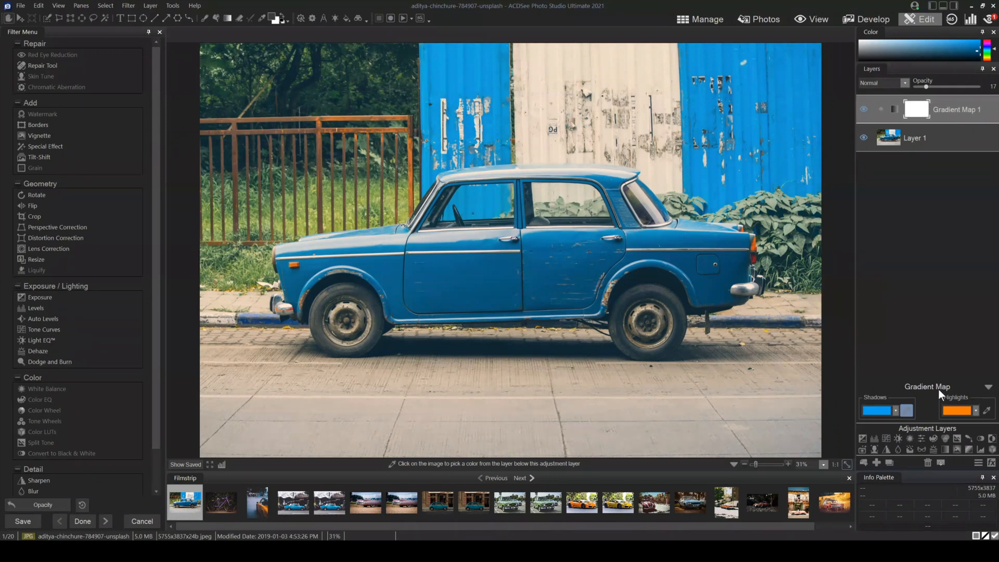
# - Activate the Eyedropper tool, delete the Gradient Map adjustment layer, and cancel the Exposure filter
pyautogui.click(457, 219)
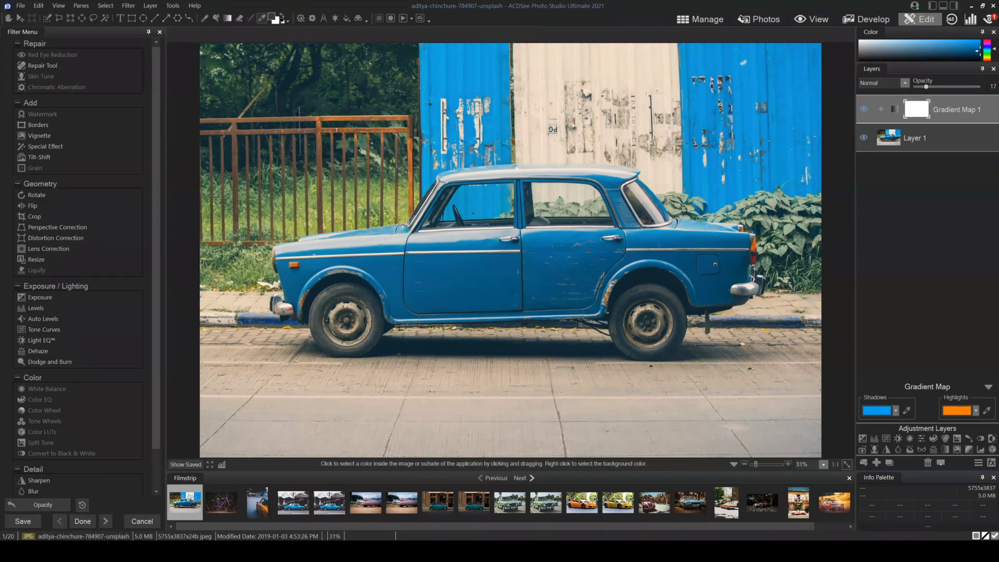
pyautogui.click(927, 462)
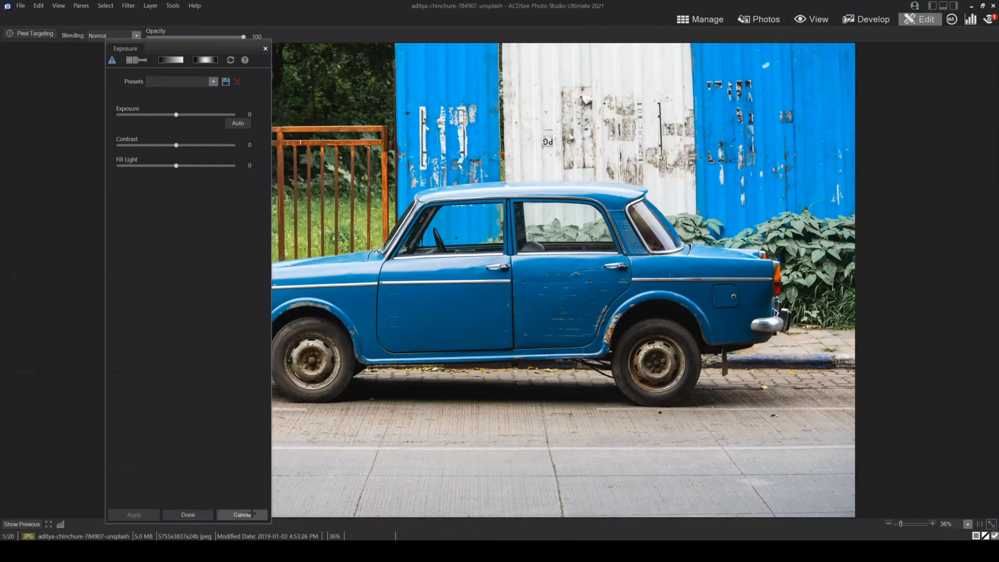
pyautogui.click(251, 514)
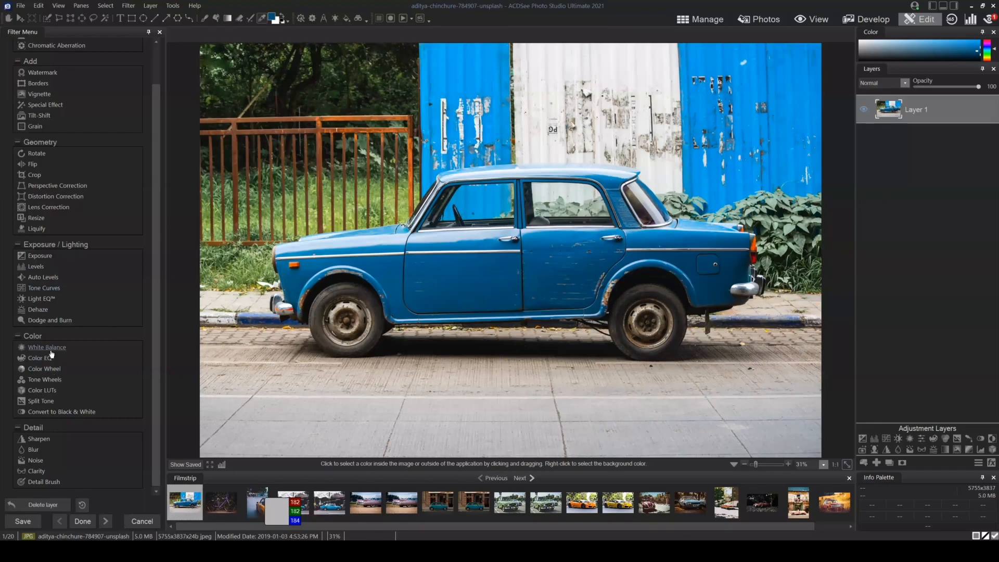
# - View the White Balance and Color EQ filters, reposition the Color EQ dialog around the photo, and close it unapplied
pyautogui.click(47, 347)
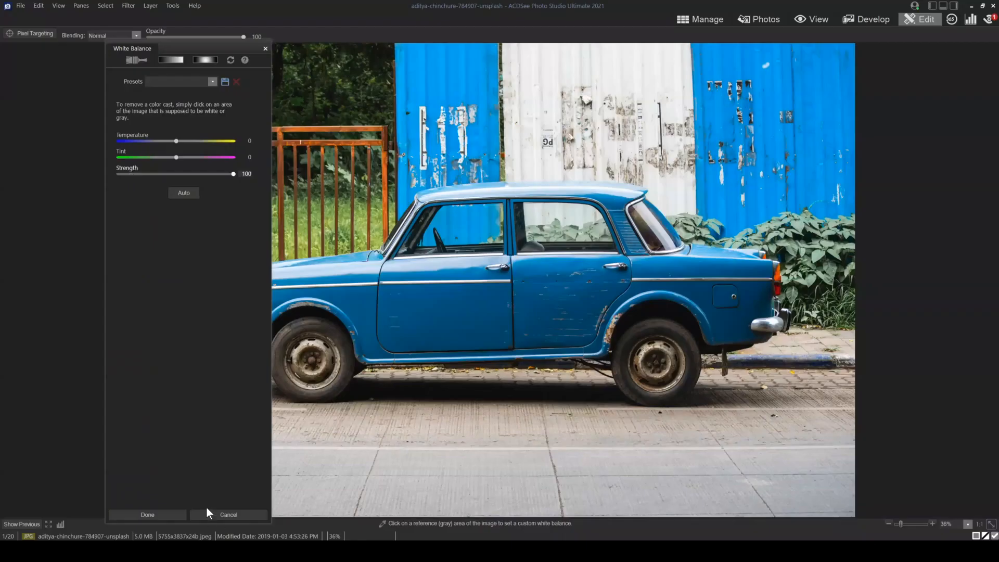
pyautogui.click(40, 359)
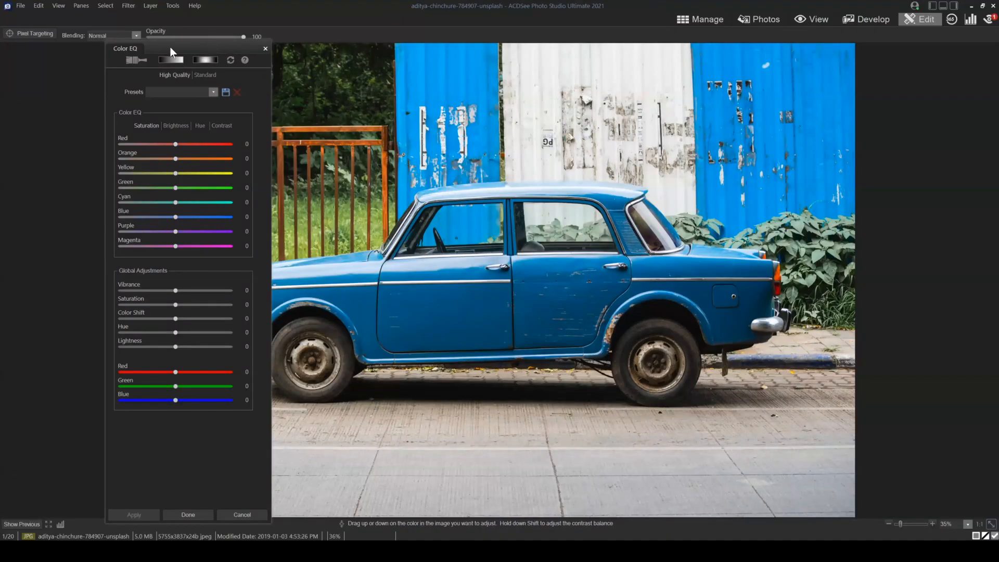
pyautogui.moveTo(170, 47)
pyautogui.mouseDown()
pyautogui.moveTo(172, 34)
pyautogui.moveTo(160, 39)
pyautogui.mouseUp()
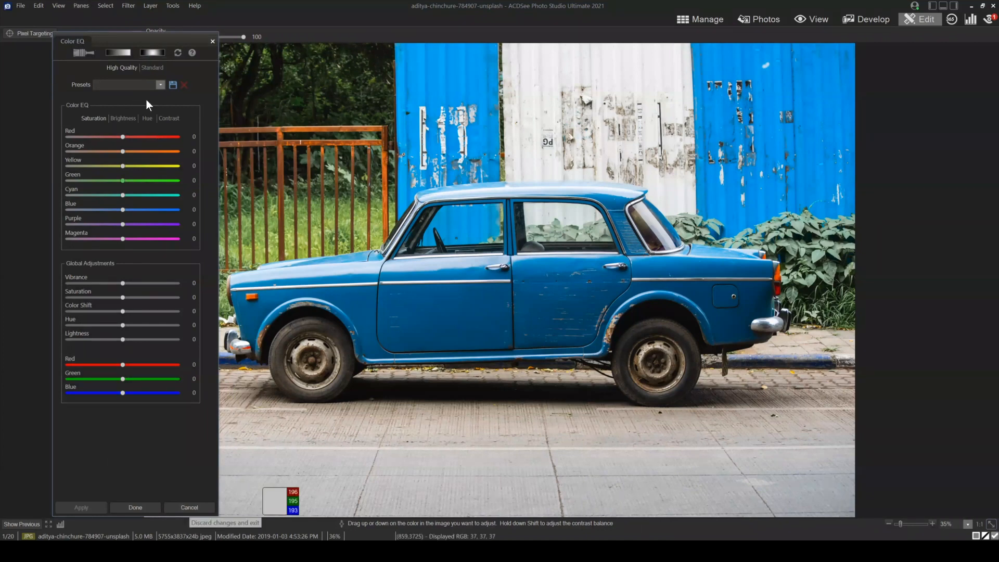
pyautogui.moveTo(155, 41); pyautogui.dragTo(218, 65)
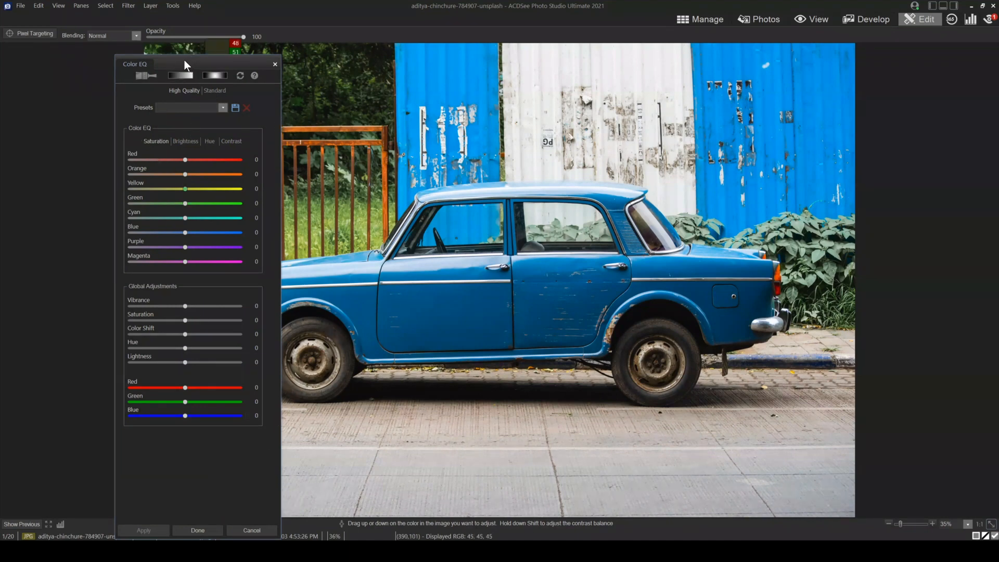
pyautogui.moveTo(184, 60); pyautogui.dragTo(145, 66)
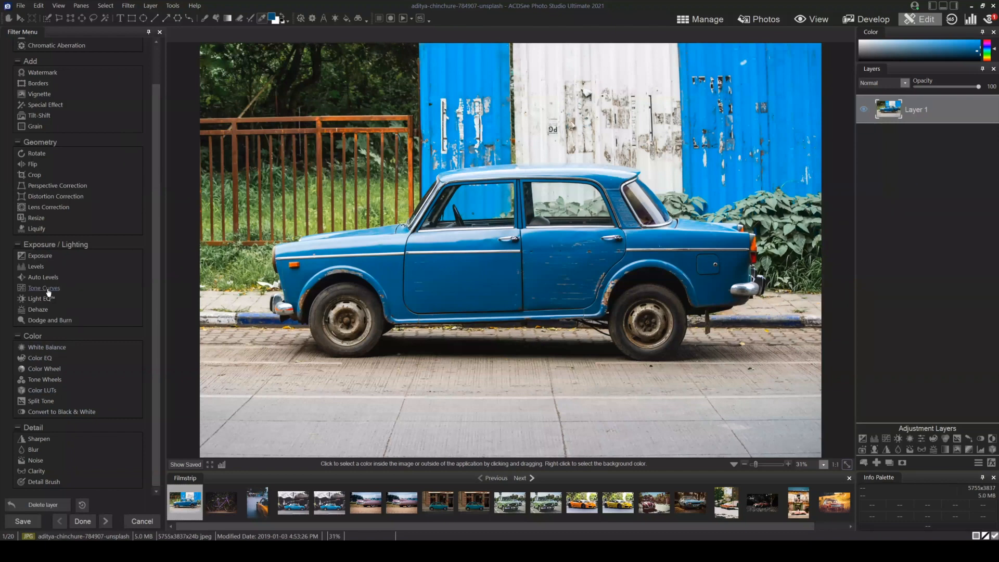
# - Open the Color EQ filter on the photo, try a global Hue of 56, and return it to 0
pyautogui.click(46, 360)
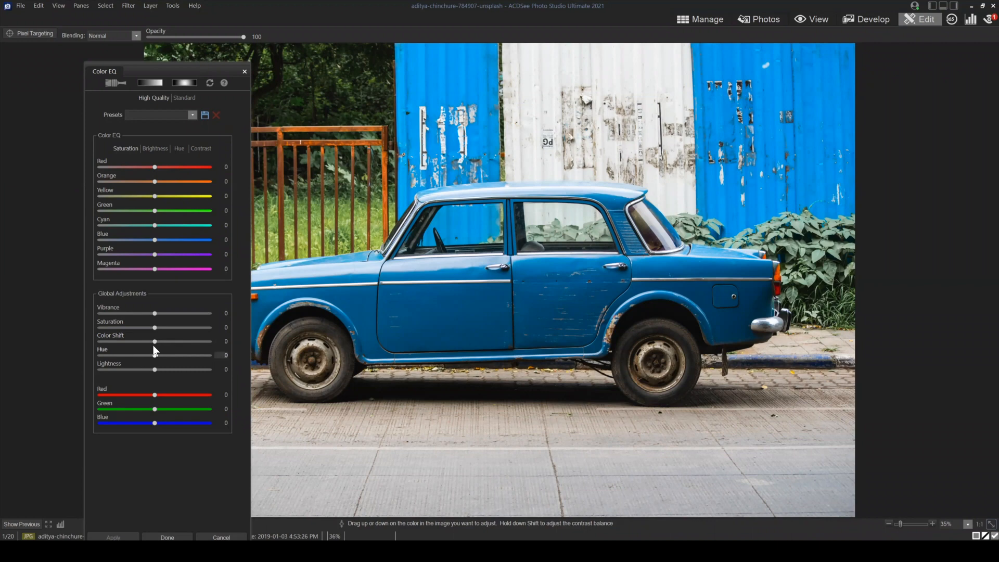
pyautogui.moveTo(120, 54); pyautogui.dragTo(96, 47)
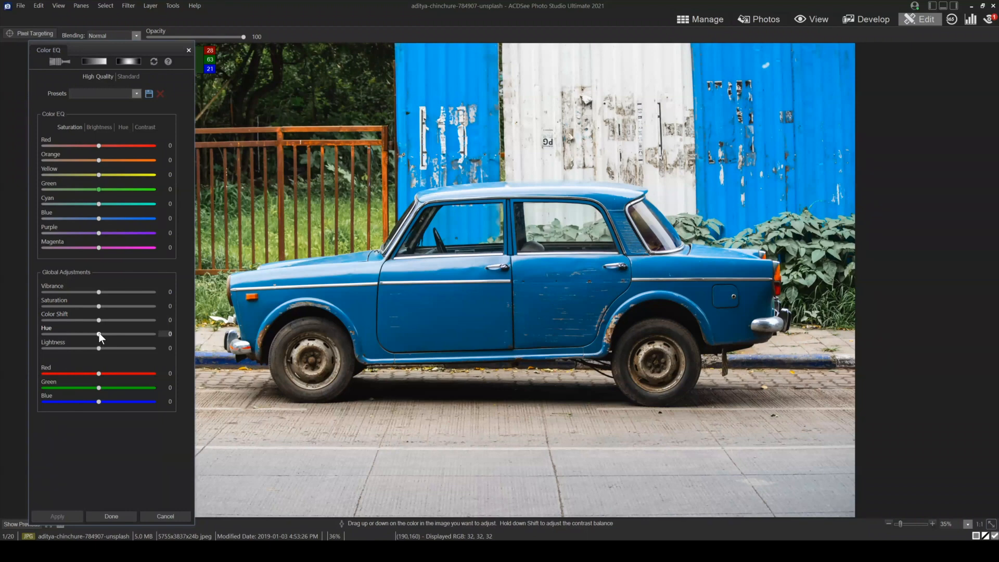
pyautogui.moveTo(99, 333); pyautogui.dragTo(129, 334)
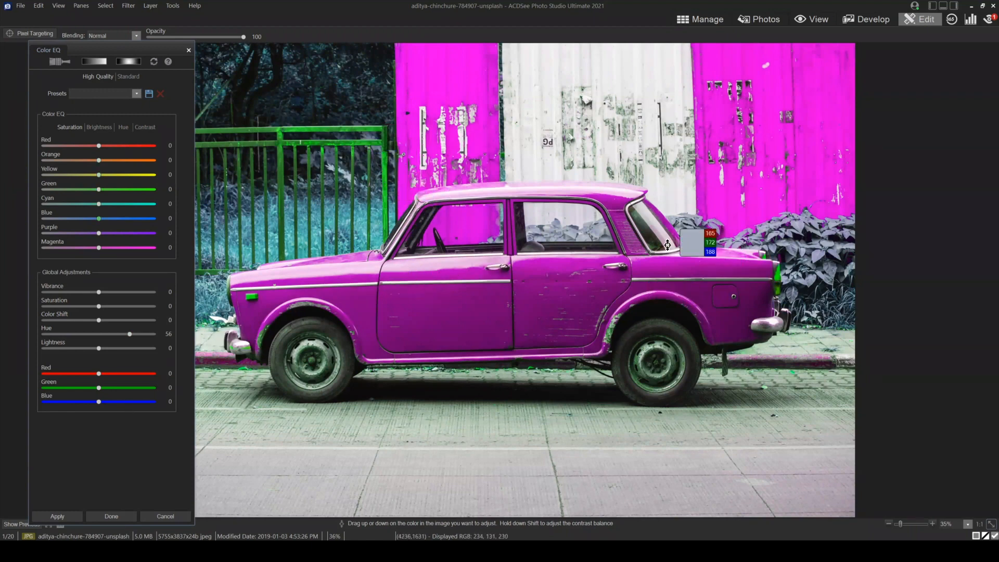
pyautogui.moveTo(129, 333); pyautogui.dragTo(98, 334)
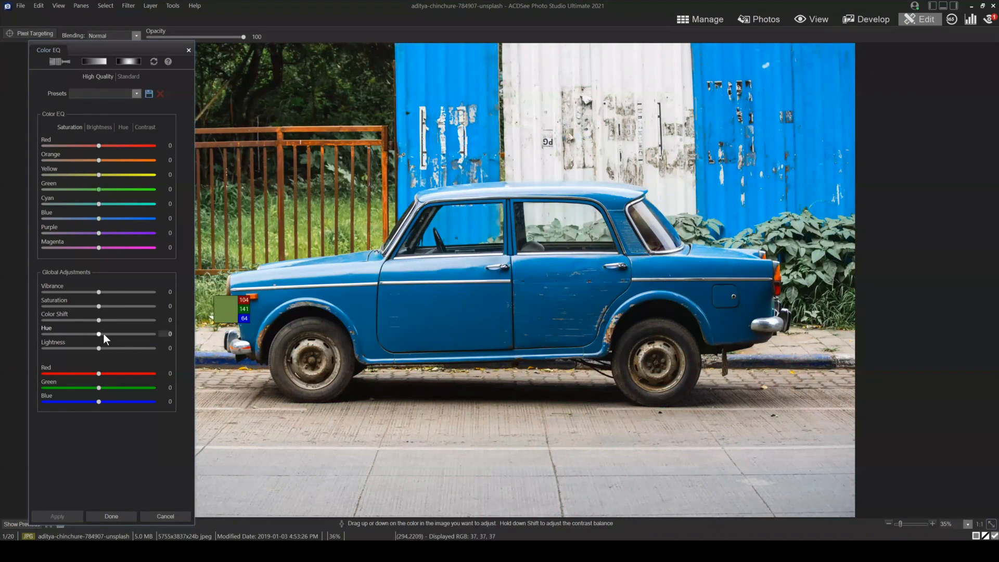
# - Try global Hue values of 48 and 43 on the photo, resetting the Hue to 0 after each
pyautogui.moveTo(98, 334); pyautogui.dragTo(126, 330)
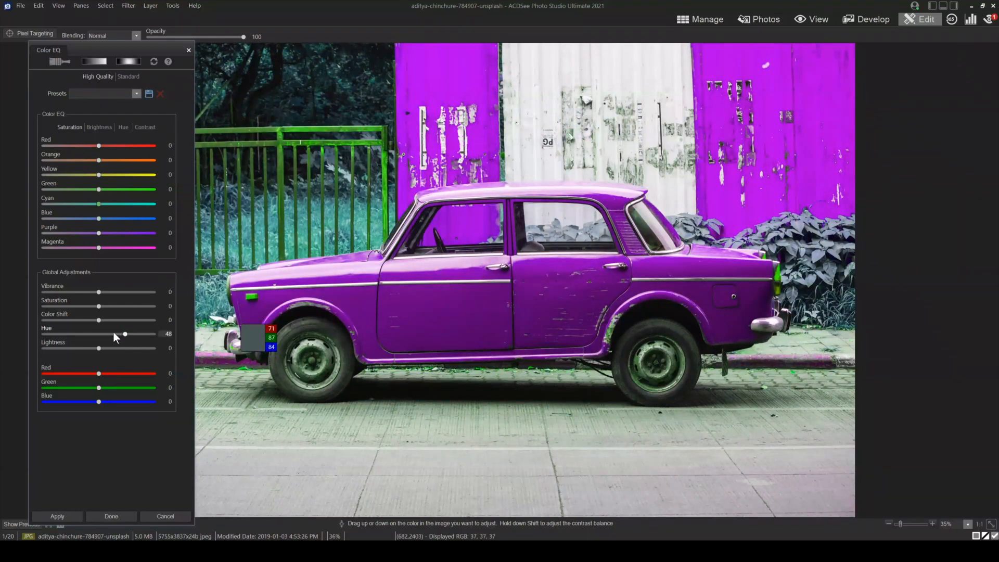
pyautogui.doubleClick(114, 333)
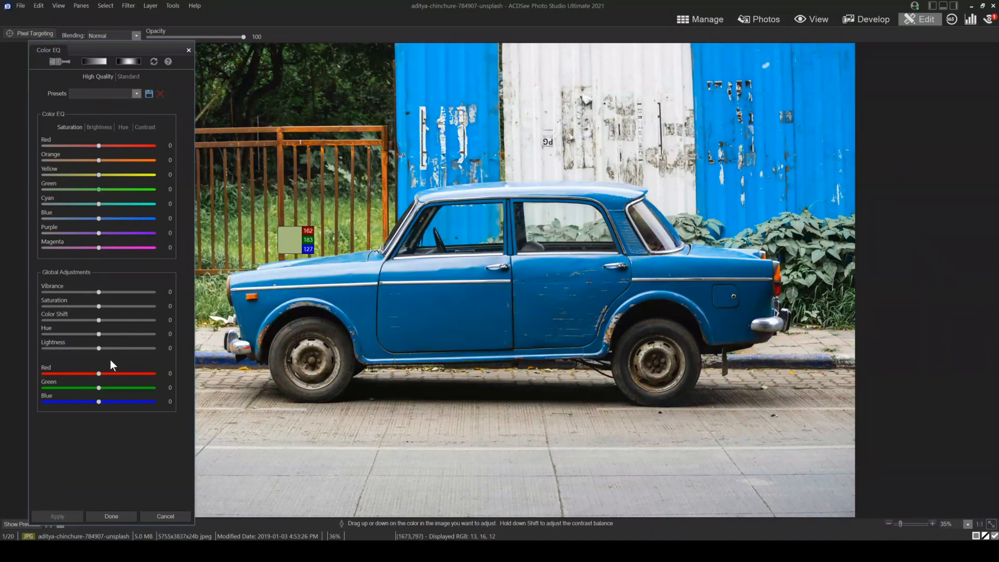
pyautogui.moveTo(114, 333); pyautogui.dragTo(123, 333)
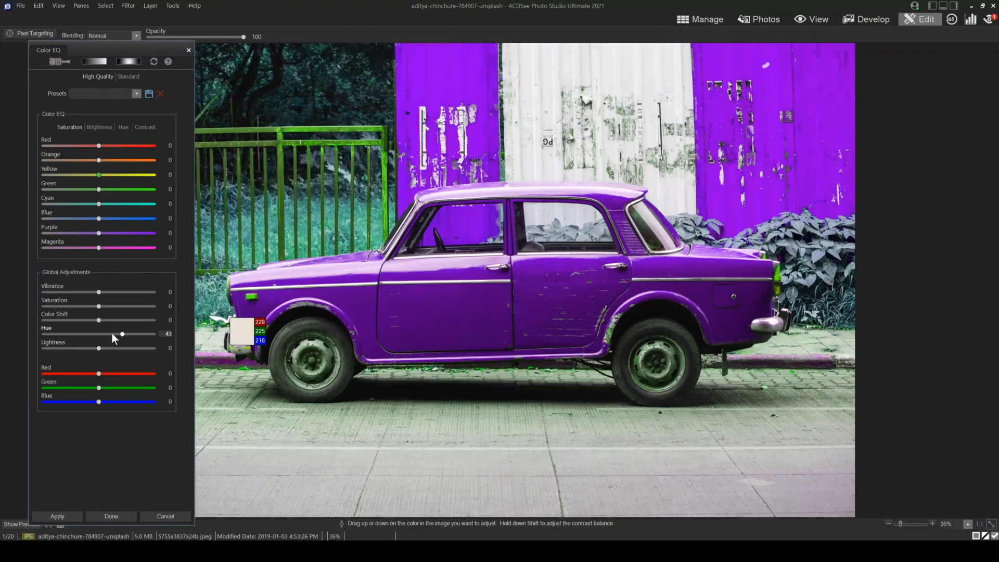
pyautogui.doubleClick(112, 333)
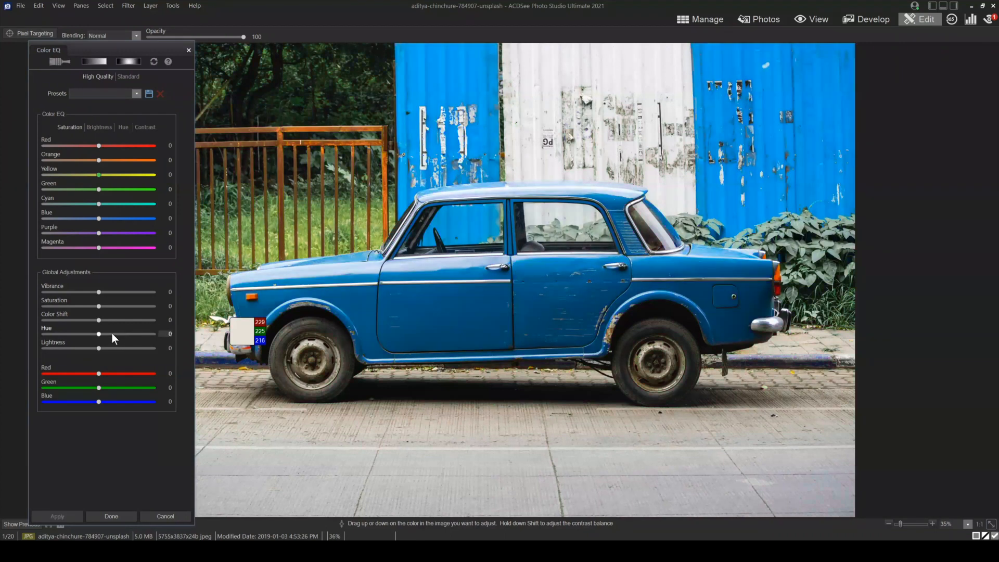
# - Try global Color Shift values of 52, 18 and 44 on the car photo, resetting the Color Shift to 0
pyautogui.moveTo(98, 319); pyautogui.dragTo(127, 322)
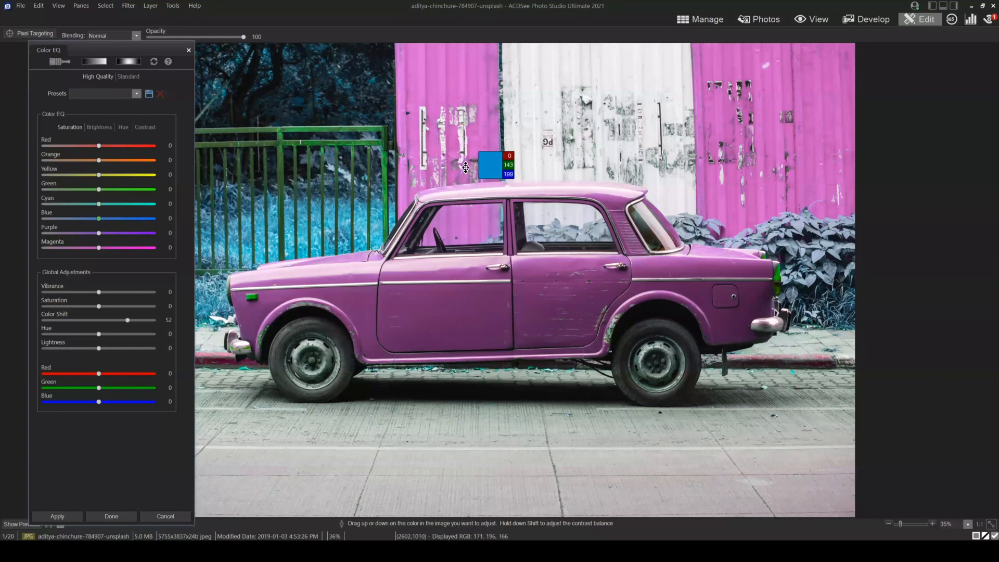
pyautogui.moveTo(117, 319); pyautogui.dragTo(108, 318)
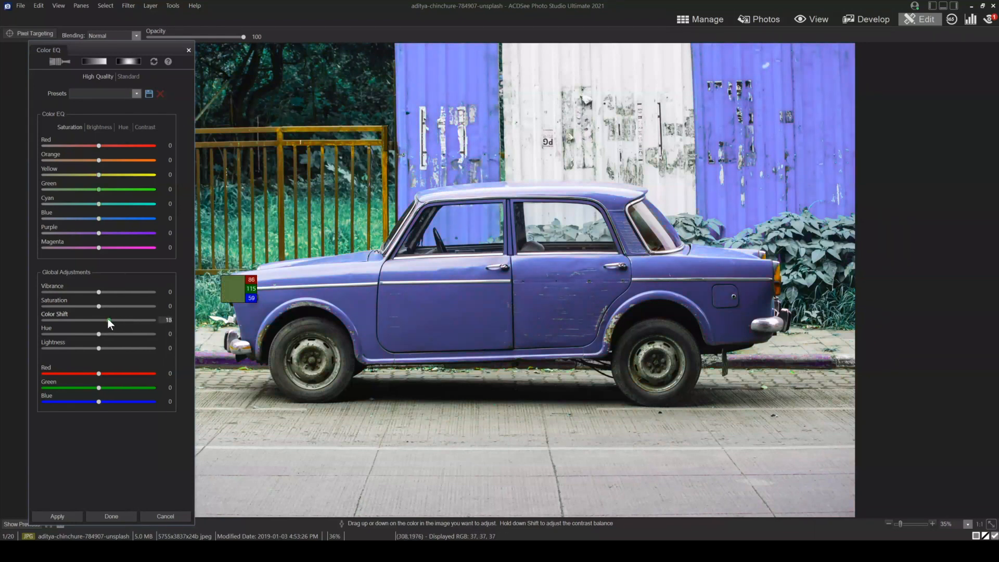
pyautogui.doubleClick(108, 318)
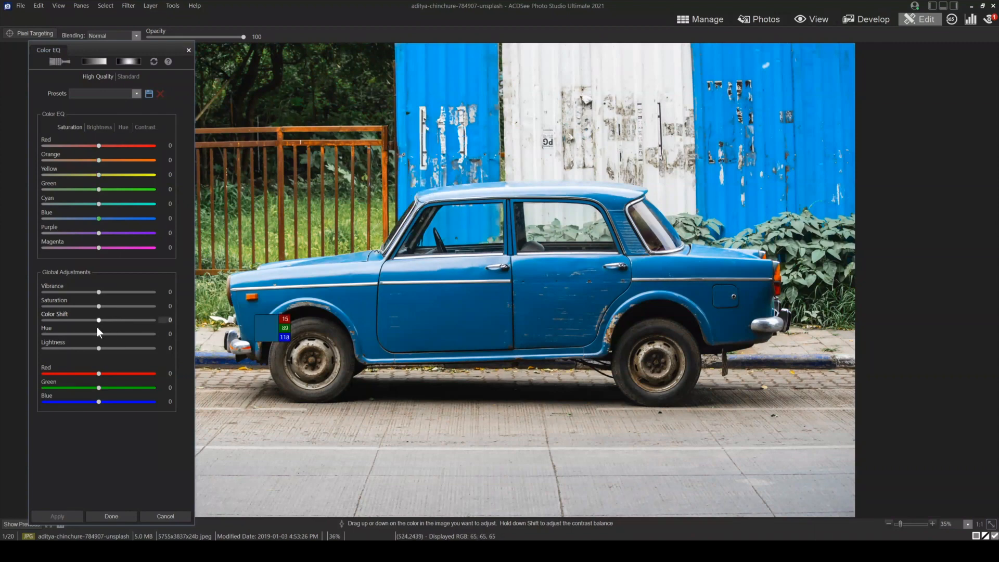
pyautogui.moveTo(110, 319); pyautogui.dragTo(121, 320)
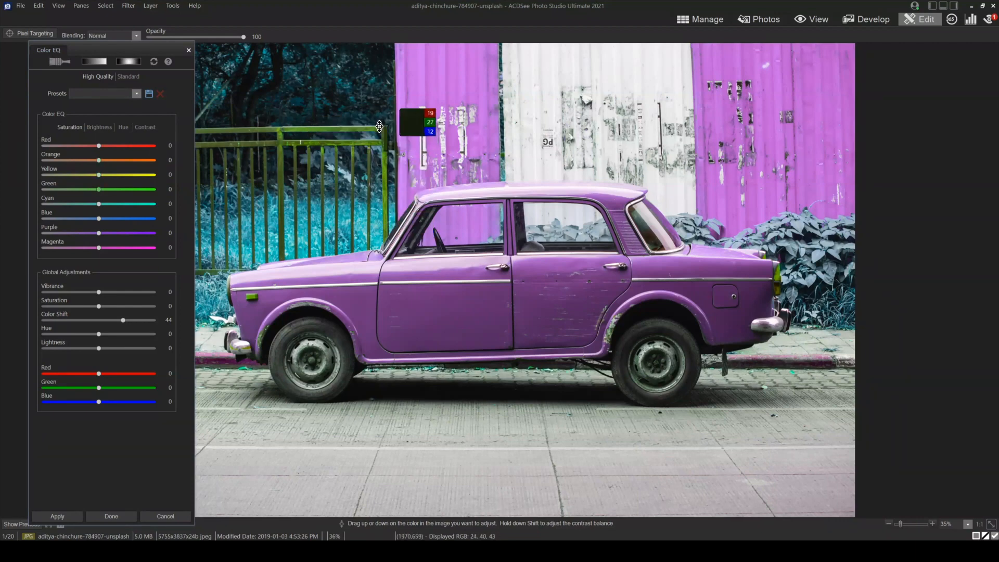
pyautogui.doubleClick(105, 319)
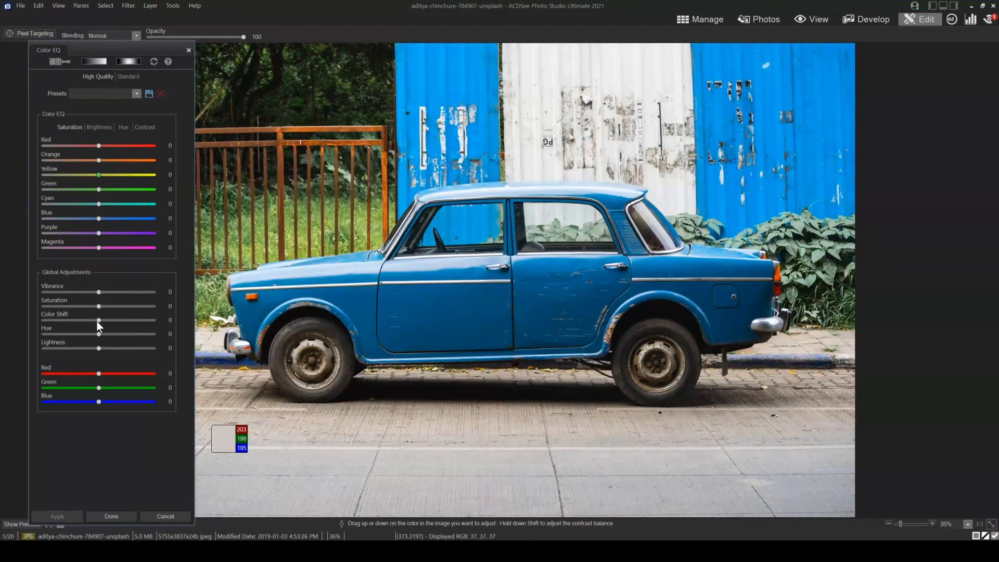
# - Compare global Hue values of 49 and 54 with a Color Shift of 48, resetting each adjustment to 0
pyautogui.moveTo(115, 320)
pyautogui.mouseDown()
pyautogui.moveTo(126, 320)
pyautogui.moveTo(124, 333)
pyautogui.mouseUp()
pyautogui.doubleClick(126, 320)
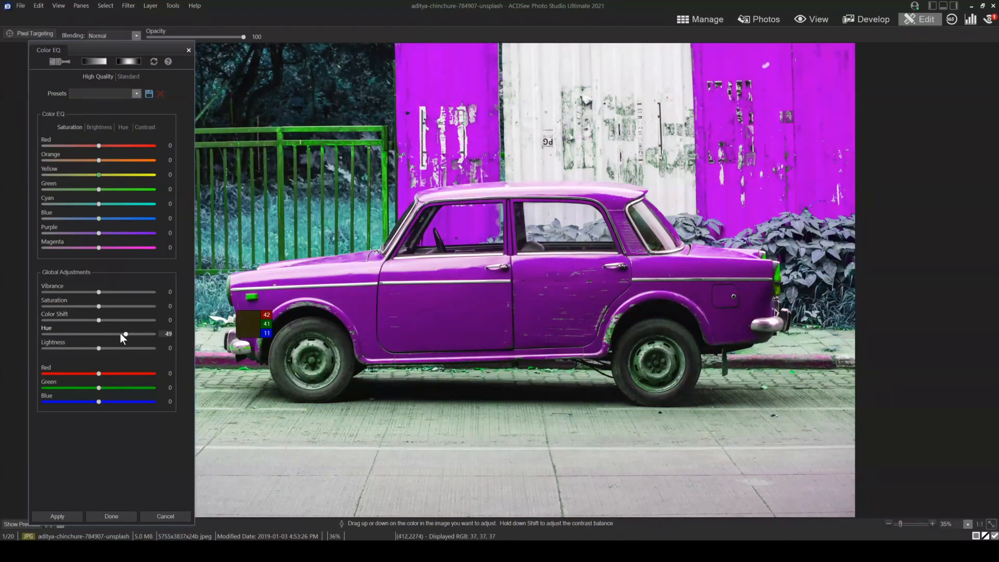
pyautogui.doubleClick(120, 333)
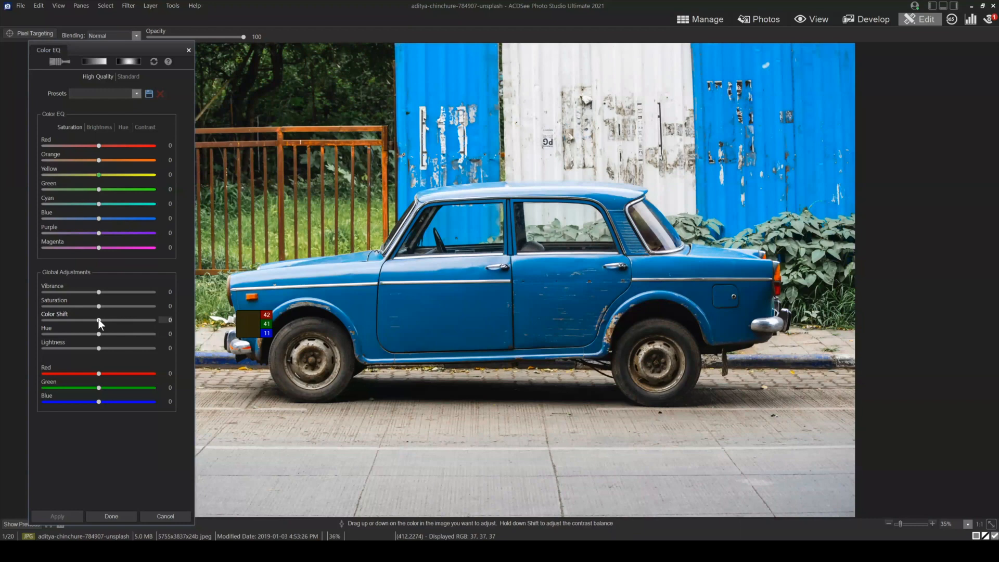
pyautogui.moveTo(98, 319); pyautogui.dragTo(125, 320)
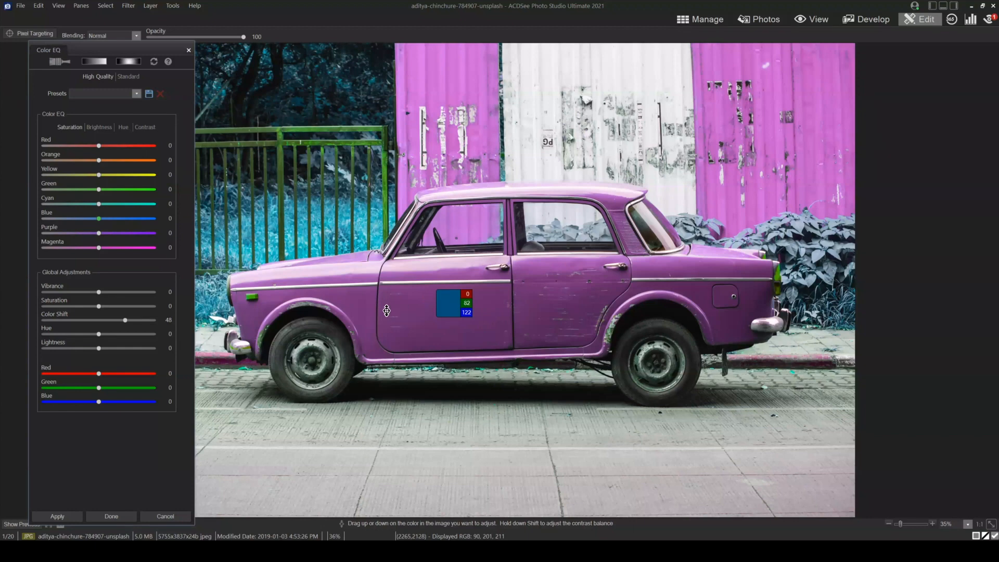
pyautogui.doubleClick(122, 319)
pyautogui.moveTo(99, 334); pyautogui.dragTo(128, 333)
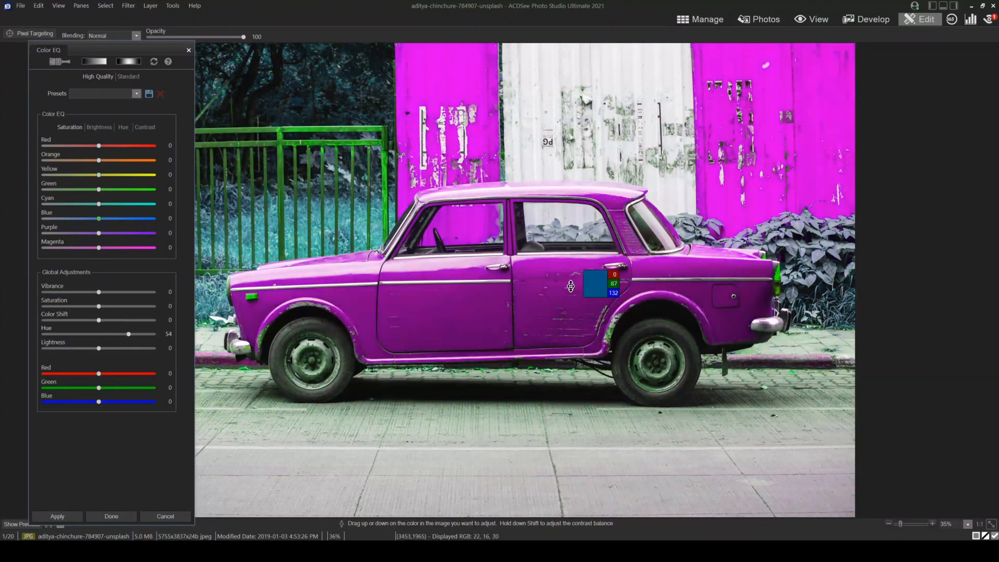
pyautogui.doubleClick(119, 336)
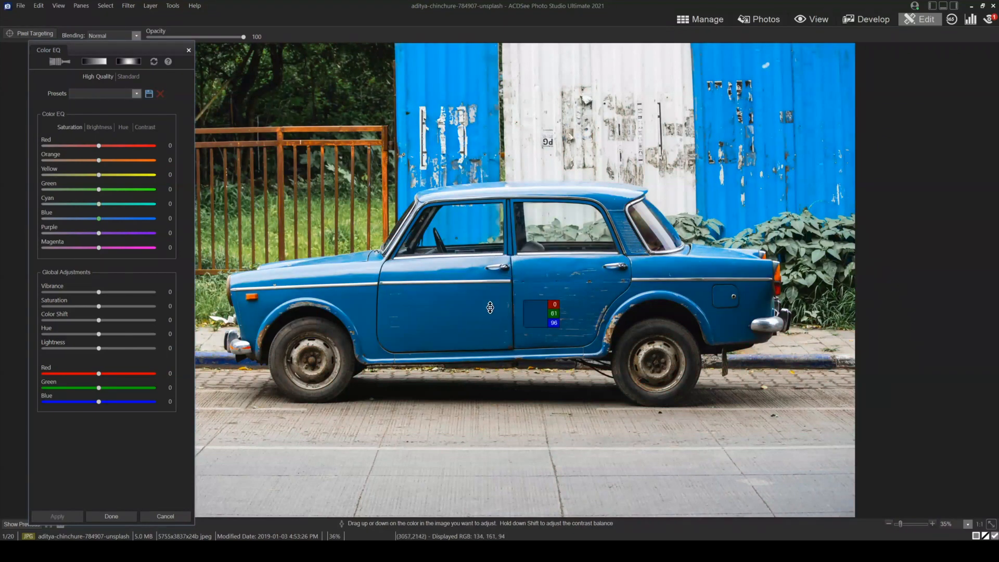
# - Try pixel-targeted saturation on the blue car up to Blue 22 and Cyan 12, reset both, and cancel Color EQ
pyautogui.moveTo(487, 312); pyautogui.dragTo(459, 300)
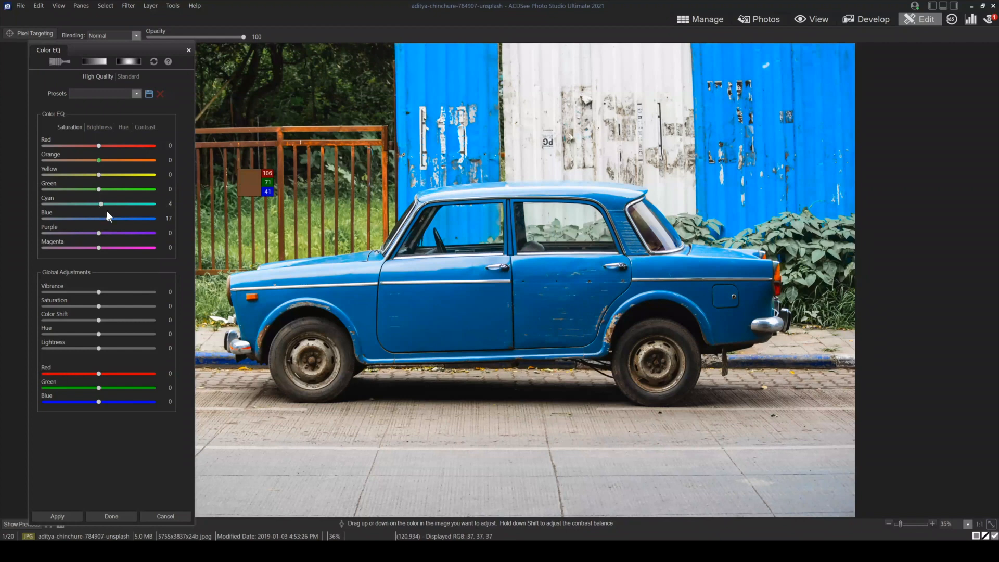
pyautogui.moveTo(478, 343); pyautogui.dragTo(475, 301)
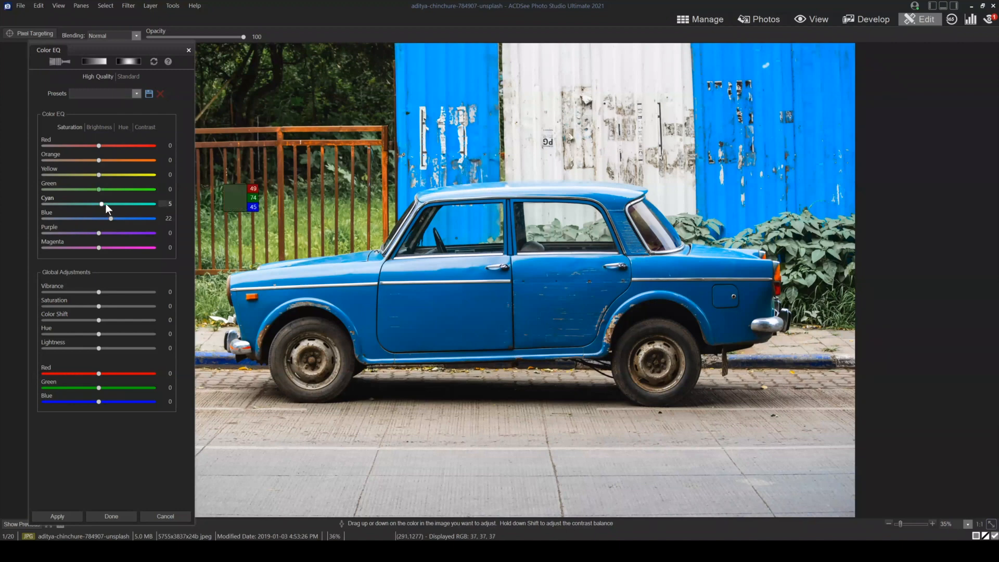
pyautogui.moveTo(102, 202)
pyautogui.mouseDown()
pyautogui.moveTo(115, 204)
pyautogui.moveTo(106, 204)
pyautogui.mouseUp()
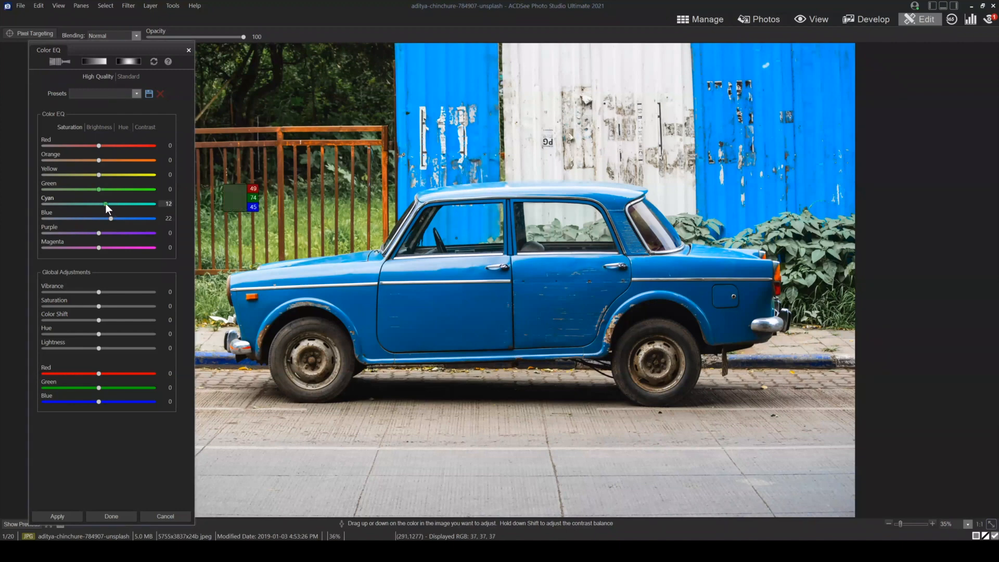
pyautogui.rightClick(104, 208)
pyautogui.rightClick(110, 218)
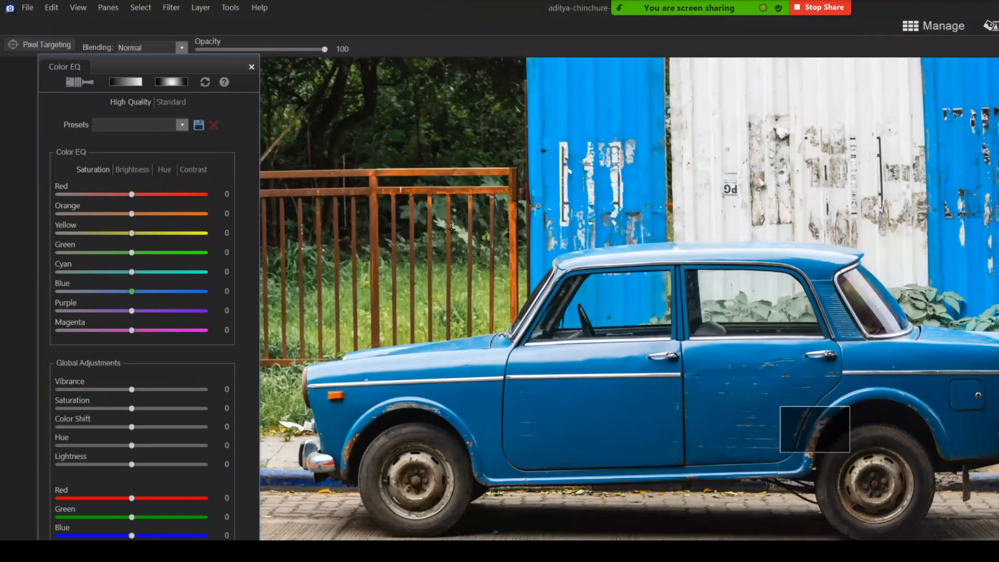
pyautogui.click(169, 516)
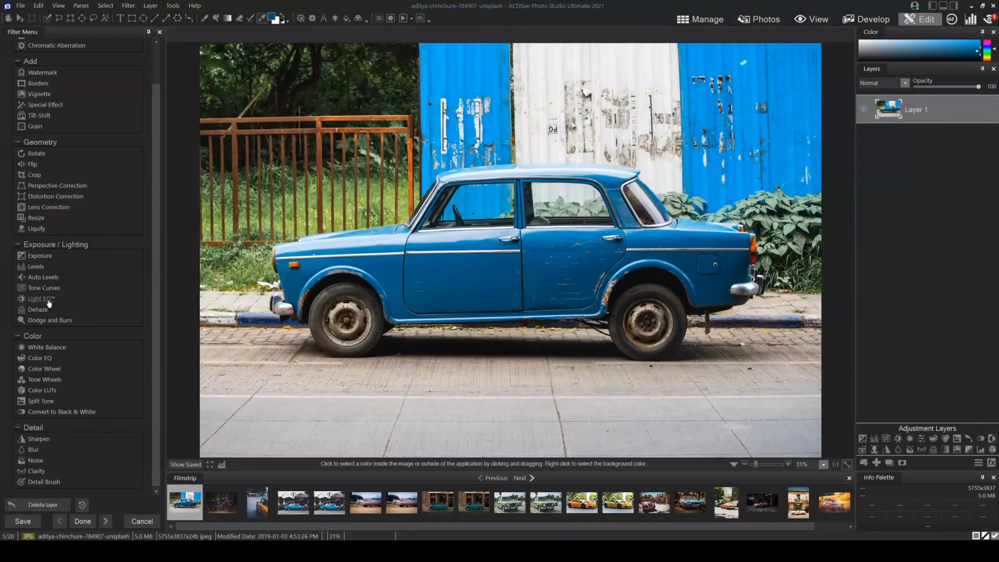
# - View the Levels, Exposure and Color Wheel filters on the car photo, closing them unapplied
pyautogui.click(35, 267)
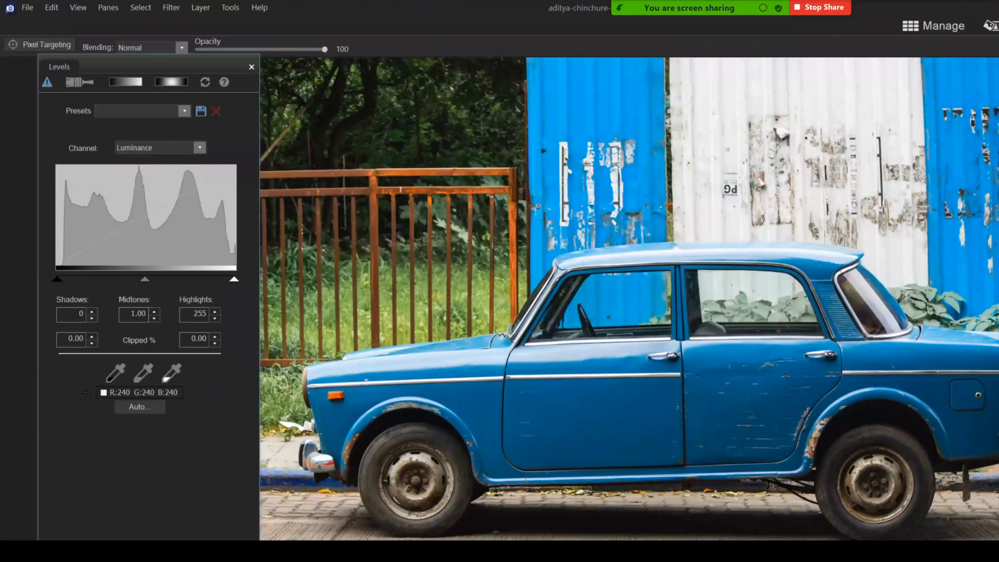
pyautogui.click(161, 518)
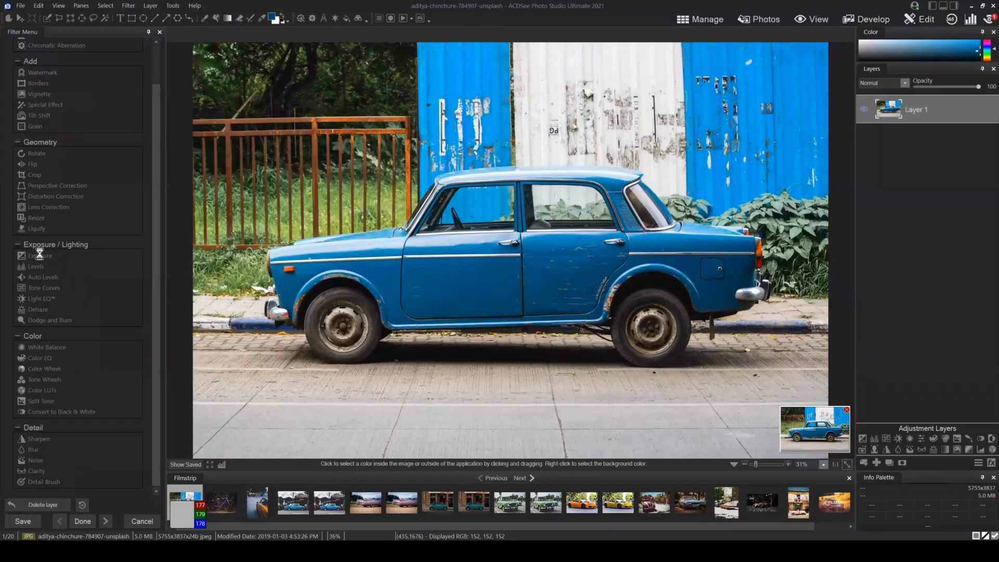
pyautogui.click(40, 256)
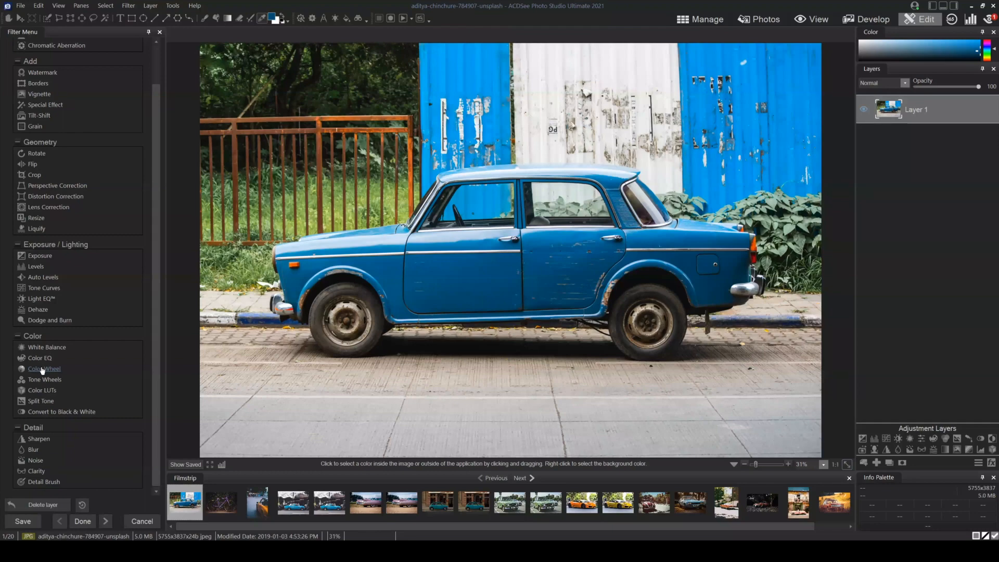
pyautogui.click(41, 372)
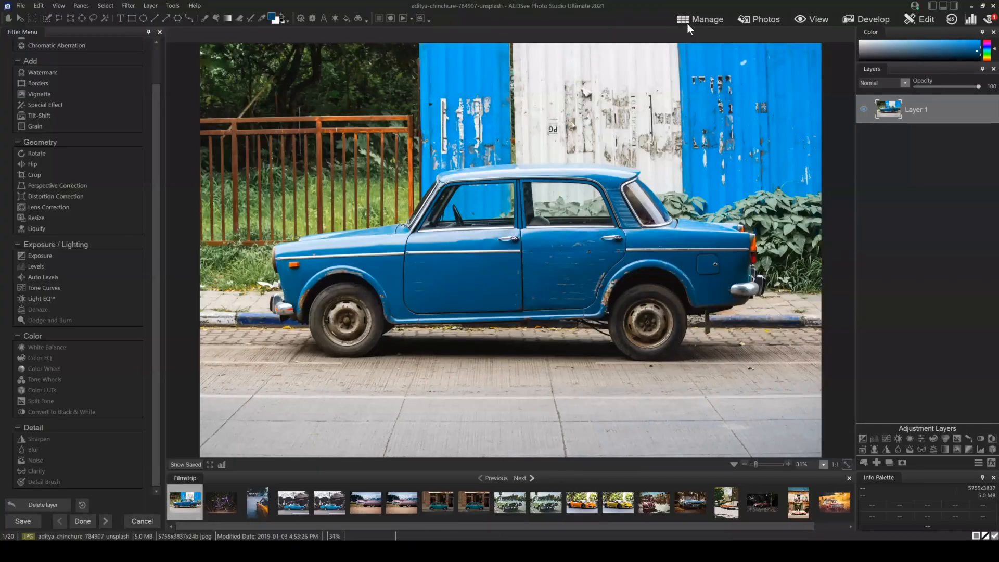
# - Return to Manage mode discarding the car photo's changes, and open the New Landscapes folder in My Photos
pyautogui.click(691, 19)
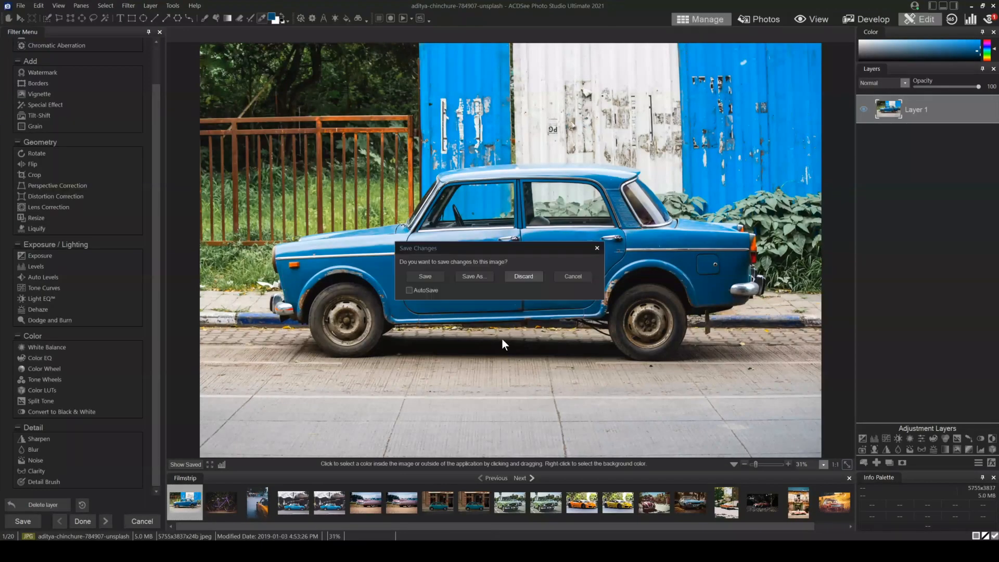
pyautogui.click(523, 276)
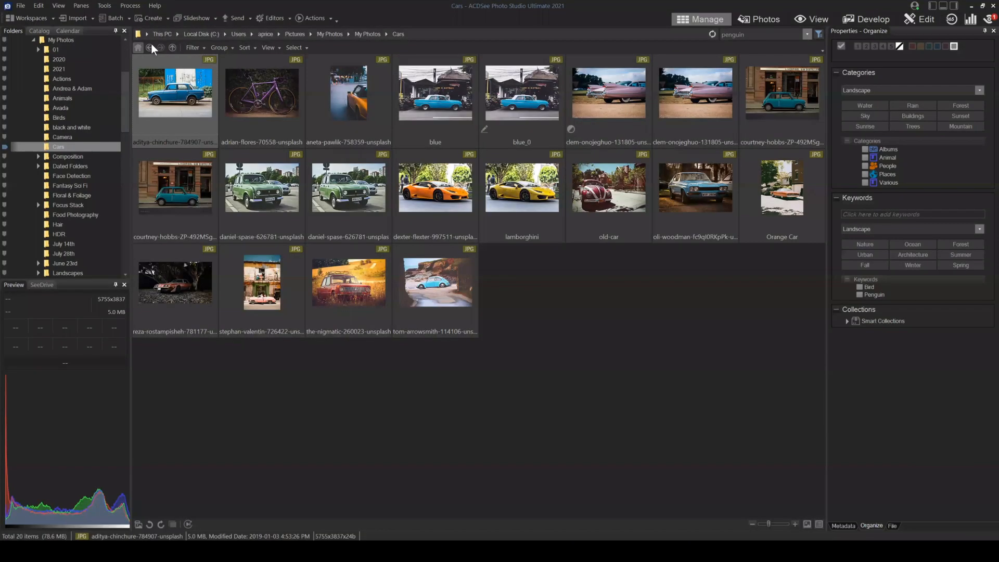
pyautogui.click(152, 44)
pyautogui.scroll(-5, 692, 307)
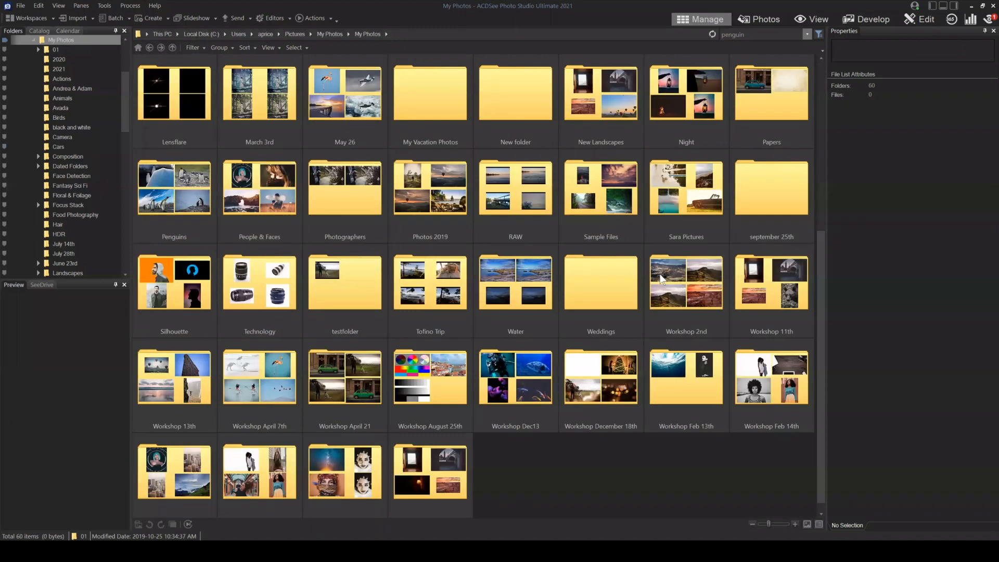
pyautogui.scroll(2, 663, 279)
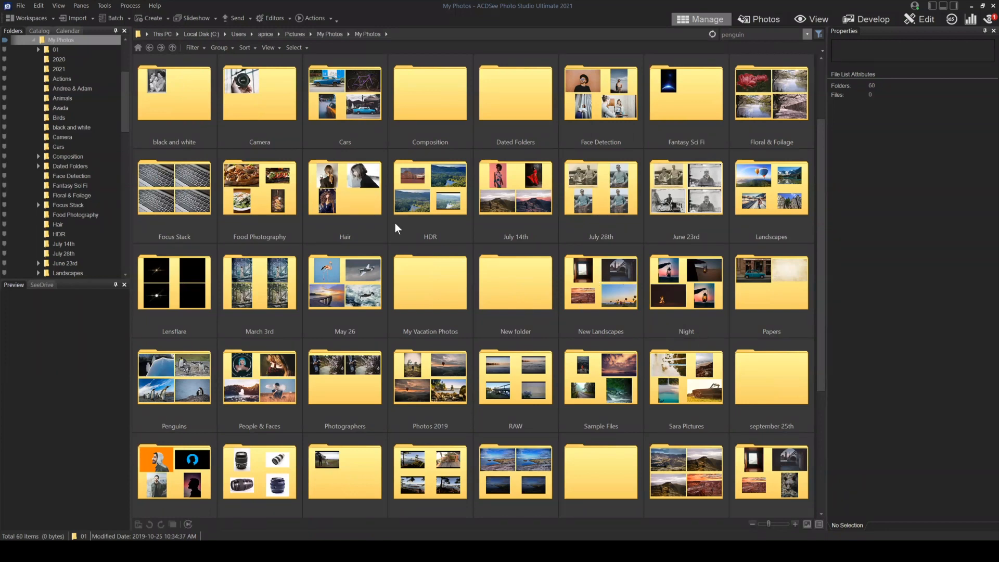
pyautogui.doubleClick(603, 296)
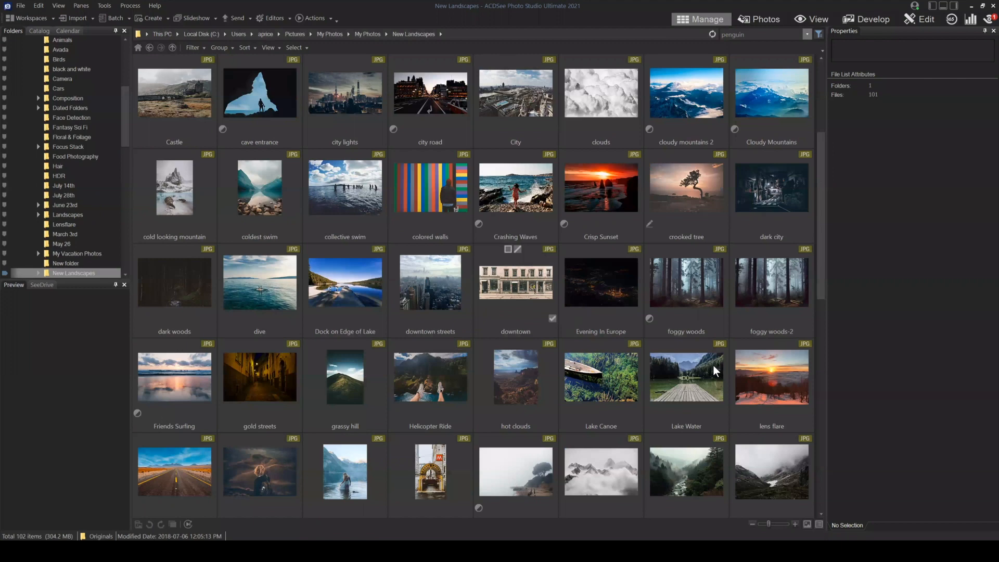
# - Select the "Dock on Edge of Lake" photo and open it in Edit mode
pyautogui.scroll(-1, 714, 366)
pyautogui.click(668, 90)
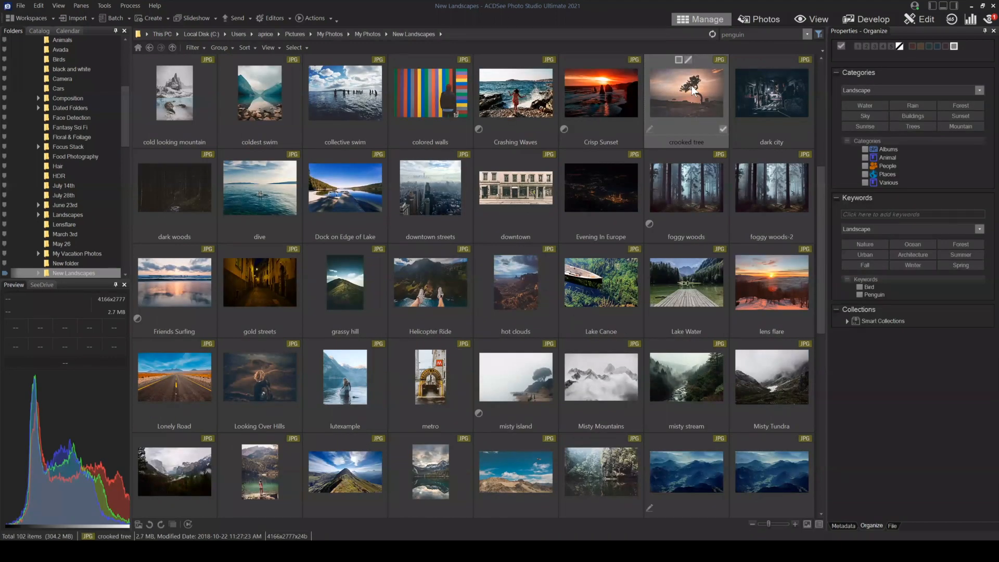
pyautogui.click(339, 197)
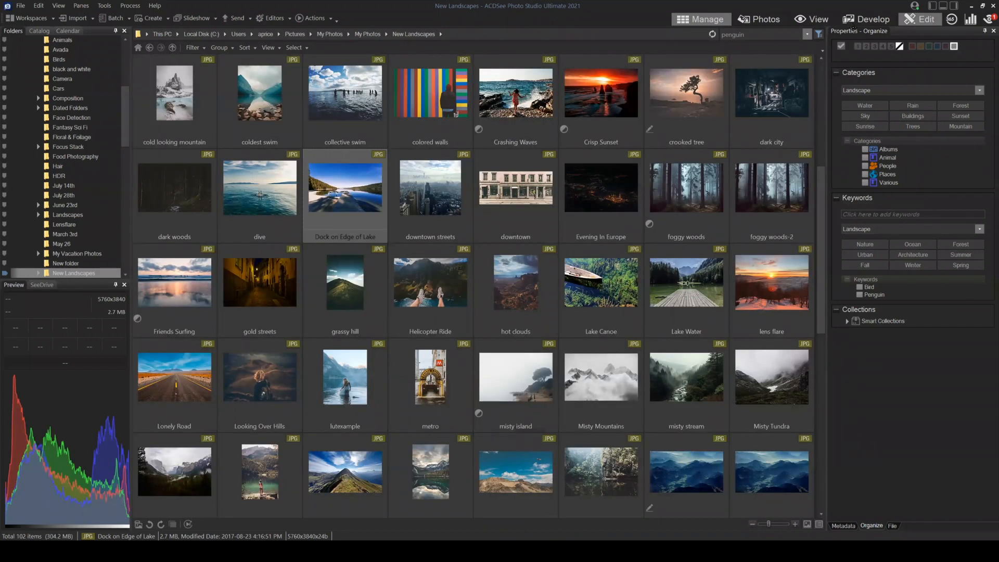
pyautogui.click(921, 19)
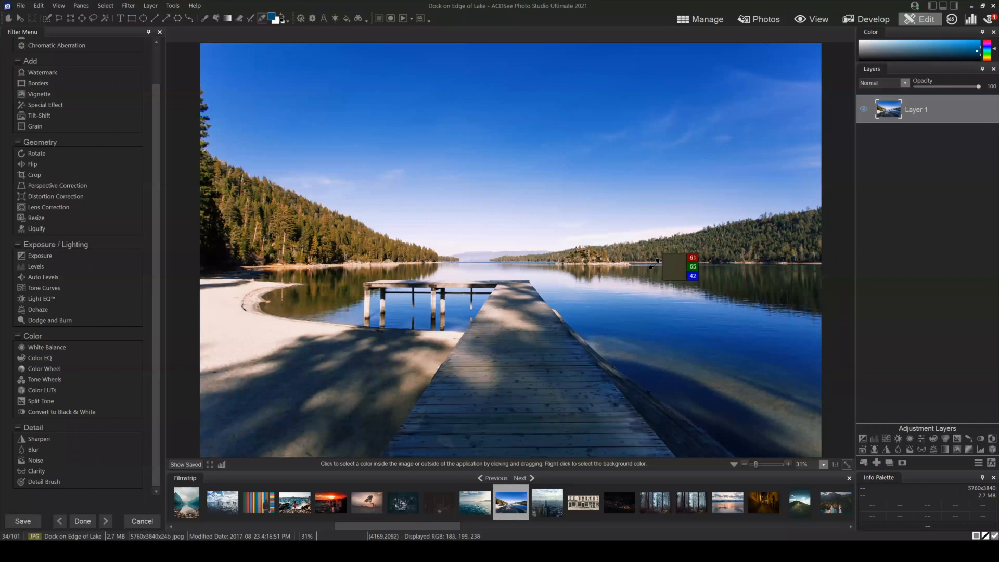
# - Open the Color Wheel filter, reposition its dialog, and rotate the selected hue range from red to orange
pyautogui.click(45, 370)
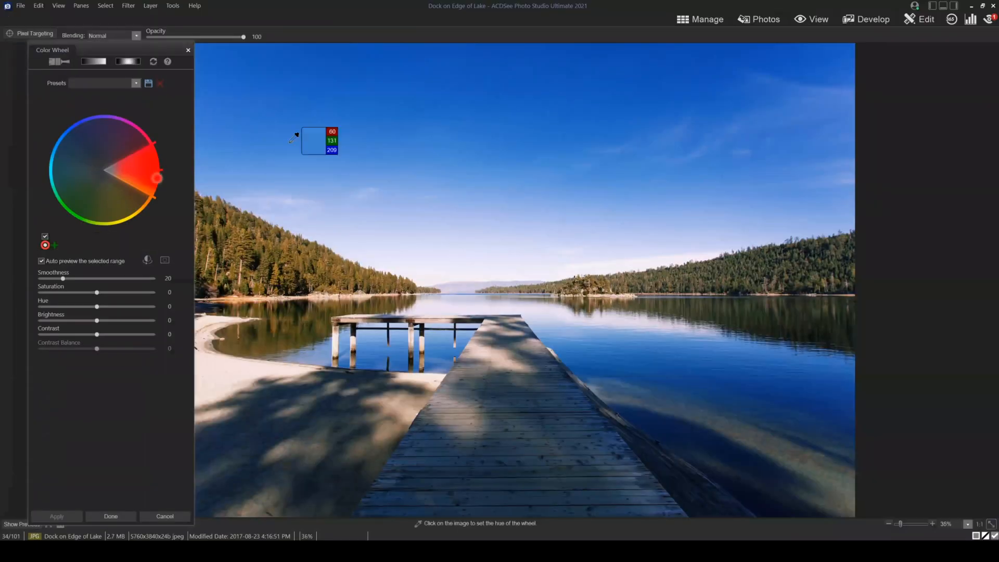
pyautogui.moveTo(114, 49)
pyautogui.mouseDown()
pyautogui.moveTo(132, 52)
pyautogui.moveTo(128, 39)
pyautogui.moveTo(106, 56)
pyautogui.mouseUp()
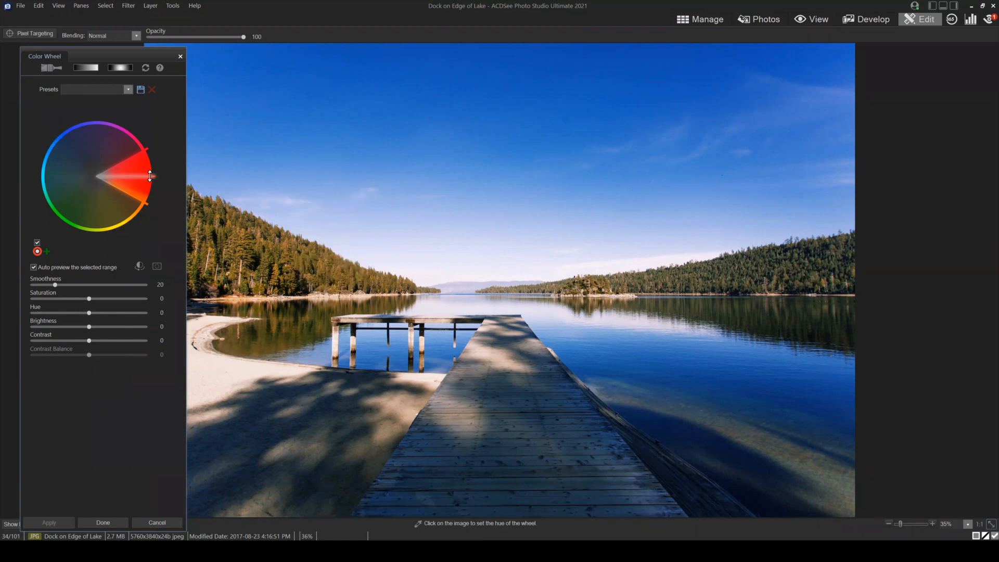
pyautogui.moveTo(153, 176); pyautogui.dragTo(141, 206)
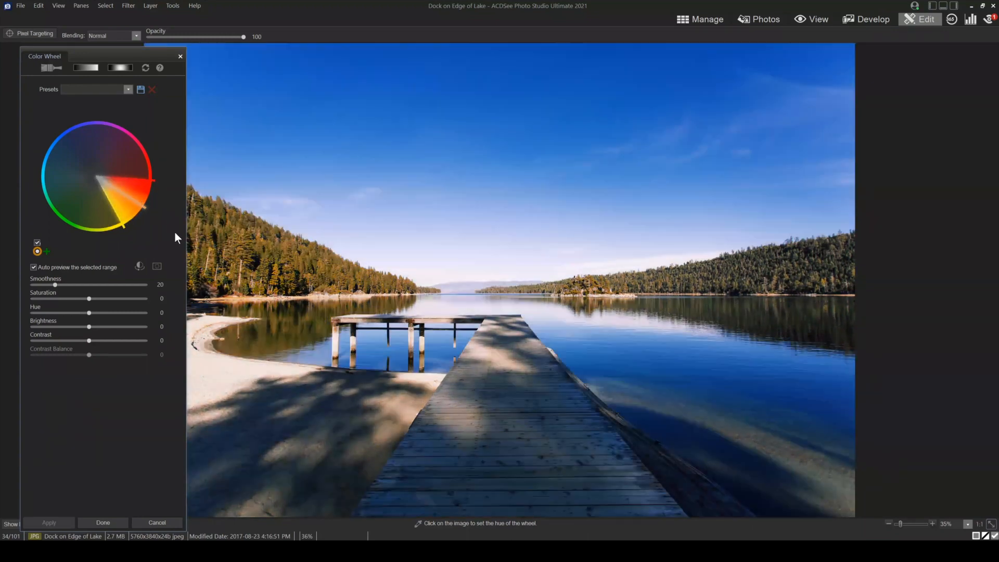
# - Sample hues from the lake, sky and trees to set the Color Wheel range, ending on the trees' yellow-green
pyautogui.click(449, 338)
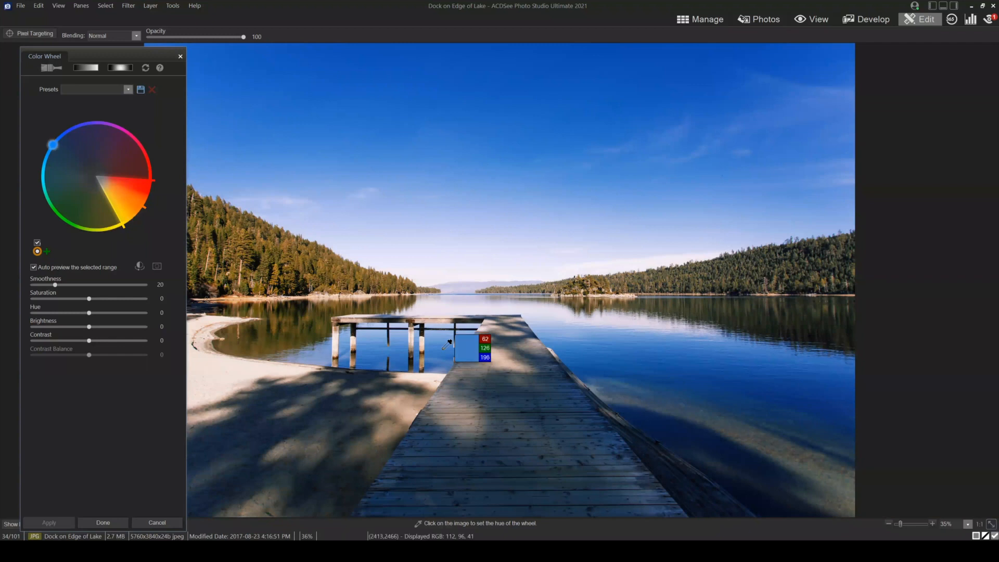
pyautogui.click(527, 214)
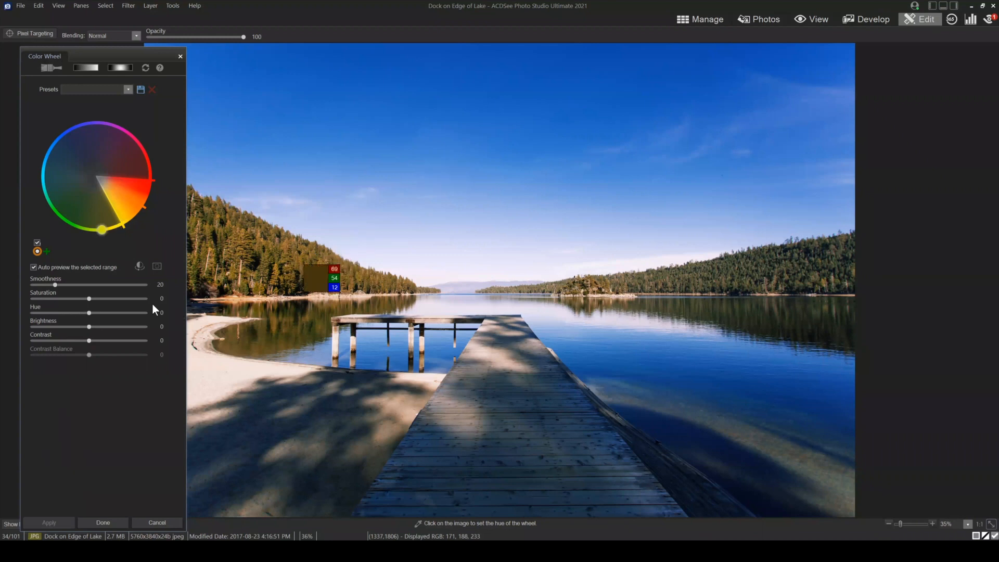
pyautogui.click(776, 263)
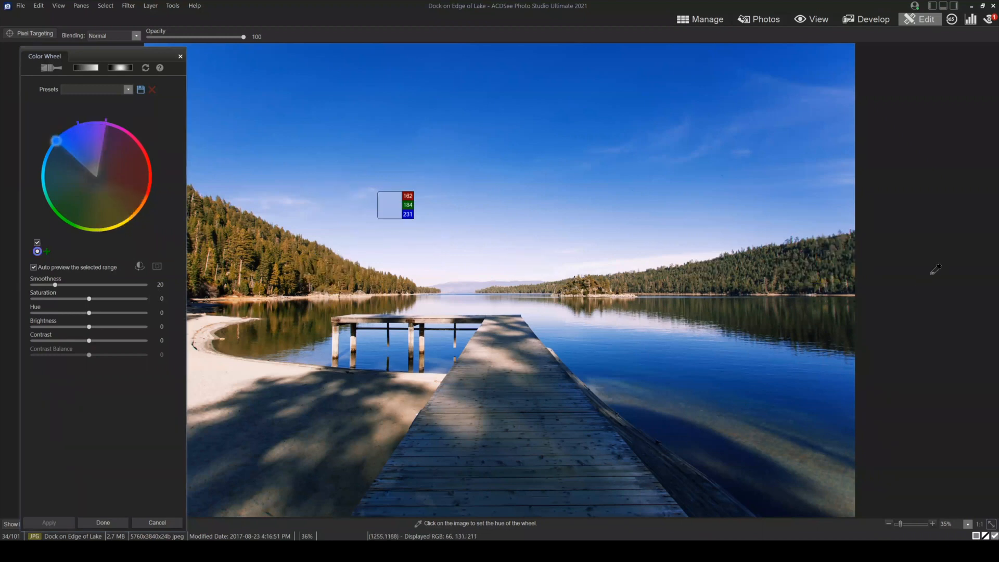
pyautogui.click(791, 258)
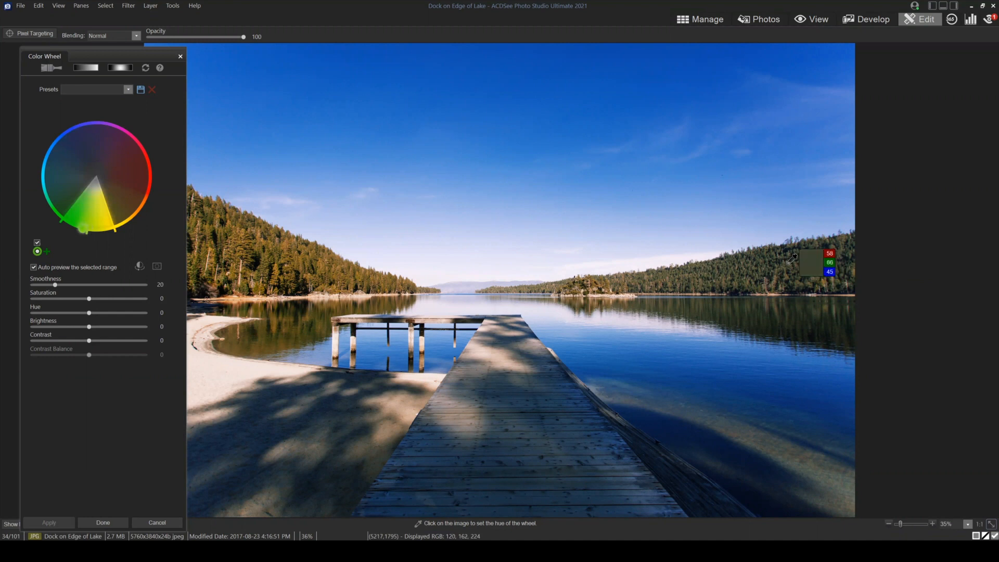
pyautogui.click(792, 258)
pyautogui.click(787, 265)
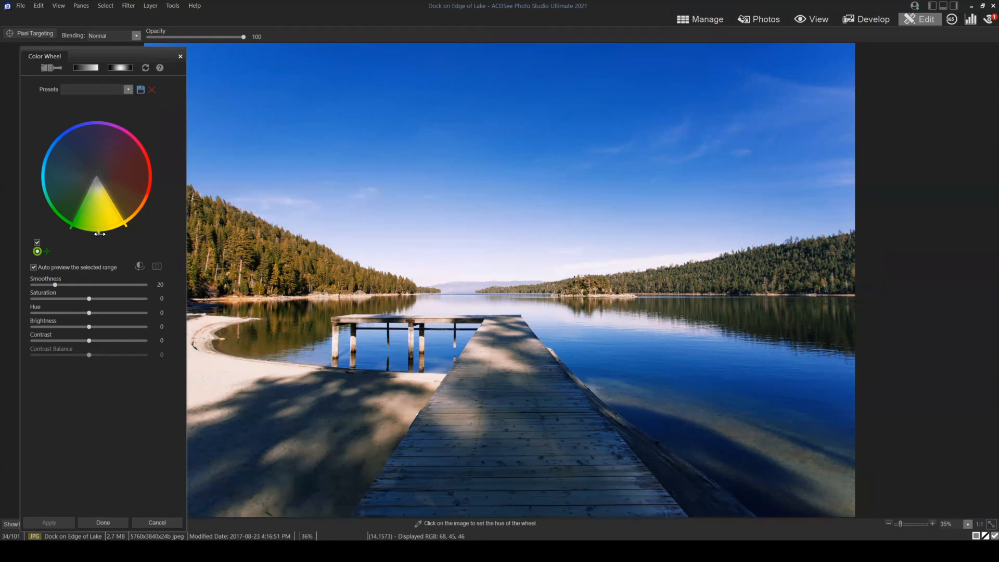
# - Widen the Color Wheel's yellow-green range to span green through orange-red, and rotate the whole range slightly toward orange
pyautogui.moveTo(76, 214); pyautogui.dragTo(67, 198)
pyautogui.moveTo(125, 215)
pyautogui.mouseDown()
pyautogui.moveTo(145, 205)
pyautogui.moveTo(137, 202)
pyautogui.mouseUp()
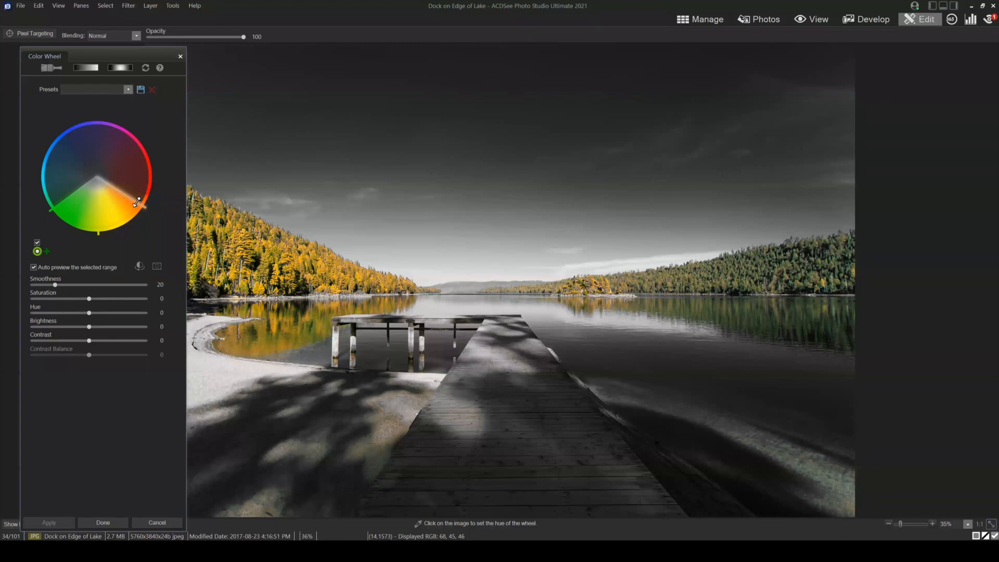
pyautogui.moveTo(136, 202); pyautogui.dragTo(139, 196)
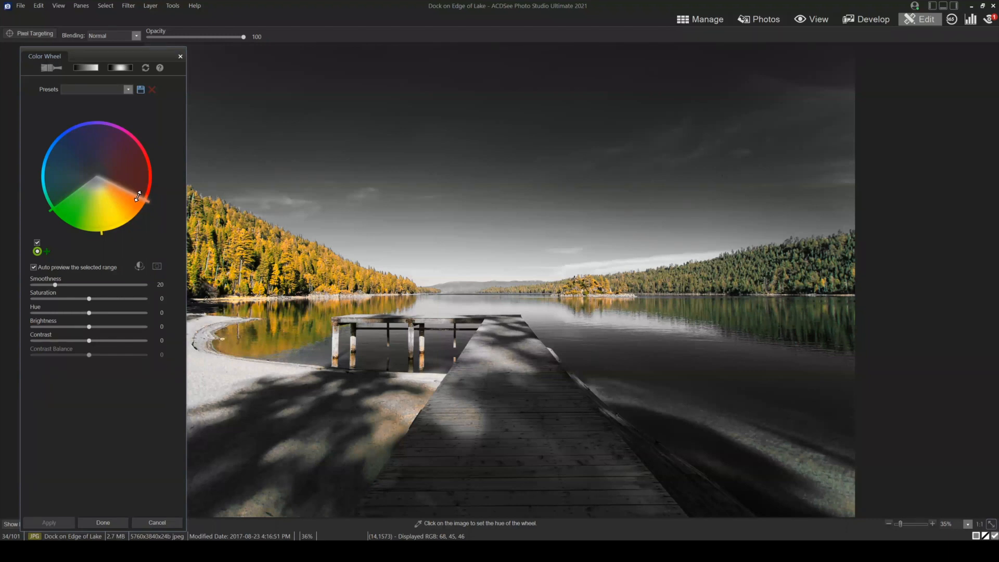
pyautogui.moveTo(138, 196); pyautogui.dragTo(137, 197)
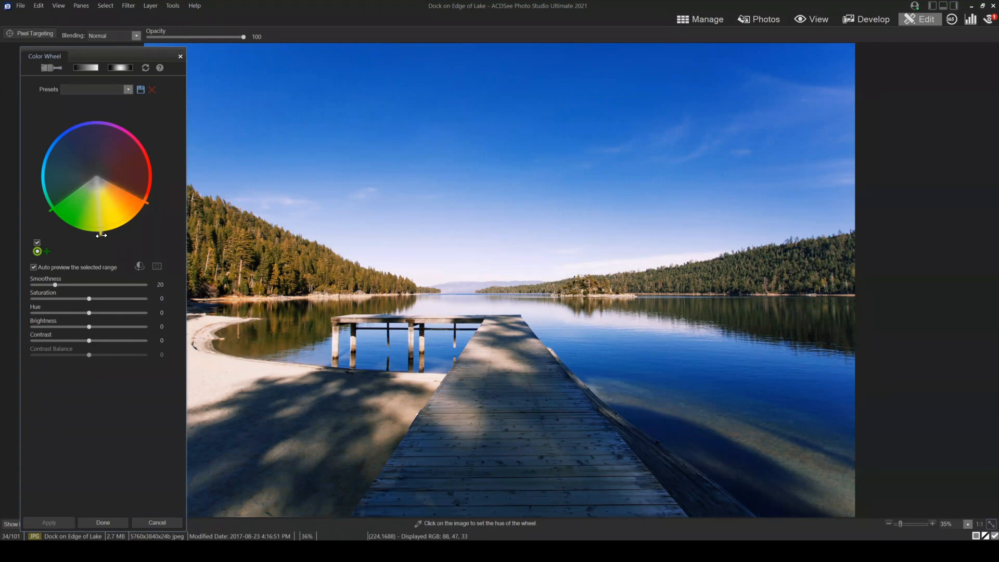
pyautogui.moveTo(95, 235); pyautogui.dragTo(106, 233)
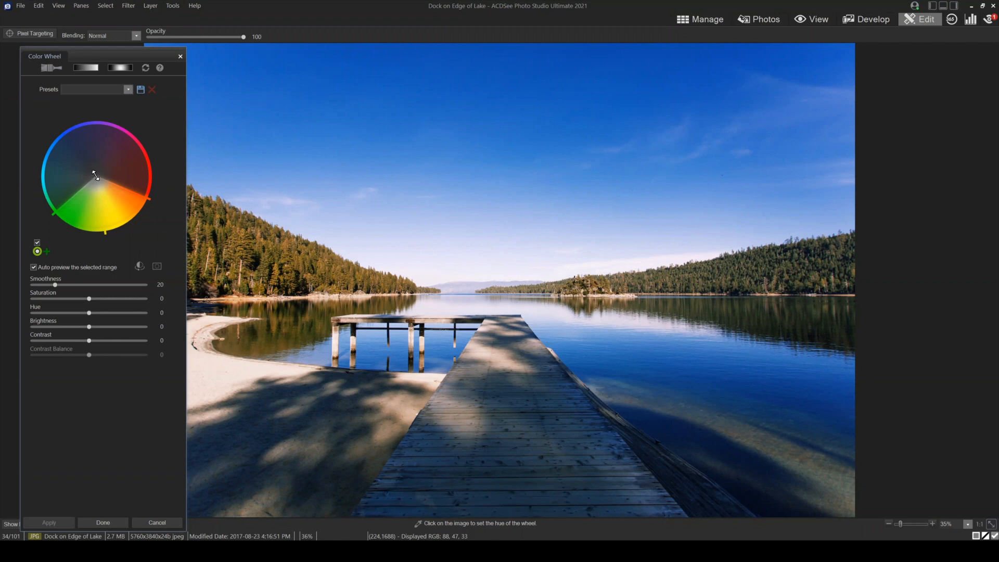
# - Try excluding low-saturation colors by moving the range's inner edge outward, and return it to the wheel's center
pyautogui.moveTo(97, 176)
pyautogui.mouseDown()
pyautogui.moveTo(110, 225)
pyautogui.moveTo(105, 207)
pyautogui.mouseUp()
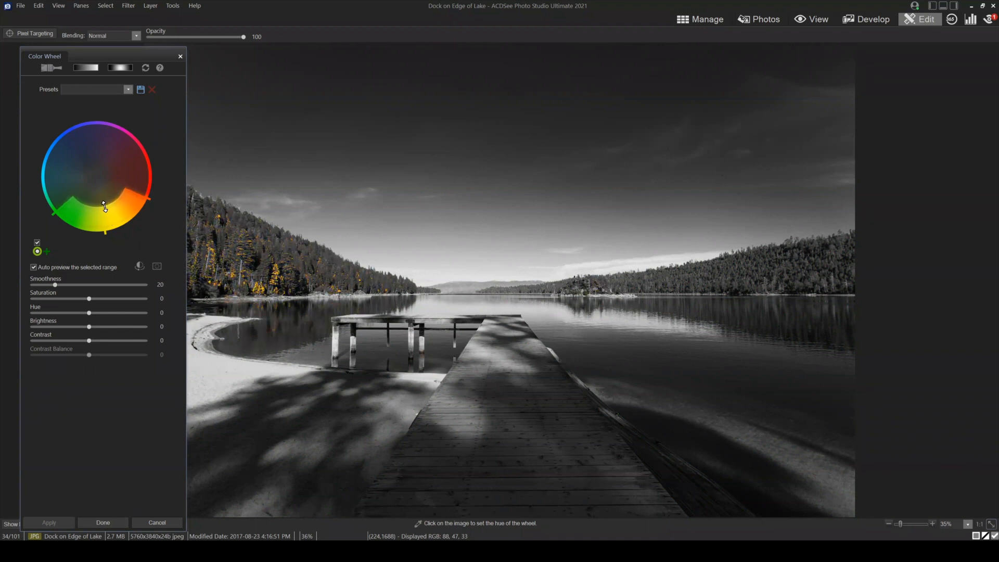
pyautogui.moveTo(102, 205)
pyautogui.mouseDown()
pyautogui.moveTo(98, 182)
pyautogui.moveTo(108, 214)
pyautogui.moveTo(105, 191)
pyautogui.mouseUp()
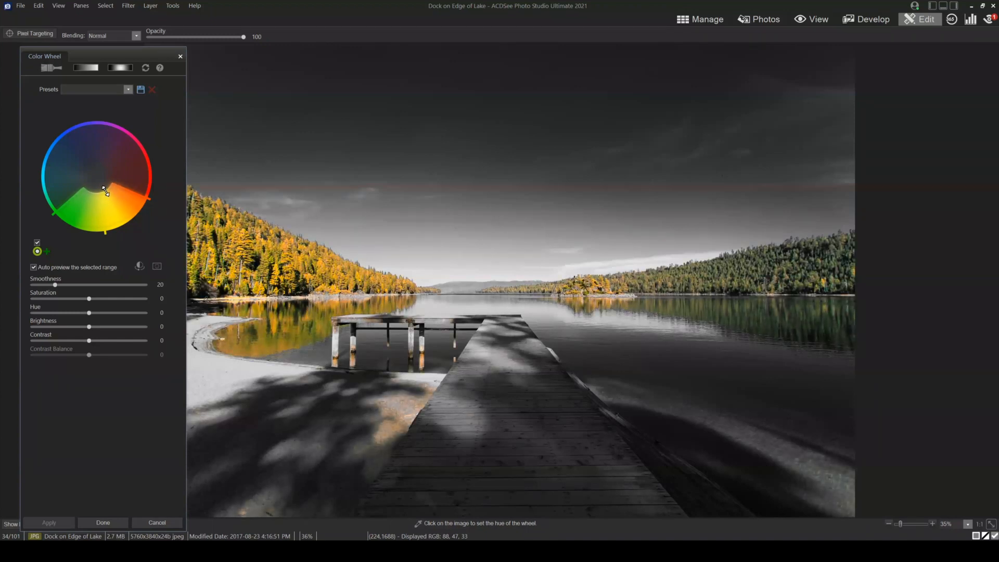
pyautogui.moveTo(106, 192); pyautogui.dragTo(96, 174)
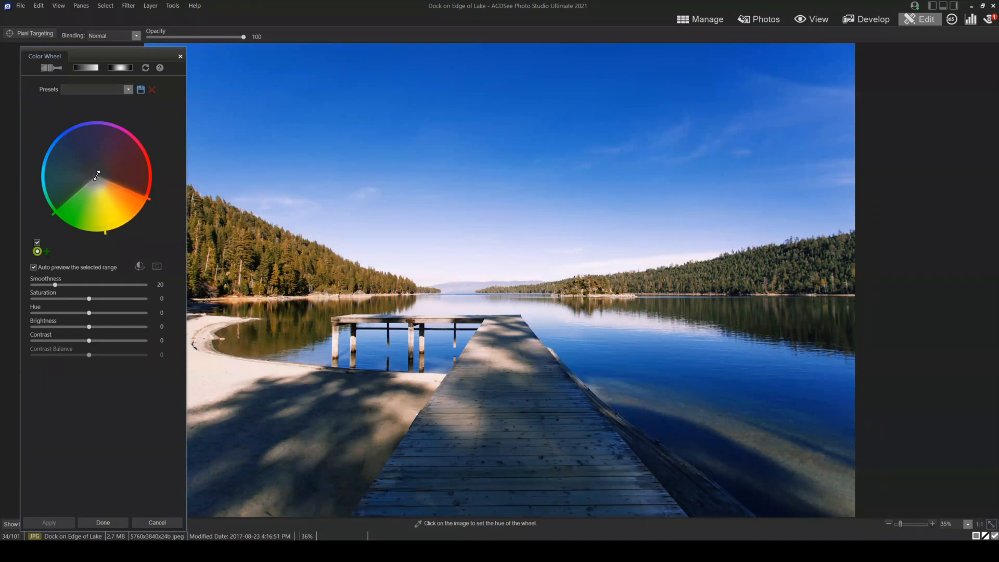
pyautogui.moveTo(96, 175)
pyautogui.mouseDown()
pyautogui.moveTo(104, 211)
pyautogui.moveTo(96, 175)
pyautogui.mouseUp()
# - Pull the outer edge of the green-to-orange range inward to about half the wheel's radius, excluding highly saturated colors
pyautogui.moveTo(124, 219)
pyautogui.mouseDown()
pyautogui.moveTo(109, 181)
pyautogui.moveTo(126, 217)
pyautogui.mouseUp()
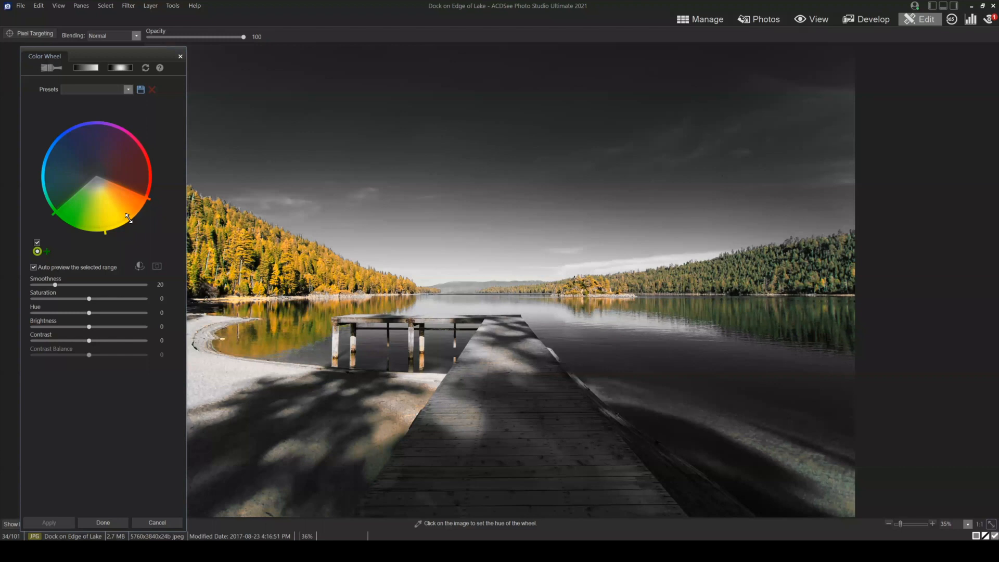
pyautogui.moveTo(127, 217); pyautogui.dragTo(118, 198)
pyautogui.moveTo(117, 192); pyautogui.dragTo(128, 219)
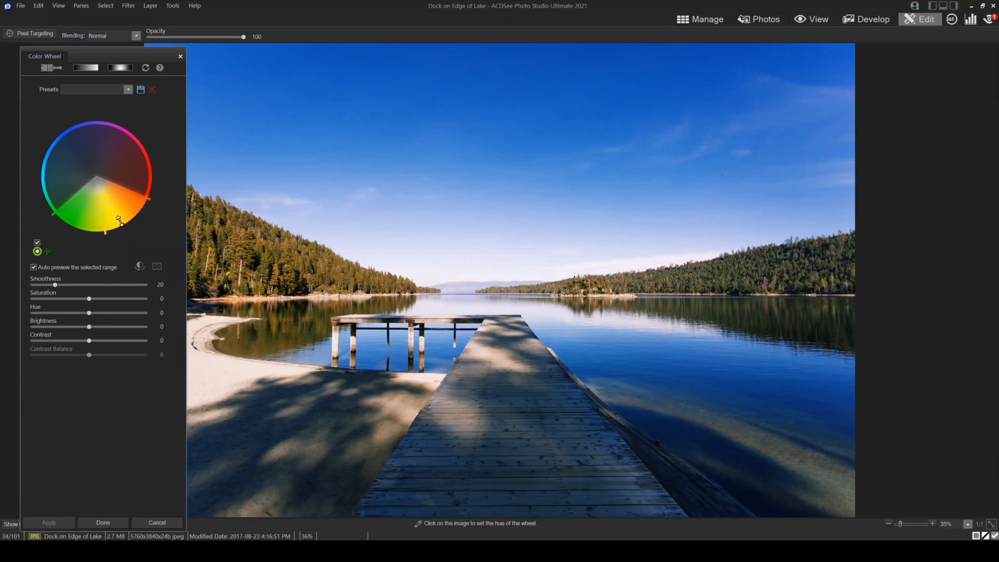
pyautogui.moveTo(114, 205)
pyautogui.mouseDown()
pyautogui.moveTo(111, 196)
pyautogui.moveTo(115, 204)
pyautogui.mouseUp()
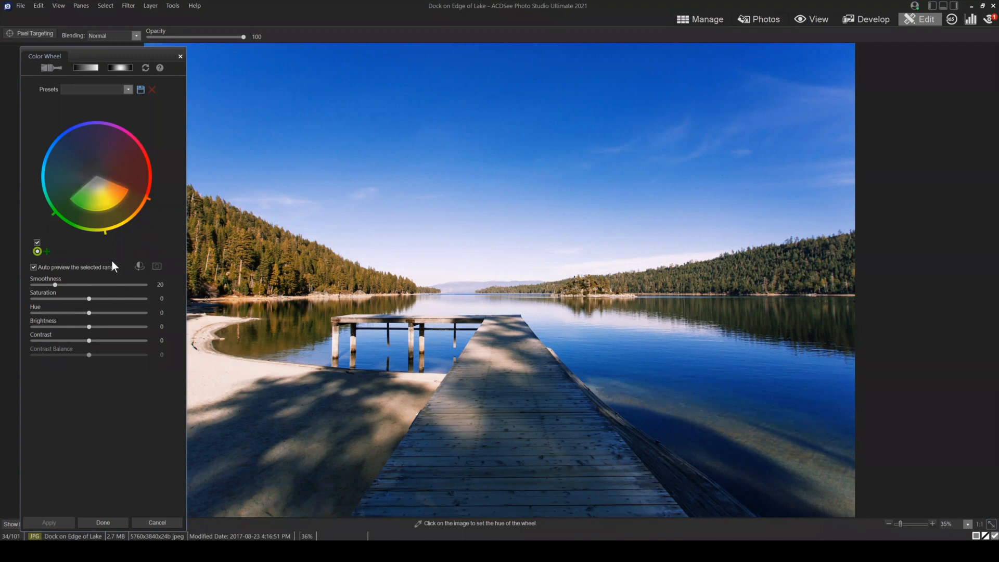
# - Set the green-to-orange range's Saturation to 33, Brightness to 19 and Contrast to -11
pyautogui.moveTo(89, 298); pyautogui.dragTo(108, 295)
pyautogui.click(398, 276)
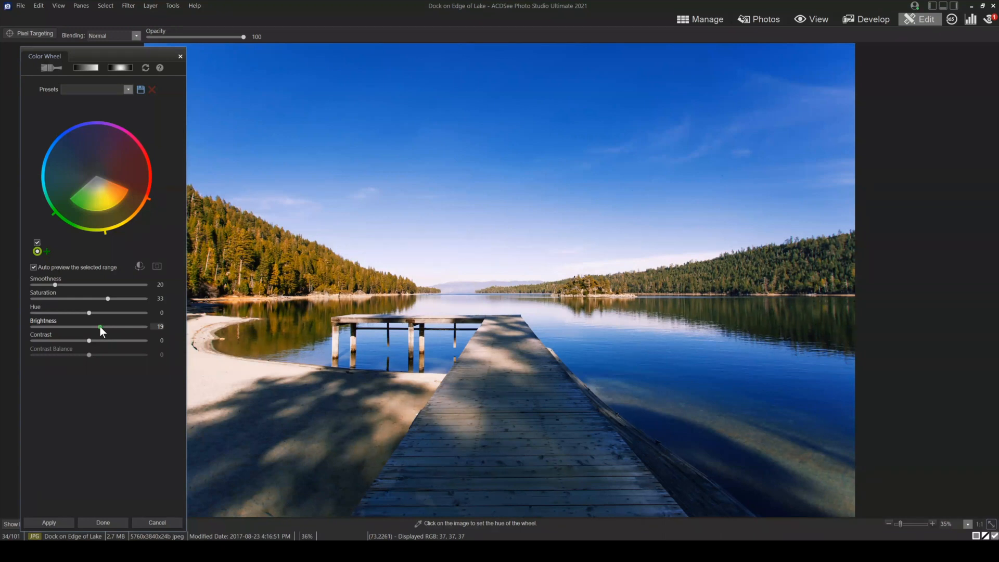
pyautogui.moveTo(89, 341); pyautogui.dragTo(93, 340)
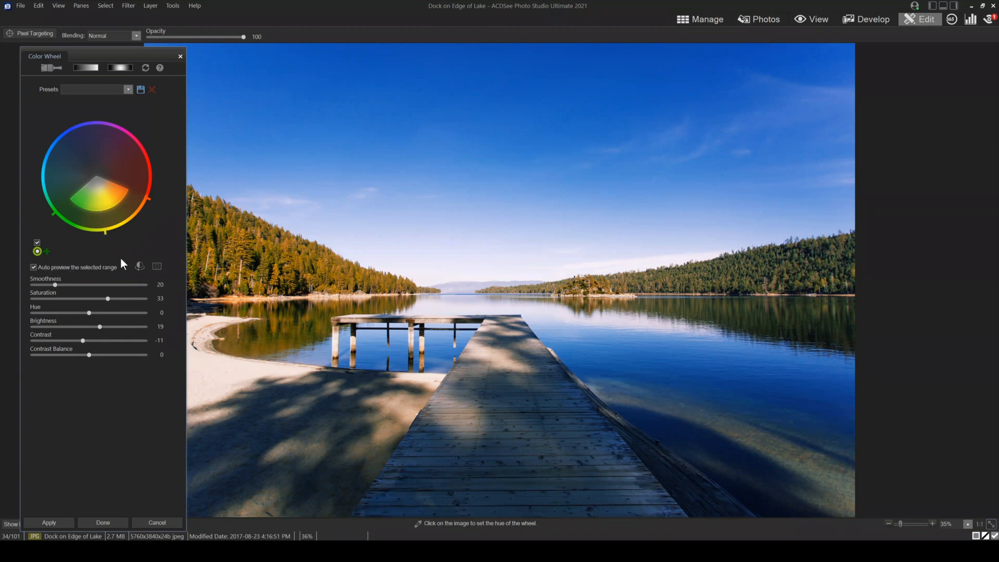
# - Add, delete and re-add a second color wheel, and sample the blue sky to set its hue range
pyautogui.click(47, 252)
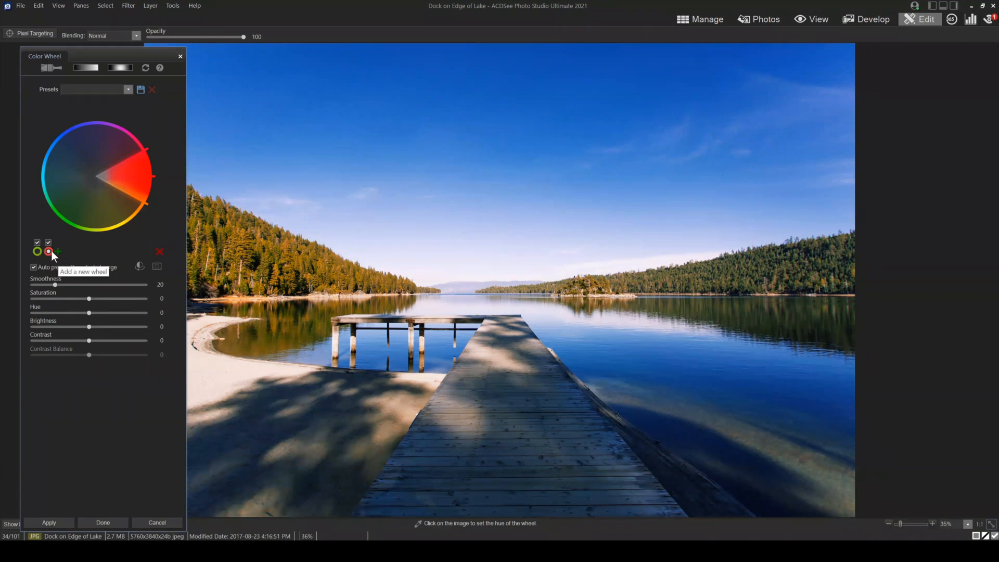
pyautogui.click(160, 252)
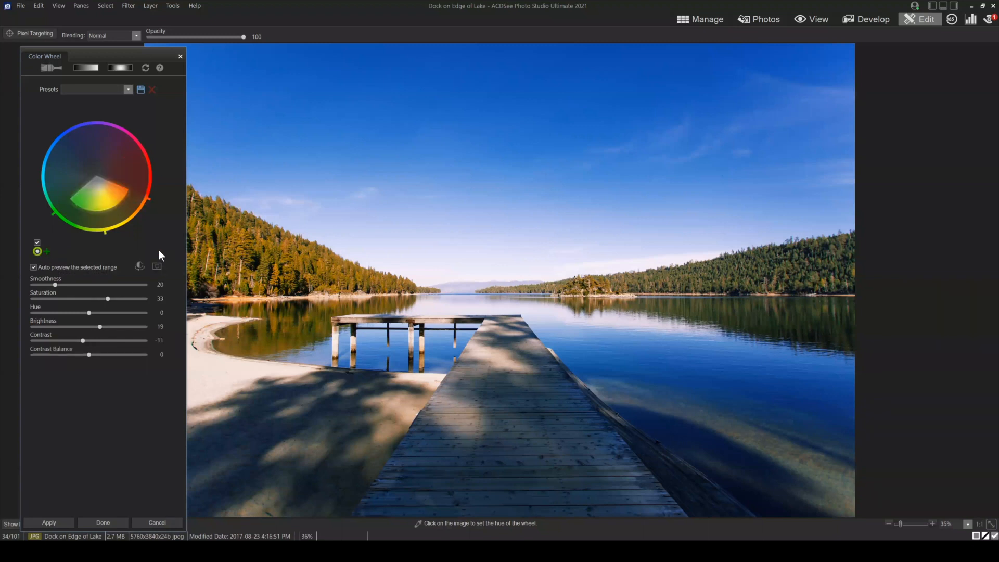
pyautogui.click(48, 251)
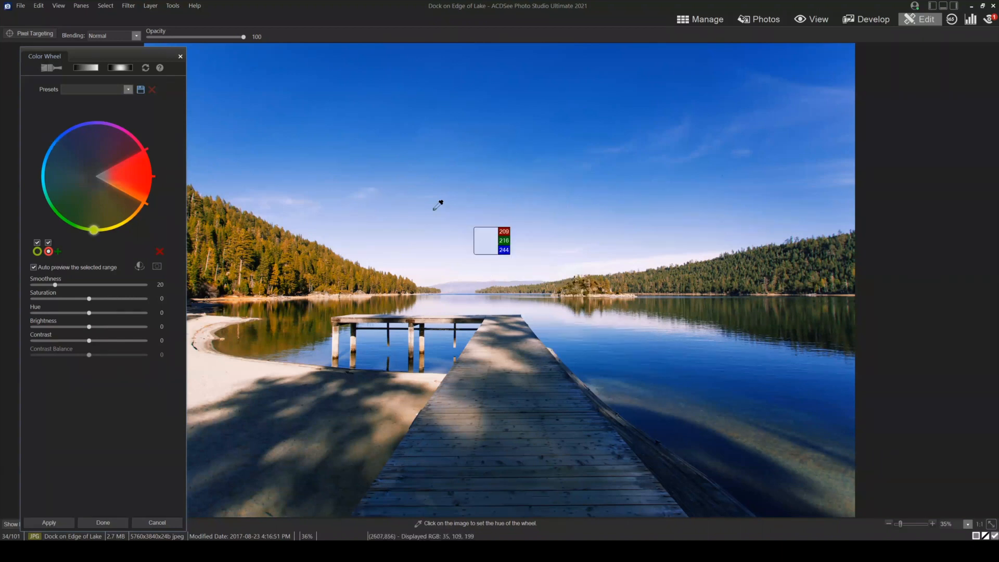
pyautogui.click(468, 126)
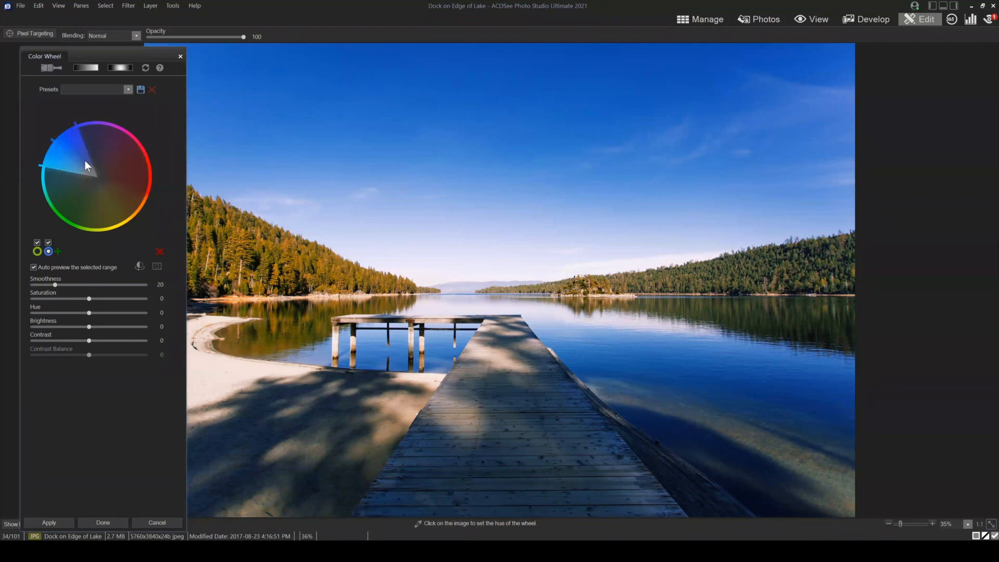
# - Widen the blue range toward cyan, exclude its low-saturation colors, and set its Saturation to 12 and Hue to -12
pyautogui.moveTo(82, 139); pyautogui.dragTo(81, 137)
pyautogui.moveTo(47, 172); pyautogui.dragTo(75, 160)
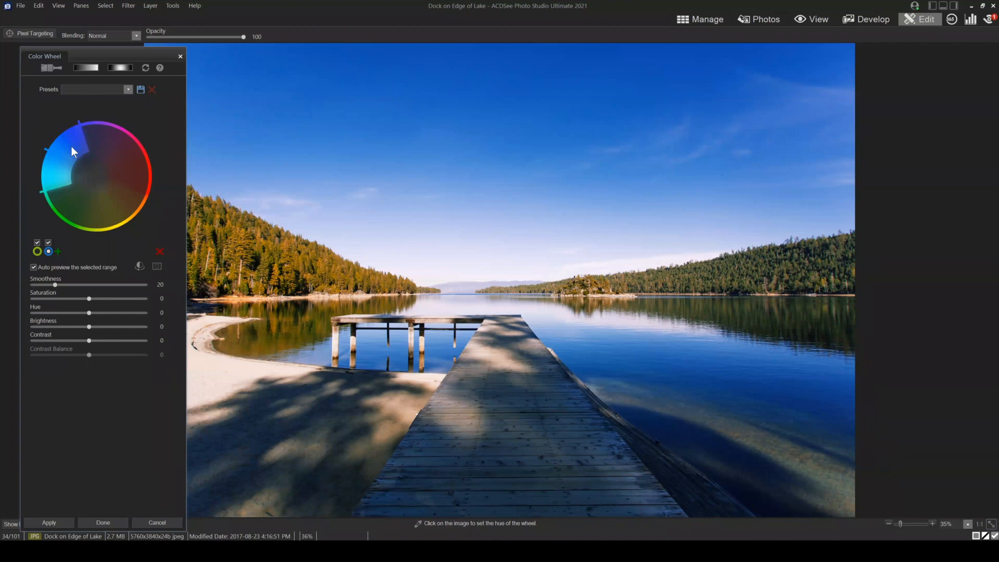
pyautogui.moveTo(89, 299); pyautogui.dragTo(99, 299)
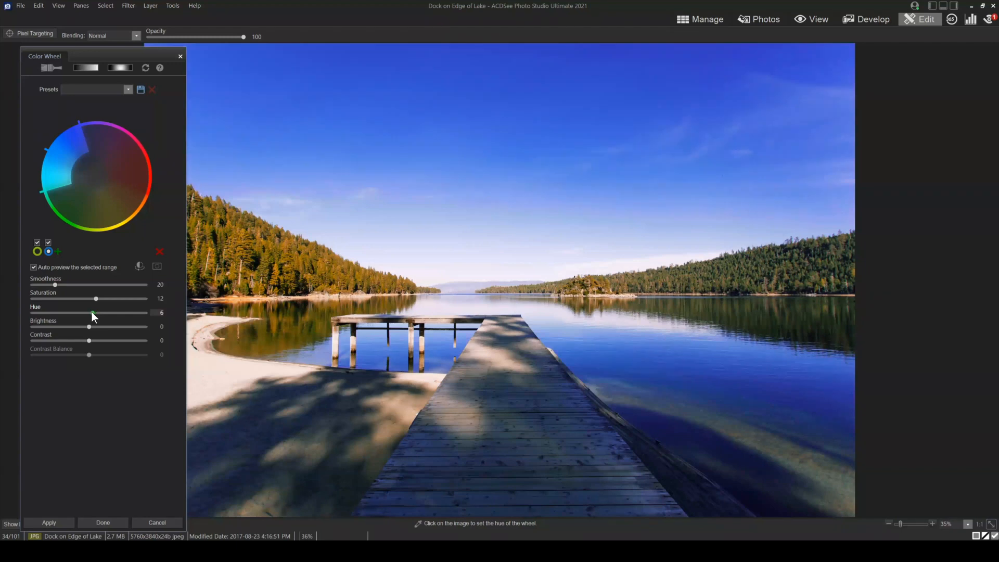
pyautogui.moveTo(91, 312); pyautogui.dragTo(84, 312)
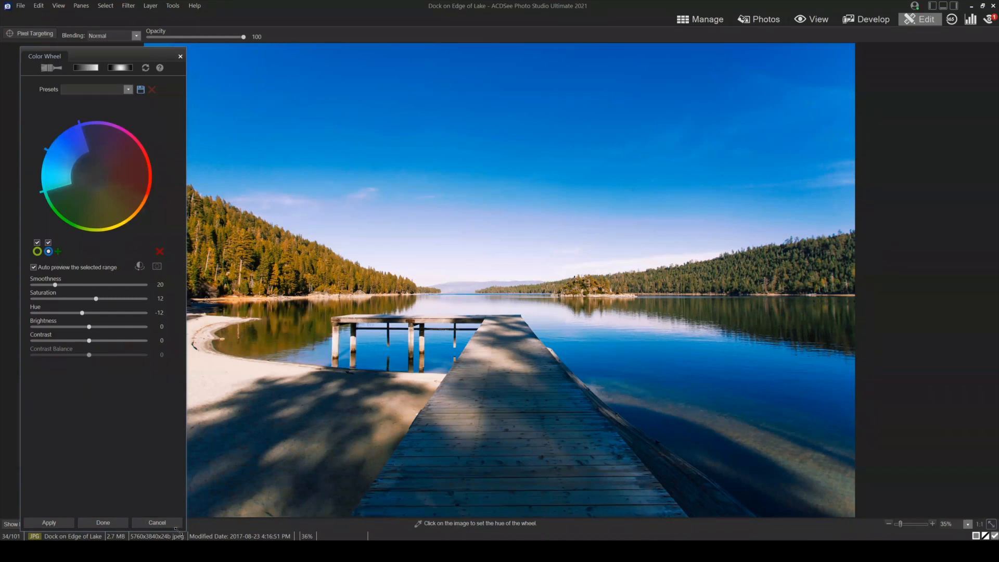
# - Reposition the Color Wheel dialog to uncover the previous-state preview, and compare the photo with its state before the adjustments
pyautogui.moveTo(126, 50); pyautogui.dragTo(114, 20)
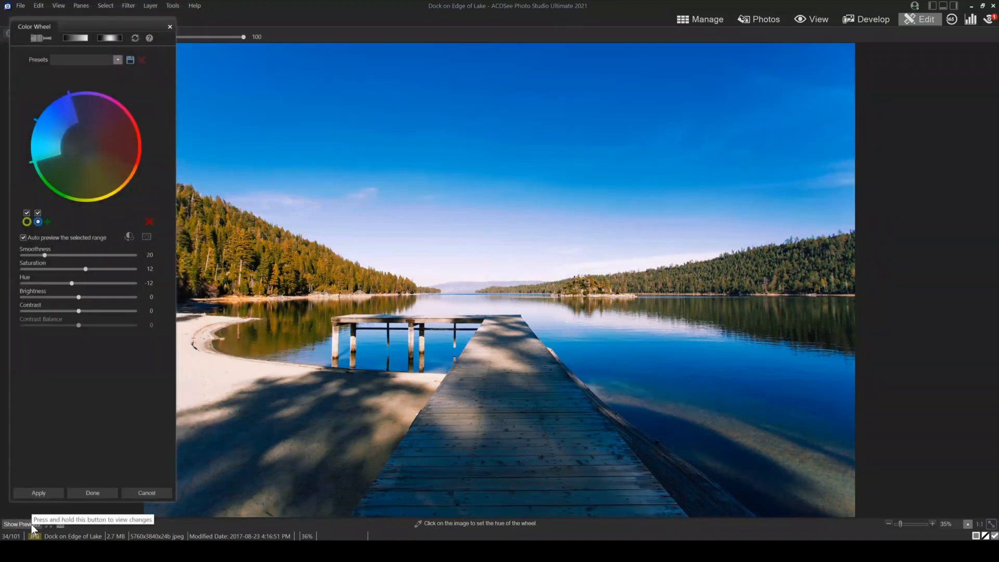
pyautogui.moveTo(31, 523); pyautogui.dragTo(31, 524)
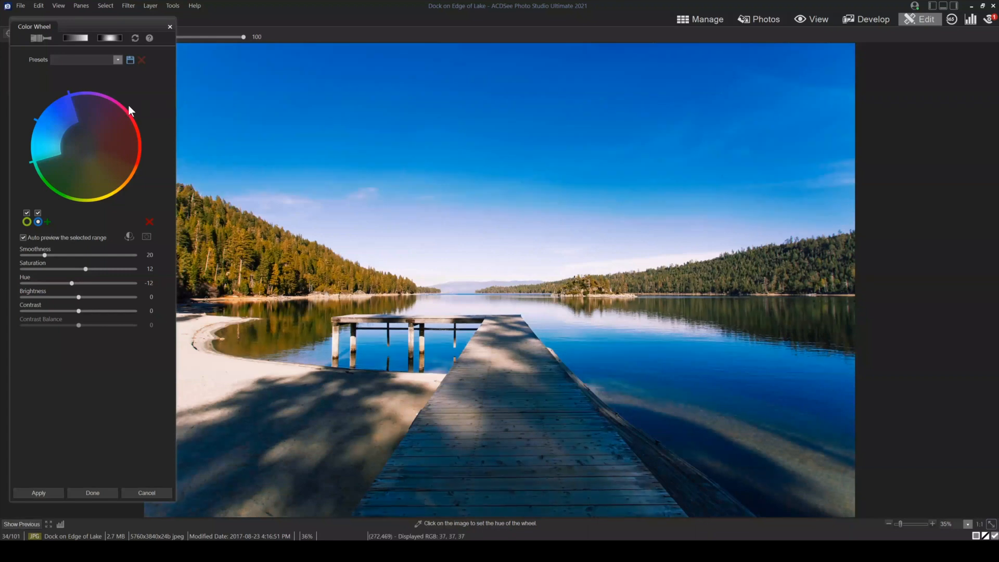
pyautogui.moveTo(98, 25); pyautogui.dragTo(123, 22)
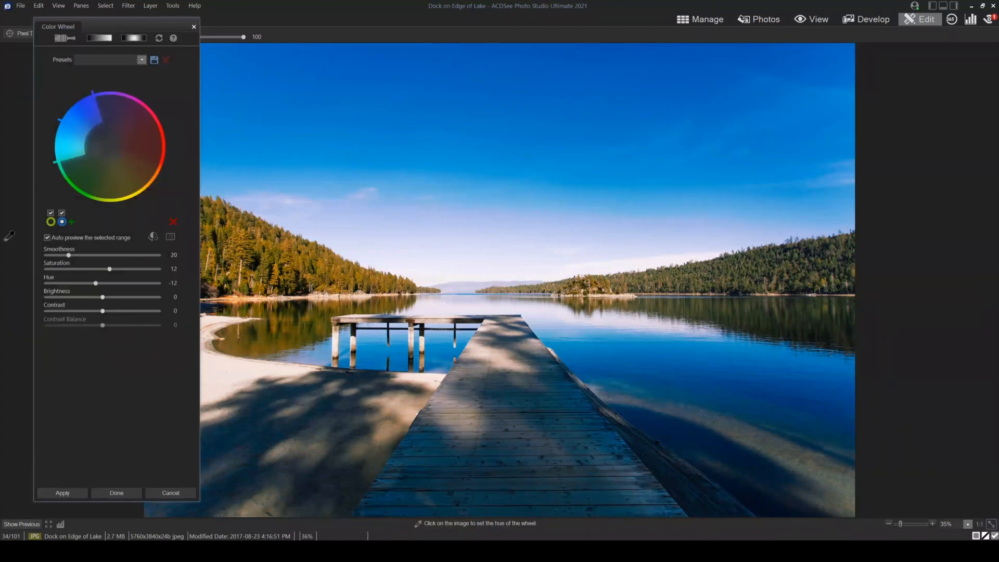
# - Select the first color wheel and switch the blue wheel off and on repeatedly to compare its effect, leaving it enabled
pyautogui.click(51, 222)
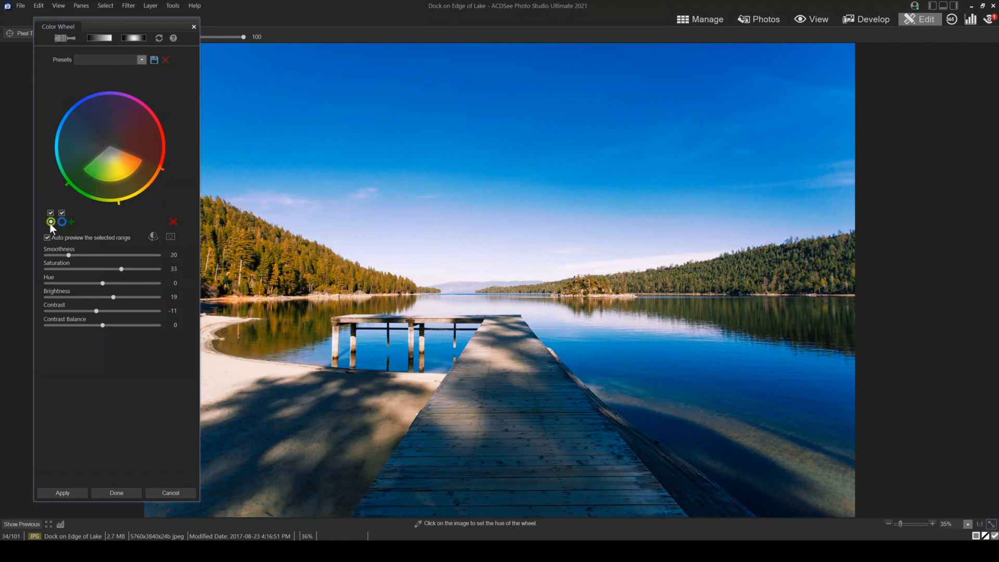
pyautogui.click(61, 213)
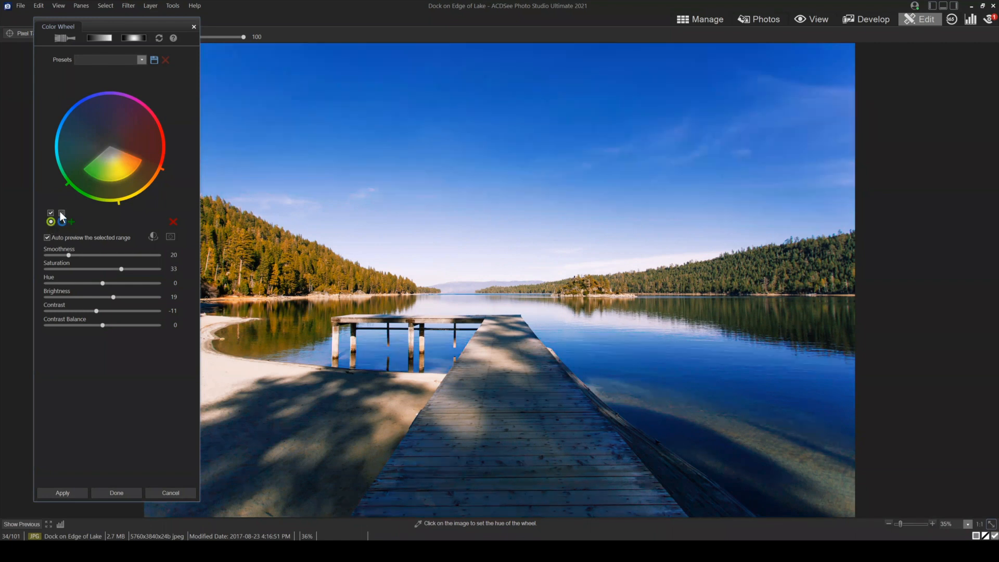
pyautogui.click(62, 212)
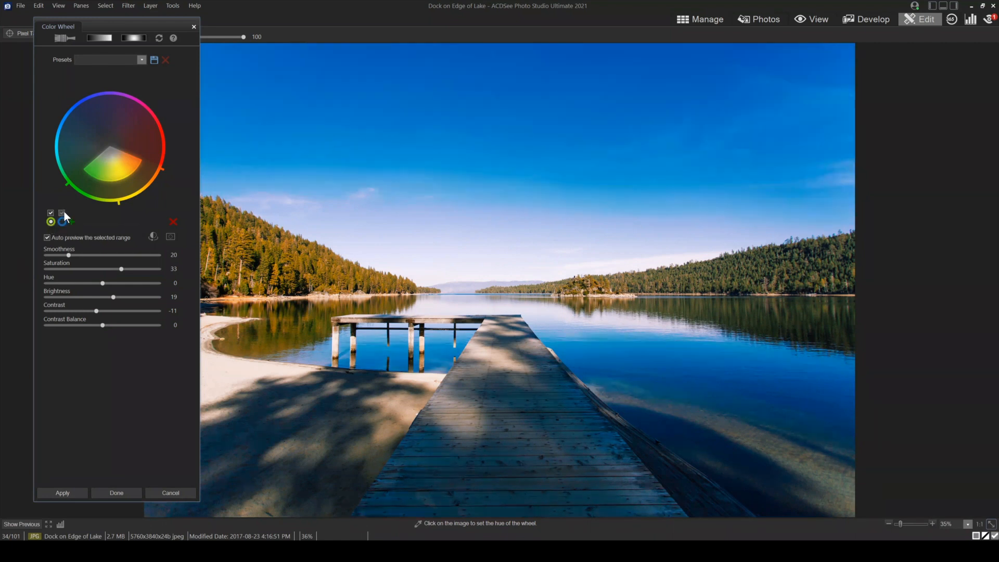
pyautogui.click(62, 212)
pyautogui.click(62, 212)
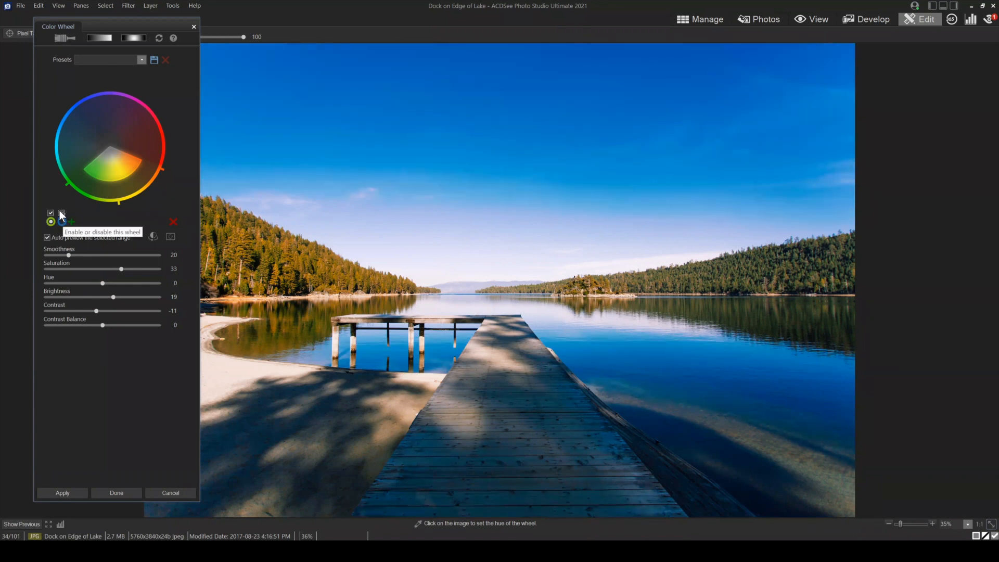
pyautogui.click(62, 213)
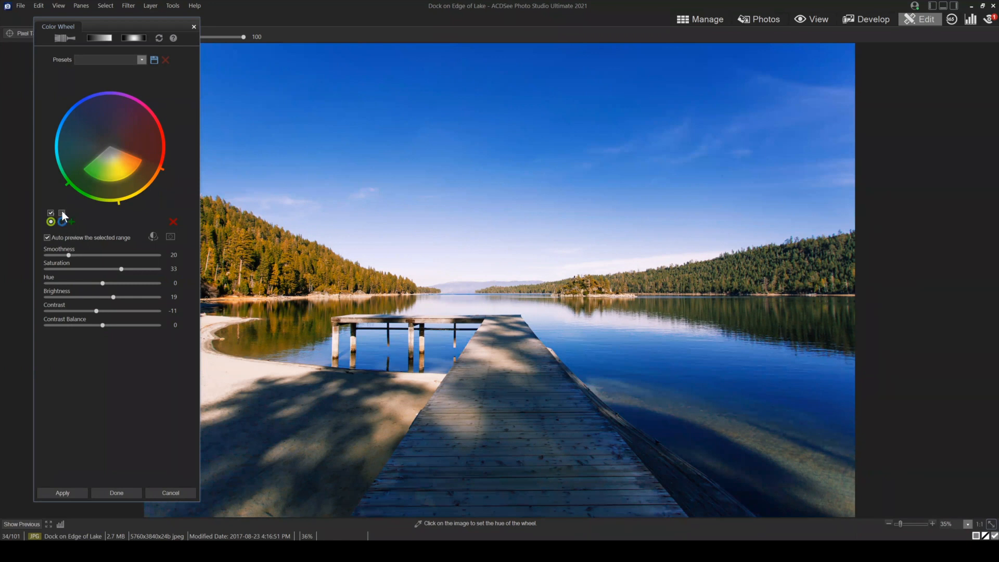
pyautogui.click(62, 212)
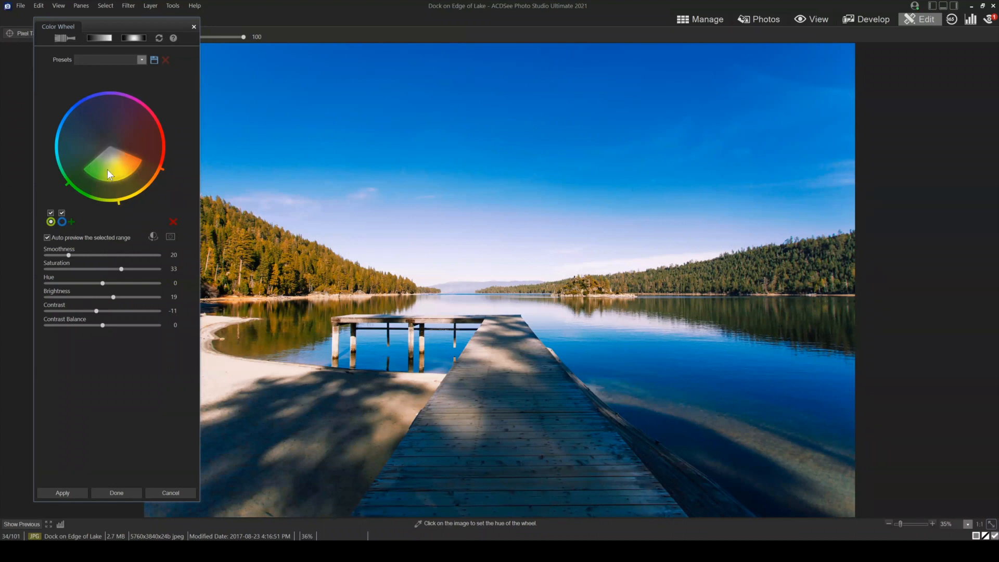
# - Invert and restore the green-to-orange wheel's range, and preview the selection masks of both wheels
pyautogui.click(152, 238)
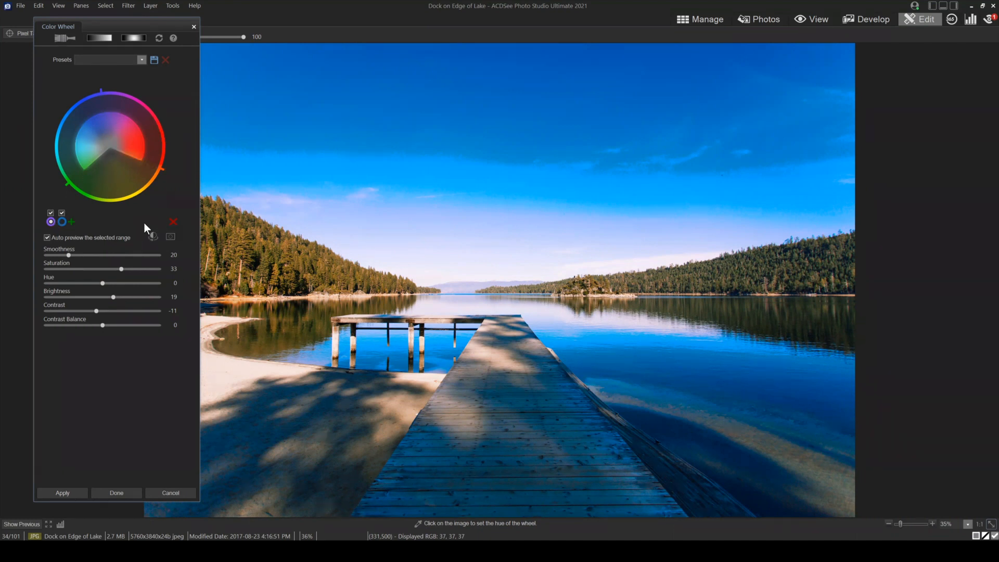
pyautogui.click(153, 237)
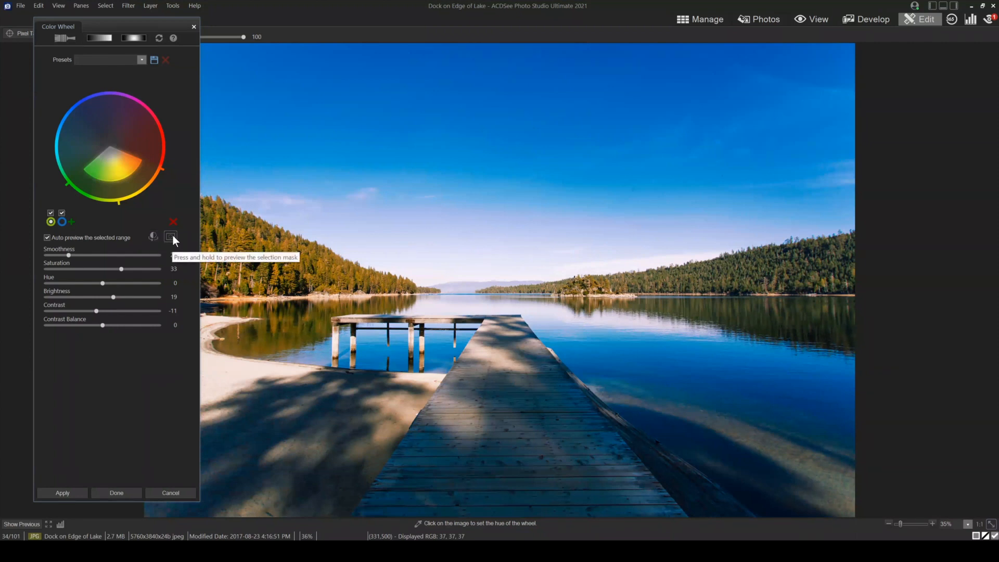
pyautogui.moveTo(172, 235); pyautogui.dragTo(171, 235)
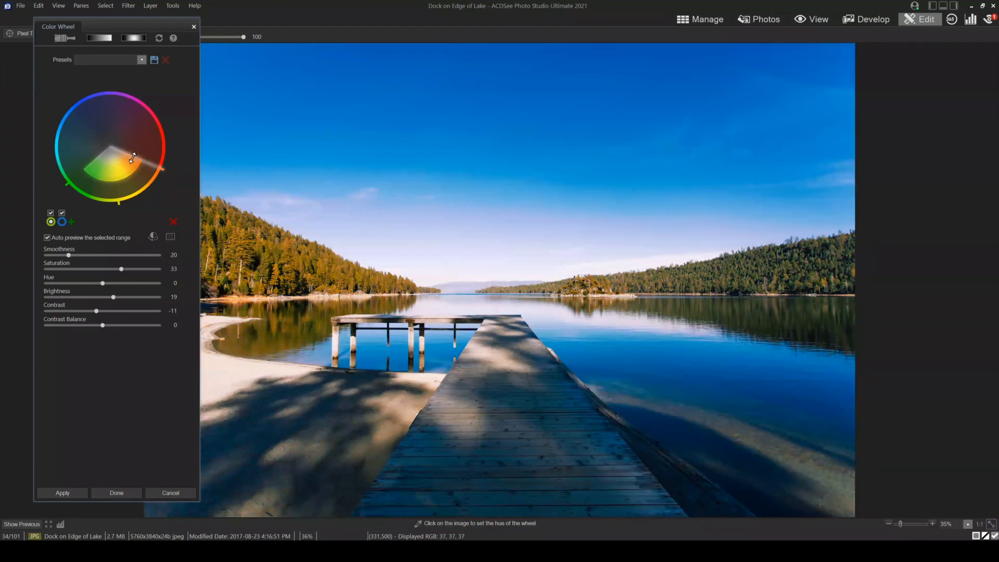
pyautogui.click(170, 234)
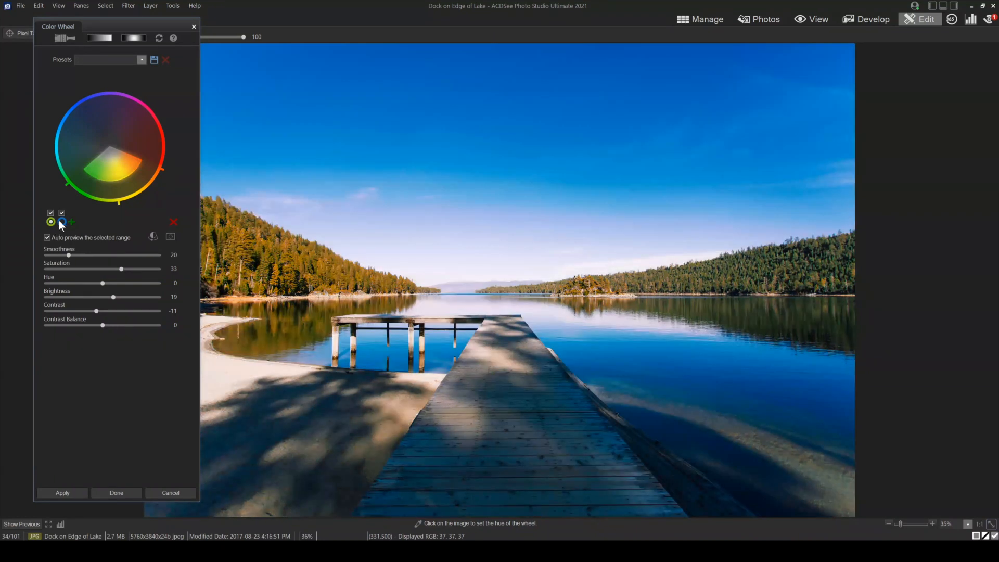
pyautogui.click(62, 221)
pyautogui.click(172, 235)
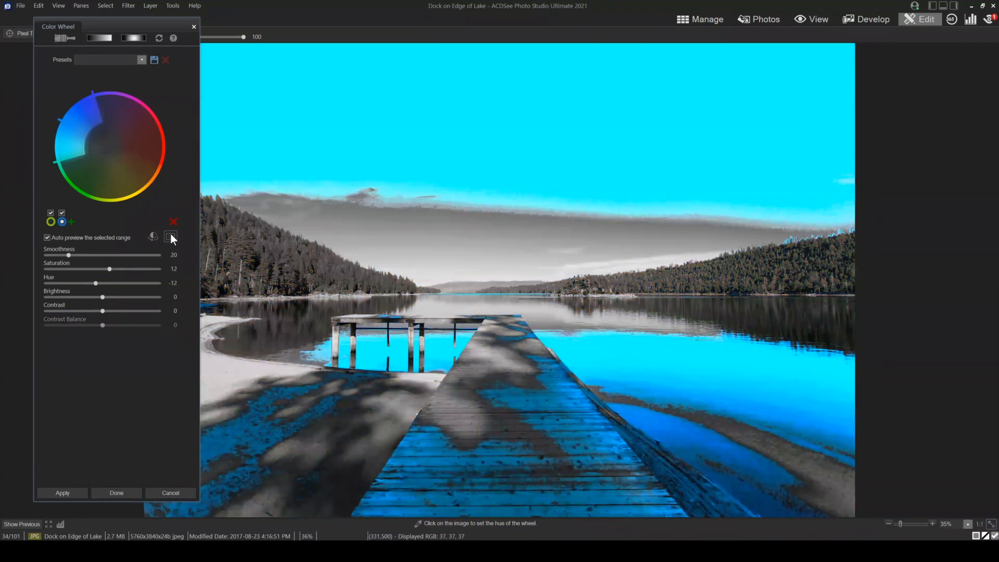
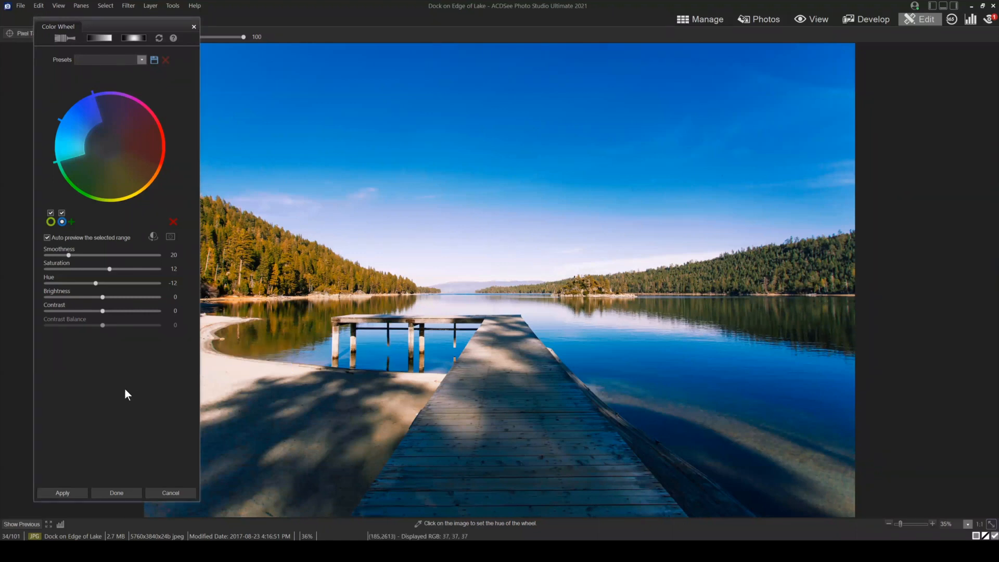
pyautogui.moveTo(117, 20); pyautogui.dragTo(124, 41)
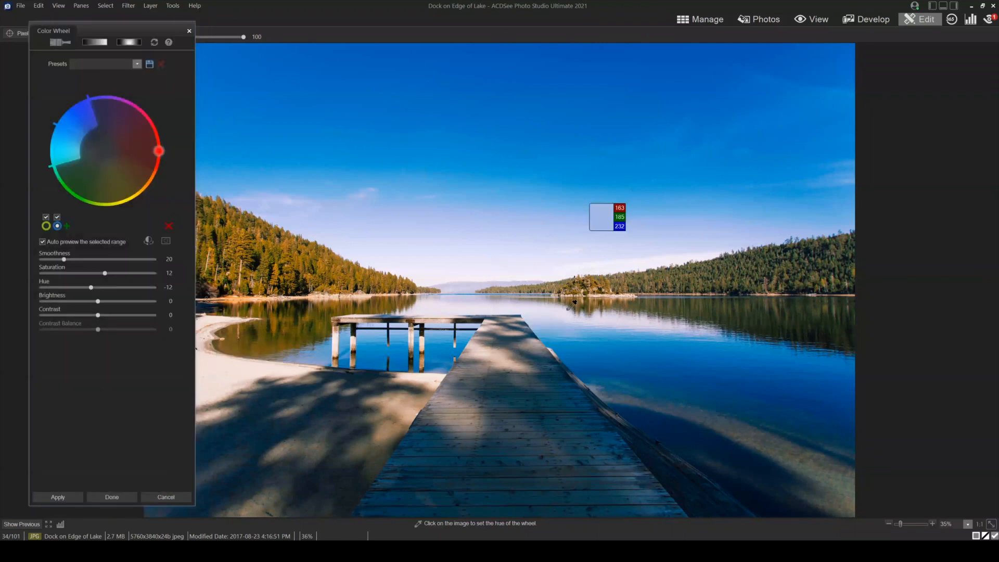
pyautogui.click(682, 193)
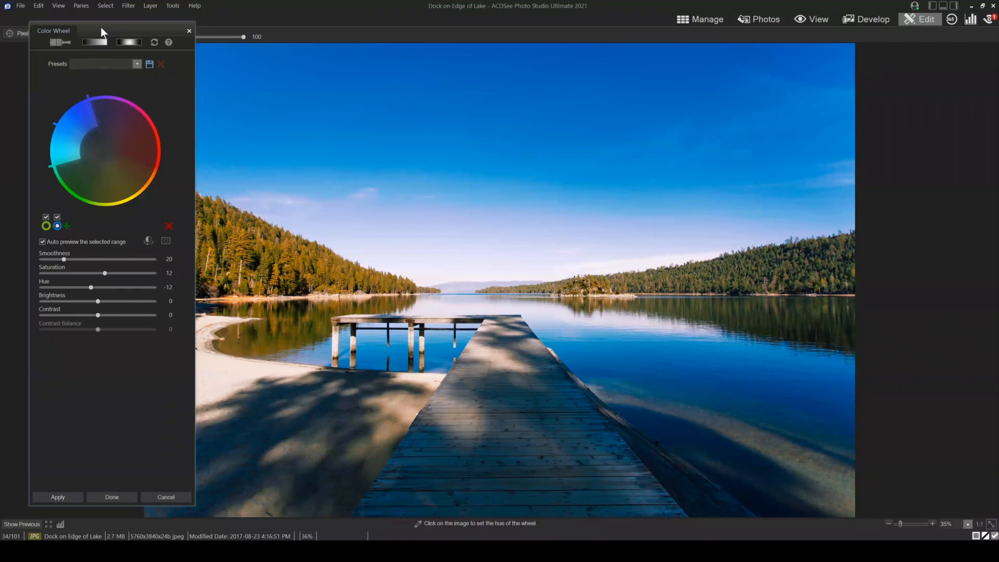
pyautogui.moveTo(101, 27); pyautogui.dragTo(147, 28)
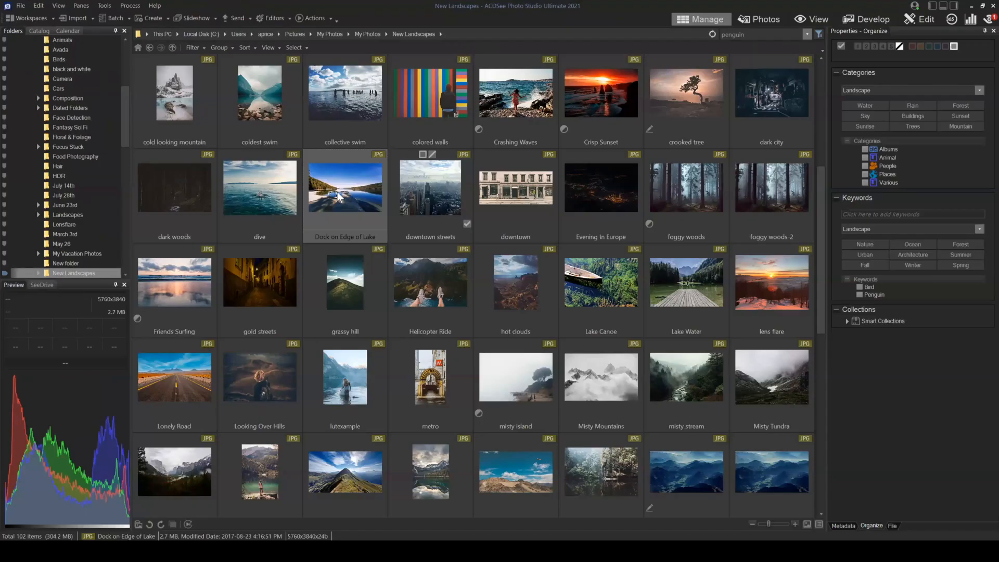
# - Leave the New Landscapes folder for the Cars folder and choose the photo of the blue car in front of the blue-and-white wall
pyautogui.scroll(4, 533, 214)
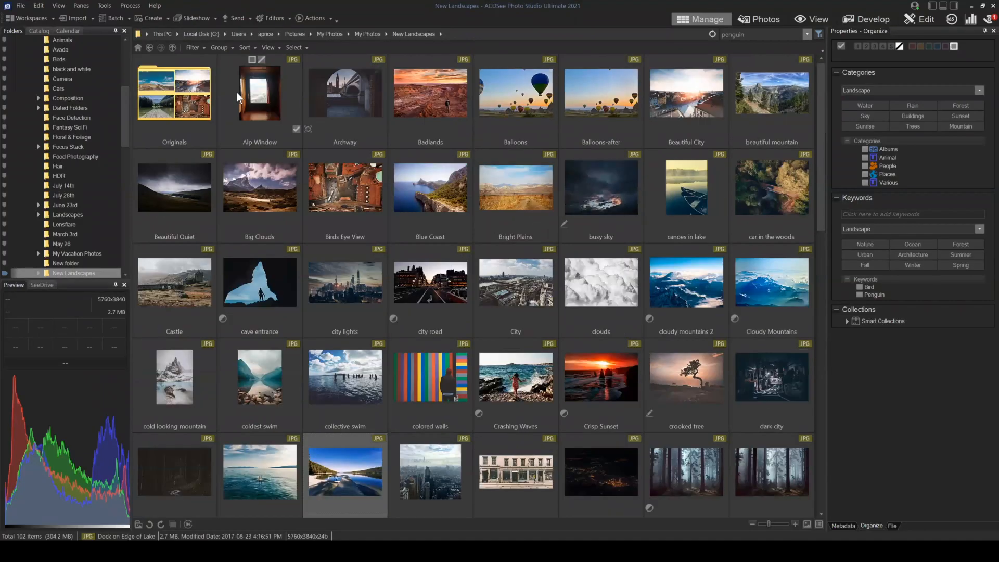
pyautogui.click(150, 48)
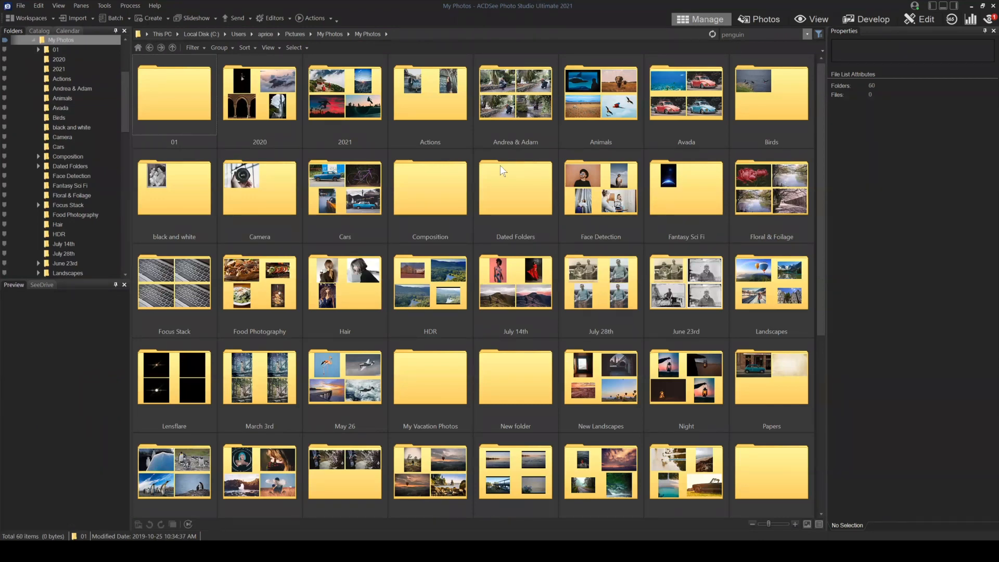
pyautogui.doubleClick(352, 194)
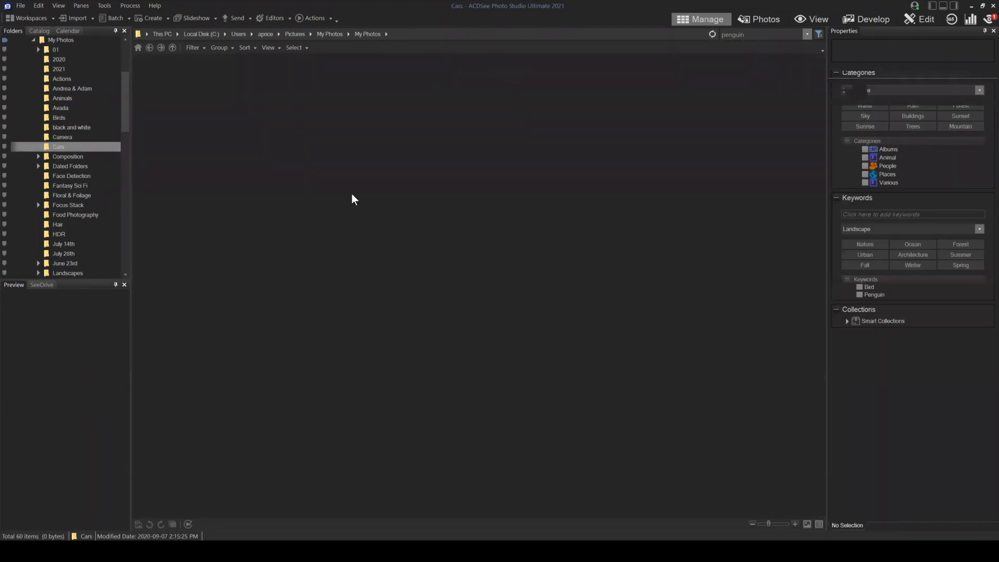
pyautogui.click(238, 93)
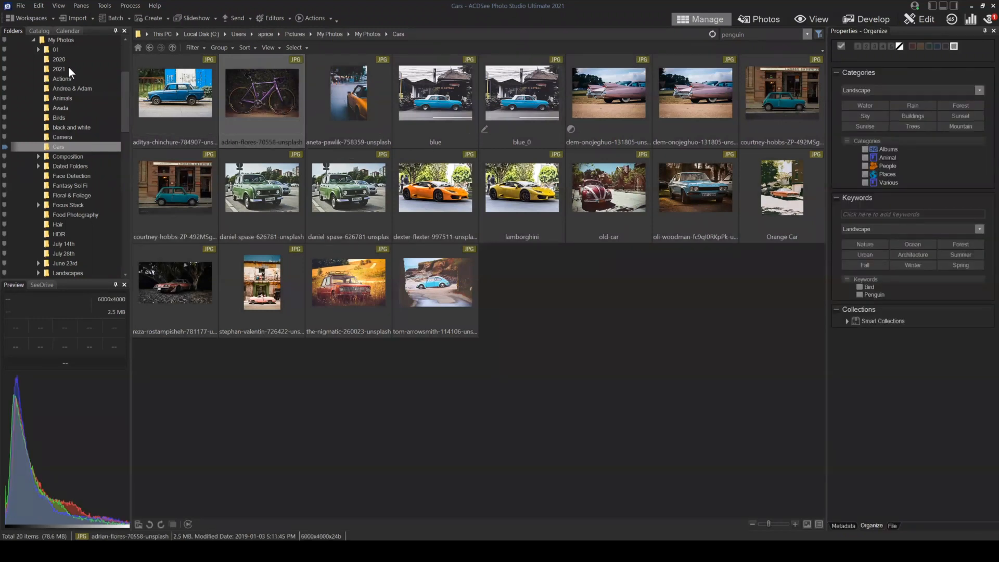
pyautogui.click(188, 93)
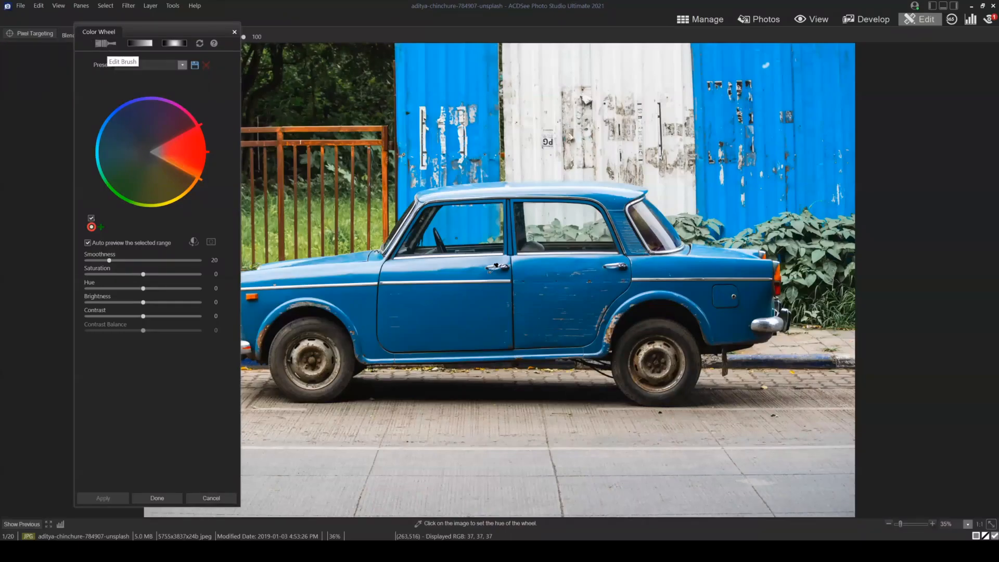
# - Move the Color Wheel dialog clear of the car and sample the car's blue body as the target color
pyautogui.moveTo(162, 29); pyautogui.dragTo(92, 14)
pyautogui.click(456, 297)
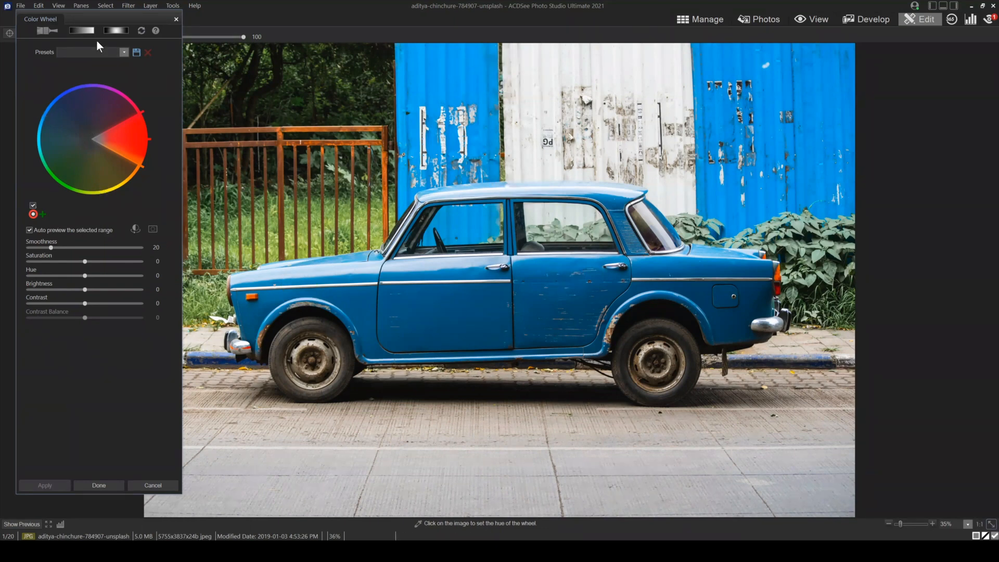
pyautogui.moveTo(99, 18)
pyautogui.mouseDown()
pyautogui.moveTo(124, 24)
pyautogui.moveTo(114, 17)
pyautogui.mouseUp()
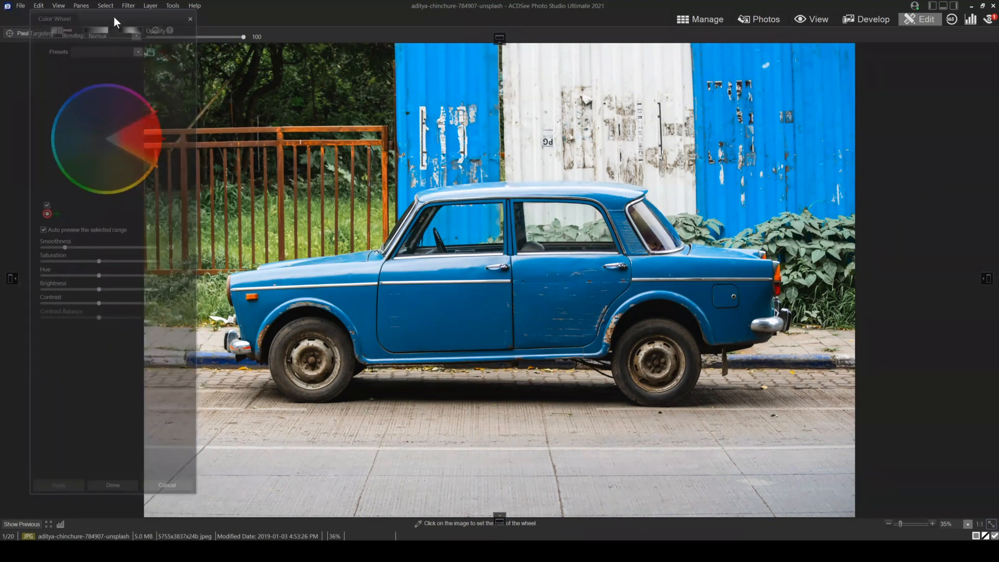
pyautogui.click(477, 300)
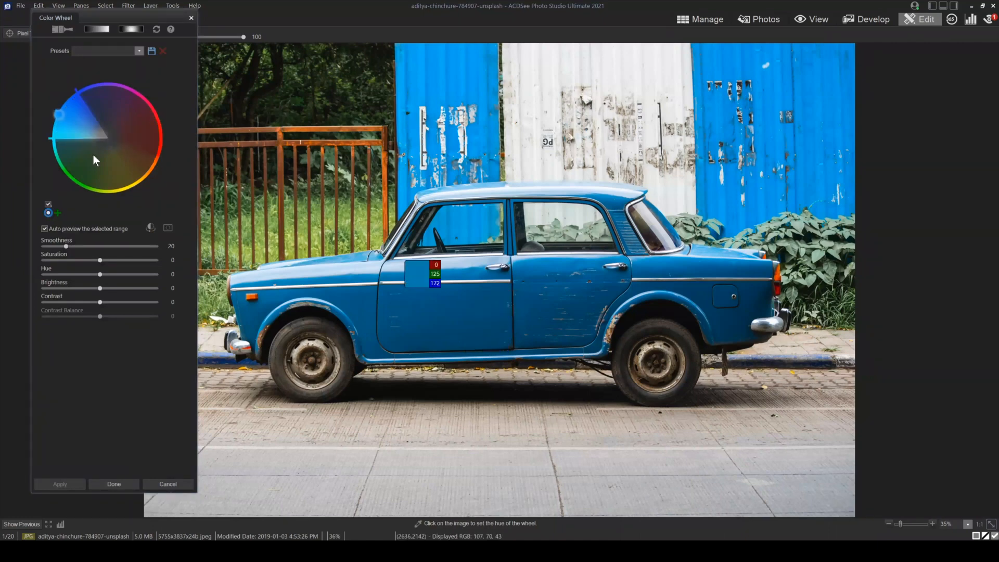
# - Widen the blue range on both sides, exclude its most saturated colors, and set the Hue to 46
pyautogui.moveTo(80, 101); pyautogui.dragTo(92, 83)
pyautogui.moveTo(62, 138); pyautogui.dragTo(112, 135)
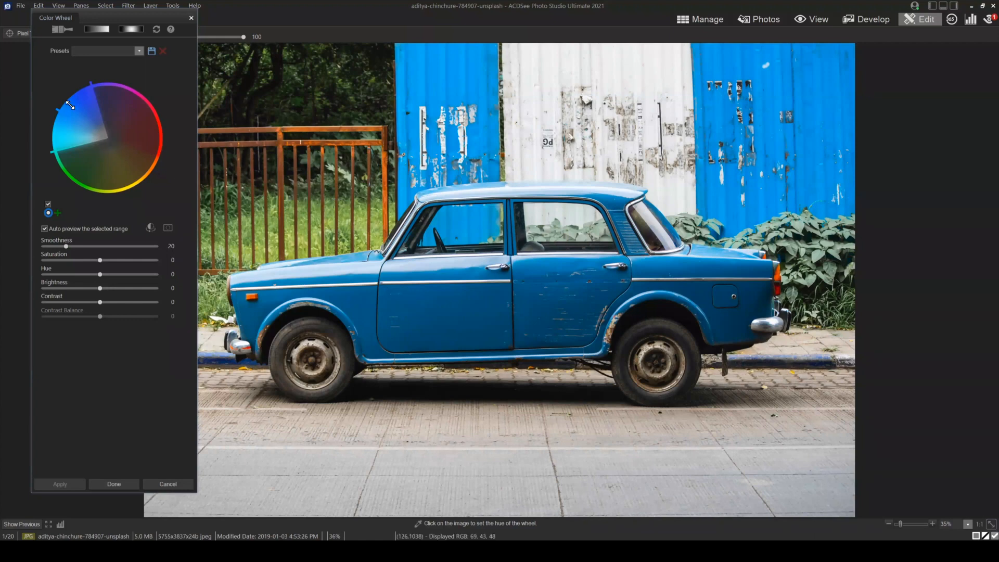
pyautogui.moveTo(69, 105); pyautogui.dragTo(83, 108)
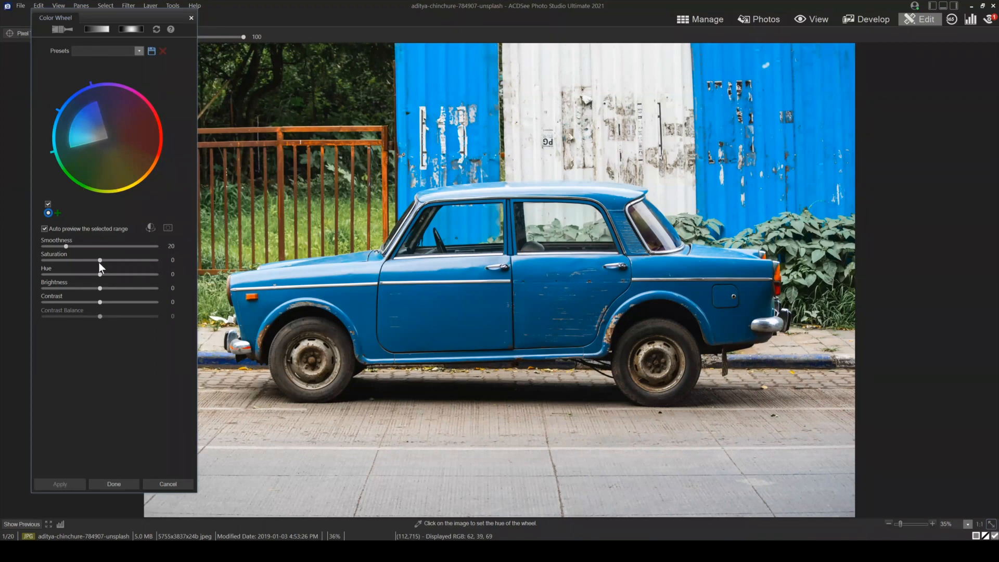
pyautogui.click(126, 272)
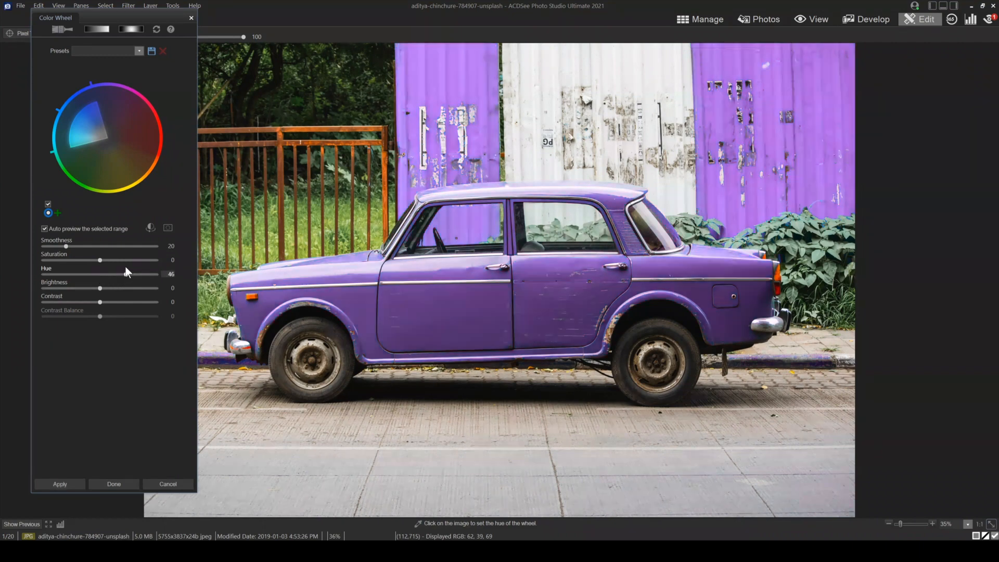
# - Activate the Edit Brush with a nib width of 19 and brush the hue change across the upper side of the car
pyautogui.click(461, 64)
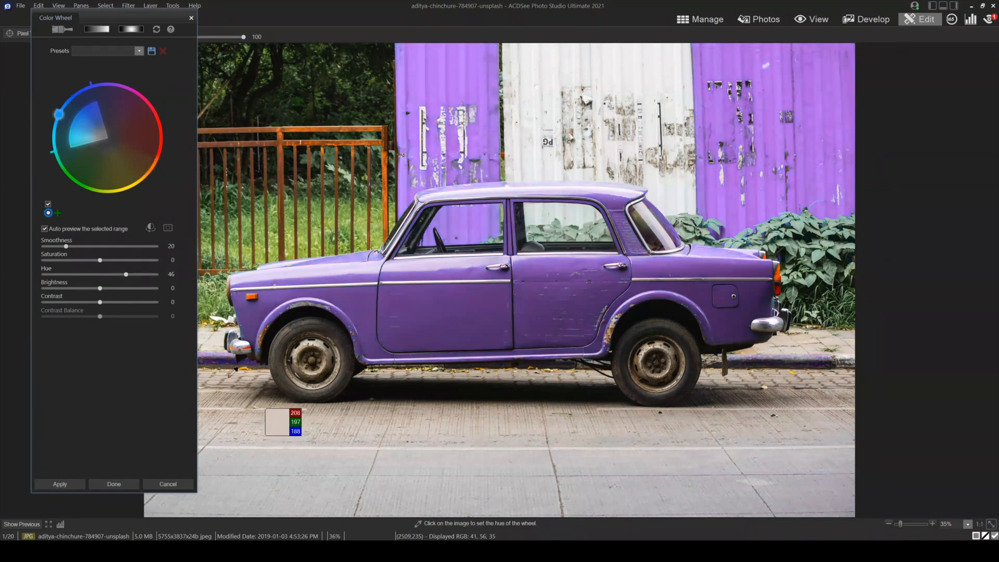
pyautogui.click(216, 359)
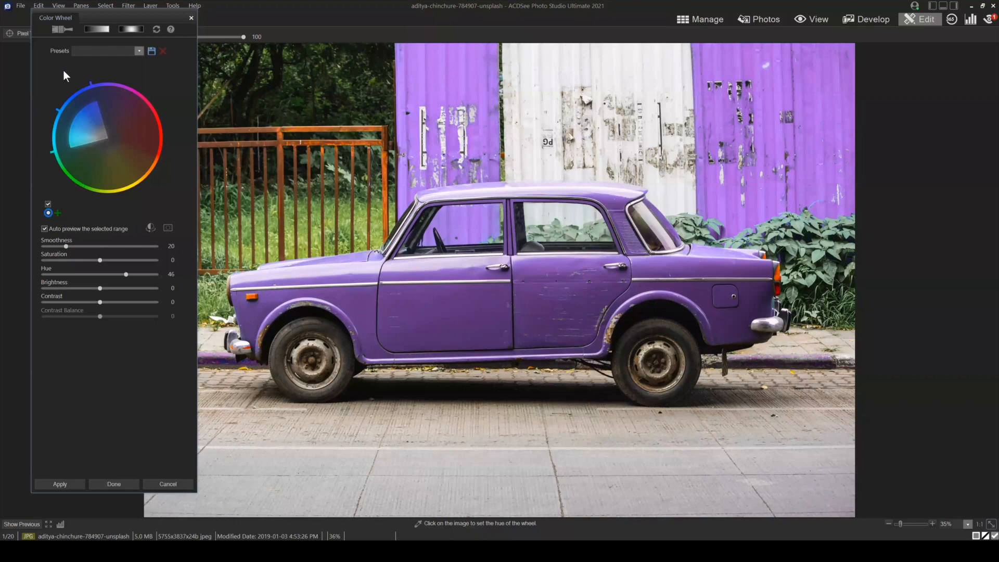
pyautogui.click(62, 30)
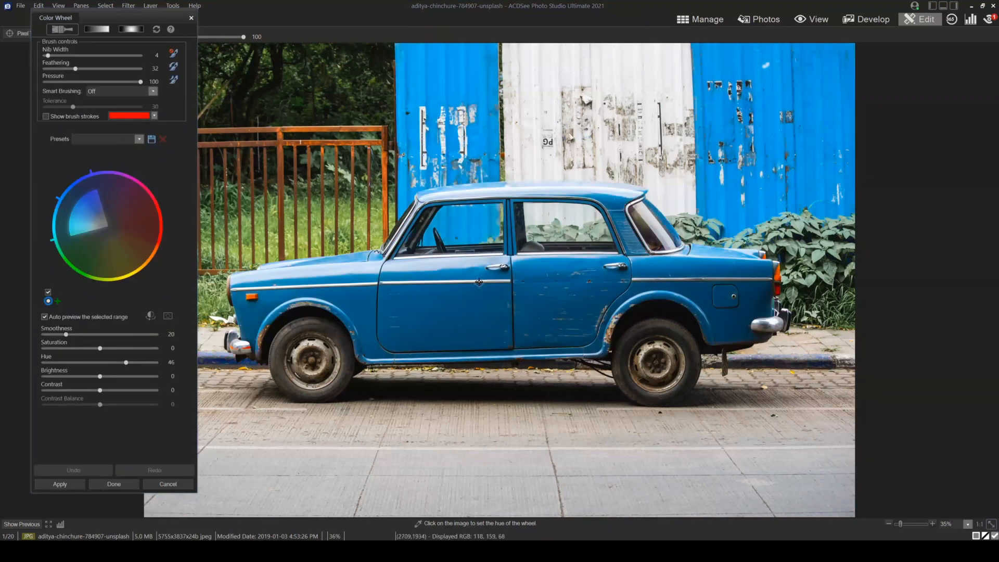
pyautogui.scroll(5, 466, 330)
pyautogui.scroll(3, 143, 172)
pyautogui.moveTo(323, 312)
pyautogui.mouseDown()
pyautogui.moveTo(305, 281)
pyautogui.moveTo(697, 269)
pyautogui.mouseUp()
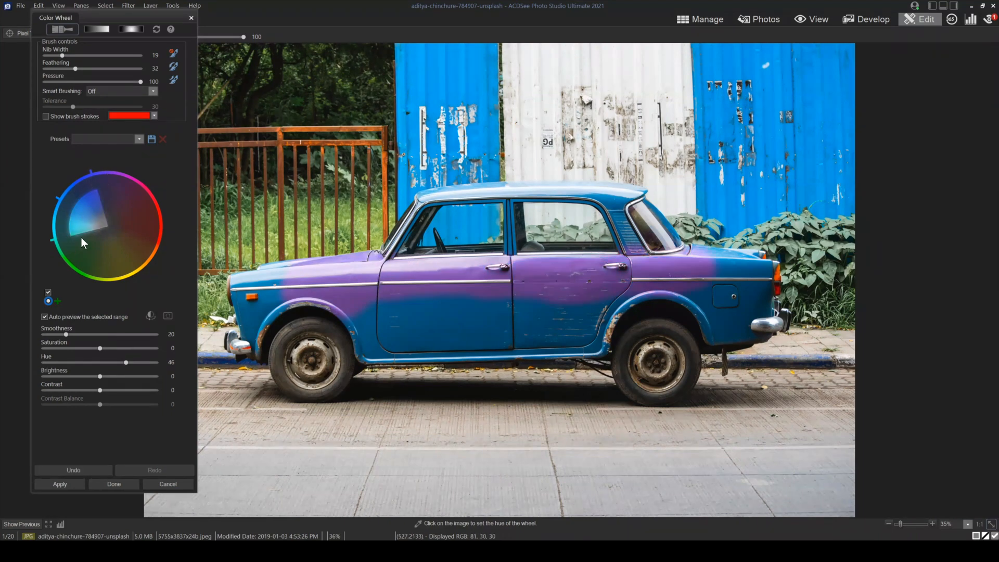
# - Brush the hue change over the rest of the car's front, lower doors and rear body
pyautogui.moveTo(302, 292)
pyautogui.mouseDown()
pyautogui.moveTo(255, 282)
pyautogui.moveTo(254, 338)
pyautogui.moveTo(359, 365)
pyautogui.moveTo(398, 323)
pyautogui.moveTo(444, 320)
pyautogui.moveTo(542, 341)
pyautogui.mouseUp()
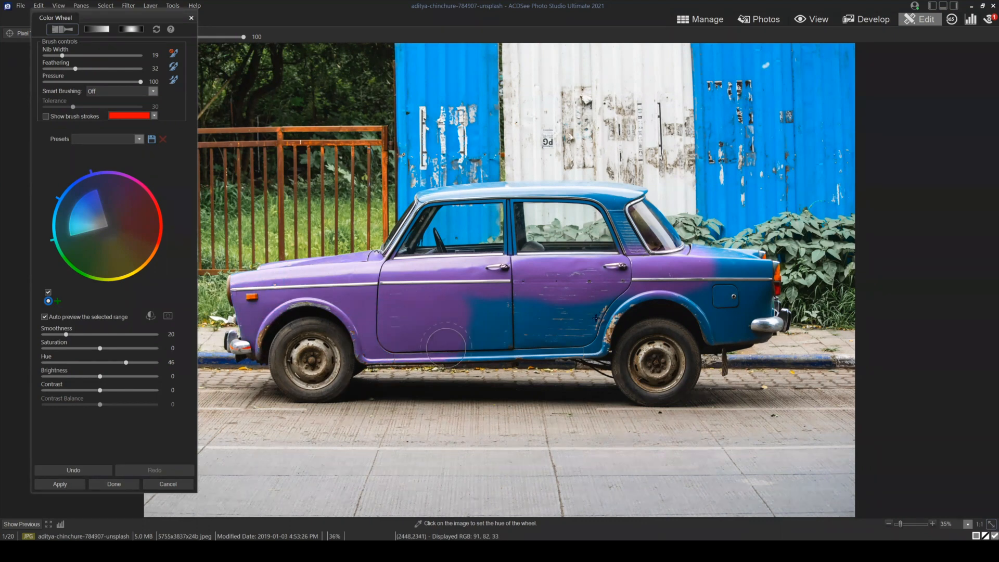
pyautogui.moveTo(596, 317)
pyautogui.mouseDown()
pyautogui.moveTo(477, 306)
pyautogui.moveTo(676, 300)
pyautogui.moveTo(668, 283)
pyautogui.moveTo(702, 327)
pyautogui.moveTo(753, 311)
pyautogui.moveTo(757, 321)
pyautogui.moveTo(731, 333)
pyautogui.moveTo(771, 313)
pyautogui.moveTo(753, 265)
pyautogui.moveTo(699, 260)
pyautogui.moveTo(718, 294)
pyautogui.mouseUp()
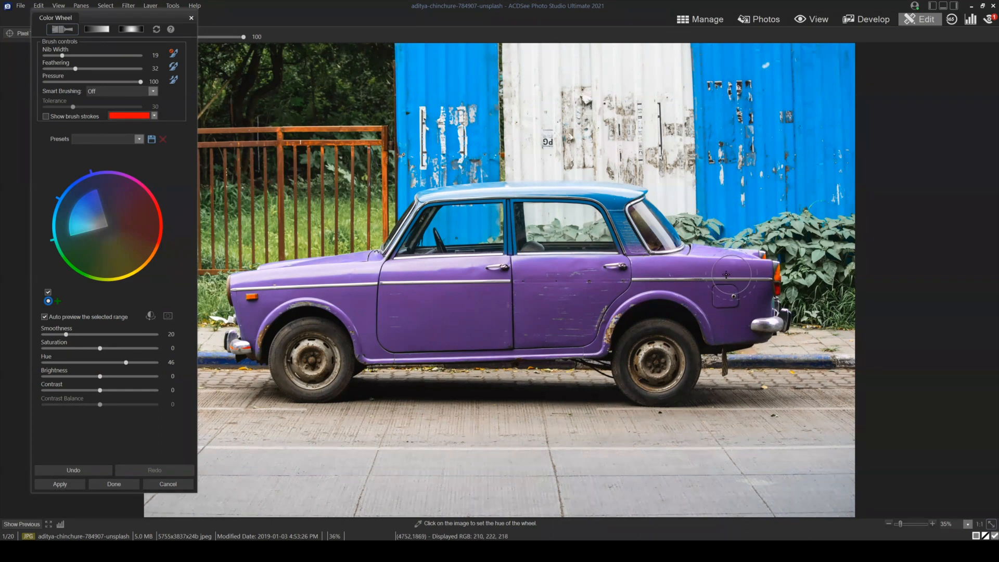
pyautogui.moveTo(727, 274); pyautogui.dragTo(699, 268)
# - Reduce the brush nib width to 8 and brush the hue change over the rear part of the car's roof
pyautogui.scroll(-5, 666, 236)
pyautogui.scroll(-2, 666, 236)
pyautogui.scroll(4, 637, 254)
pyautogui.moveTo(603, 208)
pyautogui.mouseDown()
pyautogui.moveTo(645, 275)
pyautogui.moveTo(636, 239)
pyautogui.moveTo(644, 192)
pyautogui.moveTo(608, 191)
pyautogui.moveTo(615, 173)
pyautogui.moveTo(519, 195)
pyautogui.moveTo(517, 184)
pyautogui.moveTo(518, 199)
pyautogui.moveTo(517, 181)
pyautogui.moveTo(515, 205)
pyautogui.moveTo(558, 195)
pyautogui.moveTo(568, 180)
pyautogui.moveTo(536, 207)
pyautogui.moveTo(511, 206)
pyautogui.moveTo(515, 261)
pyautogui.moveTo(514, 223)
pyautogui.mouseUp()
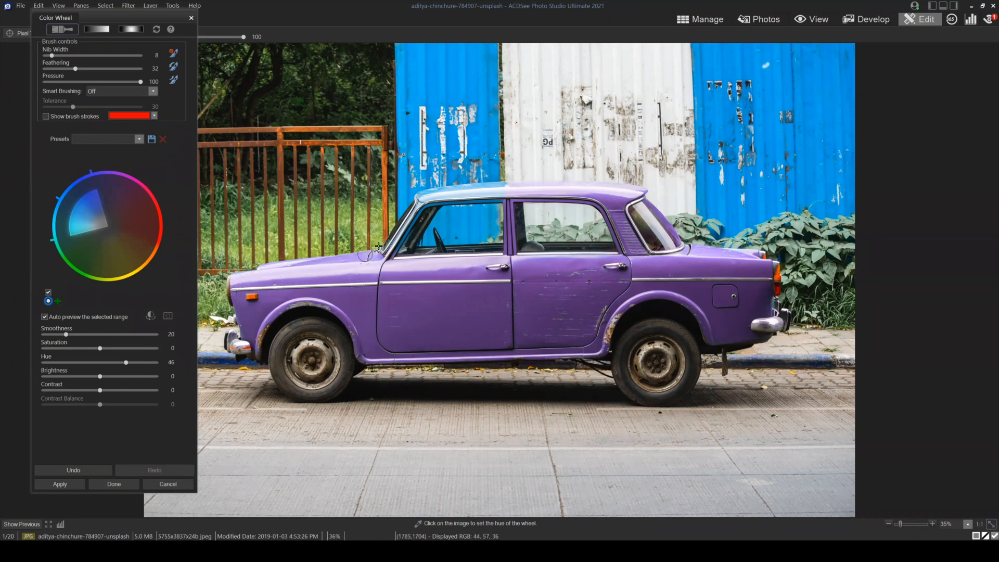
# - Reduce the brush nib width to 4 and brush the hue change over the remaining front part of the roof
pyautogui.moveTo(900, 524); pyautogui.dragTo(905, 522)
pyautogui.scroll(-1, 845, 390)
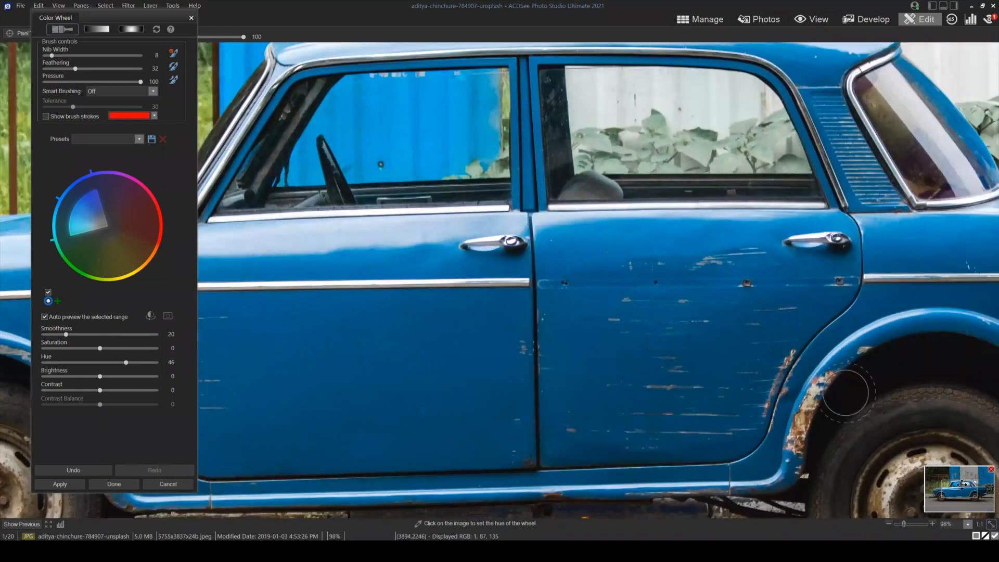
pyautogui.moveTo(962, 485); pyautogui.dragTo(958, 484)
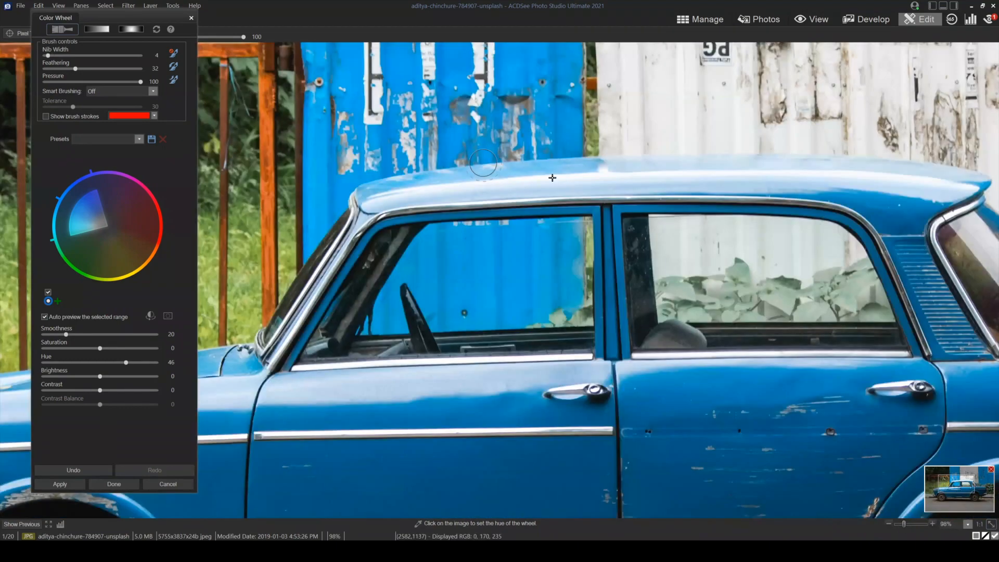
pyautogui.click(991, 525)
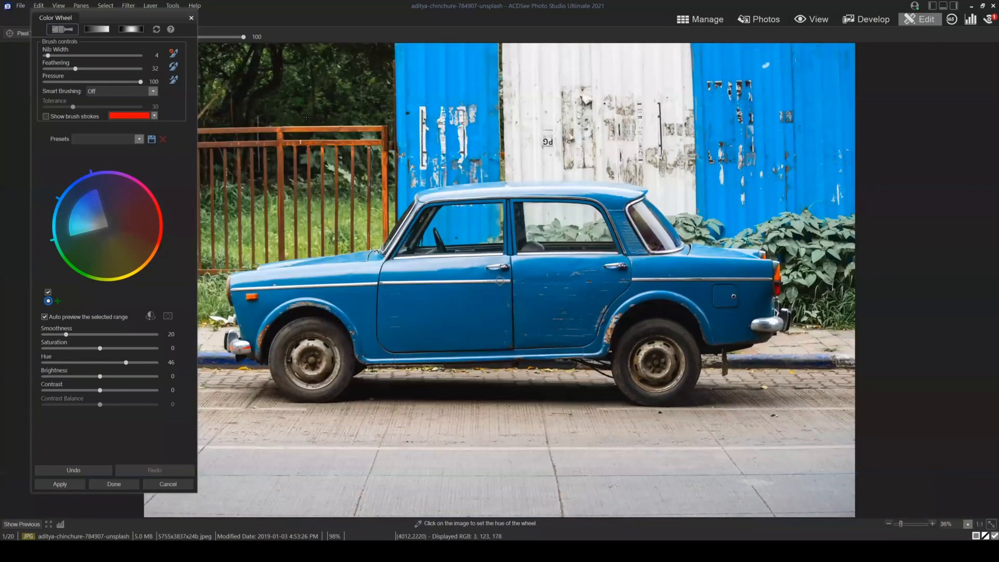
pyautogui.click(501, 190)
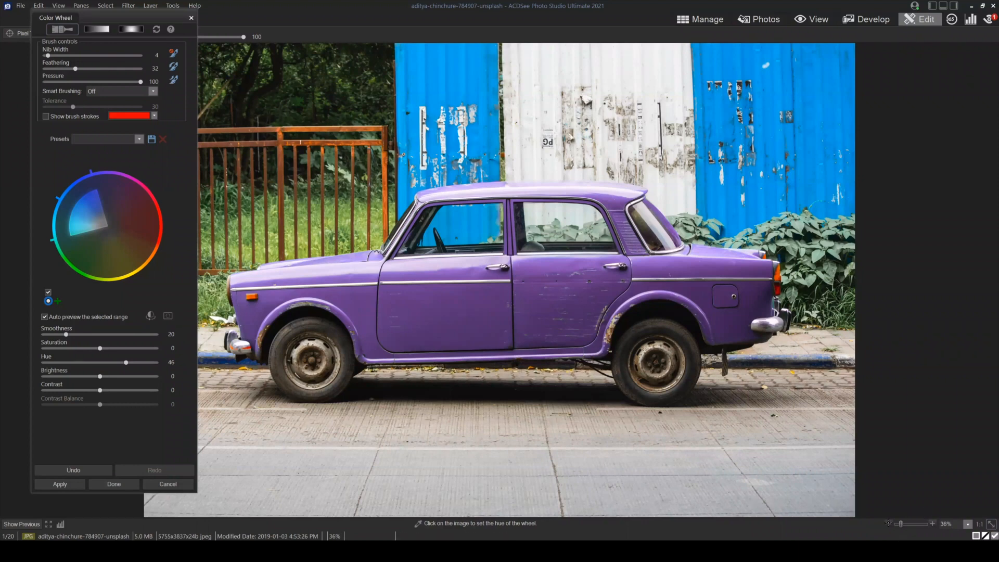
# - Turn the brushed car green by setting the Hue to -59, with the whole photo shown at 30%
pyautogui.click(889, 524)
pyautogui.click(889, 523)
pyautogui.click(889, 524)
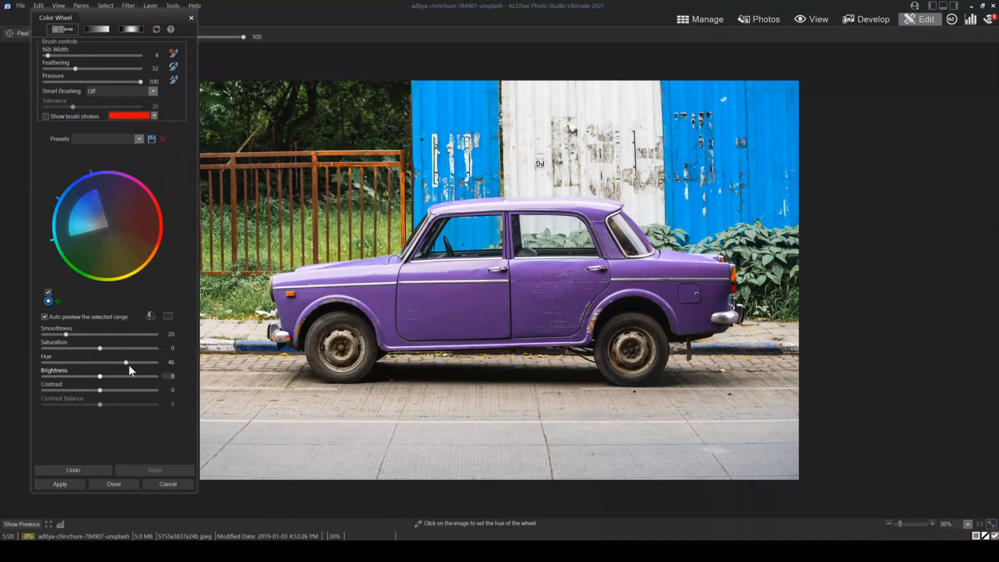
pyautogui.moveTo(125, 362); pyautogui.dragTo(83, 364)
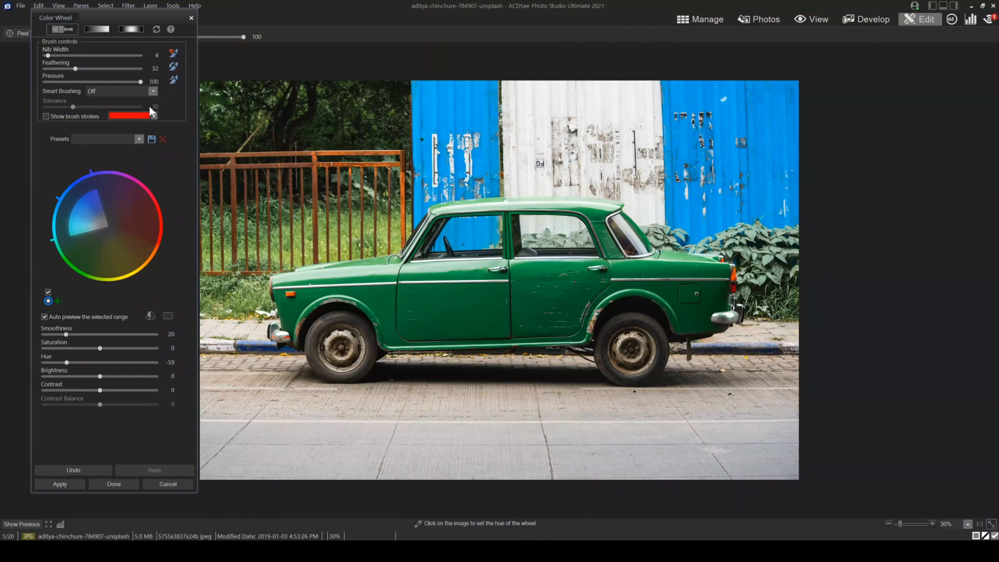
# - Check the Smart Brushing choices, leaving it Off, and set the brush nib width to 8
pyautogui.click(152, 90)
pyautogui.click(155, 89)
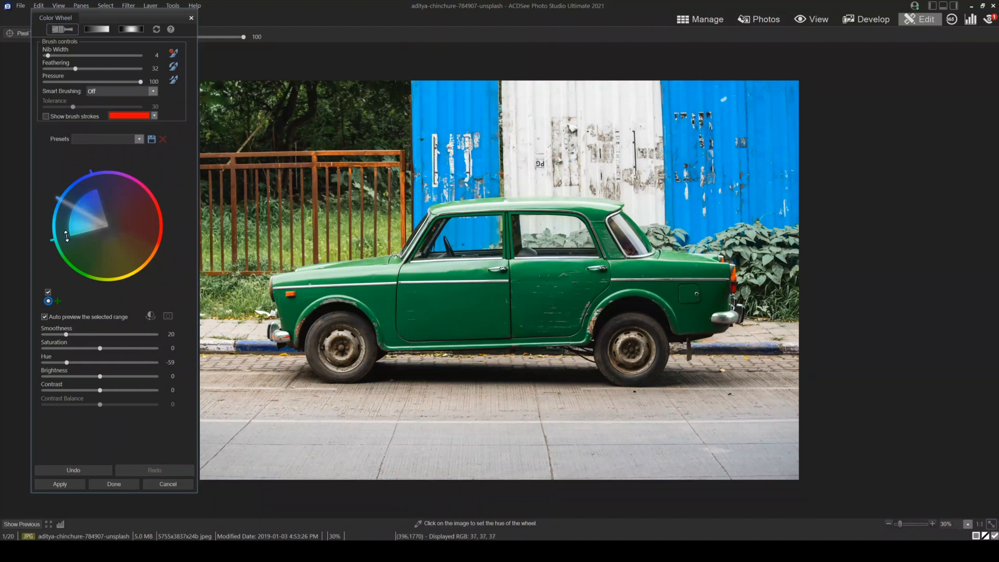
pyautogui.scroll(1, 462, 219)
pyautogui.scroll(3, 462, 219)
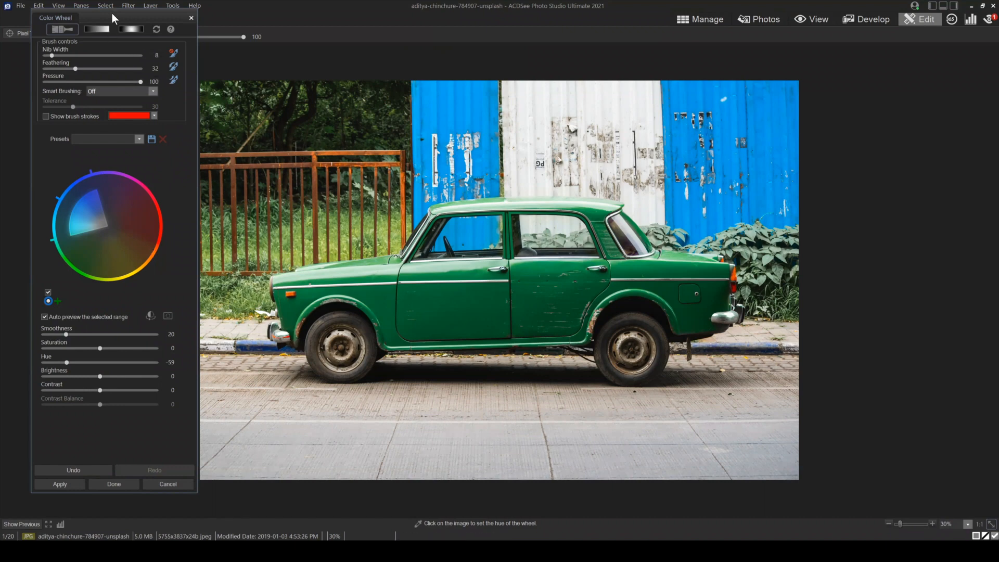
# - Add a second color wheel and show the brush strokes to compare the brushed area for the red and blue wheels
pyautogui.moveTo(112, 13); pyautogui.dragTo(138, 23)
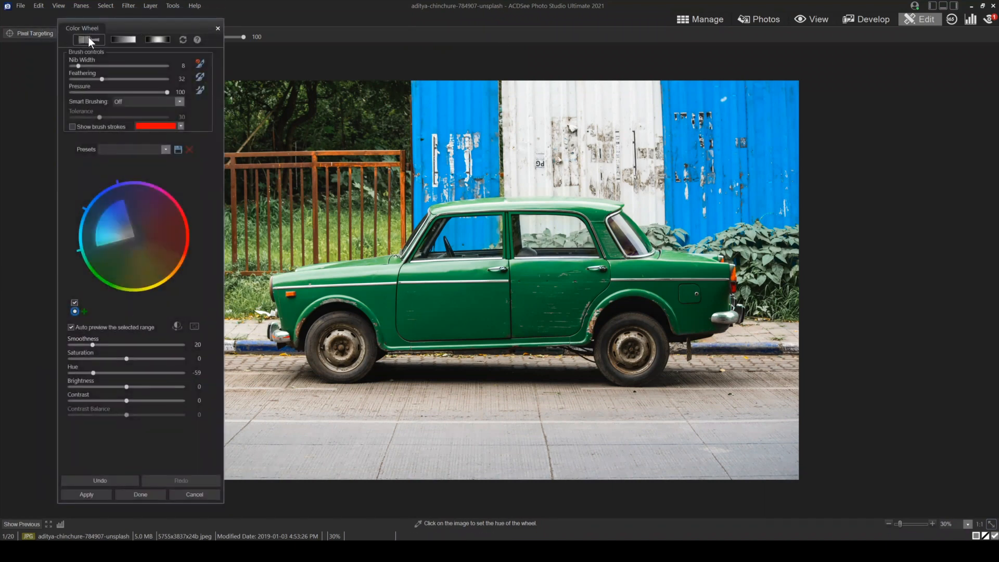
pyautogui.click(84, 311)
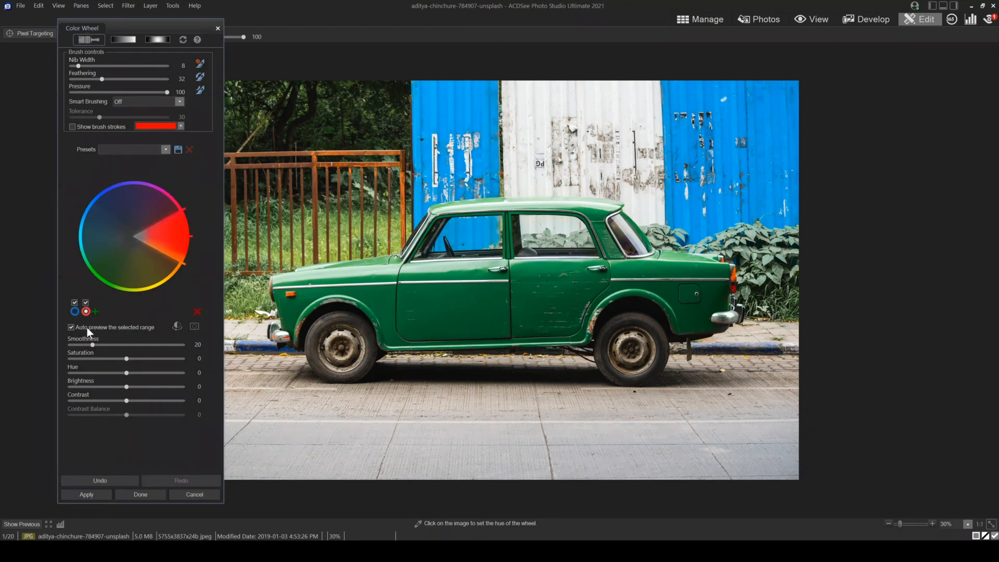
pyautogui.click(73, 125)
pyautogui.click(72, 126)
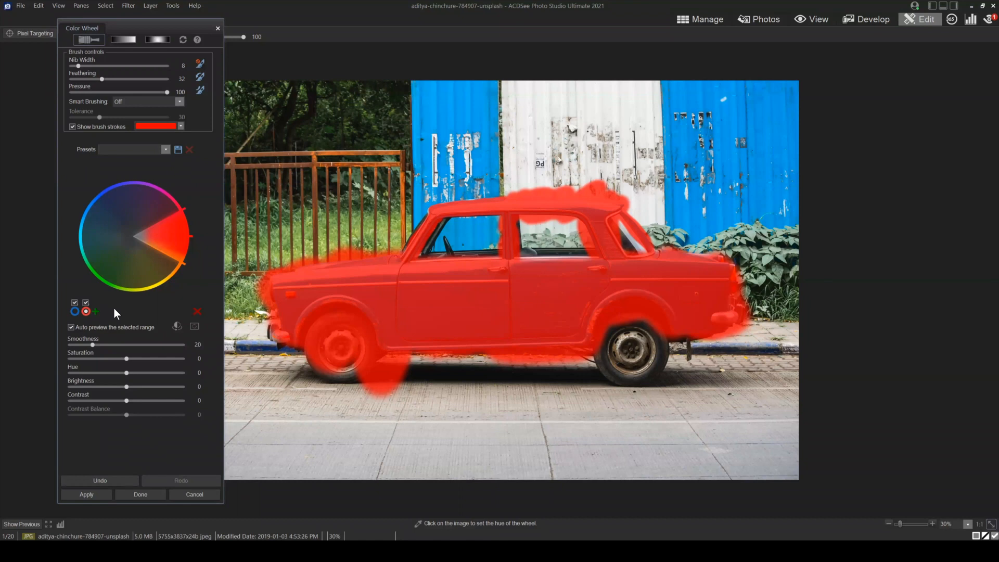
pyautogui.click(75, 311)
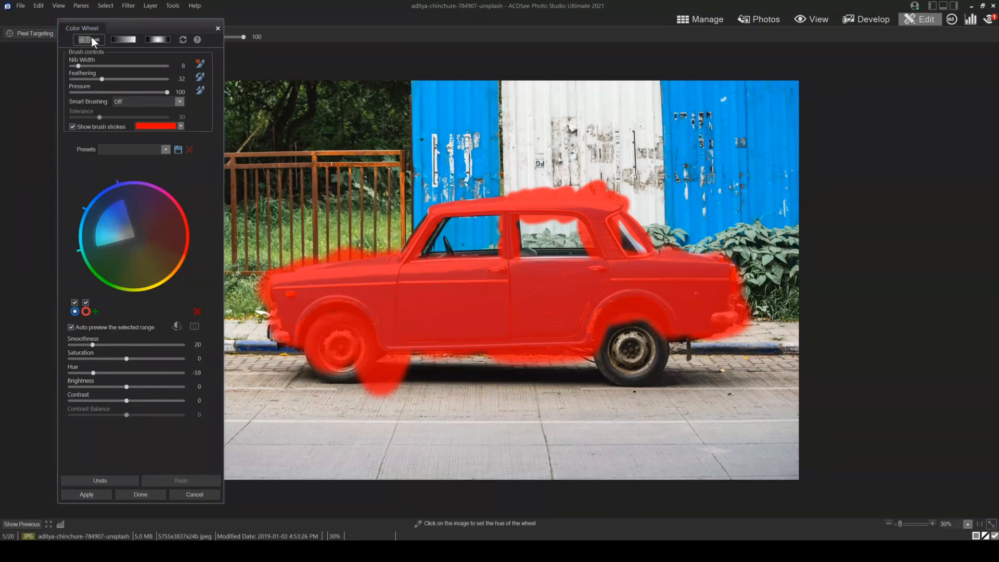
# - Display the Pixel Targeting settings with the Color Wheel dialog moved beside them, and hide the brush strokes
pyautogui.click(30, 32)
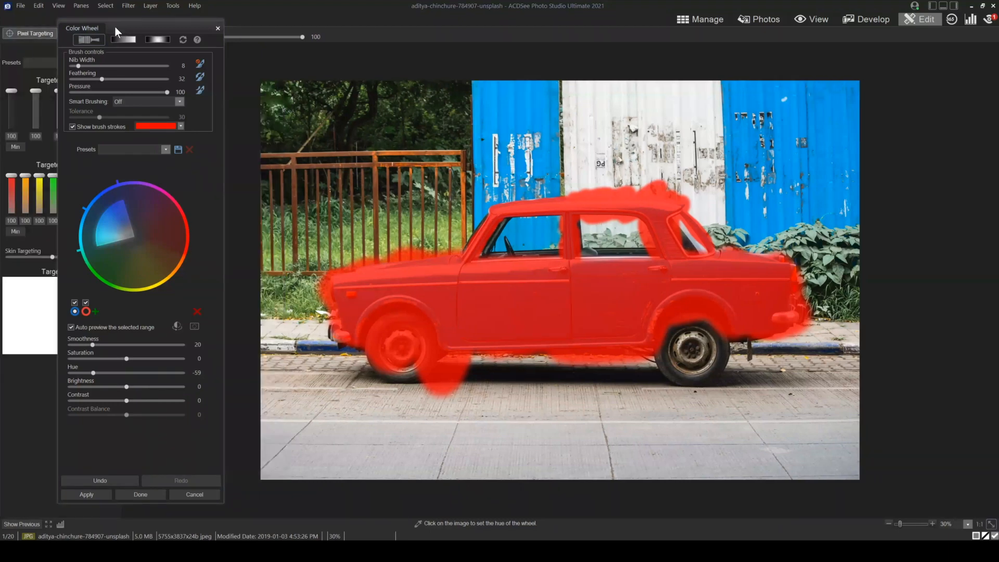
pyautogui.moveTo(115, 27); pyautogui.dragTo(201, 20)
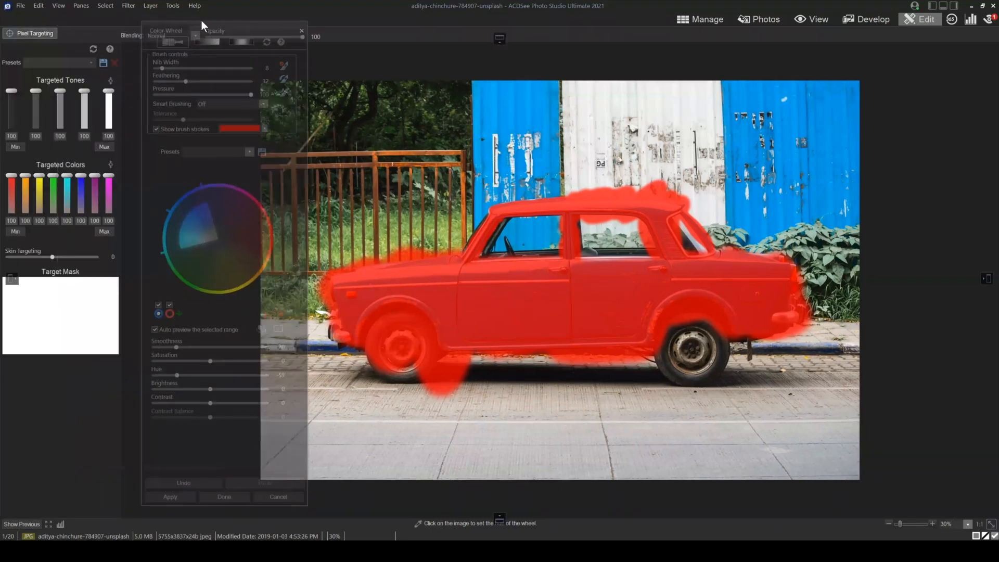
pyautogui.click(160, 122)
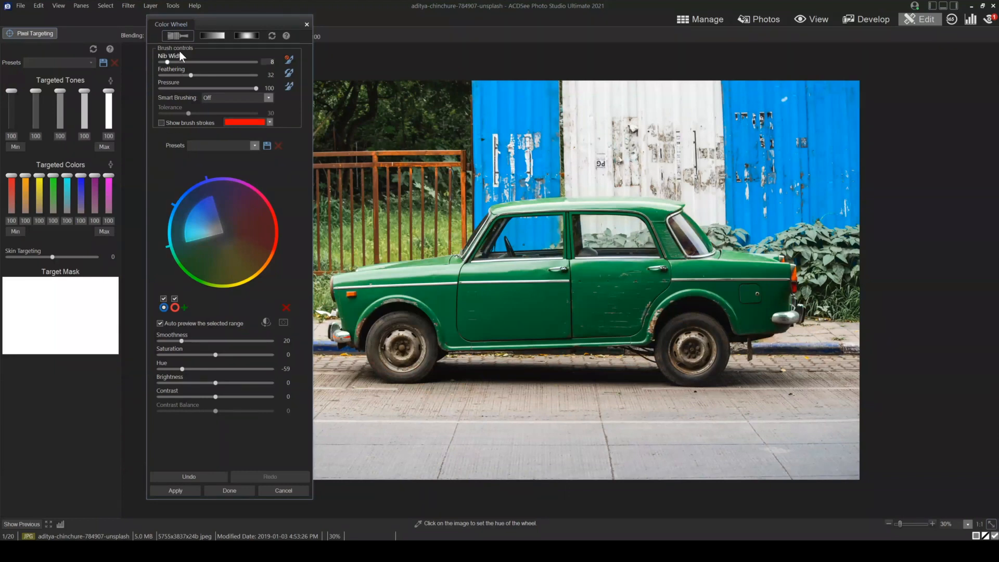
# - Turn the Color Wheel's brush off and on to compare the hue change on the whole photo with the brushed car
pyautogui.moveTo(213, 22); pyautogui.dragTo(202, 21)
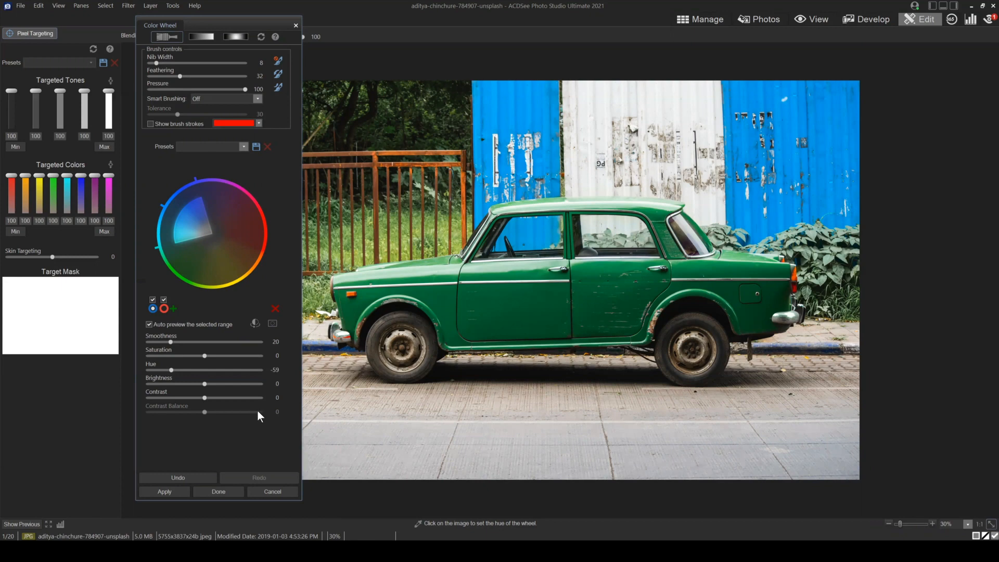
pyautogui.click(166, 33)
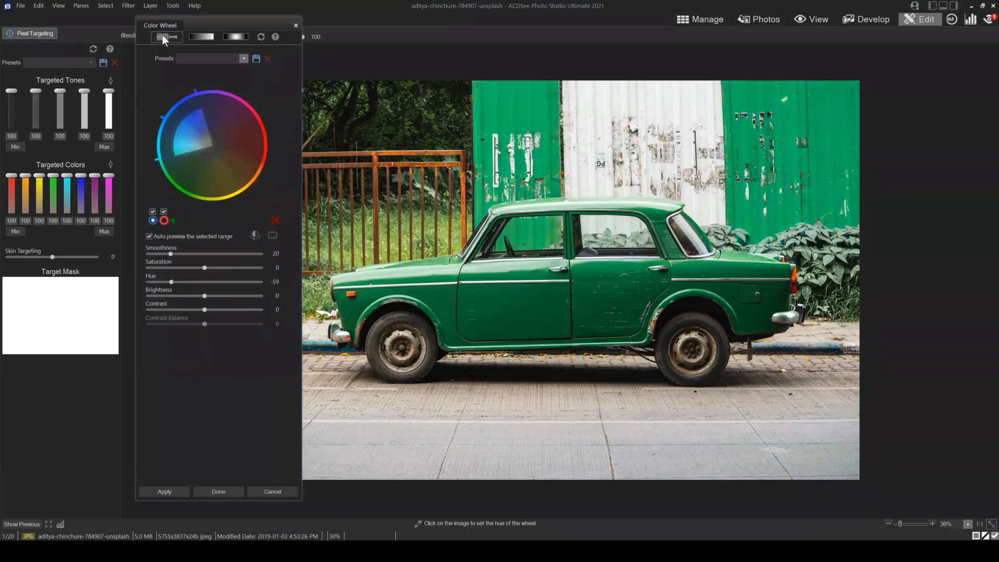
pyautogui.click(169, 36)
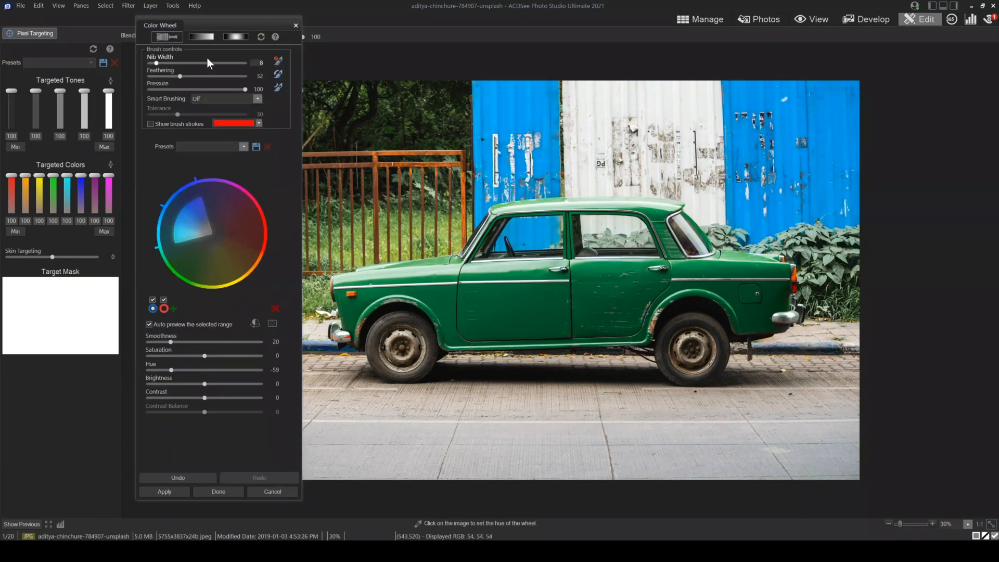
pyautogui.click(163, 34)
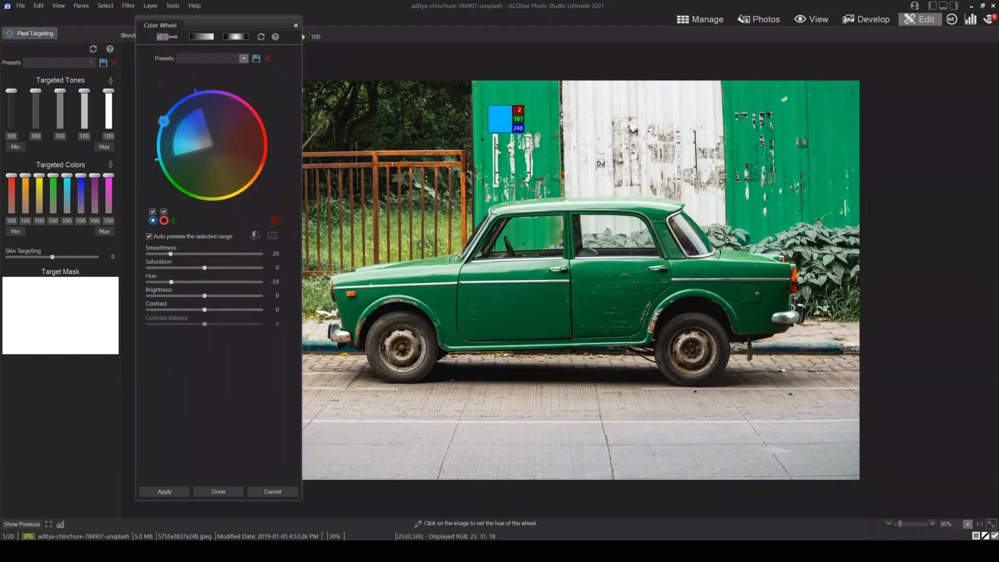
pyautogui.click(171, 34)
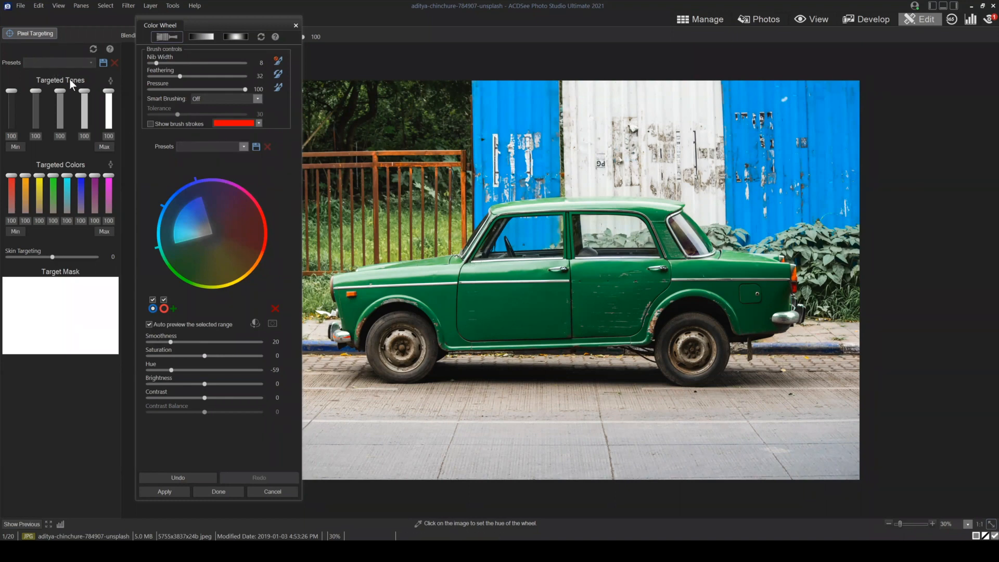
# - Move the Color Wheel dialog to the photo's far side and set all Targeted Tones to 0
pyautogui.moveTo(219, 25); pyautogui.dragTo(874, 34)
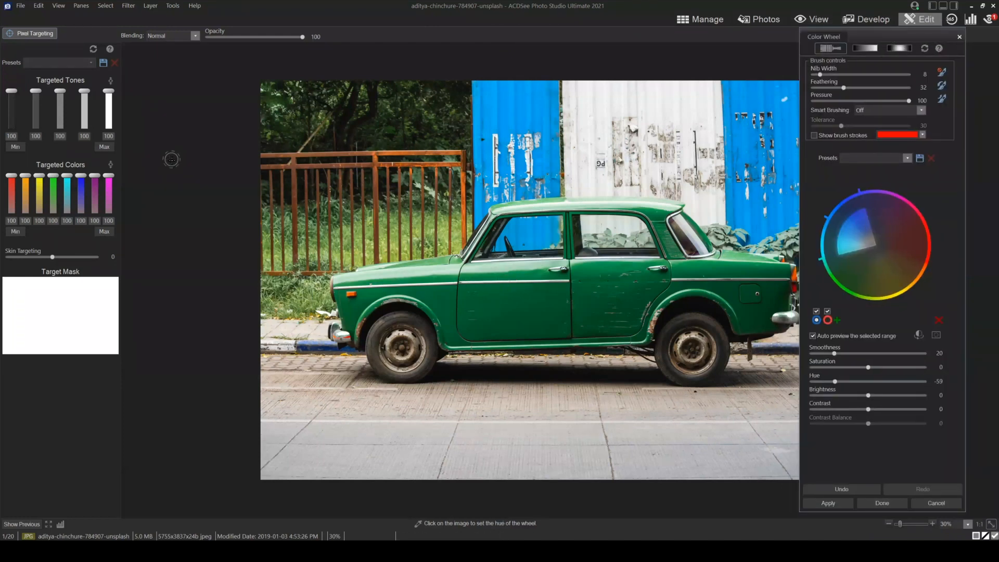
pyautogui.click(111, 82)
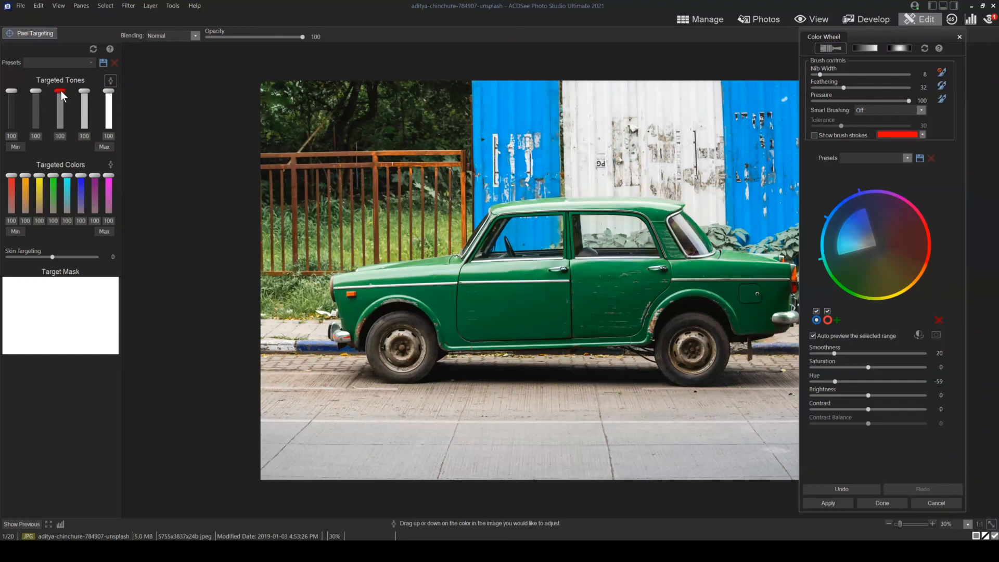
pyautogui.moveTo(61, 91)
pyautogui.mouseDown()
pyautogui.moveTo(61, 99)
pyautogui.moveTo(60, 89)
pyautogui.mouseUp()
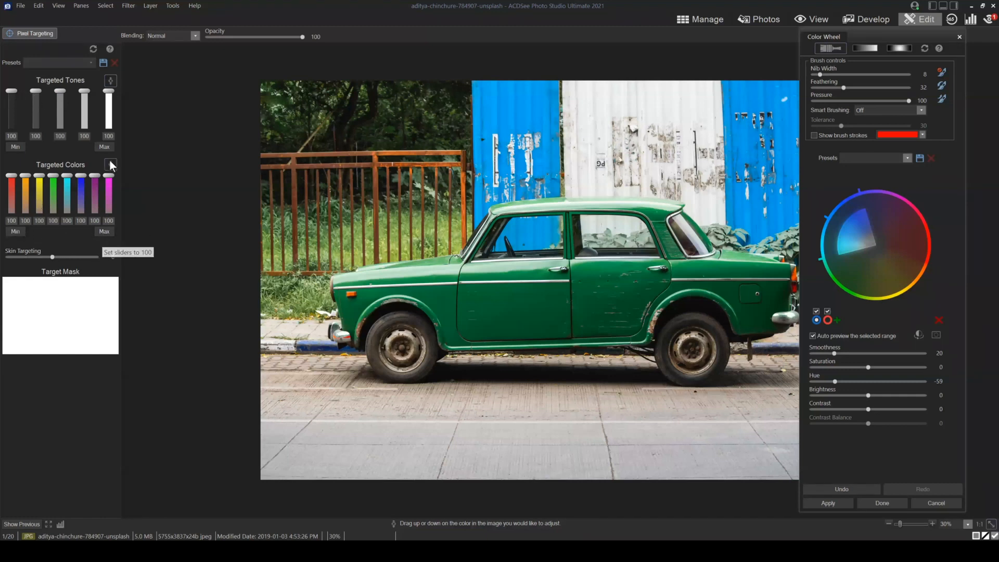
pyautogui.click(15, 147)
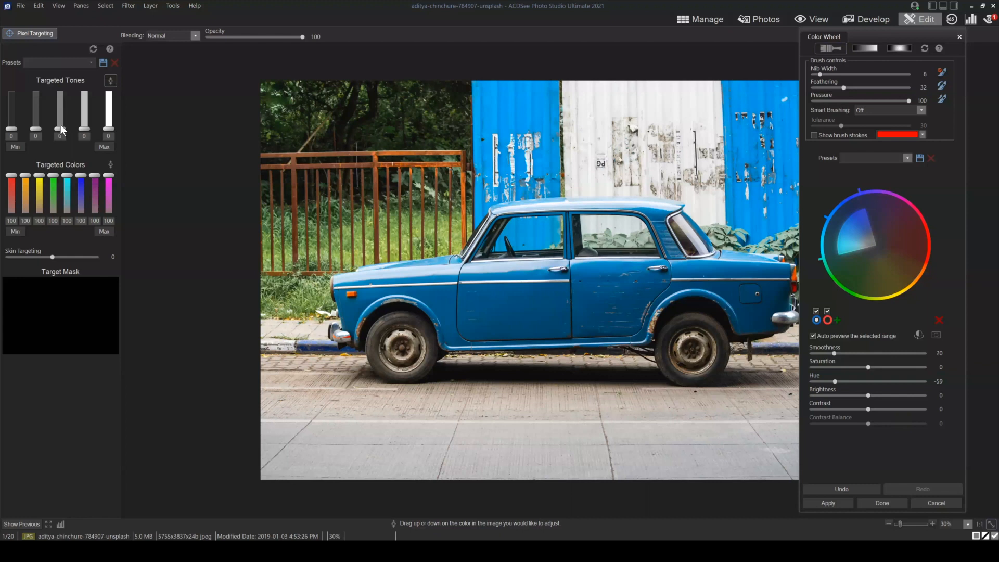
# - Set the second-darkest targeted tone to 100, and show and hide the brush strokes to check the affected area
pyautogui.moveTo(36, 129); pyautogui.dragTo(37, 83)
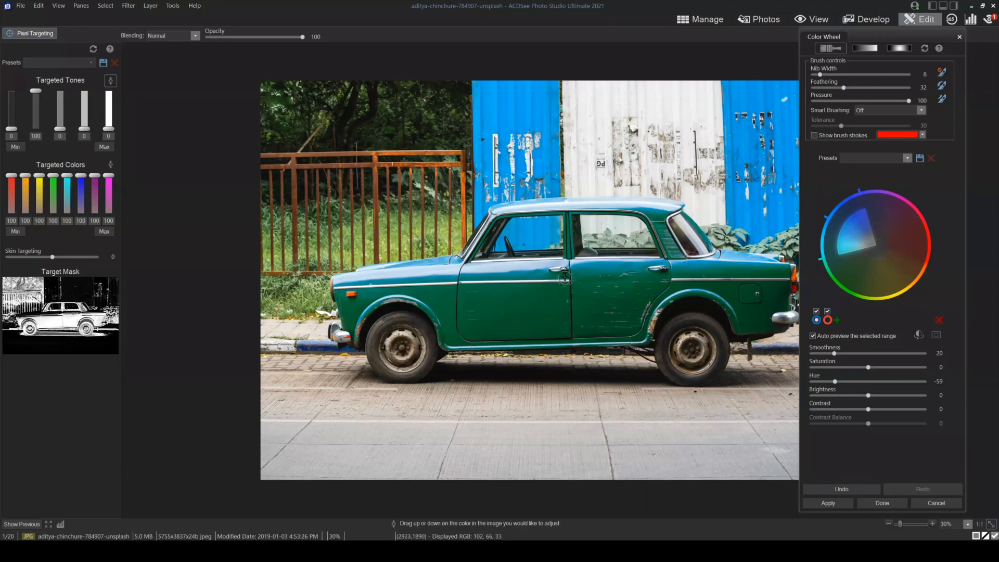
pyautogui.moveTo(39, 91)
pyautogui.mouseDown()
pyautogui.moveTo(40, 125)
pyautogui.moveTo(39, 89)
pyautogui.mouseUp()
pyautogui.moveTo(35, 90); pyautogui.dragTo(35, 91)
pyautogui.click(815, 136)
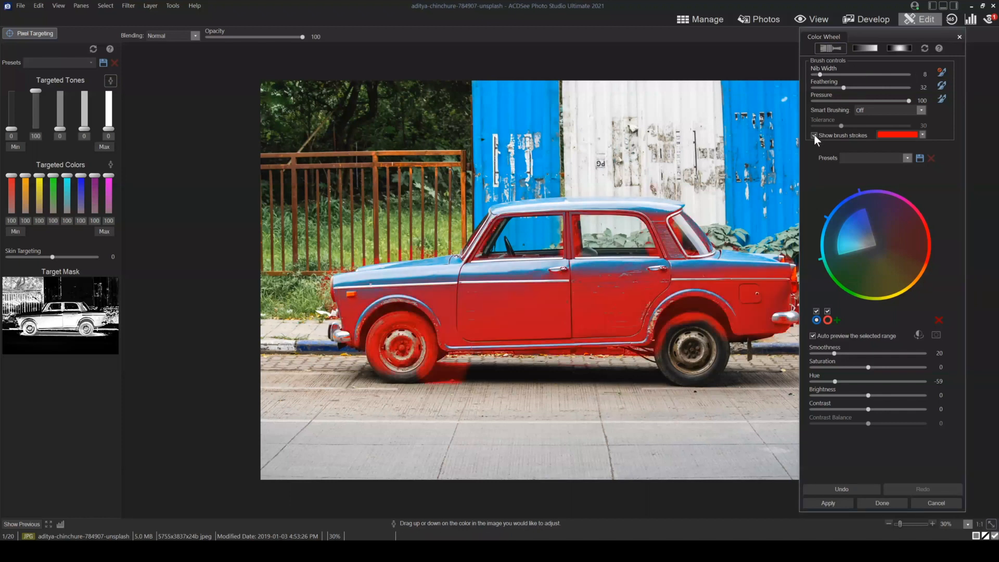
pyautogui.click(815, 134)
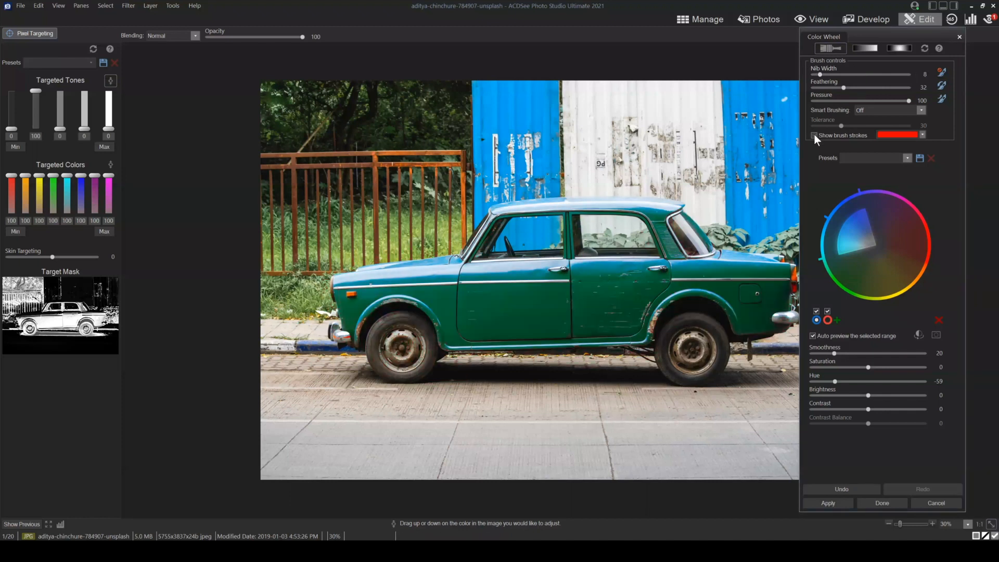
# - Raise the midtone, light and brightest targeted tones to 100
pyautogui.moveTo(60, 131); pyautogui.dragTo(61, 88)
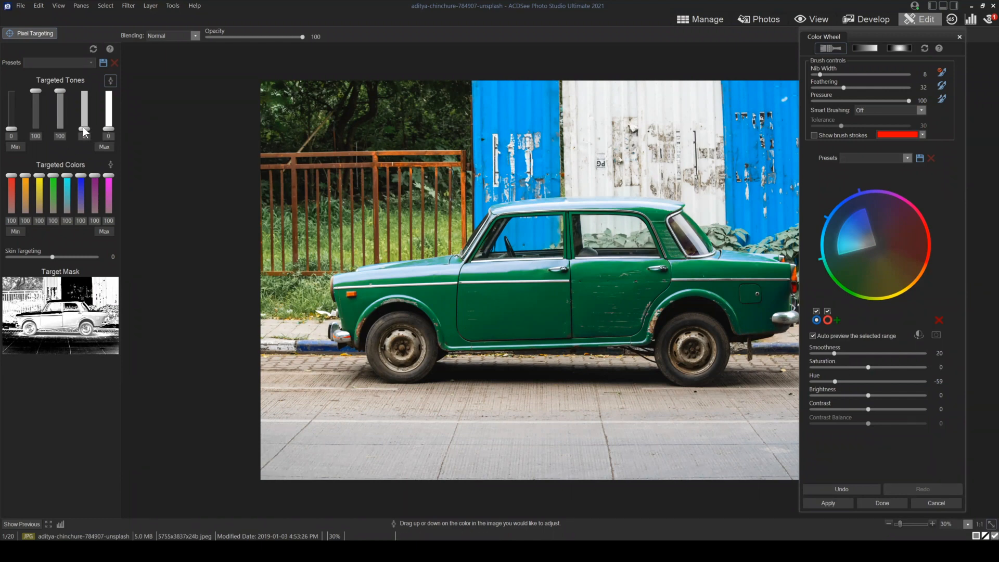
pyautogui.moveTo(84, 129); pyautogui.dragTo(86, 90)
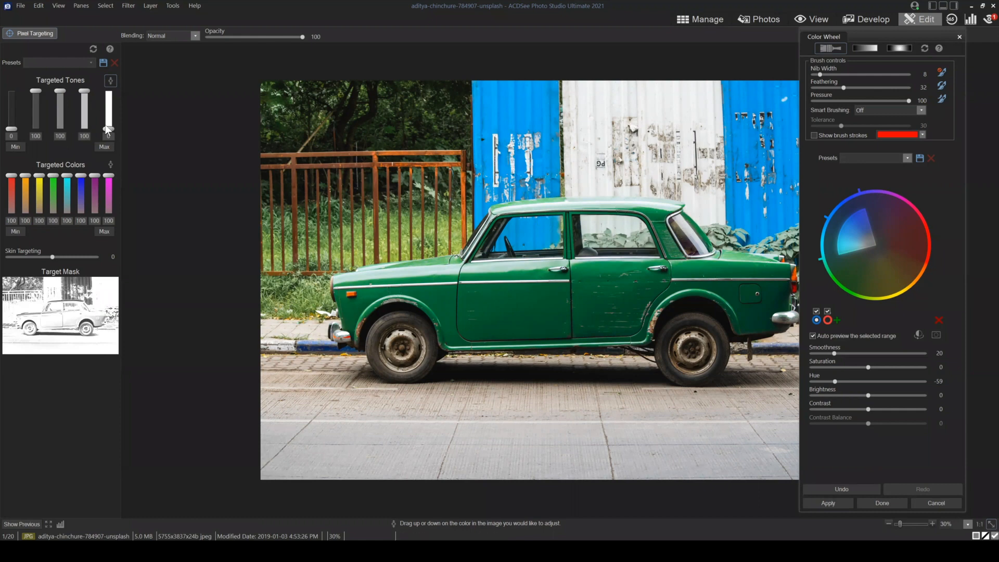
pyautogui.moveTo(108, 129); pyautogui.dragTo(108, 91)
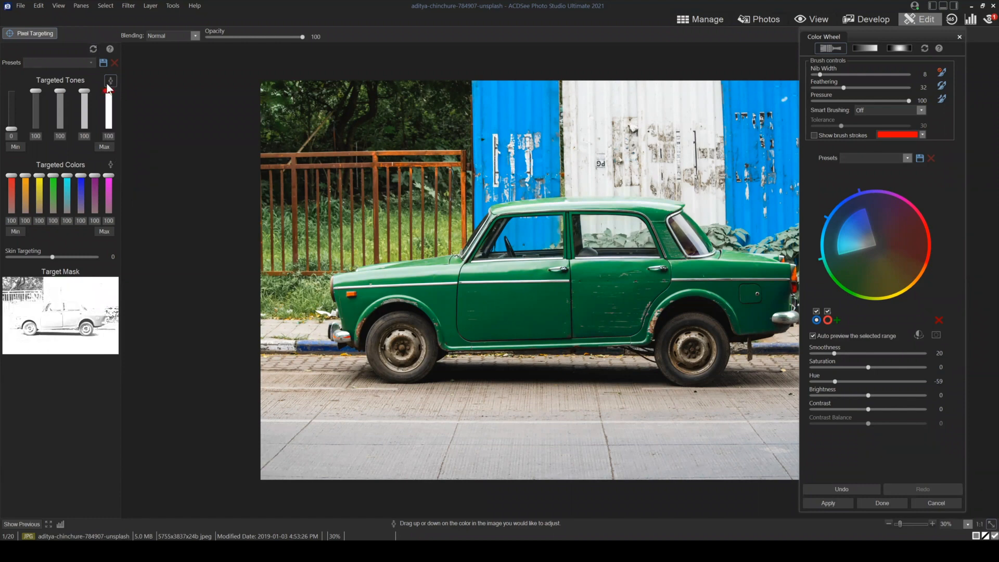
# - Lower the brightest, light and second-darkest targeted tones to 0, keeping only the midtone at 100
pyautogui.moveTo(108, 92); pyautogui.dragTo(115, 144)
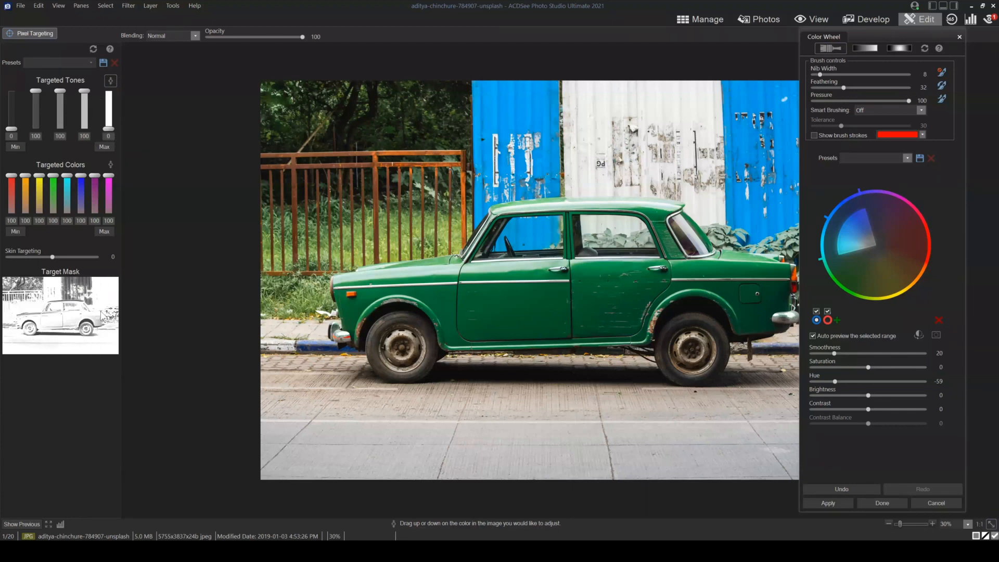
pyautogui.moveTo(84, 92); pyautogui.dragTo(39, 160)
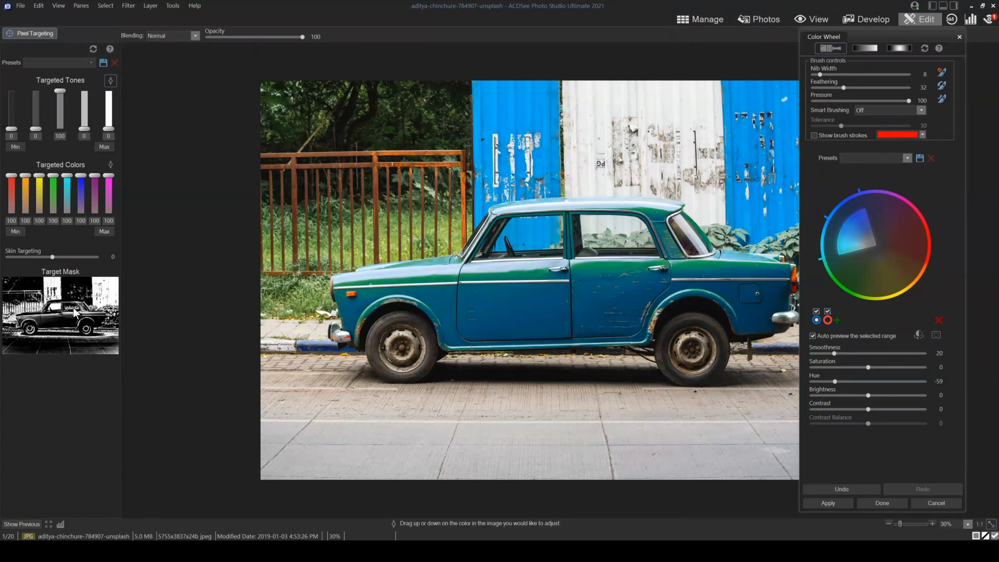
pyautogui.moveTo(58, 93)
pyautogui.mouseDown()
pyautogui.moveTo(61, 155)
pyautogui.moveTo(60, 91)
pyautogui.mouseUp()
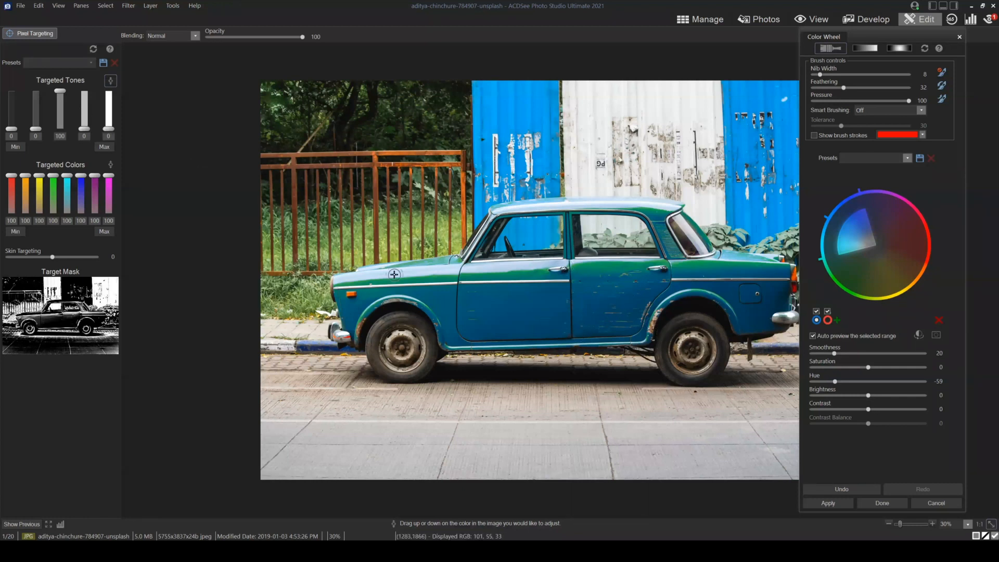
# - Restore the second-darkest and light targeted tones to 100, and show and hide the brush strokes to check the affected area
pyautogui.moveTo(84, 129); pyautogui.dragTo(36, 92)
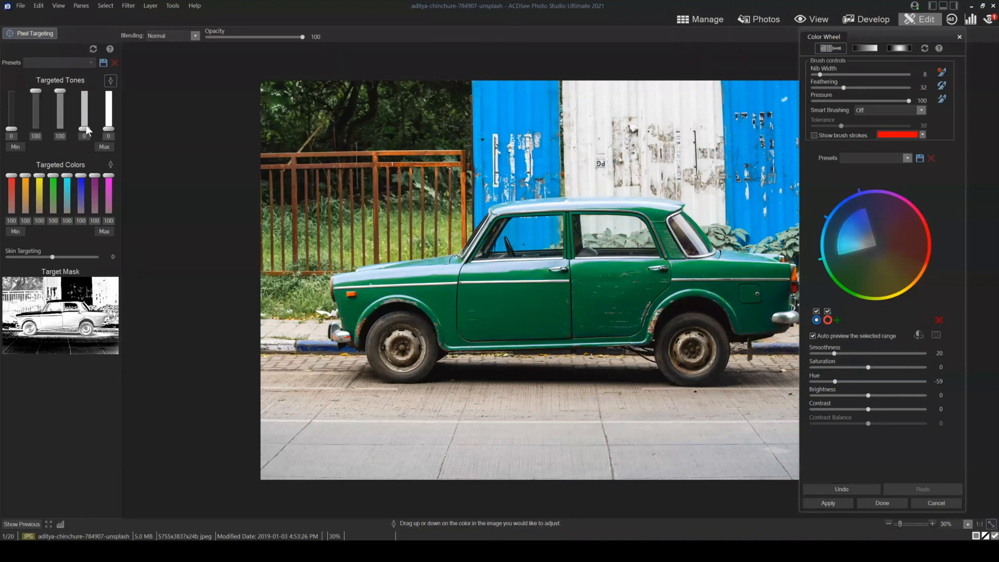
pyautogui.click(85, 90)
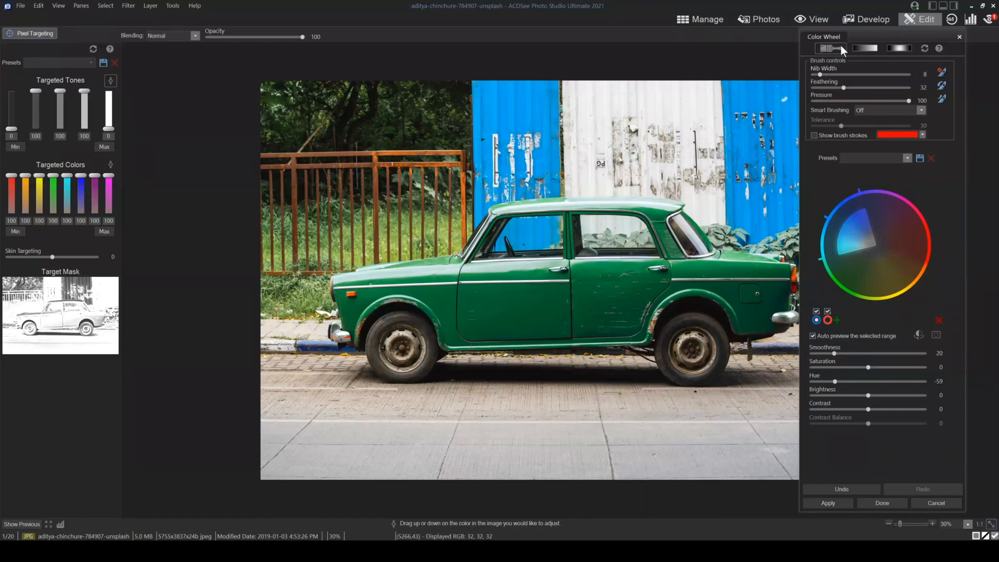
pyautogui.click(814, 134)
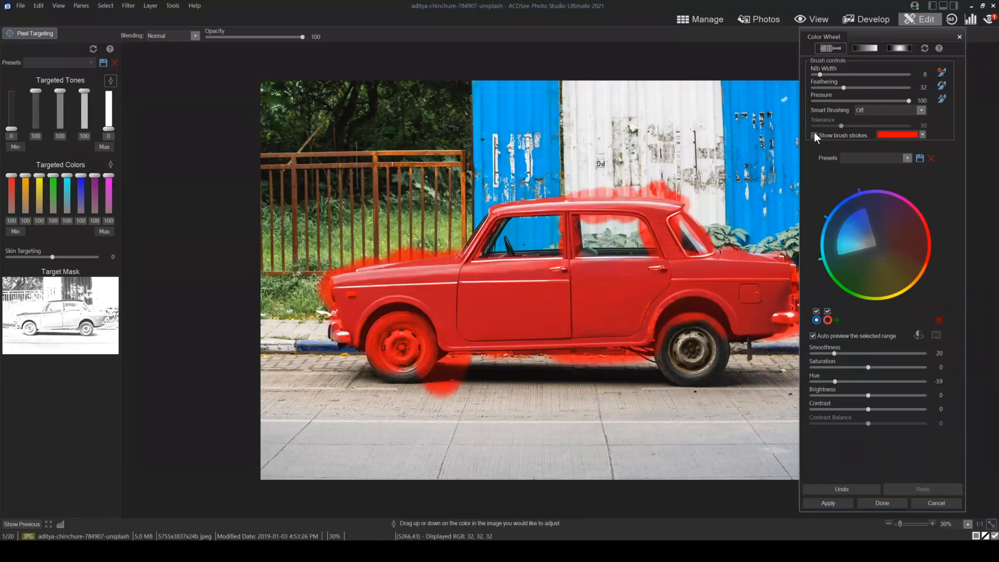
pyautogui.click(815, 134)
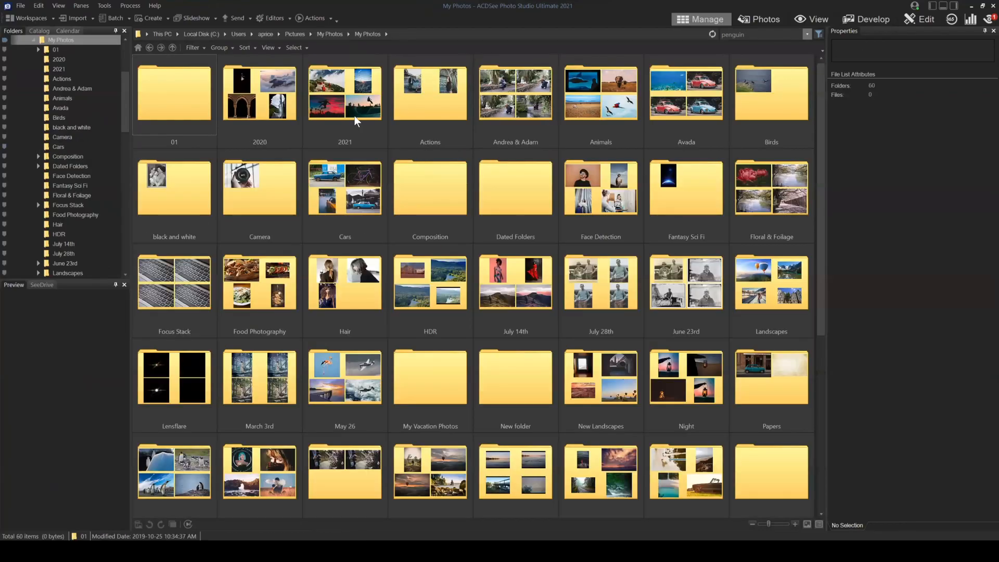
# - Open the 2021 folder and bring the monks photo into Edit mode
pyautogui.doubleClick(354, 97)
pyautogui.click(349, 127)
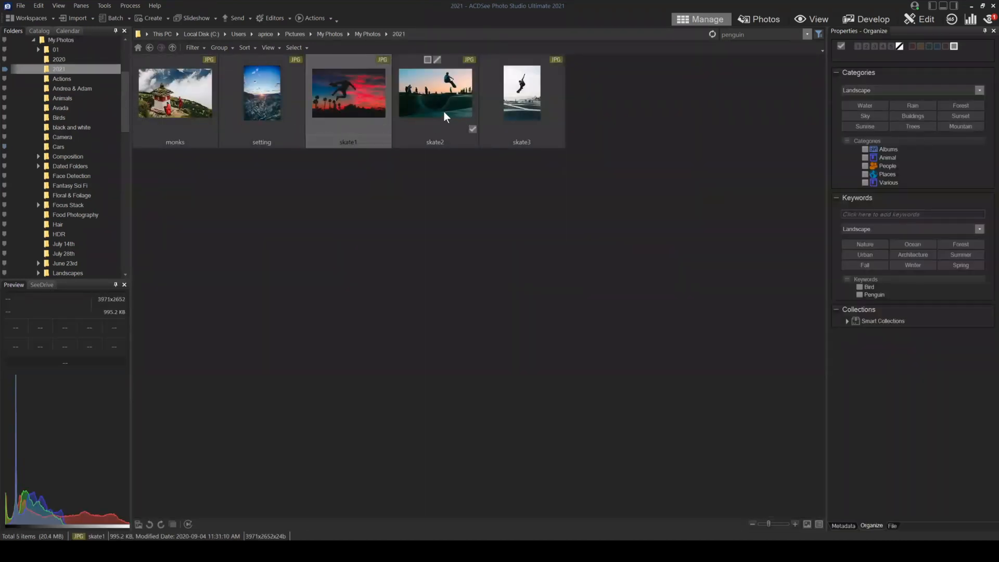
pyautogui.click(175, 113)
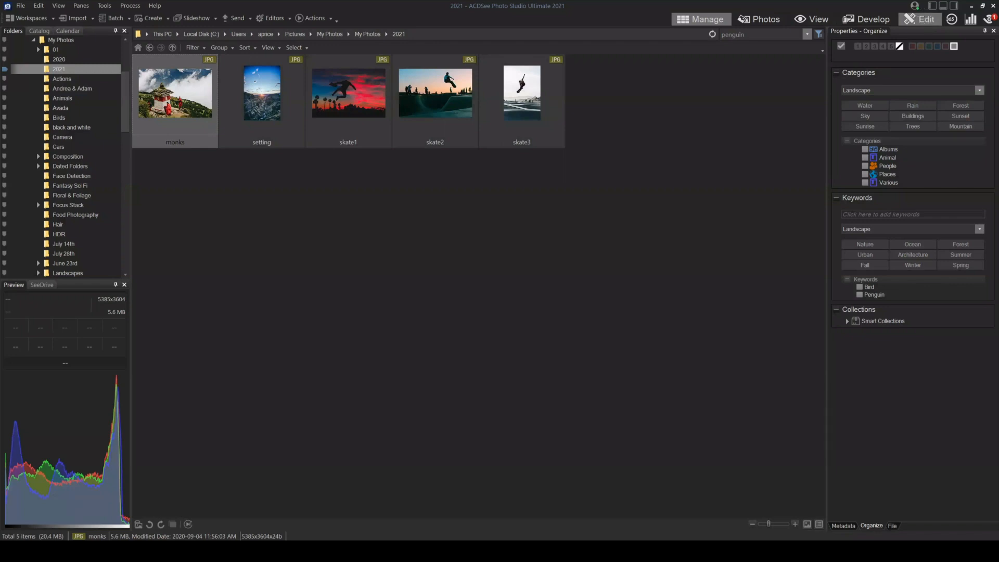
pyautogui.click(920, 18)
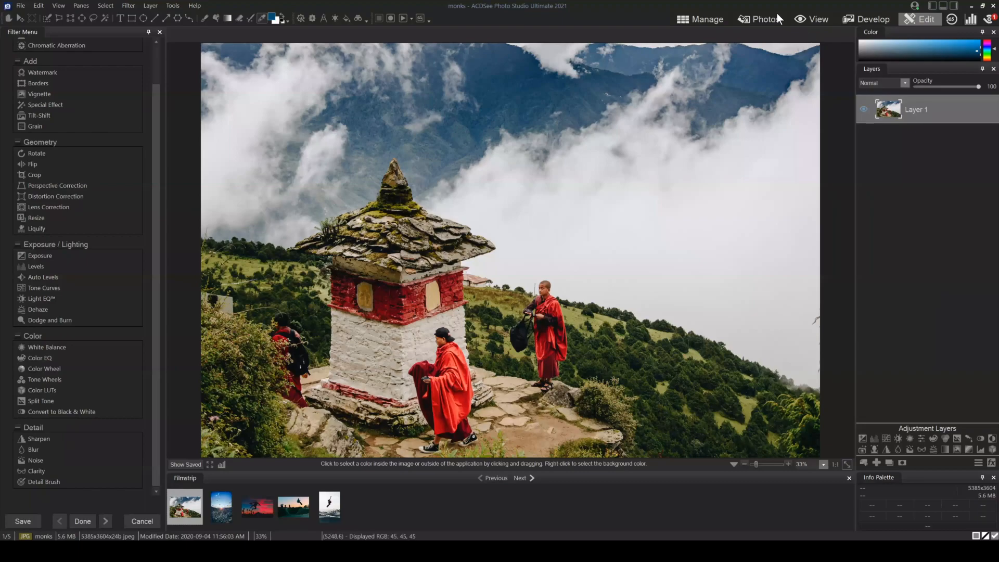
# - Return to Manage mode and examine the available Face Detection commands with no photo selected
pyautogui.click(709, 20)
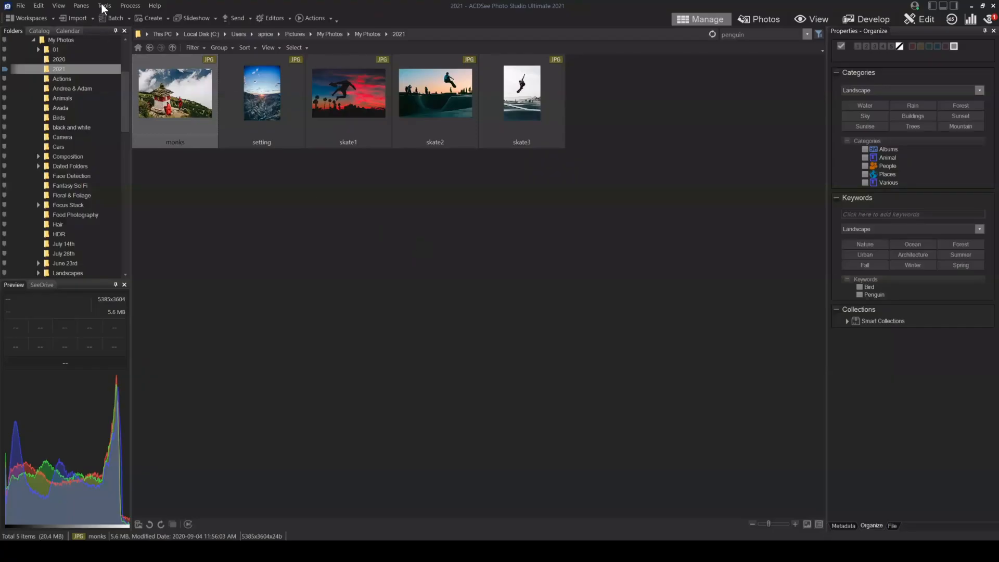
pyautogui.click(104, 6)
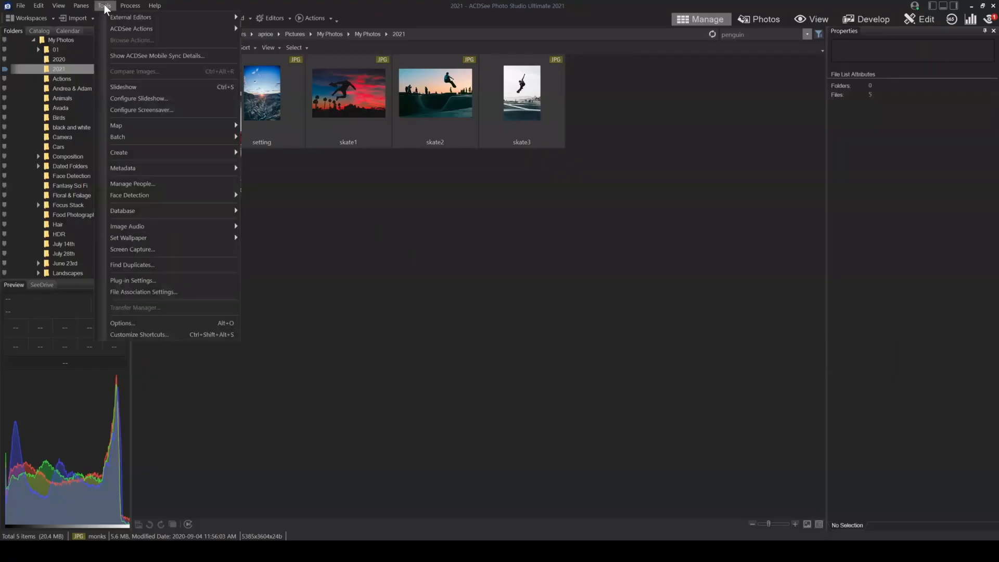
pyautogui.moveTo(162, 197)
pyautogui.moveTo(196, 195)
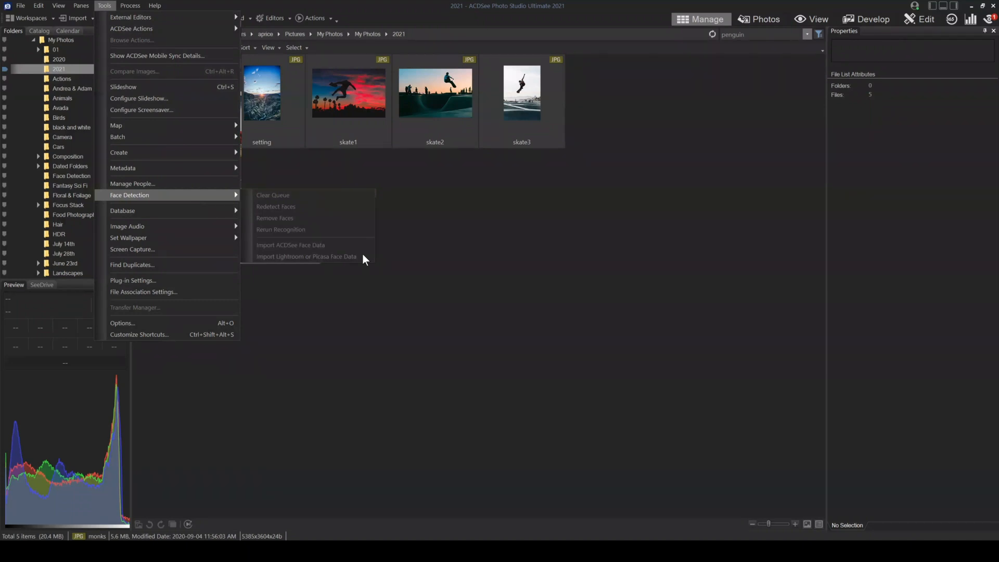
pyautogui.click(417, 244)
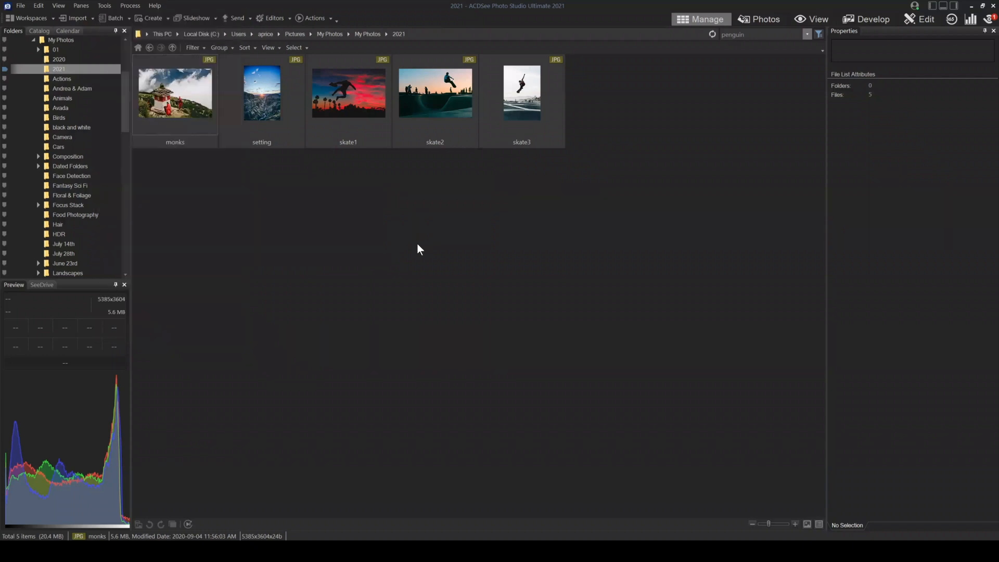
# - Go to the Face Detection folder and open the photo of four people at a table in View mode
pyautogui.click(149, 48)
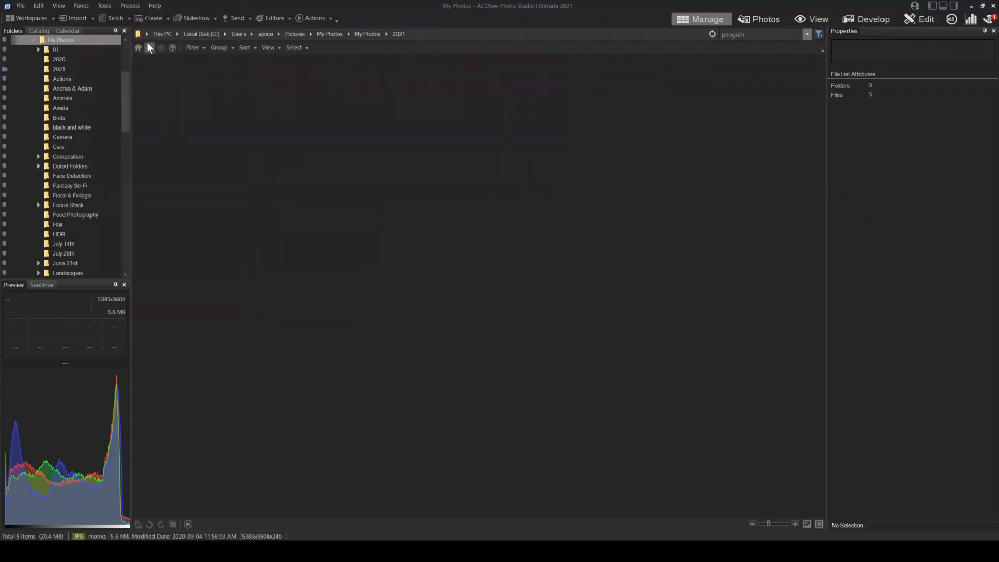
pyautogui.doubleClick(584, 190)
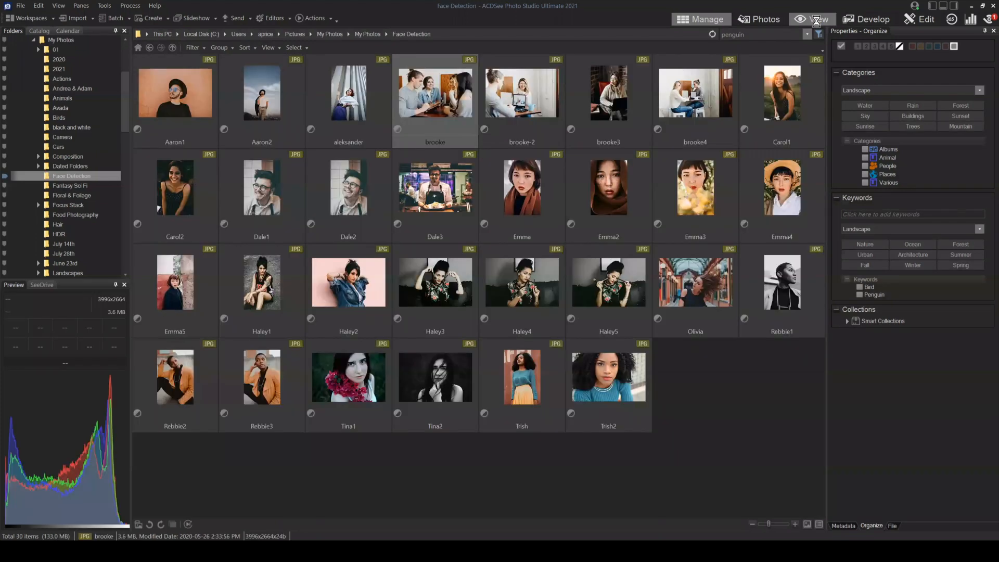
pyautogui.click(817, 21)
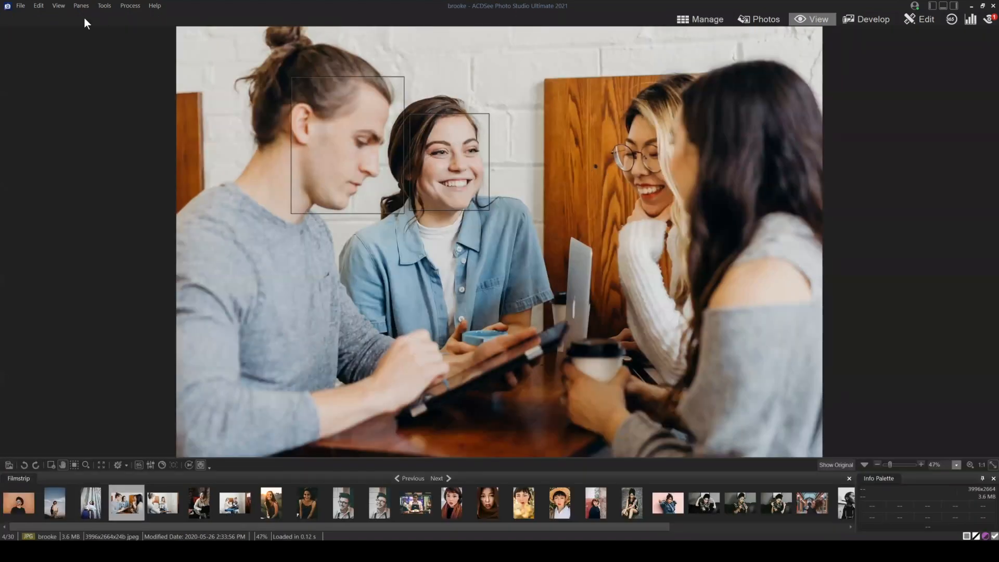
# - Examine the Face Detection commands offered for the photo in View mode, and go back to the folder in Manage mode
pyautogui.click(104, 7)
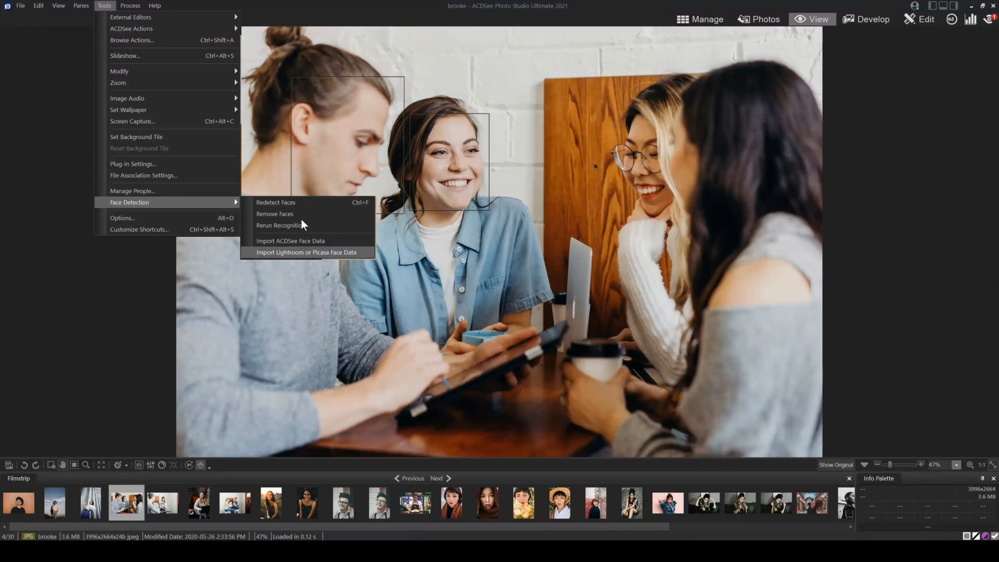
pyautogui.click(292, 4)
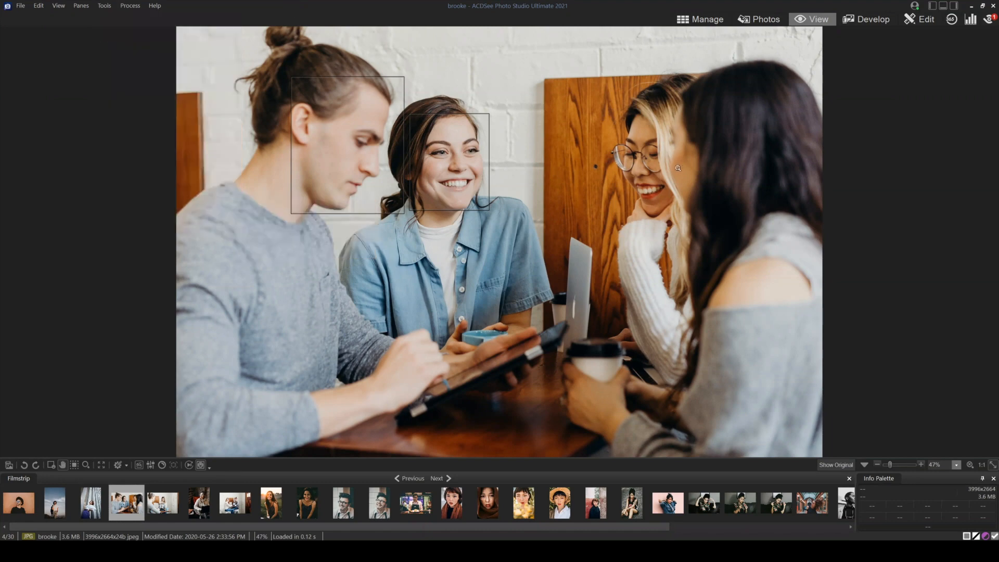
pyautogui.click(706, 21)
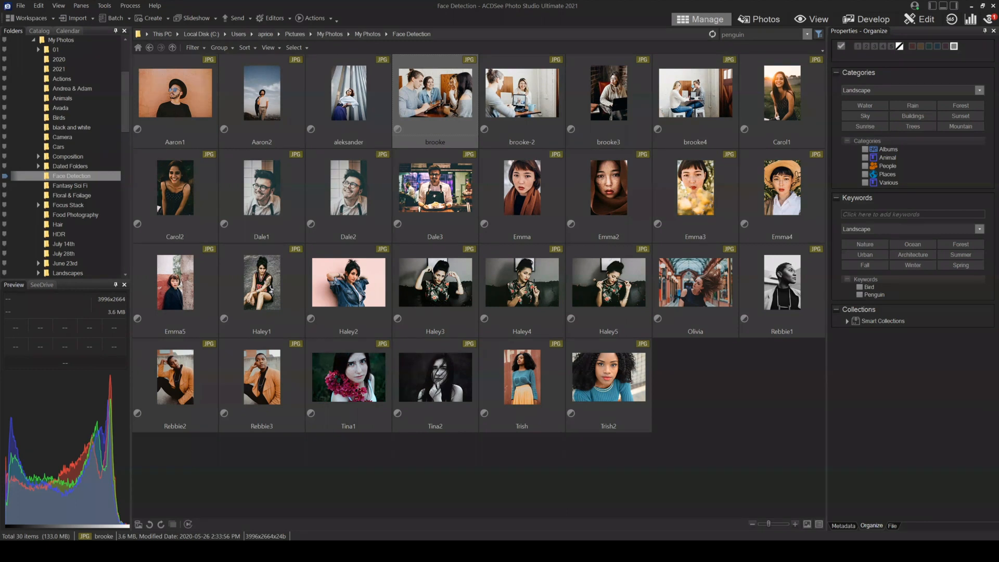
# - Clear the photo selection, go back to My Photos, and open the monks photo from the 2021 folder in Edit mode
pyautogui.hotkey('ctrl', 'shift', 'a')
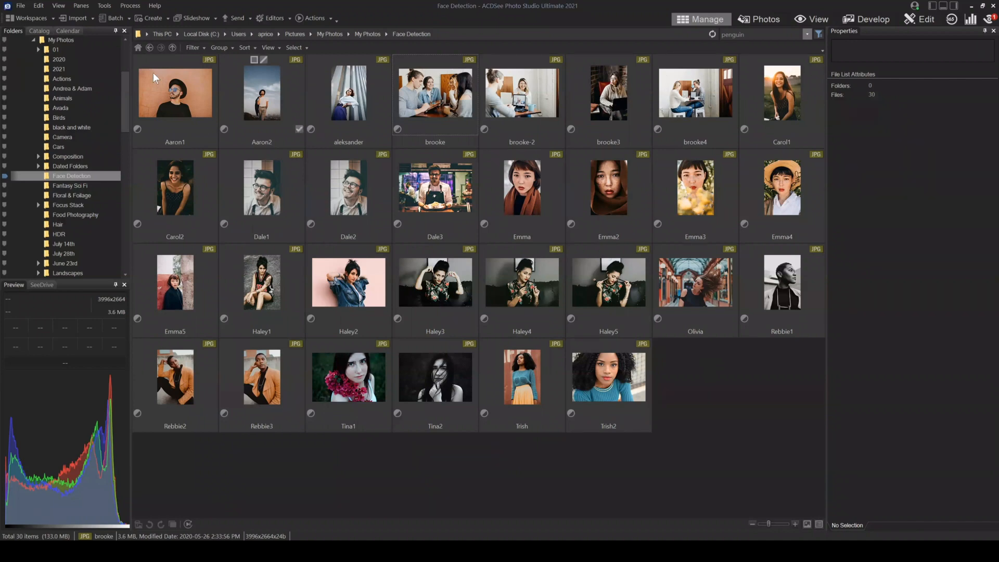
pyautogui.click(150, 46)
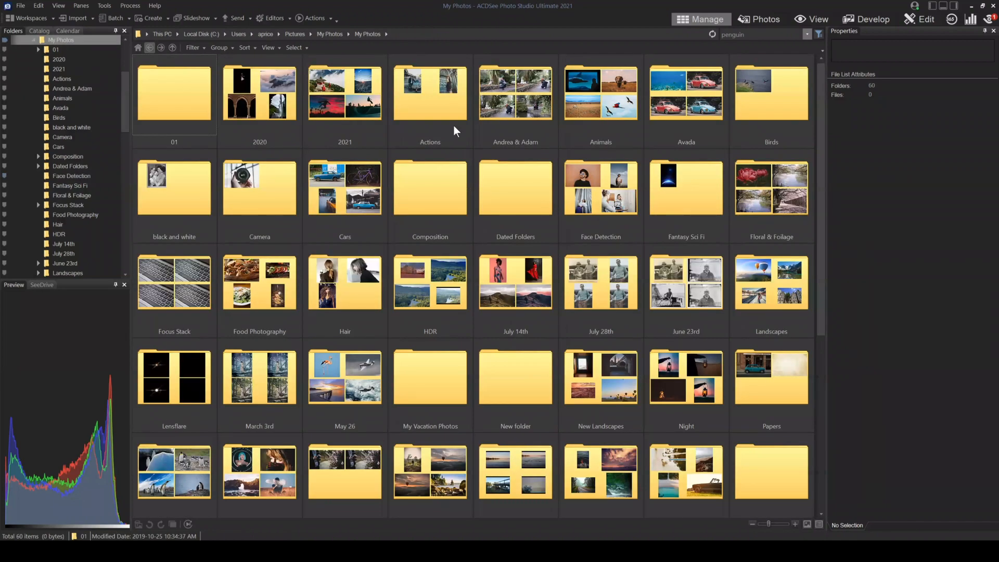
pyautogui.doubleClick(368, 98)
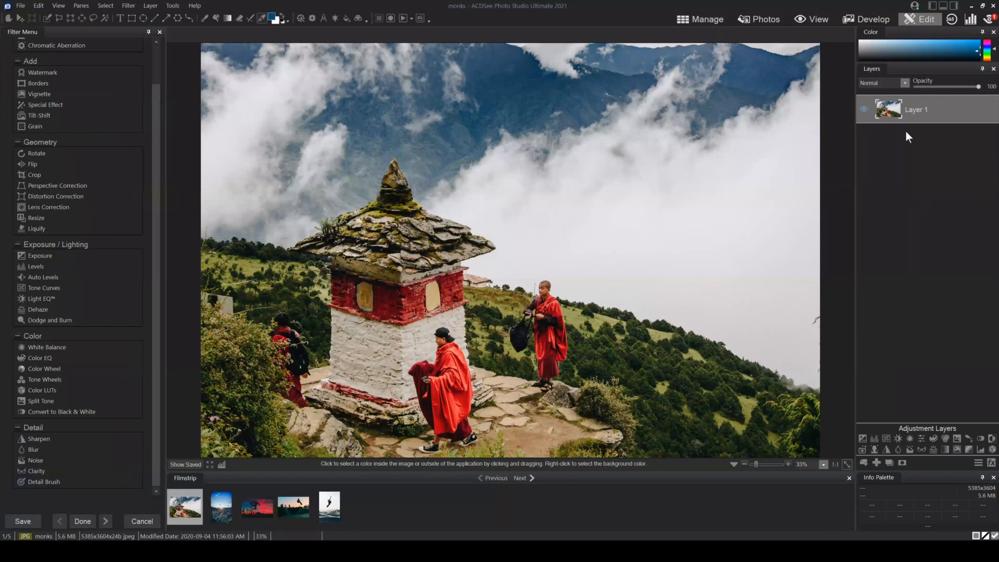
# - Try a Gradient Map adjustment layer on the monks photo, view its Shadows color choices, and delete the layer
pyautogui.click(945, 448)
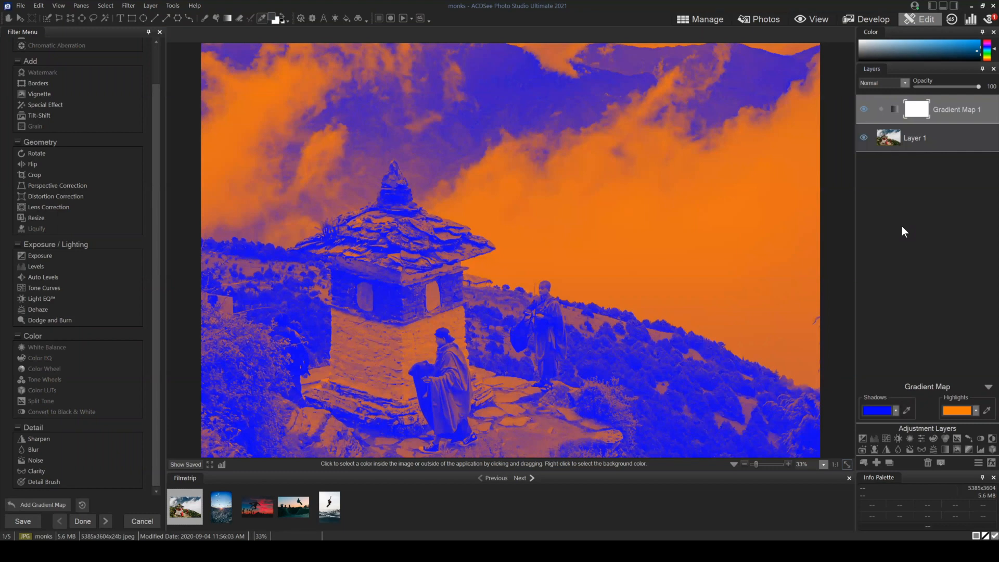
pyautogui.click(894, 409)
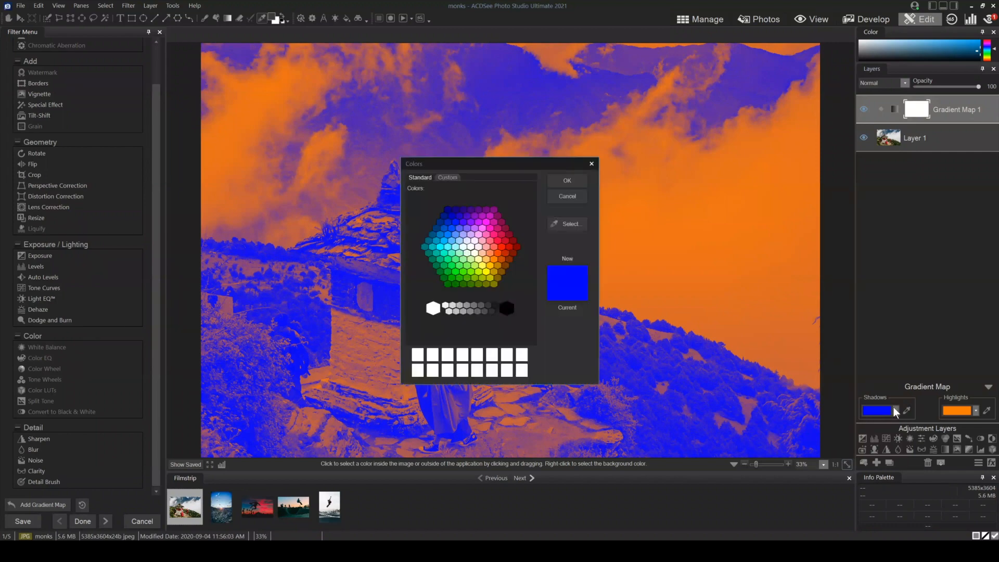
pyautogui.moveTo(524, 161); pyautogui.dragTo(822, 134)
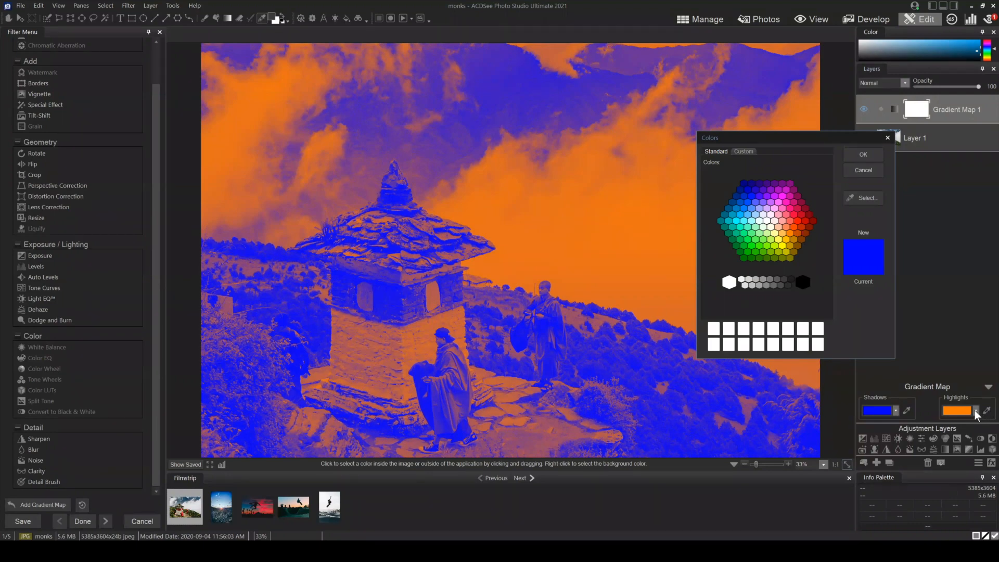
pyautogui.click(862, 171)
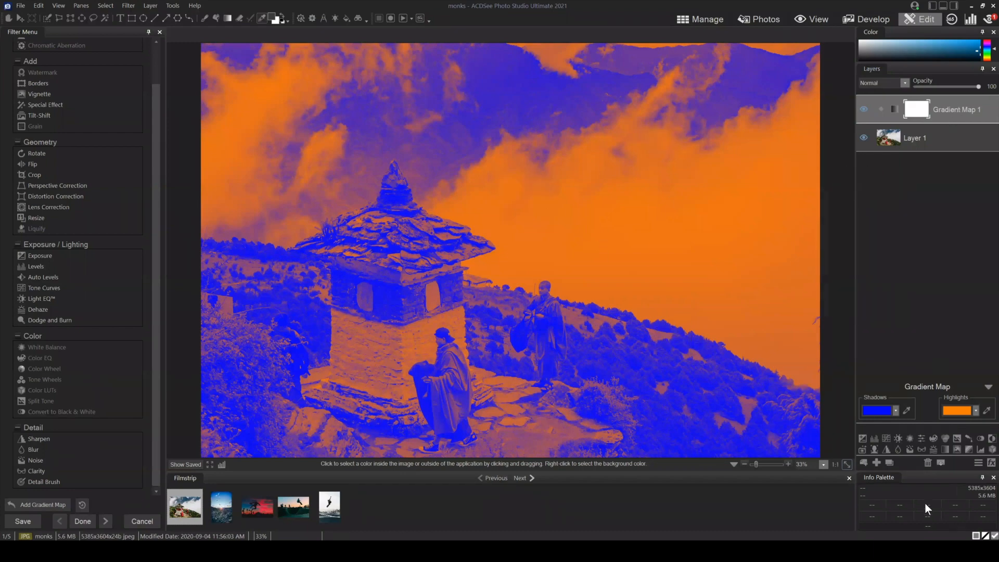
pyautogui.click(928, 461)
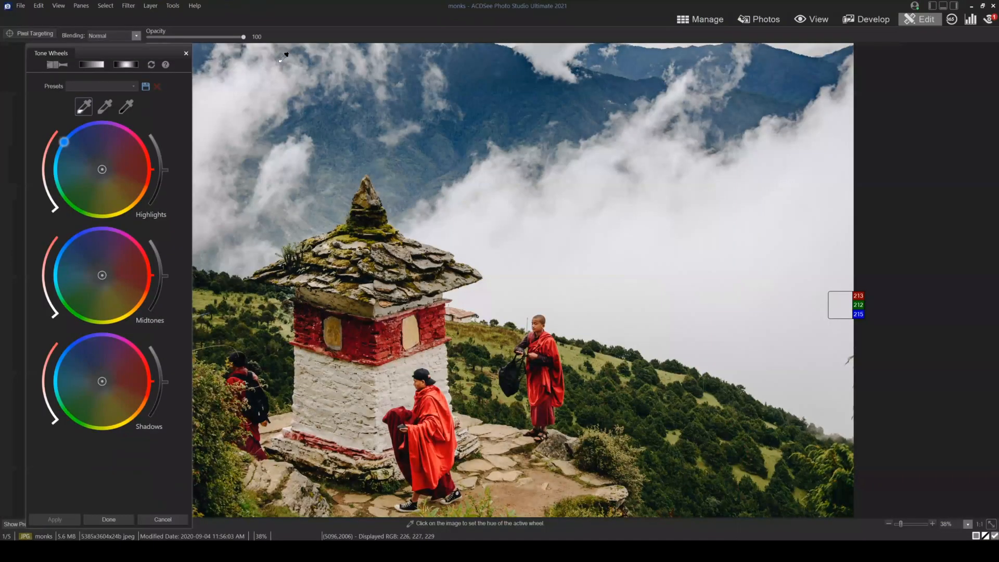
# - Open Tone Wheels and preview hues from the clouds, mountains, trees and robe with the tone eyedroppers
pyautogui.moveTo(163, 50); pyautogui.dragTo(152, 36)
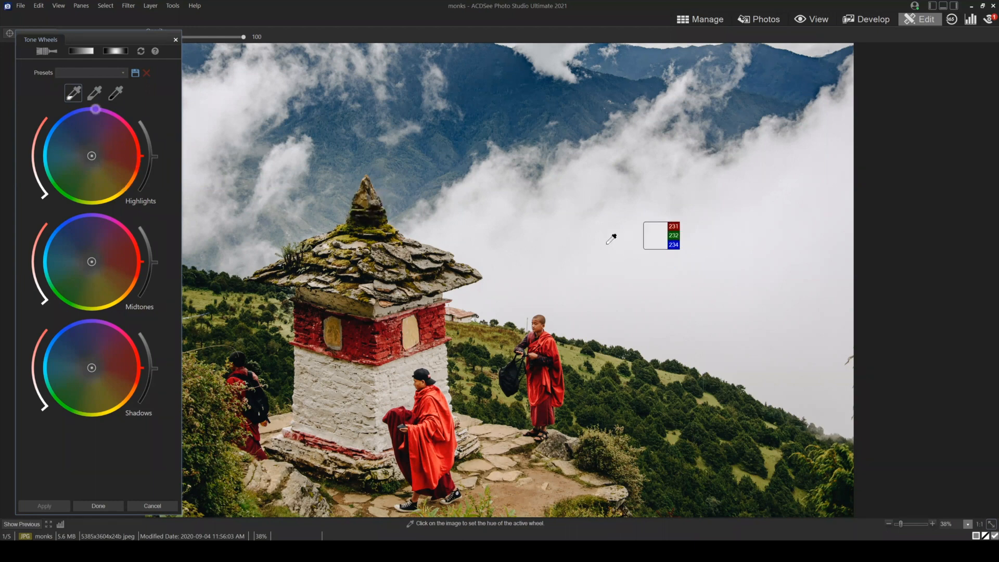
pyautogui.click(452, 234)
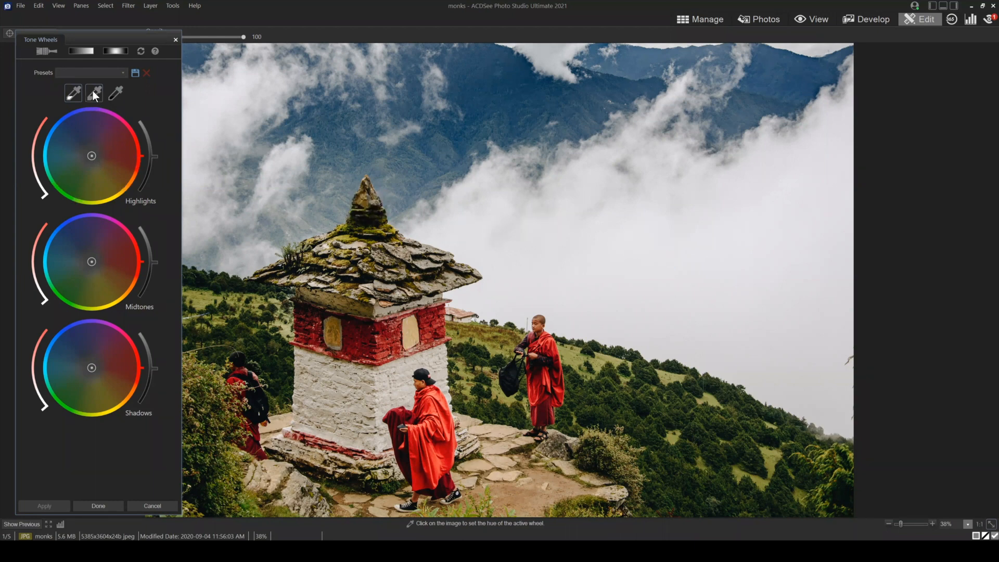
pyautogui.click(94, 94)
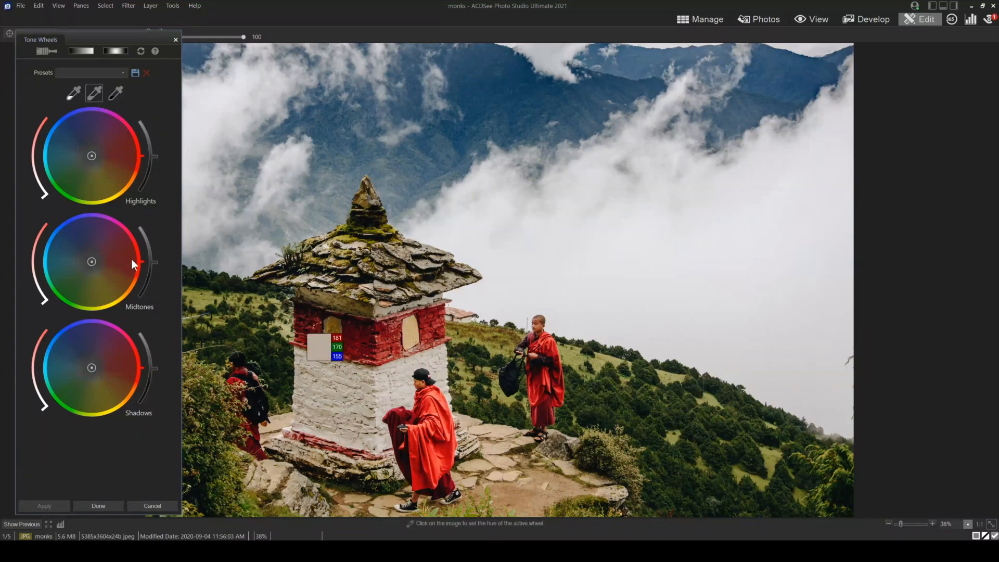
pyautogui.click(514, 108)
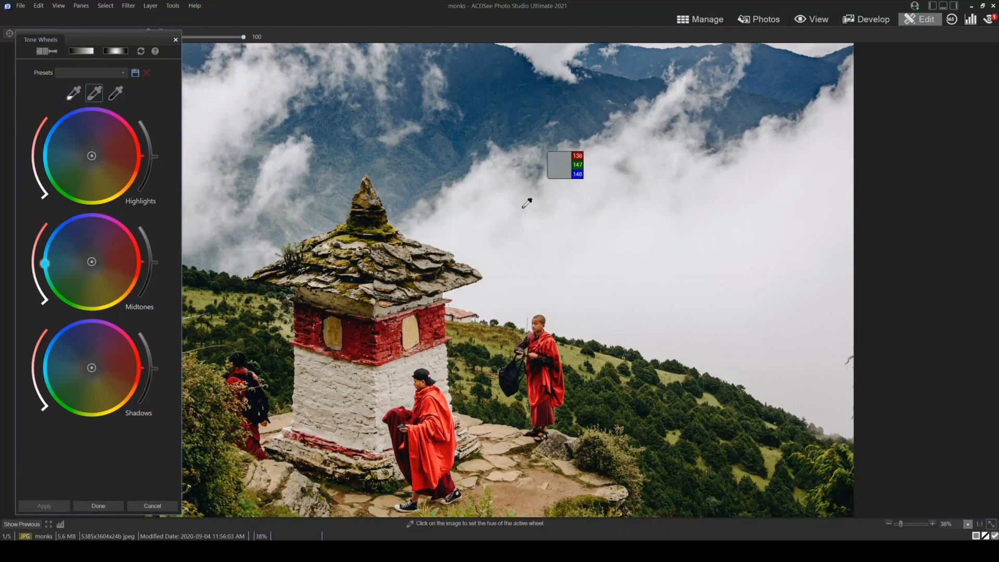
pyautogui.click(644, 389)
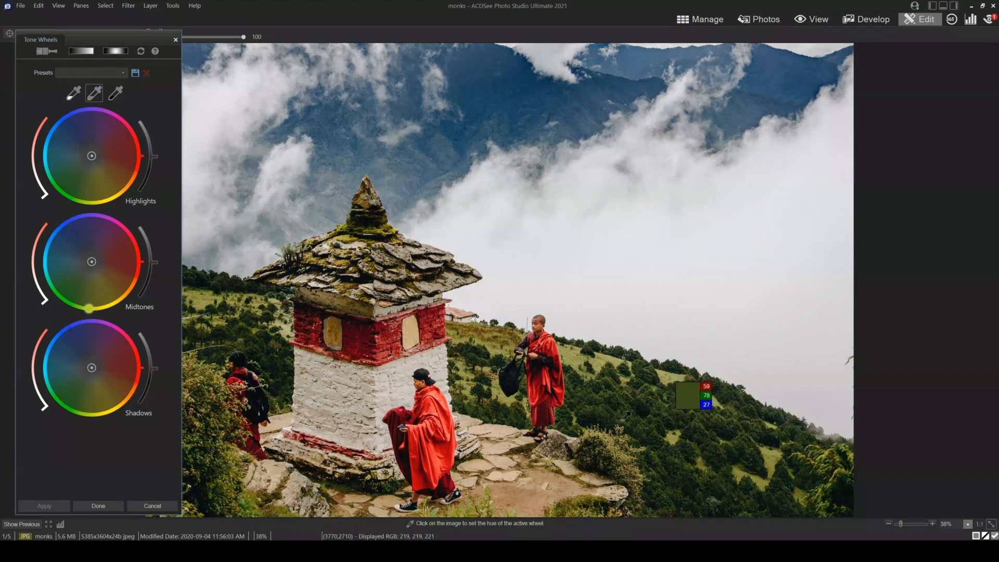
pyautogui.click(553, 349)
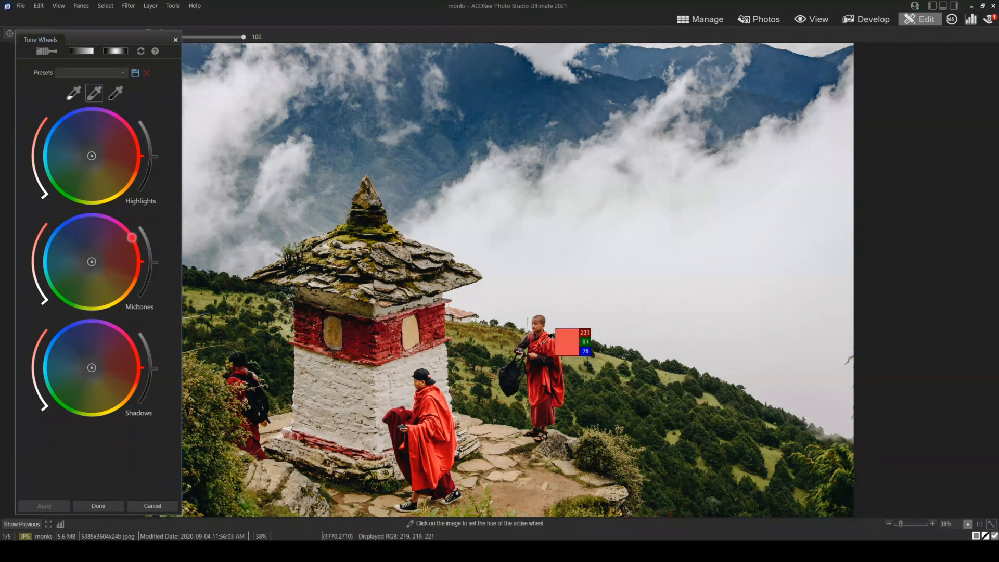
pyautogui.click(439, 238)
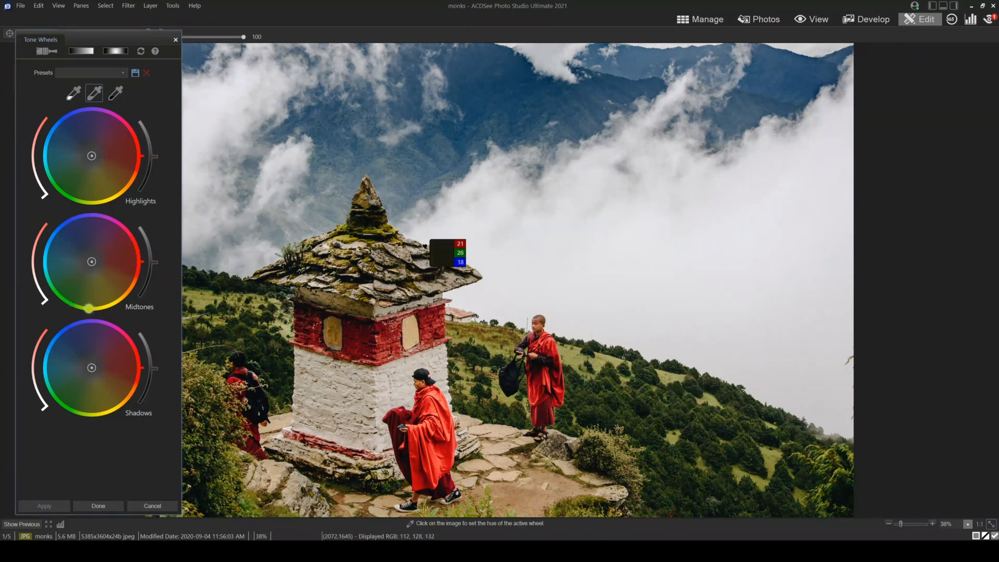
pyautogui.click(73, 90)
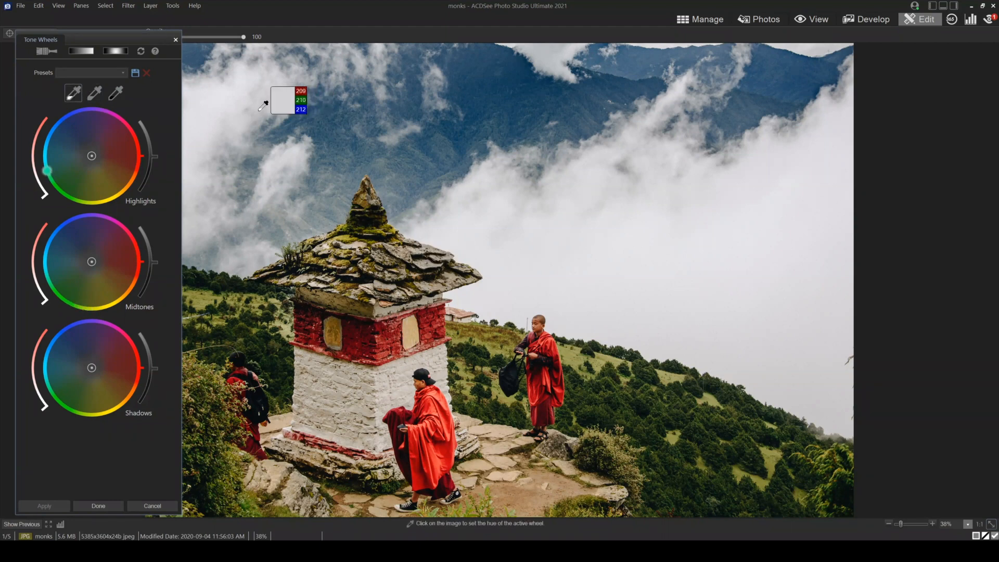
pyautogui.click(94, 93)
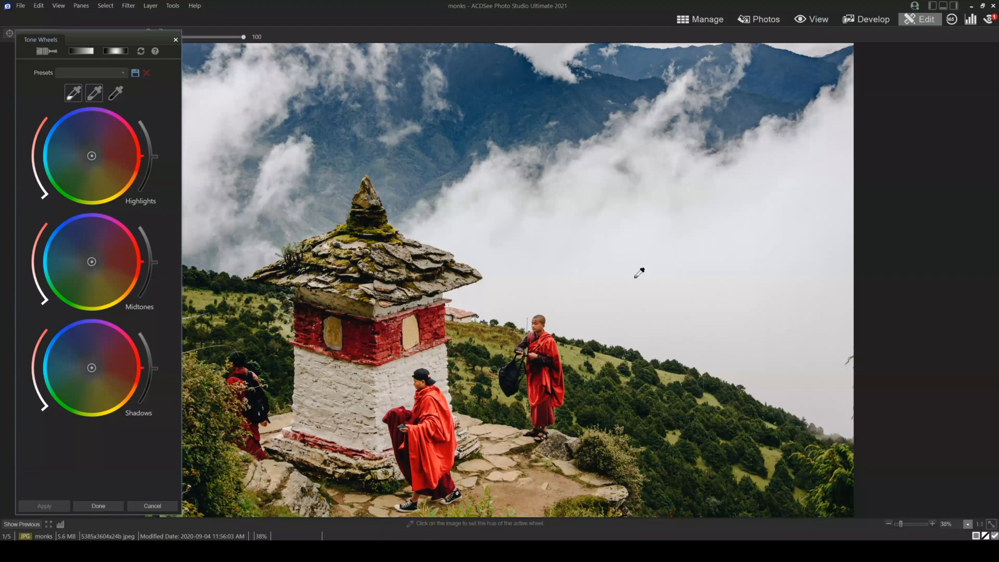
pyautogui.click(115, 95)
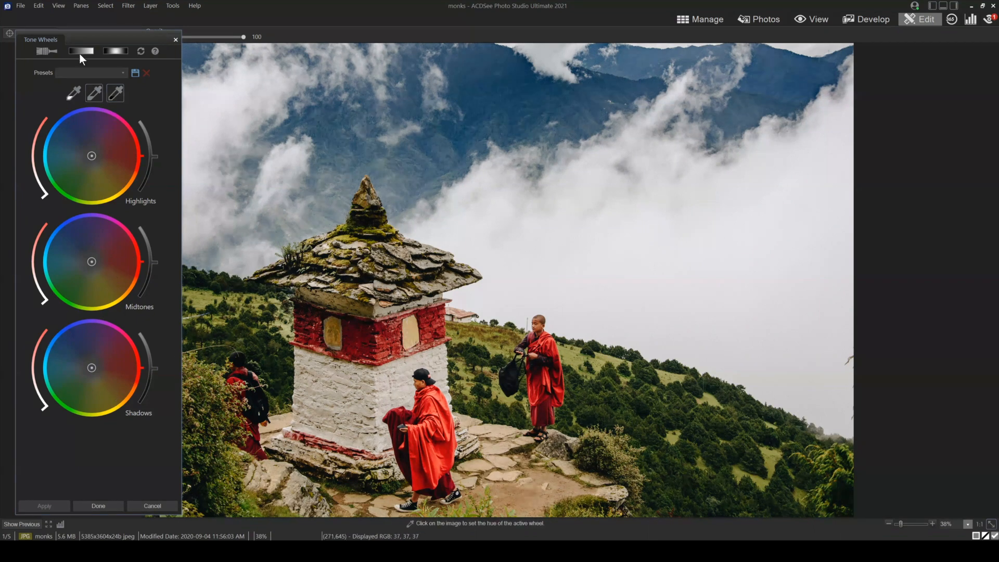
# - Tint the highlights blue with a hue sampled from the mountains, and raise the saturation to maximum
pyautogui.click(74, 91)
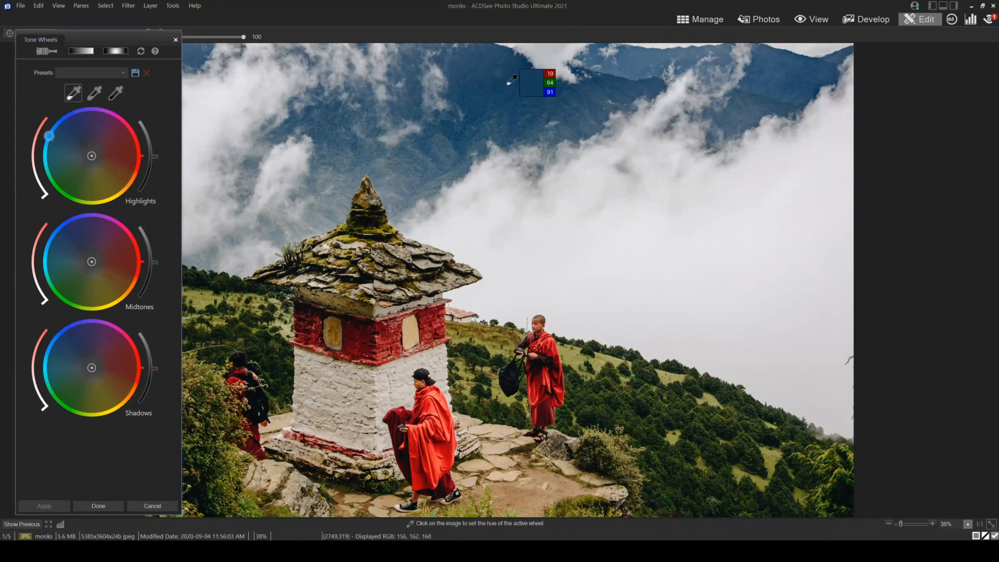
pyautogui.click(540, 81)
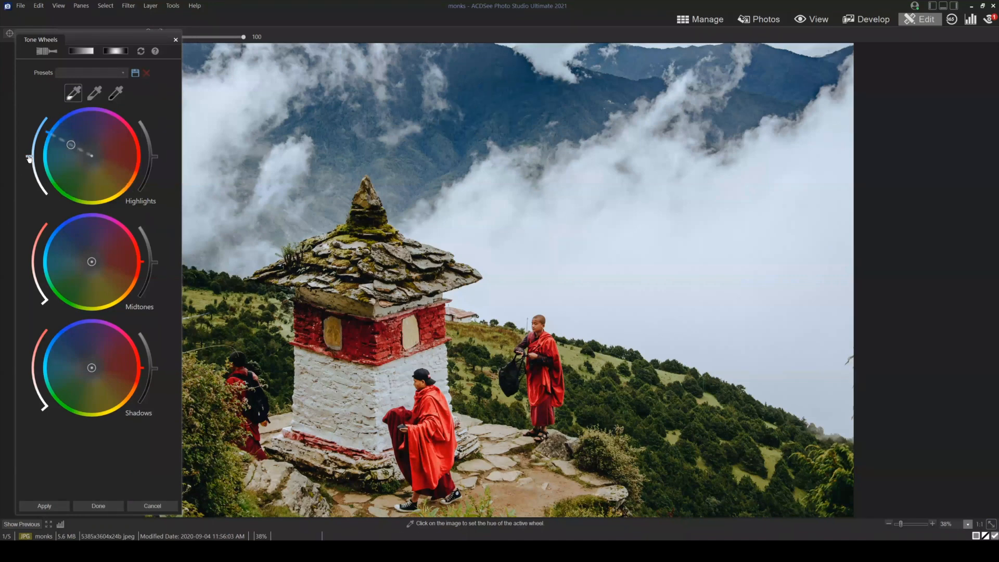
pyautogui.moveTo(29, 157); pyautogui.dragTo(105, 36)
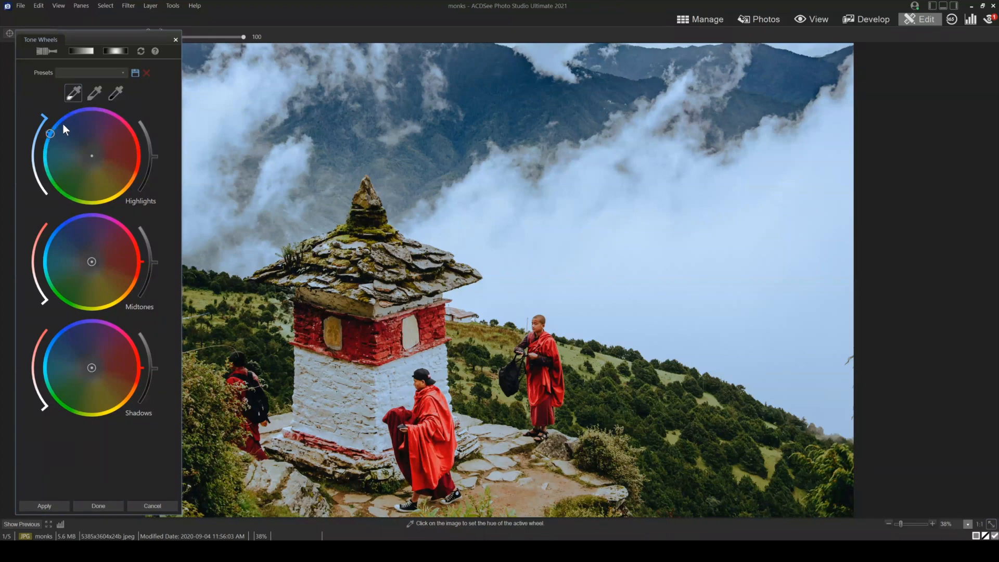
# - Tint the midtones red with a hue sampled from the standing monk's robe, at maximum saturation
pyautogui.click(99, 93)
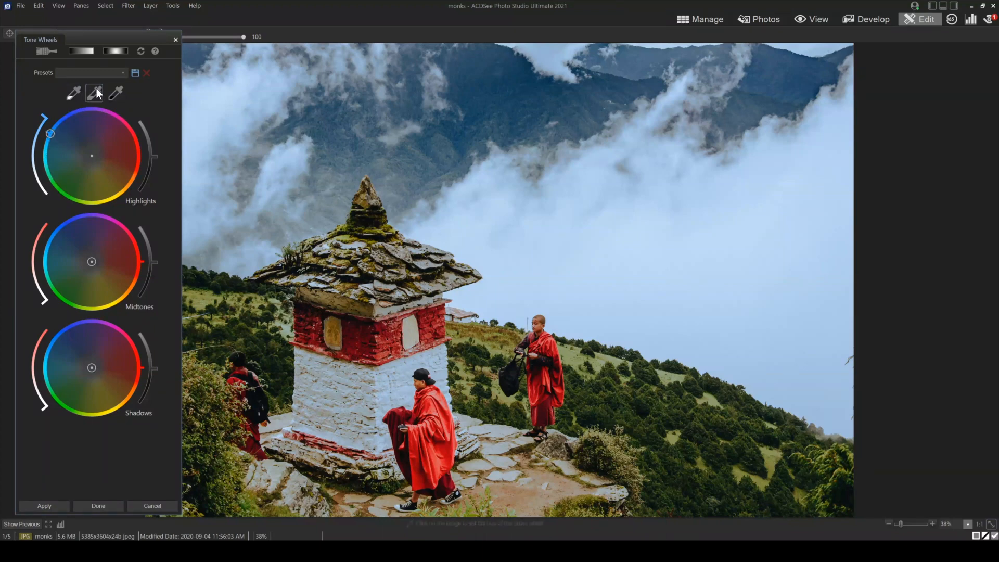
pyautogui.click(769, 292)
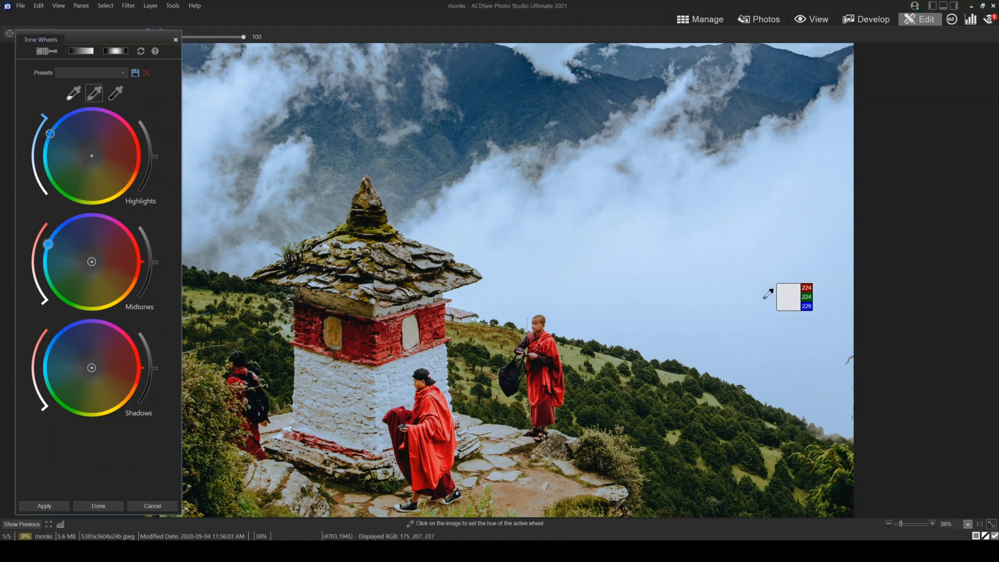
pyautogui.click(555, 329)
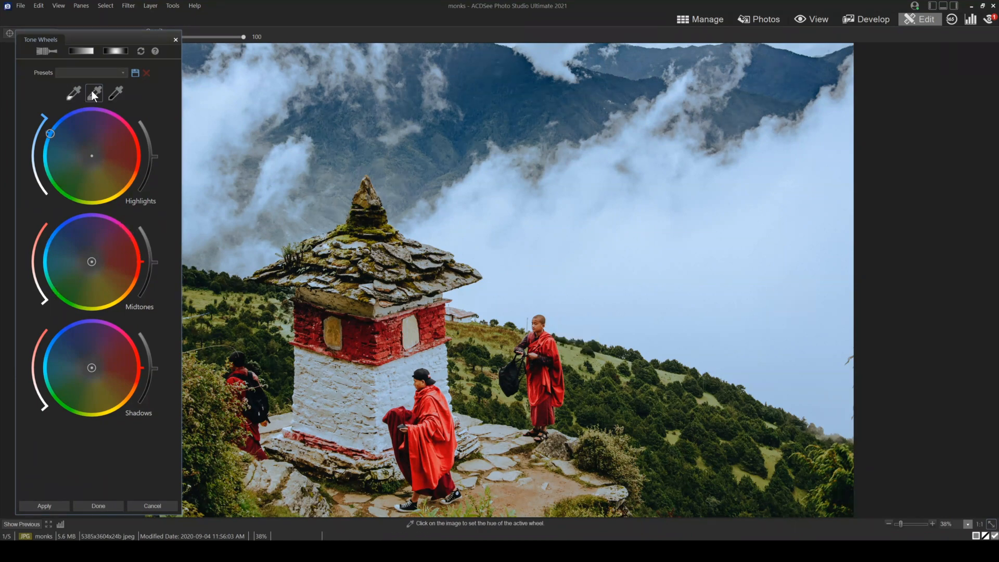
pyautogui.click(560, 341)
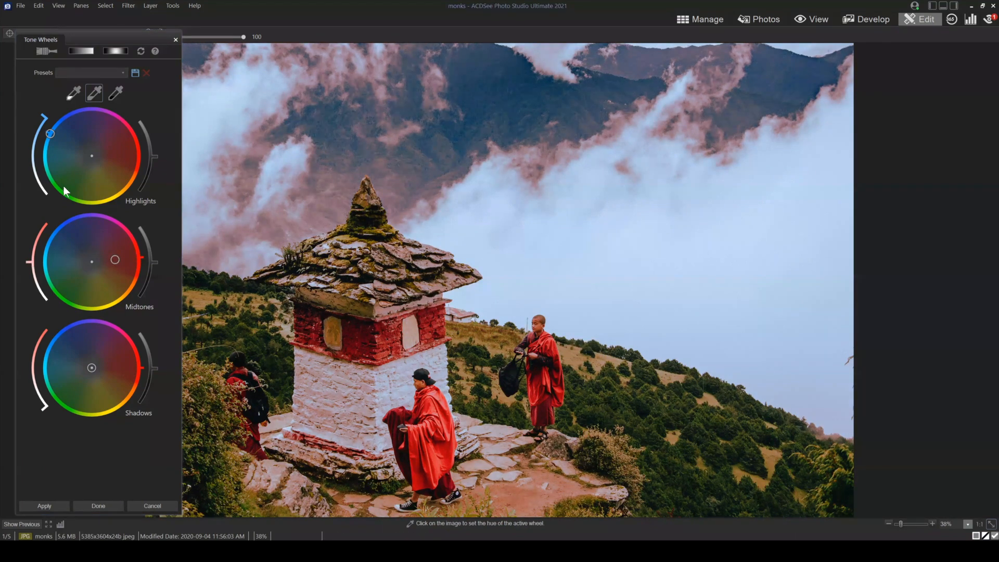
pyautogui.click(658, 229)
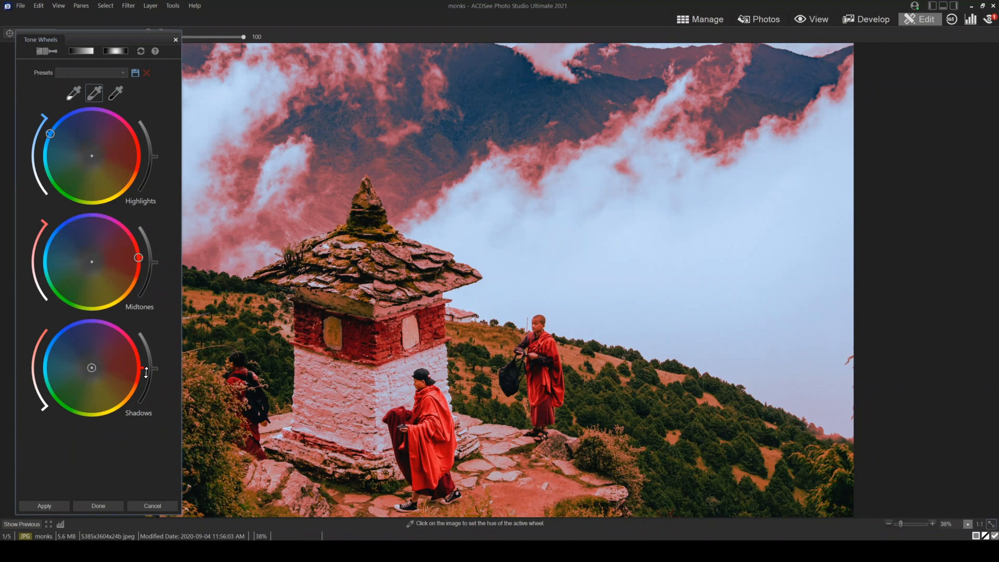
# - Tint the shadows blue with a hue sampled from the mountains at maximum saturation, and reset all Tone Wheels adjustments
pyautogui.click(116, 92)
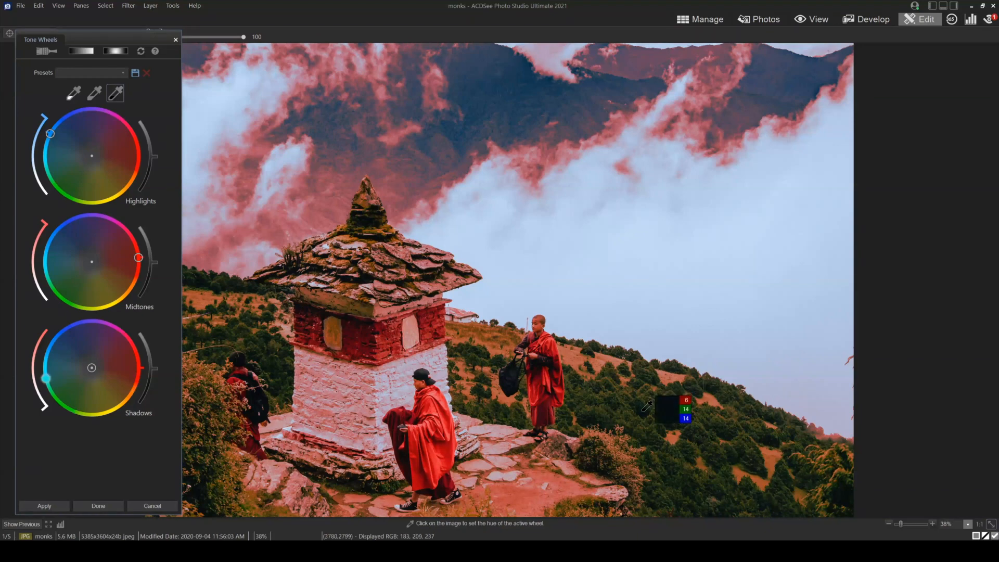
pyautogui.click(507, 78)
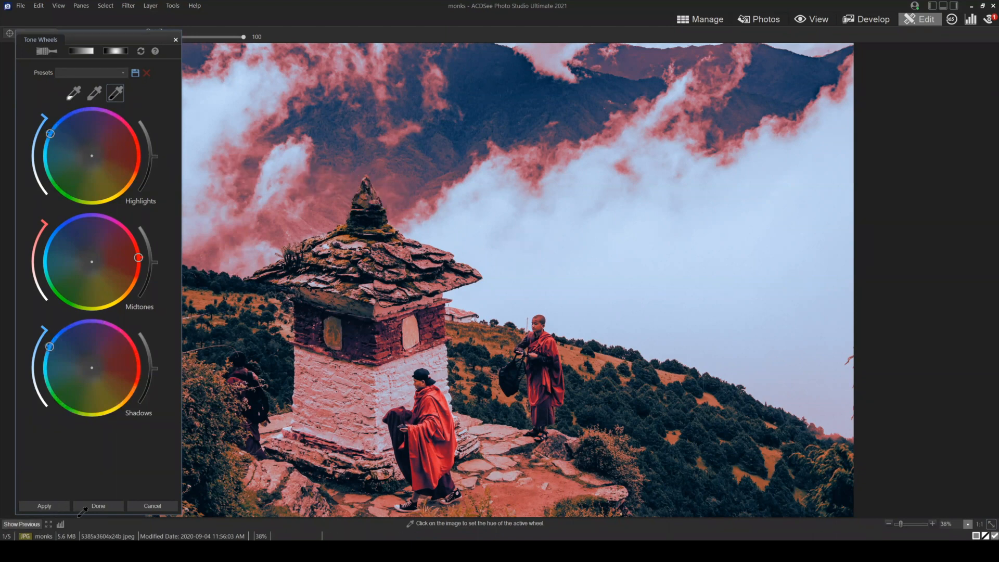
pyautogui.click(141, 48)
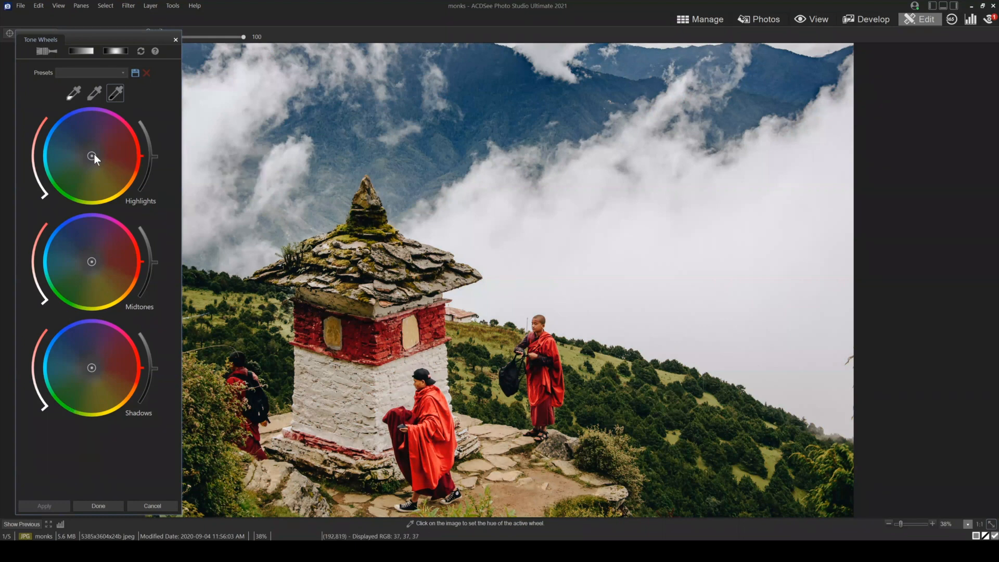
# - Try a violet tint on the highlights wheel at different saturations, and return the highlights to neutral
pyautogui.moveTo(91, 155); pyautogui.dragTo(108, 153)
pyautogui.moveTo(101, 154)
pyautogui.mouseDown()
pyautogui.moveTo(93, 156)
pyautogui.moveTo(137, 183)
pyautogui.moveTo(97, 206)
pyautogui.moveTo(126, 89)
pyautogui.moveTo(64, 80)
pyautogui.moveTo(14, 114)
pyautogui.moveTo(1, 169)
pyautogui.moveTo(57, 245)
pyautogui.moveTo(3, 174)
pyautogui.moveTo(52, 96)
pyautogui.moveTo(52, 136)
pyautogui.moveTo(101, 145)
pyautogui.mouseUp()
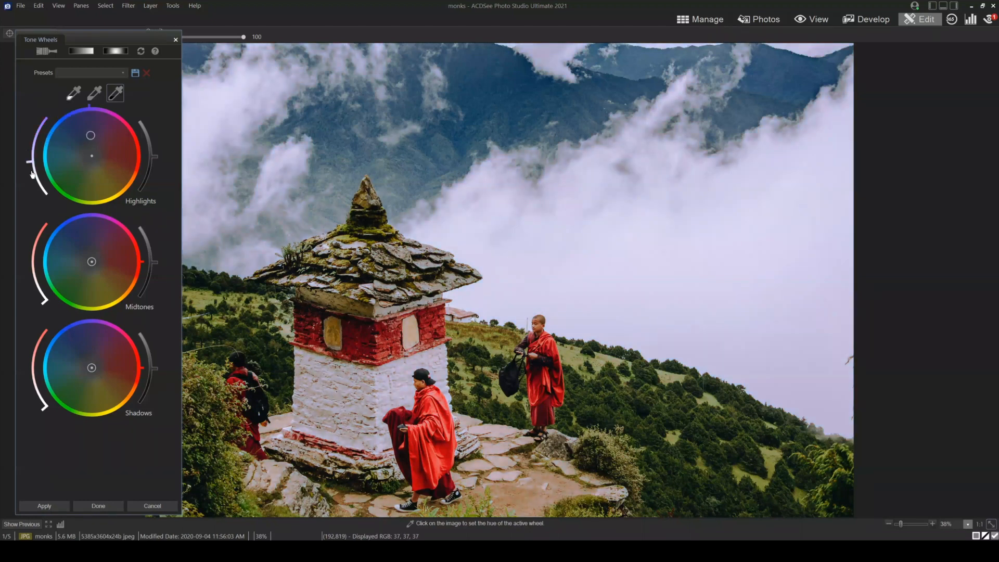
pyautogui.moveTo(32, 174); pyautogui.dragTo(34, 134)
pyautogui.moveTo(42, 183)
pyautogui.mouseDown()
pyautogui.moveTo(41, 137)
pyautogui.moveTo(57, 115)
pyautogui.moveTo(44, 143)
pyautogui.moveTo(51, 196)
pyautogui.moveTo(33, 138)
pyautogui.moveTo(39, 118)
pyautogui.moveTo(88, 149)
pyautogui.moveTo(93, 124)
pyautogui.moveTo(127, 144)
pyautogui.moveTo(112, 161)
pyautogui.moveTo(133, 180)
pyautogui.moveTo(91, 156)
pyautogui.mouseUp()
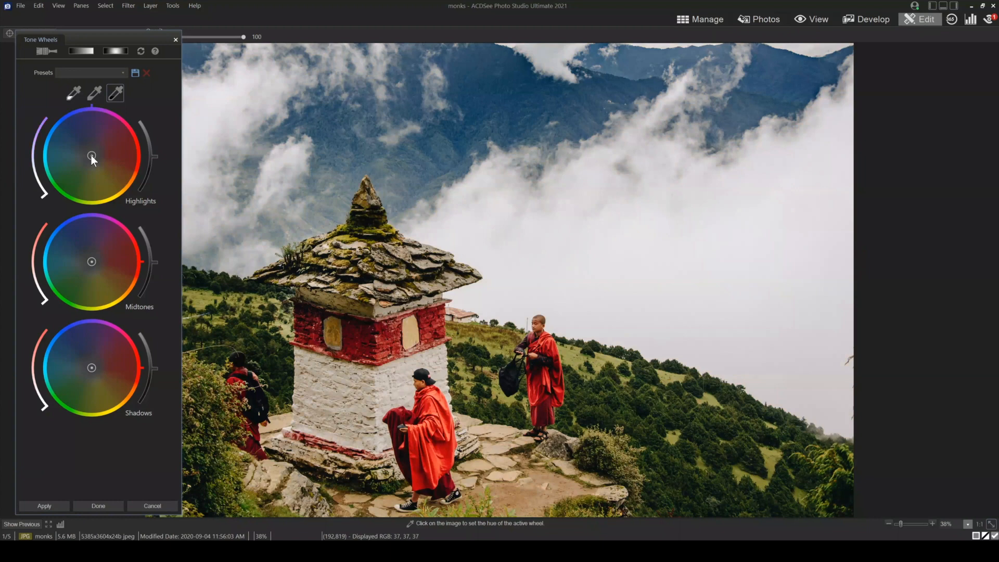
# - Tint the highlights a strongly saturated orange and raise their brightness to nearly the maximum
pyautogui.moveTo(91, 156)
pyautogui.mouseDown()
pyautogui.moveTo(136, 178)
pyautogui.moveTo(56, 189)
pyautogui.moveTo(53, 170)
pyautogui.moveTo(132, 185)
pyautogui.moveTo(128, 174)
pyautogui.mouseUp()
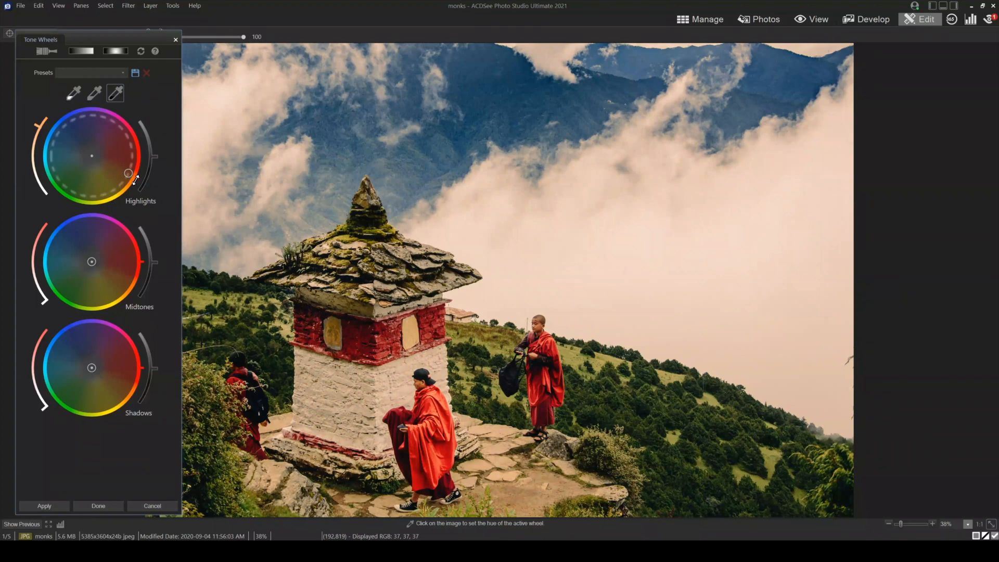
pyautogui.moveTo(37, 126); pyautogui.dragTo(34, 136)
pyautogui.moveTo(156, 160)
pyautogui.mouseDown()
pyautogui.moveTo(143, 106)
pyautogui.moveTo(161, 200)
pyautogui.moveTo(146, 102)
pyautogui.moveTo(155, 153)
pyautogui.moveTo(154, 121)
pyautogui.moveTo(141, 193)
pyautogui.moveTo(158, 150)
pyautogui.moveTo(146, 104)
pyautogui.mouseUp()
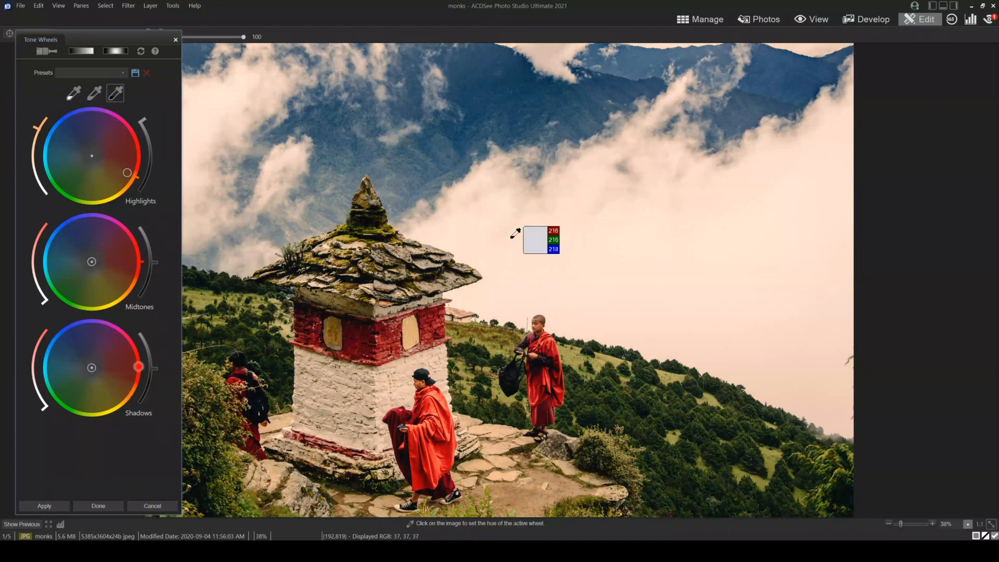
# - Tint the shadows green at maximum saturation on the shadows wheel
pyautogui.click(521, 248)
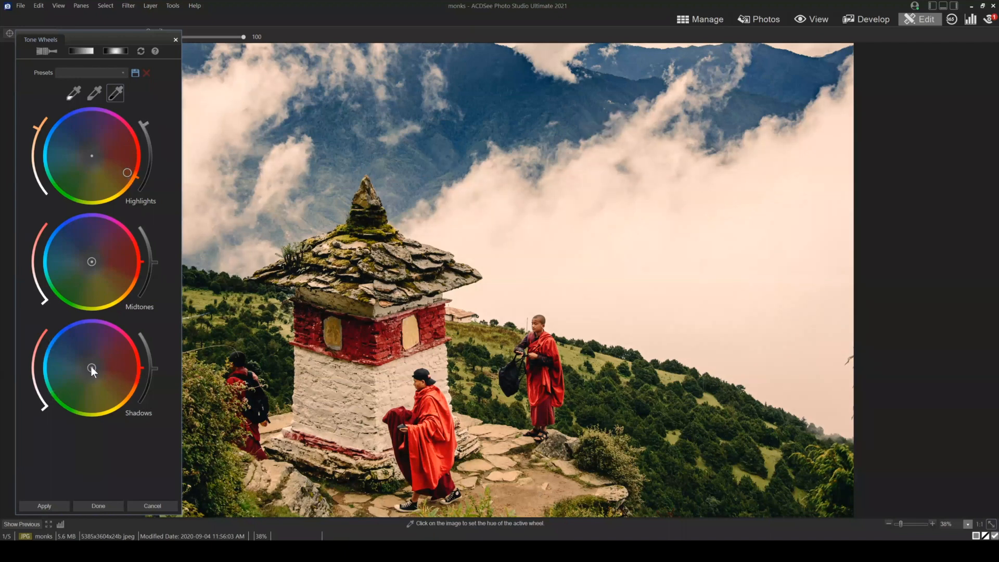
pyautogui.moveTo(91, 367); pyautogui.dragTo(68, 405)
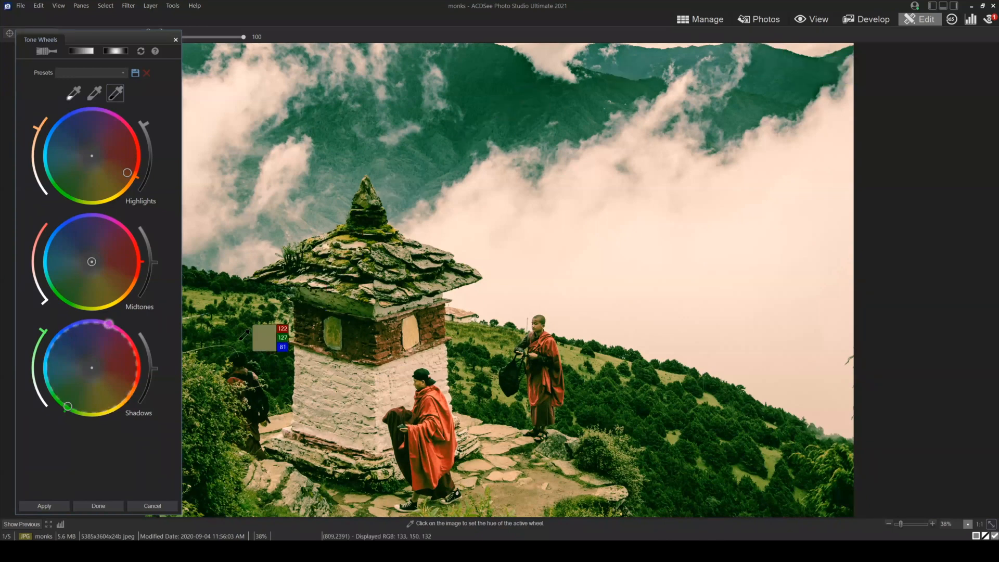
# - Tint the shadows blue and darken them slightly, and give the midtones a faint red tint
pyautogui.moveTo(68, 406)
pyautogui.mouseDown()
pyautogui.moveTo(80, 394)
pyautogui.moveTo(67, 346)
pyautogui.moveTo(74, 352)
pyautogui.moveTo(39, 362)
pyautogui.moveTo(38, 373)
pyautogui.mouseUp()
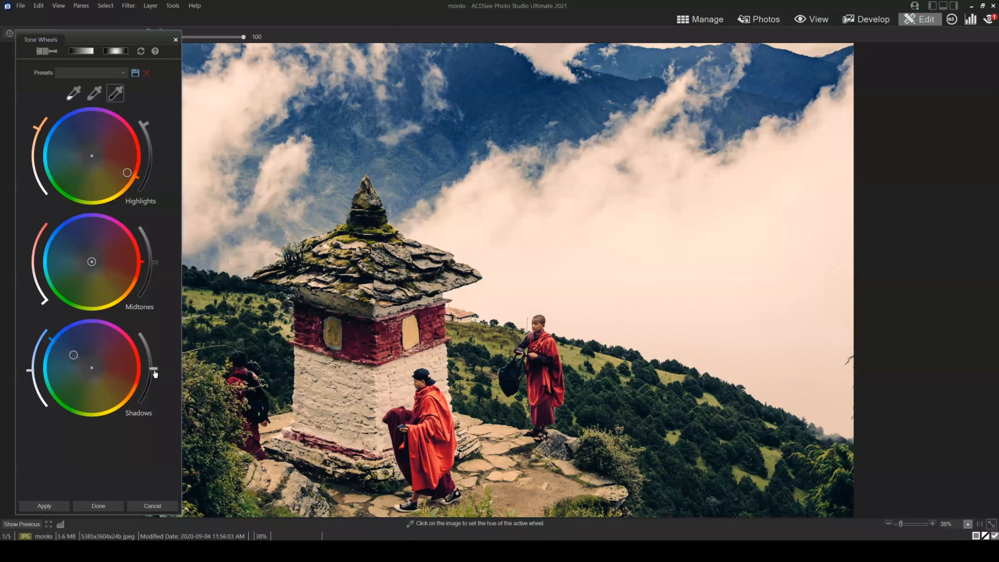
pyautogui.moveTo(155, 373)
pyautogui.mouseDown()
pyautogui.moveTo(151, 363)
pyautogui.moveTo(153, 385)
pyautogui.mouseUp()
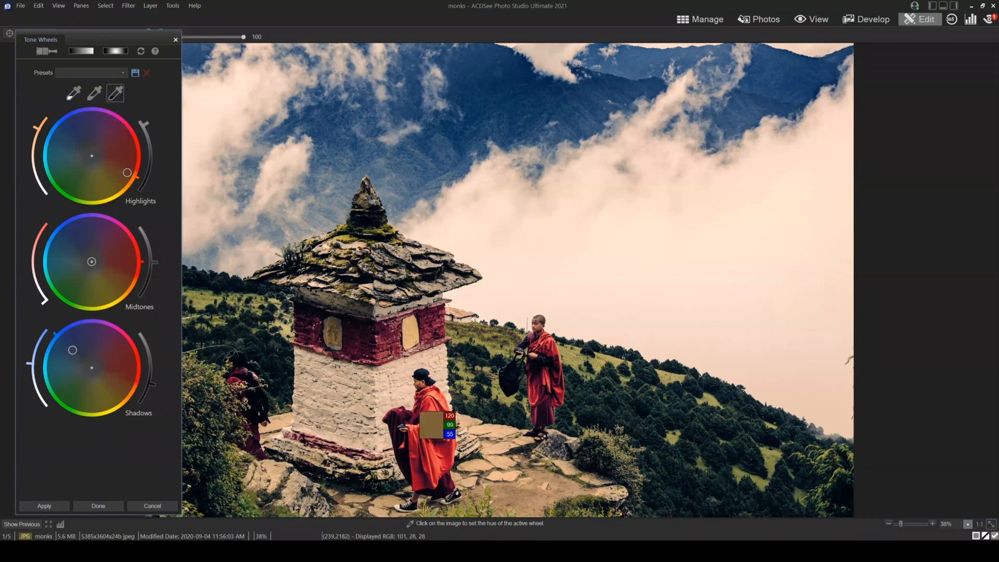
pyautogui.moveTo(93, 261); pyautogui.dragTo(101, 261)
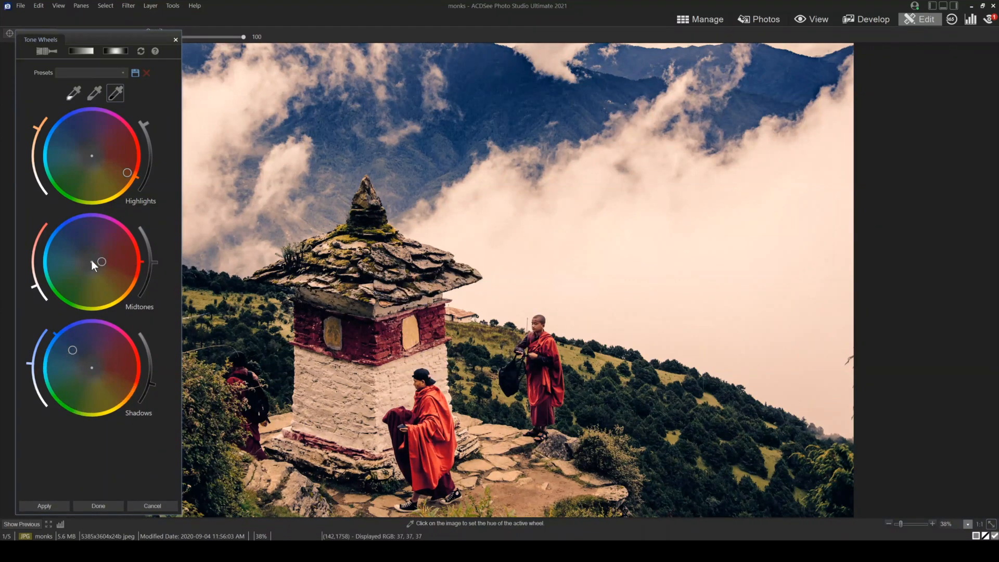
pyautogui.moveTo(92, 261)
pyautogui.mouseDown()
pyautogui.moveTo(122, 264)
pyautogui.moveTo(101, 262)
pyautogui.mouseUp()
pyautogui.moveTo(35, 288); pyautogui.dragTo(37, 296)
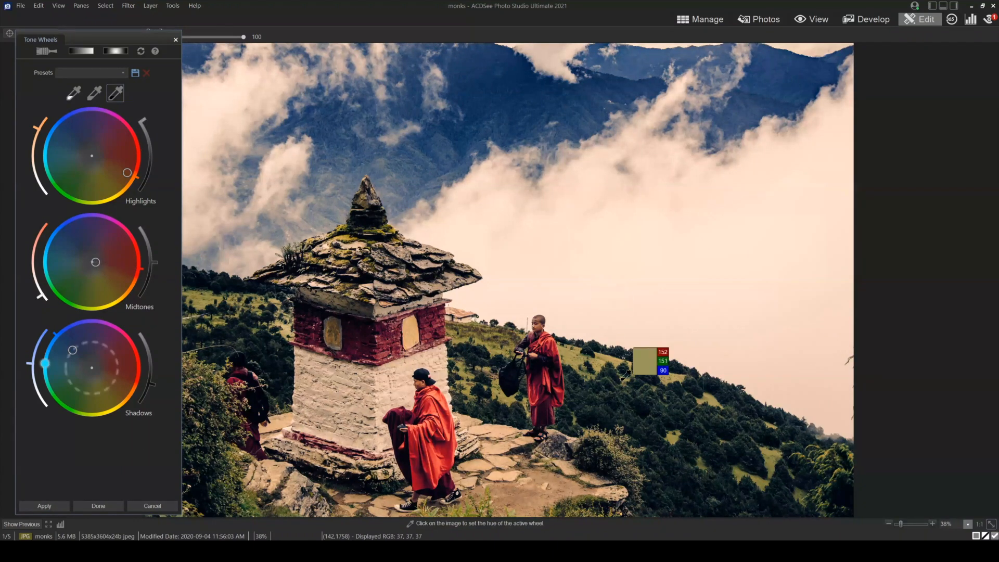
# - Shift the midtones' hue toward orange, and compare the toned monks photo with its previous state
pyautogui.click(26, 523)
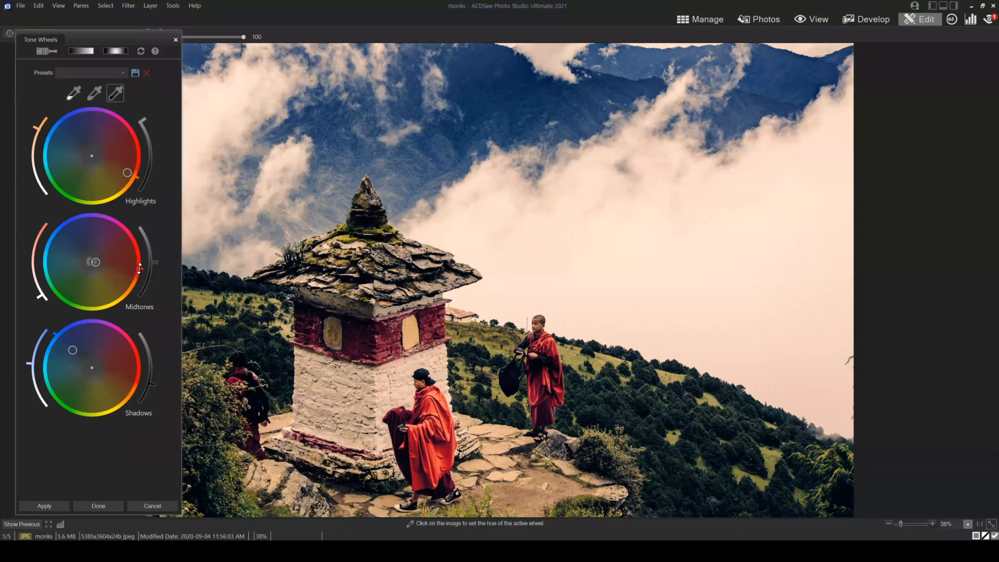
pyautogui.moveTo(134, 273); pyautogui.dragTo(127, 280)
pyautogui.click(27, 523)
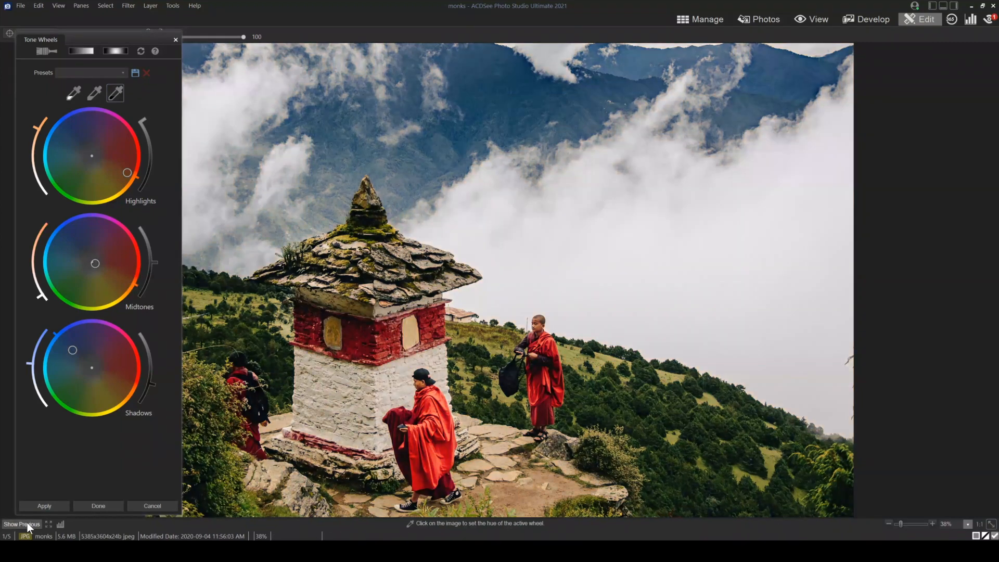
pyautogui.click(498, 311)
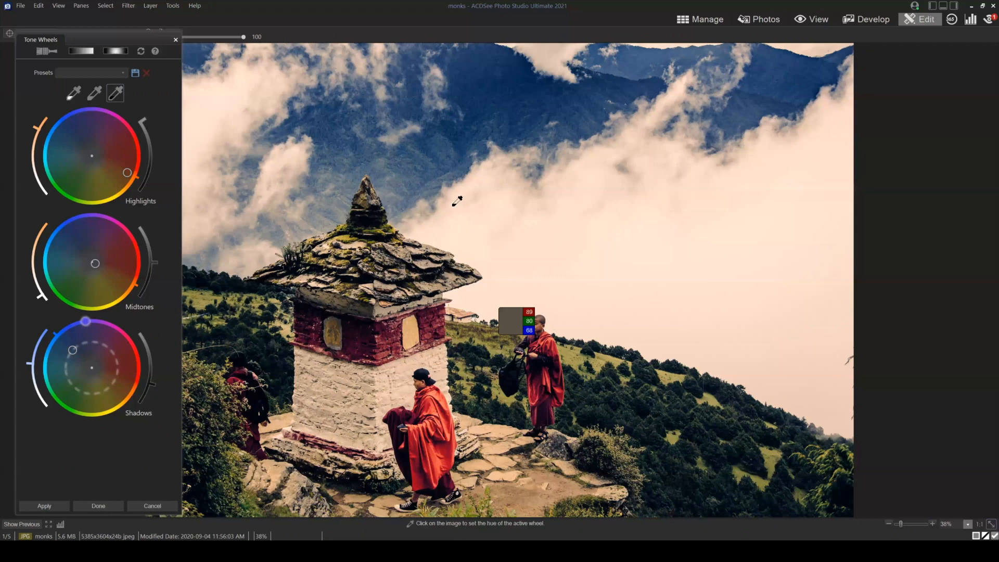
pyautogui.click(22, 524)
pyautogui.click(22, 525)
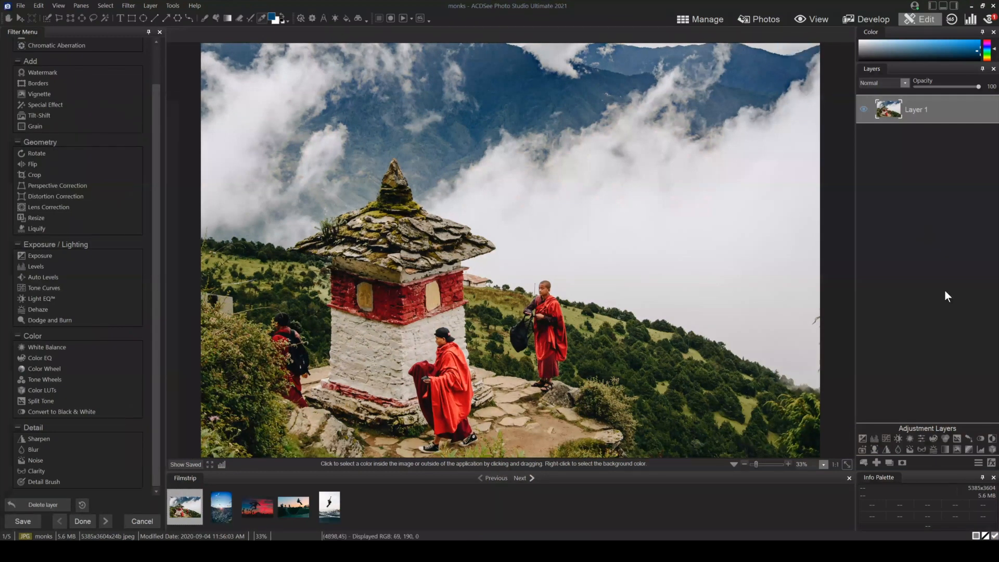
# - Discard the monks photo's changes, and open the portrait with the rust-coloured scarf from the Face Detection folder in Edit mode
pyautogui.click(699, 19)
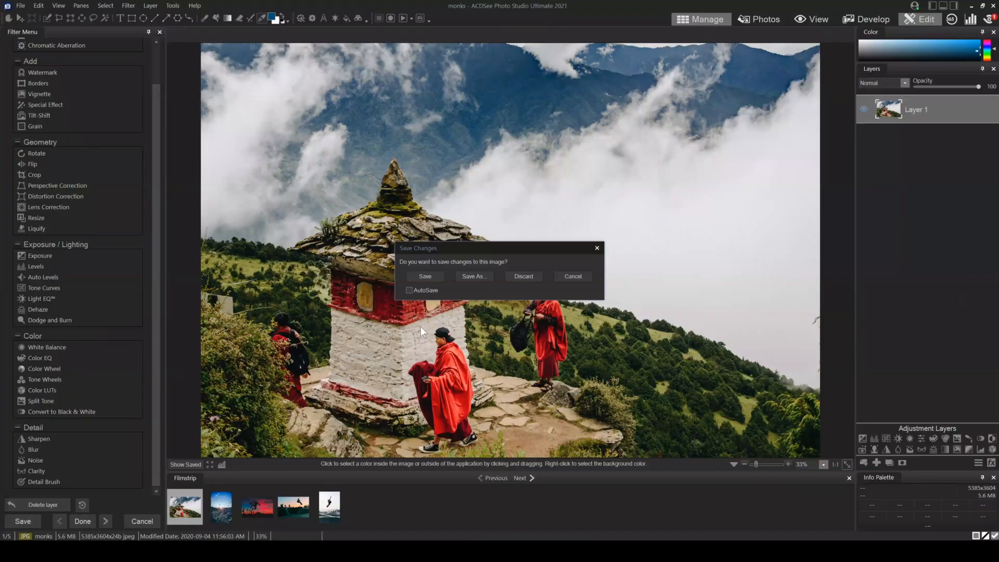
pyautogui.click(522, 276)
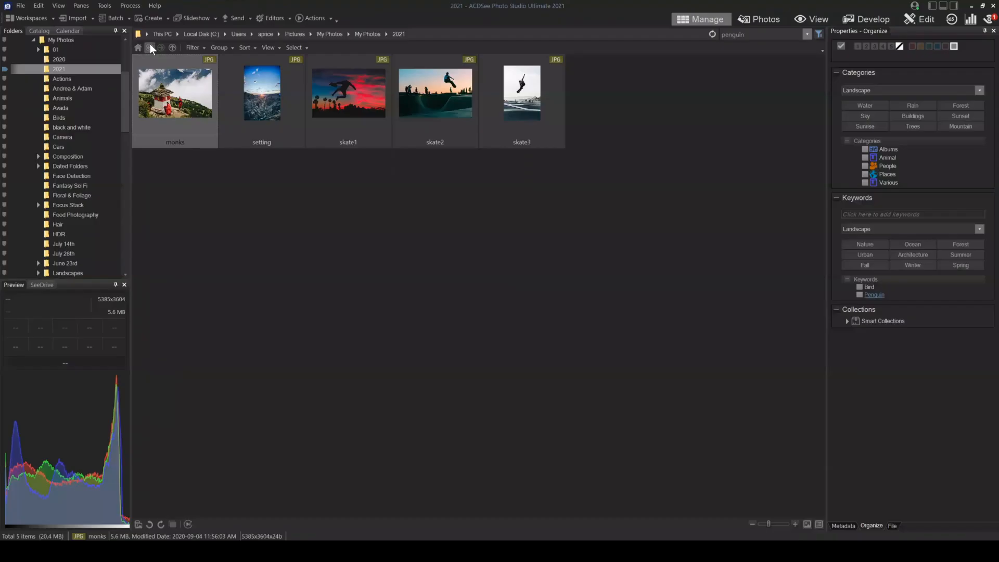
pyautogui.click(151, 47)
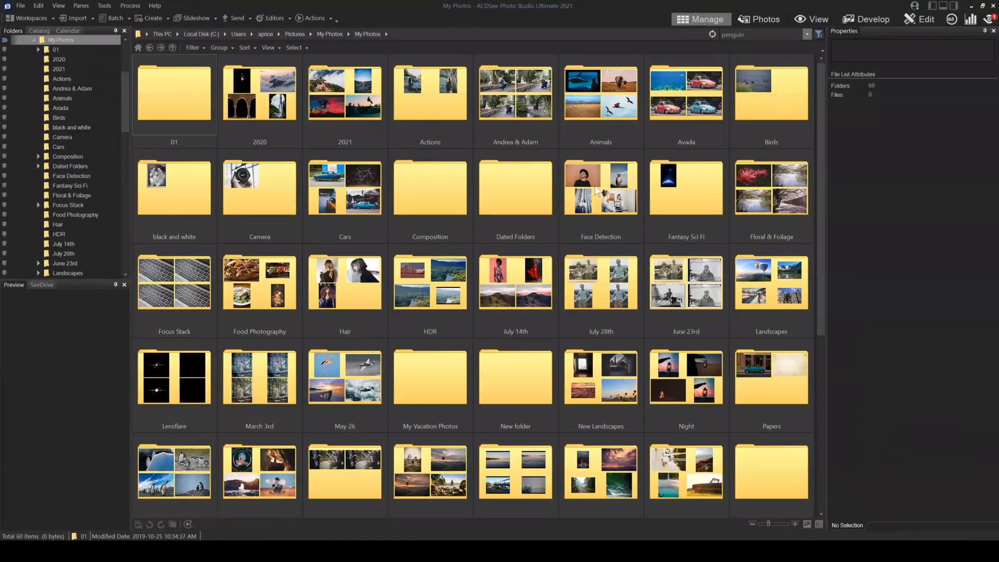
pyautogui.doubleClick(583, 191)
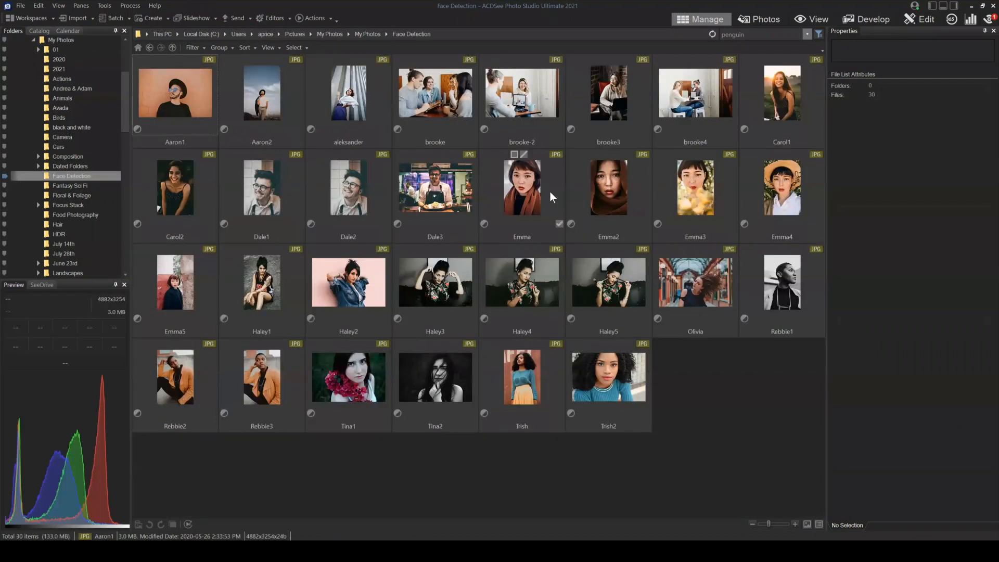
pyautogui.click(927, 19)
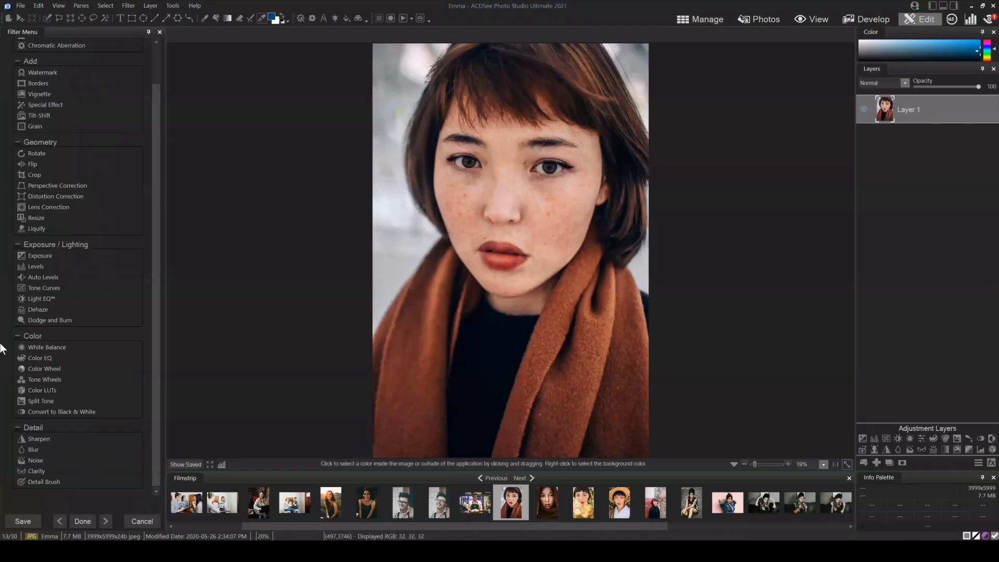
# - Switch to the seated portrait with the orange jacket and start Tone Wheels on it
pyautogui.click(49, 380)
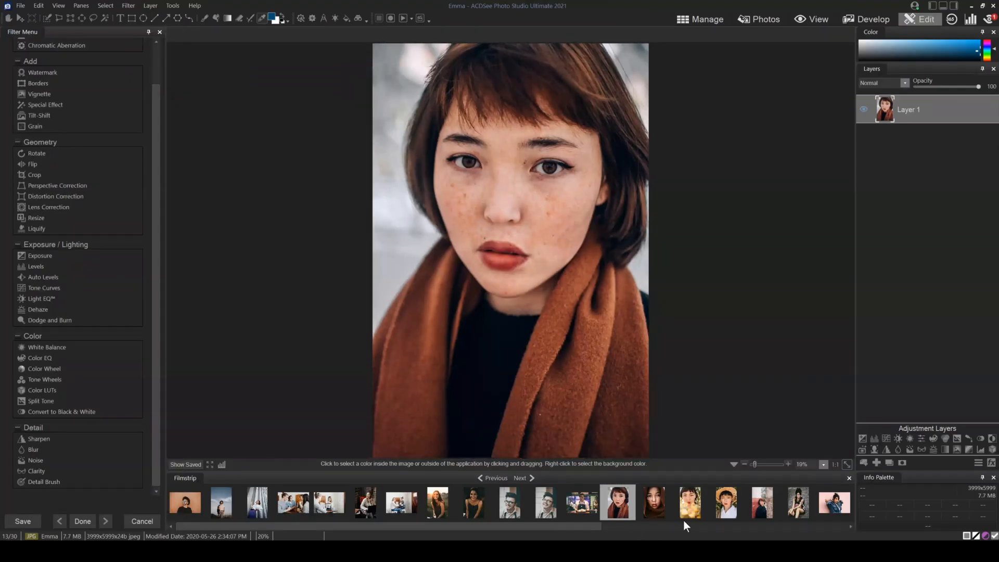
pyautogui.scroll(-5, 770, 520)
pyautogui.click(666, 499)
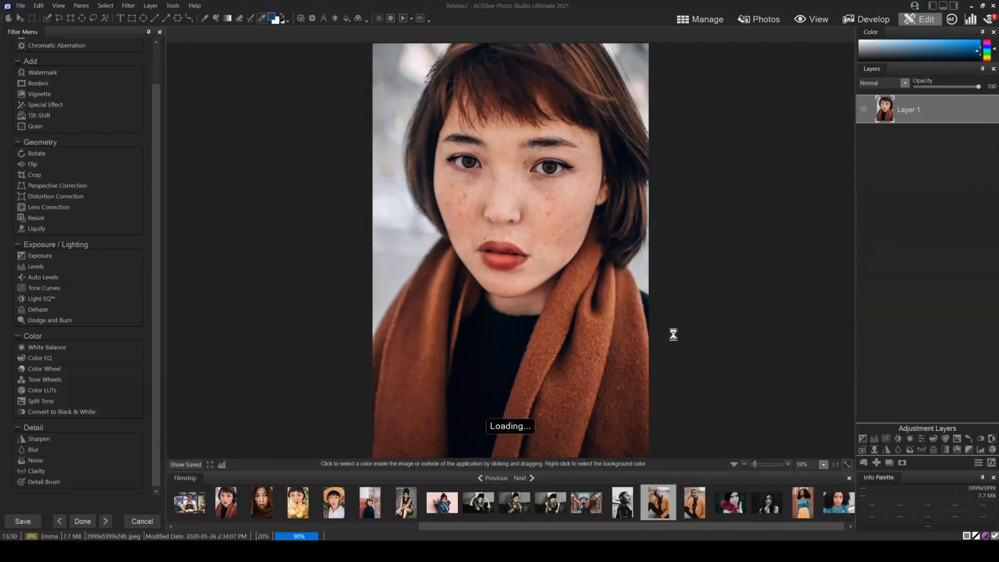
pyautogui.click(47, 383)
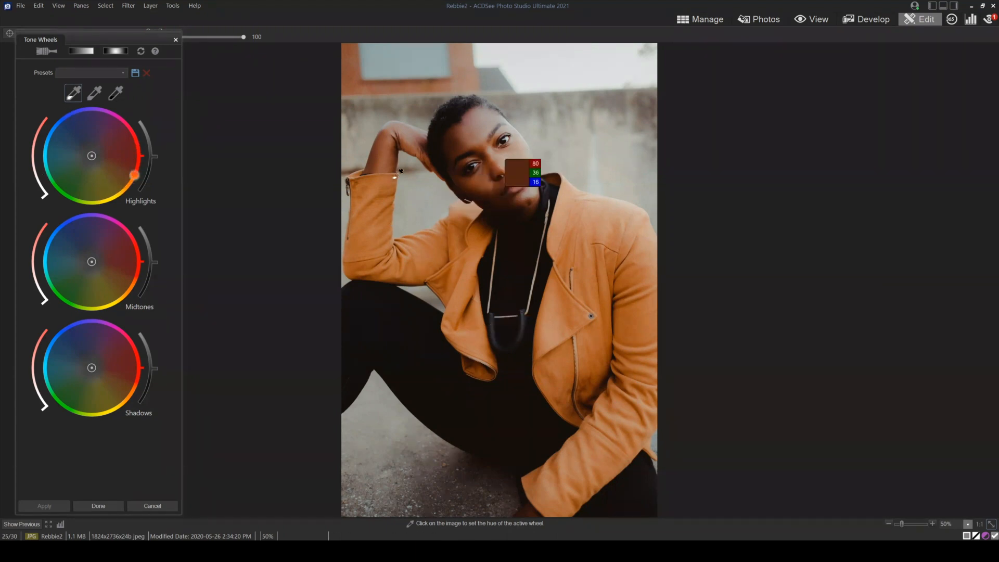
# - Try blue midtones, magenta shadows and strongly saturated orange highlights on the jacket portrait, and discard the Tone Wheels adjustments
pyautogui.moveTo(91, 261); pyautogui.dragTo(67, 247)
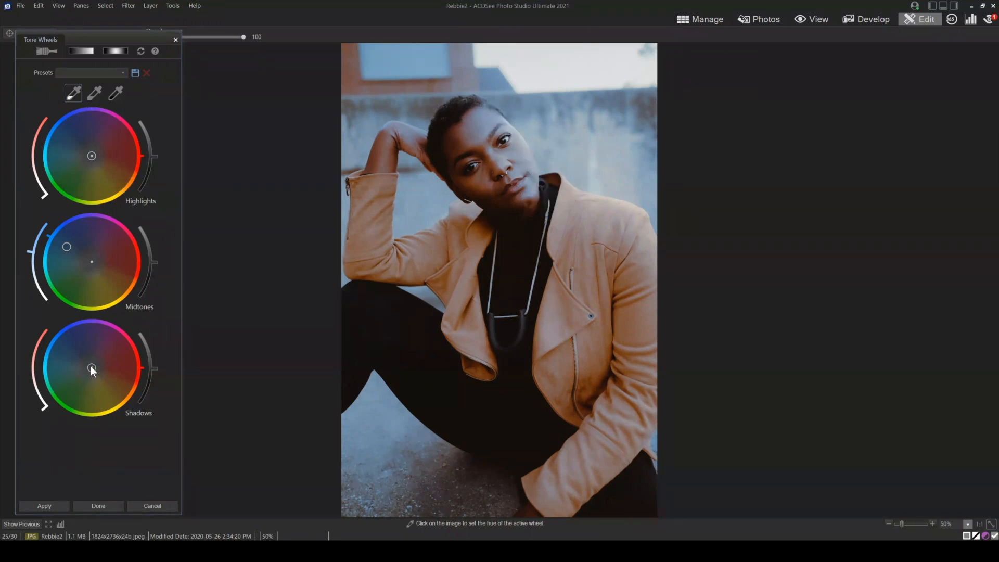
pyautogui.moveTo(91, 366); pyautogui.dragTo(107, 344)
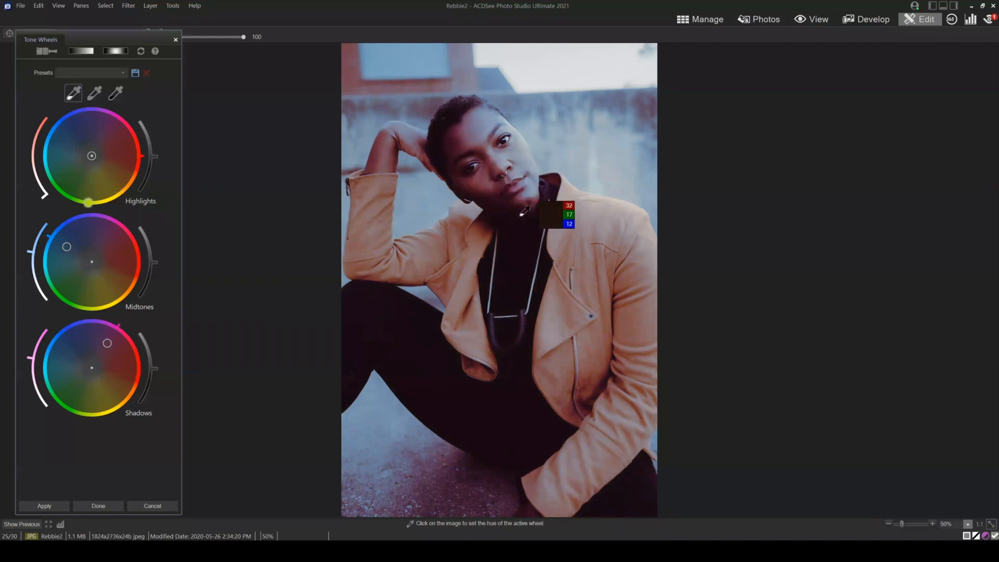
pyautogui.moveTo(92, 157)
pyautogui.mouseDown()
pyautogui.moveTo(80, 149)
pyautogui.moveTo(117, 162)
pyautogui.mouseUp()
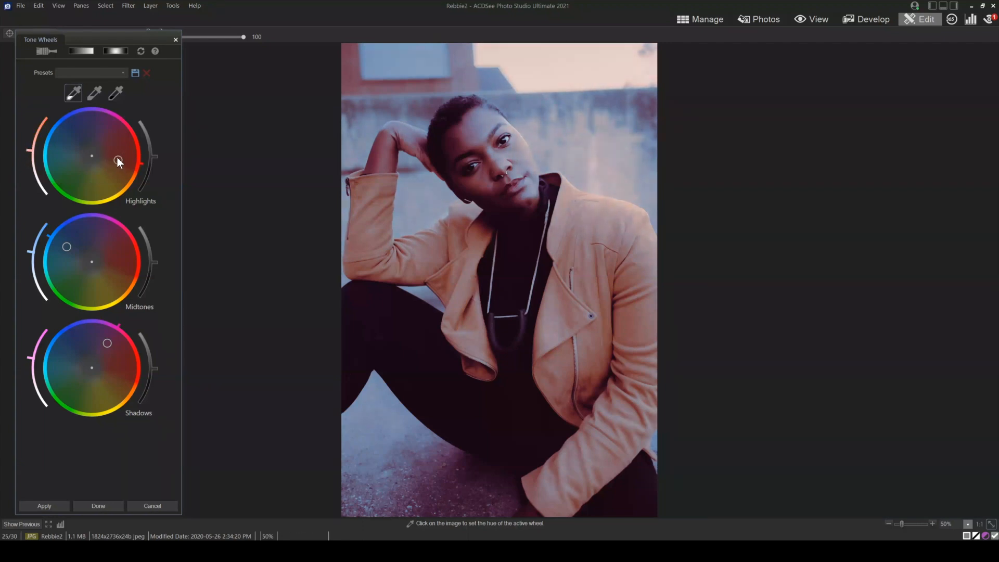
pyautogui.moveTo(118, 161)
pyautogui.mouseDown()
pyautogui.moveTo(103, 126)
pyautogui.moveTo(105, 163)
pyautogui.moveTo(110, 144)
pyautogui.moveTo(110, 161)
pyautogui.moveTo(143, 167)
pyautogui.moveTo(136, 170)
pyautogui.mouseUp()
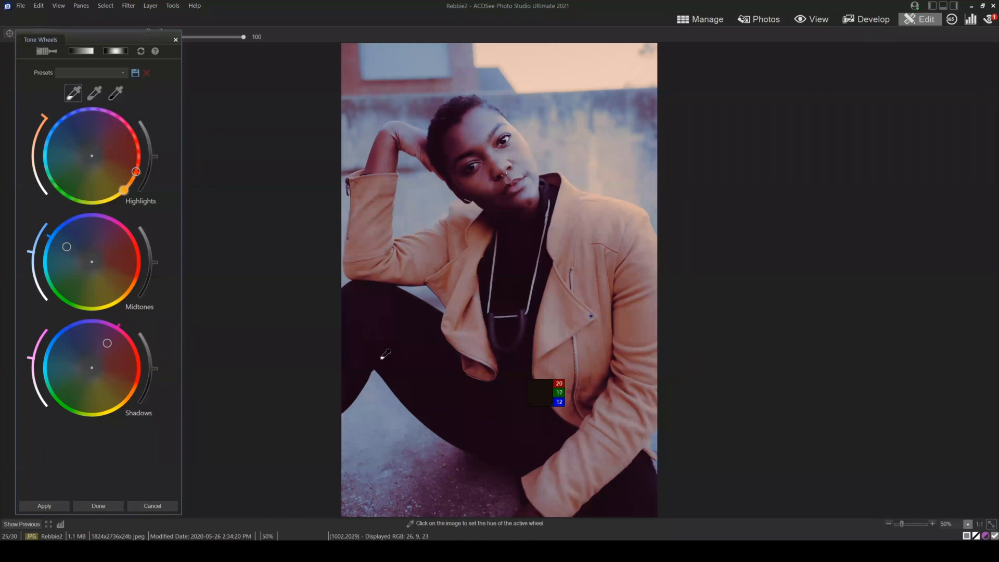
pyautogui.click(152, 505)
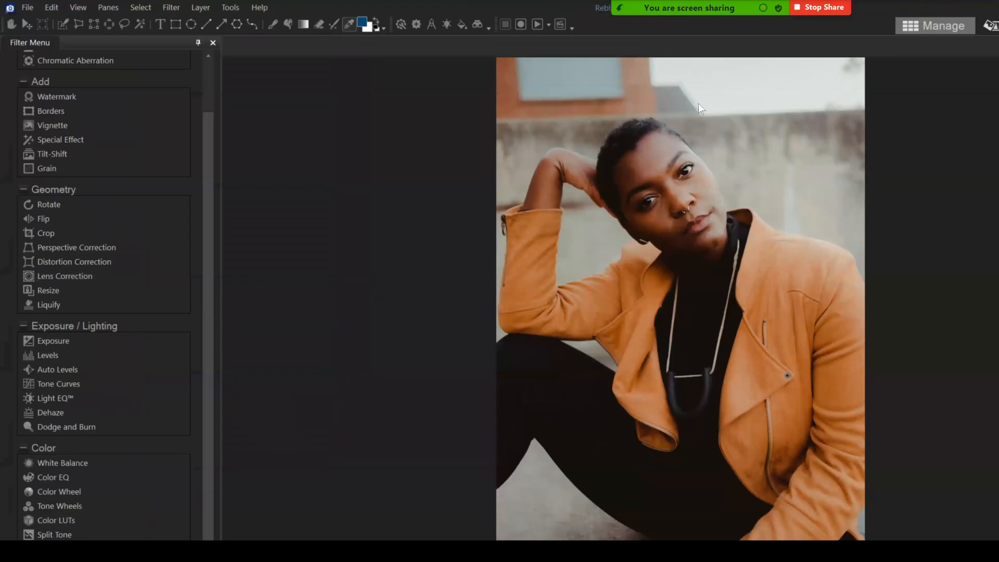
# - Return to Manage mode and open the My Photos subfolder between Actions and Animals
pyautogui.click(700, 21)
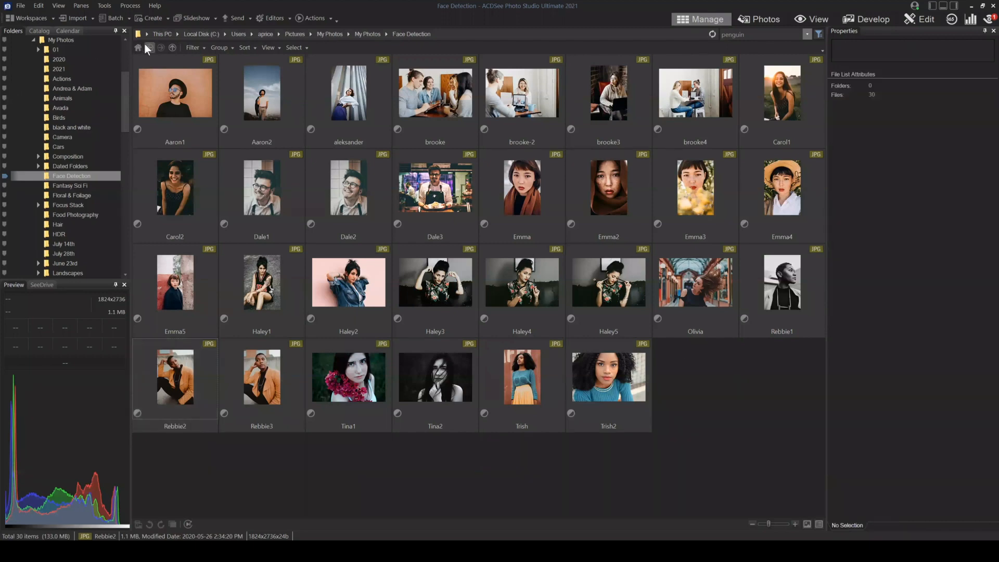
pyautogui.click(145, 45)
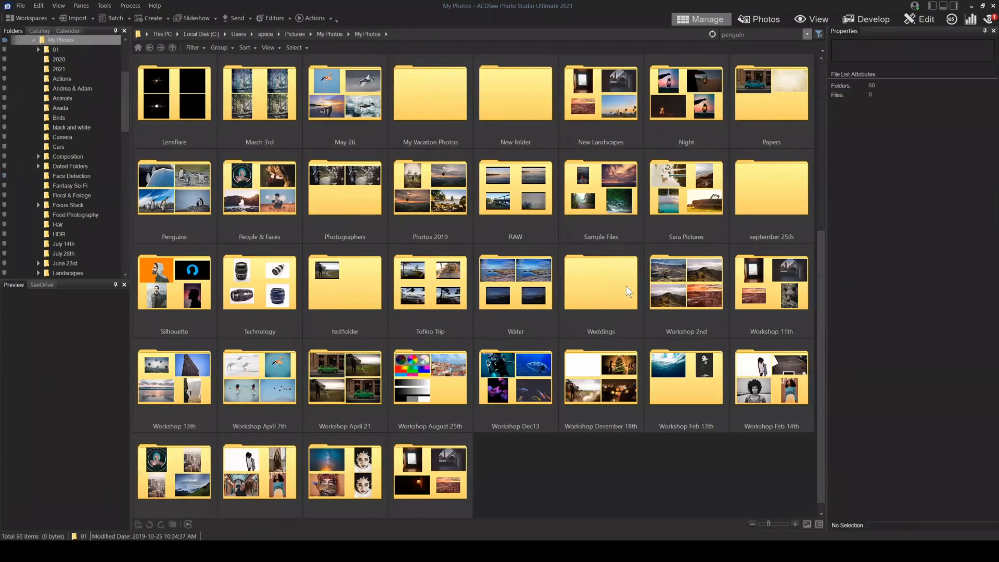
pyautogui.scroll(5, 512, 72)
pyautogui.doubleClick(534, 105)
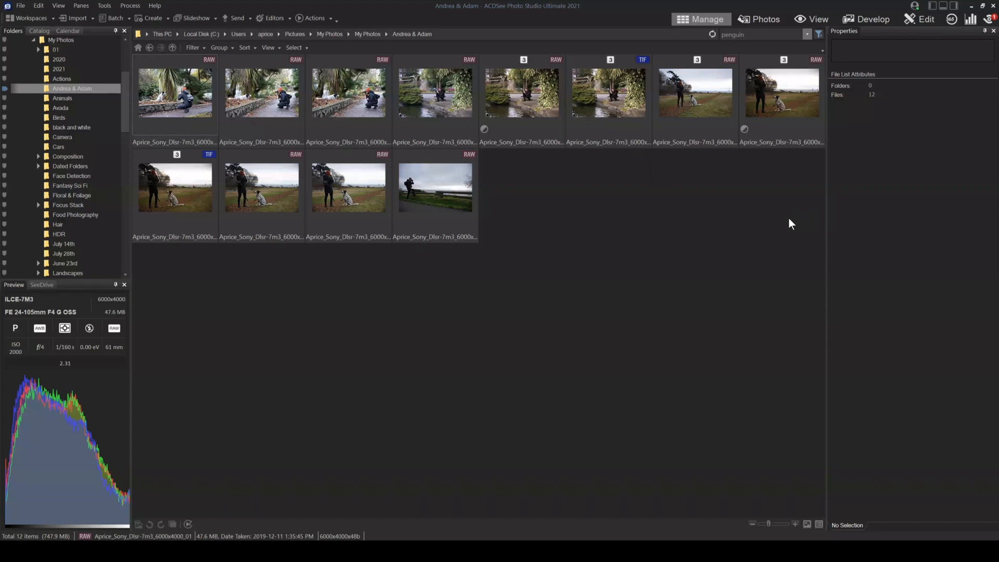
# - Batch rename all photos in the folder with the template "Title ##"
pyautogui.hotkey('ctrl', 'a')
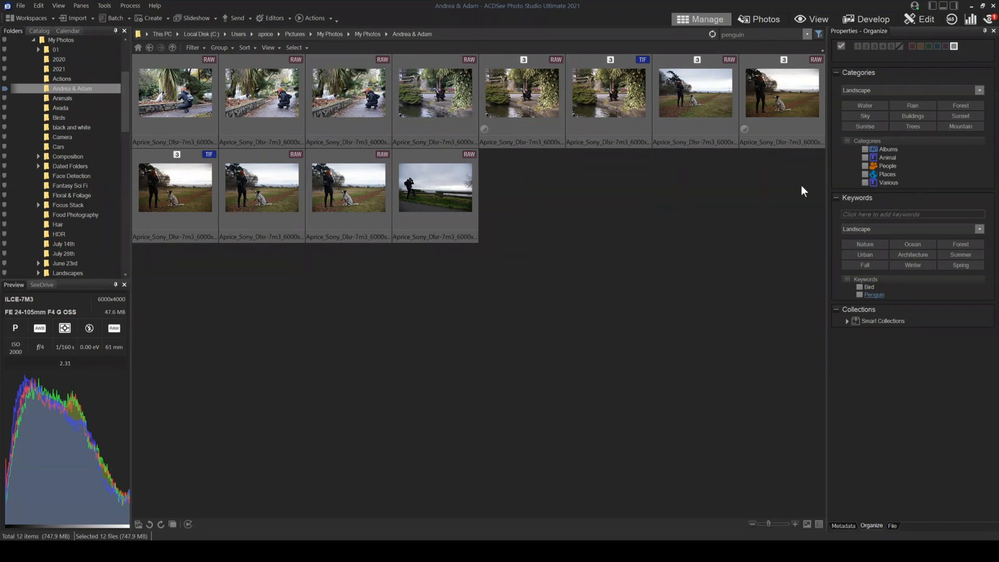
pyautogui.moveTo(795, 206); pyautogui.dragTo(147, 133)
pyautogui.click(117, 17)
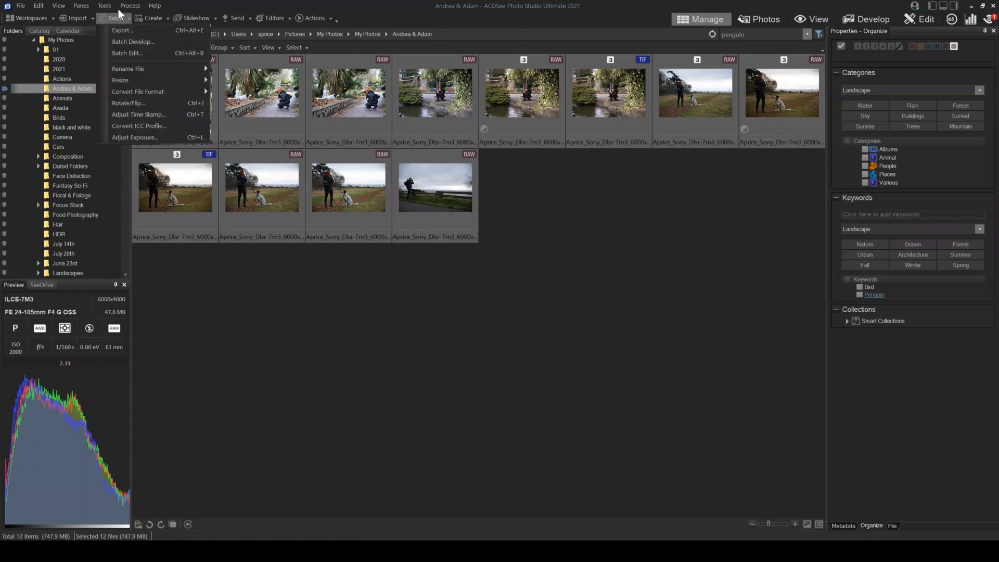
pyautogui.moveTo(198, 68)
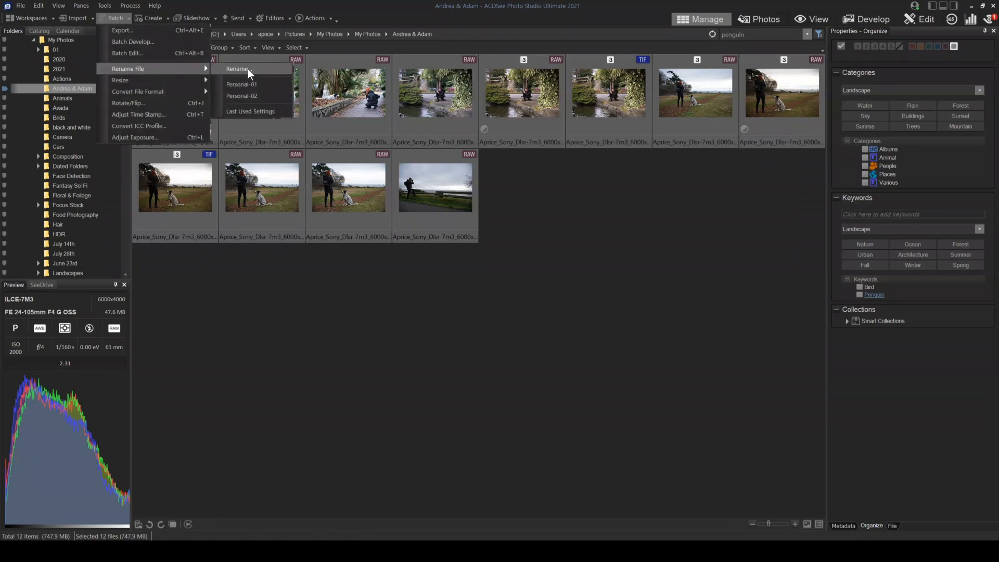
pyautogui.click(248, 69)
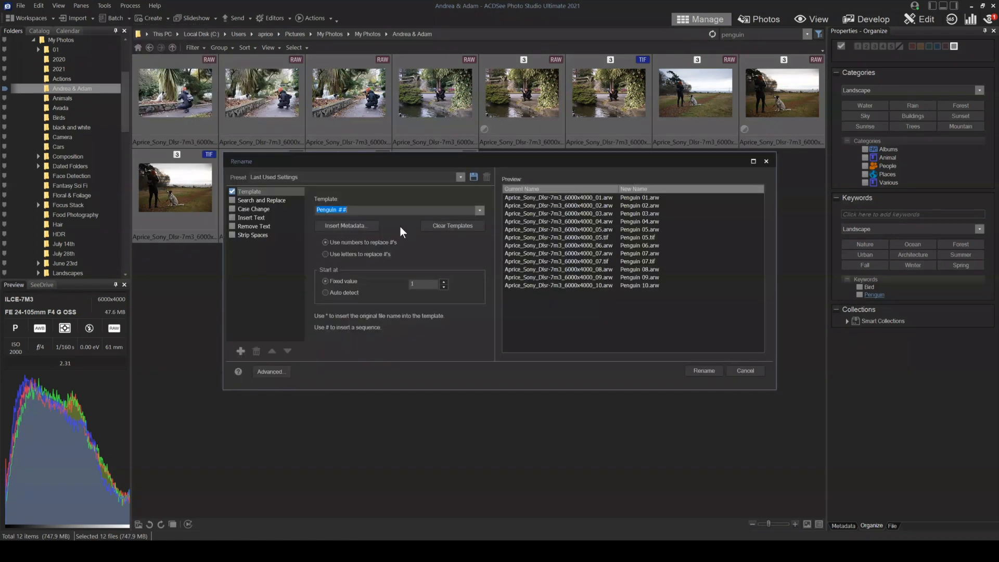
pyautogui.click(337, 210)
pyautogui.moveTo(337, 209); pyautogui.dragTo(273, 207)
pyautogui.write('Title')
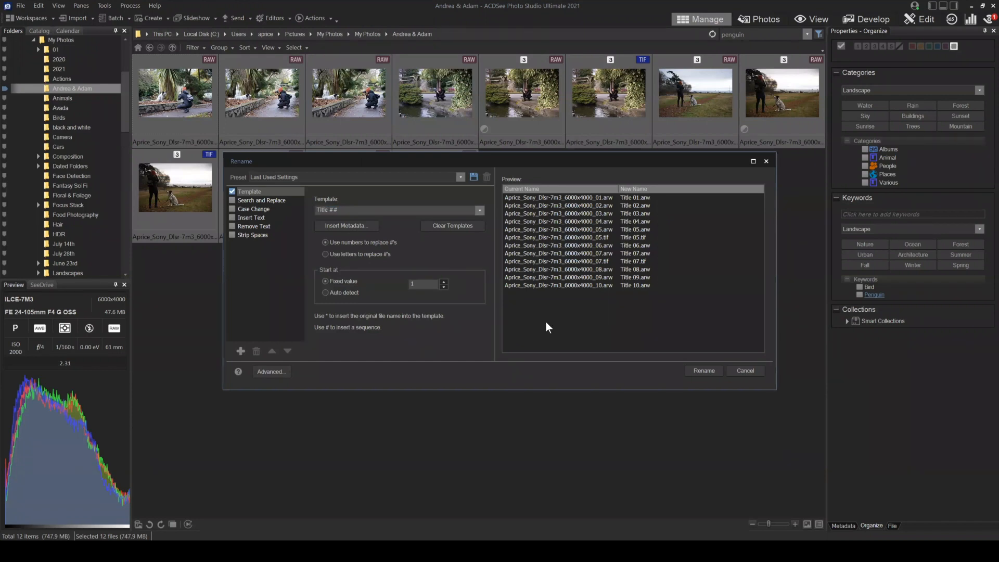
pyautogui.click(705, 370)
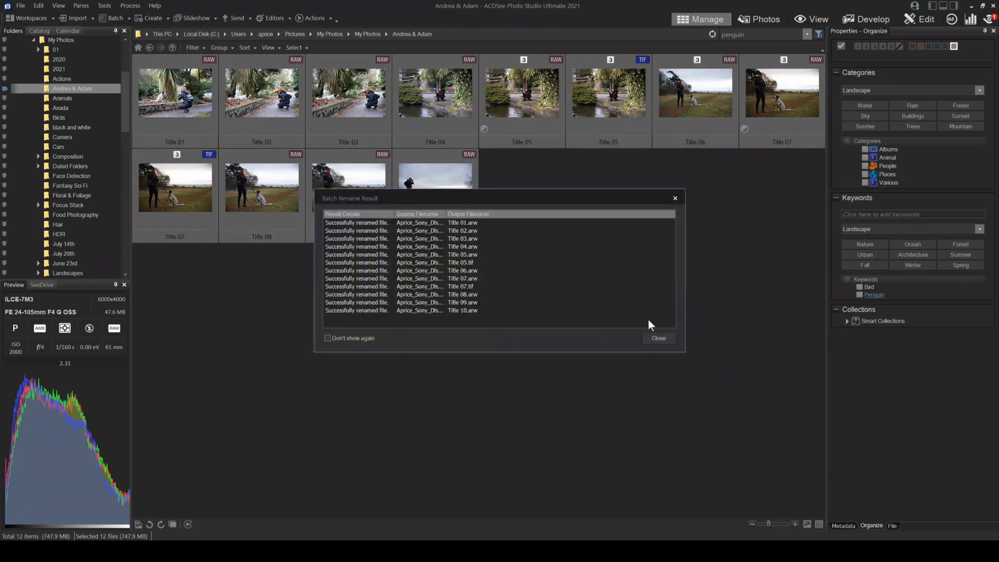
pyautogui.click(675, 197)
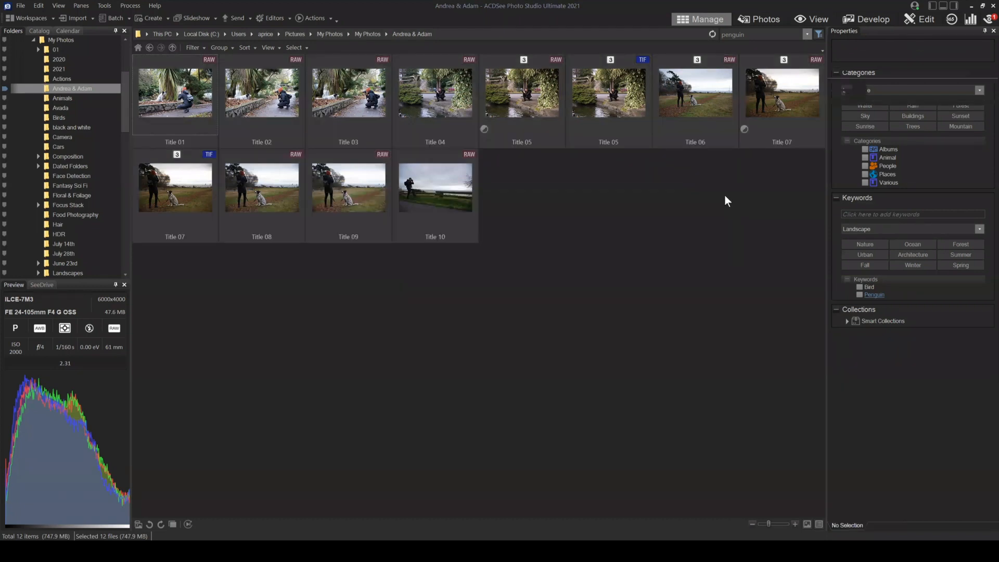
# - Select all photos in the folder and open the batch rename dialog for them
pyautogui.moveTo(786, 206); pyautogui.dragTo(178, 97)
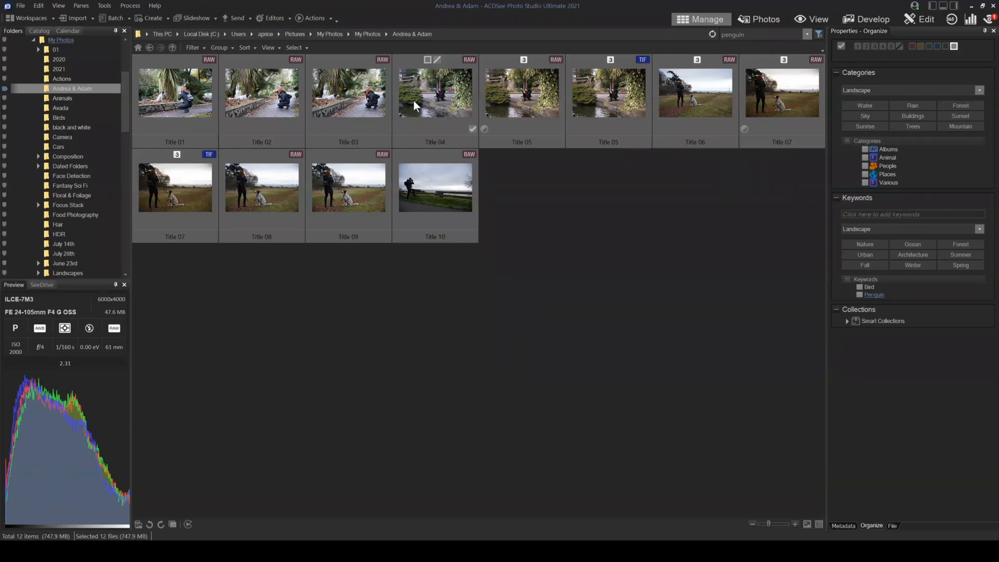
pyautogui.moveTo(794, 203); pyautogui.dragTo(178, 93)
pyautogui.click(118, 18)
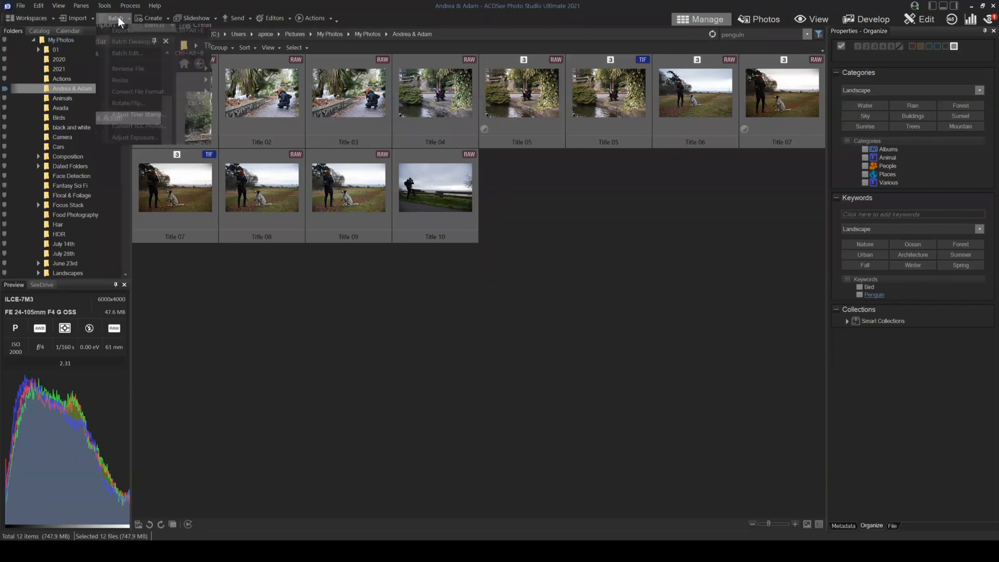
pyautogui.click(117, 15)
pyautogui.click(115, 13)
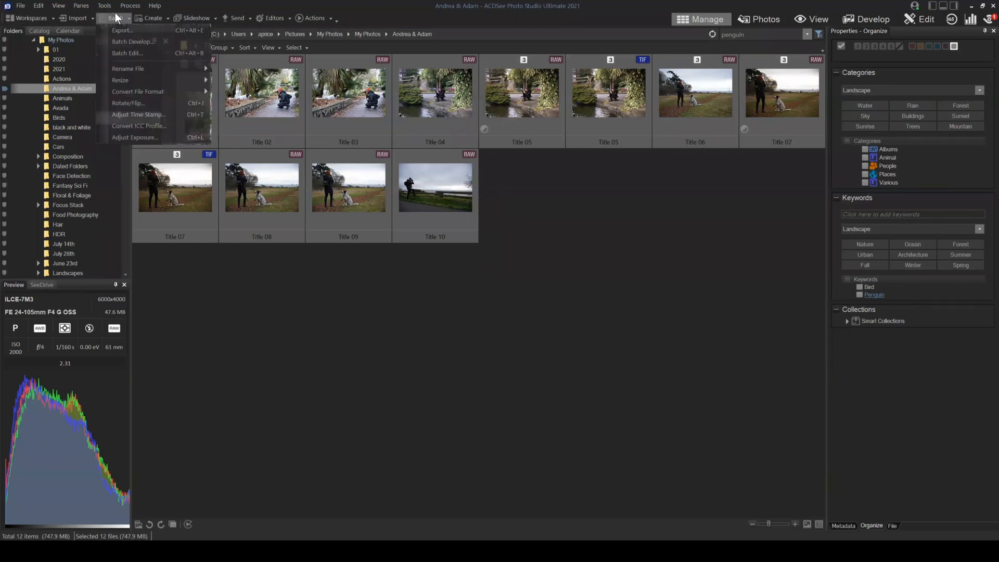
pyautogui.moveTo(132, 68)
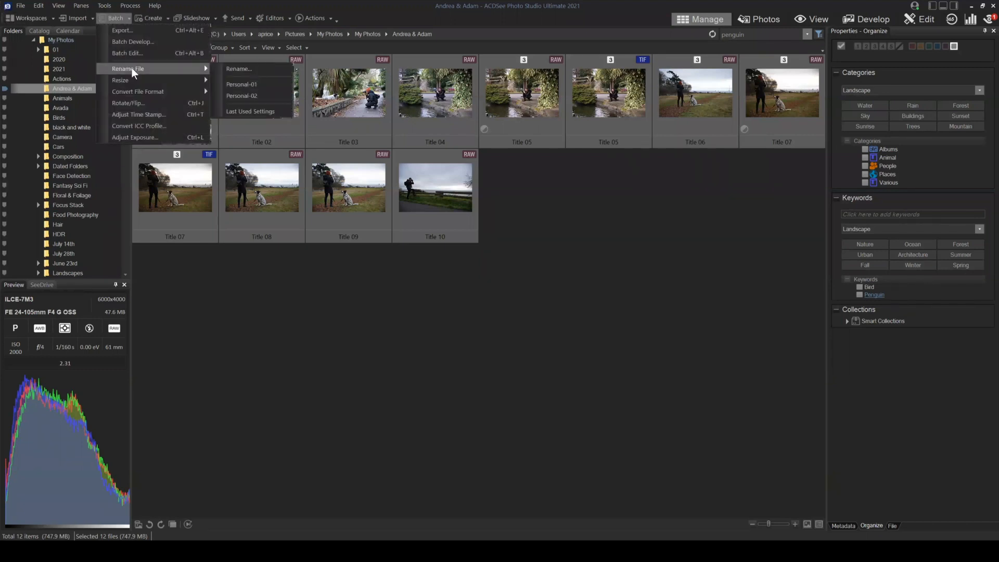
pyautogui.click(258, 68)
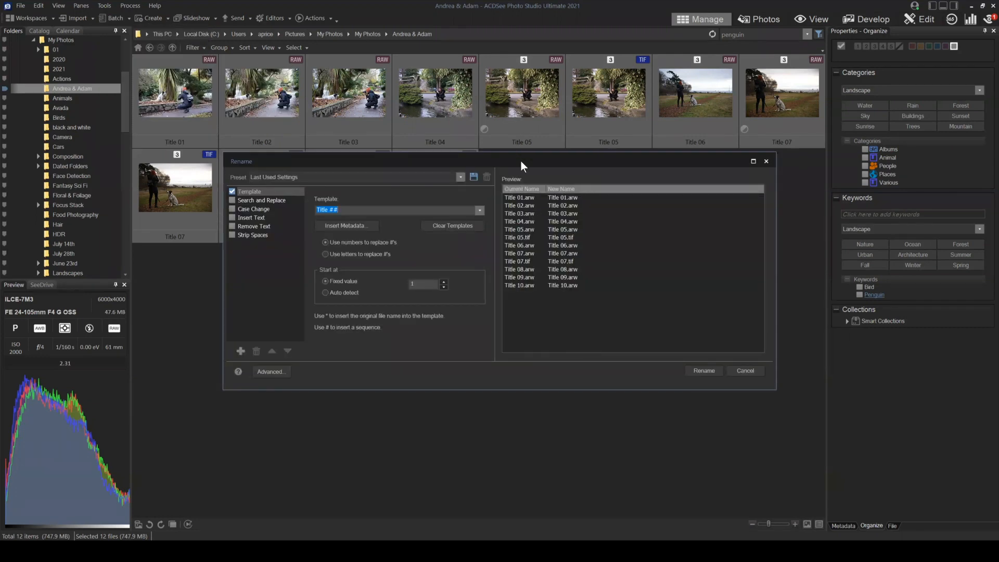
pyautogui.moveTo(520, 161); pyautogui.dragTo(547, 133)
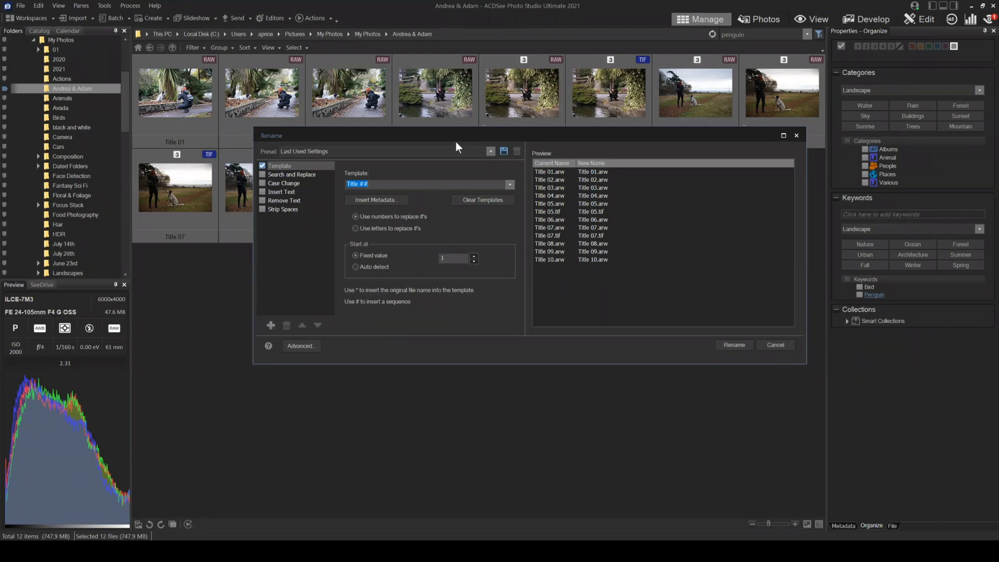
pyautogui.moveTo(463, 142); pyautogui.dragTo(457, 158)
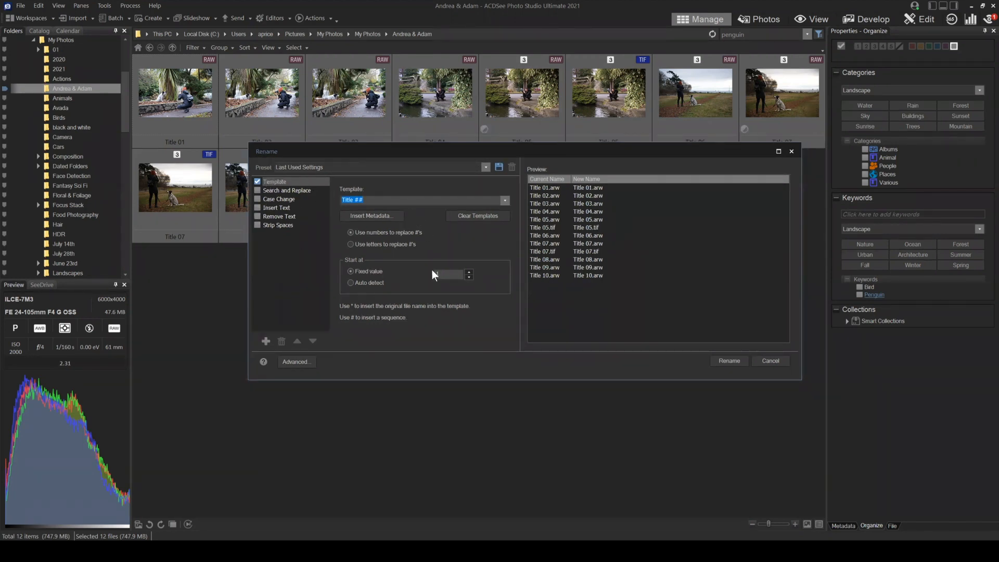
# - Replace "Title" in the rename template with the photographer's short name and extend the number sequence to ###
pyautogui.click(354, 199)
pyautogui.moveTo(353, 199); pyautogui.dragTo(338, 200)
pyautogui.moveTo(404, 155); pyautogui.dragTo(442, 161)
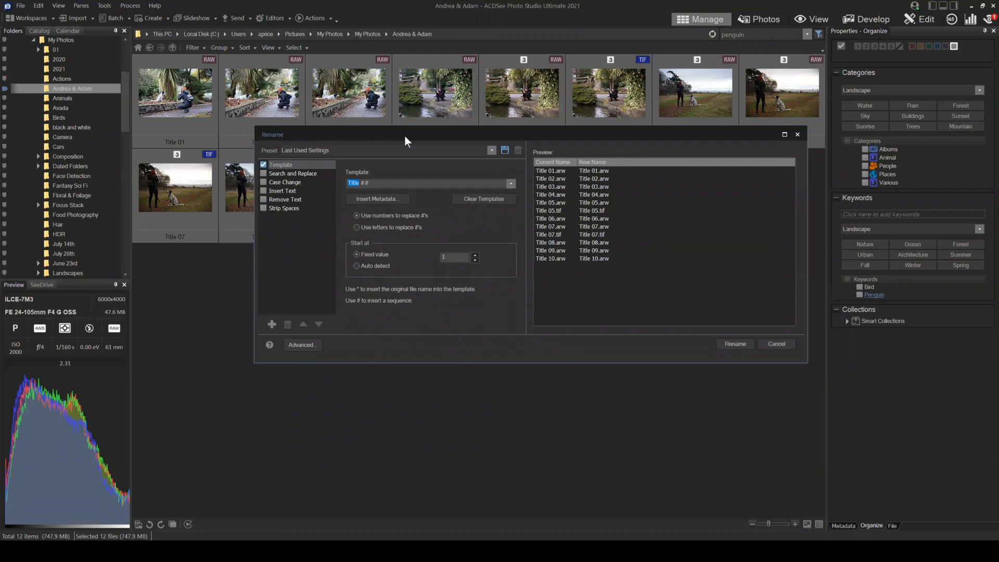
pyautogui.write('AdamP')
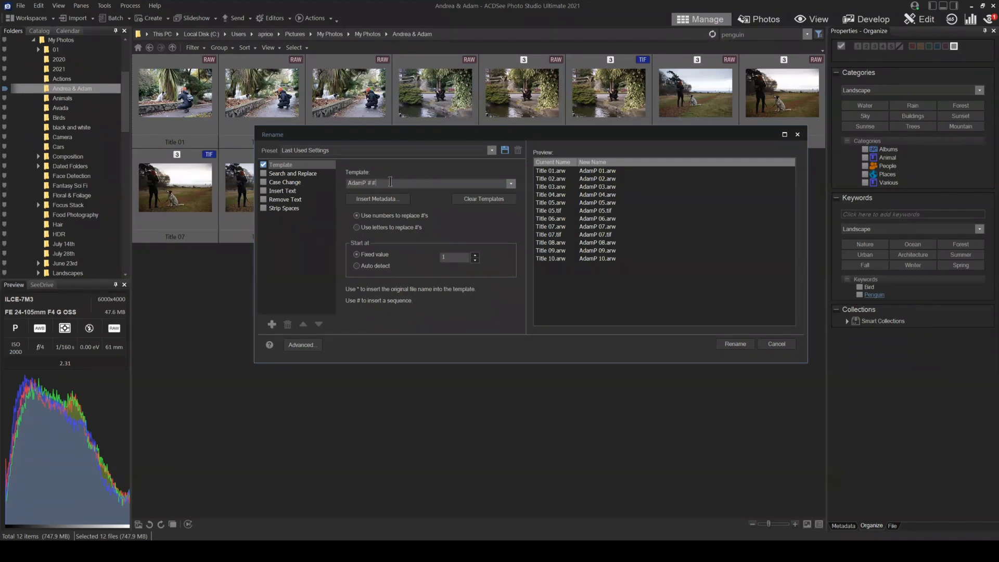
pyautogui.write('#')
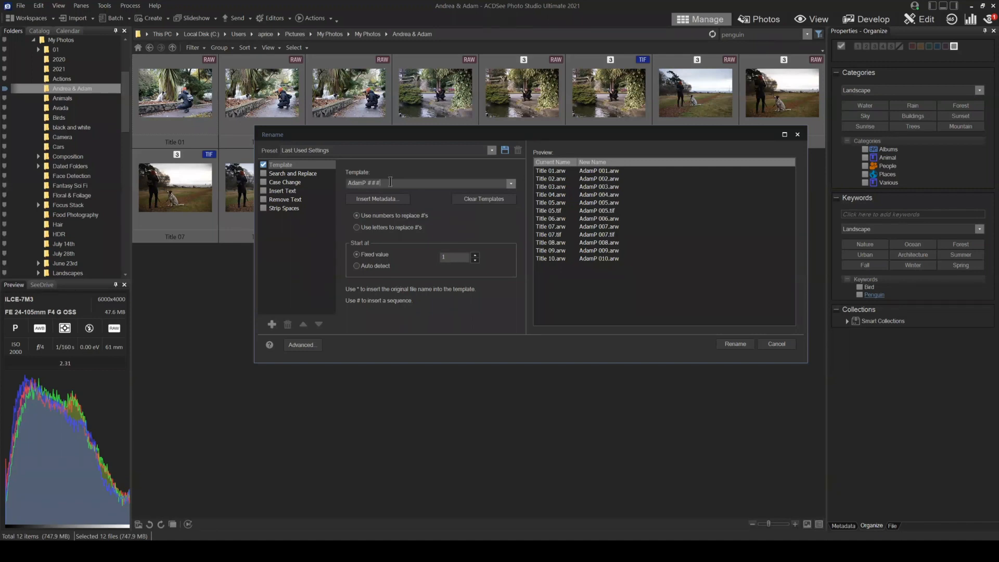
# - Try a four-digit sequence, ####, in the rename template and return it to ###
pyautogui.moveTo(387, 182); pyautogui.dragTo(369, 183)
pyautogui.doubleClick(372, 183)
pyautogui.click(395, 186)
pyautogui.write('#')
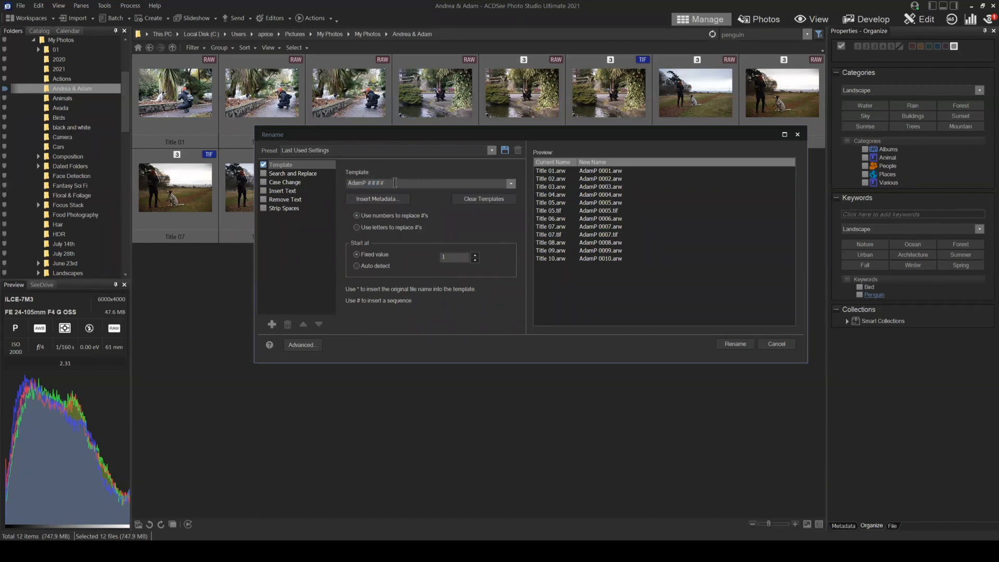
pyautogui.press('BackSpace')
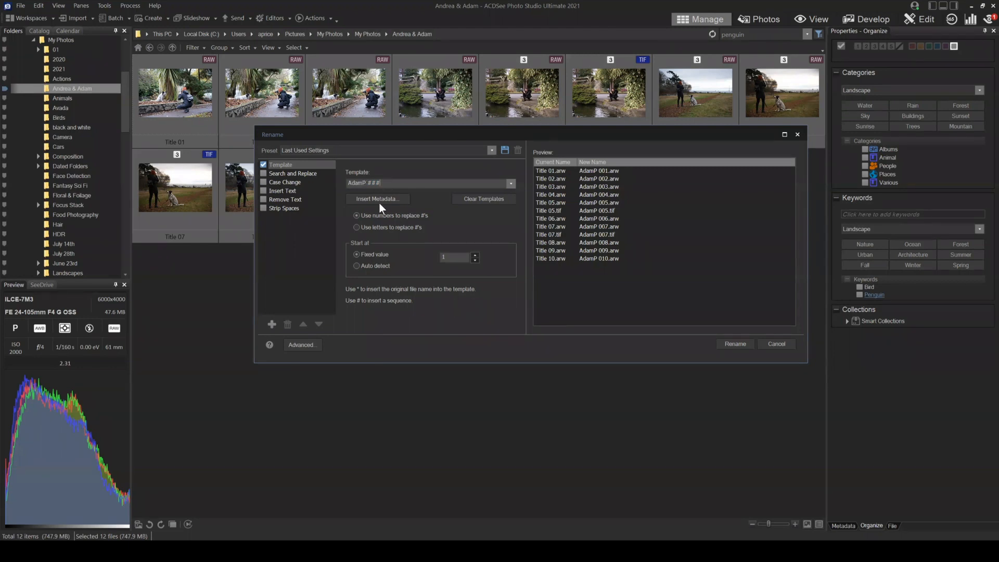
# - Start inserting metadata before ### in the rename template and browse the File Properties and Image Attributes groups
pyautogui.moveTo(389, 184); pyautogui.dragTo(335, 181)
pyautogui.click(414, 183)
pyautogui.click(367, 183)
pyautogui.click(386, 201)
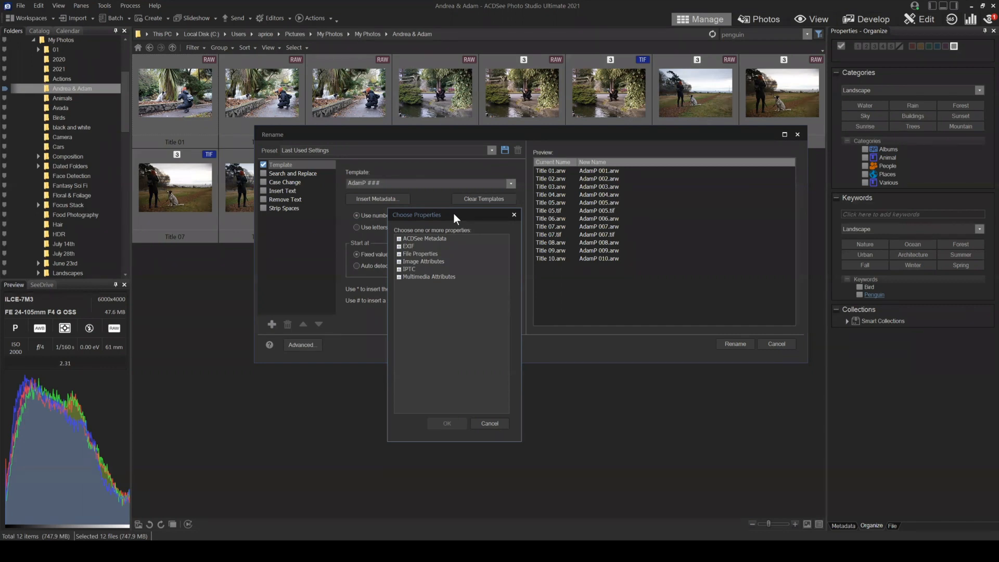
pyautogui.moveTo(454, 214); pyautogui.dragTo(478, 218)
pyautogui.click(423, 258)
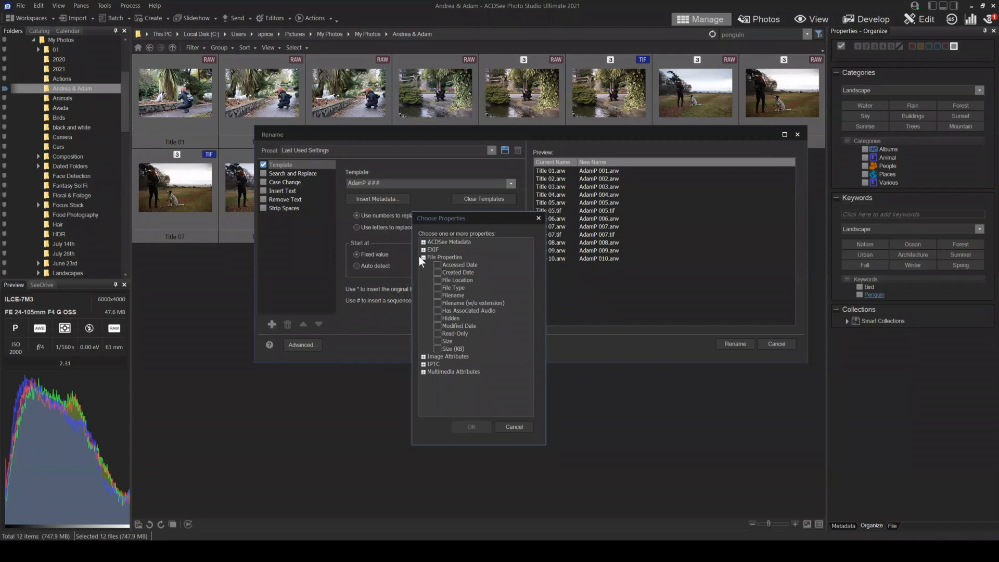
pyautogui.click(424, 257)
pyautogui.click(423, 265)
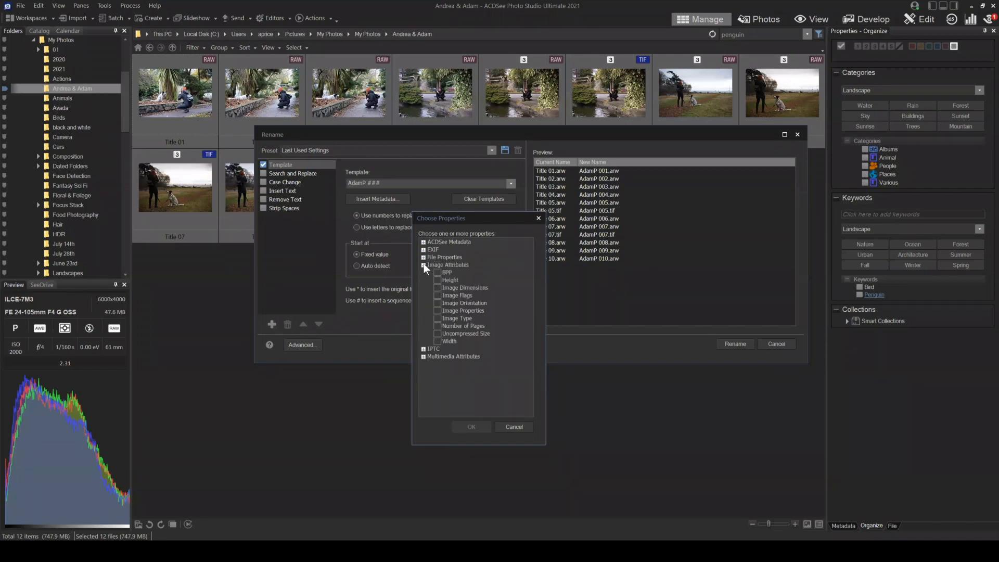
pyautogui.click(423, 265)
# - Choose the Make and Model properties from the EXIF Camera Info group
pyautogui.click(423, 250)
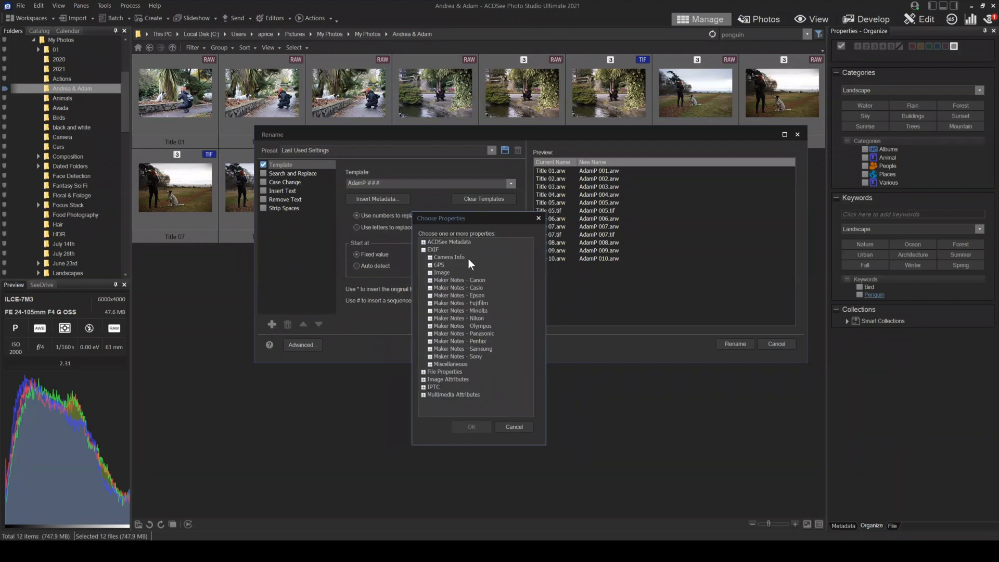
pyautogui.click(430, 259)
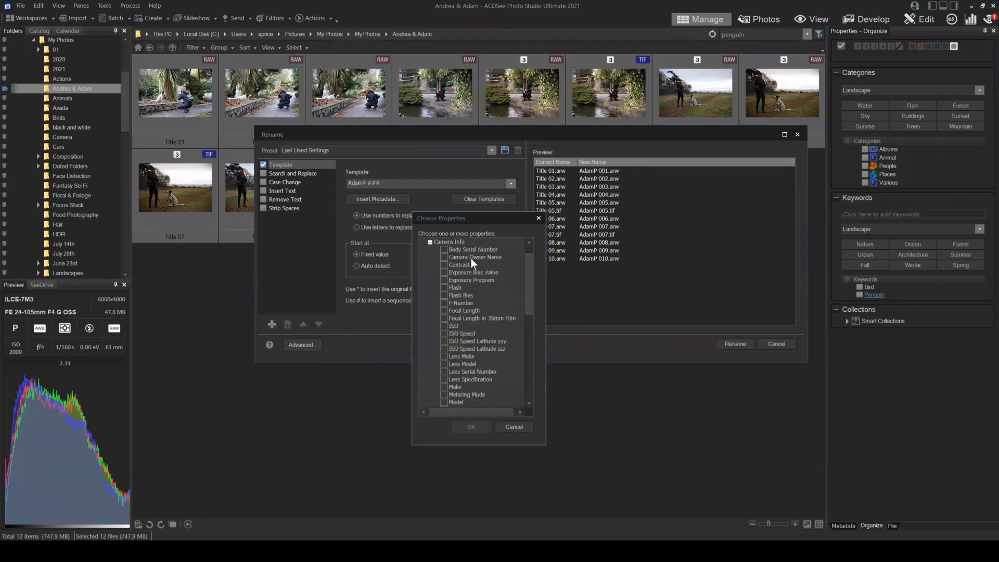
pyautogui.scroll(-3, 486, 269)
pyautogui.scroll(-2, 495, 273)
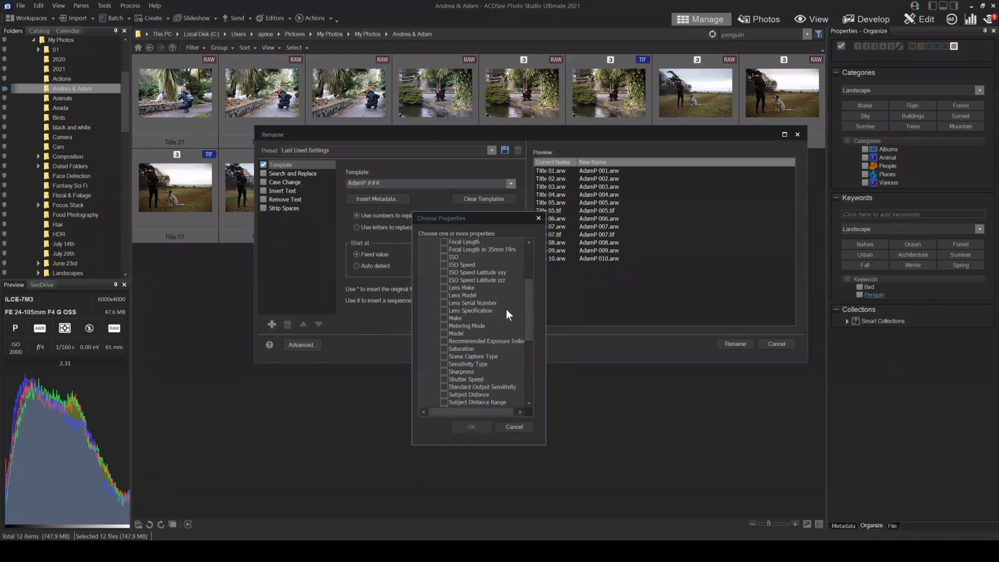
pyautogui.click(444, 318)
pyautogui.scroll(4, 460, 305)
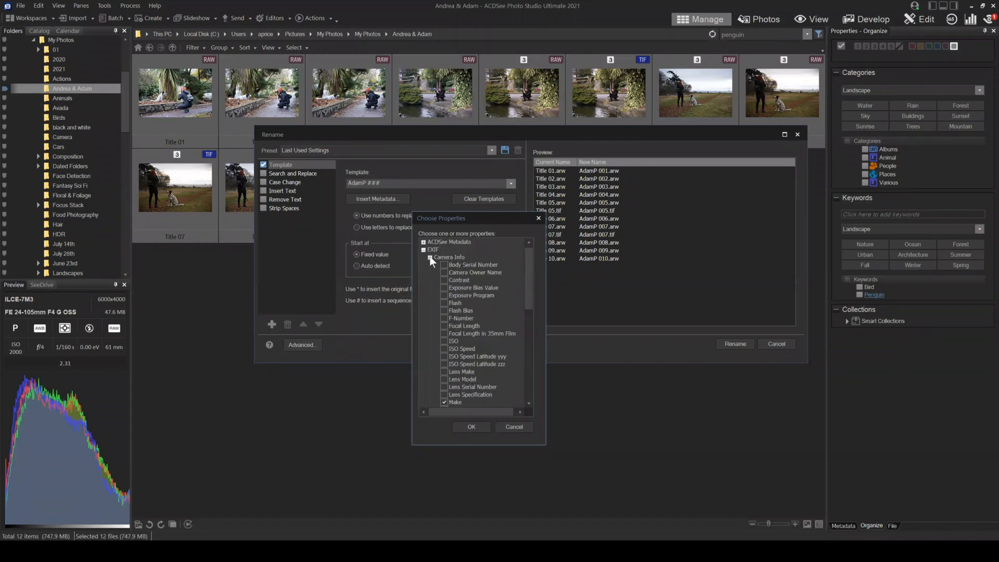
pyautogui.click(430, 257)
pyautogui.click(425, 250)
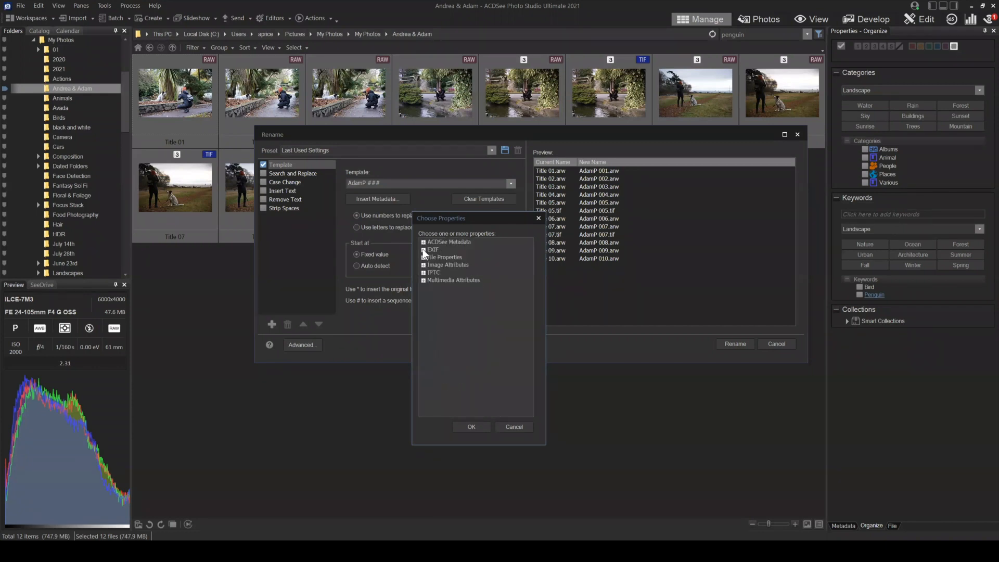
# - Add the Modified Date file property and insert the chosen properties into the rename template
pyautogui.click(425, 251)
pyautogui.click(424, 251)
pyautogui.click(424, 250)
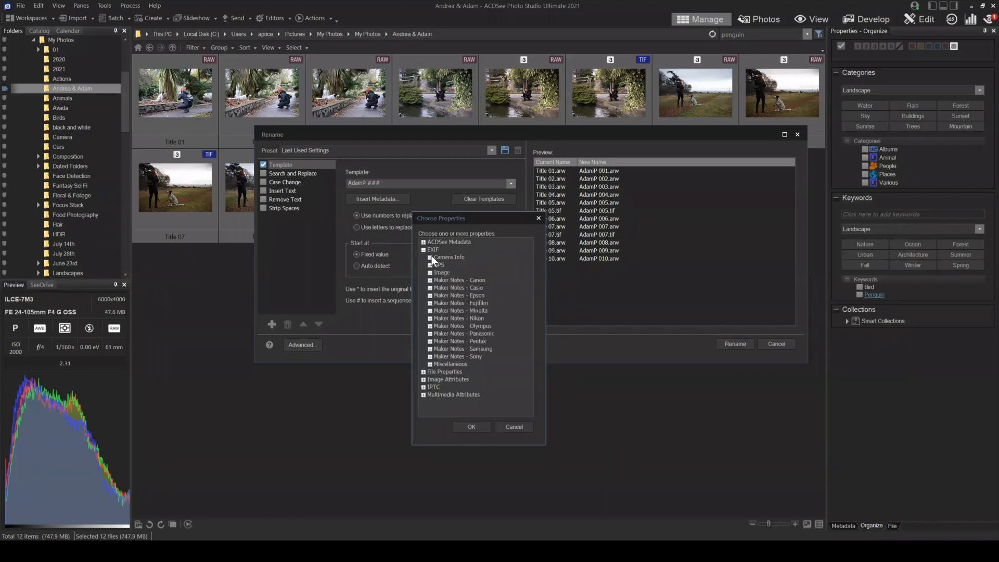
pyautogui.click(430, 257)
pyautogui.scroll(-3, 465, 332)
pyautogui.scroll(7, 464, 331)
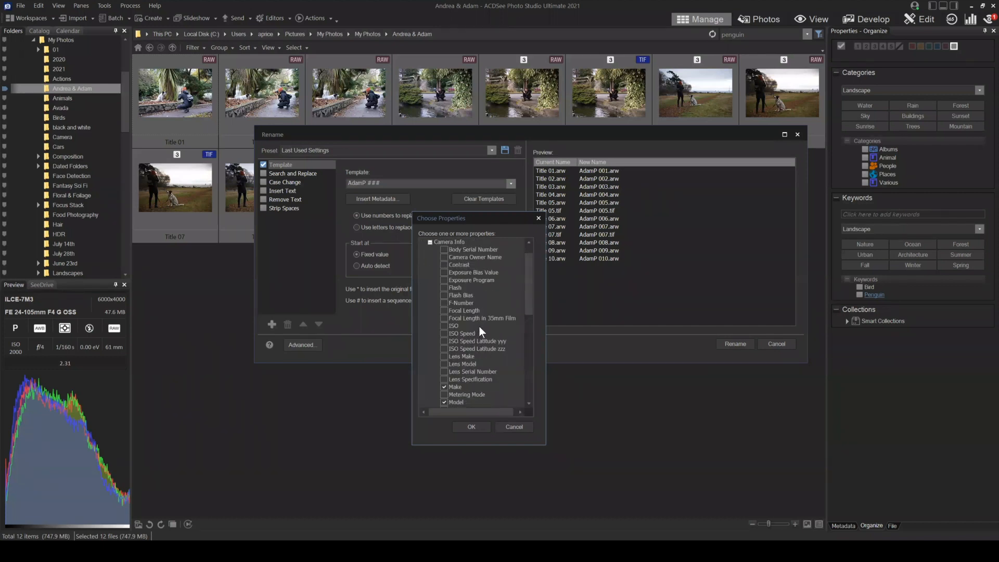
pyautogui.click(424, 251)
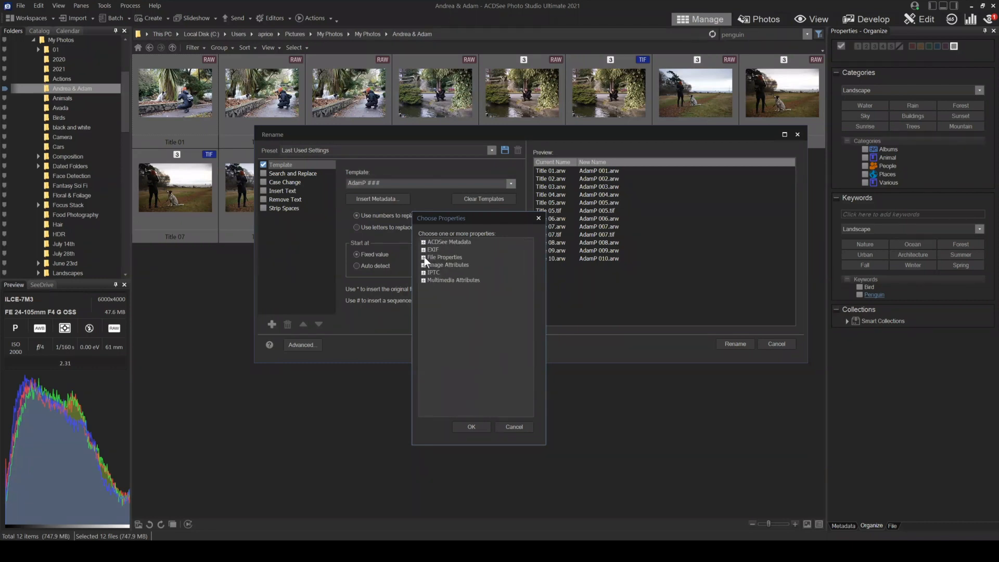
pyautogui.click(423, 257)
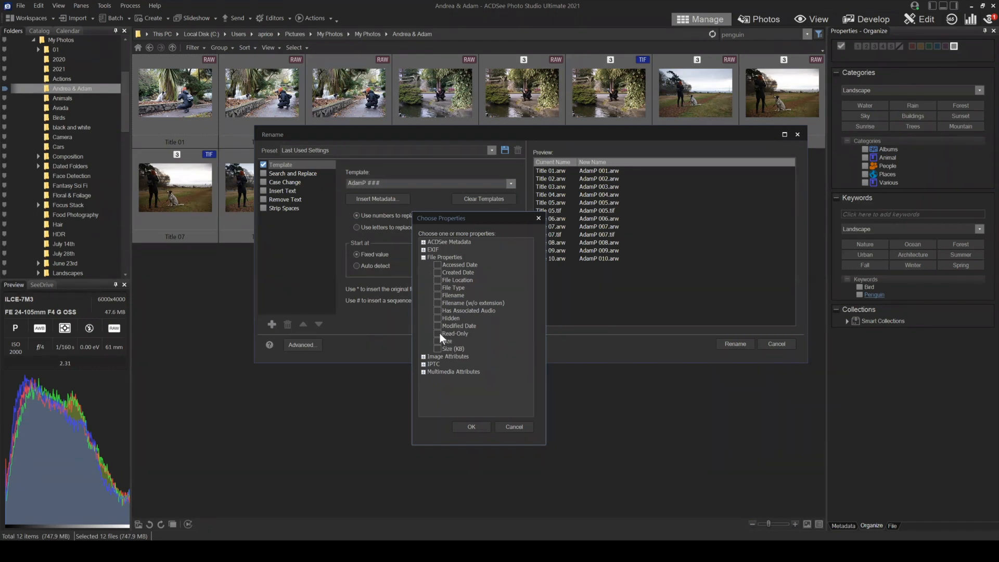
pyautogui.click(472, 428)
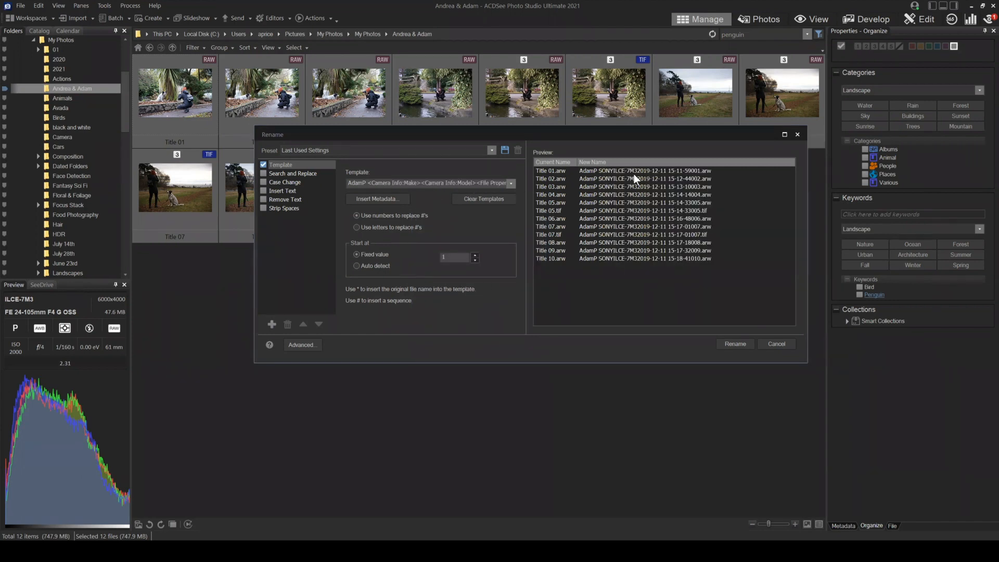
# - Remove the Modified Date placeholder from the rename template, leaving camera make, camera model and ###
pyautogui.tripleClick(371, 183)
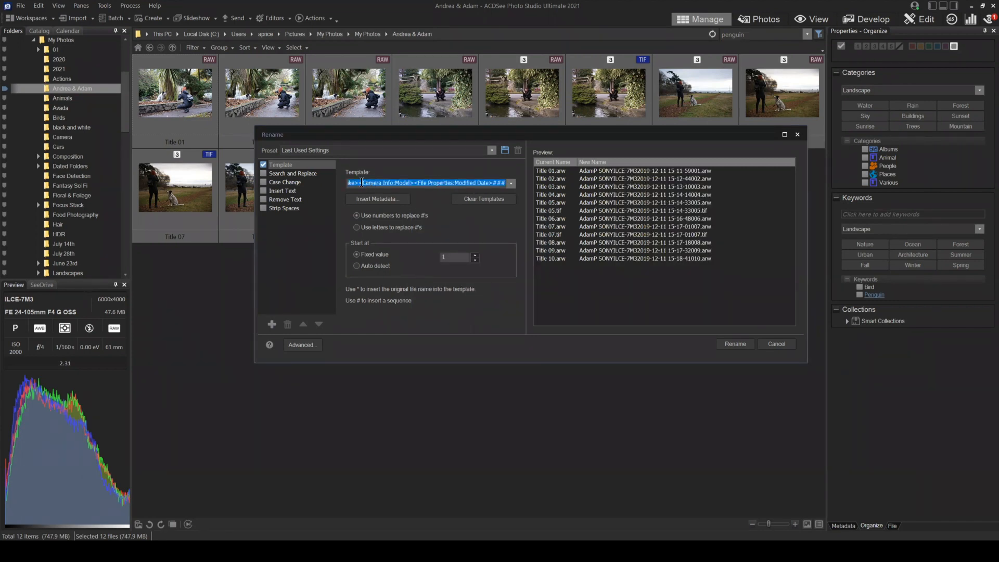
pyautogui.moveTo(361, 183); pyautogui.dragTo(477, 182)
pyautogui.moveTo(478, 183); pyautogui.dragTo(504, 185)
pyautogui.click(425, 183)
pyautogui.moveTo(414, 183); pyautogui.dragTo(491, 183)
pyautogui.press('Delete')
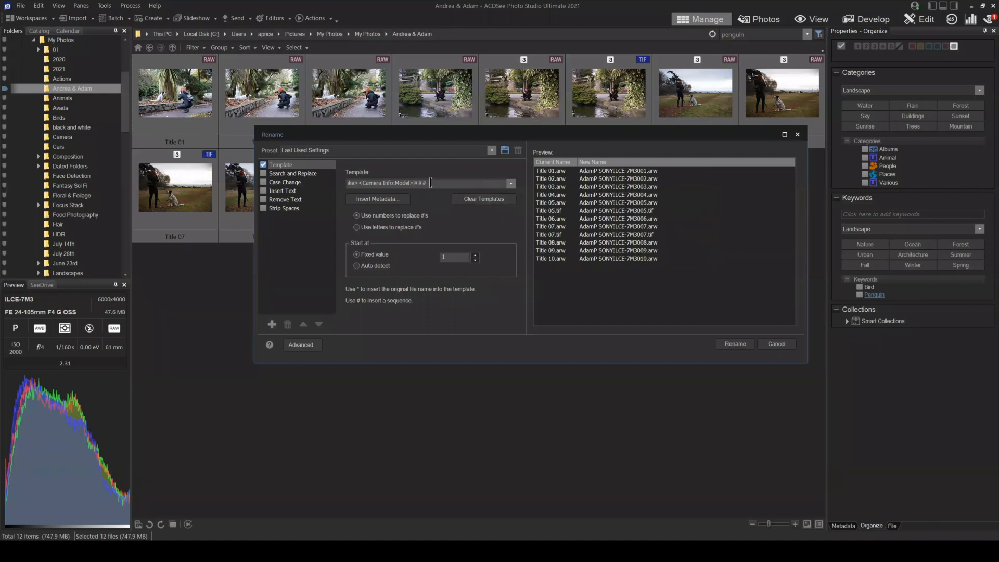
pyautogui.hotkey('ctrl', 'a')
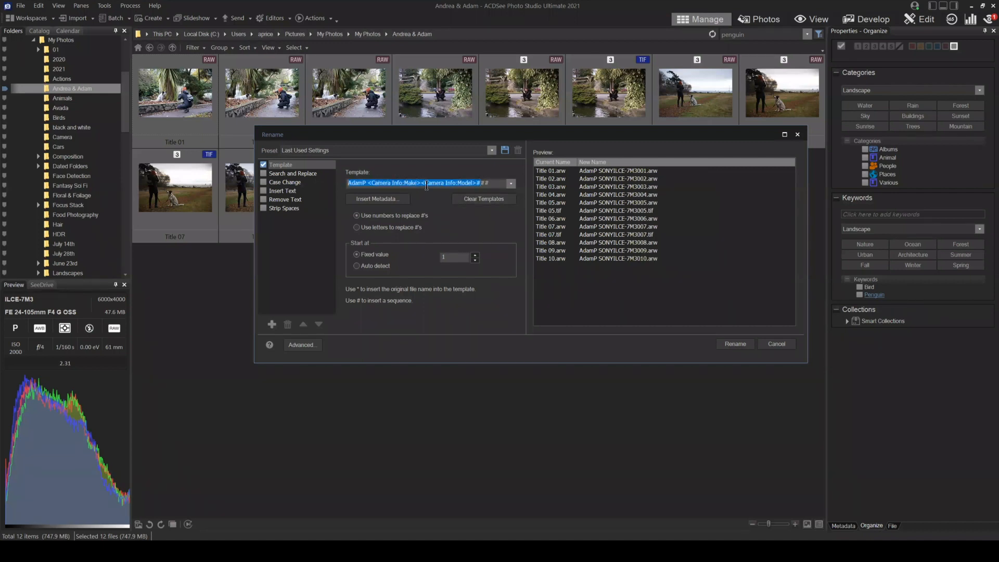
pyautogui.click(492, 183)
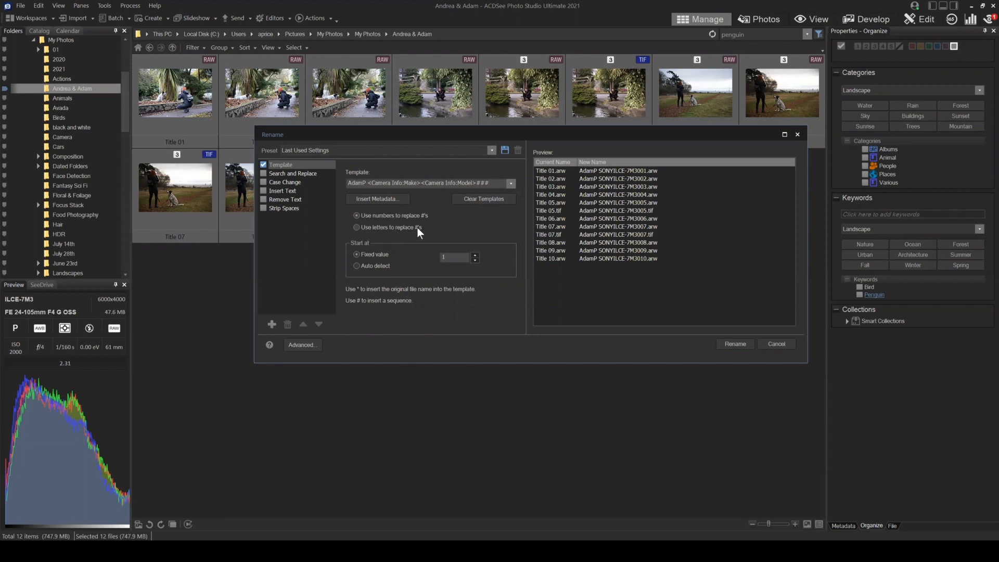
# - Try letters in place of the # characters and switch the sequence back to numbers
pyautogui.click(392, 226)
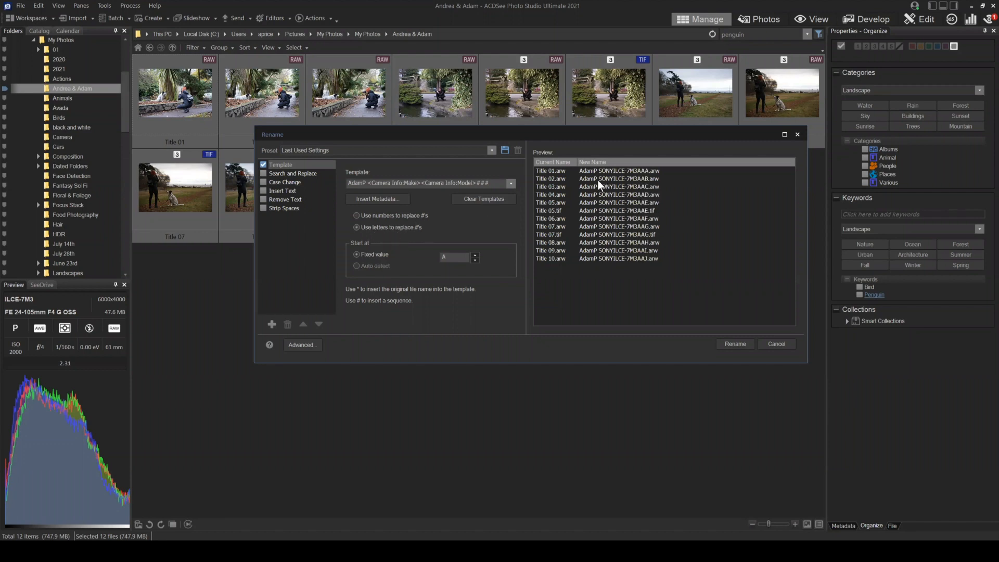
pyautogui.click(478, 182)
pyautogui.moveTo(477, 182); pyautogui.dragTo(492, 181)
pyautogui.click(366, 214)
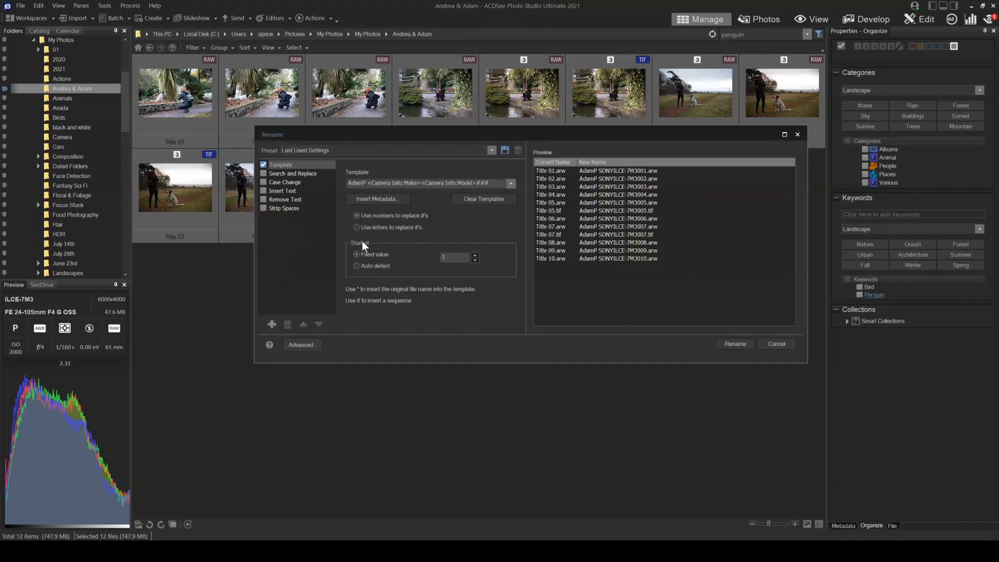
# - Set the fixed start value of the number sequence to 1
pyautogui.click(460, 257)
pyautogui.doubleClick(452, 257)
pyautogui.doubleClick(460, 254)
pyautogui.write('1')
pyautogui.moveTo(347, 183); pyautogui.dragTo(490, 183)
# - Enable Search and Replace for the new file names, replacing "SONY" with "DS"
pyautogui.click(276, 174)
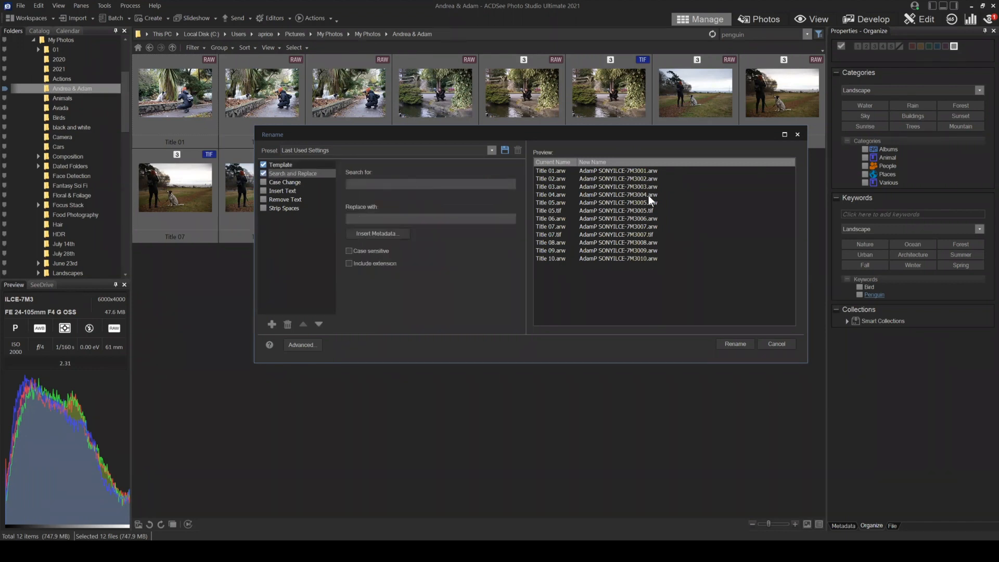
pyautogui.click(379, 184)
pyautogui.write('SONY')
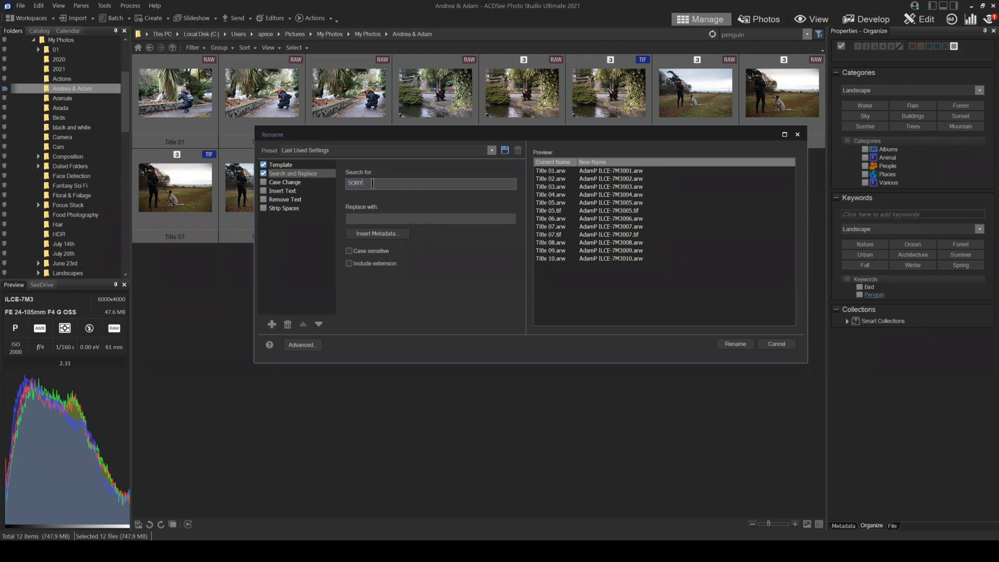
pyautogui.moveTo(383, 184); pyautogui.dragTo(336, 182)
pyautogui.click(381, 217)
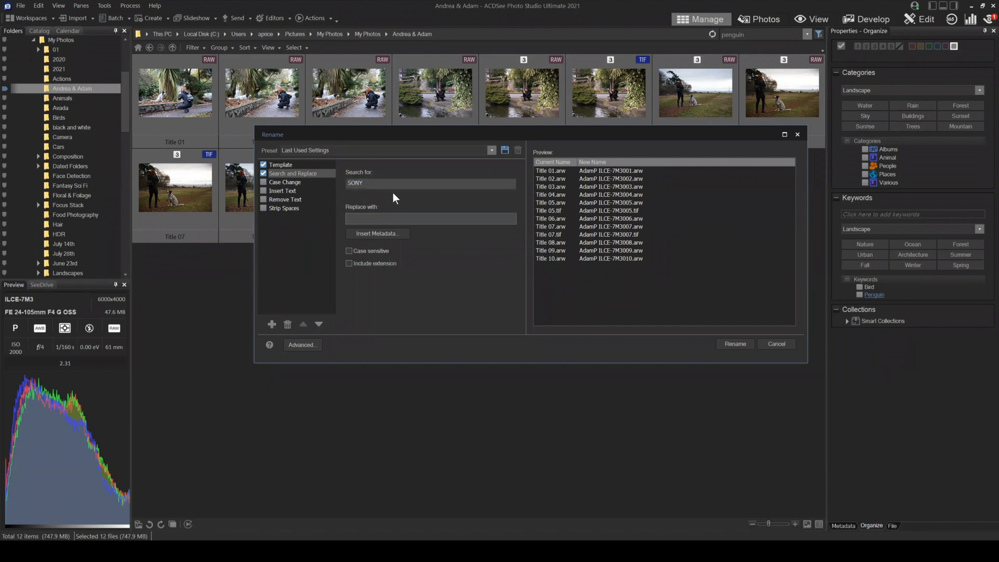
pyautogui.moveTo(393, 183); pyautogui.dragTo(313, 179)
pyautogui.click(374, 219)
pyautogui.write('DS')
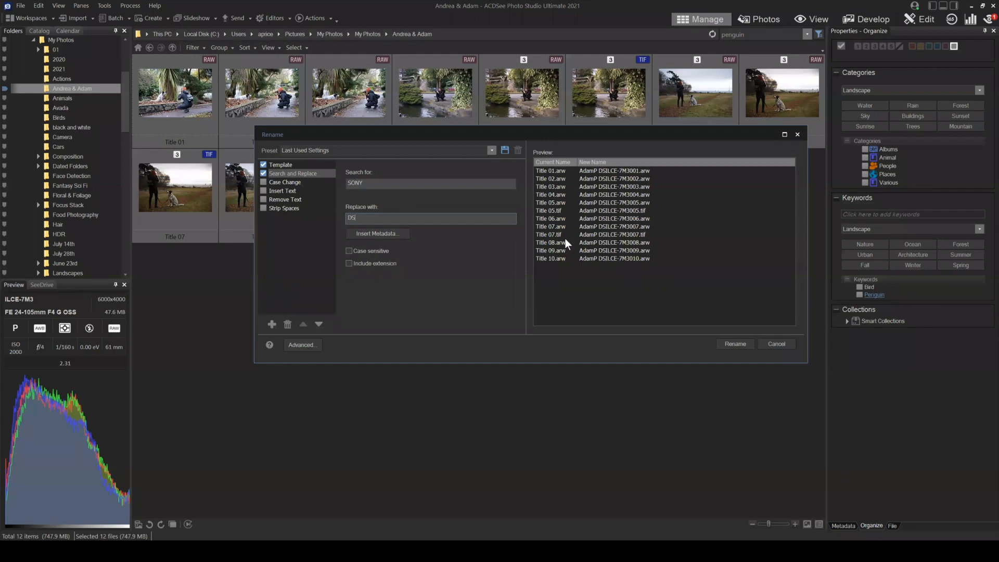
# - Complete the replacement text as "DSLR" and change the search text to "ILCE"
pyautogui.write('LR')
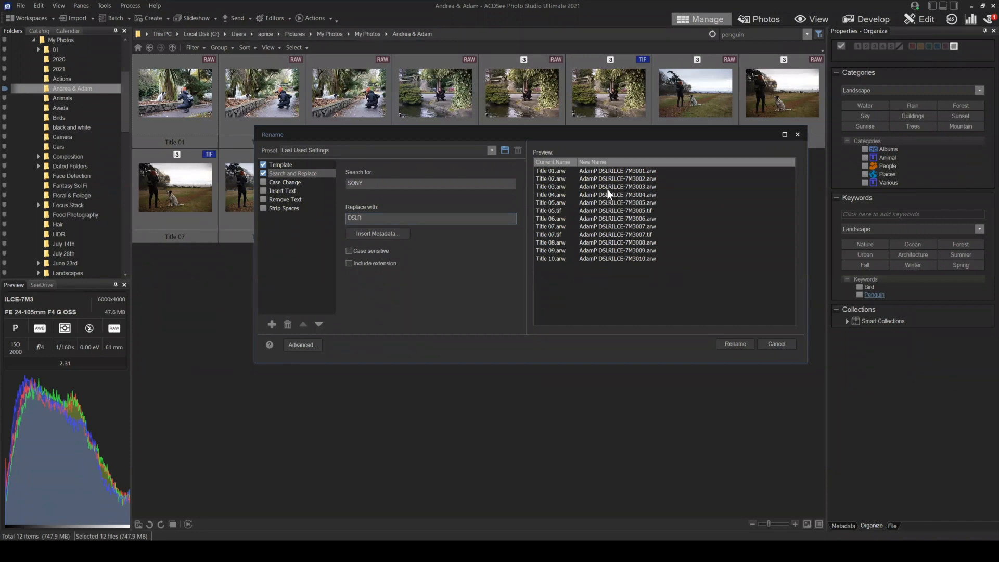
pyautogui.moveTo(363, 183); pyautogui.dragTo(330, 182)
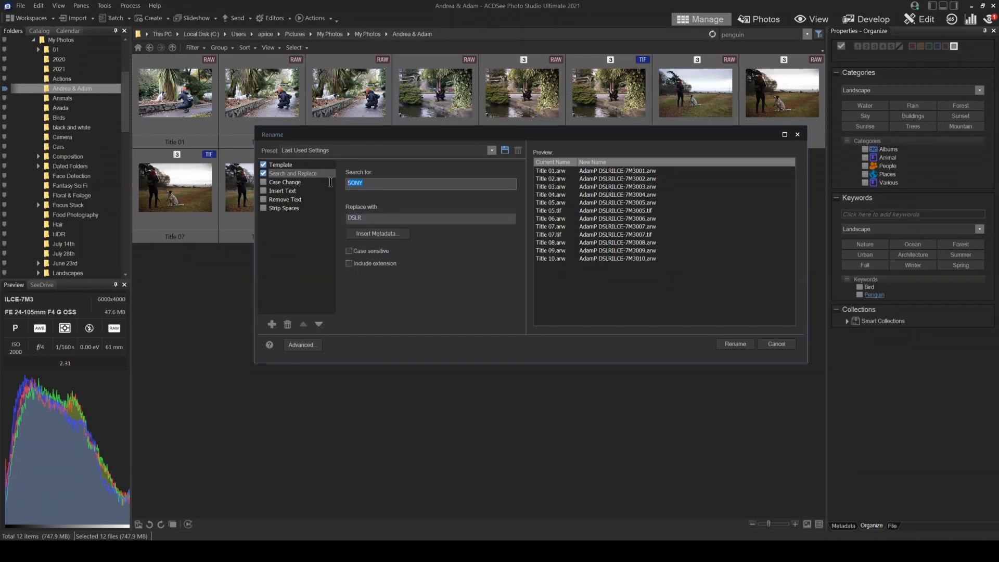
pyautogui.moveTo(363, 218); pyautogui.dragTo(335, 217)
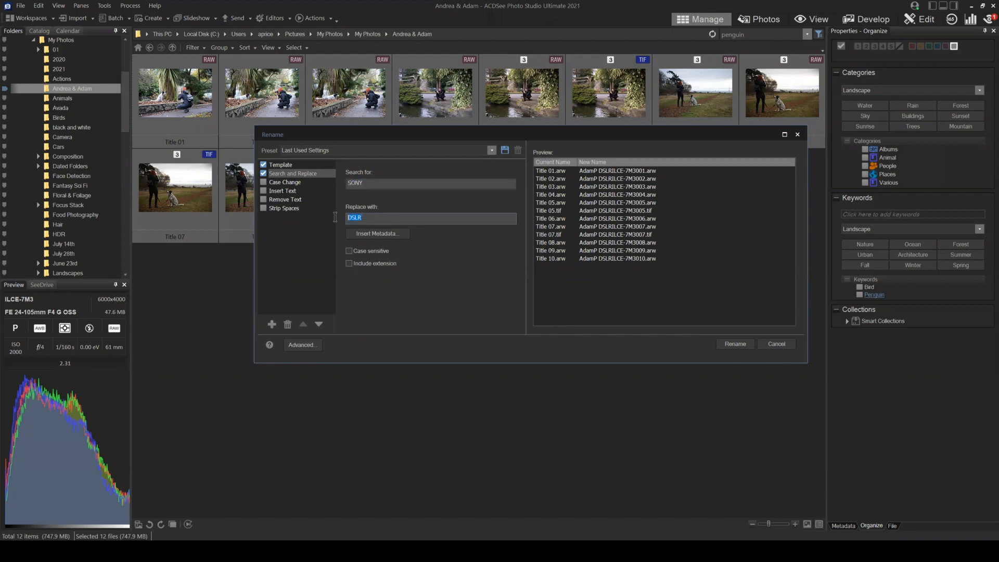
pyautogui.click(370, 218)
pyautogui.hotkey('shift', 'Tab')
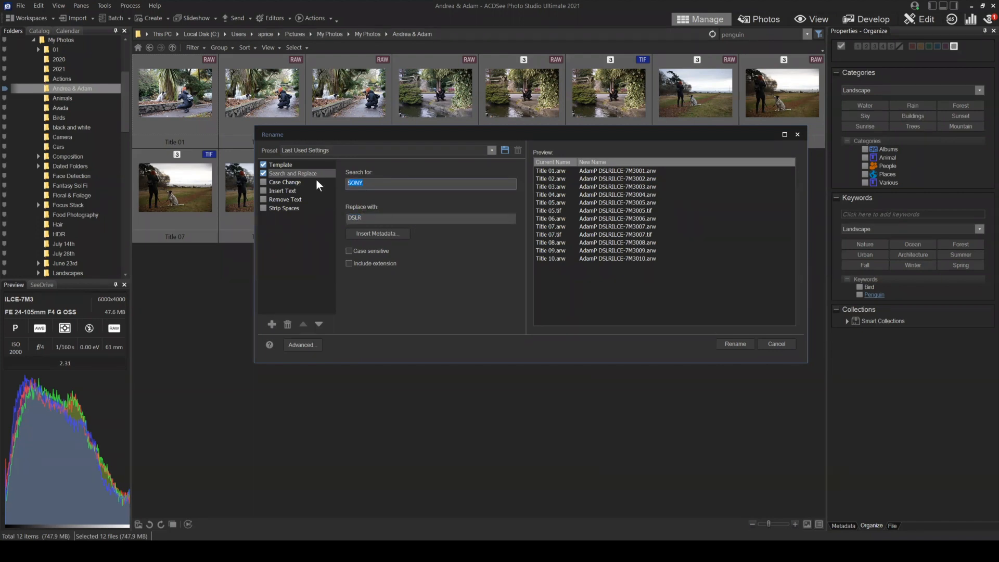
pyautogui.write('ILCD')
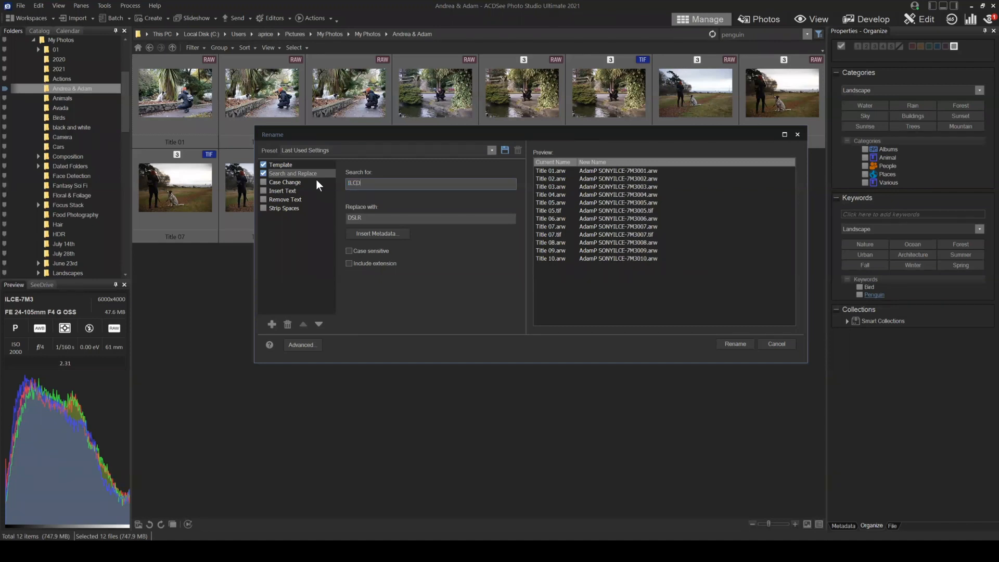
pyautogui.press('BackSpace')
pyautogui.write('E')
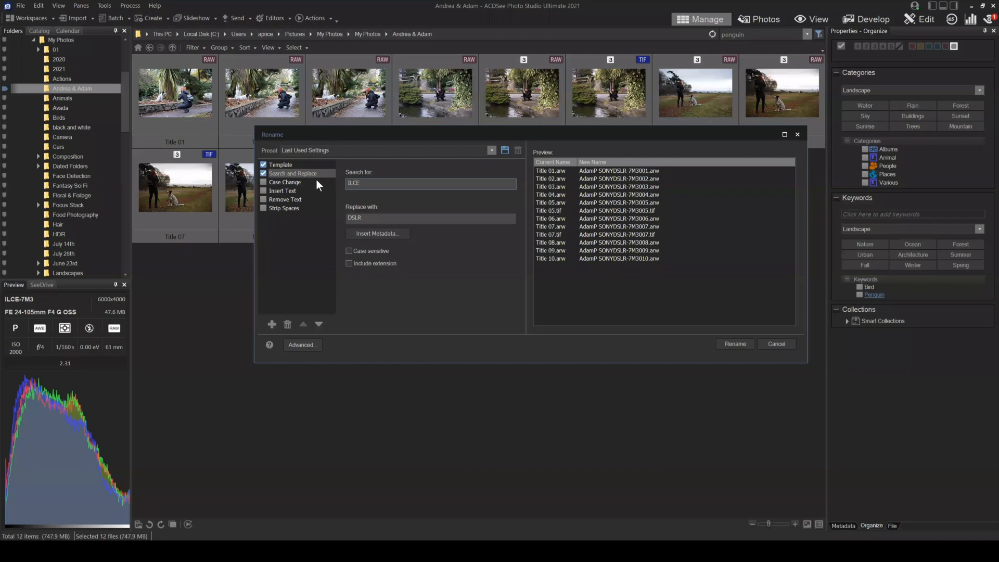
# - Add a space between the camera make and camera model placeholders in the rename template
pyautogui.click(286, 173)
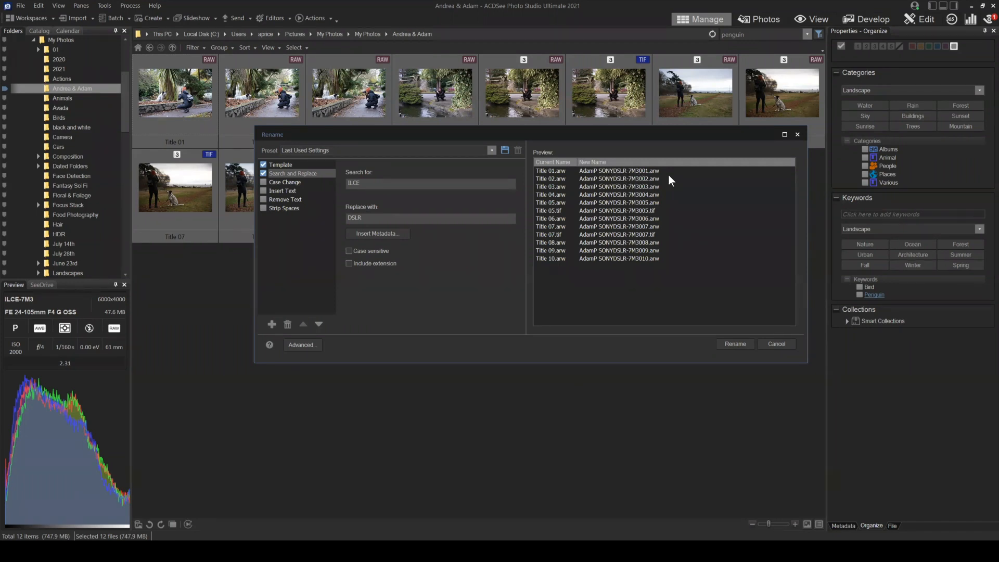
pyautogui.click(283, 164)
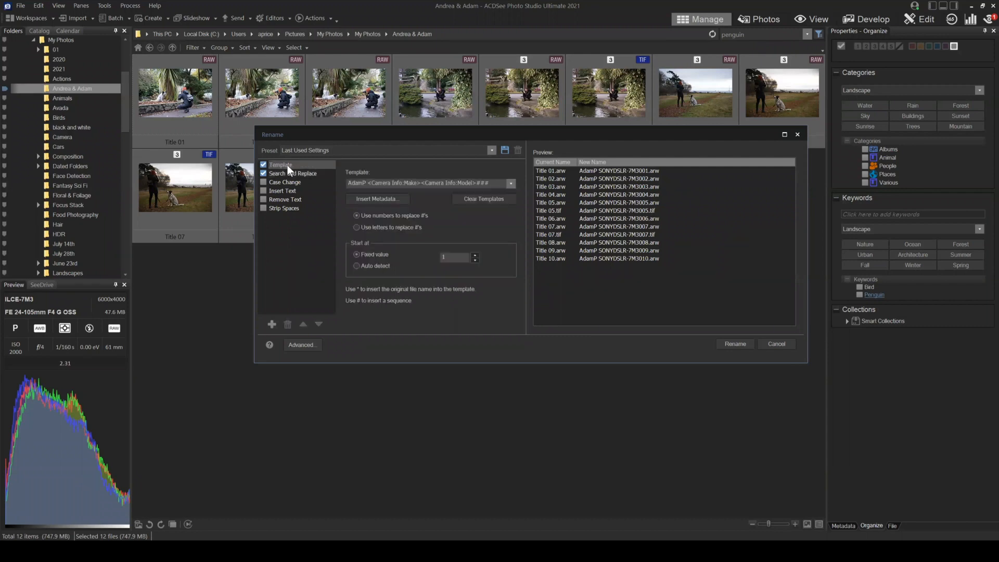
pyautogui.tripleClick(365, 182)
pyautogui.click(365, 182)
pyautogui.click(422, 182)
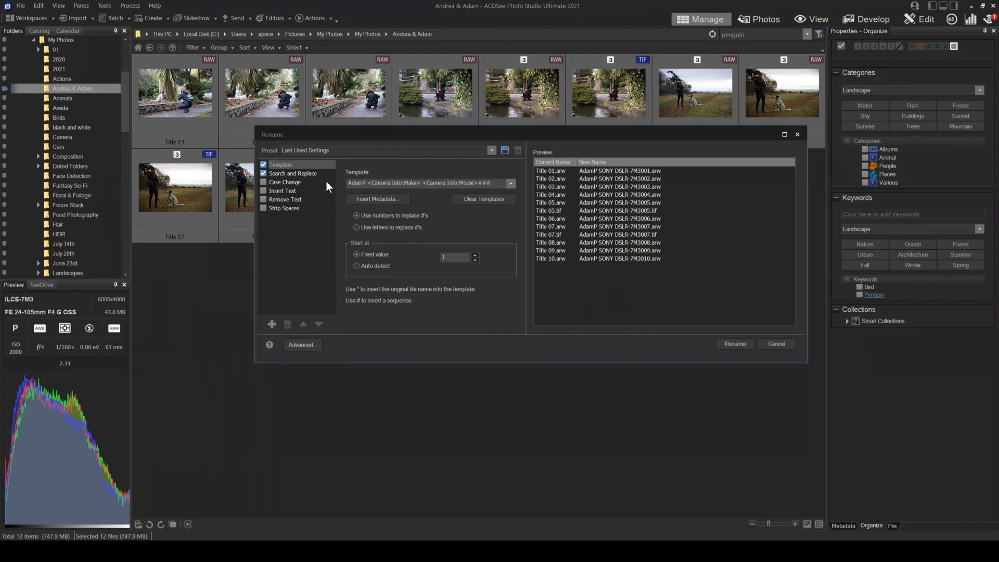
# - Enable Case Change for the new file names, with lowercase names and uppercase extensions
pyautogui.click(278, 182)
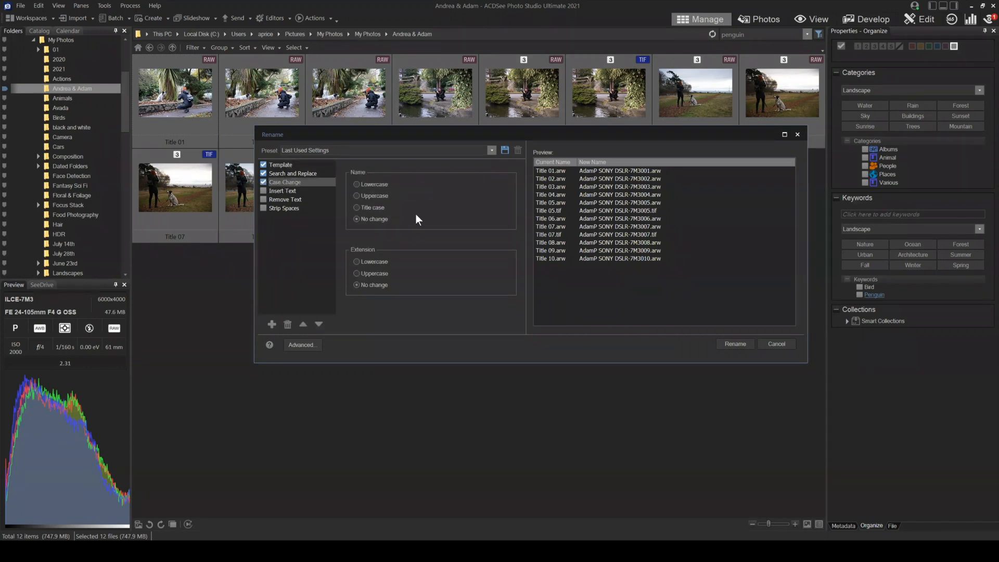
pyautogui.click(357, 185)
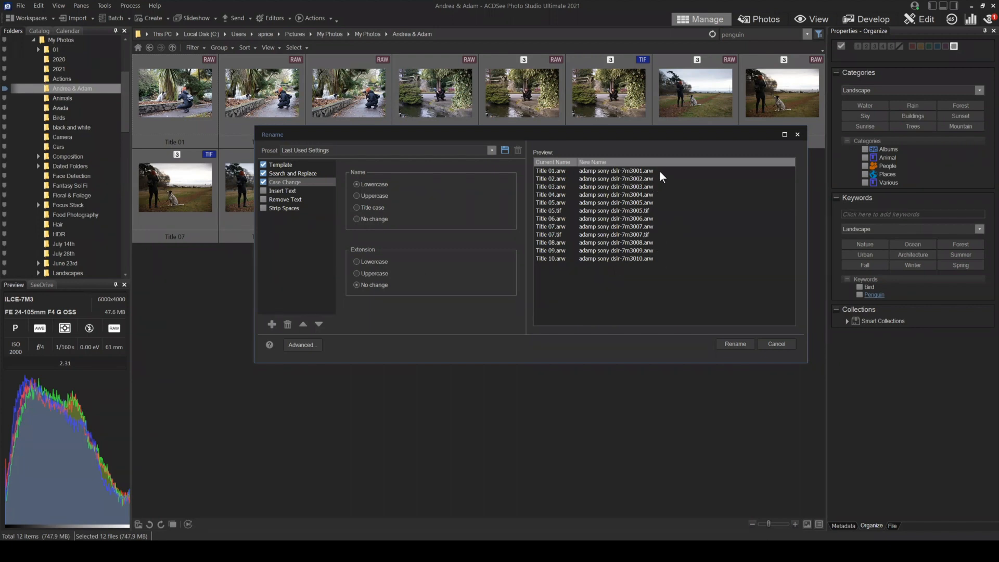
pyautogui.click(364, 274)
# - Enable Insert Text for the new file names and enter "photoshoot" as the text to insert as a prefix
pyautogui.click(264, 191)
pyautogui.click(290, 190)
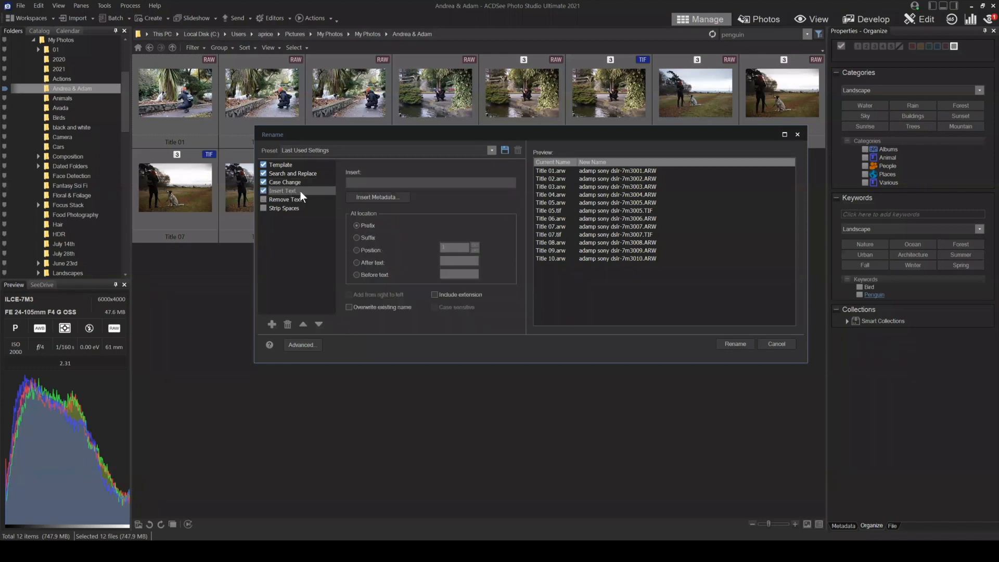
pyautogui.click(388, 182)
pyautogui.write('p')
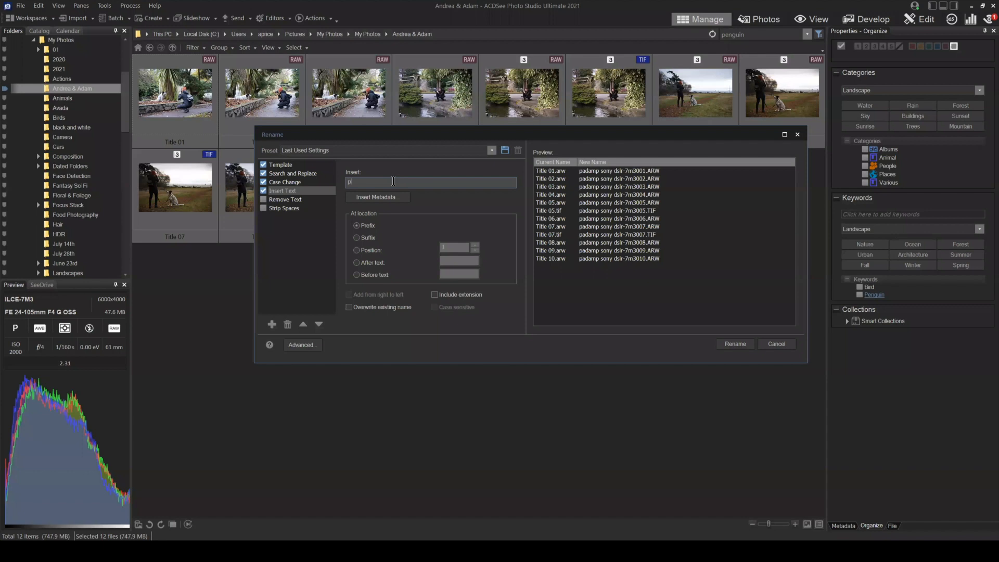
pyautogui.write('hotoshoot')
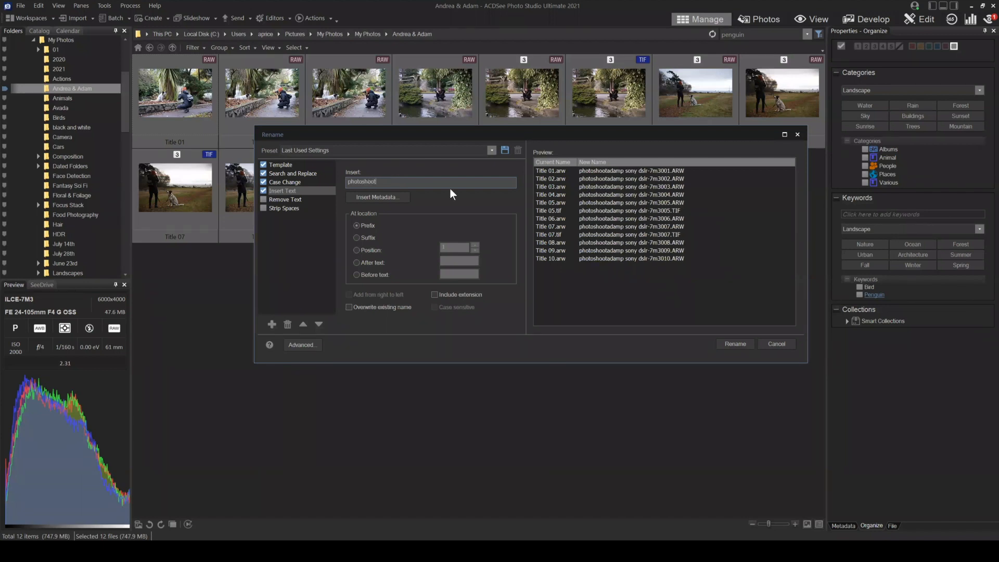
# - Insert the "photoshoot" text as a suffix and add a space in front of it
pyautogui.hotkey('ctrl', 'a')
pyautogui.click(357, 238)
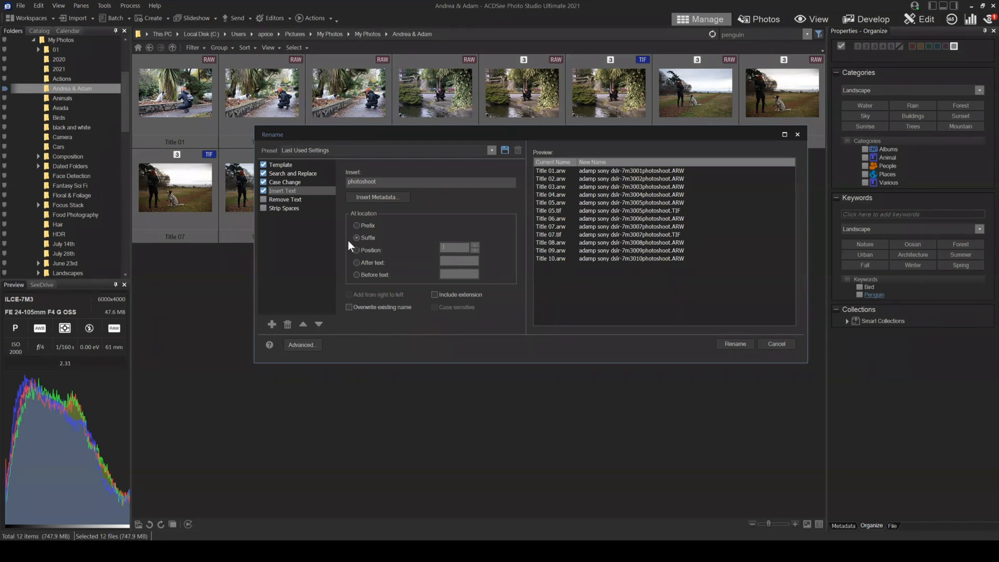
pyautogui.click(348, 180)
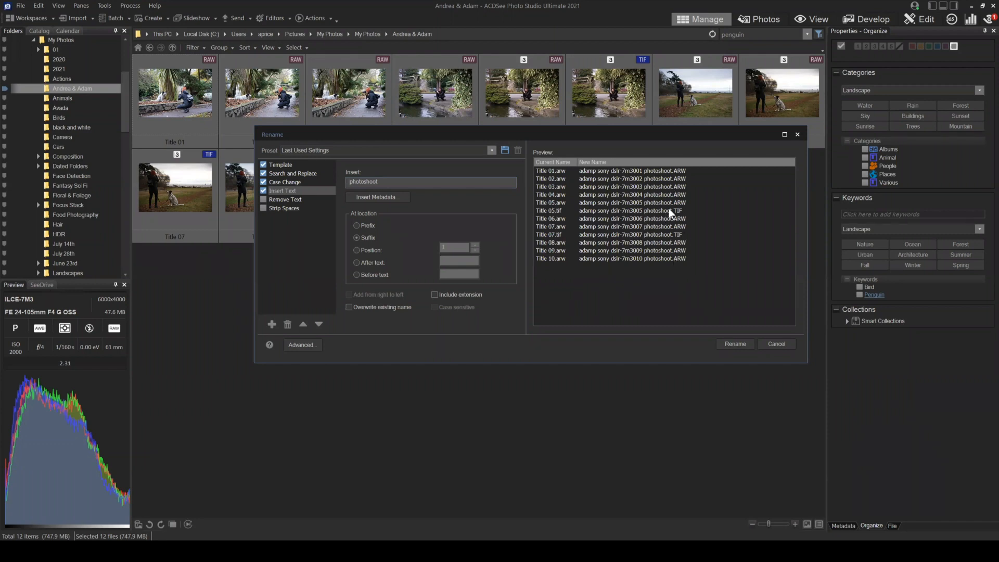
# - Try inserting the "photoshoot" text at a numbered position in the file name, raising the position to 25
pyautogui.click(358, 250)
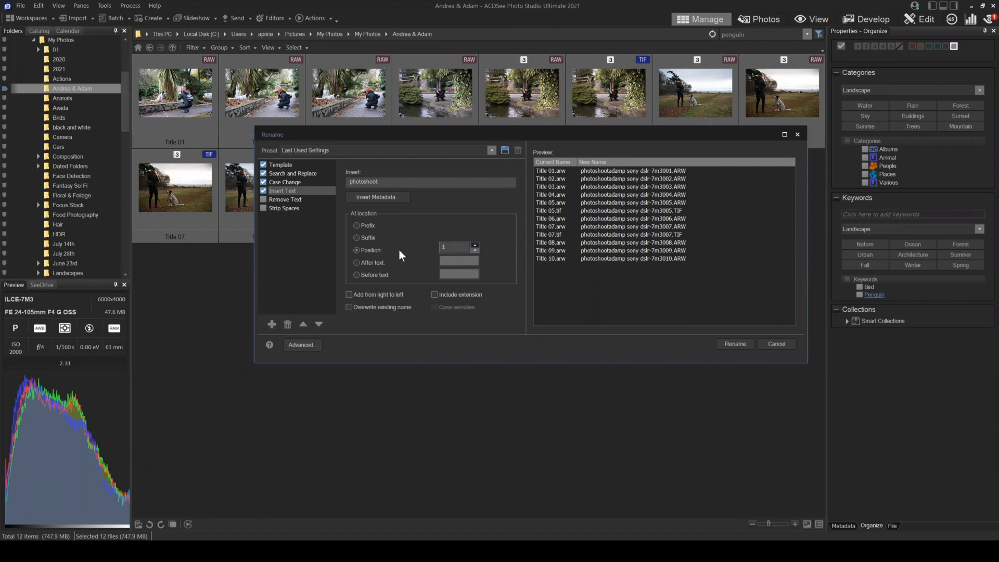
pyautogui.click(475, 245)
pyautogui.click(475, 245)
pyautogui.click(475, 245)
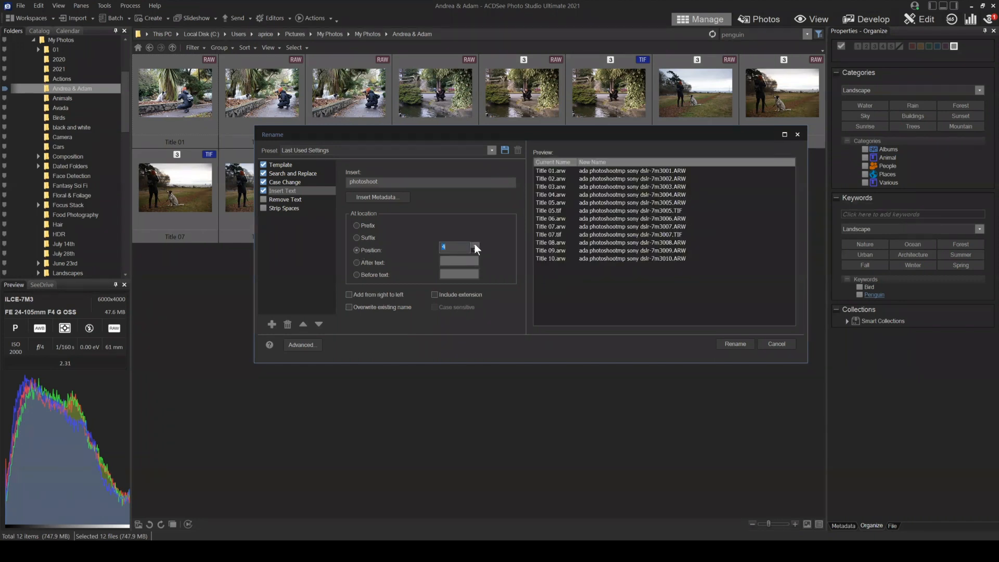
pyautogui.click(474, 244)
pyautogui.click(475, 245)
pyautogui.click(474, 245)
pyautogui.click(475, 244)
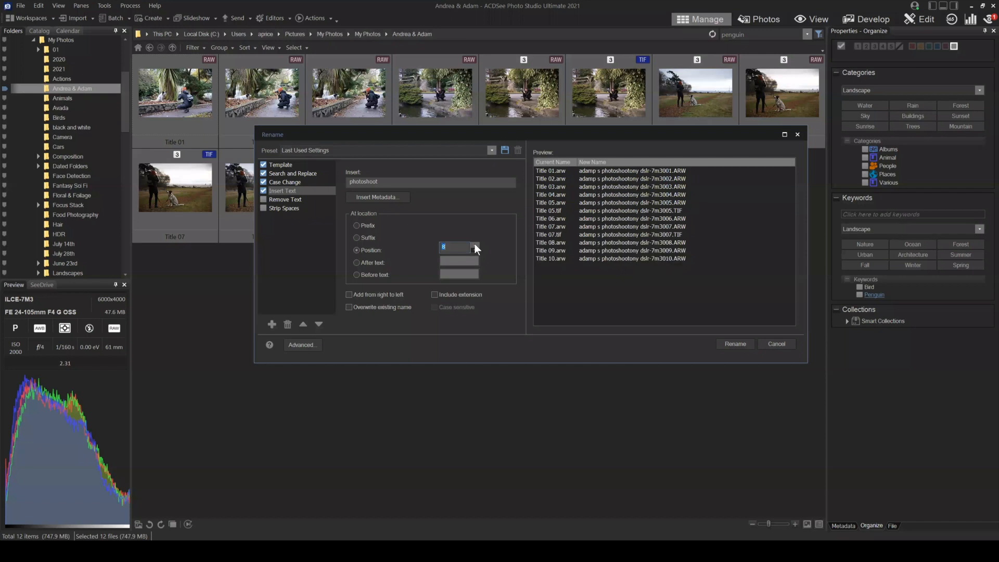
pyautogui.click(474, 244)
pyautogui.click(475, 244)
pyautogui.click(475, 244)
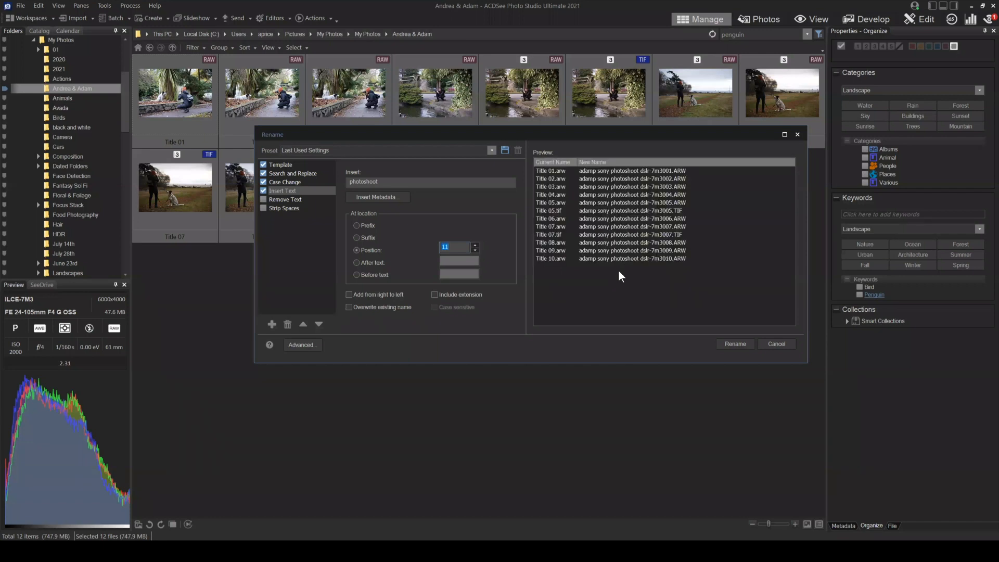
pyautogui.click(475, 244)
pyautogui.click(474, 245)
pyautogui.click(475, 245)
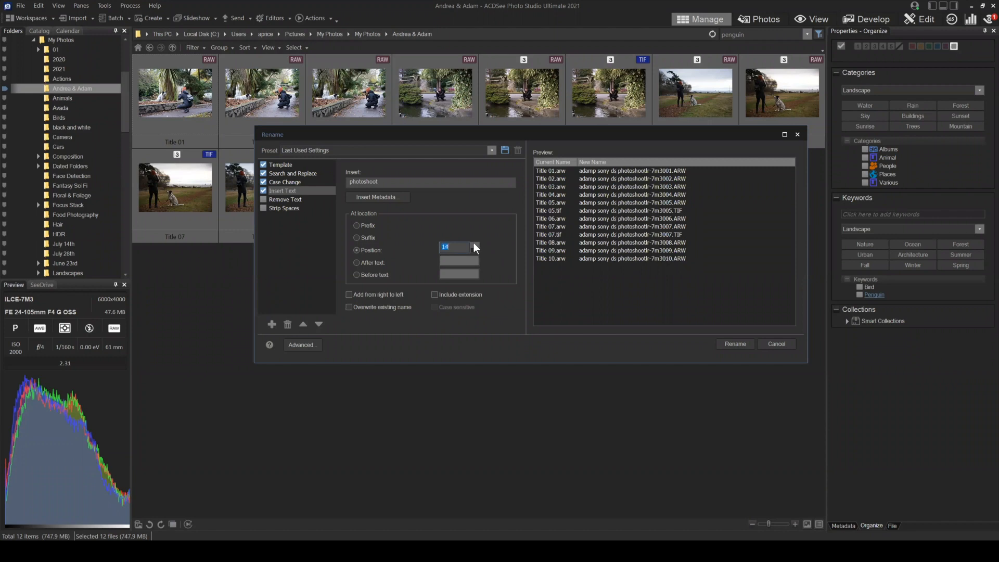
pyautogui.click(475, 244)
pyautogui.click(475, 244)
pyautogui.click(475, 244)
pyautogui.click(475, 245)
pyautogui.click(475, 245)
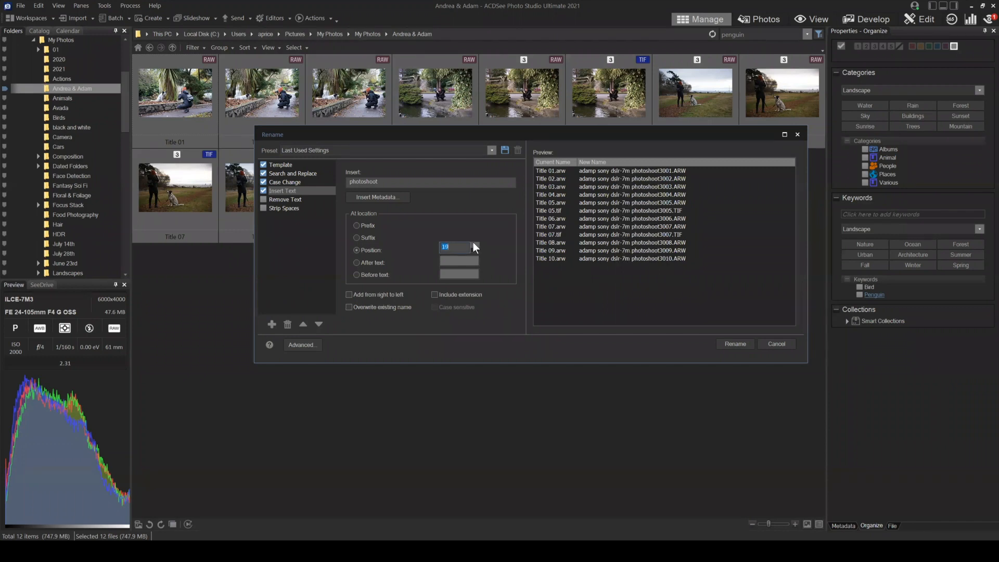
pyautogui.click(474, 245)
pyautogui.click(475, 244)
pyautogui.click(474, 244)
pyautogui.click(475, 245)
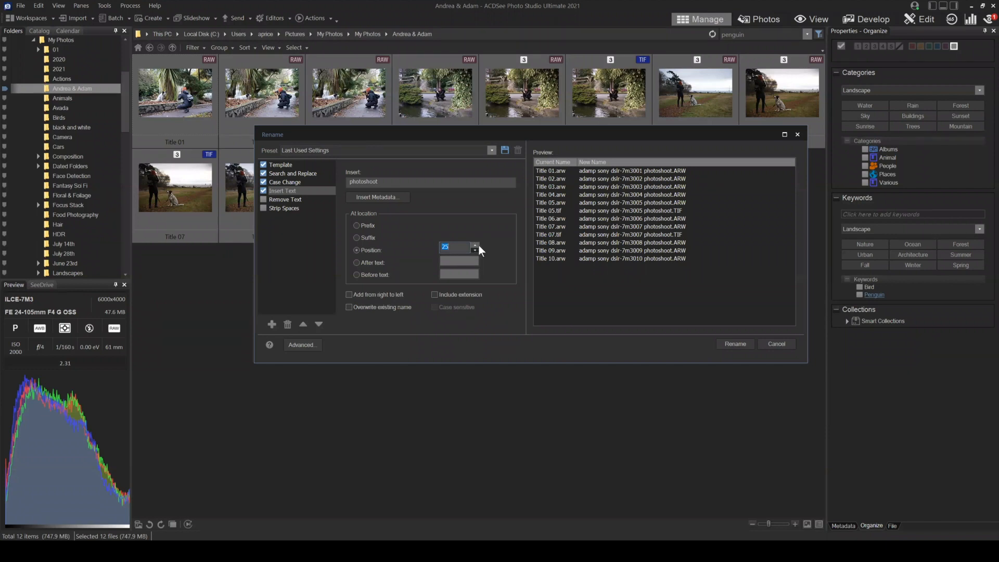
# - Set the "photoshoot" text to be inserted after the text "dslr" in the file names
pyautogui.click(365, 262)
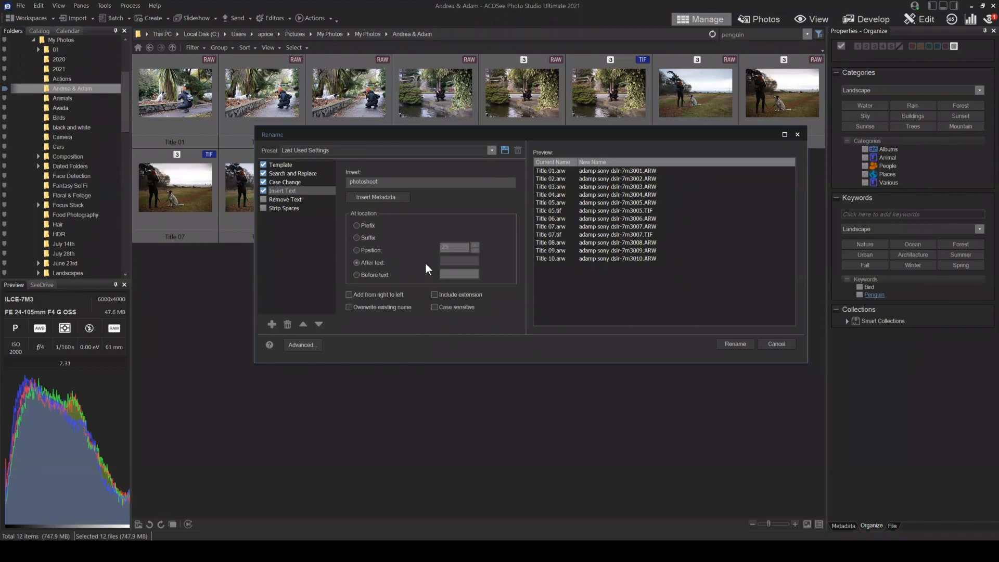
pyautogui.click(472, 263)
pyautogui.click(458, 260)
pyautogui.write('sdlr')
pyautogui.press('BackSpace')
pyautogui.press('BackSpace')
pyautogui.press('BackSpace')
pyautogui.write('dslr')
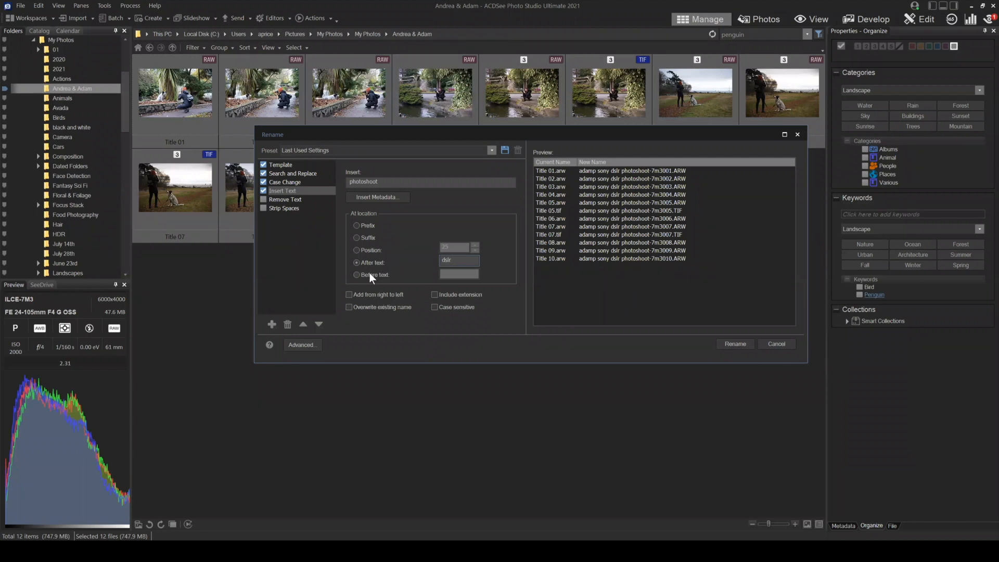
# - Enable the Remove Text rule and set the Insert Text rule to add "photoshoot 01" as a prefix
pyautogui.click(264, 199)
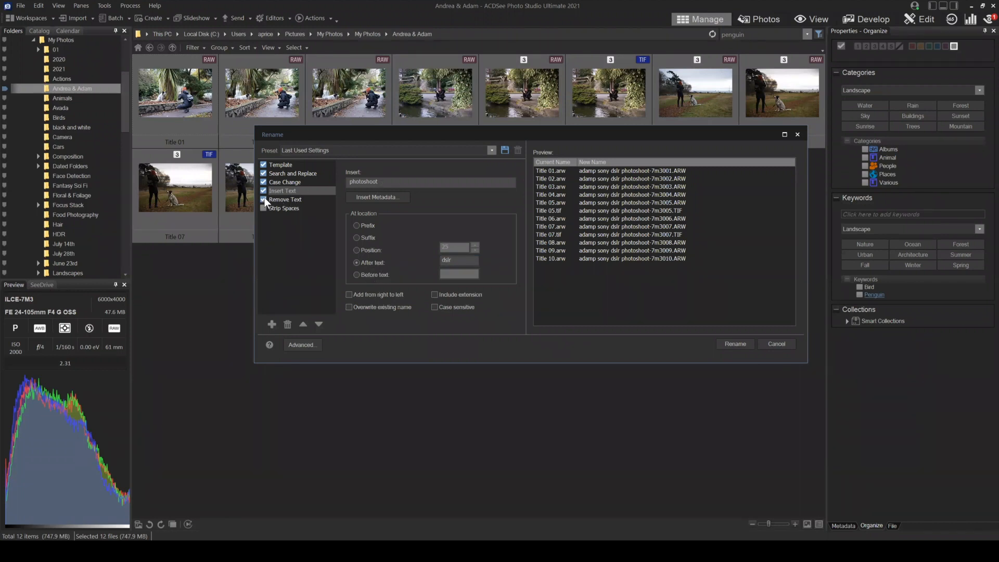
pyautogui.click(294, 199)
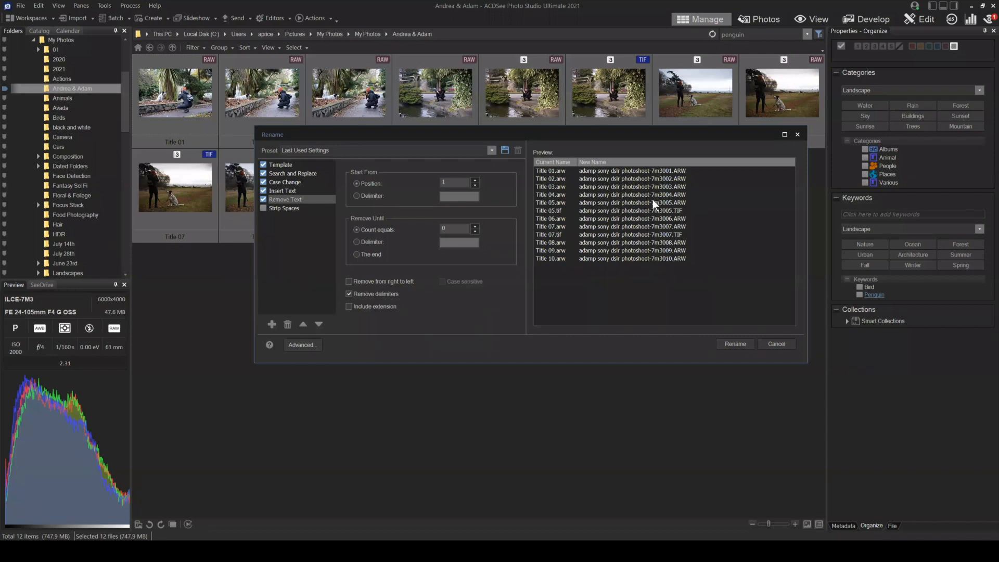
pyautogui.click(292, 191)
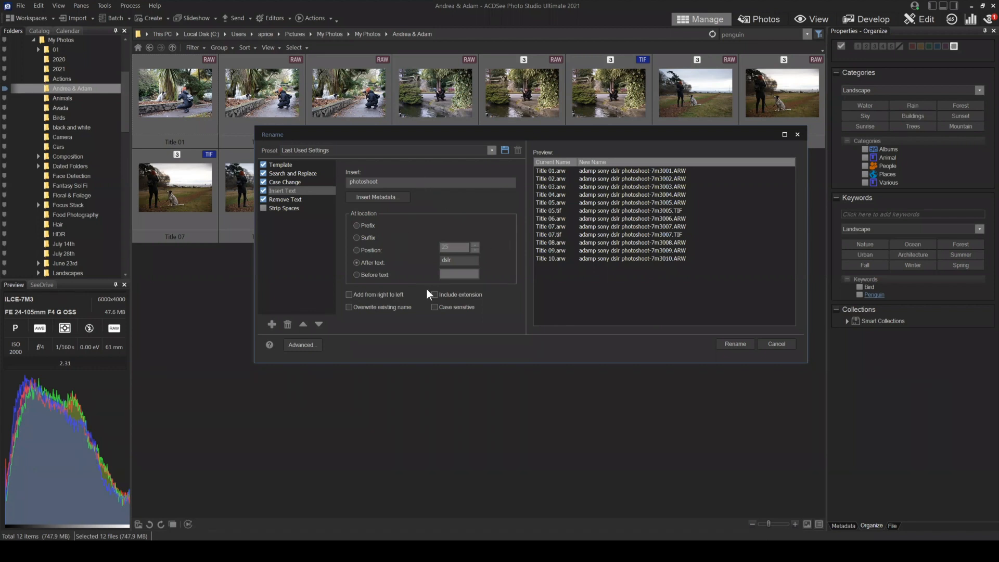
pyautogui.moveTo(398, 179); pyautogui.dragTo(298, 181)
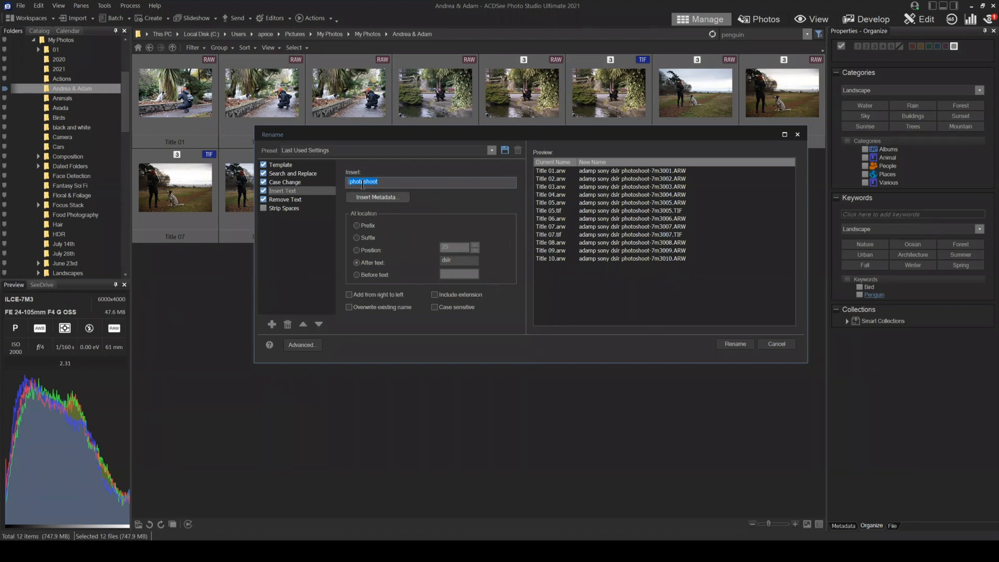
pyautogui.click(381, 184)
pyautogui.click(357, 226)
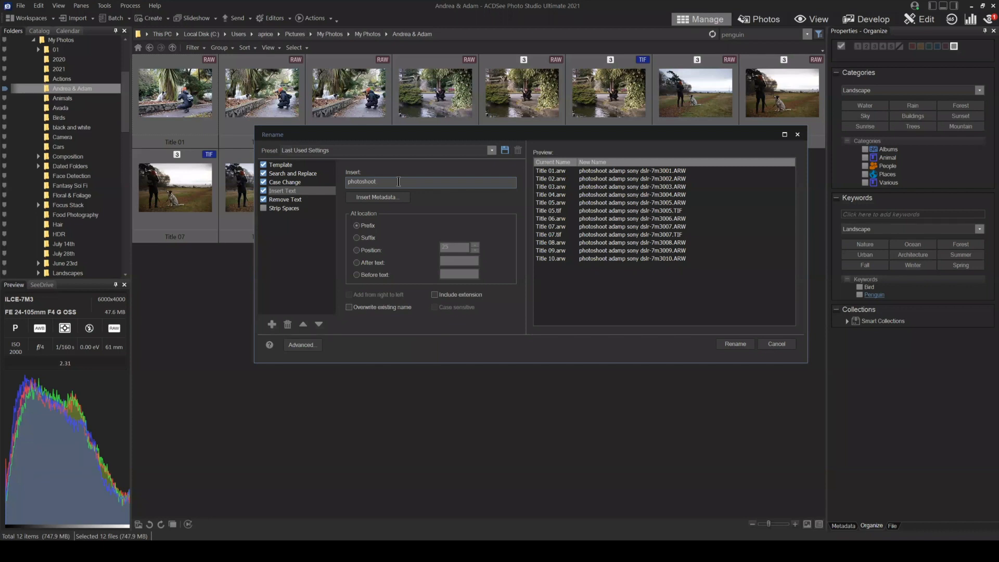
pyautogui.write('01')
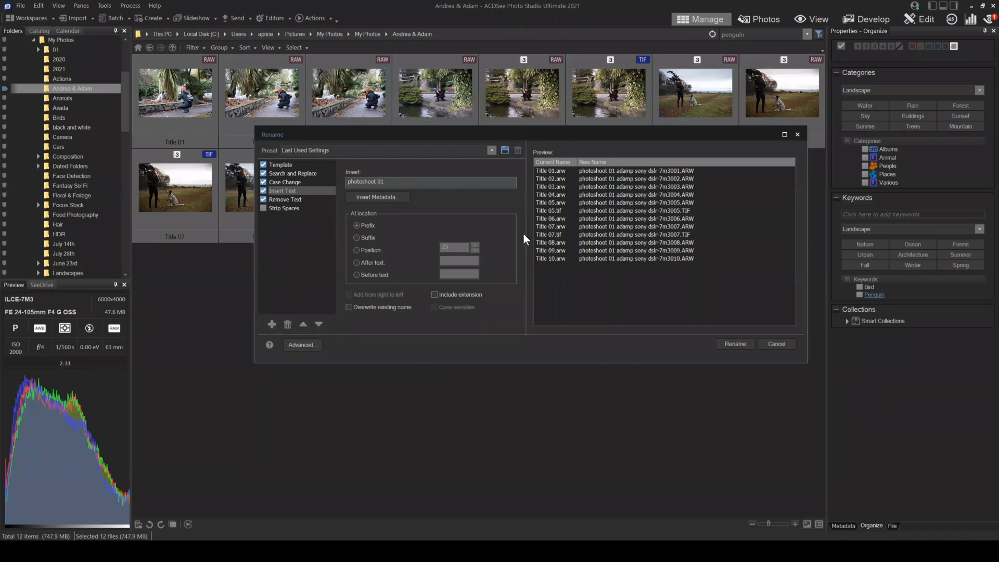
# - Set the Remove Text rule to start from position 15 and remove until the count equals 2
pyautogui.click(288, 201)
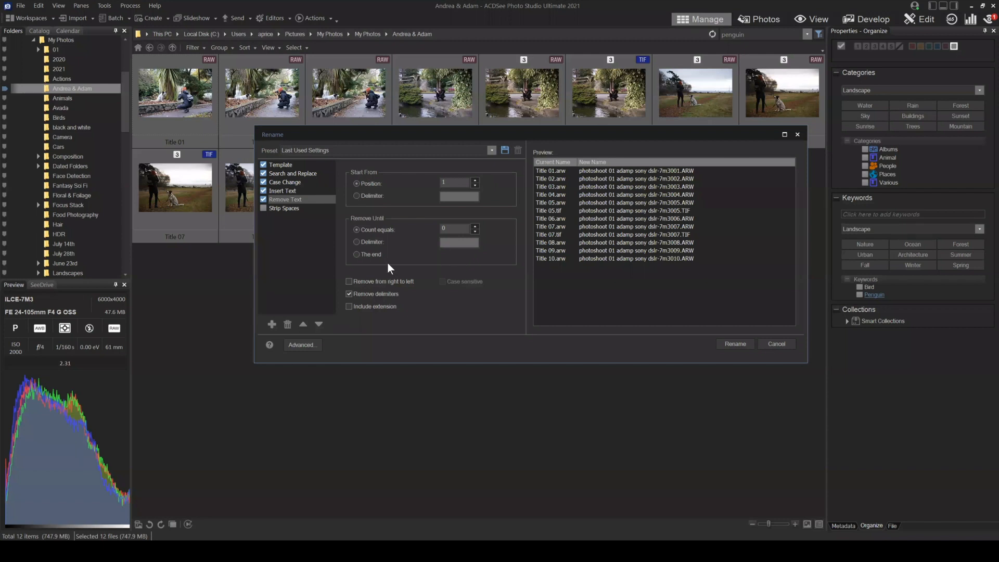
pyautogui.doubleClick(447, 182)
pyautogui.click(368, 238)
pyautogui.click(476, 179)
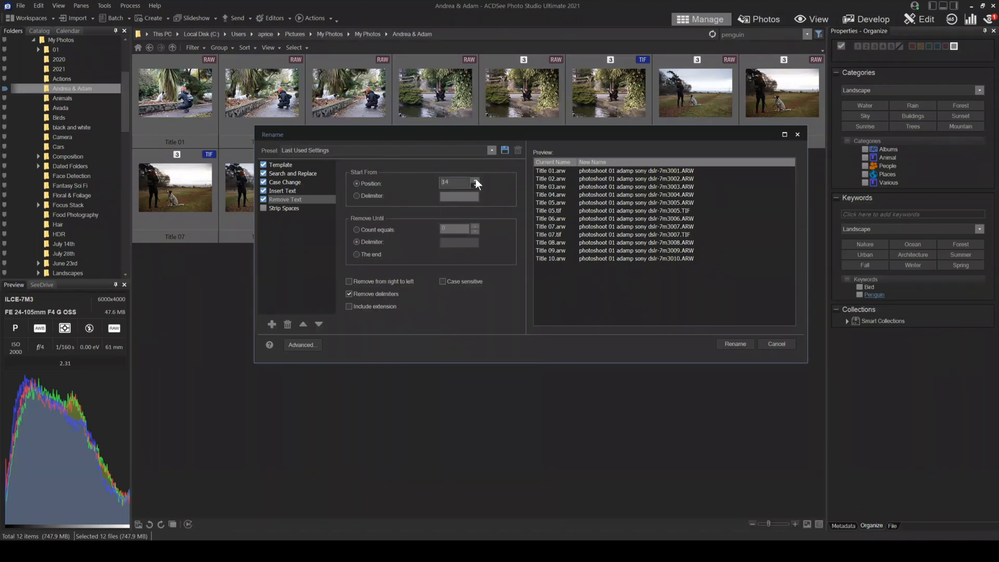
pyautogui.click(476, 179)
pyautogui.click(359, 229)
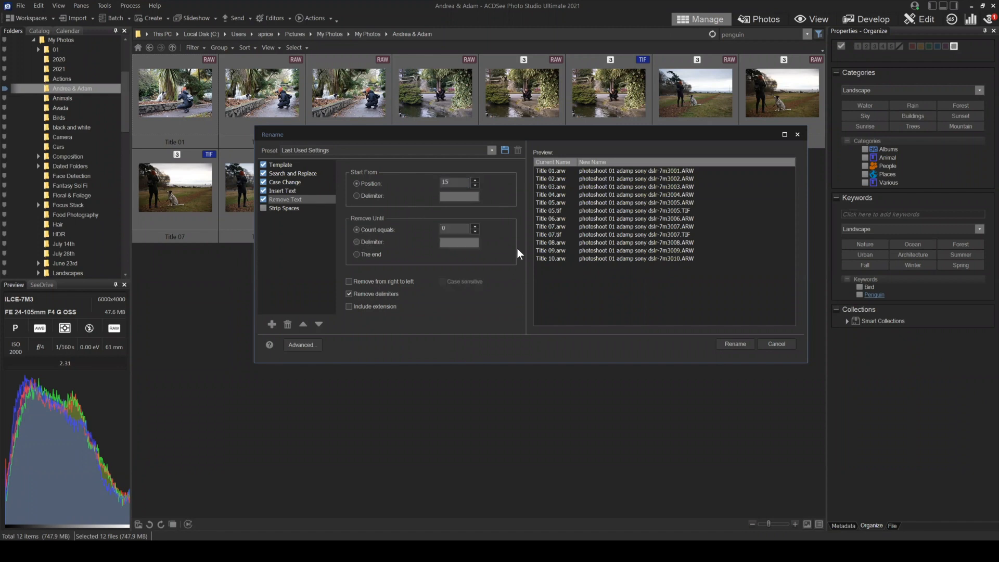
pyautogui.click(475, 226)
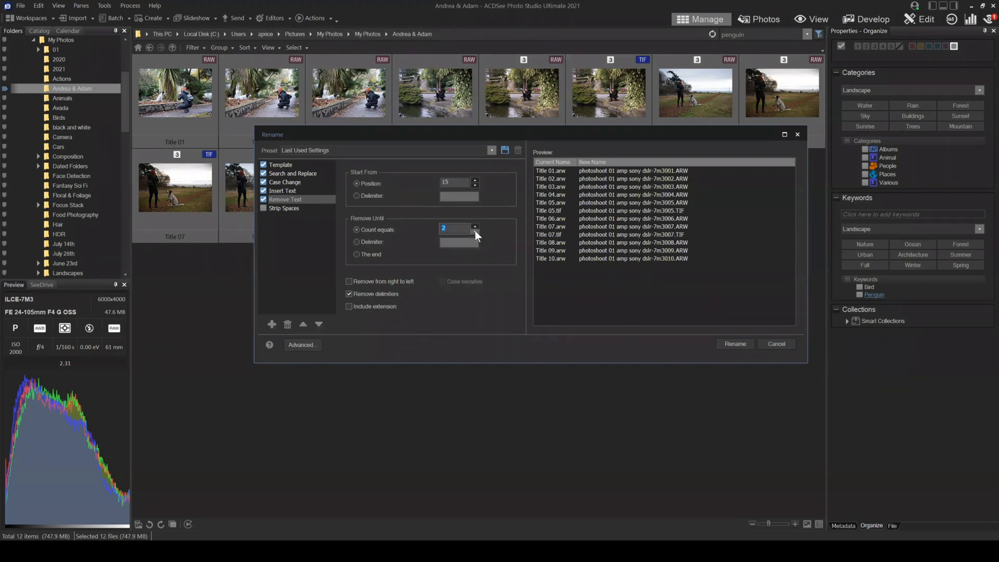
# - Change the text removal to start from position 11 with a count of 3
pyautogui.click(475, 186)
pyautogui.click(475, 185)
pyautogui.click(475, 186)
pyautogui.click(474, 186)
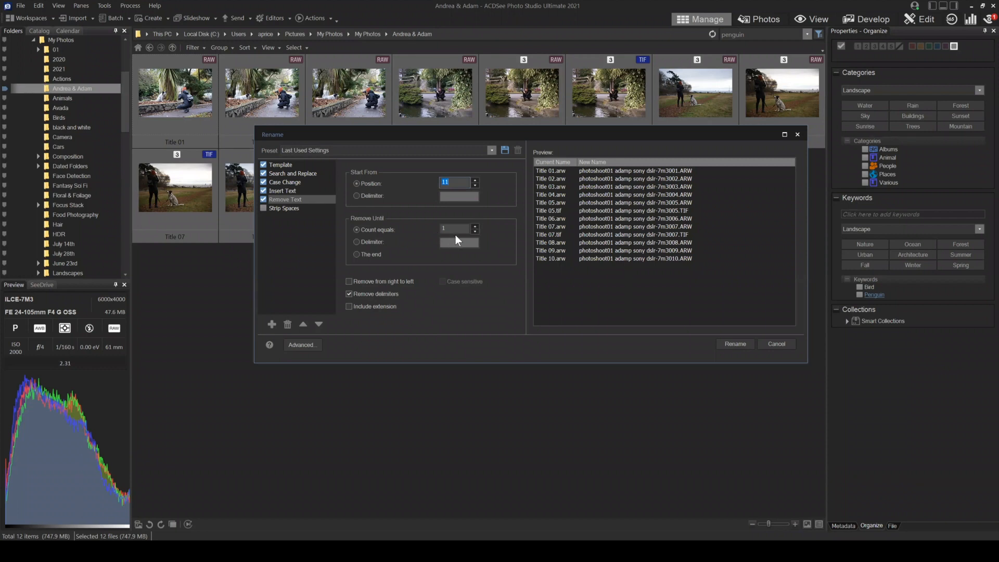
pyautogui.click(476, 226)
pyautogui.click(475, 226)
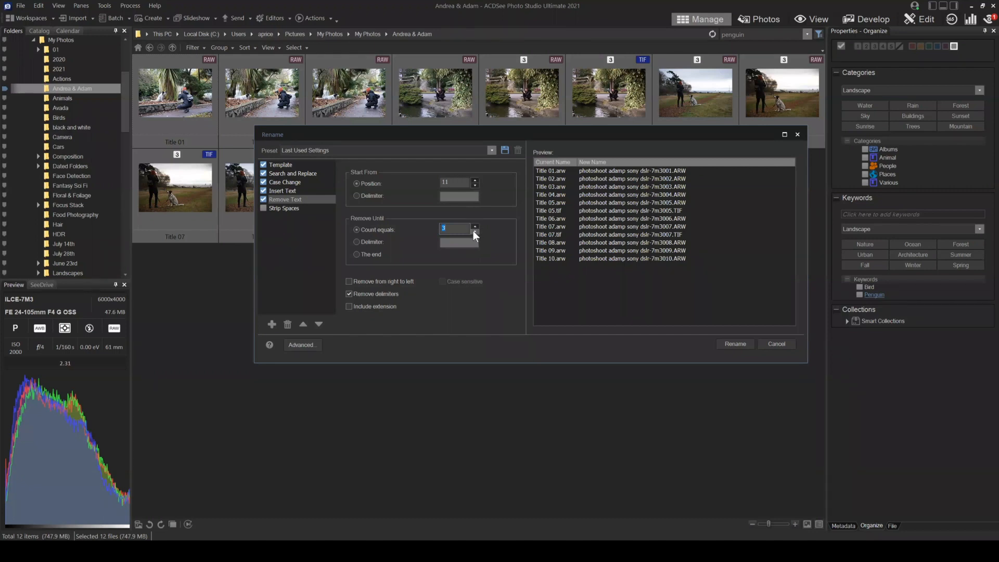
# - Adjust the Remove Text rule to start from position 12 and remove a count of 3 characters
pyautogui.click(474, 231)
pyautogui.click(476, 180)
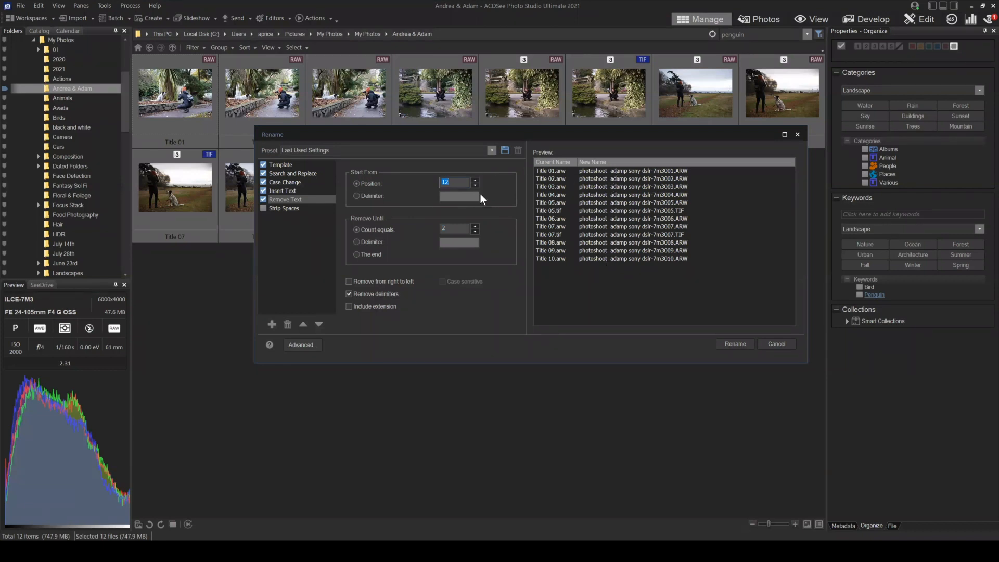
pyautogui.click(475, 180)
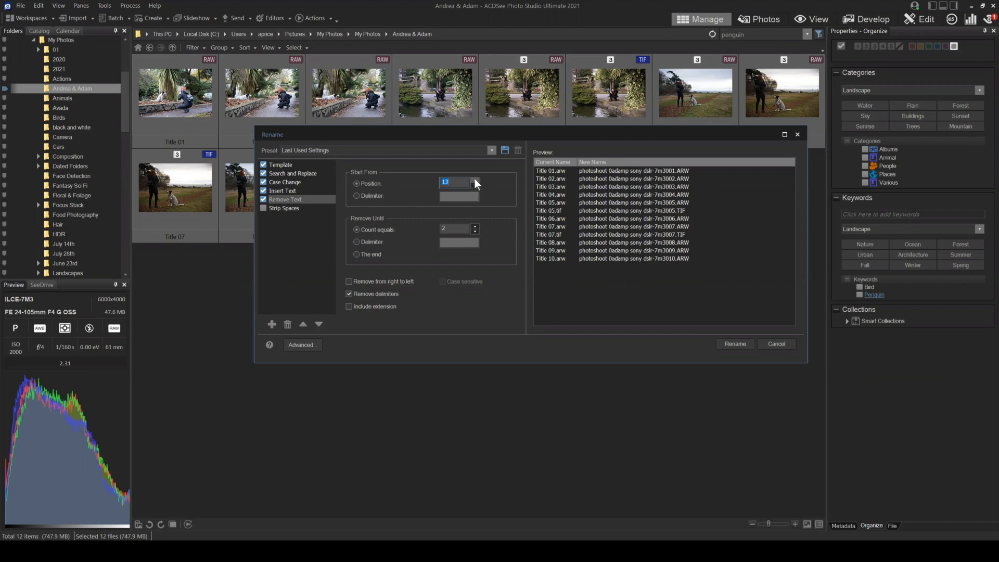
pyautogui.click(476, 186)
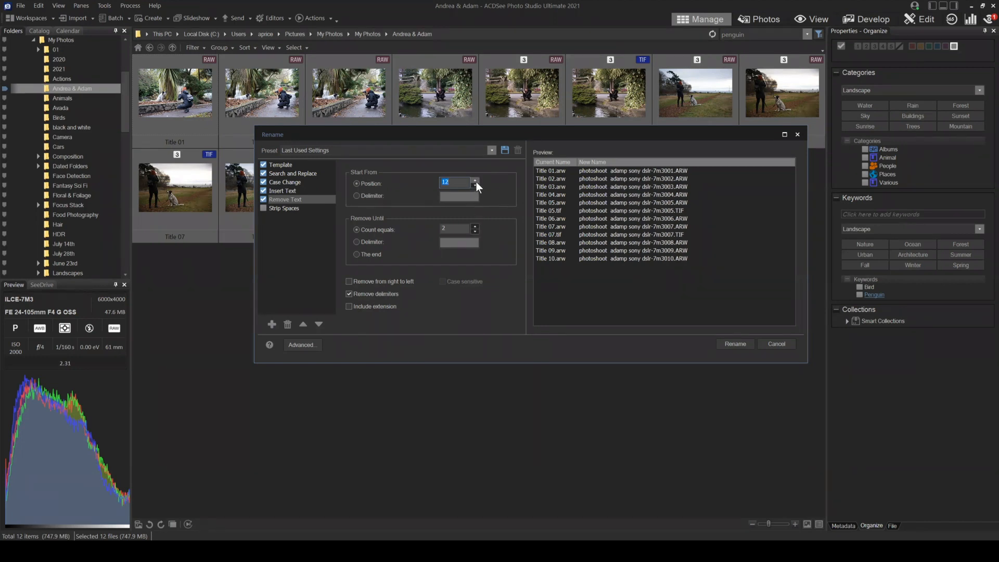
pyautogui.click(475, 231)
pyautogui.click(475, 232)
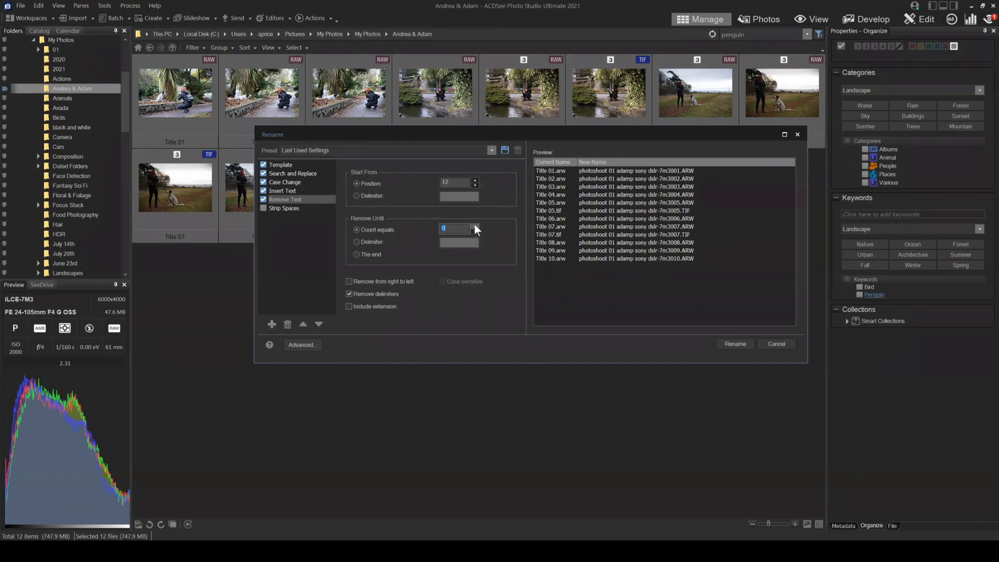
pyautogui.click(474, 224)
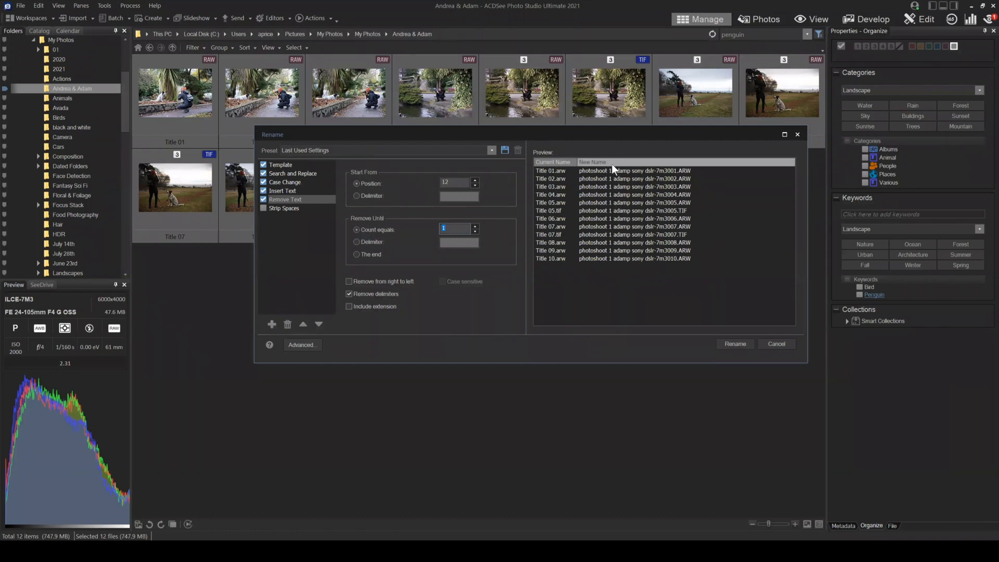
pyautogui.click(476, 226)
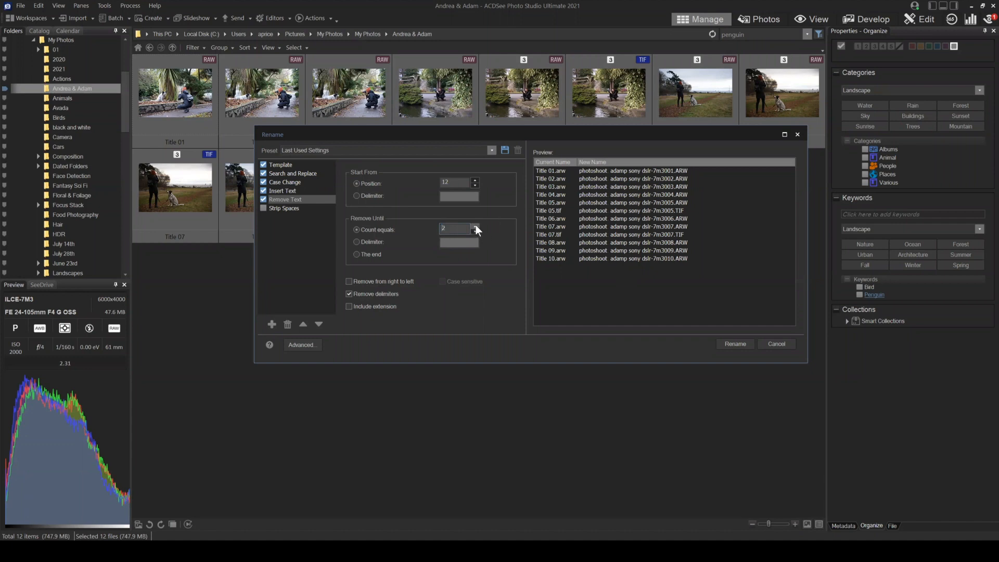
pyautogui.click(475, 225)
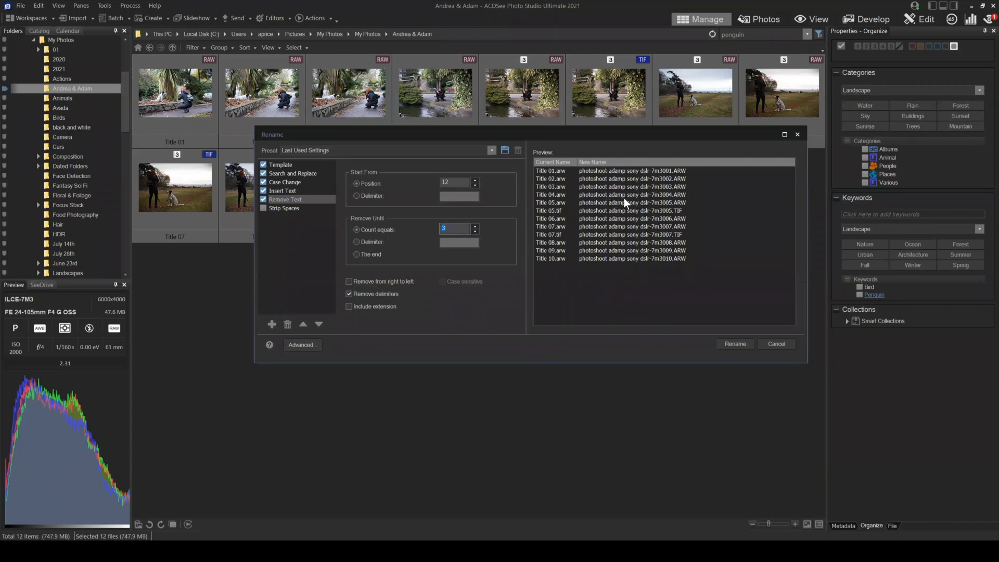
# - Enable the Strip Spaces rule and replace the spaces in the new names with an underscore
pyautogui.click(263, 209)
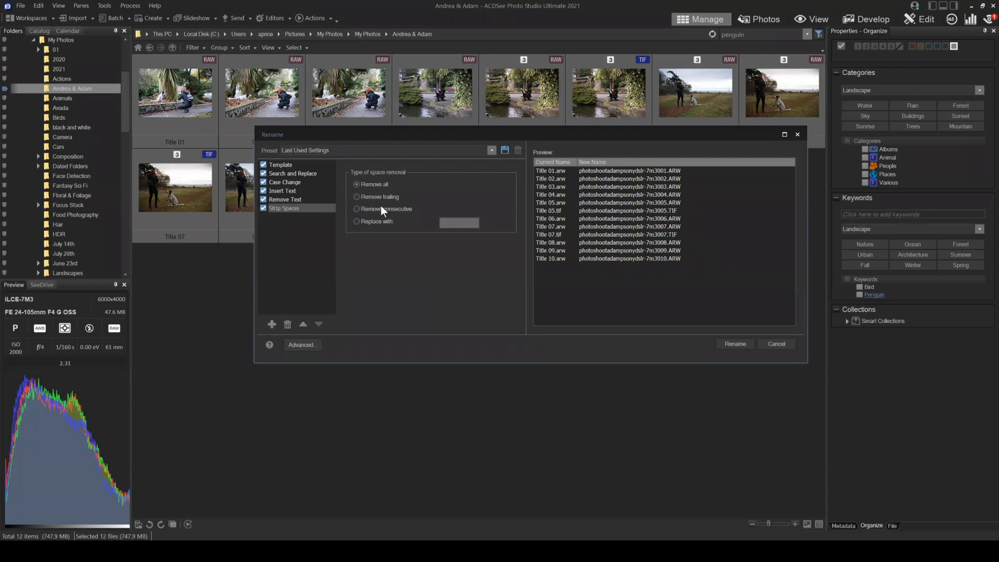
pyautogui.click(357, 221)
pyautogui.click(470, 221)
pyautogui.write('_')
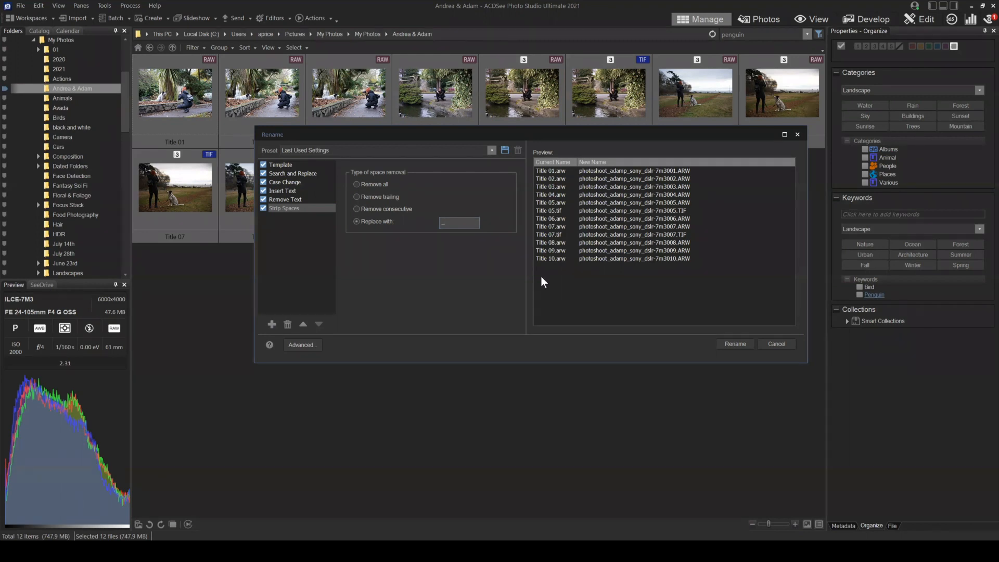
pyautogui.doubleClick(449, 222)
pyautogui.moveTo(566, 134); pyautogui.dragTo(569, 138)
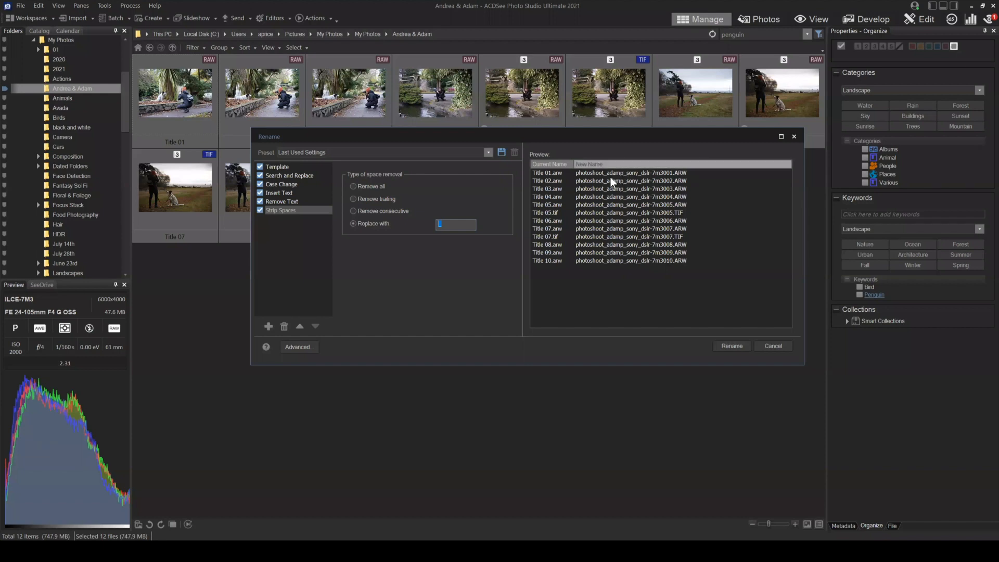
pyautogui.click(268, 326)
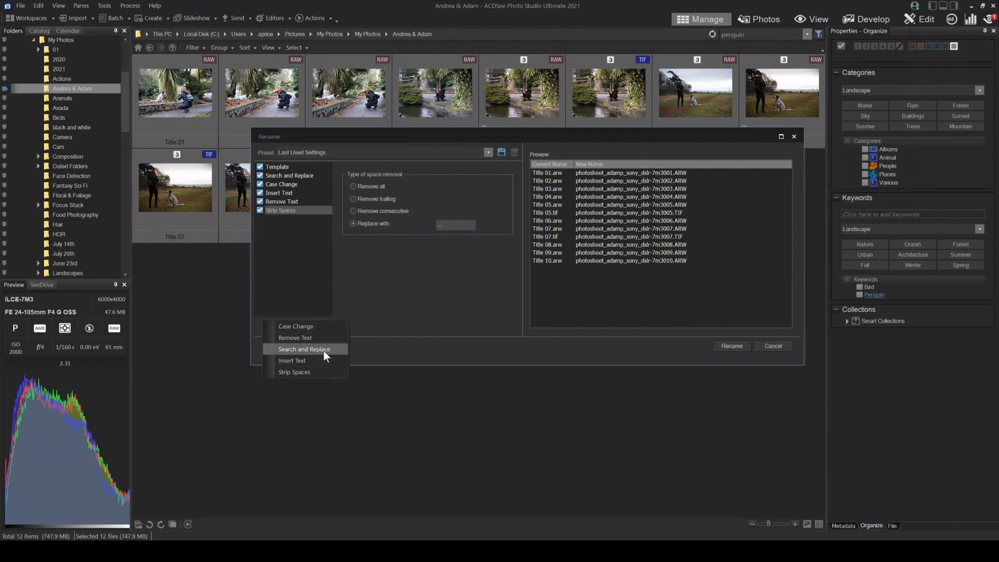
pyautogui.click(287, 241)
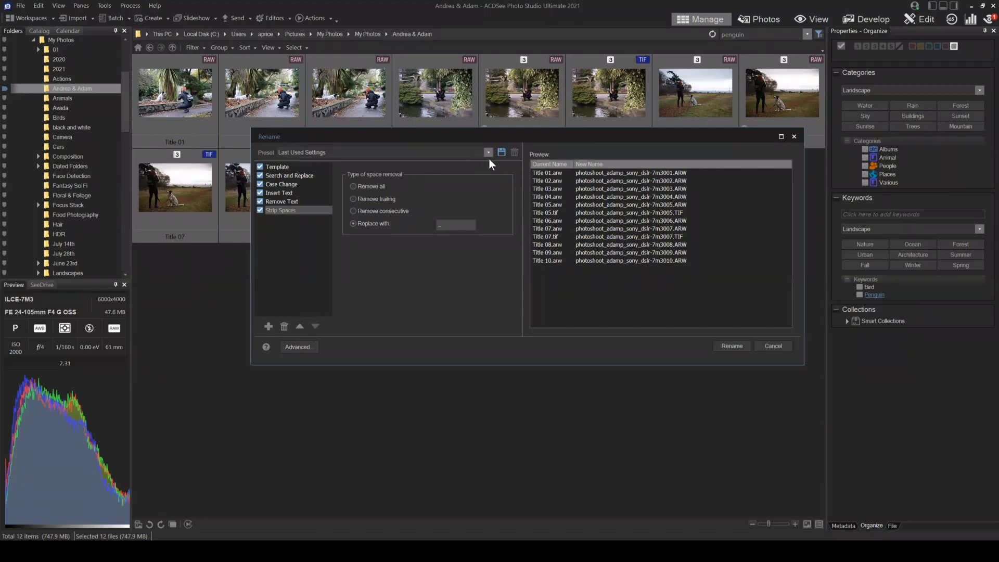
# - Save the current rename settings as a preset named "photoshoot"
pyautogui.click(501, 152)
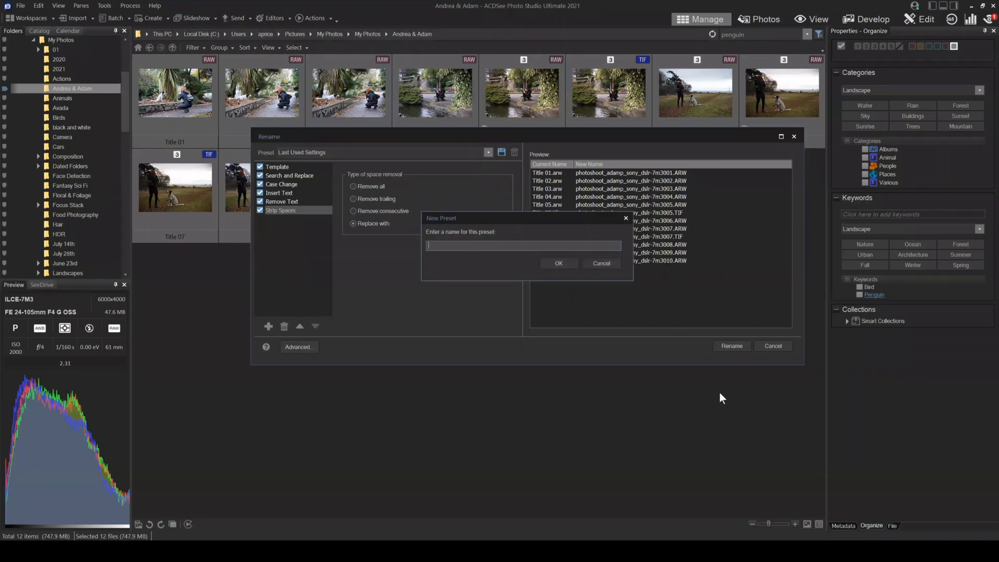
pyautogui.write('photsh')
pyautogui.write('sh')
pyautogui.write('oot')
pyautogui.press('Return')
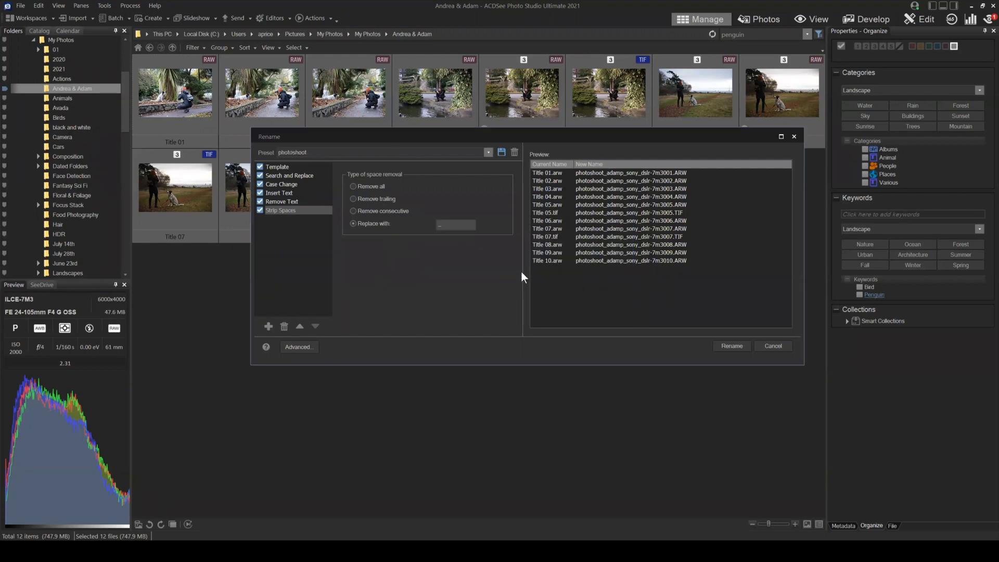
# - Run the batch rename on the selected photos, clear the selection and select the first renamed photo
pyautogui.click(733, 345)
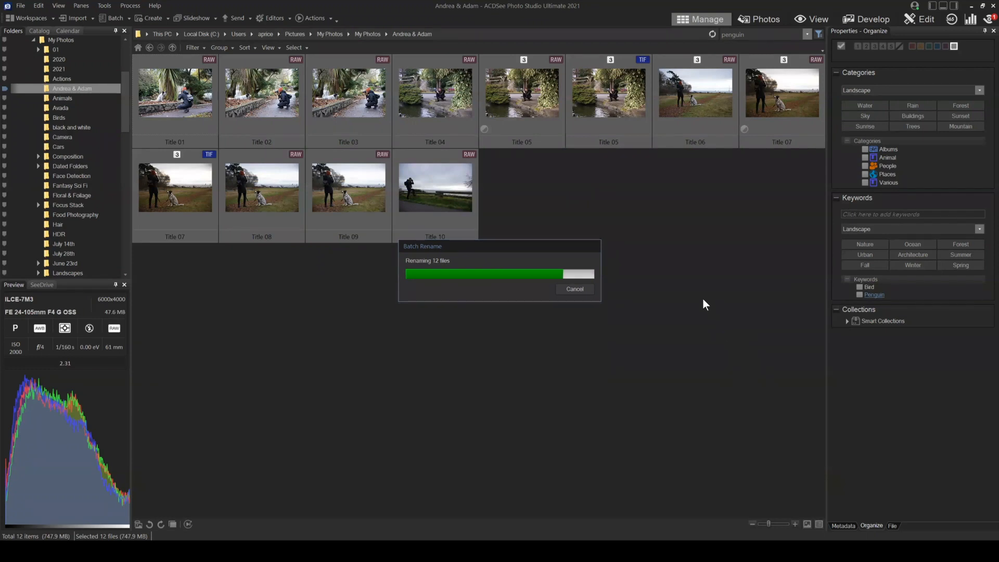
pyautogui.click(659, 339)
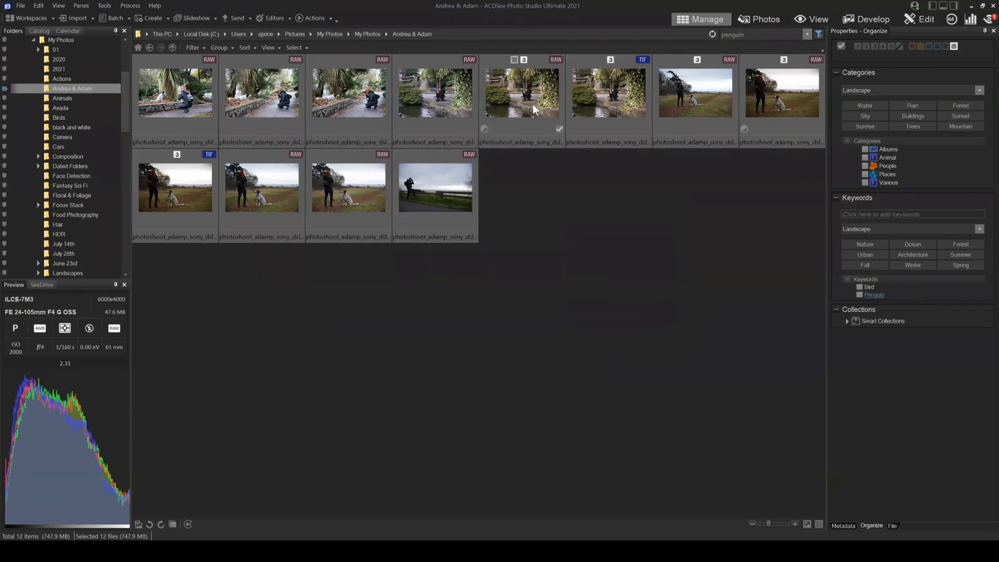
pyautogui.click(612, 280)
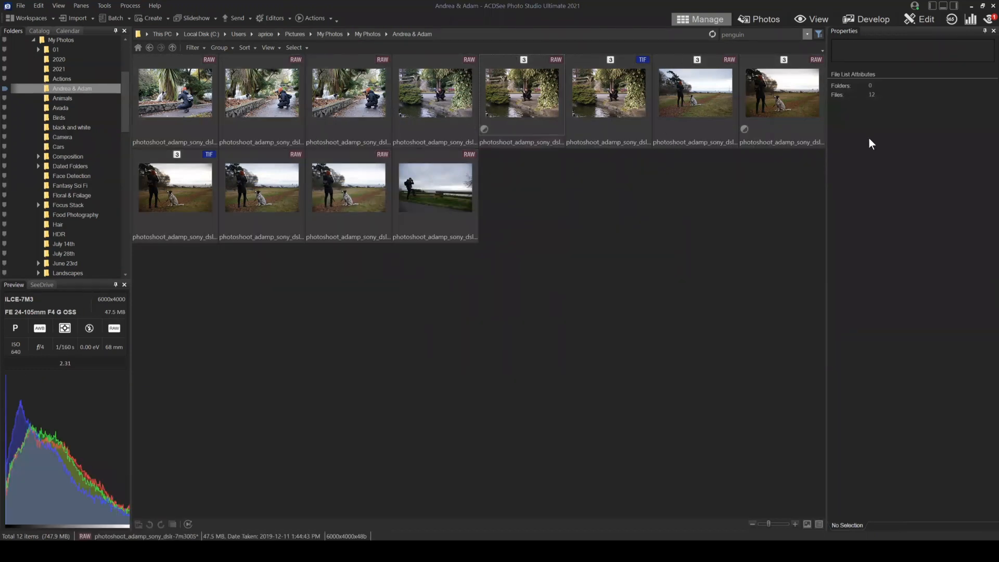
pyautogui.click(175, 99)
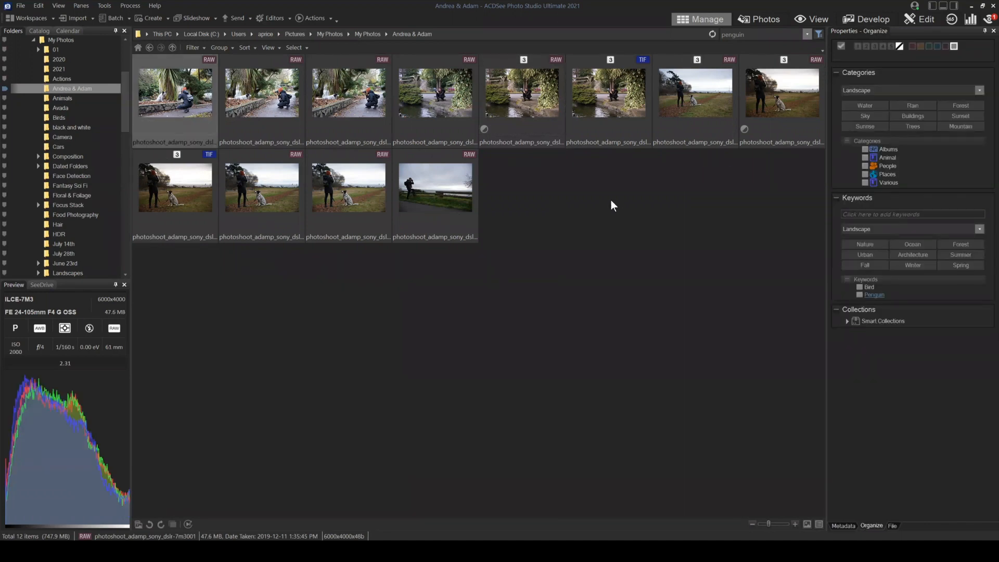
# - Go back to the My Photos folder and open the Food Photography folder
pyautogui.click(149, 48)
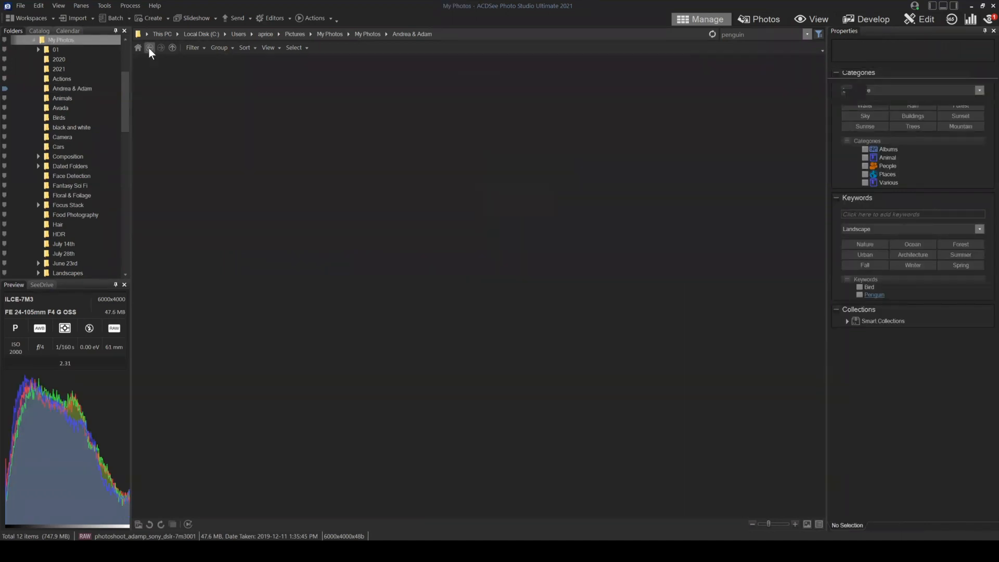
pyautogui.scroll(-2, 346, 341)
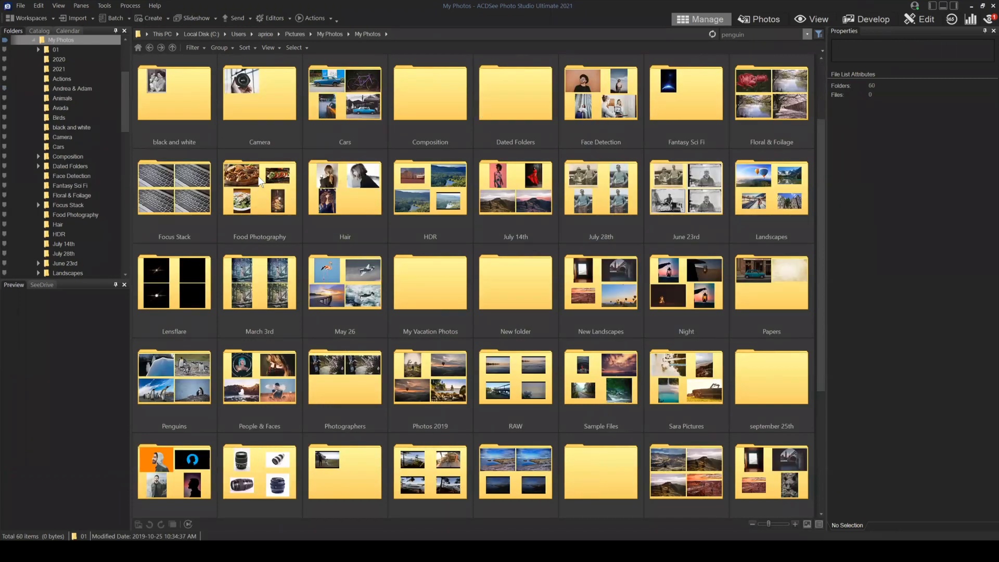
pyautogui.doubleClick(255, 195)
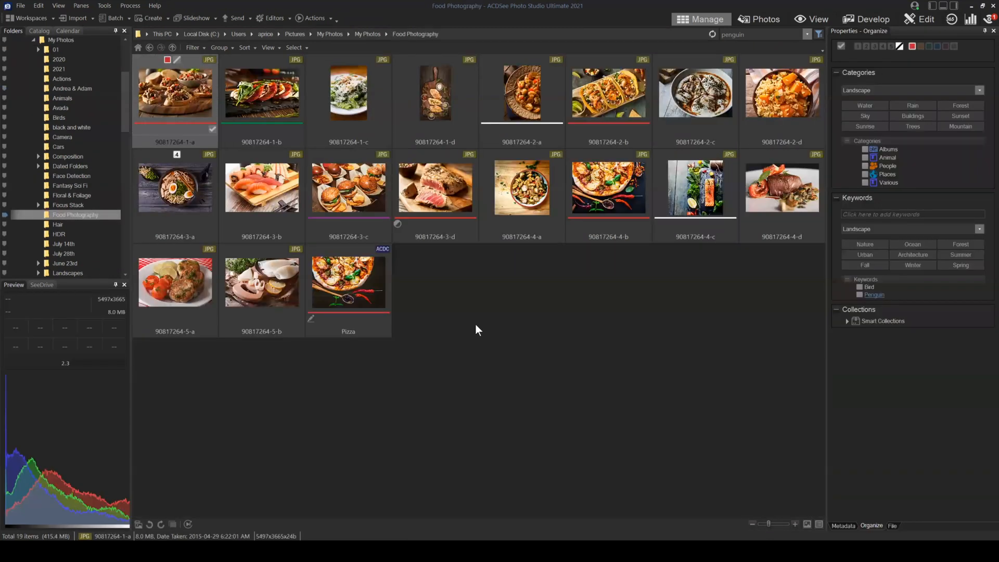
# - Batch rename all images in the Food Photography folder with the "photoshoot" preset, dismiss the result report and clear the selection
pyautogui.hotkey('ctrl', 'a')
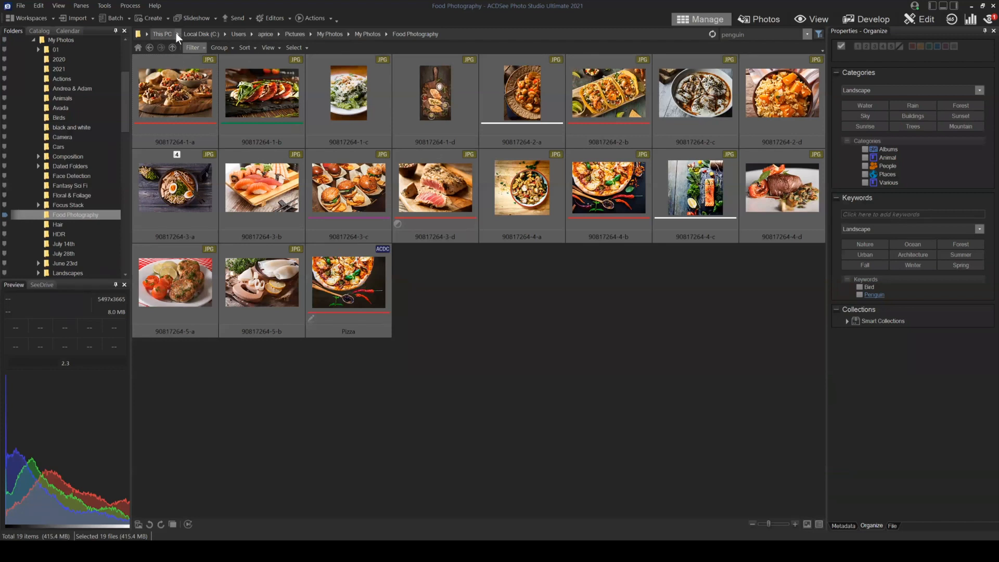
pyautogui.click(114, 17)
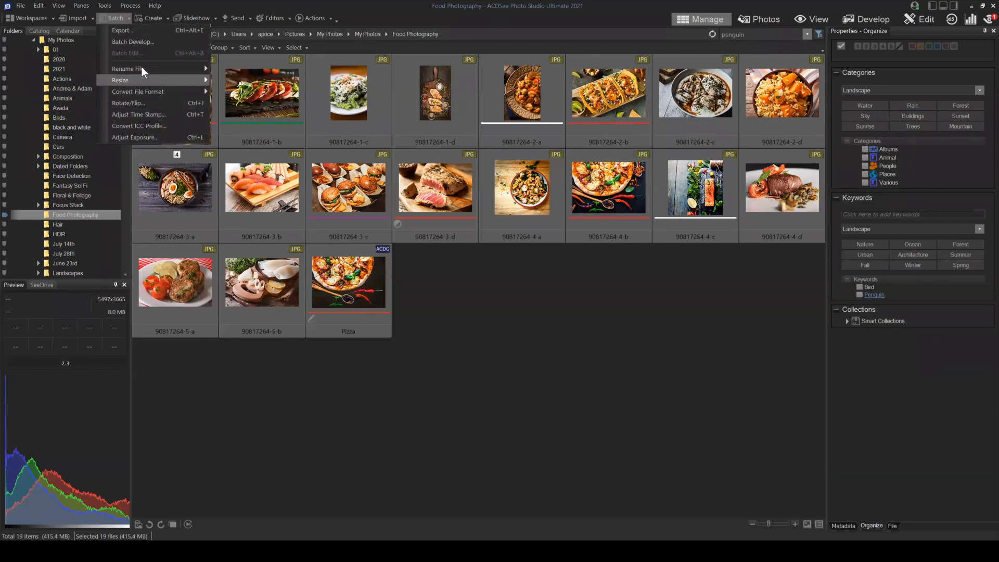
pyautogui.moveTo(142, 68)
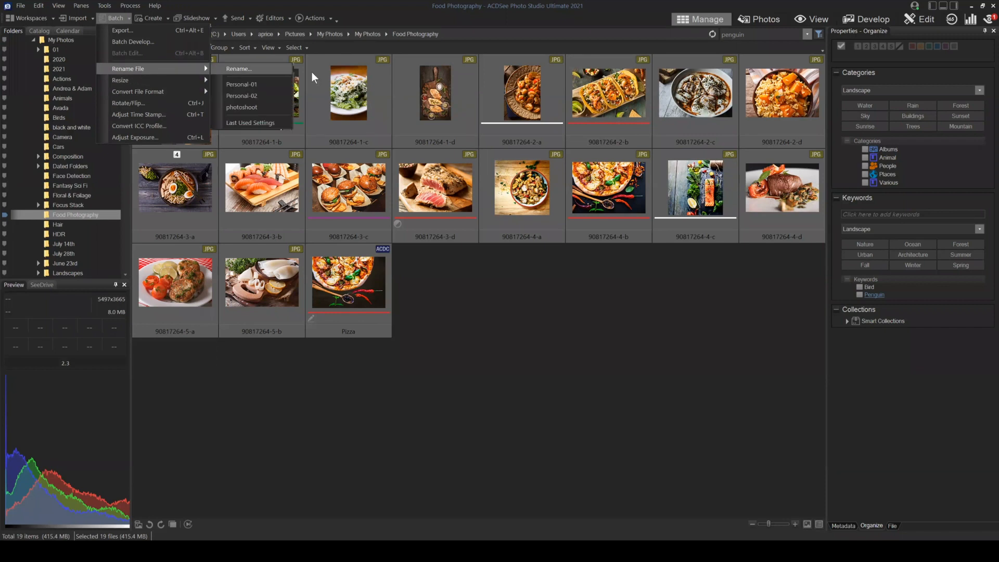
pyautogui.click(246, 106)
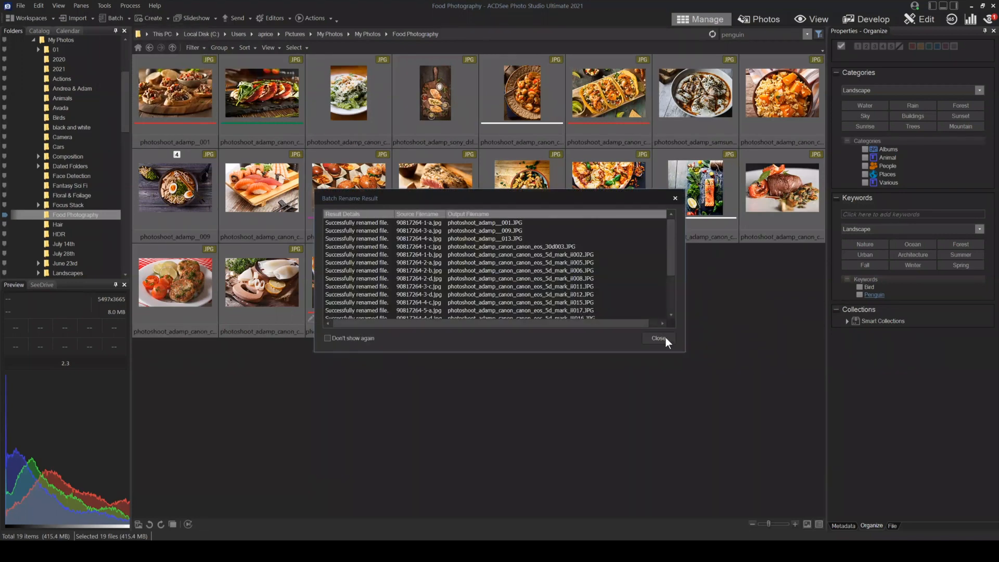
pyautogui.click(658, 339)
pyautogui.click(389, 86)
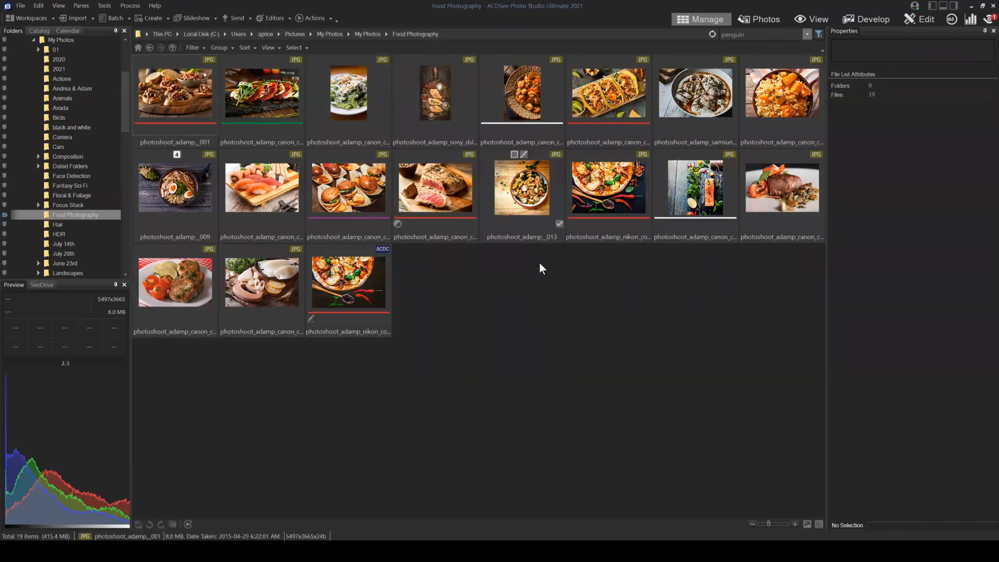
# - View the batch rename settings for the burger photo and cancel without renaming
pyautogui.click(110, 17)
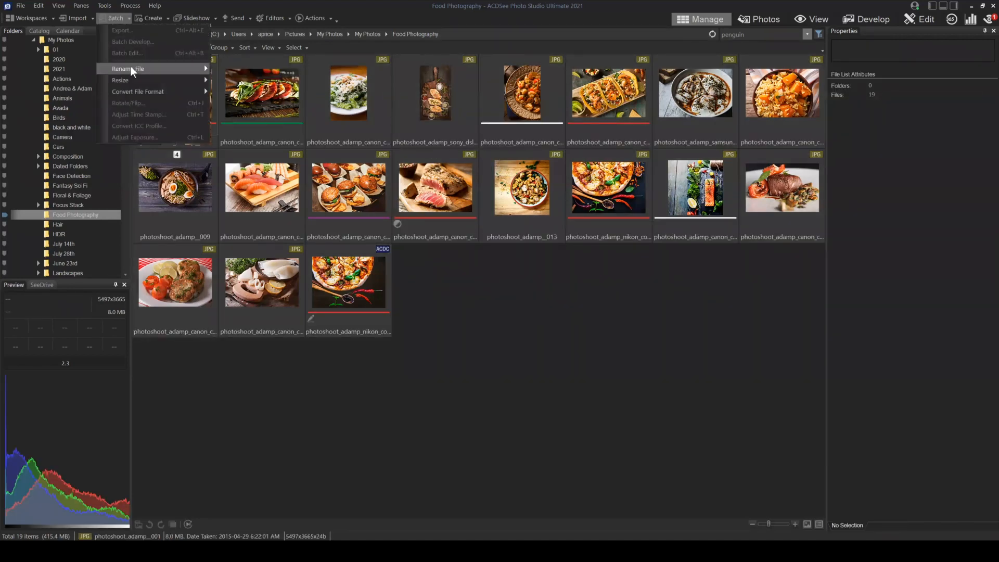
pyautogui.click(347, 186)
pyautogui.click(128, 18)
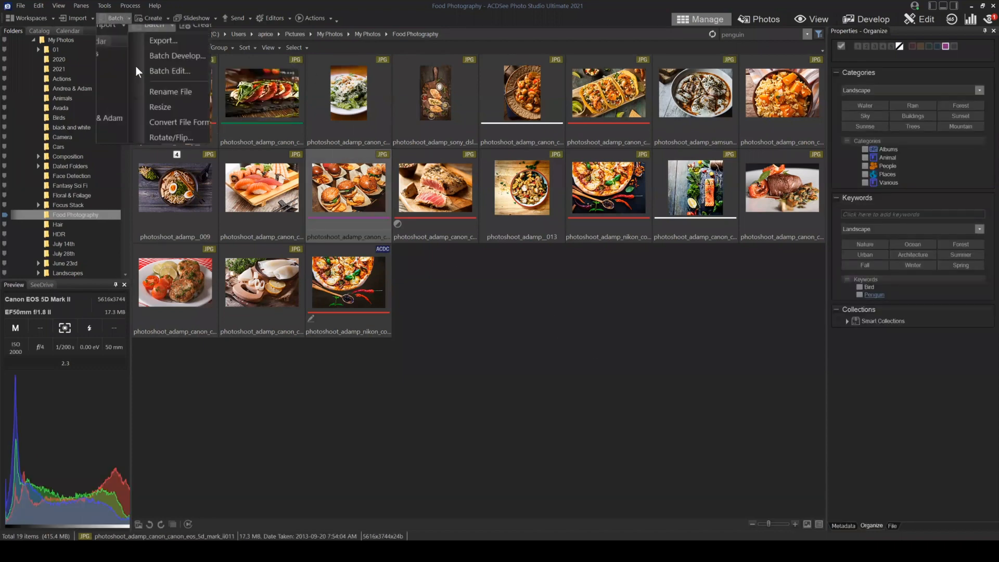
pyautogui.click(261, 68)
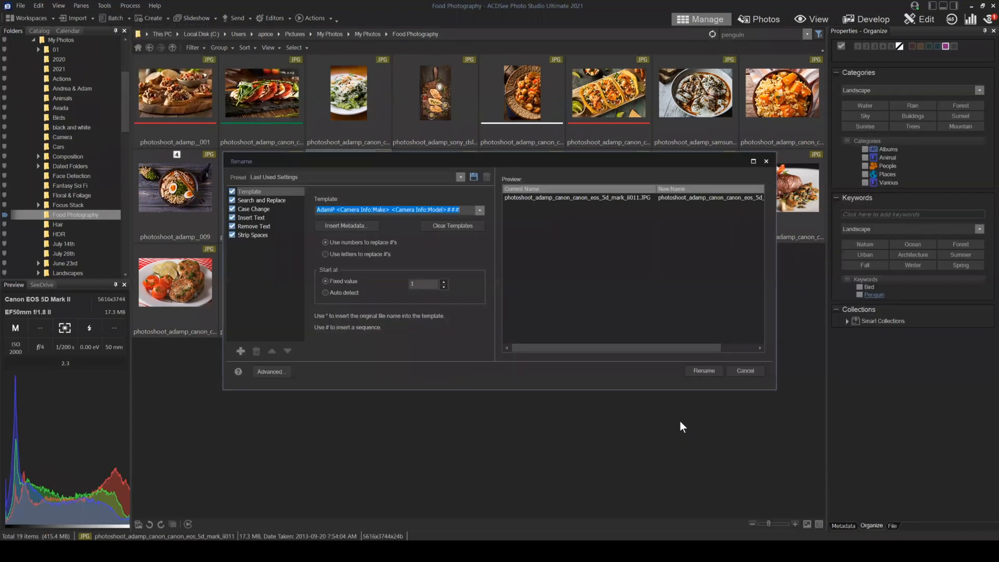
pyautogui.moveTo(520, 162); pyautogui.dragTo(550, 98)
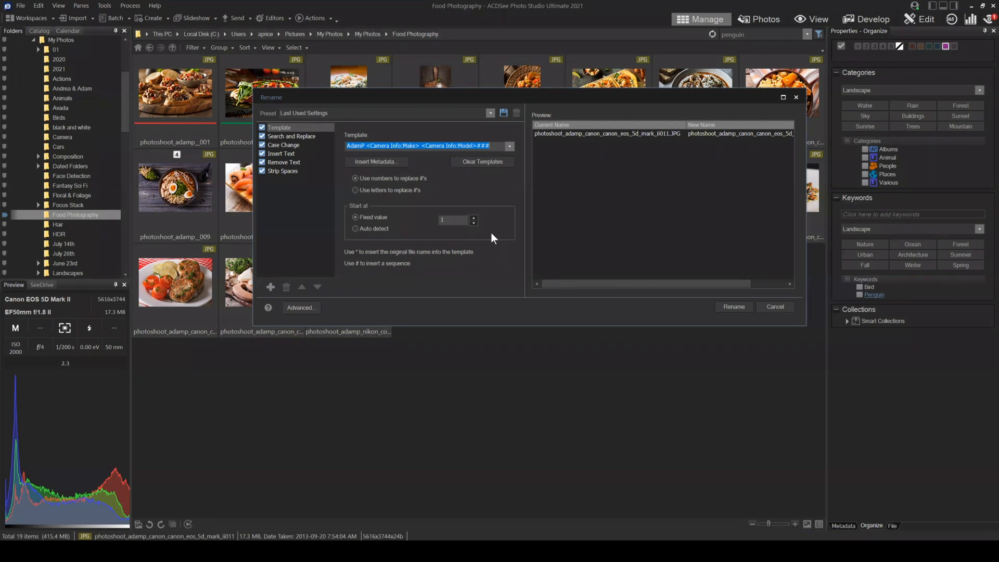
pyautogui.click(781, 307)
pyautogui.click(431, 365)
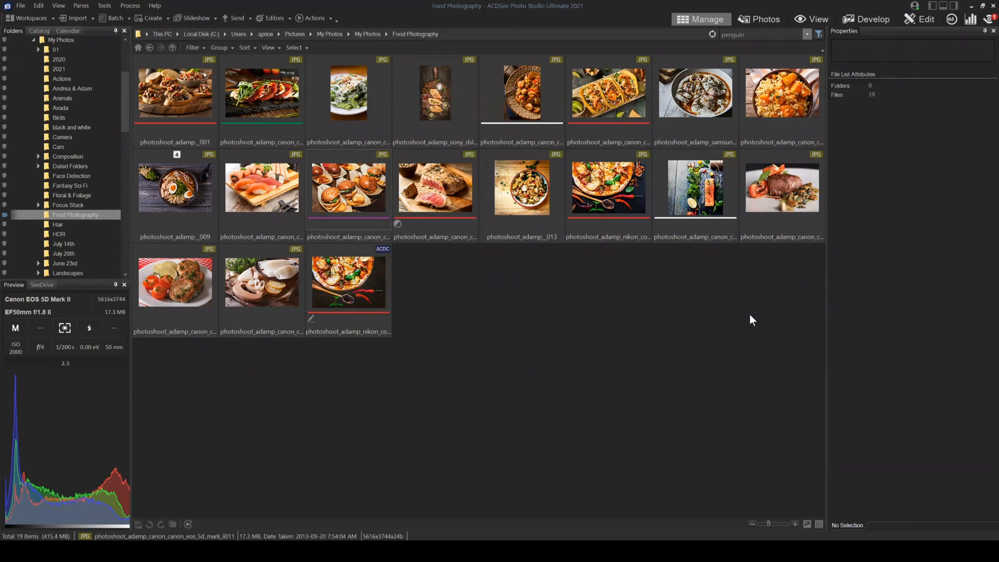
pyautogui.moveTo(788, 291); pyautogui.dragTo(177, 93)
pyautogui.click(675, 315)
# - Open the advanced batch rename options for the salad photo
pyautogui.click(115, 18)
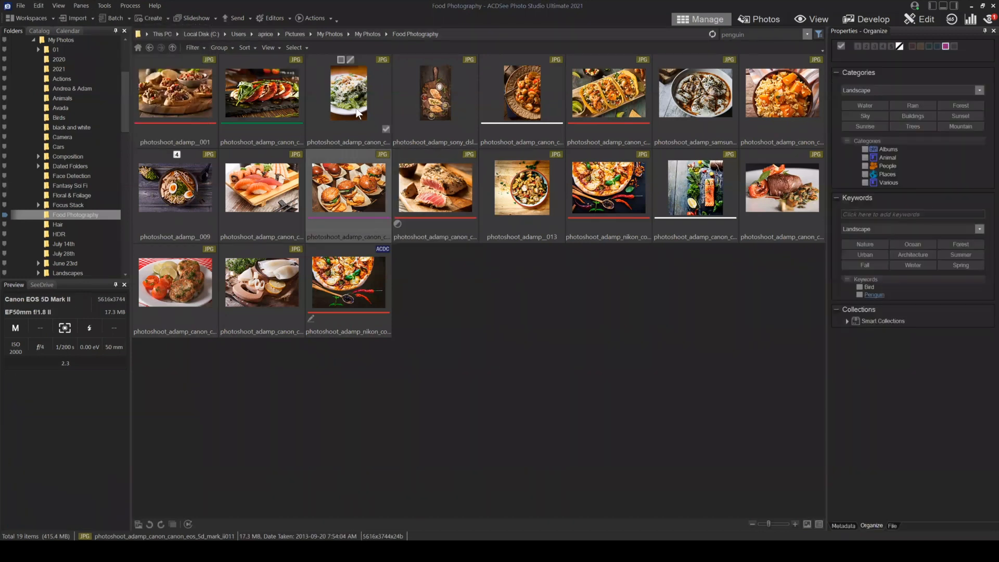
pyautogui.click(349, 93)
pyautogui.click(116, 18)
pyautogui.moveTo(149, 67)
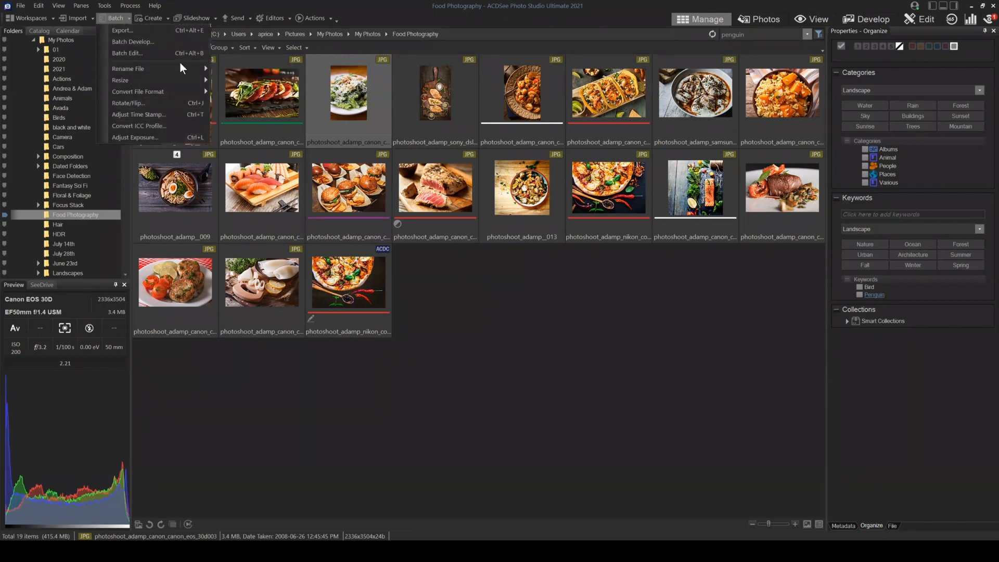
pyautogui.click(242, 64)
pyautogui.click(271, 371)
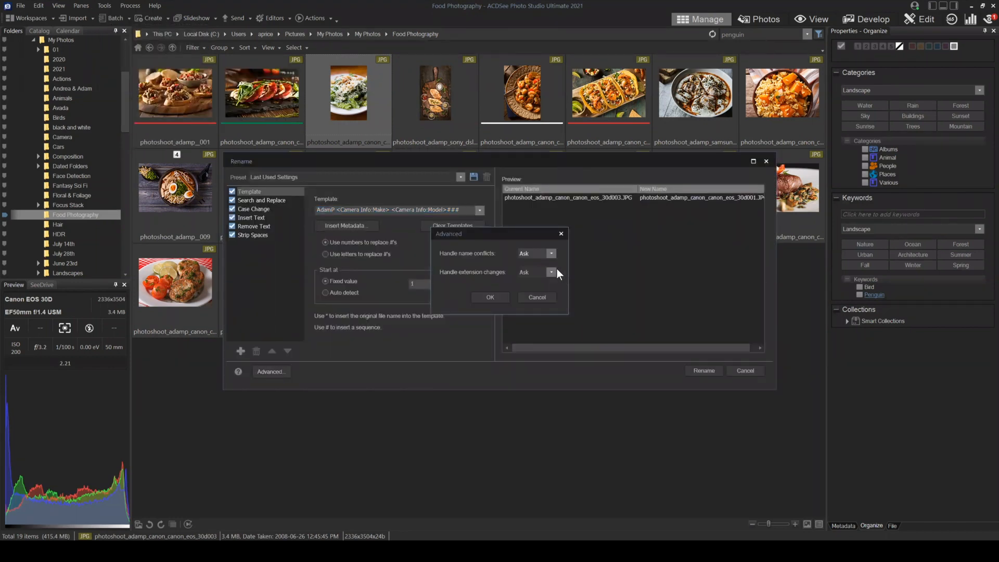
# - Examine the available choices for handling name conflicts and extension changes, and cancel the rename
pyautogui.click(551, 254)
pyautogui.moveTo(501, 234); pyautogui.dragTo(459, 239)
pyautogui.click(544, 255)
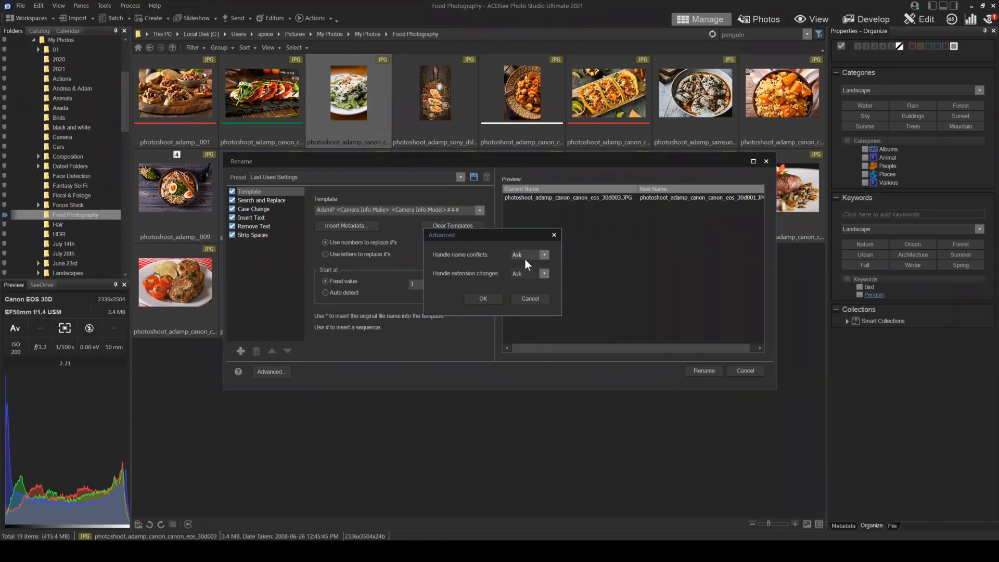
pyautogui.click(545, 253)
pyautogui.click(544, 274)
pyautogui.click(531, 285)
pyautogui.click(529, 300)
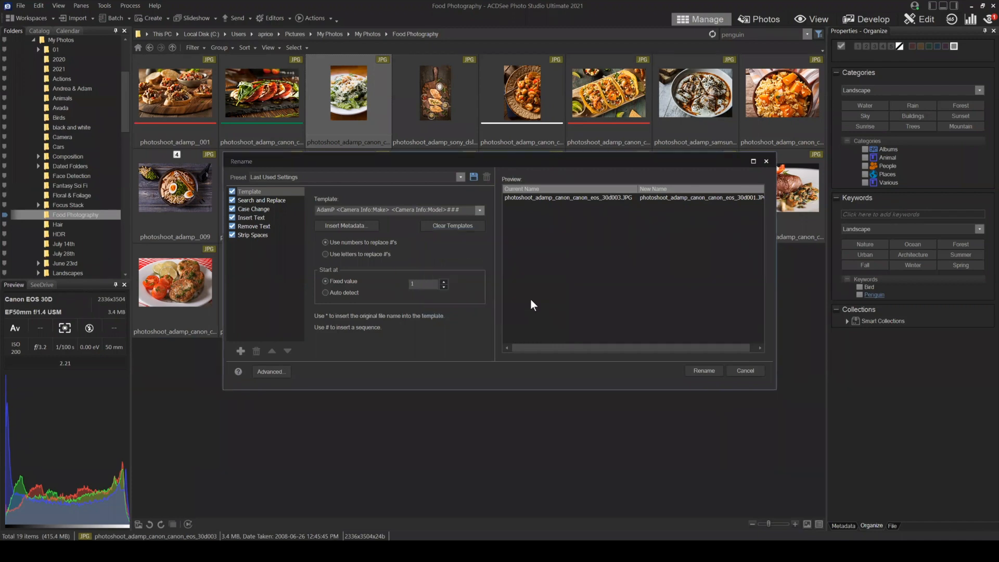
pyautogui.click(747, 371)
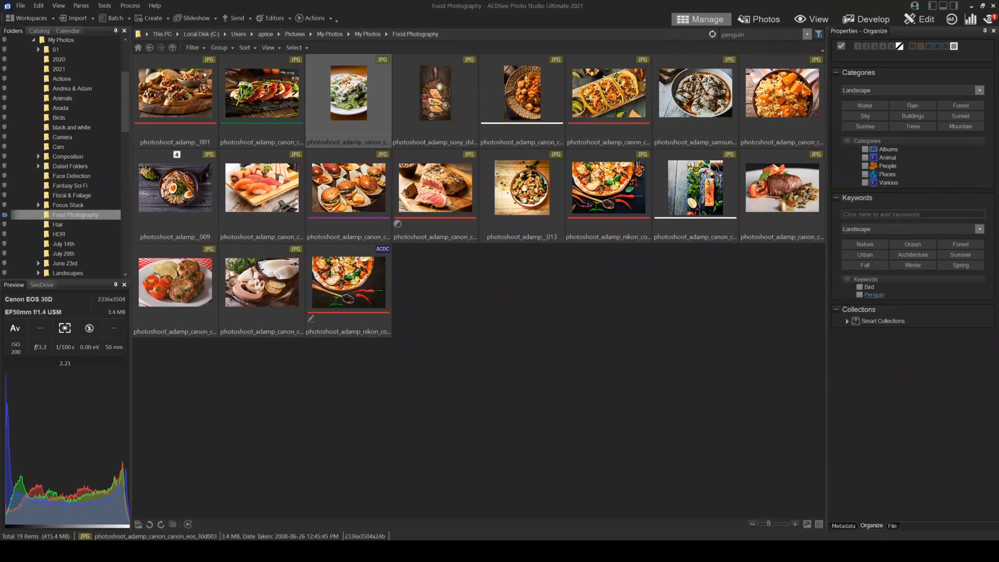
pyautogui.click(458, 303)
pyautogui.click(40, 6)
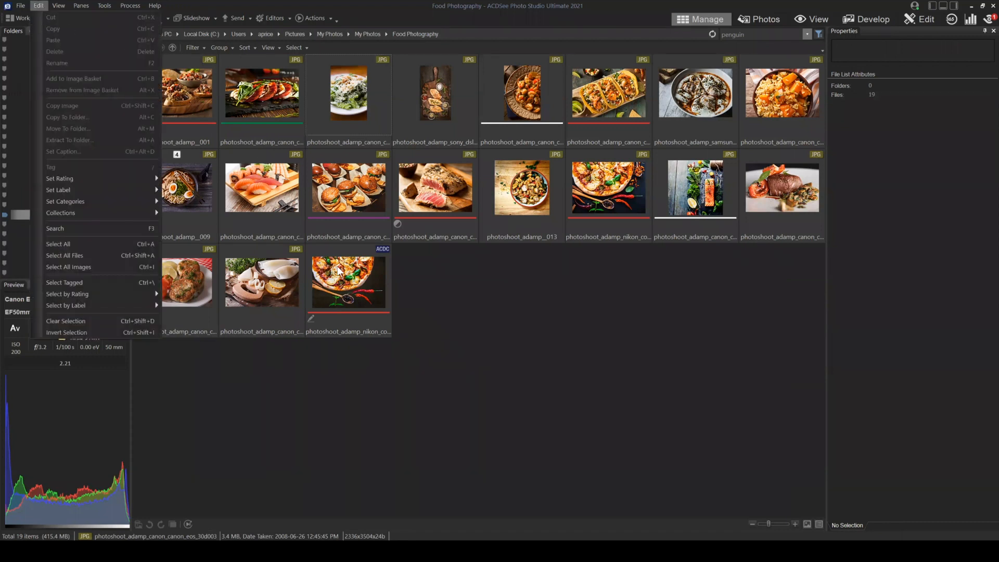
pyautogui.click(541, 402)
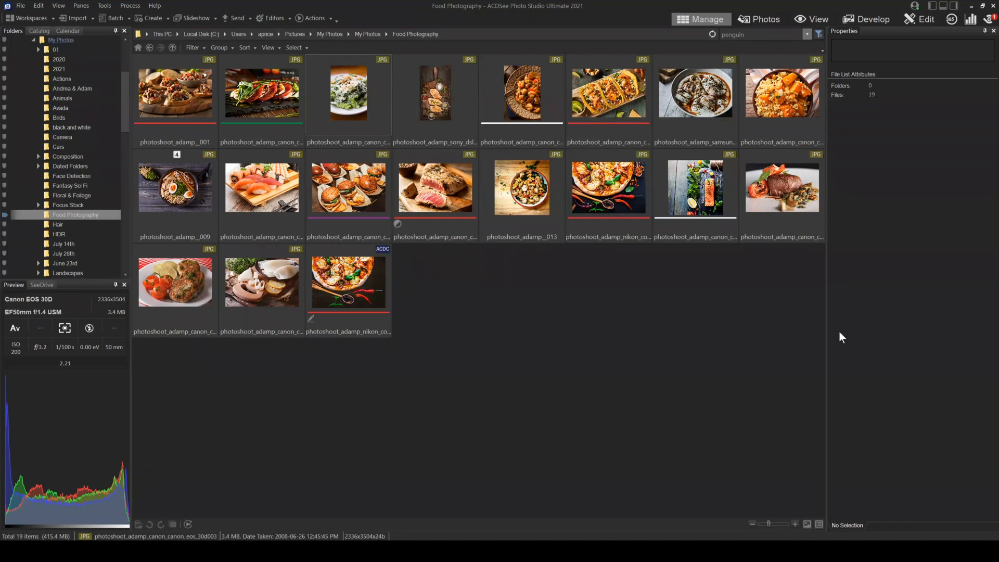
pyautogui.moveTo(801, 295); pyautogui.dragTo(129, 87)
# - Return to the previously renamed photoshoot folder and open batch rename for its two TIF photos
pyautogui.click(150, 48)
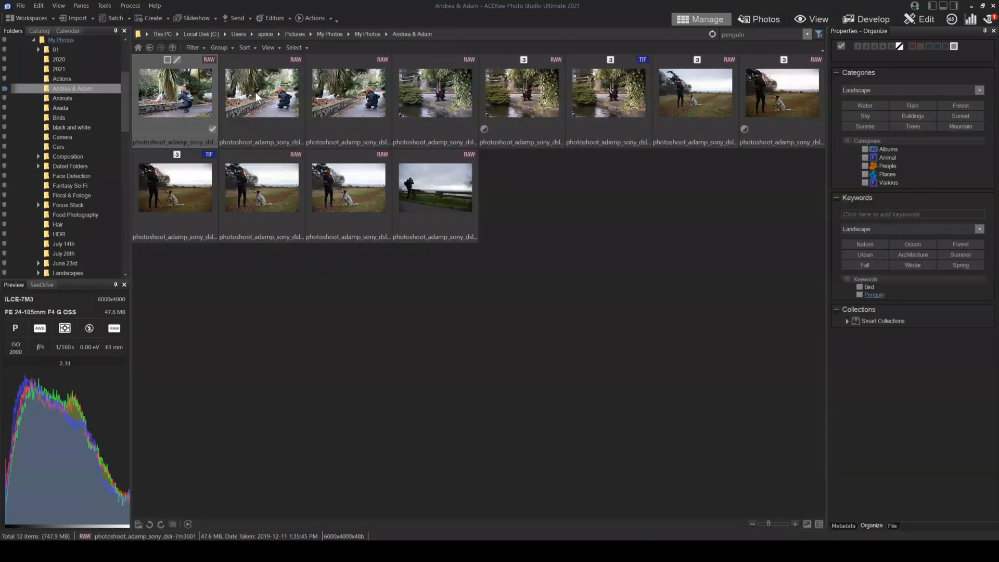
pyautogui.click(185, 187)
pyautogui.click(639, 94)
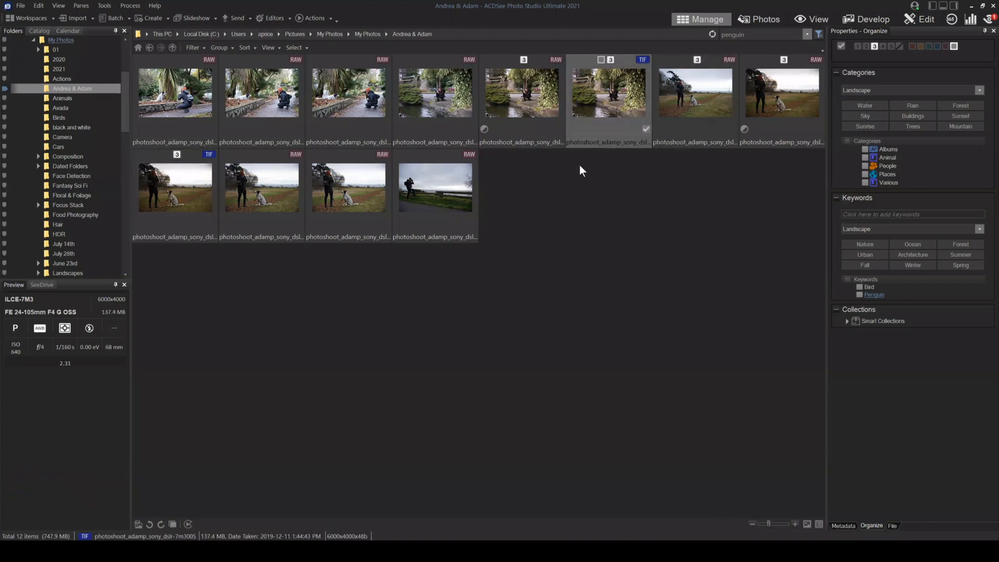
pyautogui.keyDown('ctrl'); pyautogui.click(209, 180); pyautogui.keyUp('ctrl')
pyautogui.click(120, 16)
pyautogui.moveTo(139, 68)
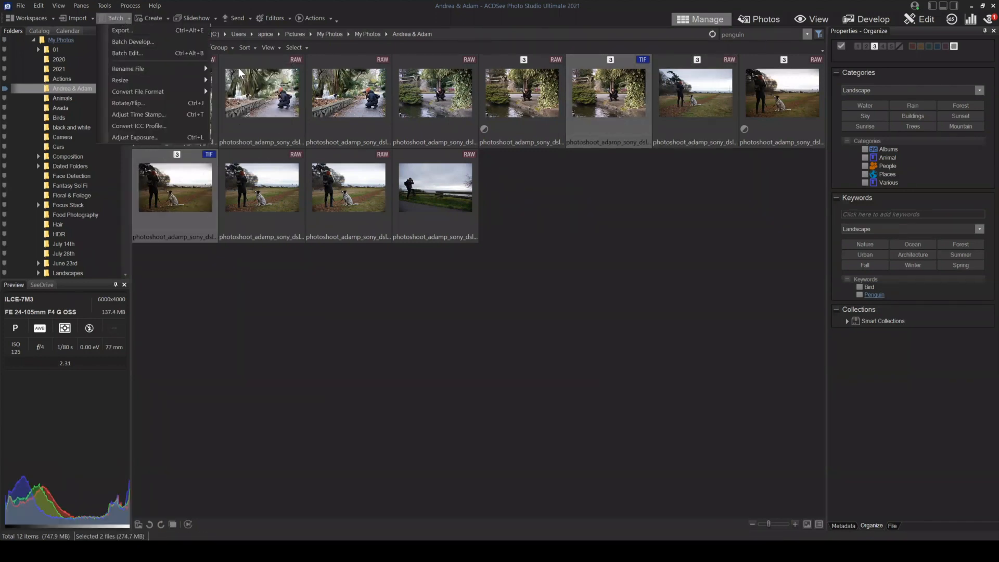
pyautogui.click(246, 70)
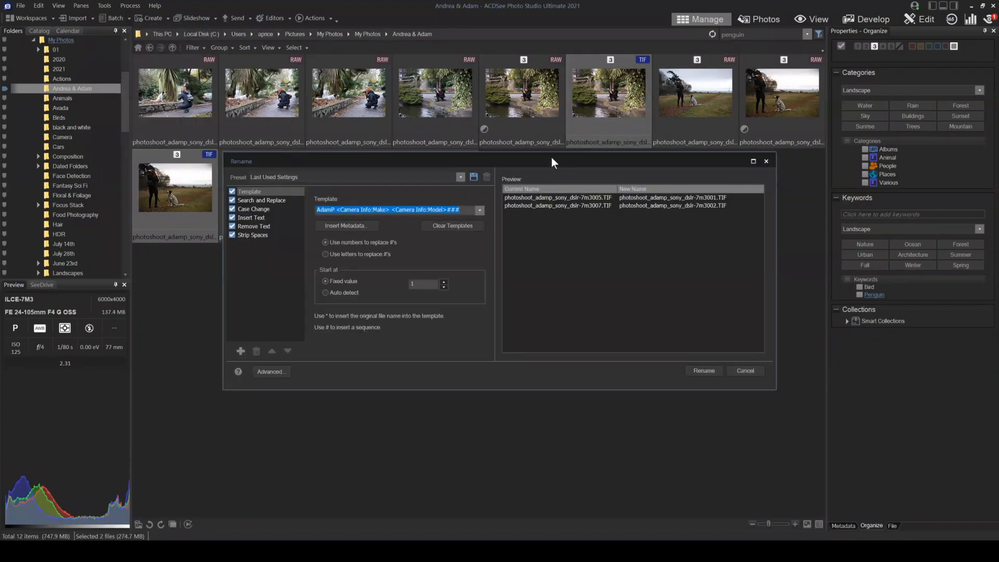
# - Compare the current and new names of both TIF files and inspect the Remove Text and Insert Text rules
pyautogui.moveTo(552, 157); pyautogui.dragTo(537, 181)
pyautogui.click(573, 221)
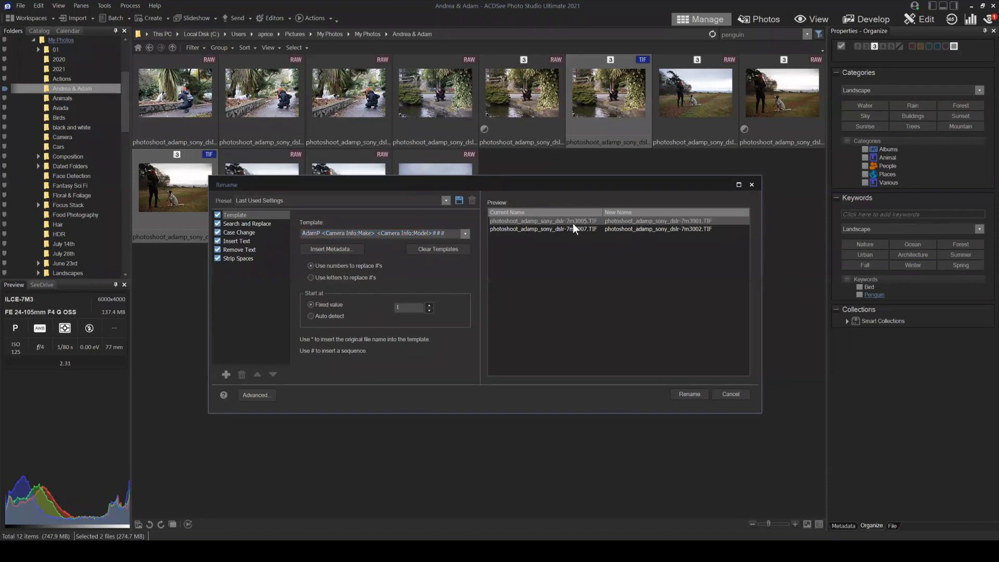
pyautogui.click(639, 228)
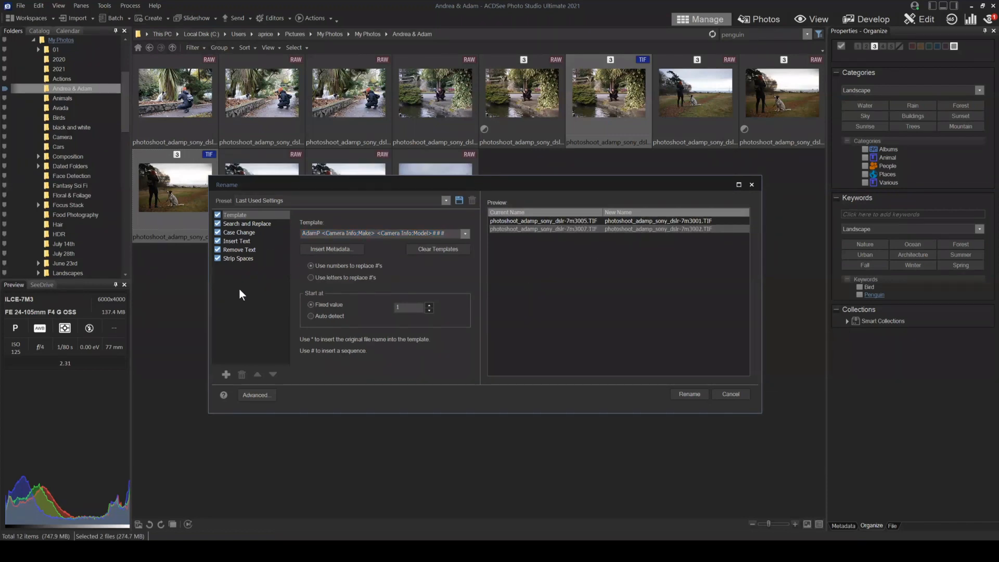
pyautogui.click(586, 219)
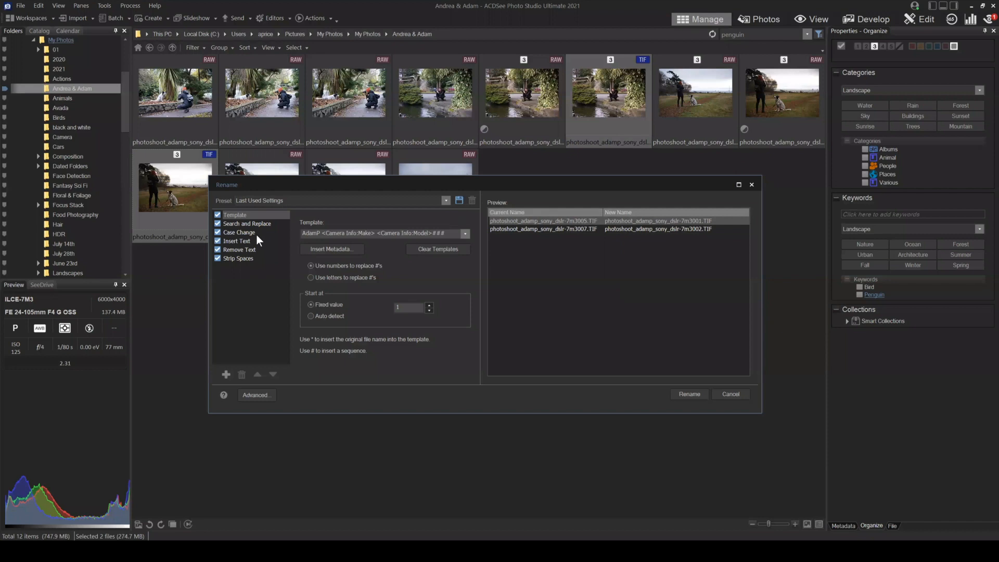
pyautogui.click(252, 250)
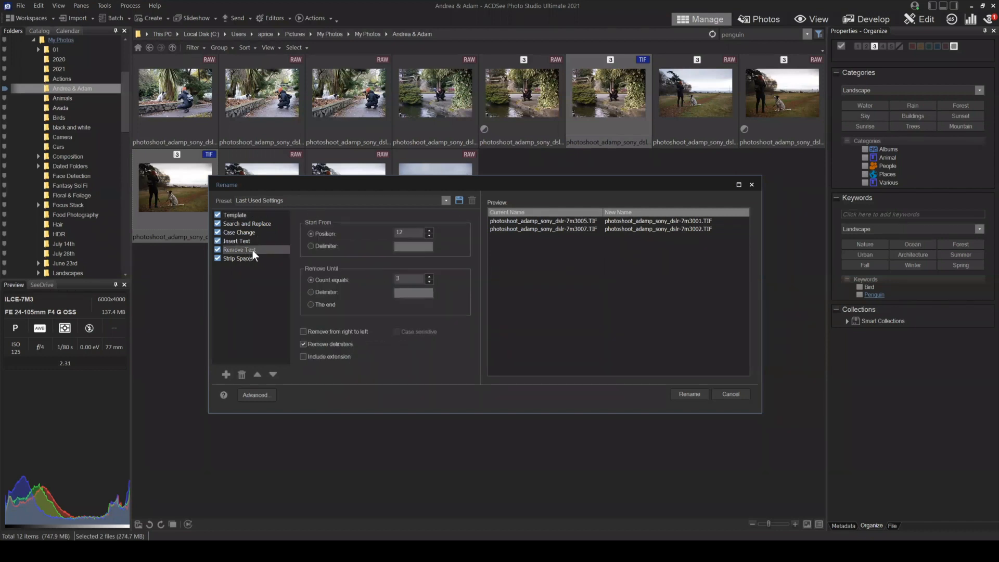
pyautogui.click(252, 242)
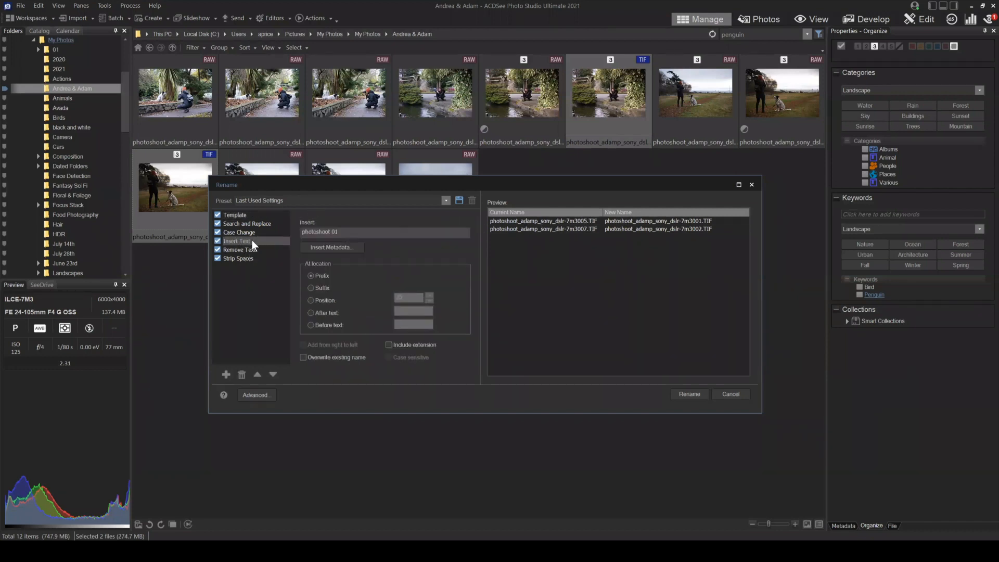
pyautogui.moveTo(364, 231); pyautogui.dragTo(266, 234)
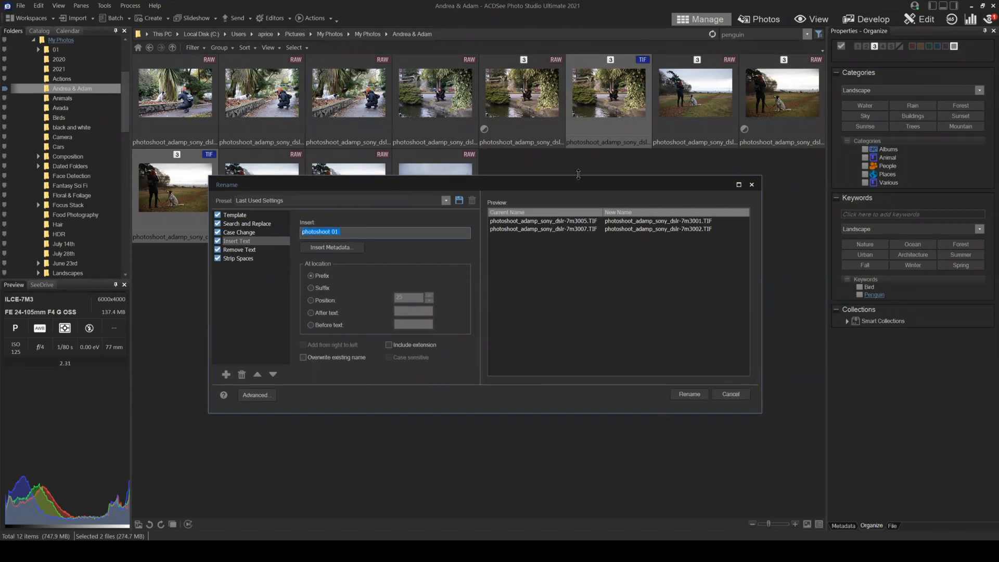
# - Review the Template, Strip Spaces and Remove Text rules under the Last Used Settings preset, cancel the rename and clear the selection
pyautogui.click(230, 224)
pyautogui.click(238, 217)
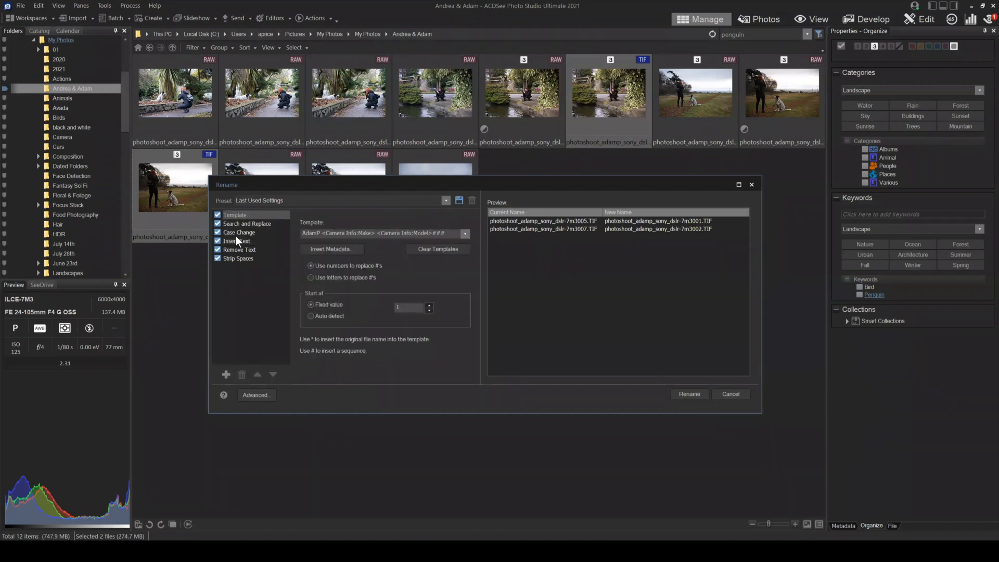
pyautogui.click(239, 249)
pyautogui.click(240, 257)
pyautogui.click(307, 201)
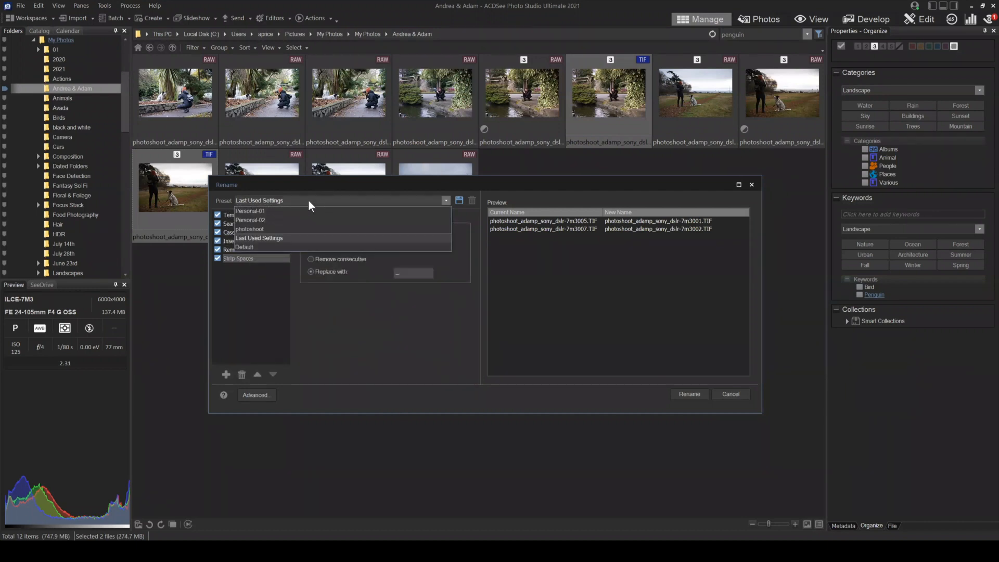
pyautogui.click(331, 239)
pyautogui.click(244, 249)
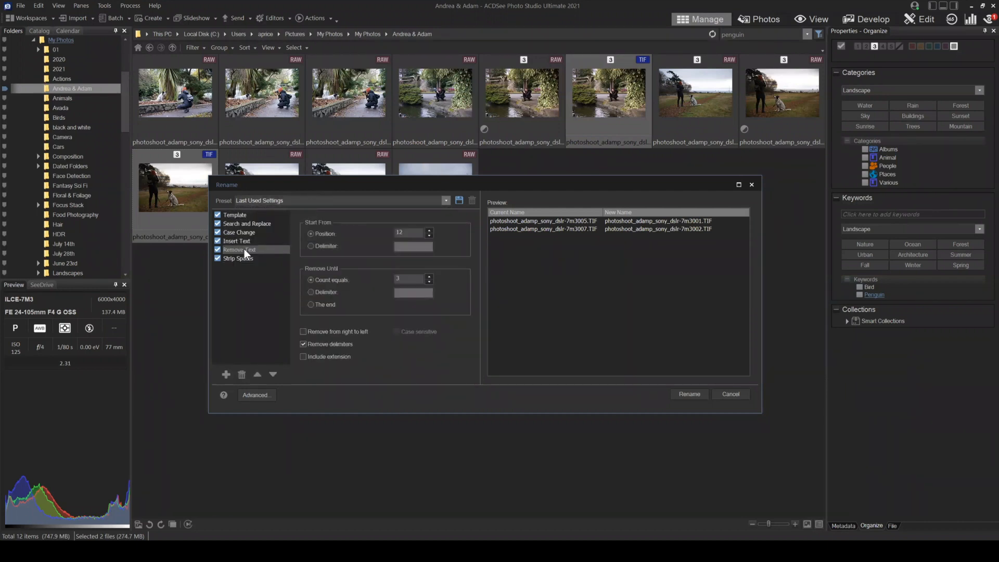
pyautogui.click(742, 395)
pyautogui.click(635, 226)
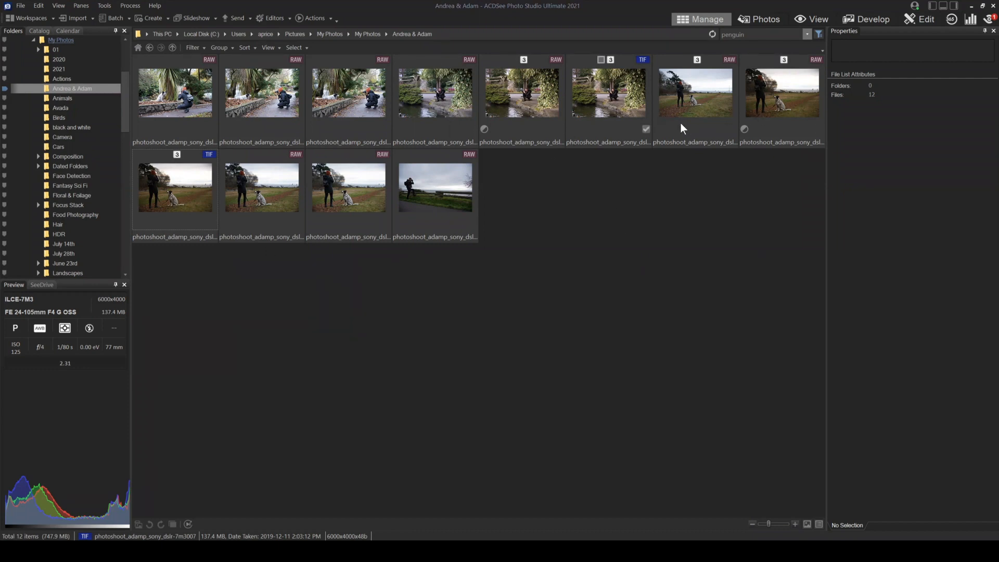
# - Go back to the parent folder, open the Food Photography folder and select its first two photos
pyautogui.click(150, 46)
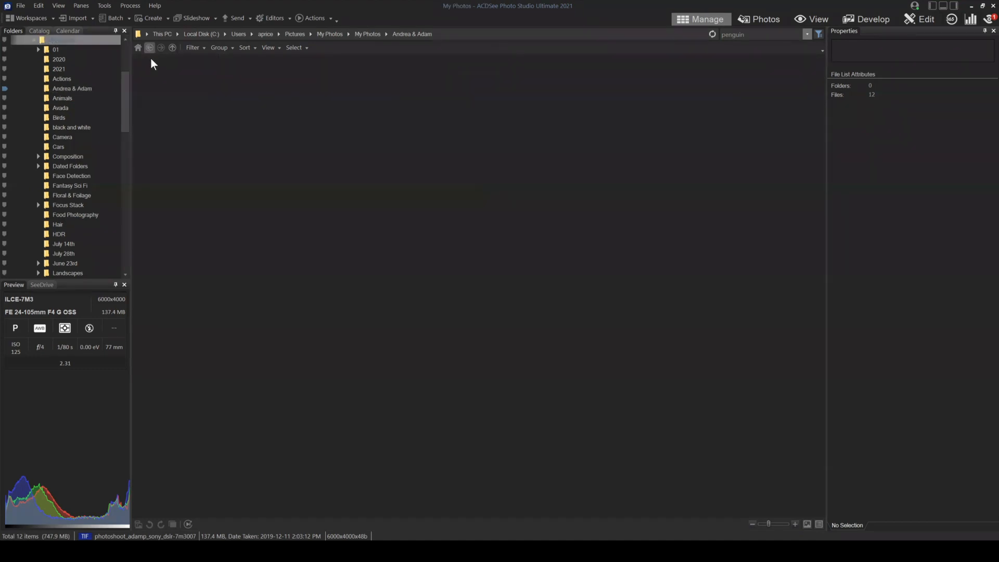
pyautogui.doubleClick(264, 303)
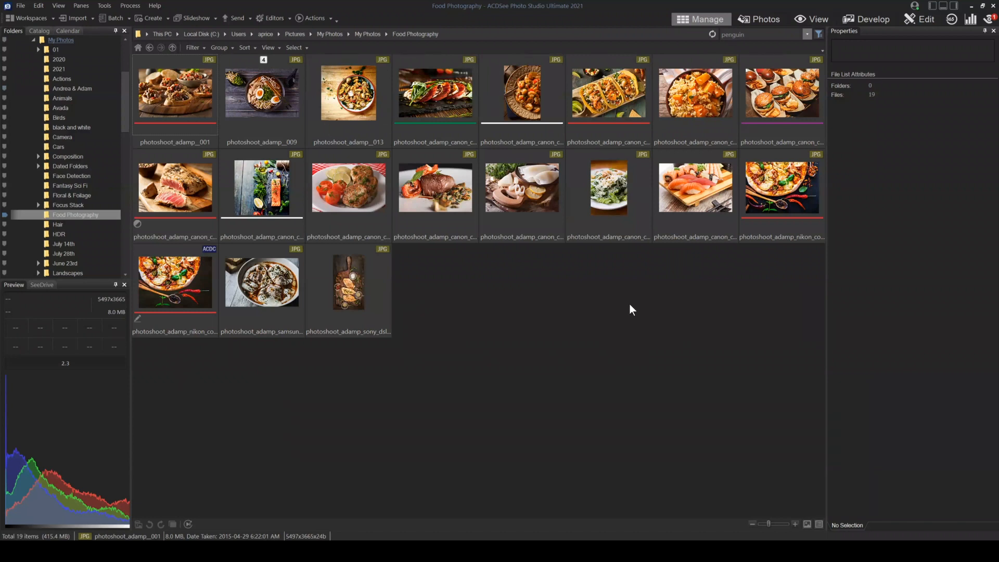
pyautogui.click(188, 99)
pyautogui.keyDown('ctrl'); pyautogui.click(252, 104); pyautogui.keyUp('ctrl')
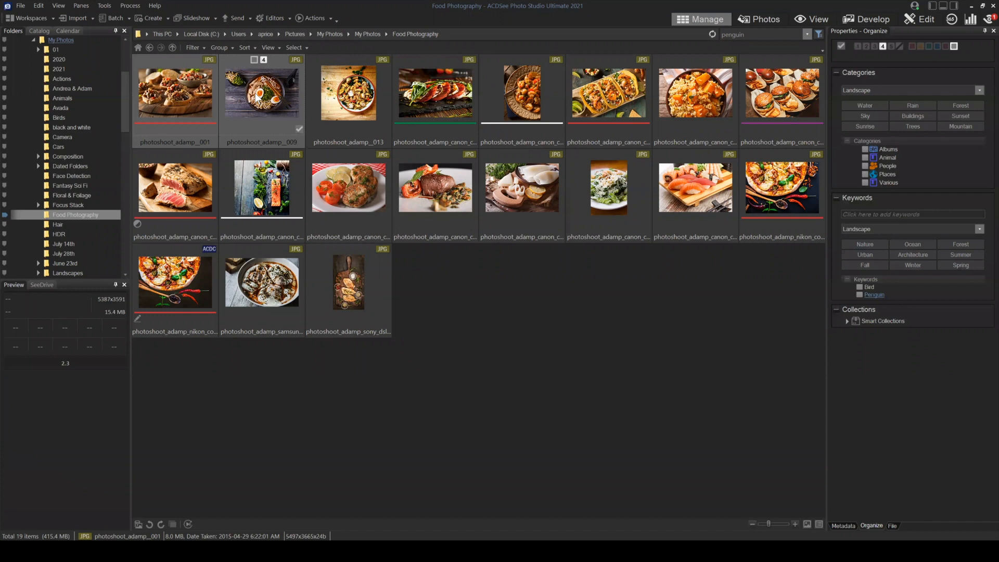
# - Compare the pixel dimensions and file sizes of the first two food photos, then select both together
pyautogui.click(173, 95)
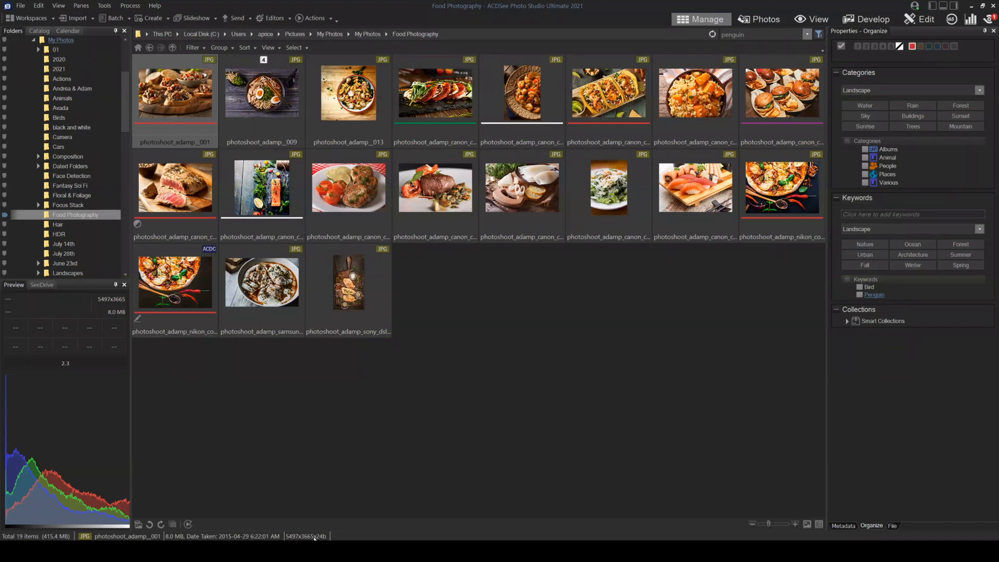
pyautogui.click(251, 103)
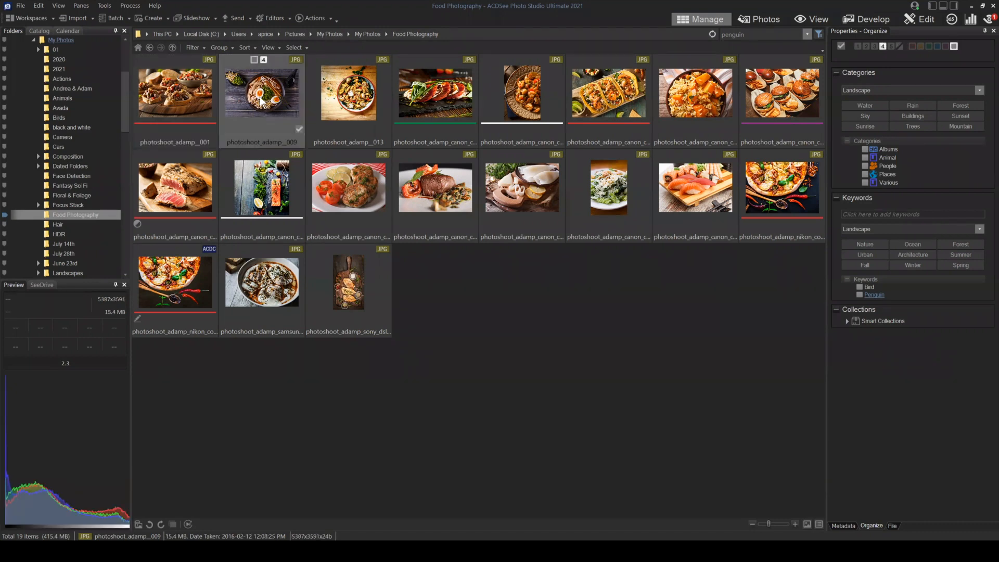
pyautogui.click(184, 101)
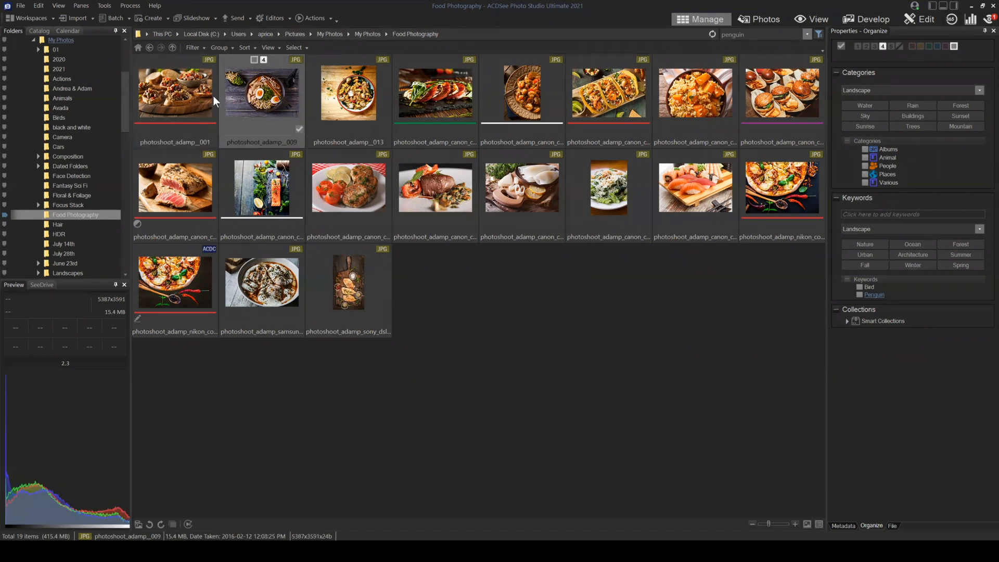
pyautogui.click(264, 104)
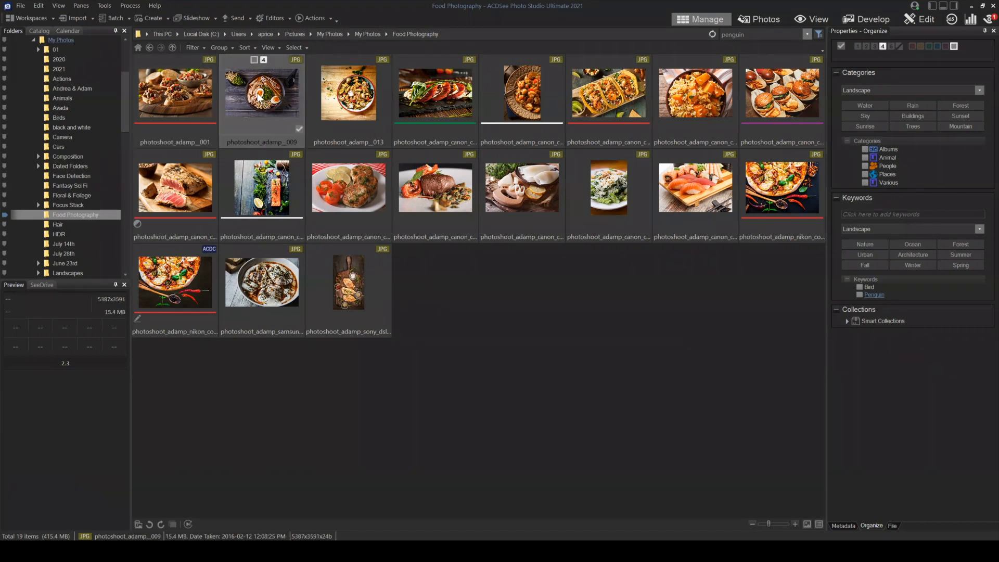
pyautogui.click(211, 96)
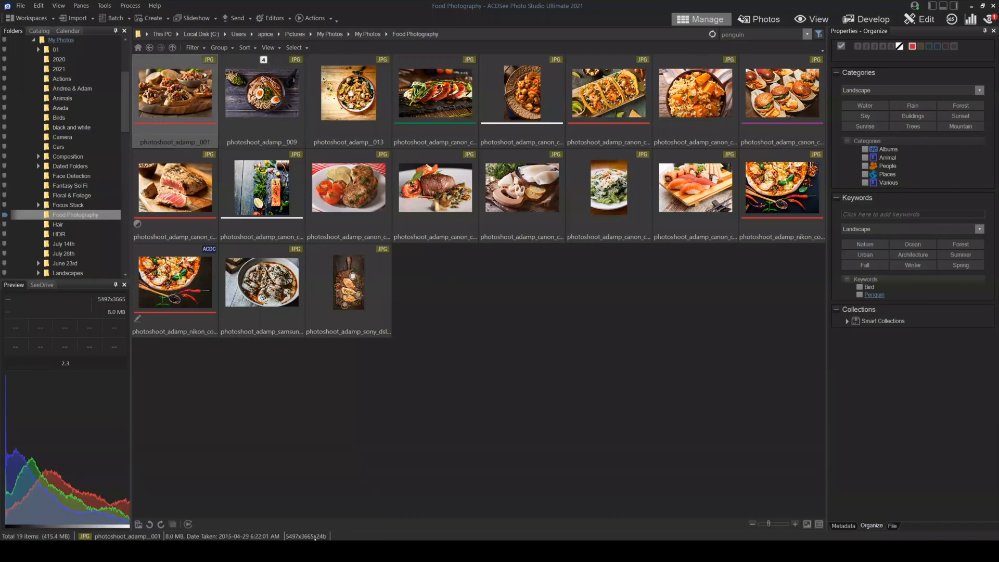
pyautogui.click(263, 102)
pyautogui.click(200, 101)
pyautogui.keyDown('ctrl'); pyautogui.click(268, 101); pyautogui.keyUp('ctrl')
pyautogui.click(116, 17)
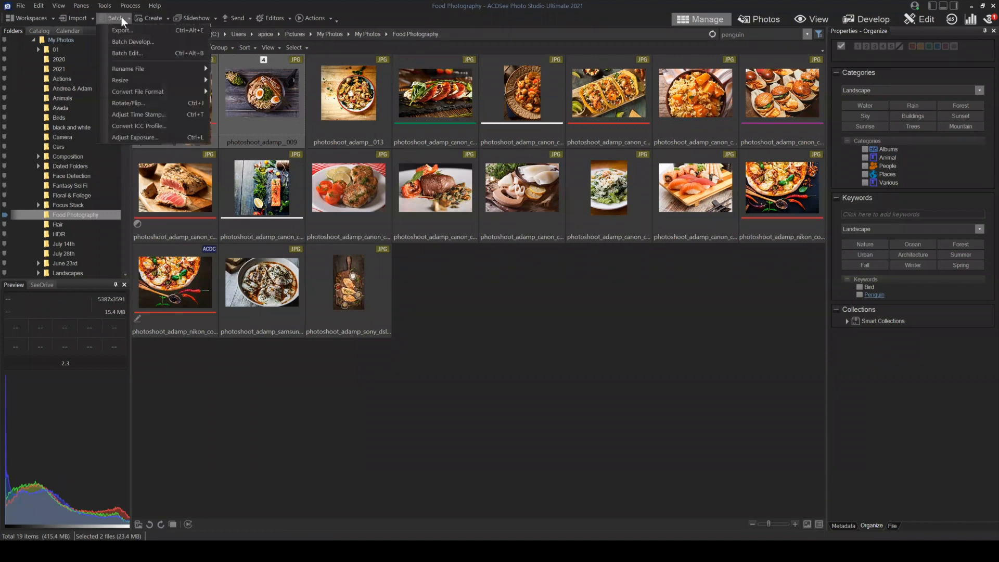
pyautogui.moveTo(149, 77)
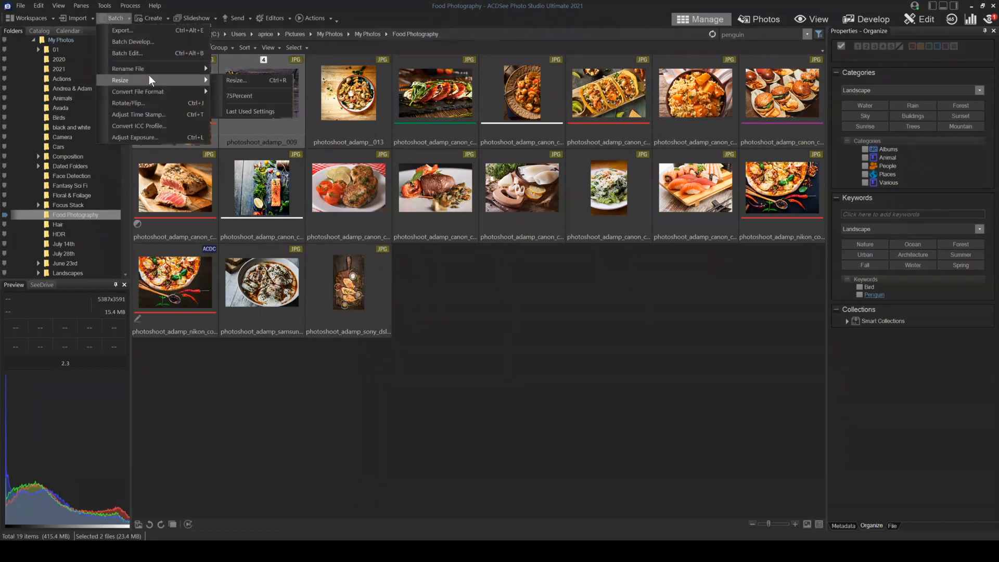
pyautogui.click(235, 82)
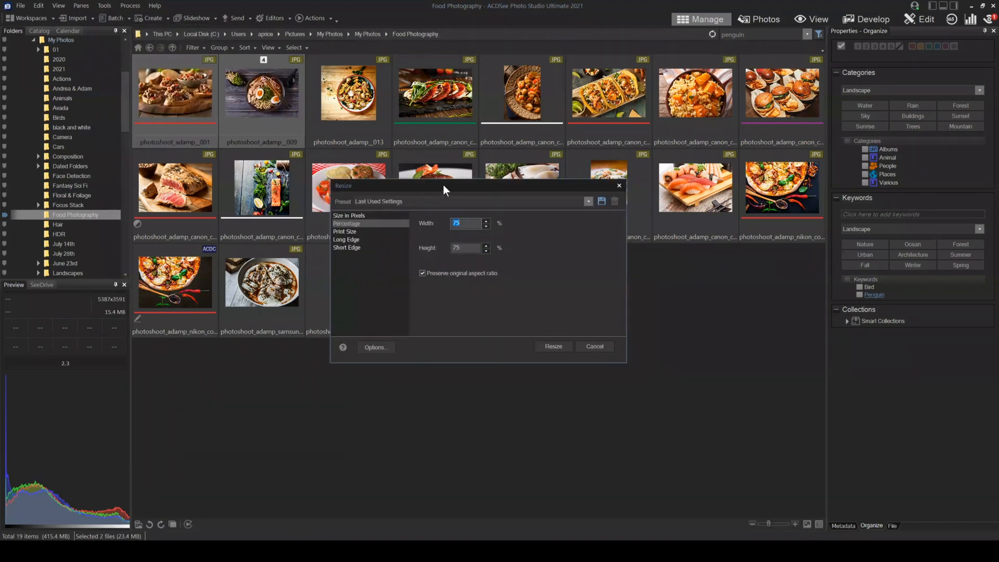
pyautogui.click(605, 339)
# - Open batch Resize for the two selected photos, review the Size in Pixels method, and set the Percentage width to 25%
pyautogui.click(115, 17)
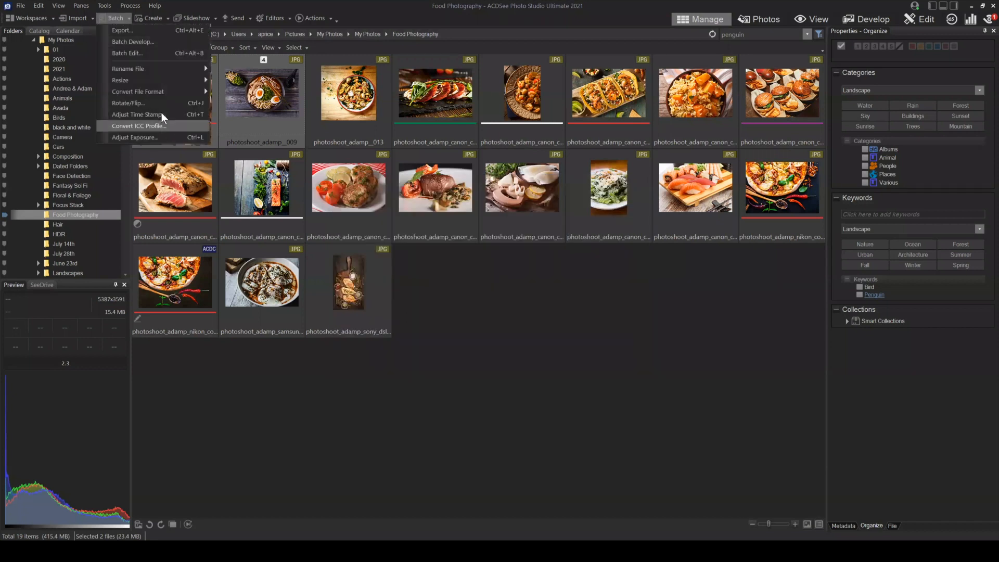
pyautogui.moveTo(140, 80)
pyautogui.click(235, 80)
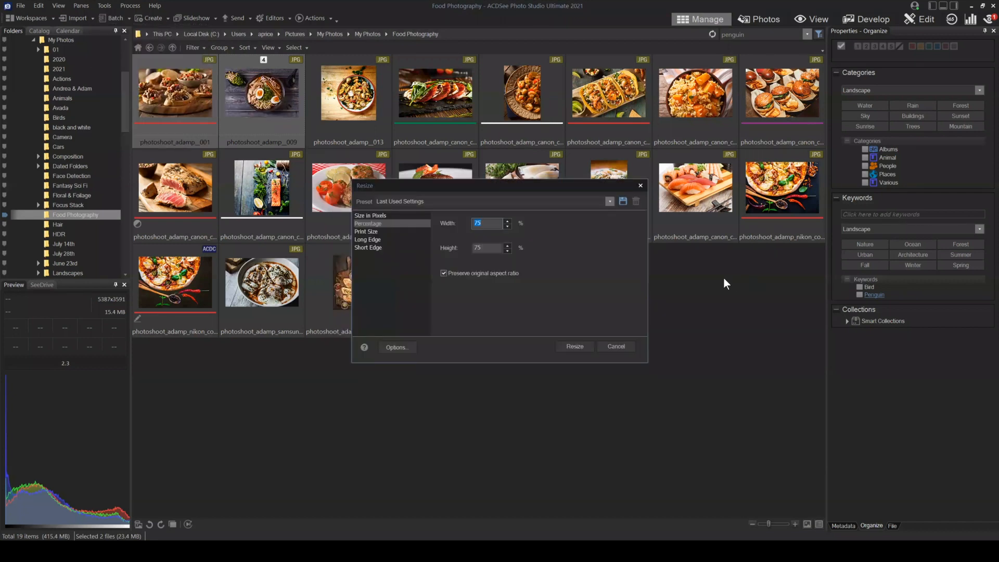
pyautogui.click(377, 215)
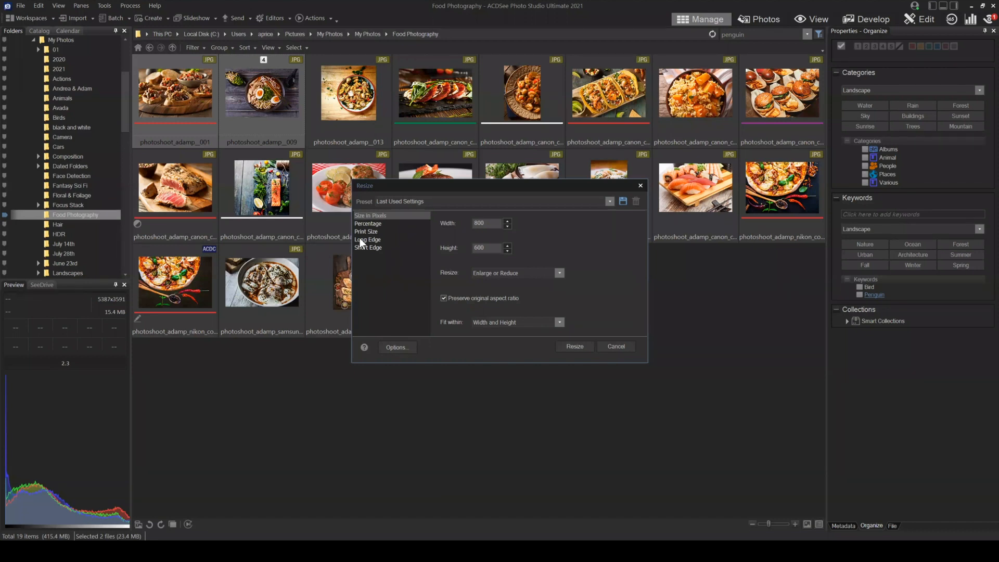
pyautogui.click(375, 223)
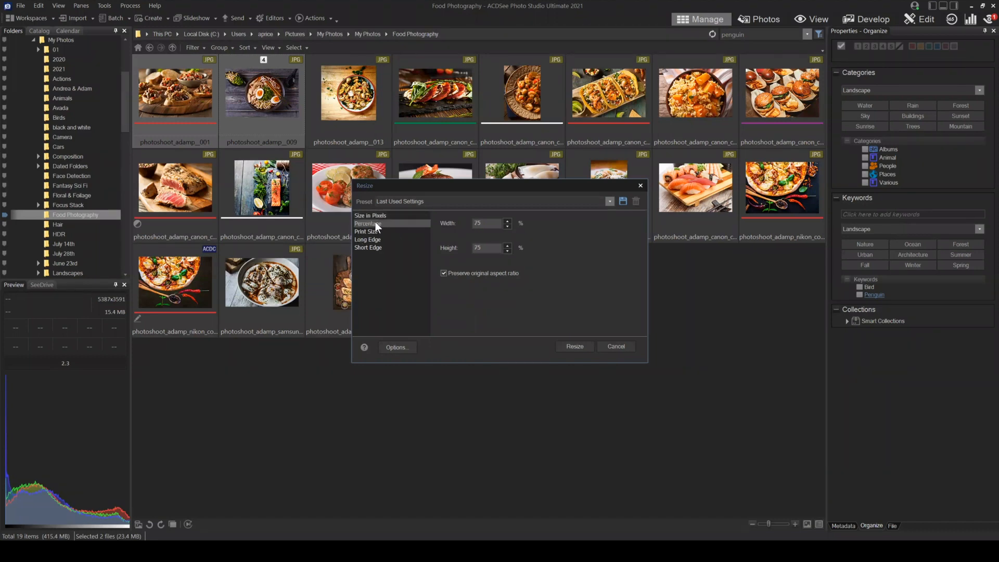
pyautogui.click(381, 215)
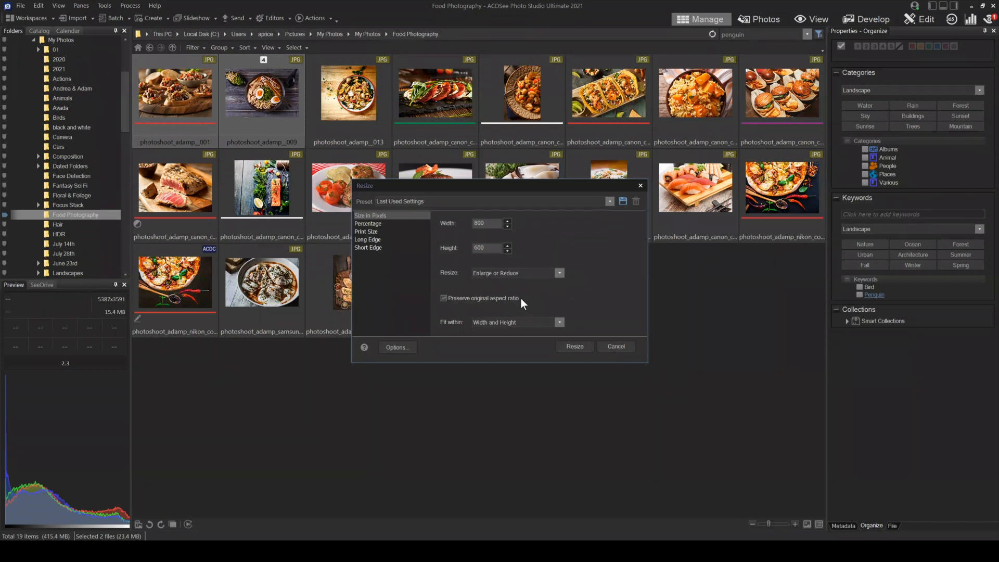
pyautogui.click(389, 224)
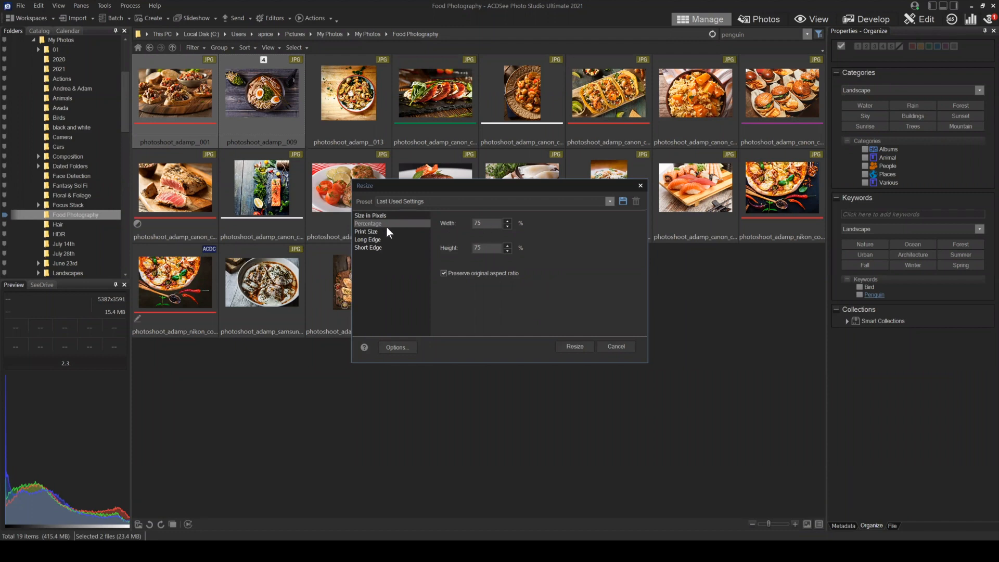
pyautogui.click(458, 222)
# - Try a Print Size resolution of 300 pixels per inch and view the Long Edge method
pyautogui.click(367, 233)
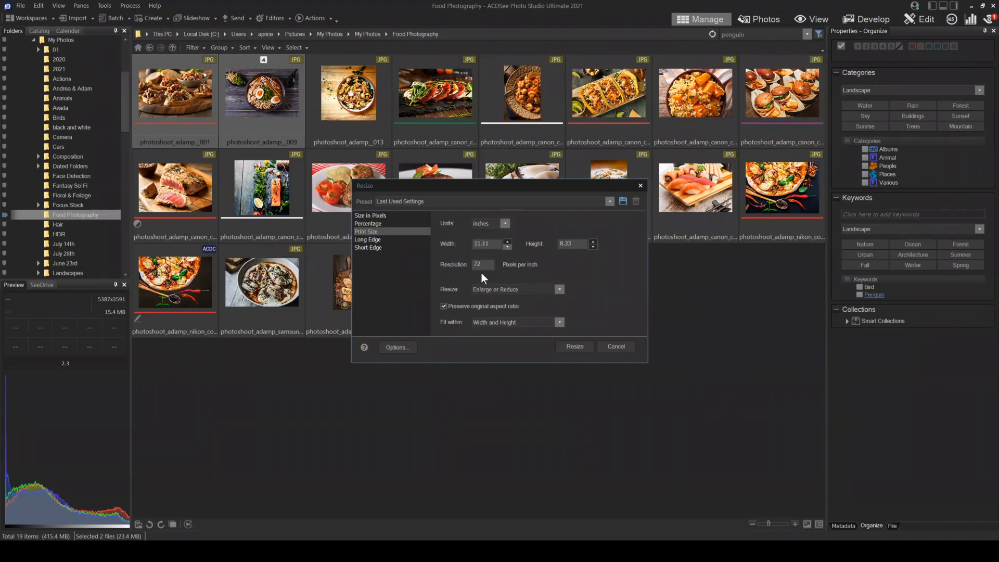
pyautogui.moveTo(483, 265); pyautogui.dragTo(444, 267)
pyautogui.write('300')
pyautogui.click(383, 240)
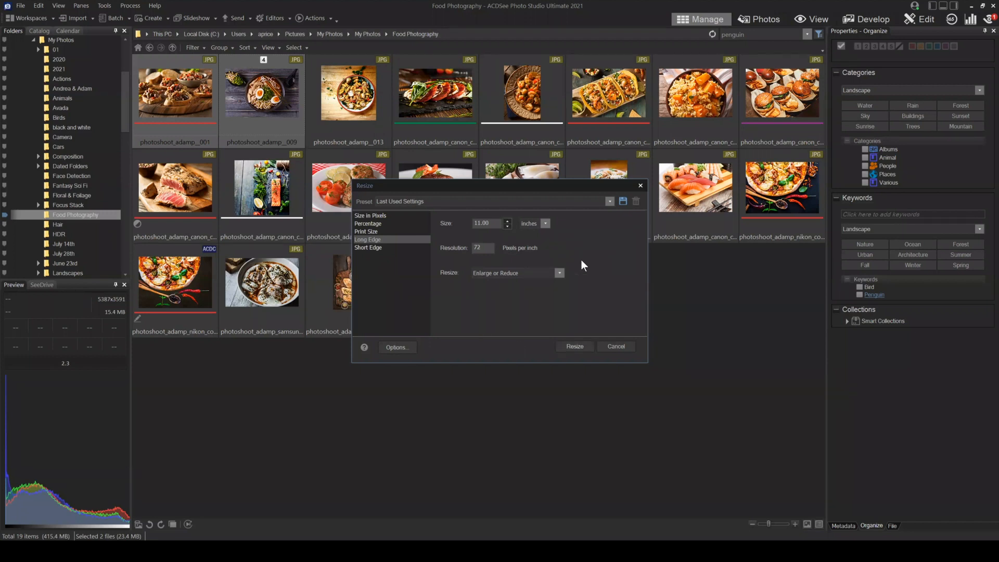
# - Return to the Percentage method, check the available presets, and resize both photos to 25%
pyautogui.click(386, 224)
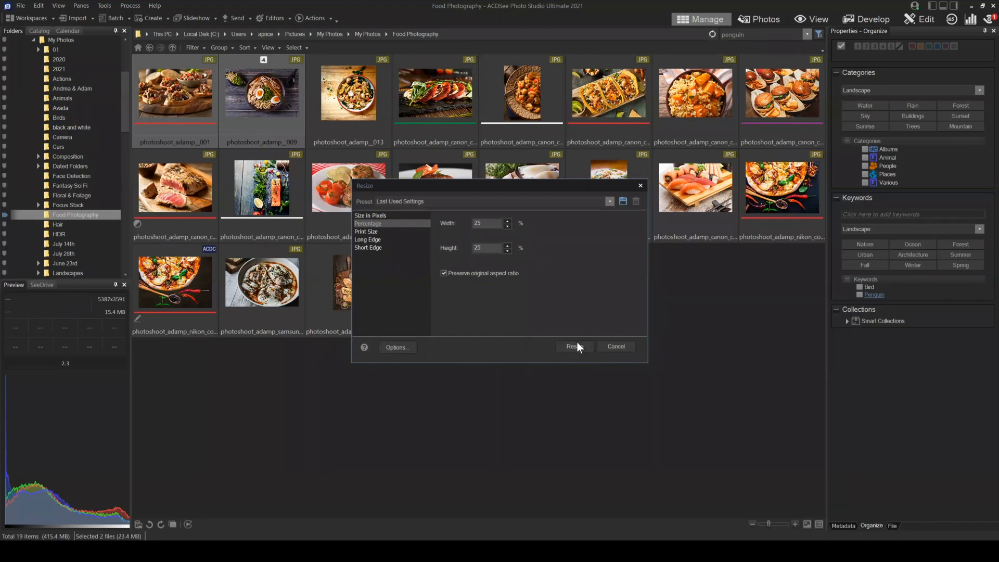
pyautogui.click(572, 197)
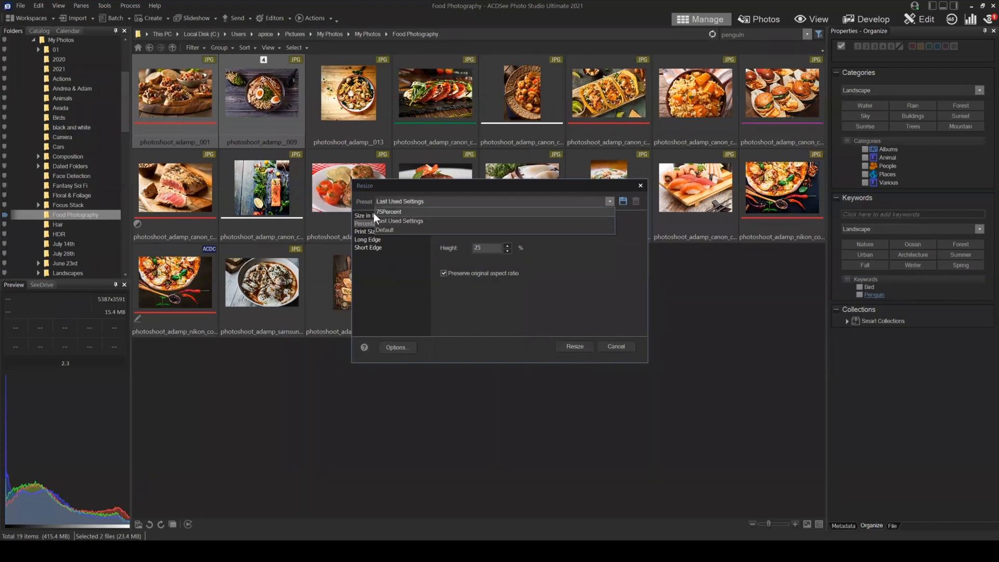
pyautogui.click(580, 291)
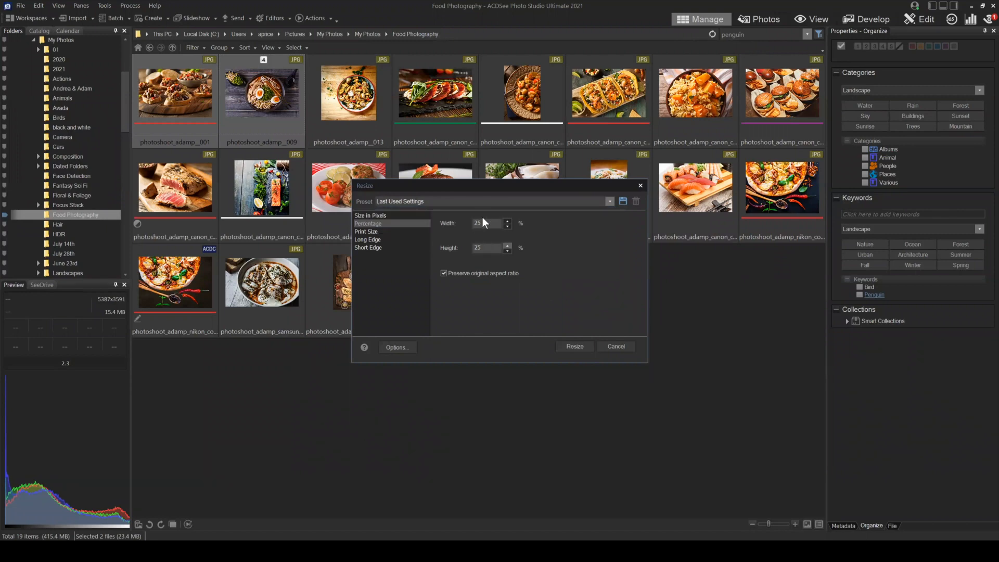
pyautogui.click(573, 347)
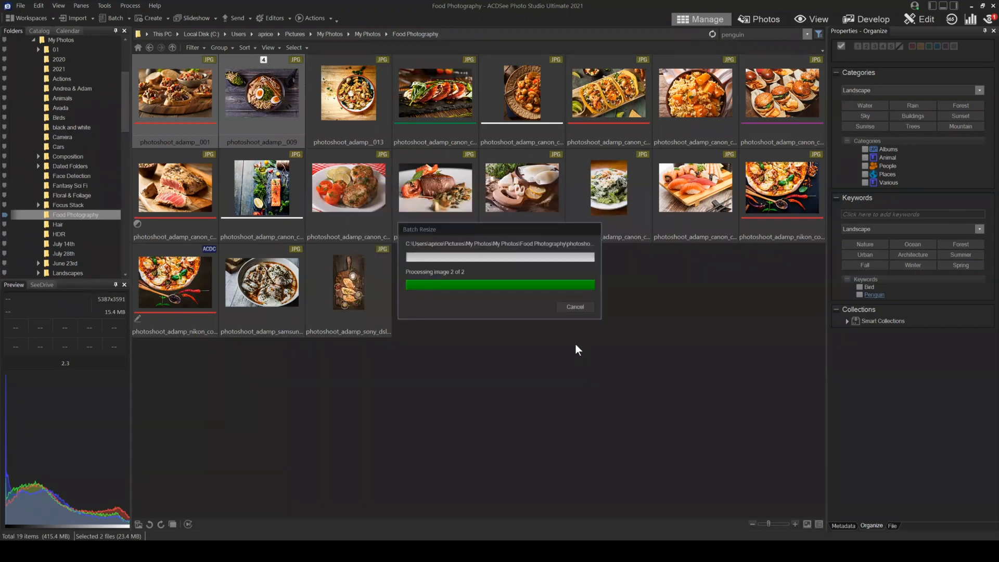
pyautogui.click(659, 338)
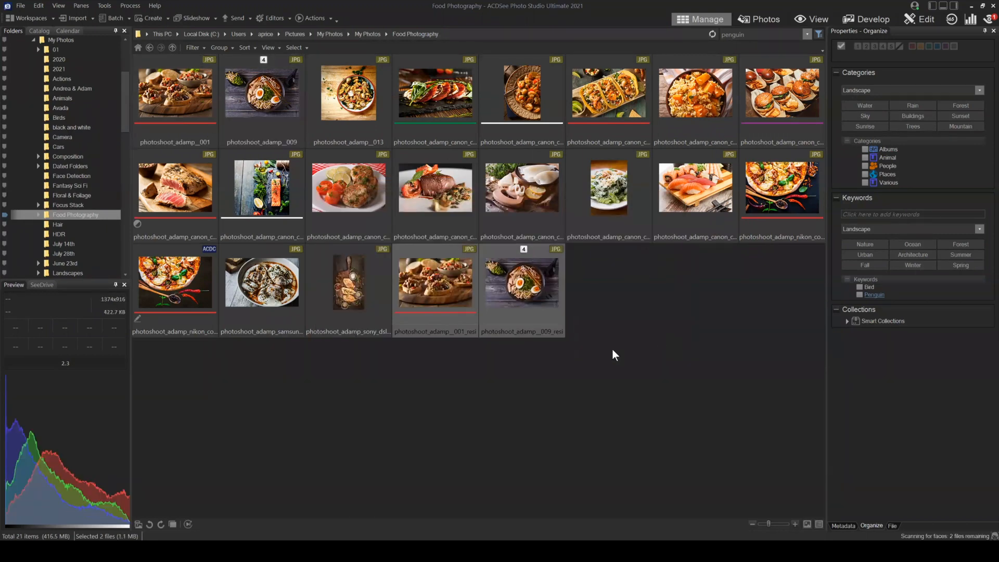
# - Inspect the two resized copies at the end of the folder and clear the selection
pyautogui.click(552, 325)
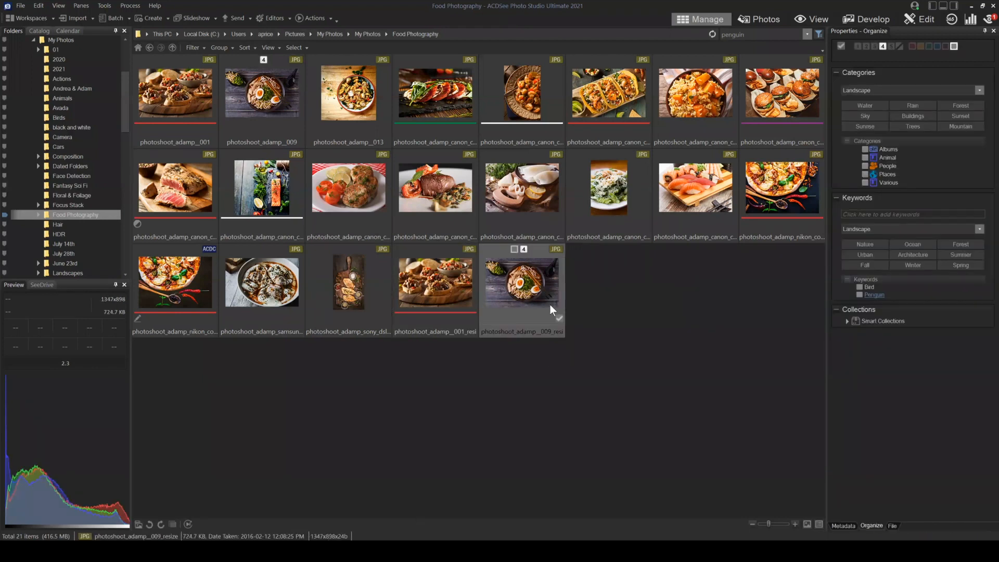
pyautogui.moveTo(578, 334); pyautogui.dragTo(409, 273)
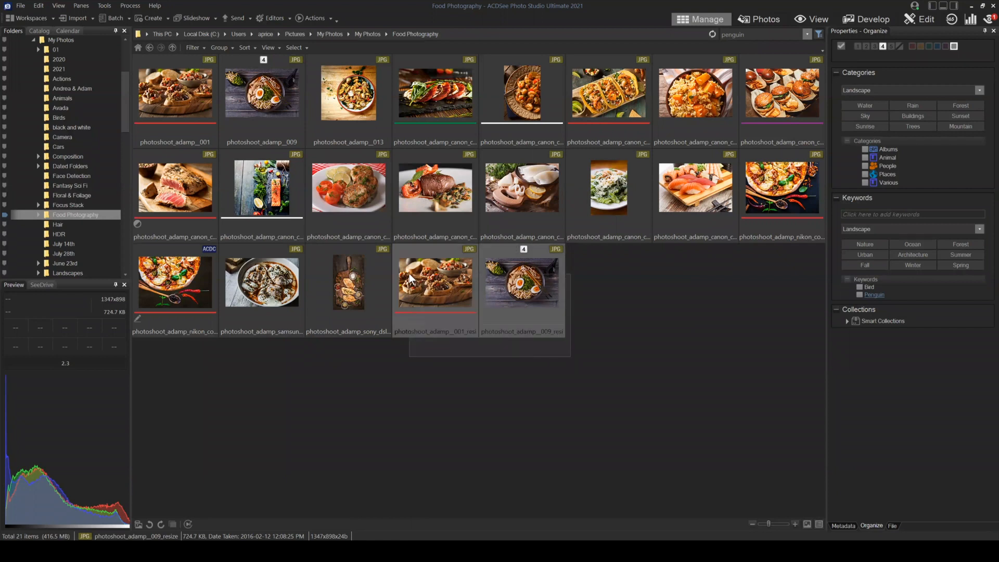
pyautogui.click(495, 272)
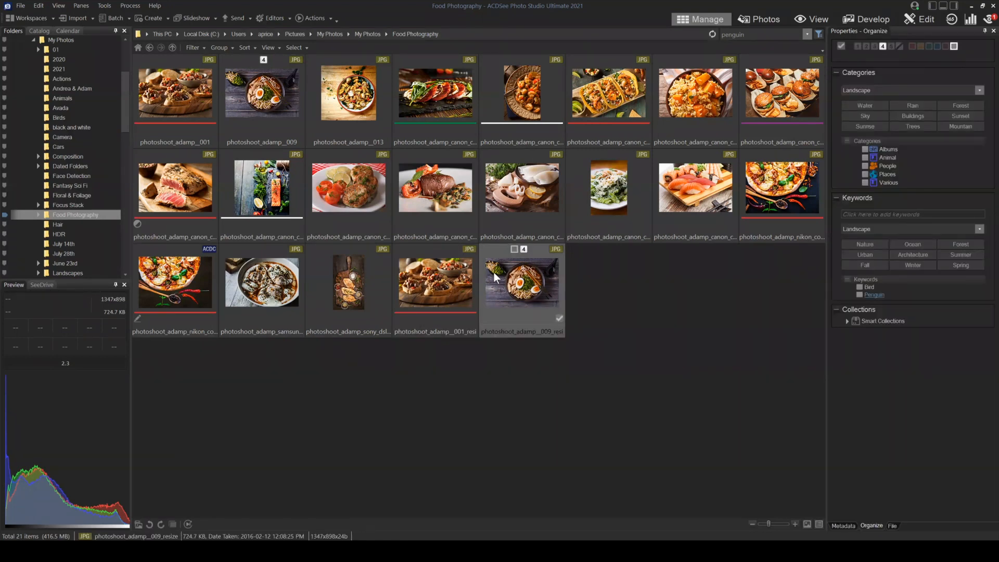
pyautogui.click(641, 369)
# - Open batch Resize for the first food photo and save the 25% width and height settings as the "25 Percent" preset
pyautogui.click(192, 86)
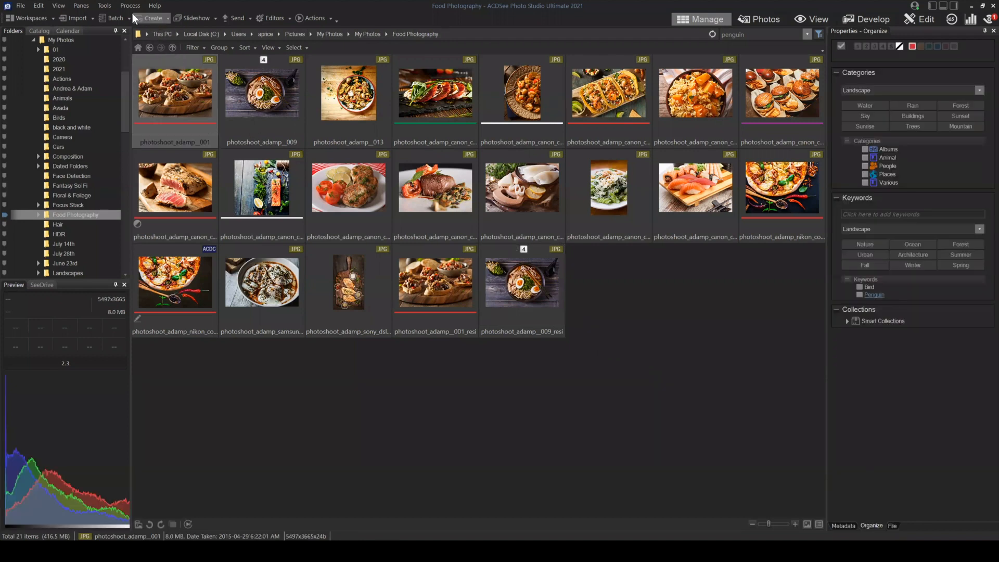
pyautogui.click(107, 17)
pyautogui.moveTo(133, 81)
pyautogui.click(233, 80)
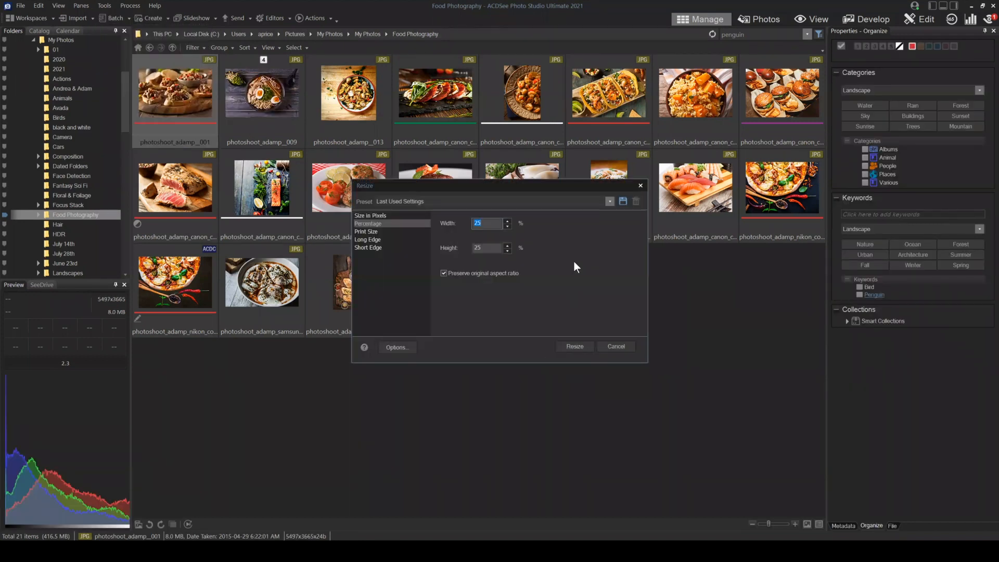
pyautogui.click(528, 201)
pyautogui.click(563, 221)
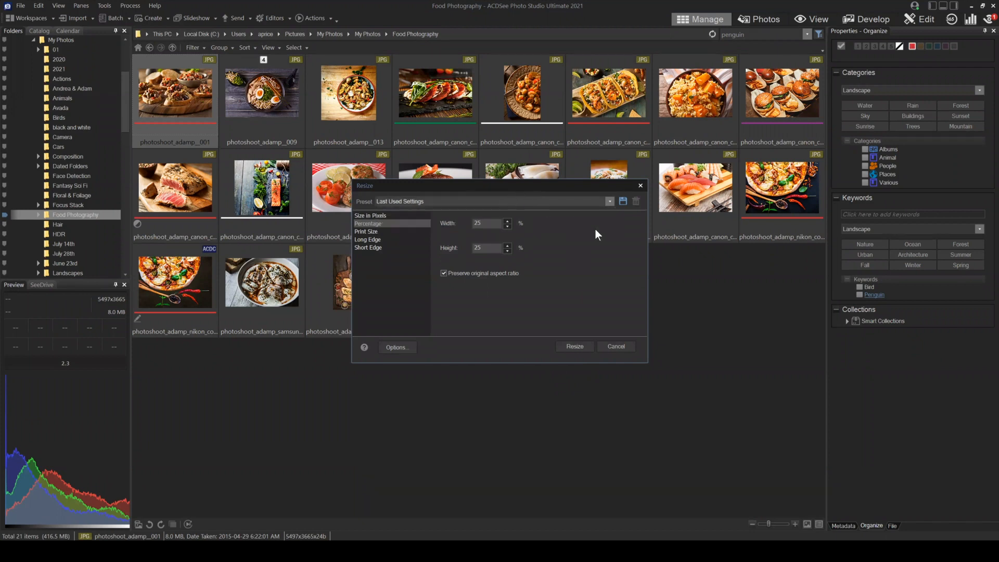
pyautogui.click(622, 202)
pyautogui.write('25 ')
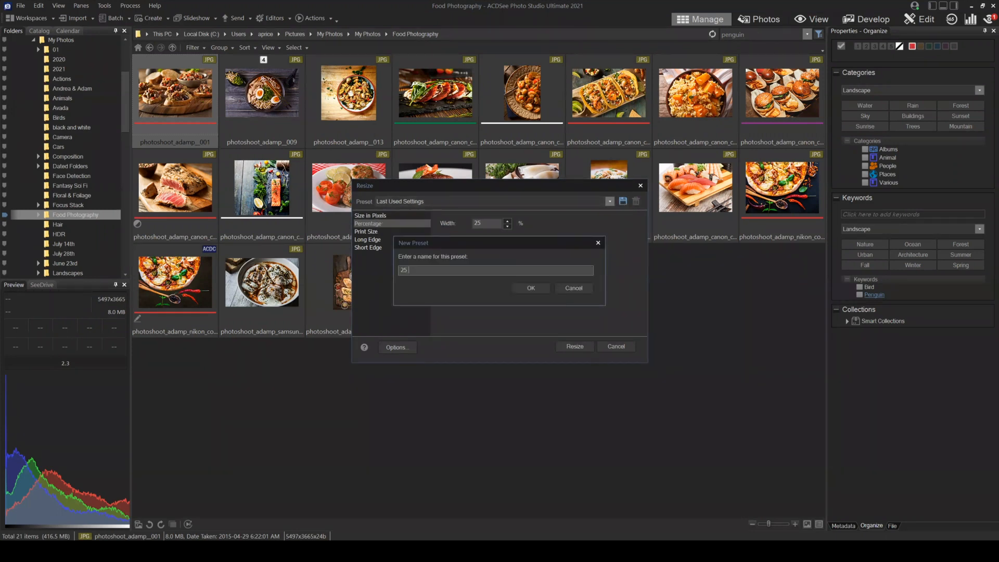
pyautogui.write('percent')
pyautogui.click(547, 288)
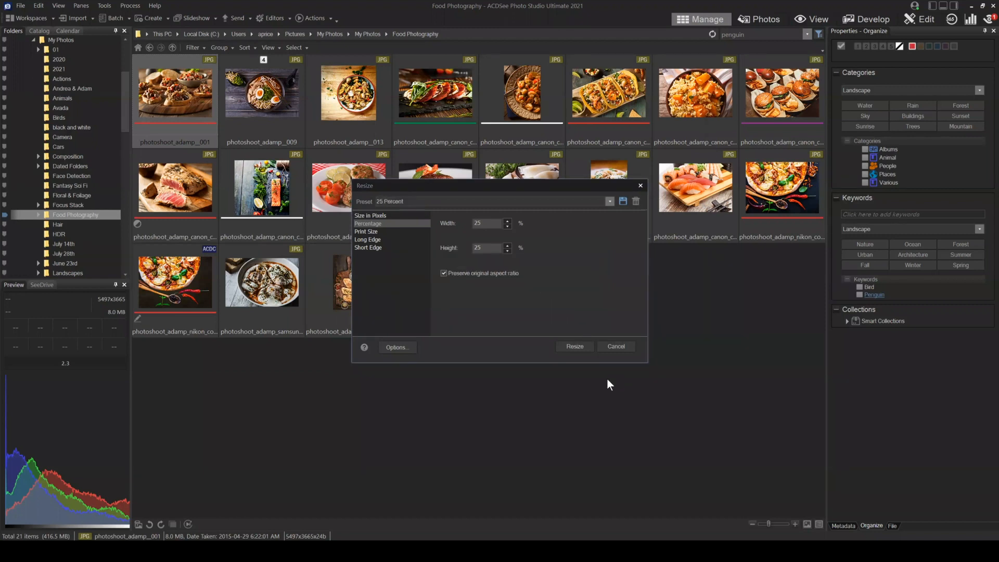
# - Check the resize preset list for the saved preset and close the Resize dialog
pyautogui.moveTo(541, 187); pyautogui.dragTo(567, 189)
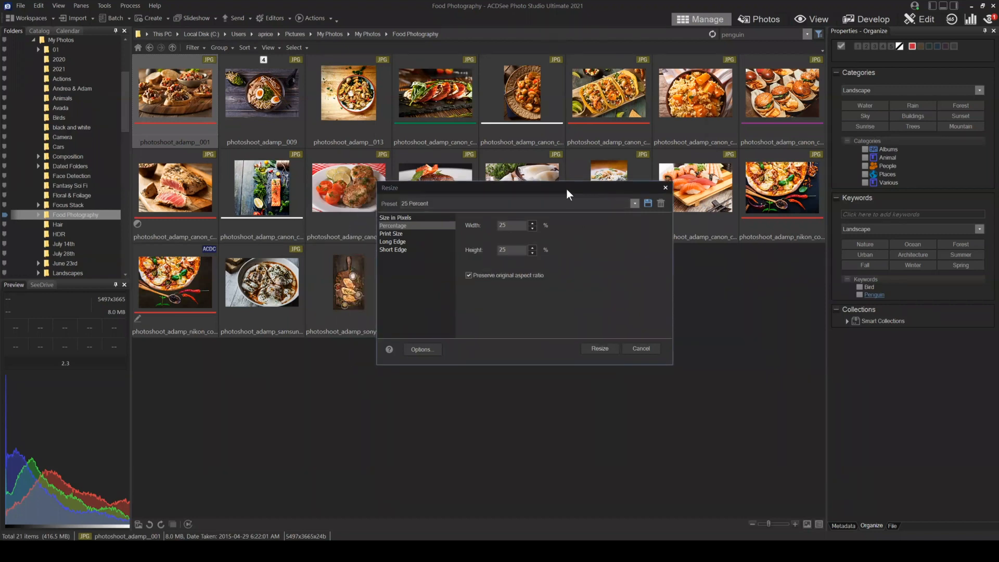
pyautogui.click(522, 202)
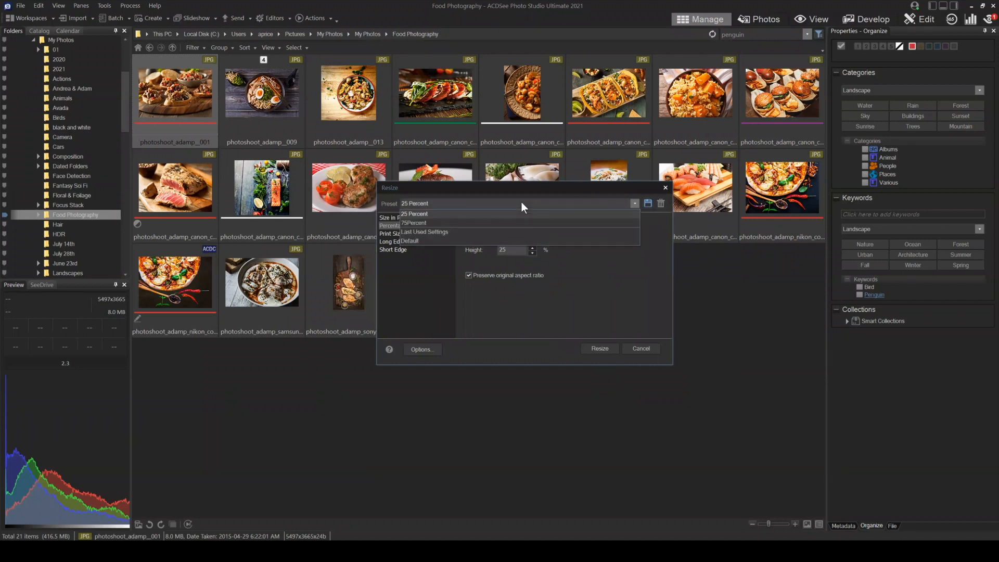
pyautogui.click(521, 202)
pyautogui.press('Return')
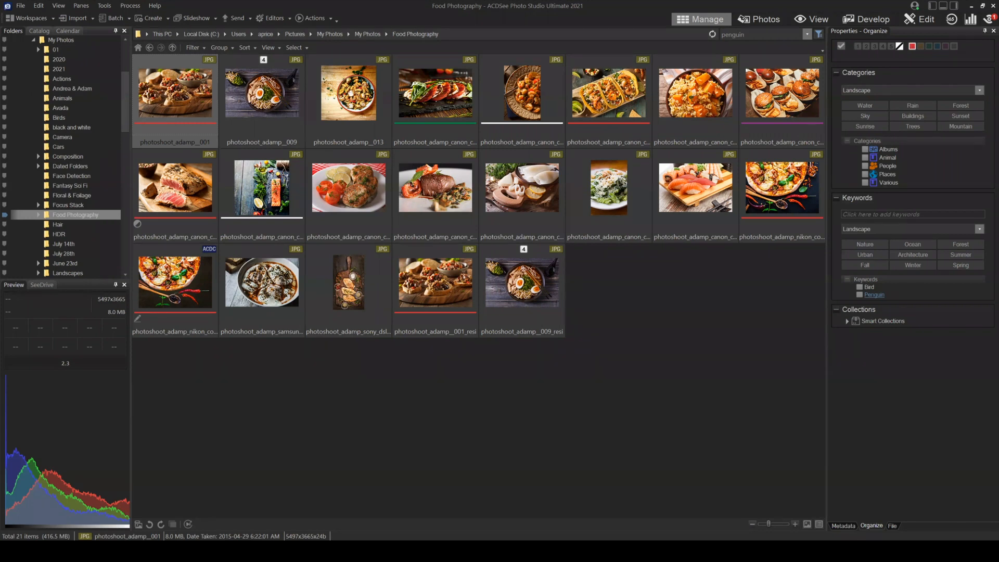
# - Return to the My Photos folder, browse to the 2021 folder, and open the skate2 photo in Edit mode
pyautogui.click(736, 339)
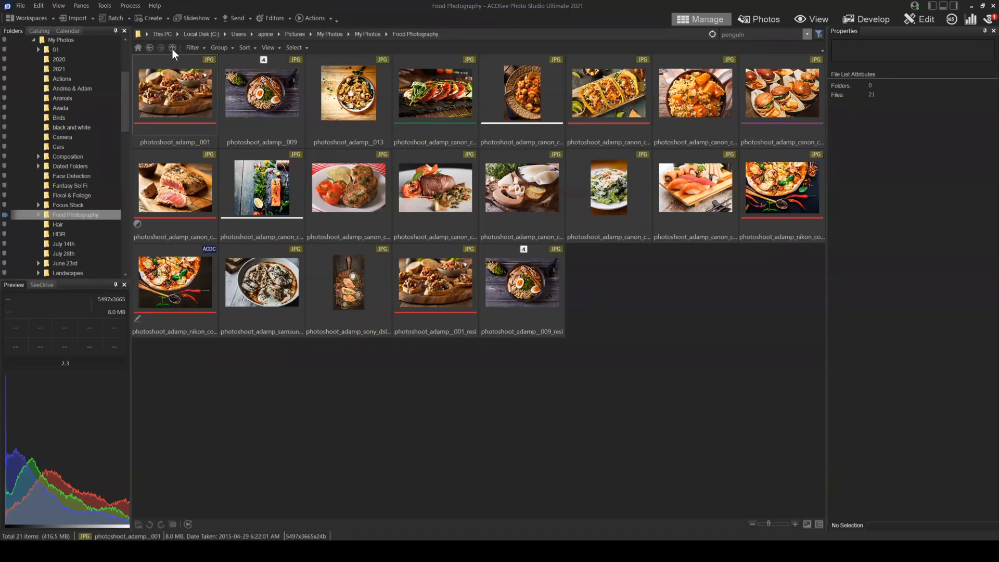
pyautogui.click(150, 48)
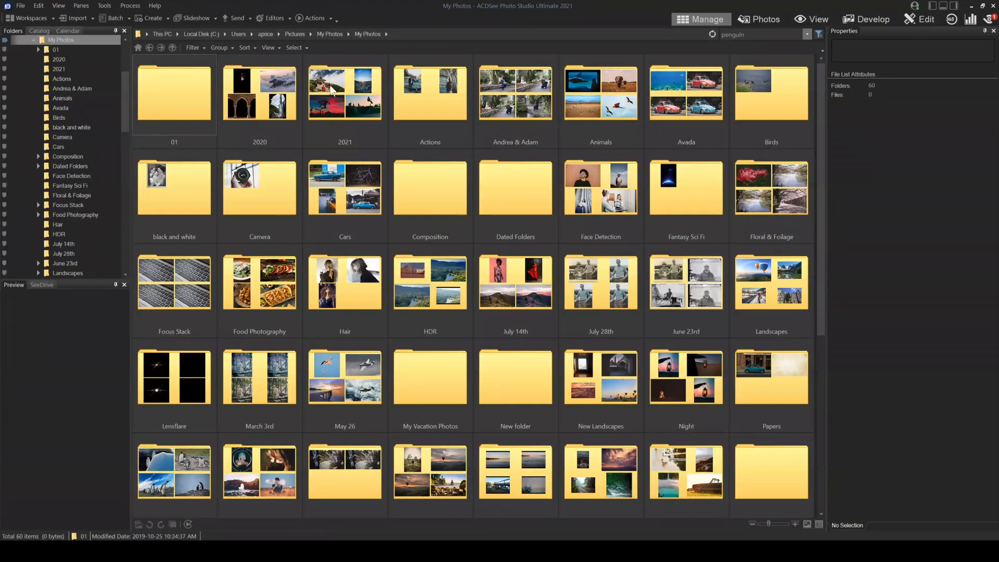
pyautogui.doubleClick(336, 91)
pyautogui.click(408, 106)
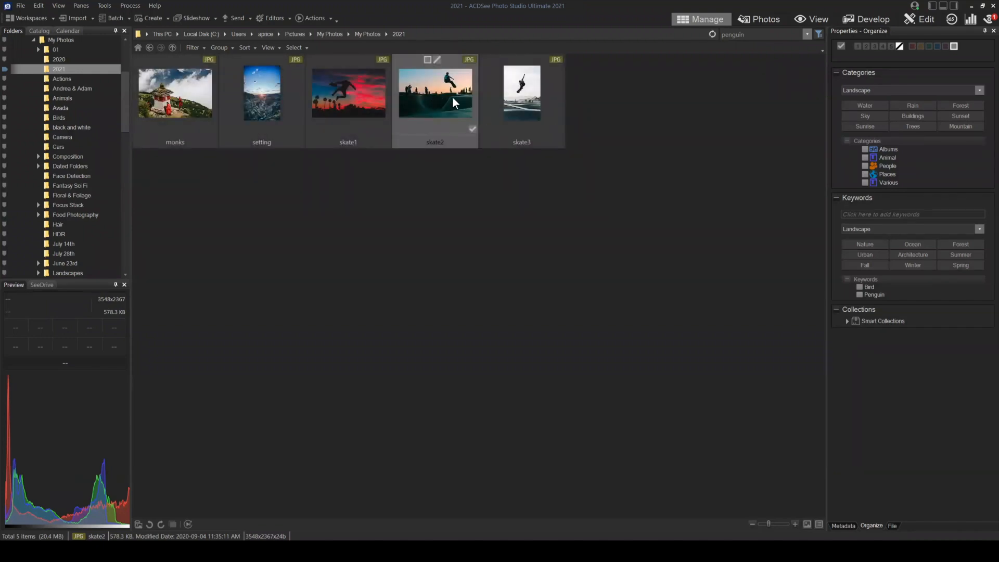
pyautogui.click(929, 19)
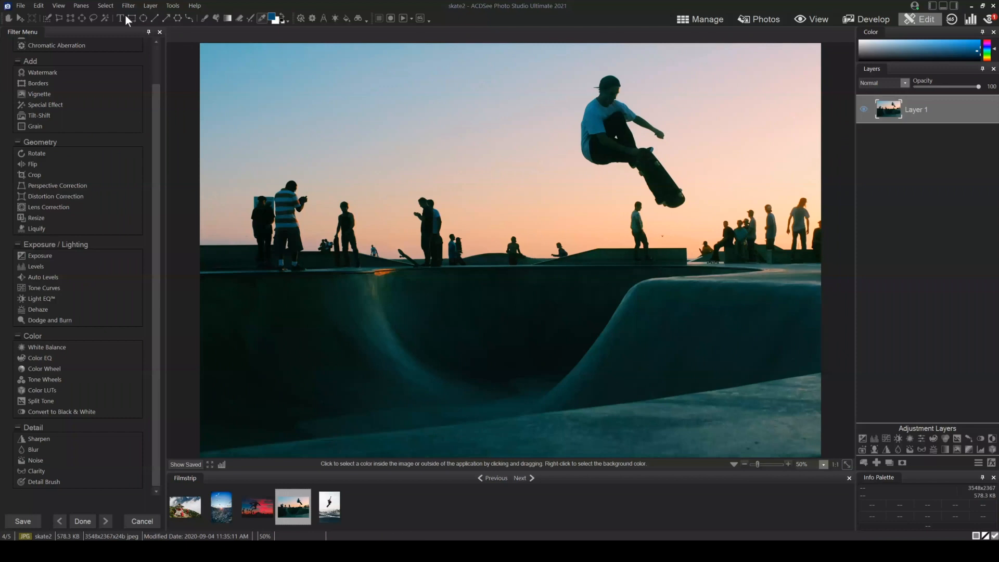
# - Enlarge the Brush Selection tool and brush a rounded selection onto the open sky above the standing skaters
pyautogui.click(104, 5)
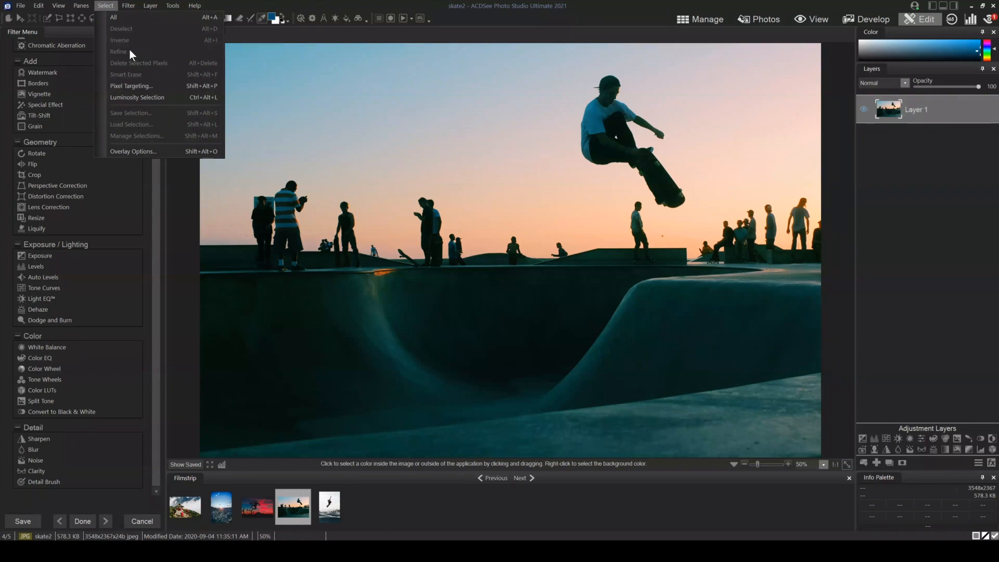
pyautogui.click(897, 174)
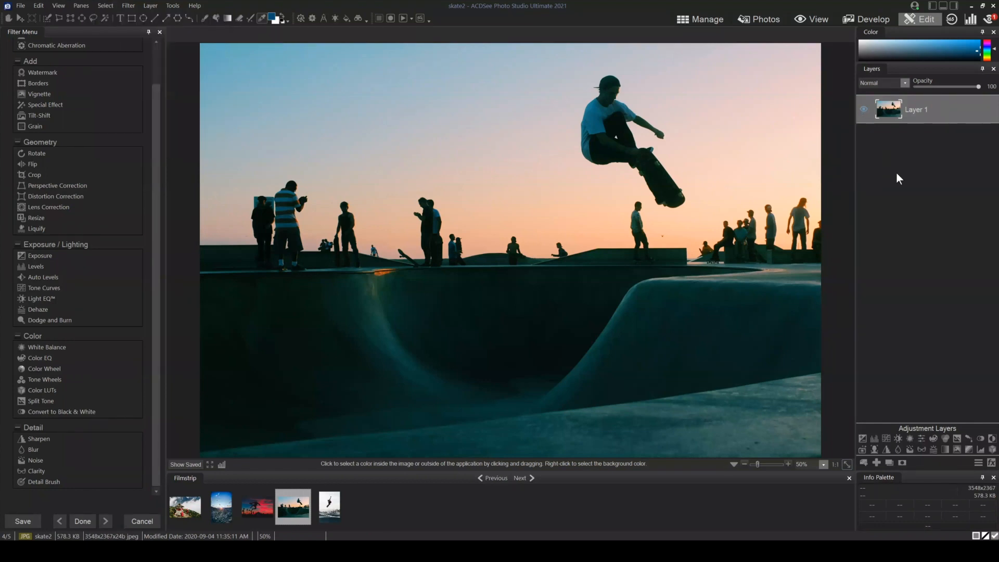
pyautogui.click(70, 18)
pyautogui.click(48, 18)
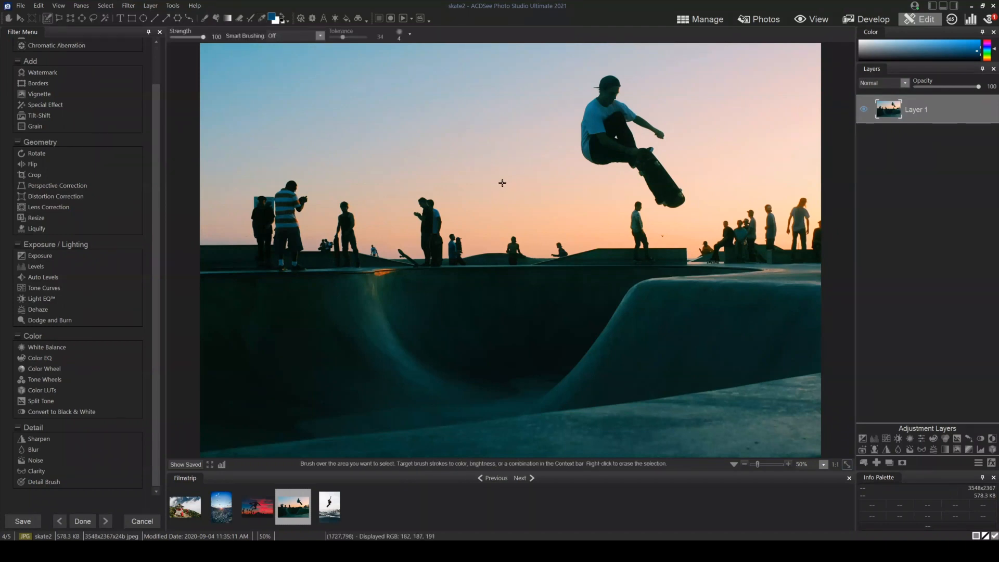
pyautogui.scroll(5, 503, 182)
pyautogui.scroll(2, 503, 183)
pyautogui.moveTo(515, 141)
pyautogui.mouseDown()
pyautogui.moveTo(475, 144)
pyautogui.moveTo(480, 90)
pyautogui.moveTo(388, 160)
pyautogui.moveTo(455, 182)
pyautogui.moveTo(477, 126)
pyautogui.moveTo(475, 173)
pyautogui.mouseUp()
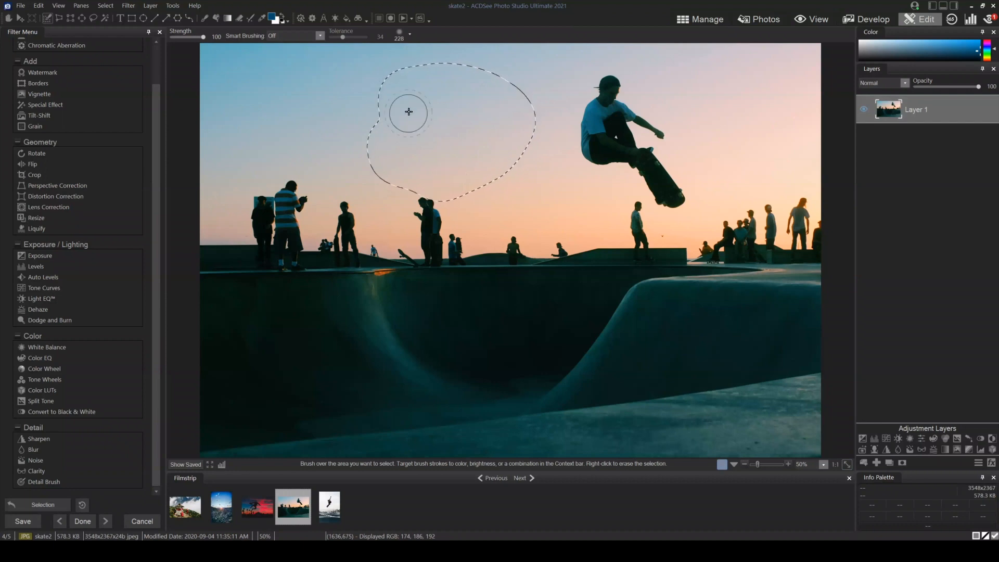
# - Set the selection overlay style to Selection Highlighted, using red at 75 opacity
pyautogui.click(109, 4)
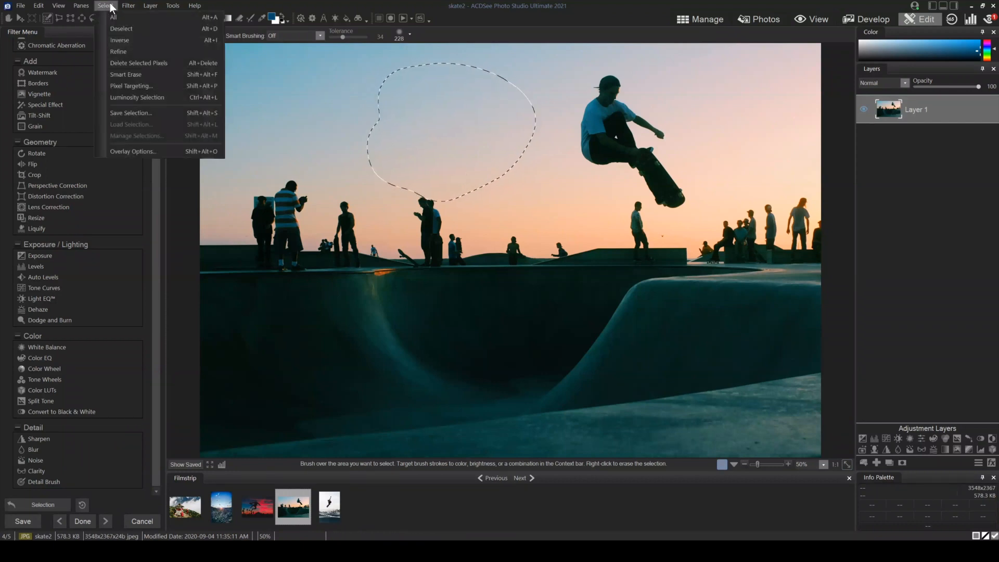
pyautogui.click(138, 151)
pyautogui.click(427, 273)
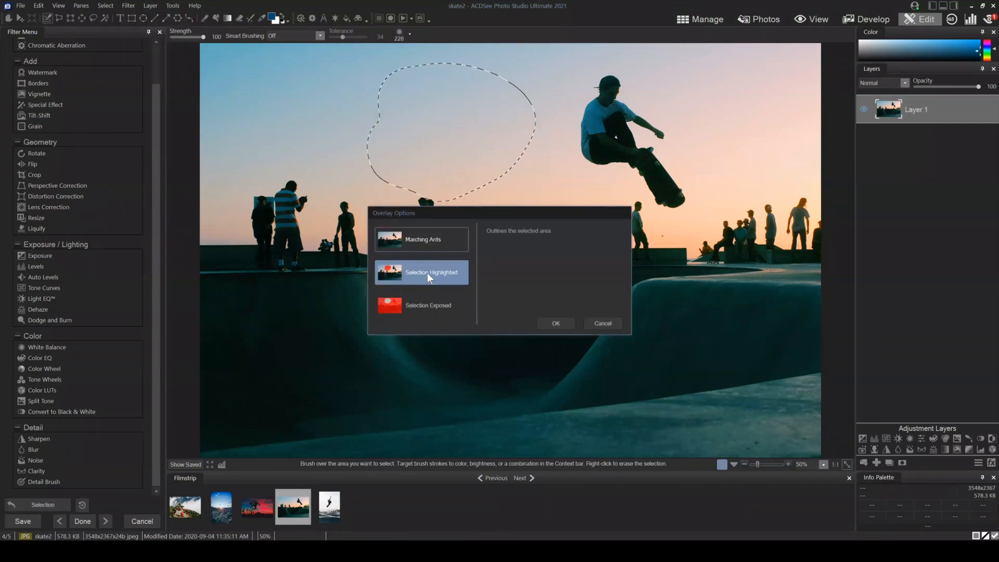
pyautogui.moveTo(528, 210); pyautogui.dragTo(560, 210)
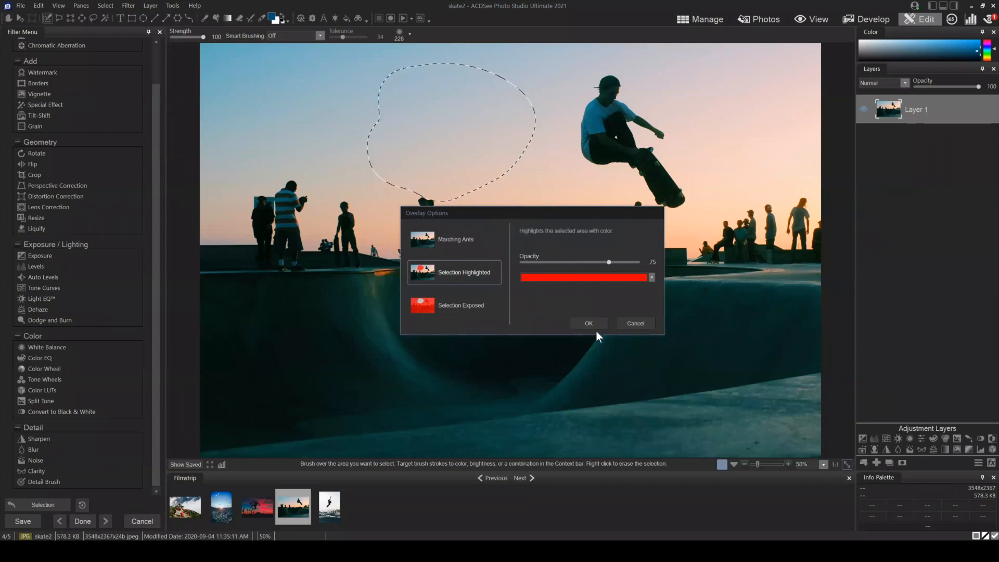
pyautogui.click(589, 324)
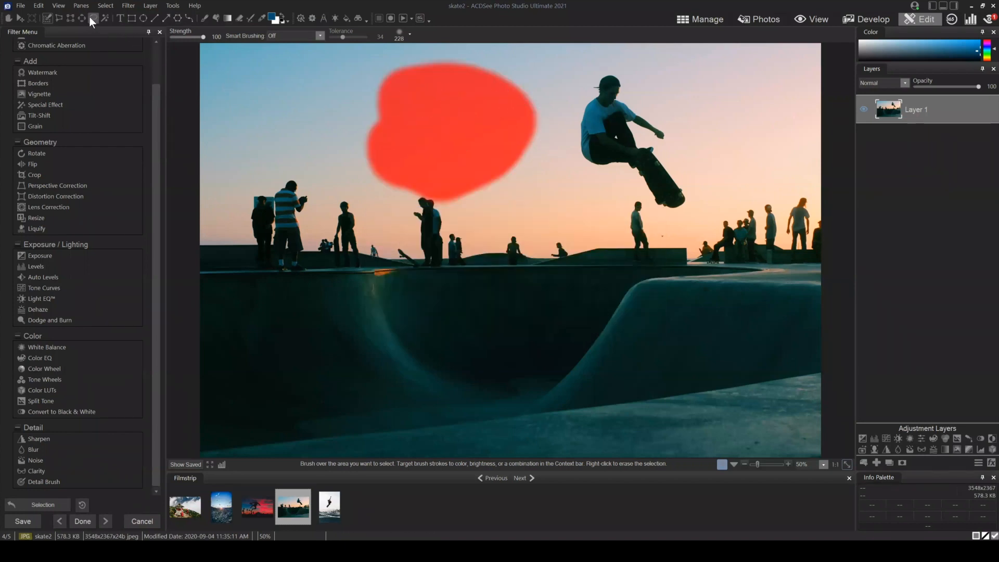
# - Compare the three overlay styles and apply Selection Highlighted with its opacity reduced to about 51
pyautogui.click(107, 6)
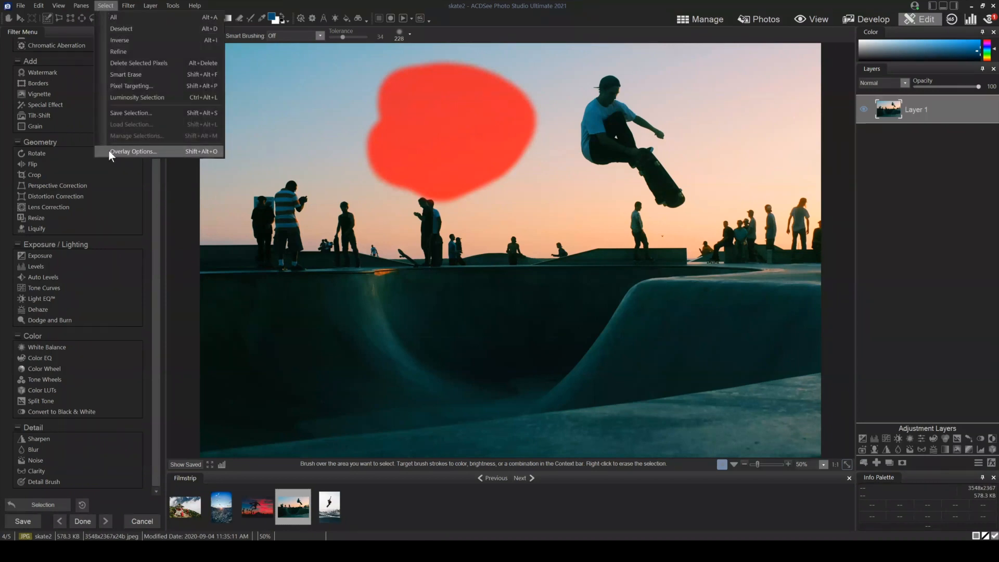
pyautogui.click(150, 151)
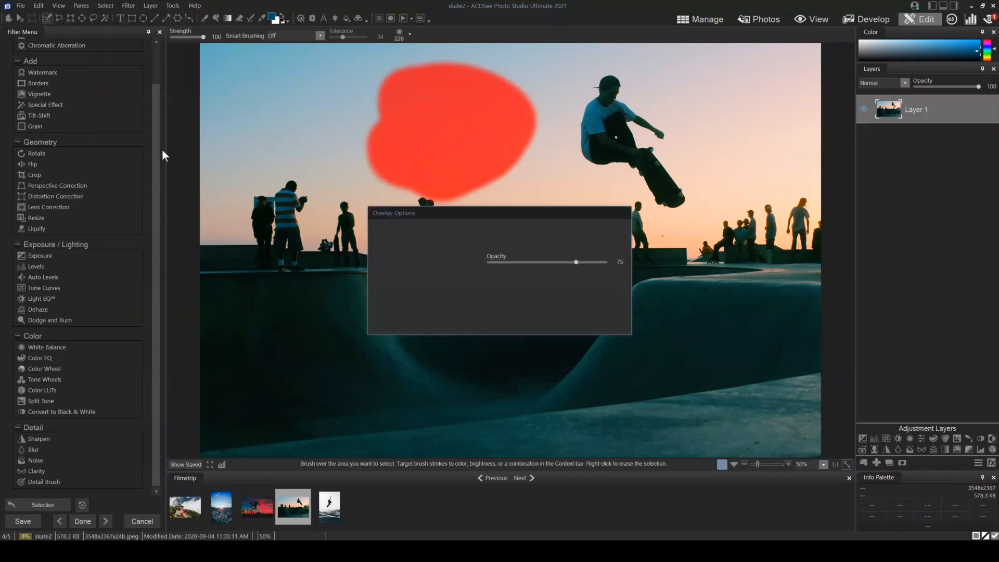
pyautogui.click(417, 239)
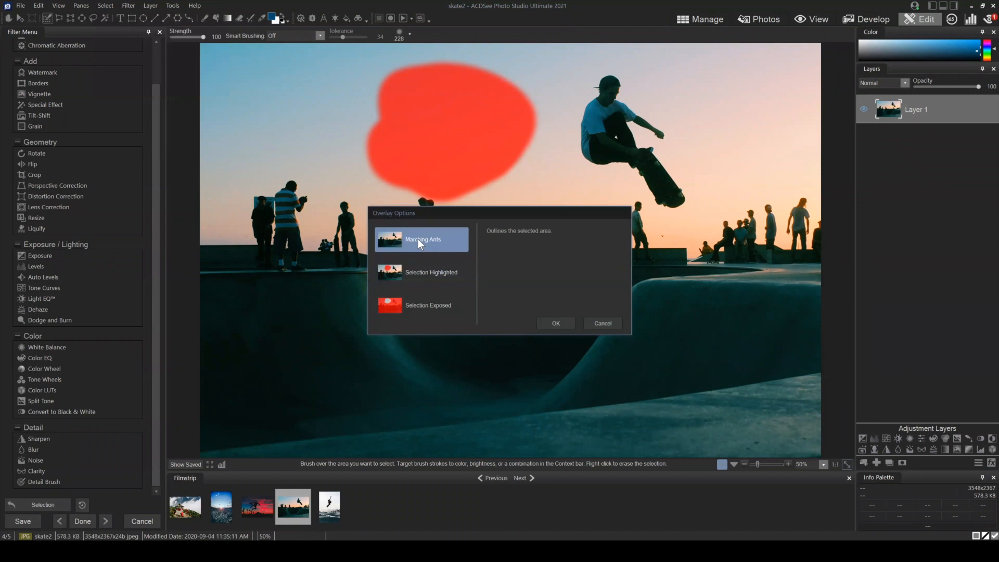
pyautogui.click(428, 269)
pyautogui.click(417, 310)
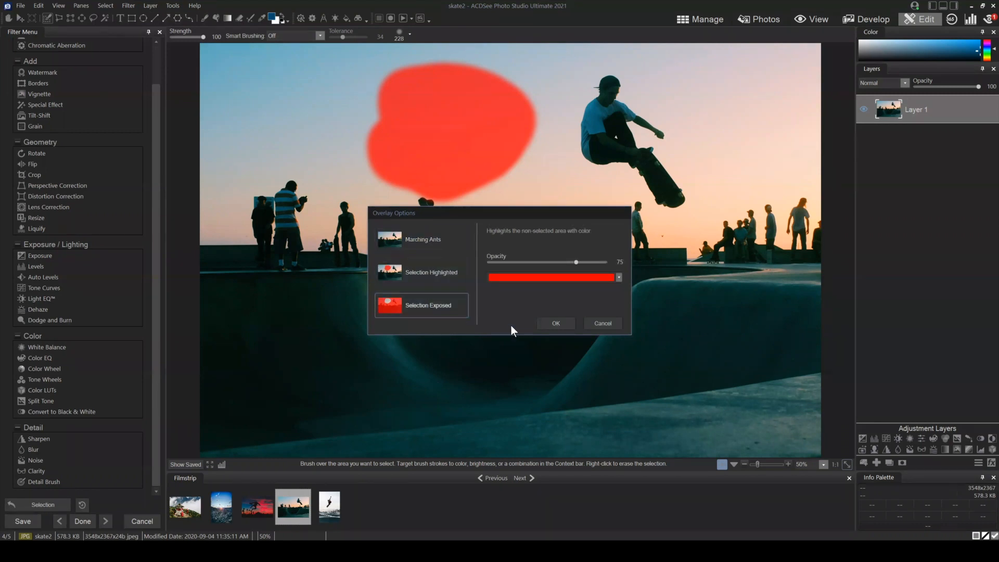
pyautogui.click(439, 280)
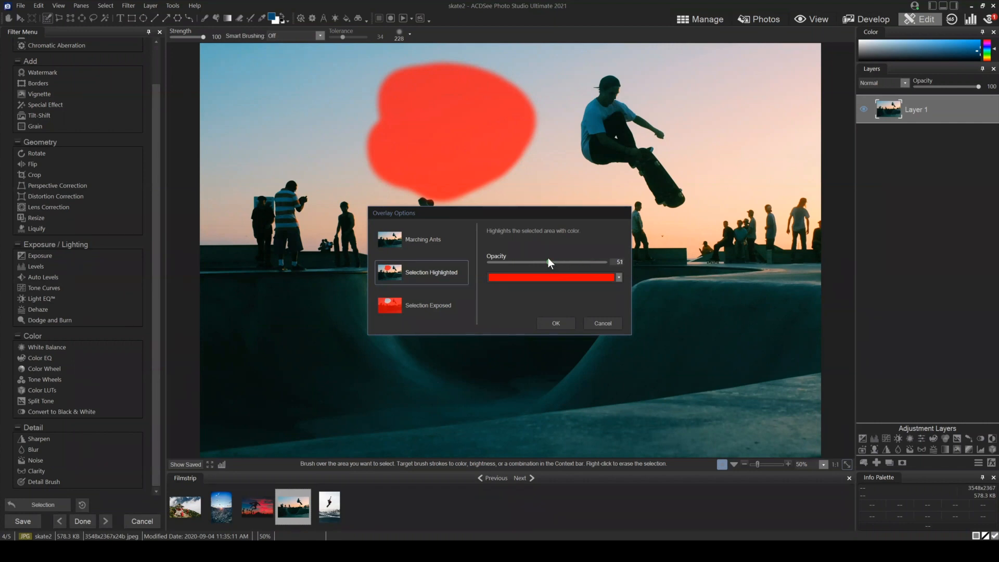
pyautogui.click(556, 323)
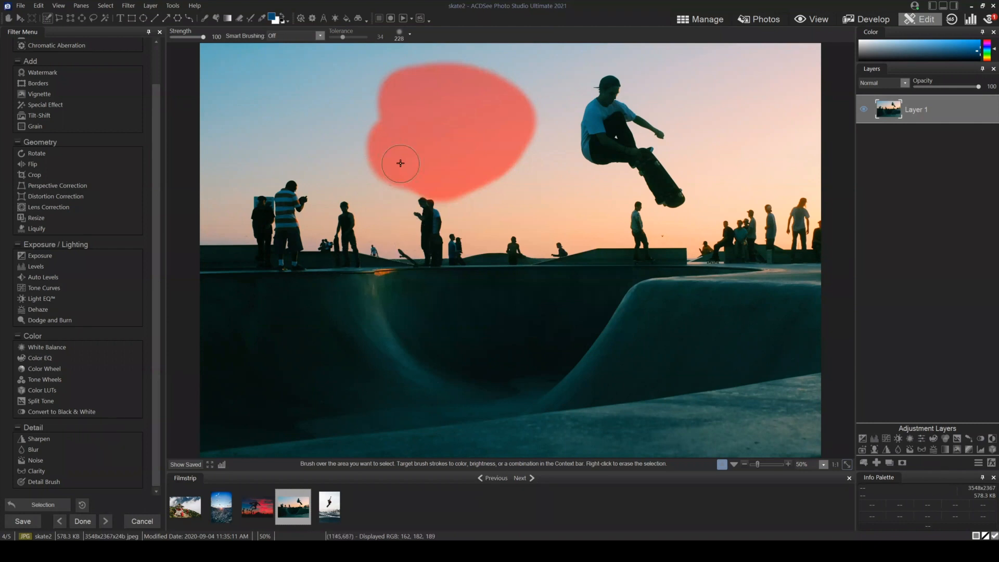
# - Deselect the brushed sky area and shrink the selection brush
pyautogui.click(105, 6)
pyautogui.click(120, 29)
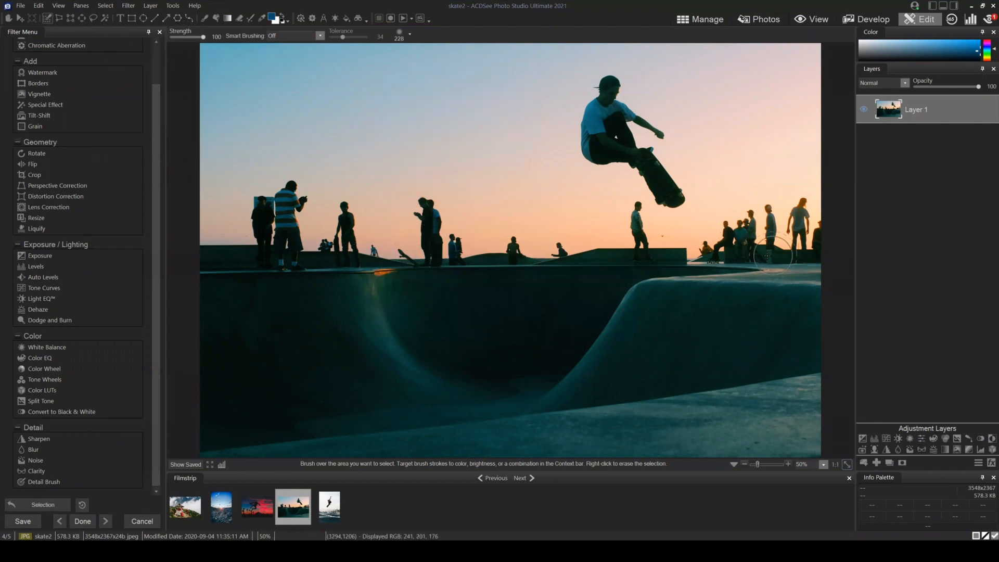
pyautogui.scroll(-5, 625, 199)
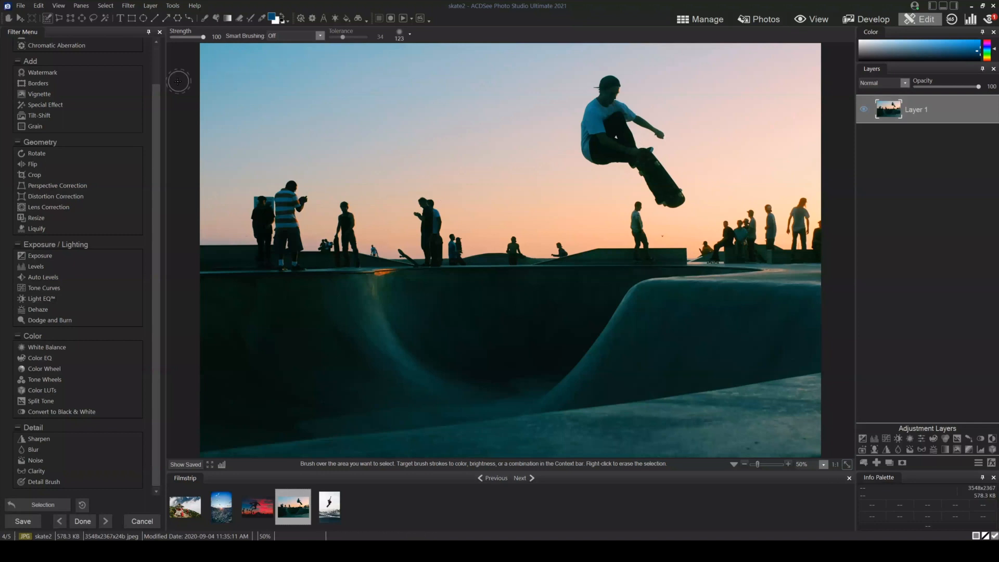
# - Select the mid-air skater with the Magic Wand, adding the missed blue edges of the shirt
pyautogui.click(105, 18)
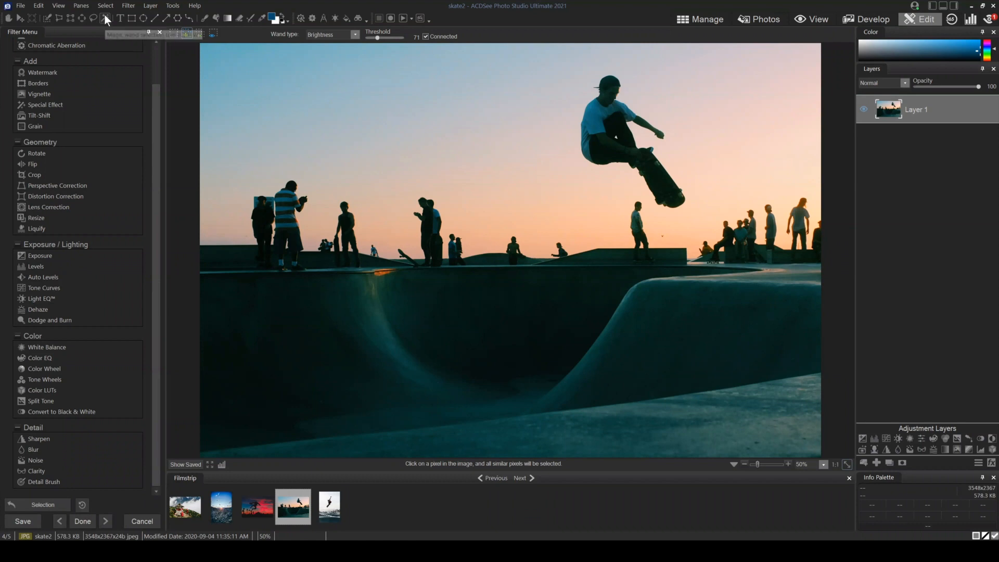
pyautogui.click(616, 121)
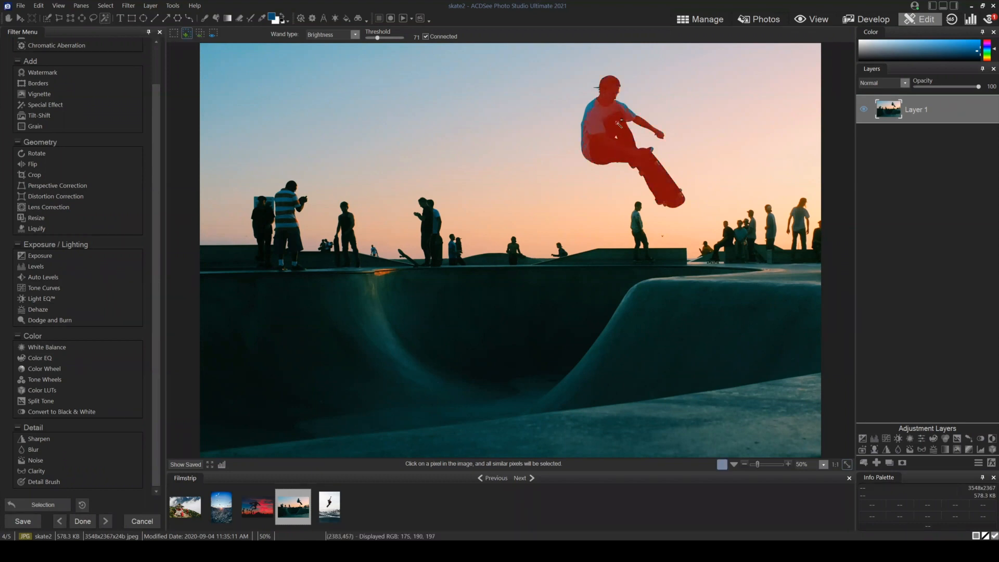
pyautogui.click(762, 463)
pyautogui.moveTo(761, 463); pyautogui.dragTo(759, 463)
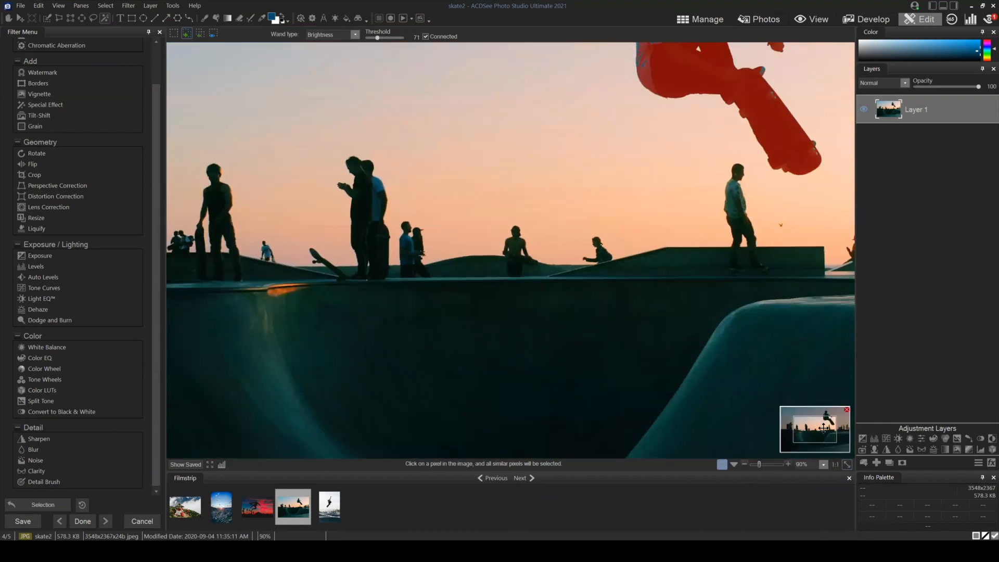
pyautogui.moveTo(819, 425); pyautogui.dragTo(823, 419)
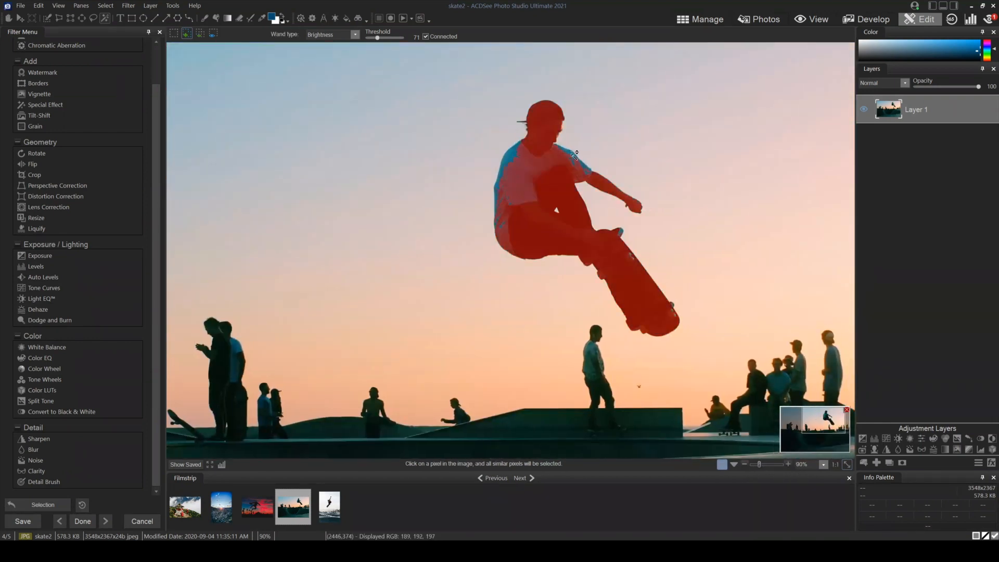
pyautogui.click(510, 159)
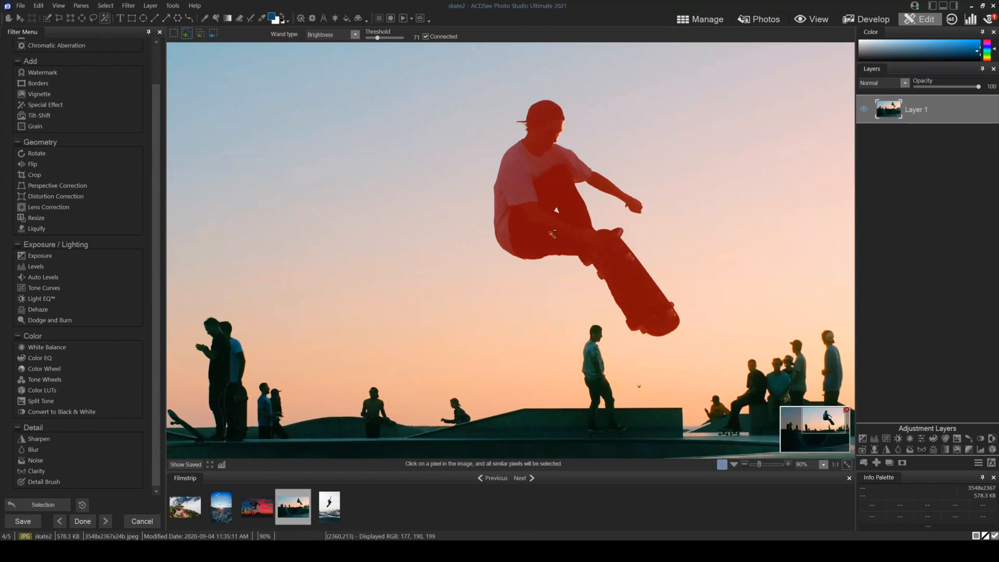
pyautogui.click(847, 464)
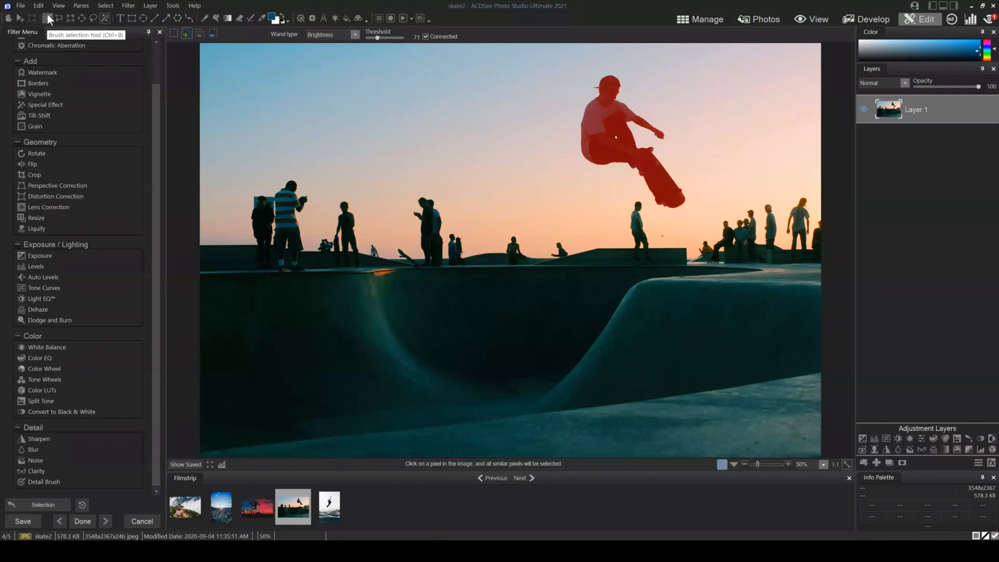
# - Deselect the skater and create a Luminosity Selection of the whole photo
pyautogui.click(106, 6)
pyautogui.click(111, 26)
pyautogui.click(106, 5)
pyautogui.click(136, 98)
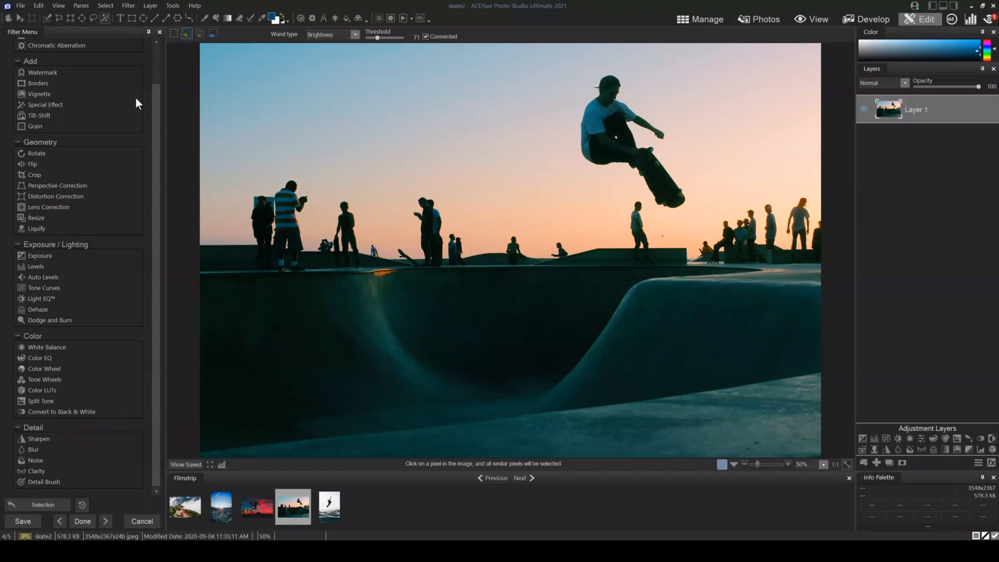
pyautogui.click(334, 202)
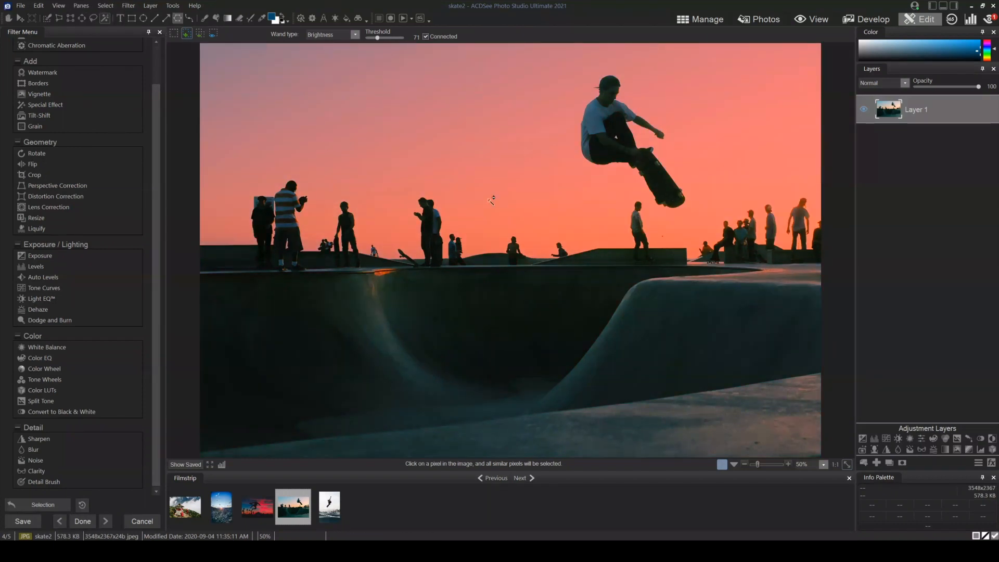
# - Clear the luminosity selection and select the mid-air skater with the Magic Wand using the Brightness wand type
pyautogui.click(105, 8)
pyautogui.click(110, 27)
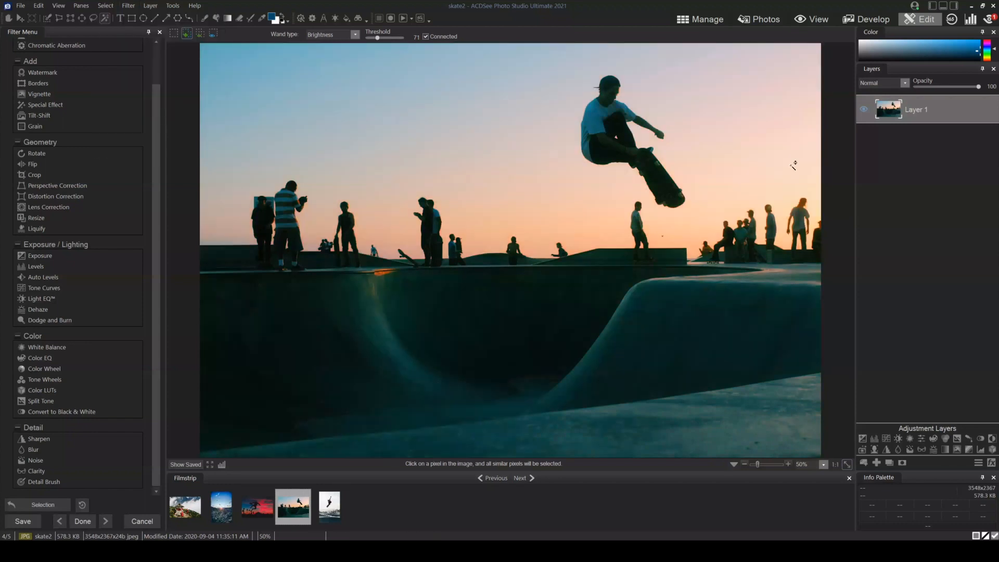
pyautogui.click(622, 119)
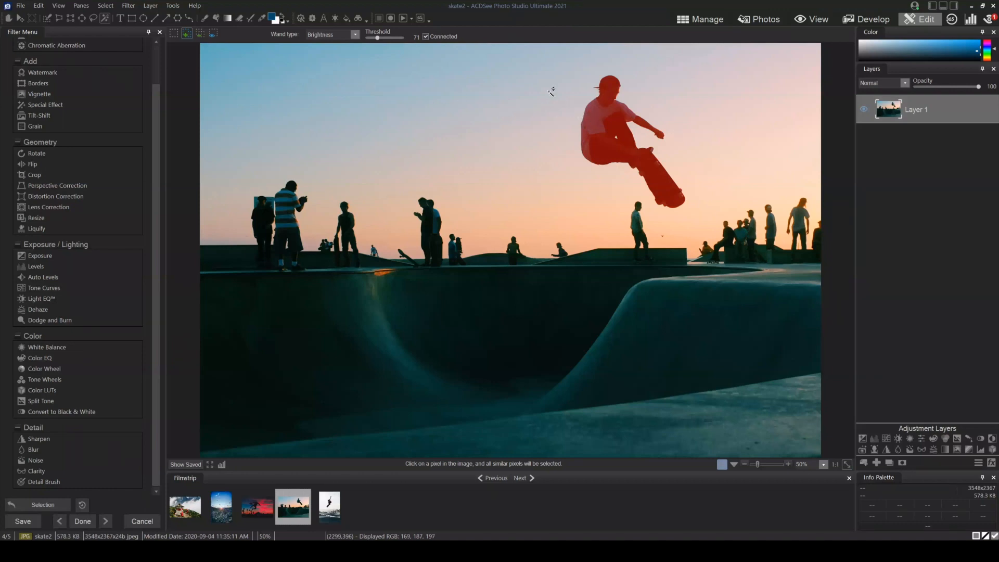
# - Try Smart Erase on the selected skater, deselect the area to inspect it, and undo both the deselection and the erase
pyautogui.click(105, 5)
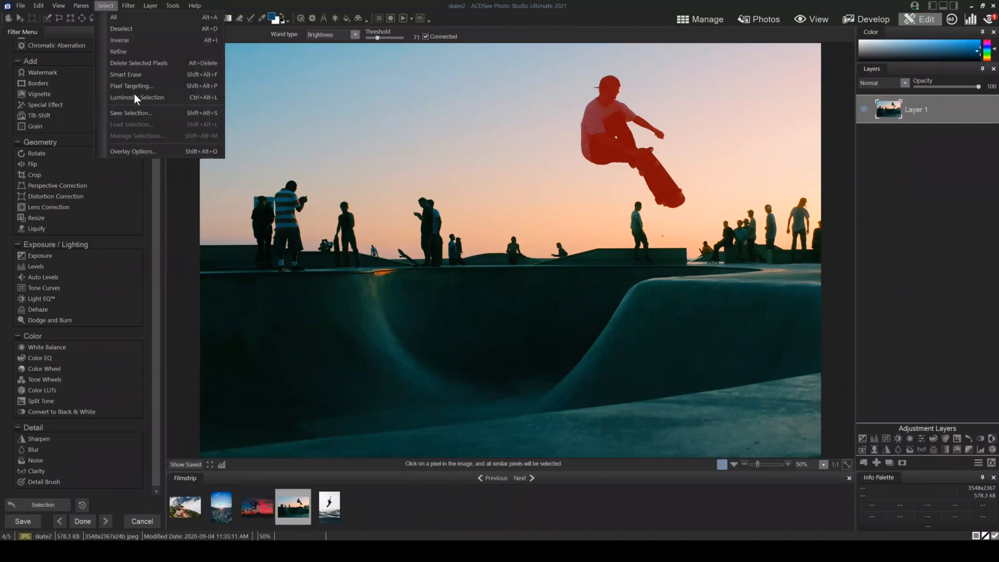
pyautogui.click(133, 76)
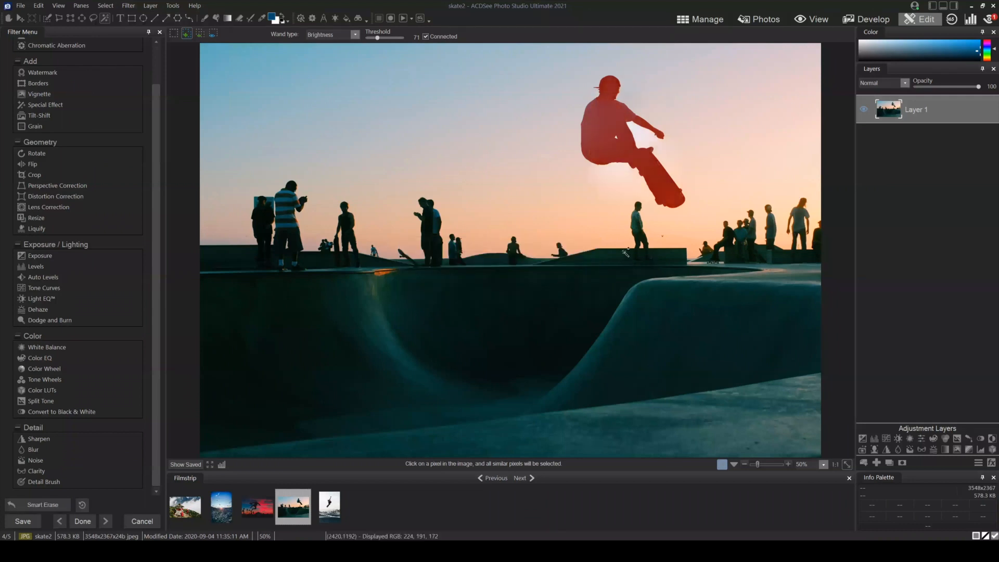
pyautogui.click(105, 6)
pyautogui.click(121, 29)
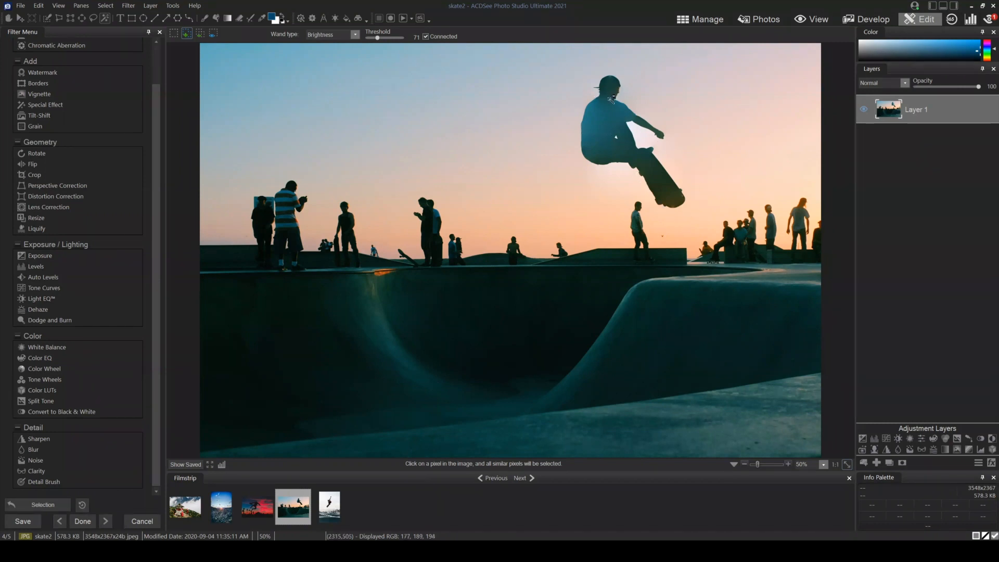
pyautogui.click(675, 168)
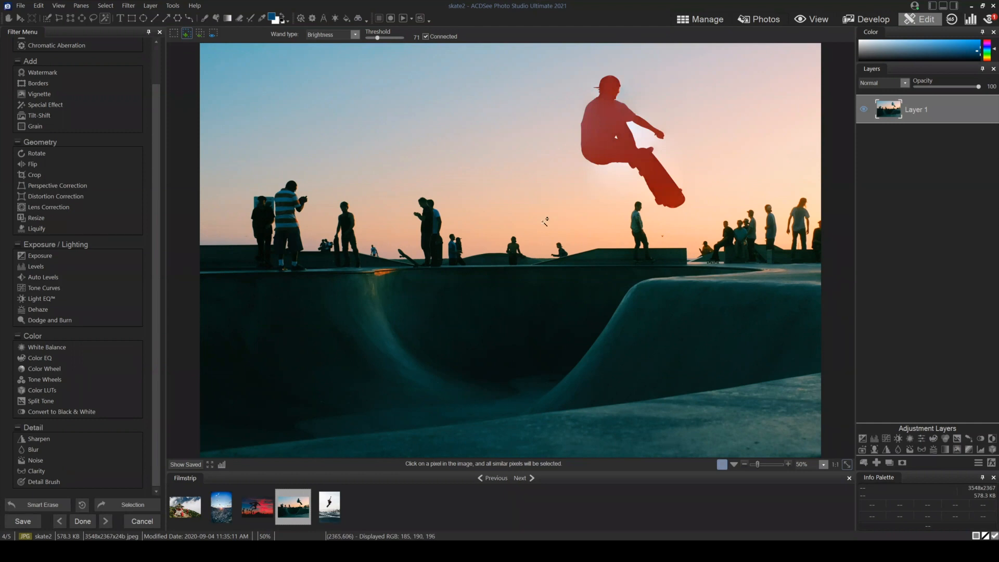
pyautogui.click(50, 507)
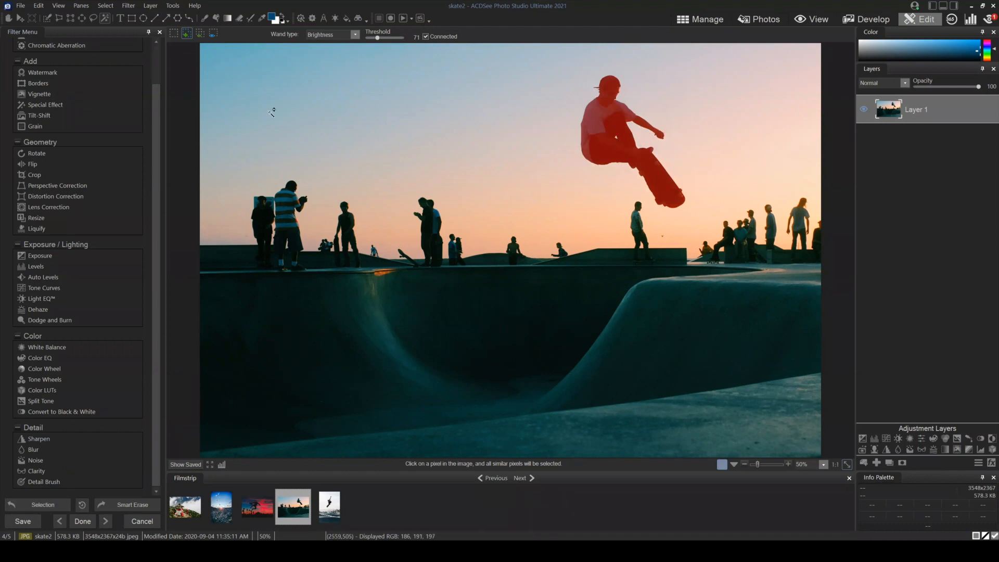
# - Open Refine Selection for the mid-air skater, try a Shift edge of 76, and reset it to 0
pyautogui.click(105, 6)
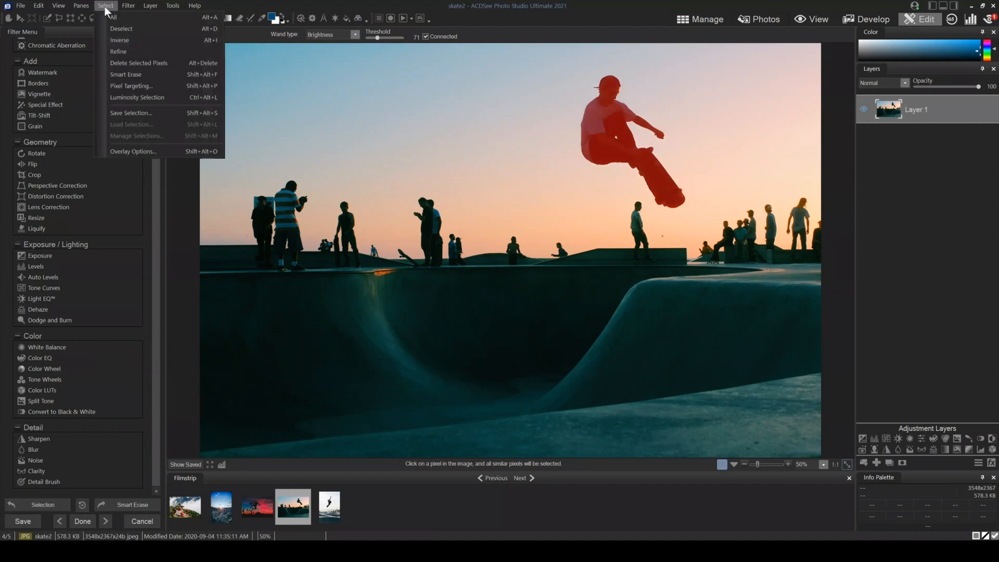
pyautogui.click(124, 51)
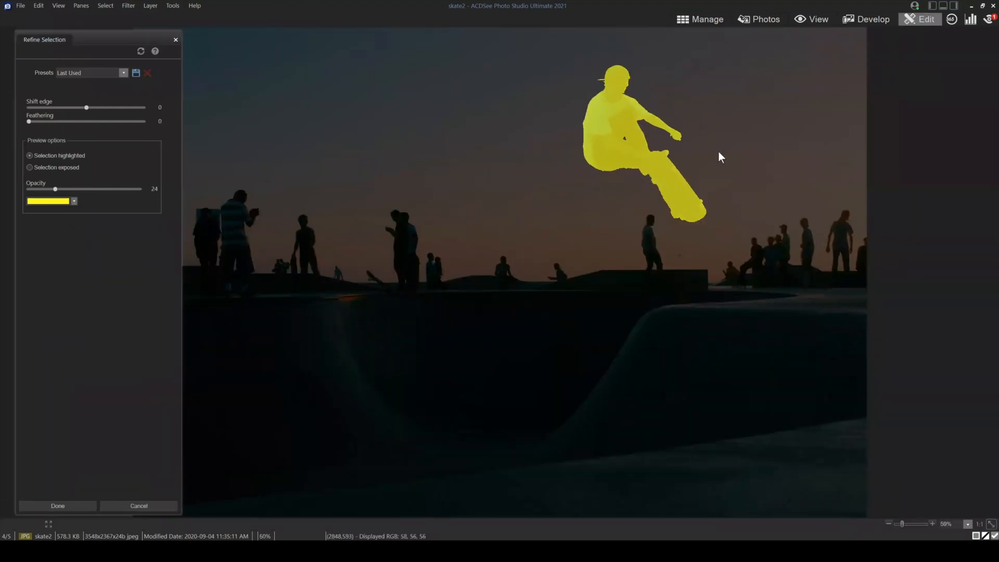
pyautogui.moveTo(87, 34); pyautogui.dragTo(407, 68)
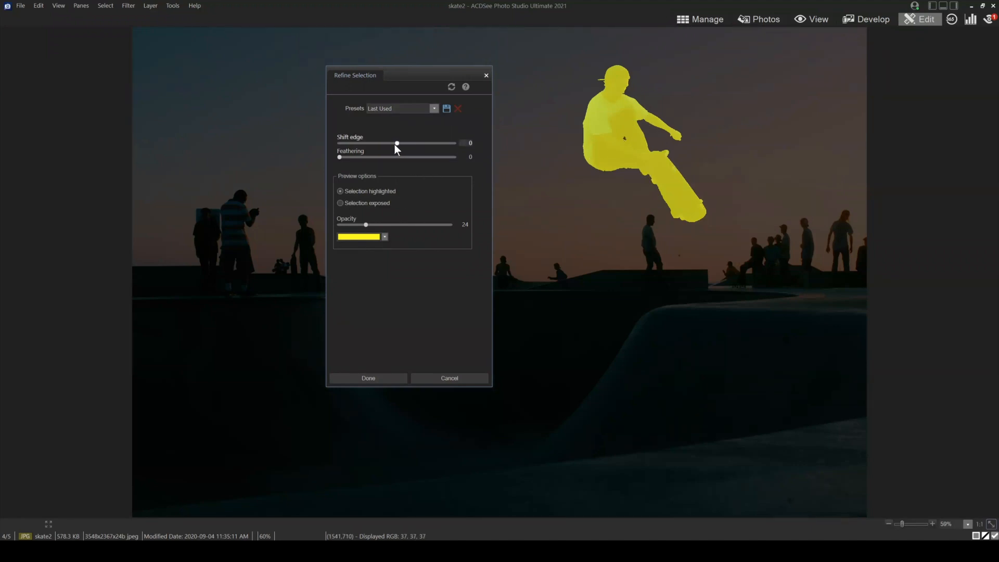
pyautogui.moveTo(404, 142); pyautogui.dragTo(442, 138)
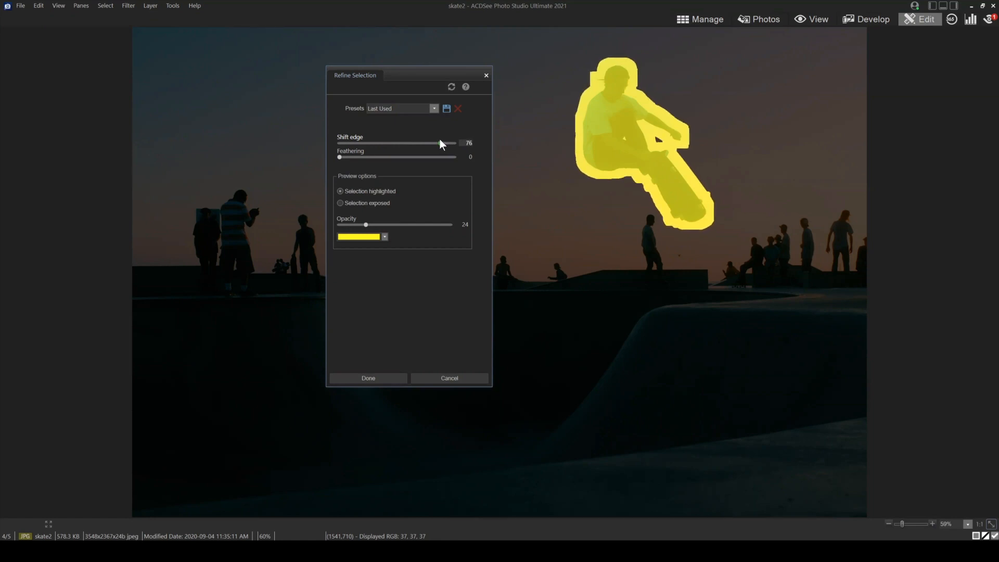
pyautogui.doubleClick(420, 143)
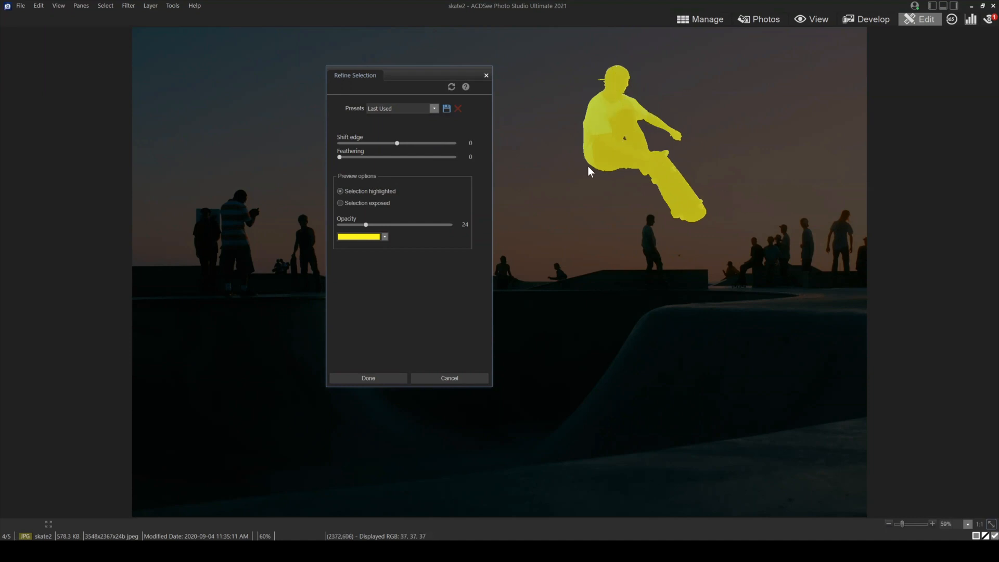
# - Refine the skater selection with a Shift edge of 53 and some Feathering
pyautogui.moveTo(393, 143); pyautogui.dragTo(427, 140)
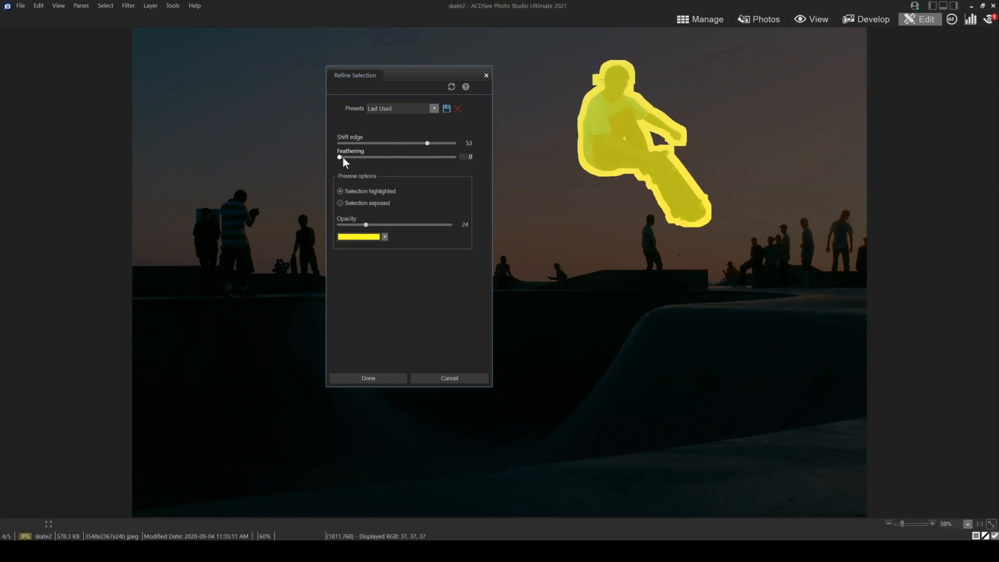
pyautogui.moveTo(339, 156); pyautogui.dragTo(348, 156)
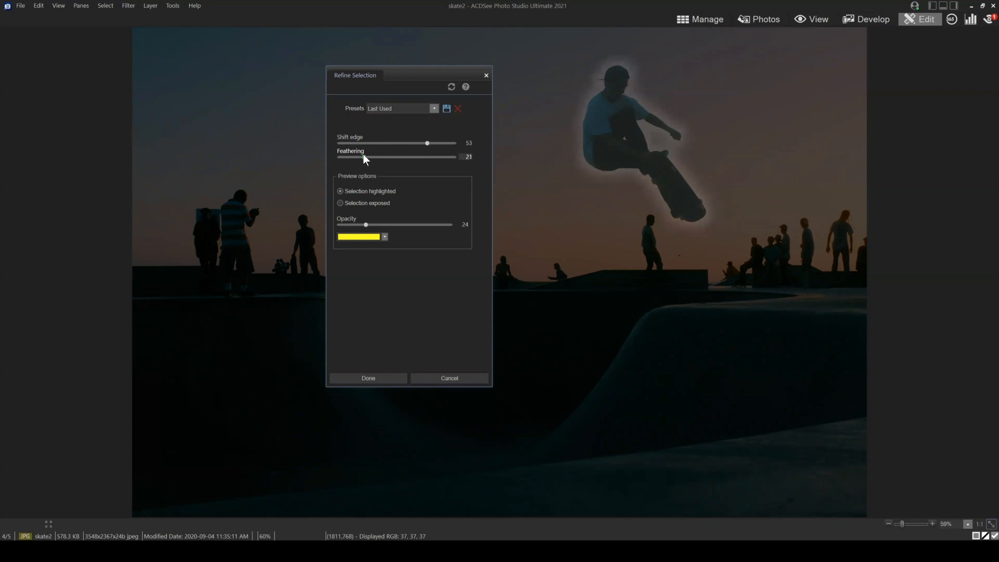
pyautogui.moveTo(370, 154); pyautogui.dragTo(371, 155)
pyautogui.click(377, 379)
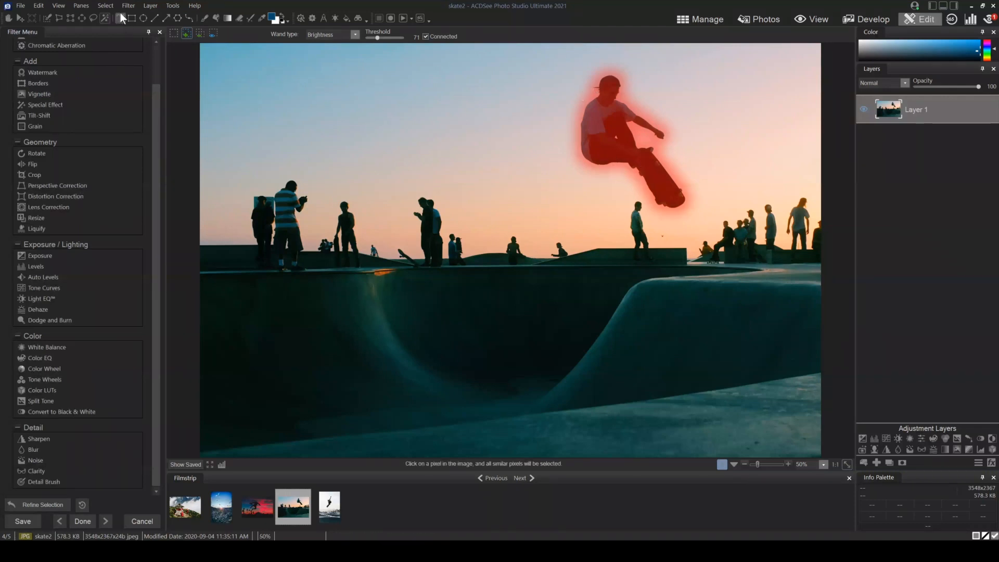
# - Apply Smart Erase to the refined skater selection and deselect the area
pyautogui.click(106, 6)
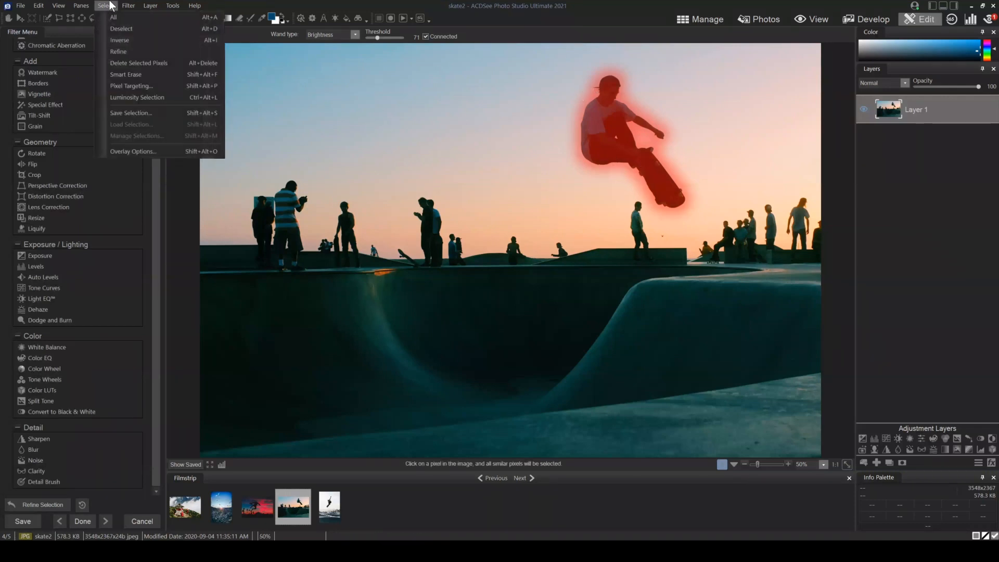
pyautogui.click(125, 74)
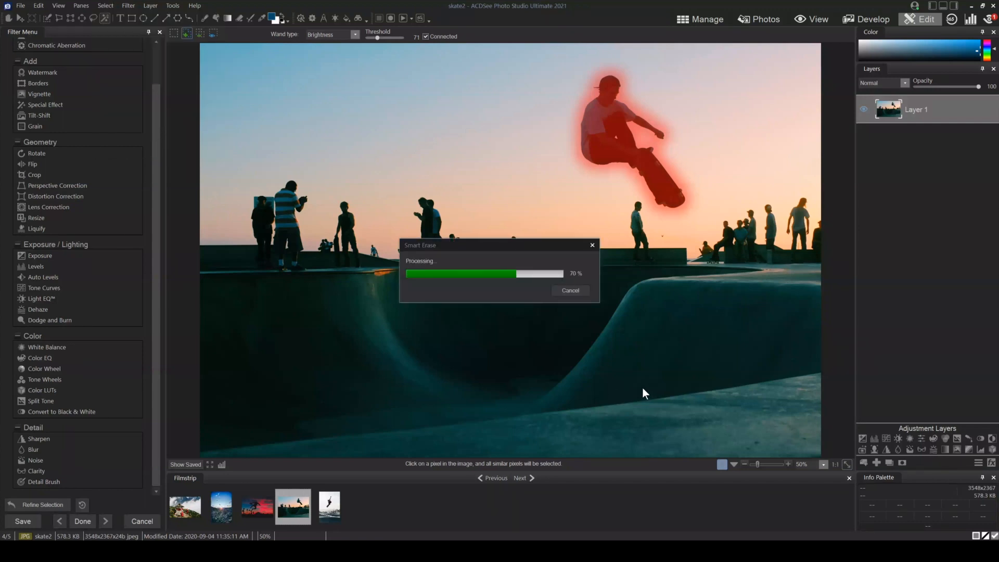
pyautogui.click(107, 5)
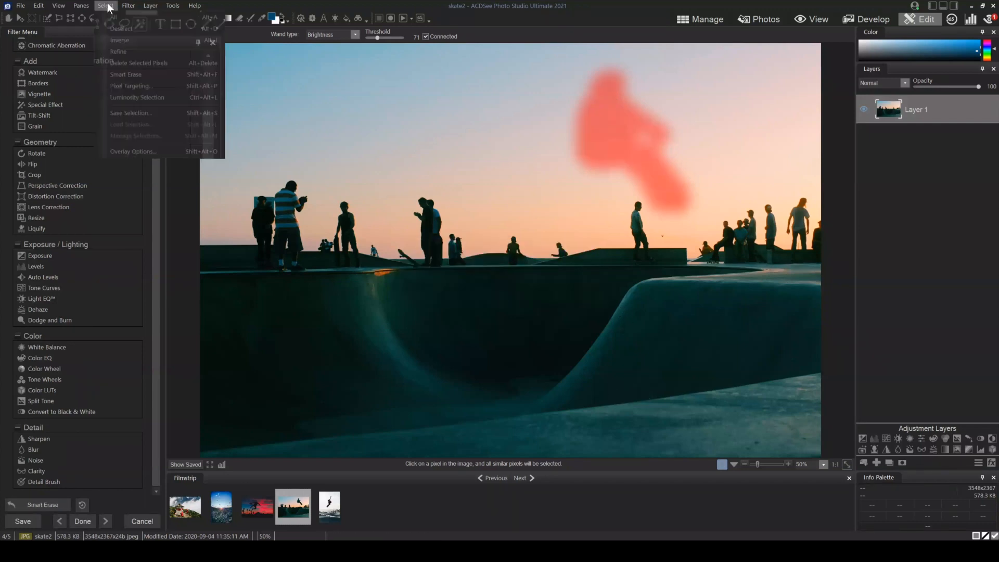
pyautogui.click(118, 28)
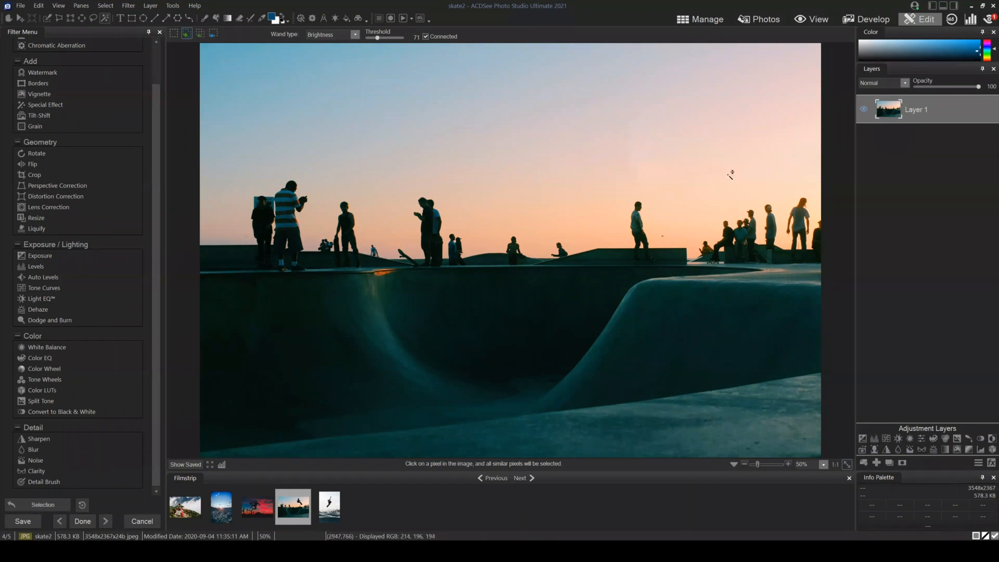
# - Undo the deselection and the Smart Erase on the skater
pyautogui.click(745, 462)
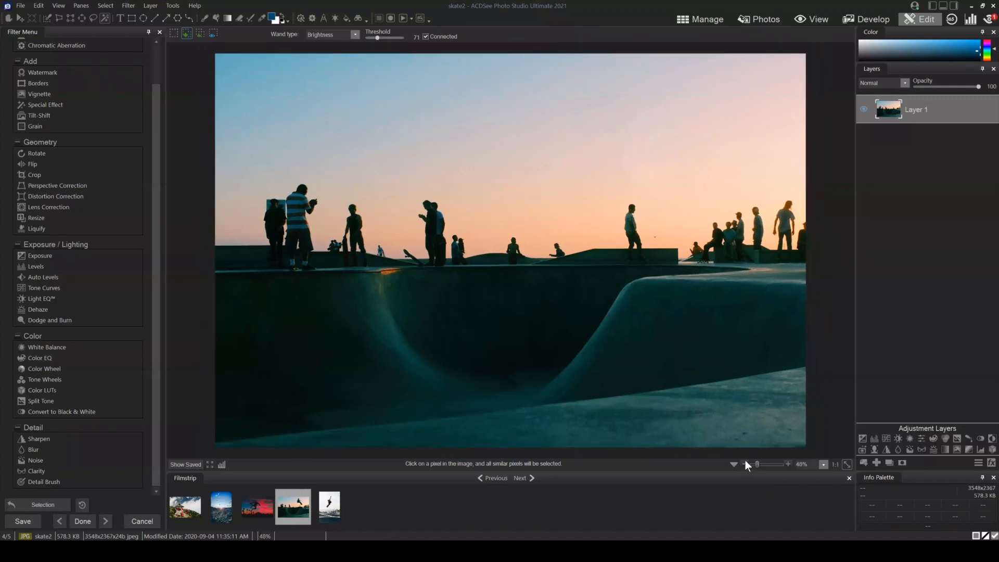
pyautogui.click(746, 462)
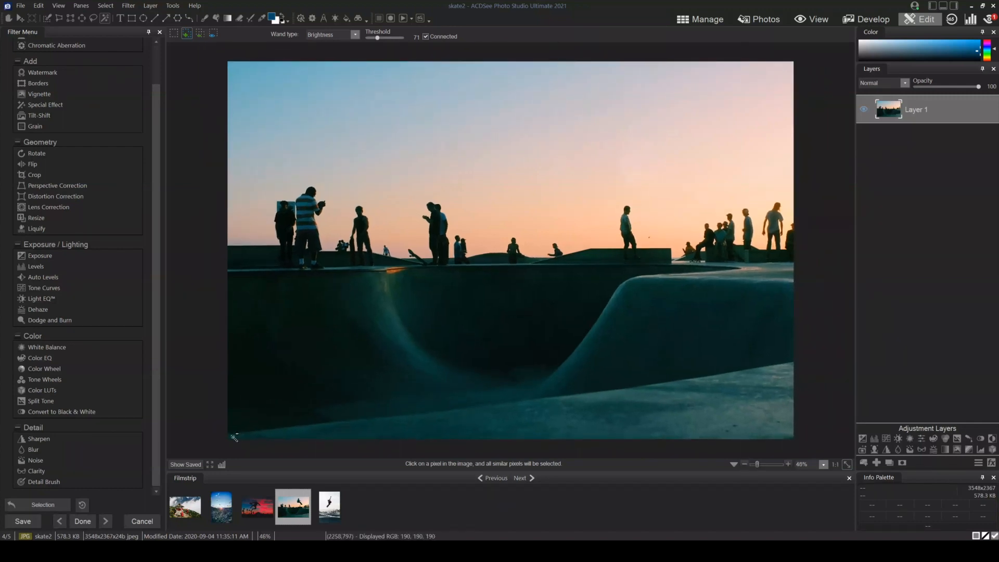
pyautogui.click(40, 504)
pyautogui.click(40, 503)
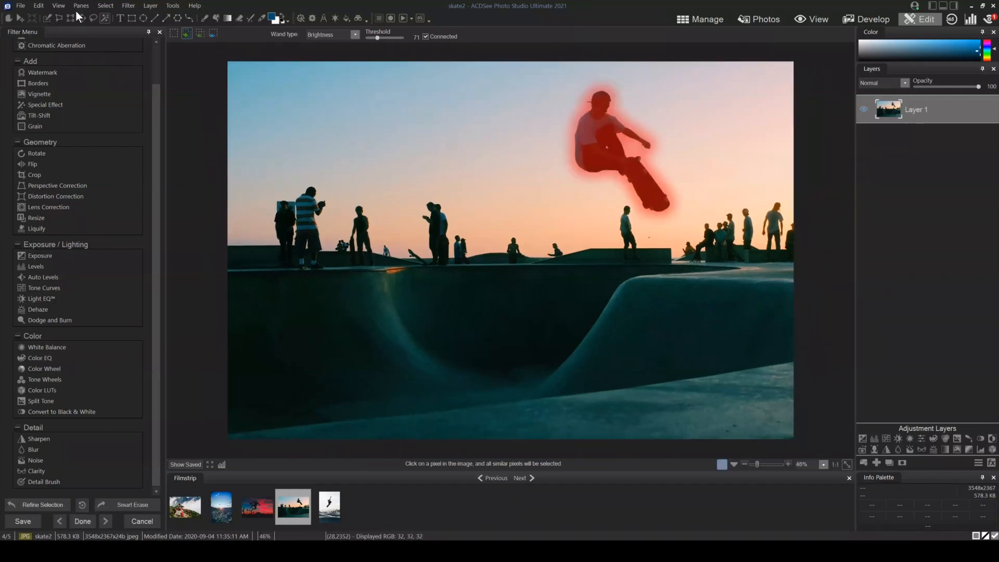
# - Try feathering the already refined selection, cancel the refinement, and undo the earlier Refine Selection
pyautogui.click(110, 5)
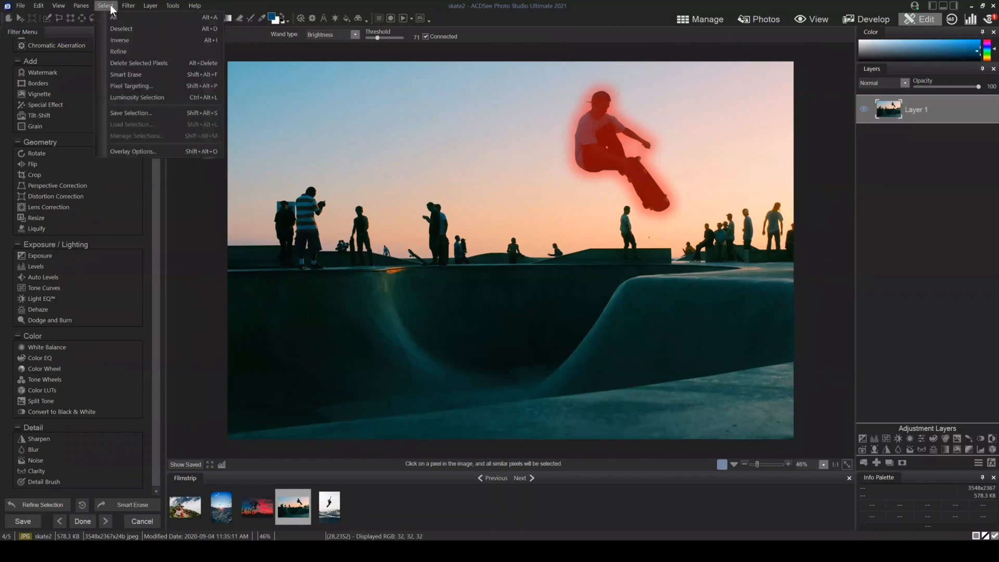
pyautogui.click(127, 51)
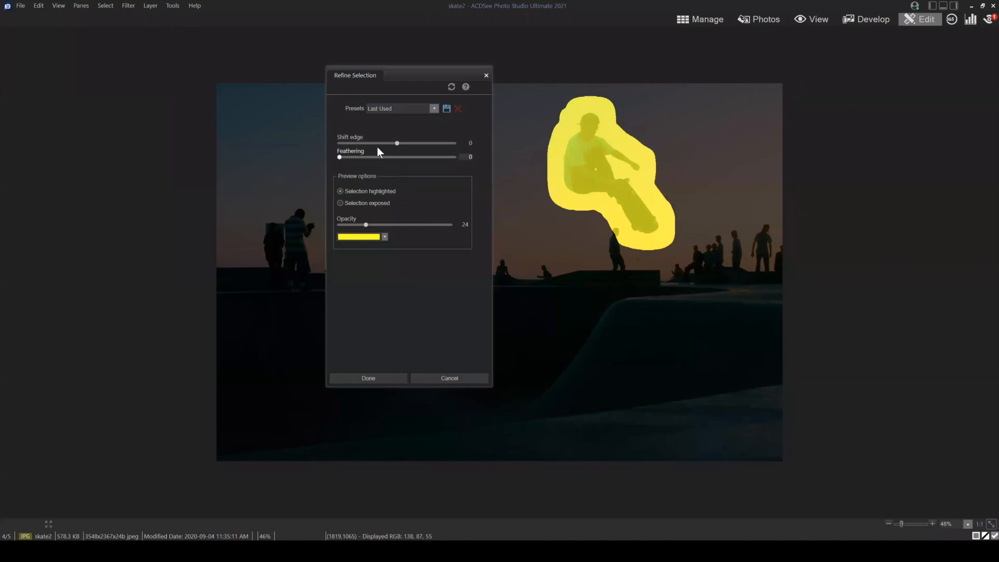
pyautogui.moveTo(339, 156); pyautogui.dragTo(358, 156)
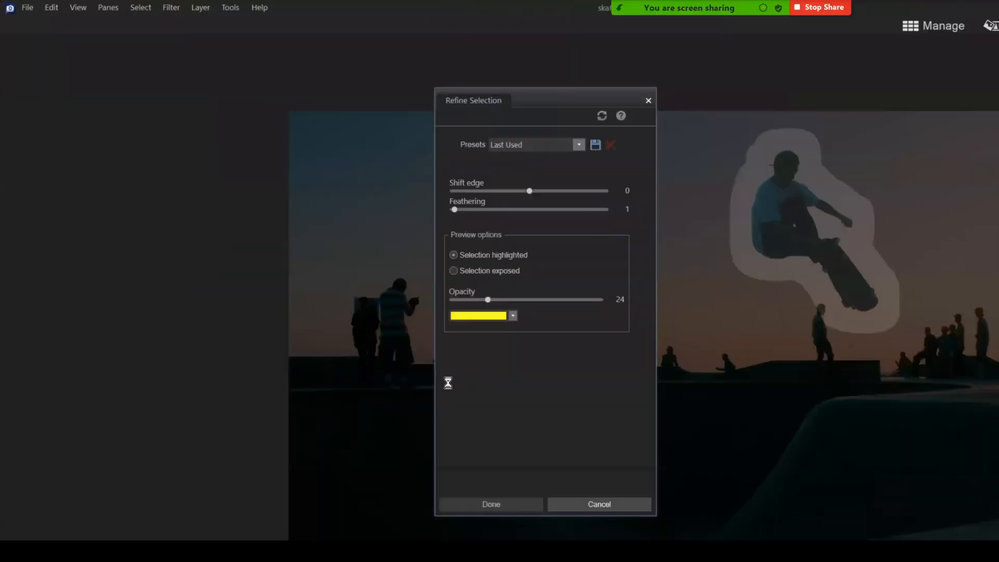
pyautogui.click(451, 378)
pyautogui.click(41, 505)
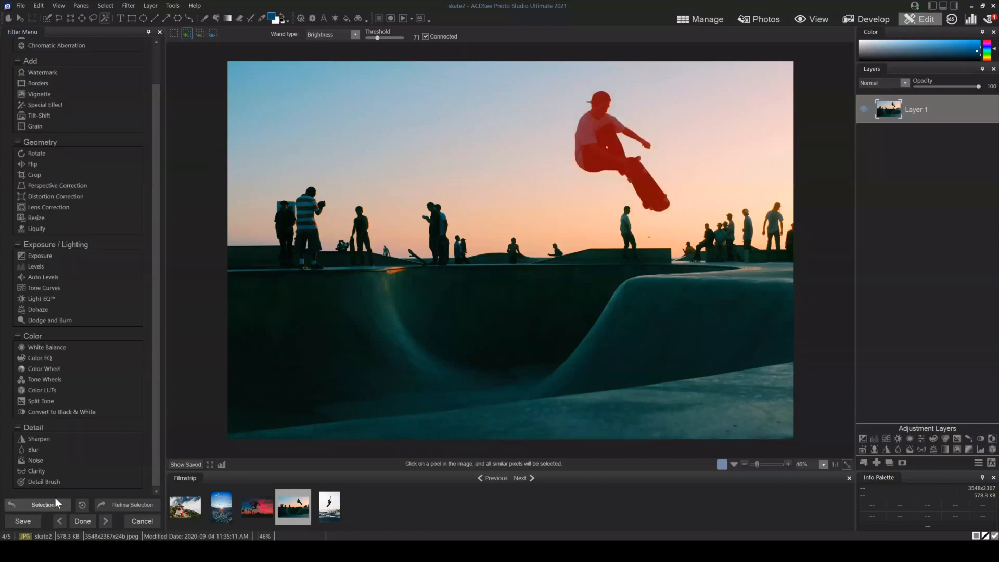
# - Refine the original skater selection with a Shift edge of 28 and Feathering of 38
pyautogui.click(105, 5)
pyautogui.click(117, 59)
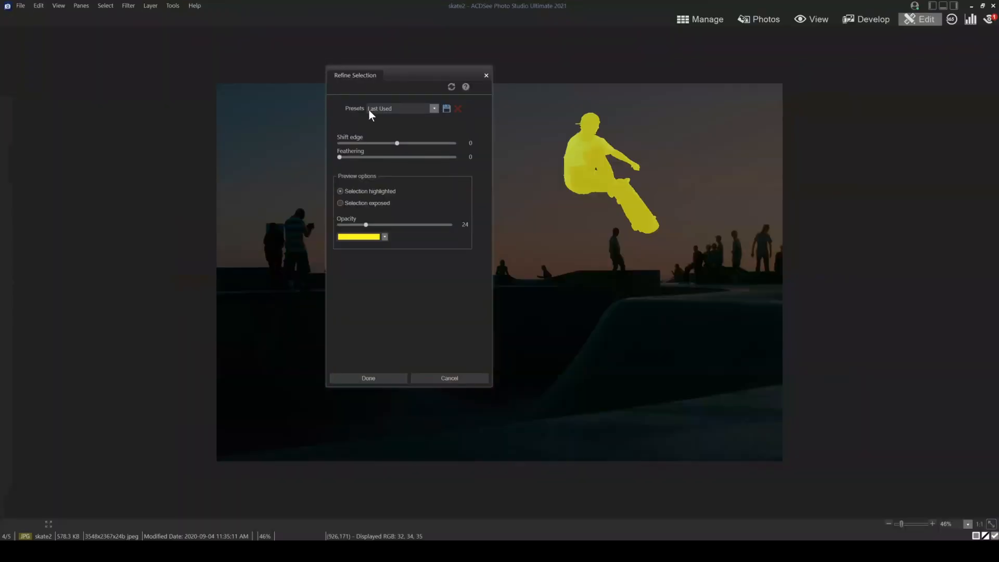
pyautogui.click(382, 156)
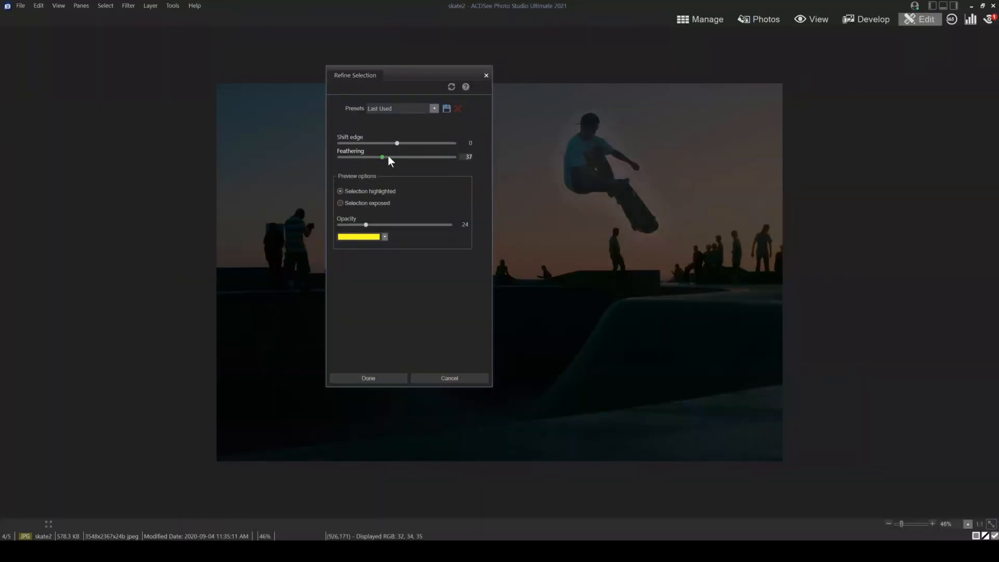
pyautogui.click(402, 143)
pyautogui.click(413, 144)
pyautogui.click(374, 378)
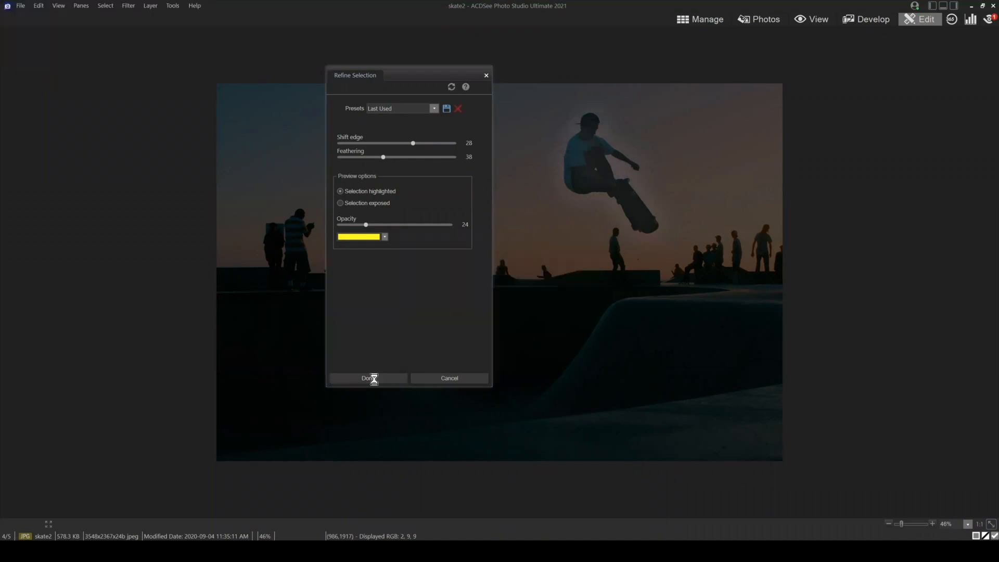
# - Try Smart Erase on the refined skater, undo the erase and the refinement, and restore the plain skater selection
pyautogui.click(124, 7)
pyautogui.moveTo(105, 7)
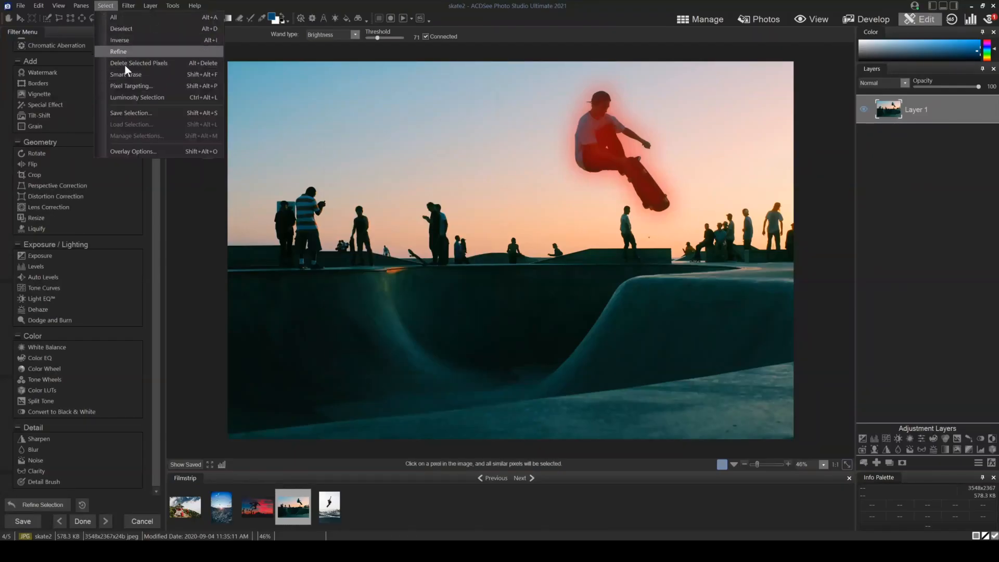
pyautogui.click(128, 74)
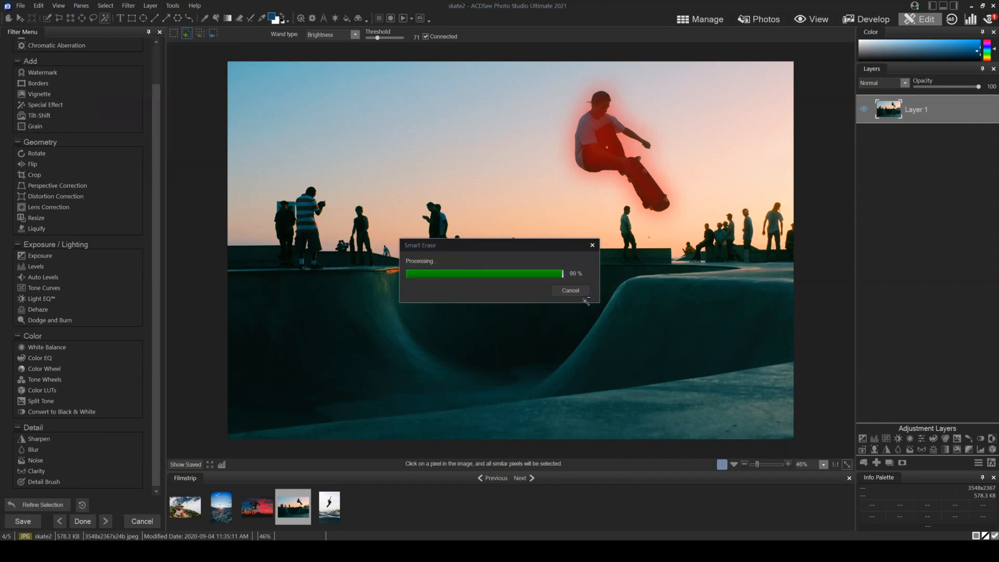
pyautogui.click(655, 199)
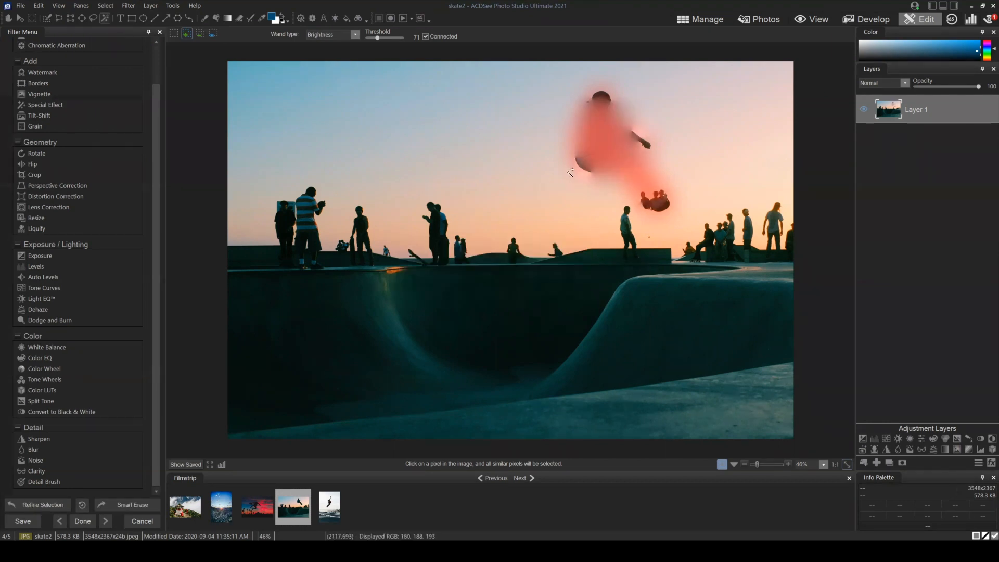
pyautogui.hotkey('alt', 'i')
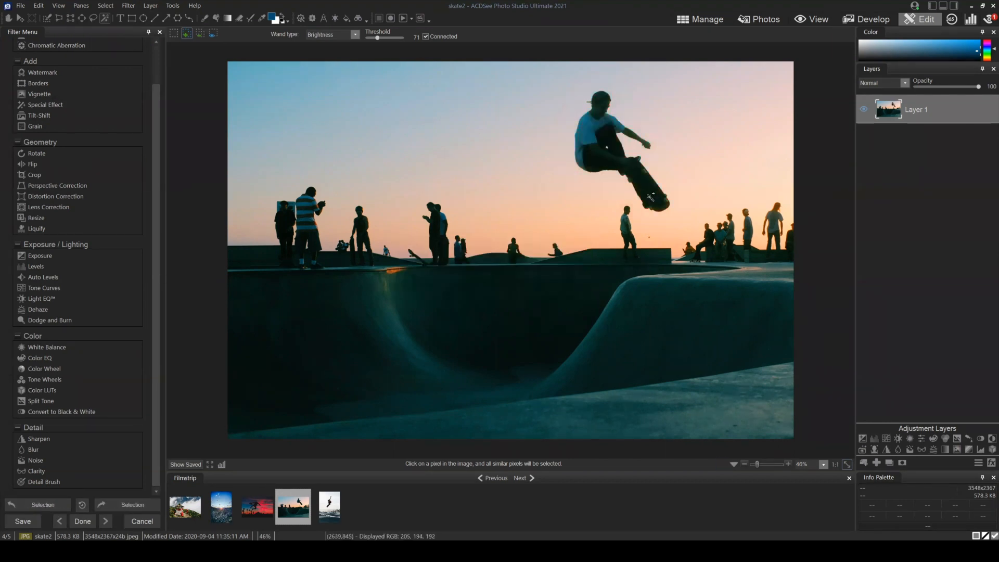
pyautogui.click(108, 6)
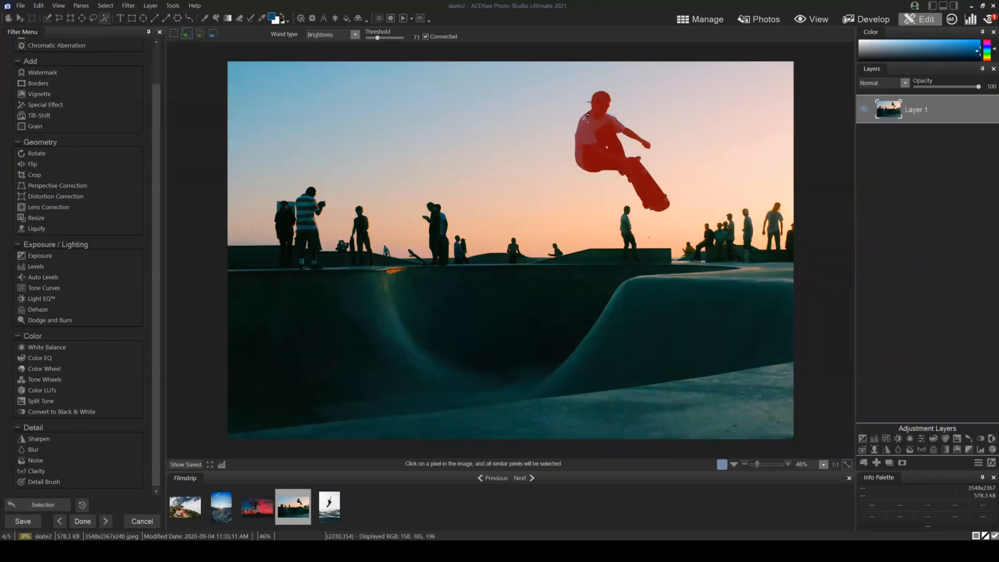
# - Refine the skater selection with a Shift edge of 39 and Feathering of 31
pyautogui.click(106, 6)
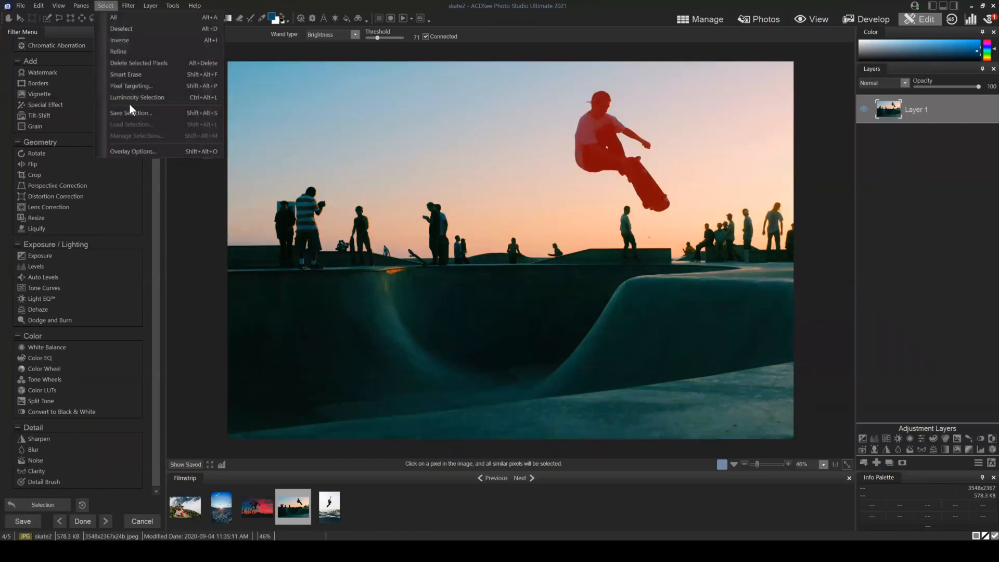
pyautogui.click(126, 75)
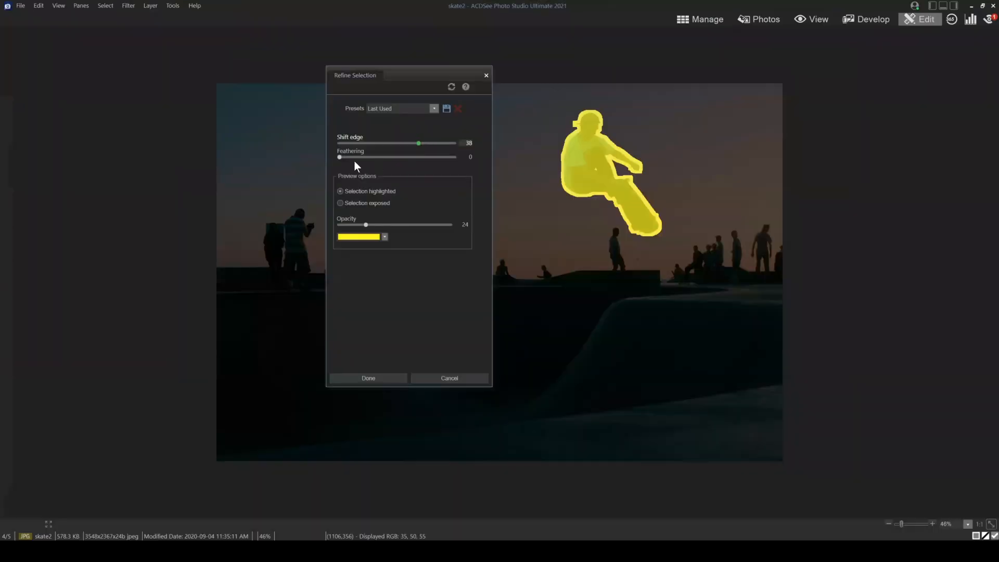
pyautogui.moveTo(341, 156); pyautogui.dragTo(376, 156)
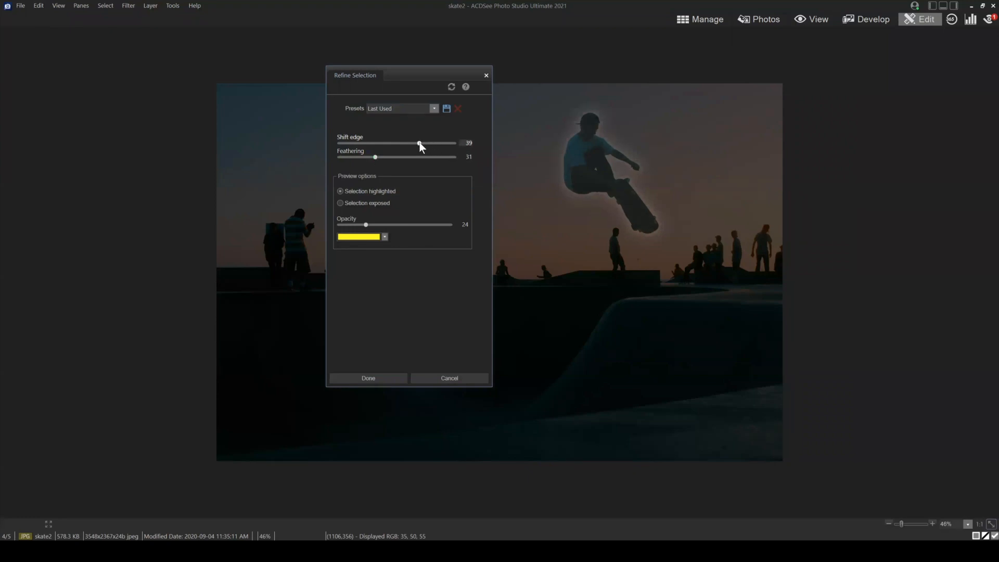
pyautogui.click(391, 380)
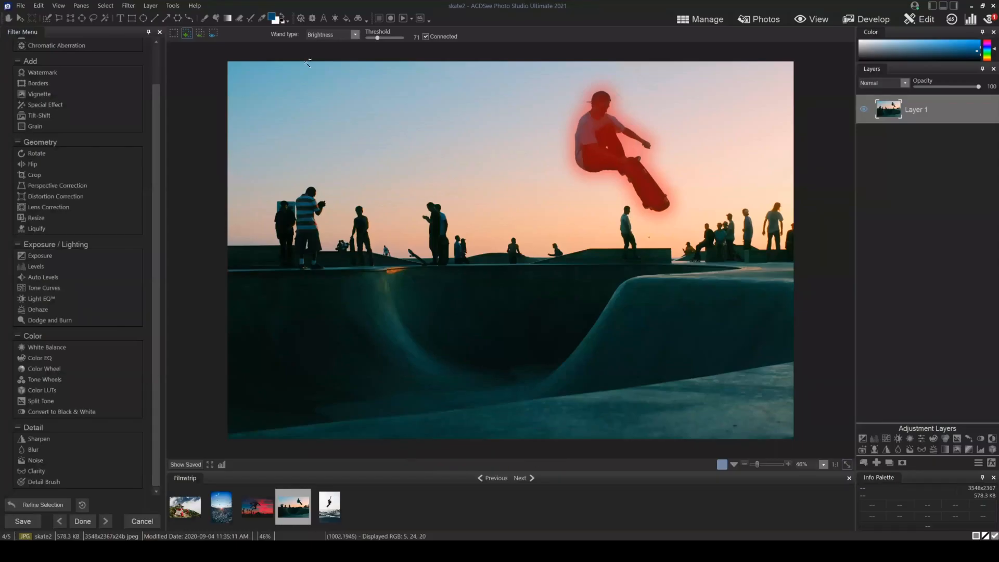
# - Try Smart Erase on the newly refined skater selection, and undo both the erase and the refinement
pyautogui.click(106, 6)
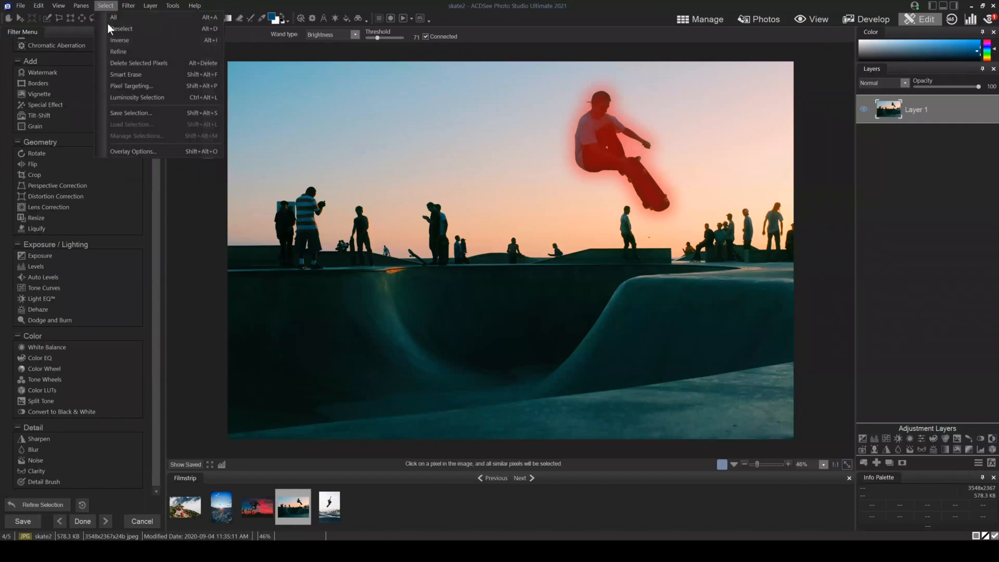
pyautogui.click(133, 74)
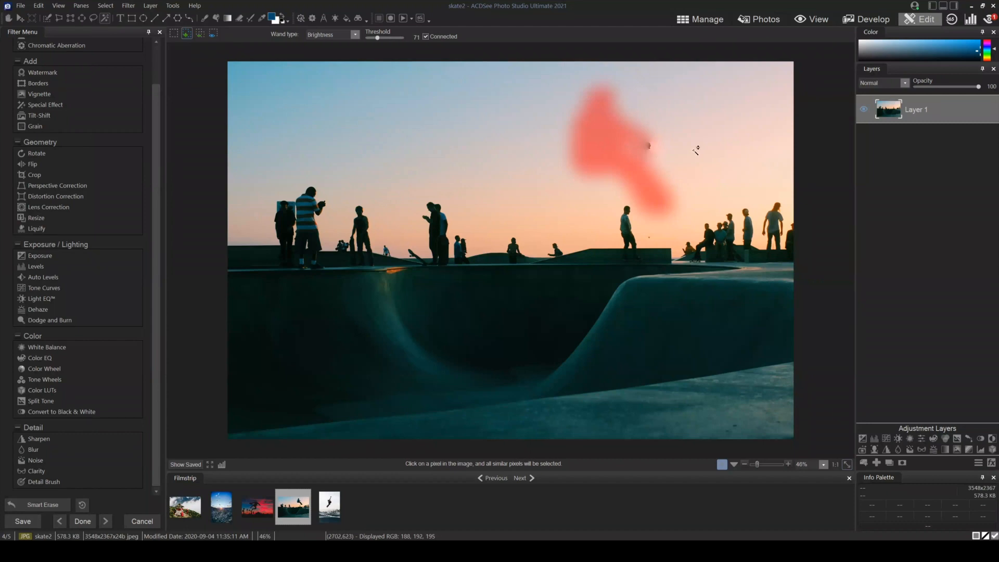
pyautogui.hotkey('ctrl', 'z')
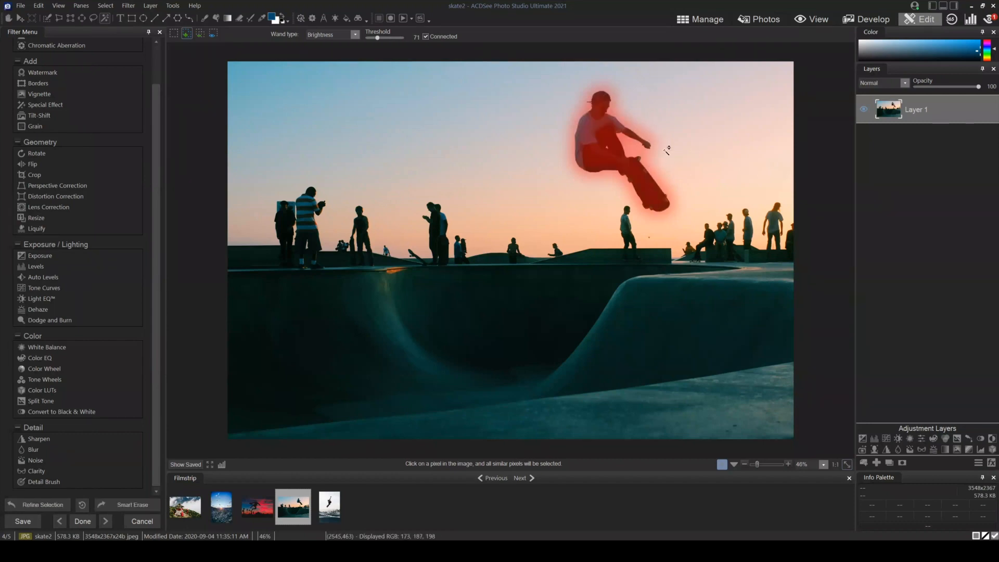
pyautogui.hotkey('ctrl', 'z')
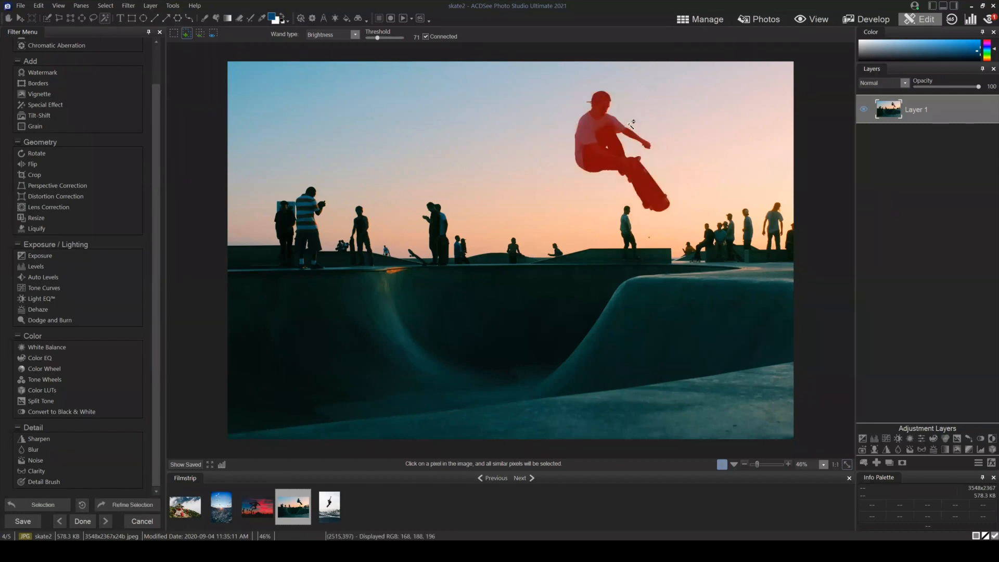
# - Refine the skater selection with a Shift edge of 59 and Feathering of 43
pyautogui.click(110, 6)
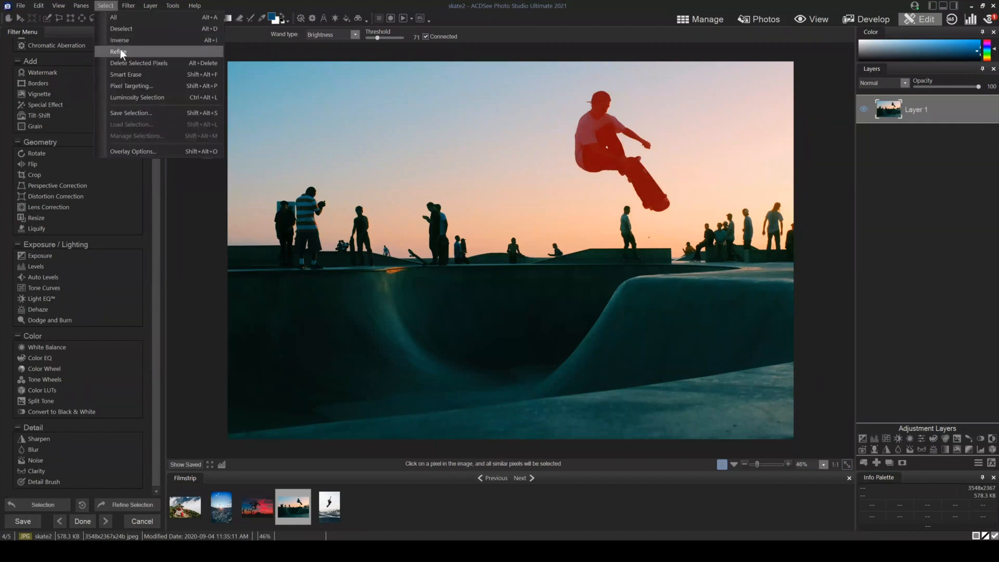
pyautogui.click(119, 52)
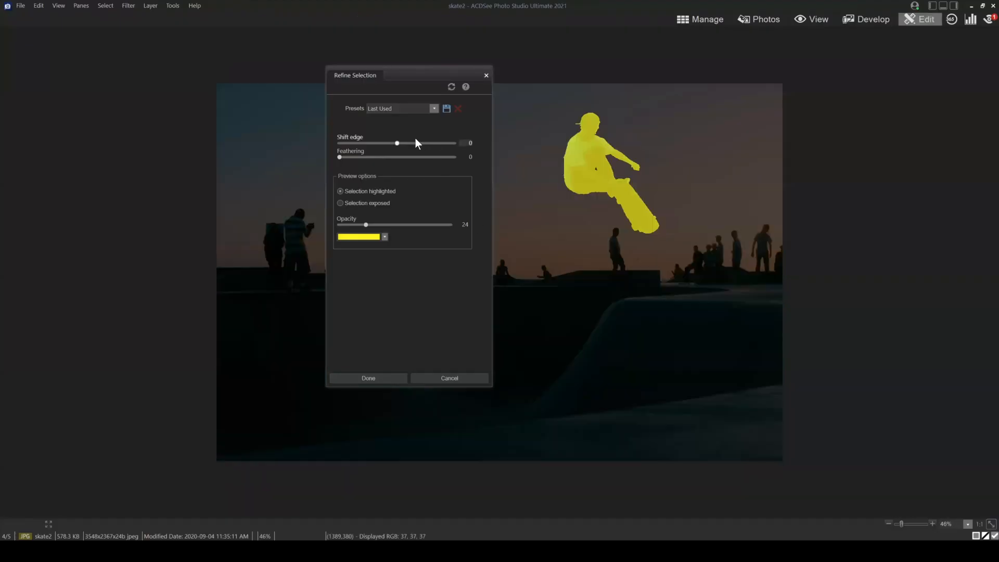
pyautogui.moveTo(406, 141); pyautogui.dragTo(428, 141)
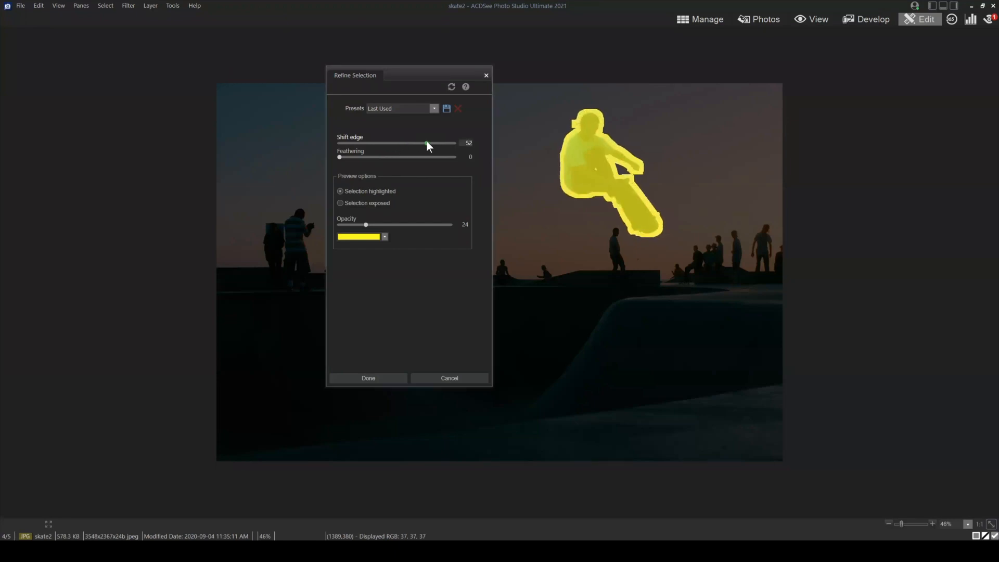
pyautogui.moveTo(340, 157); pyautogui.dragTo(361, 156)
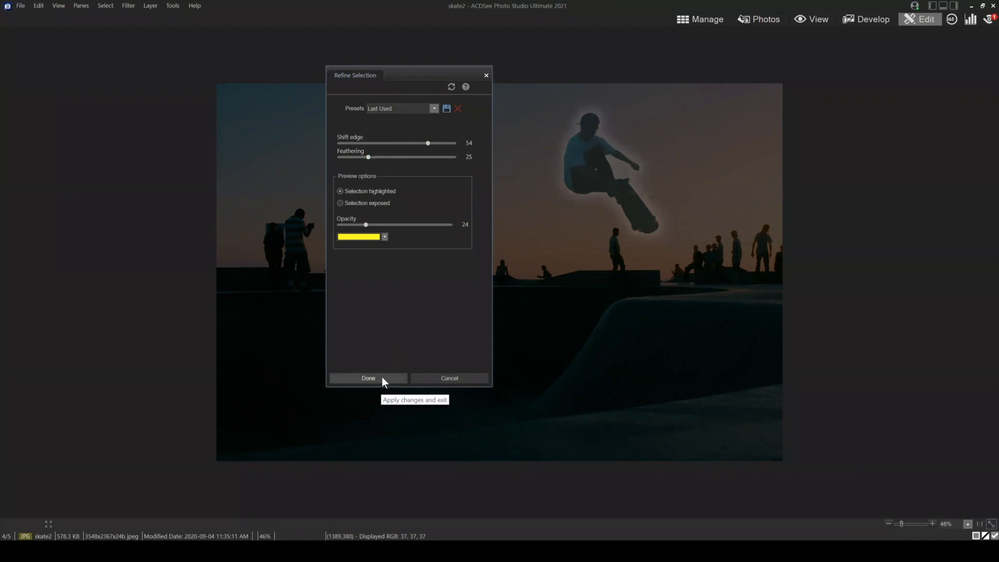
pyautogui.scroll(5, 427, 142)
pyautogui.moveTo(369, 156); pyautogui.dragTo(388, 159)
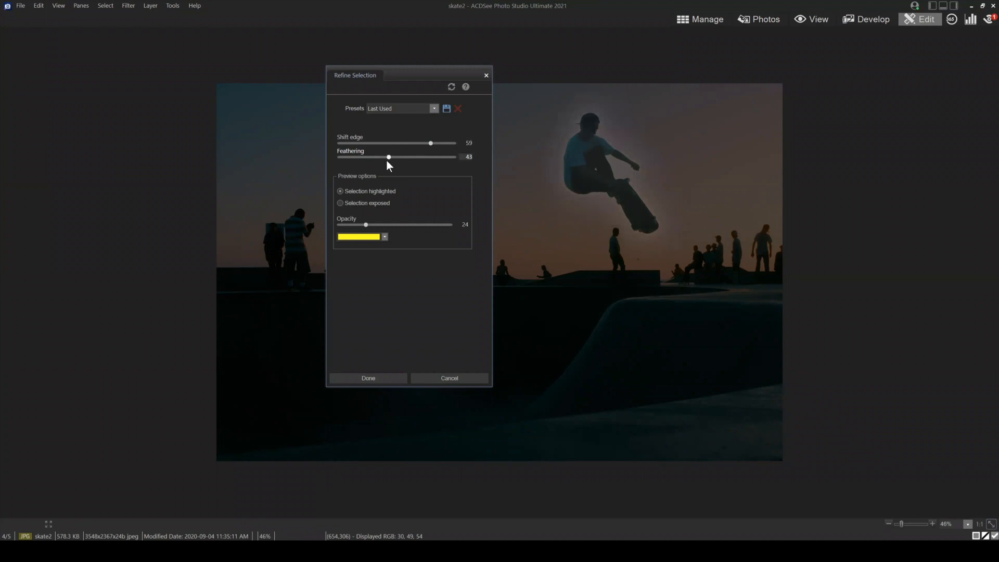
pyautogui.click(379, 383)
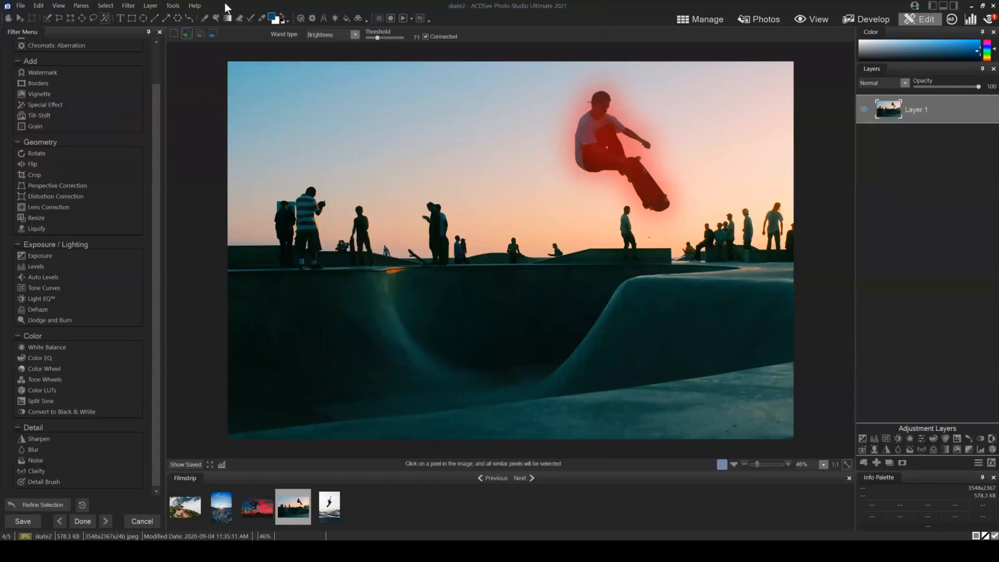
# - Try Smart Erase on the widely feathered skater selection, and undo the erase
pyautogui.click(141, 7)
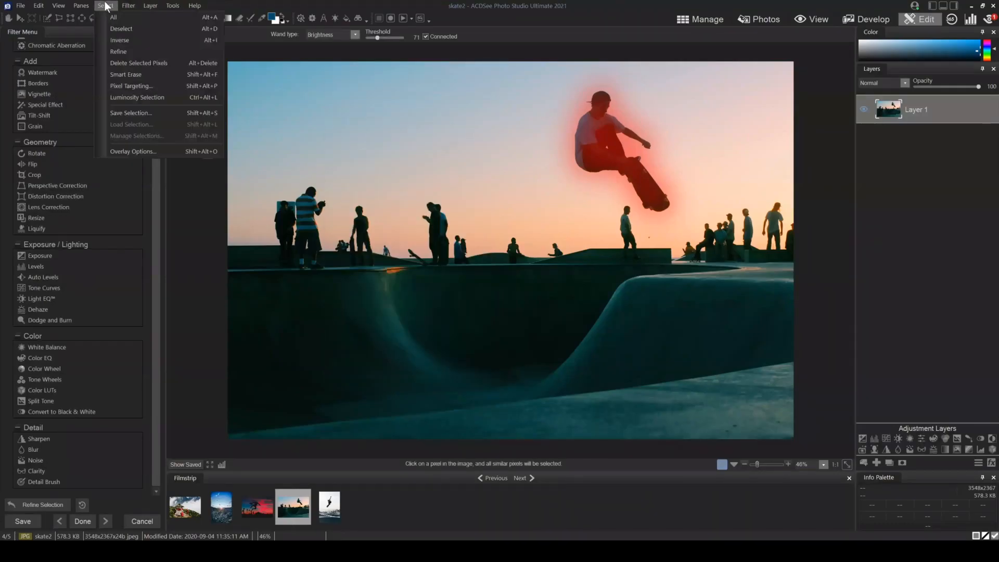
pyautogui.click(133, 74)
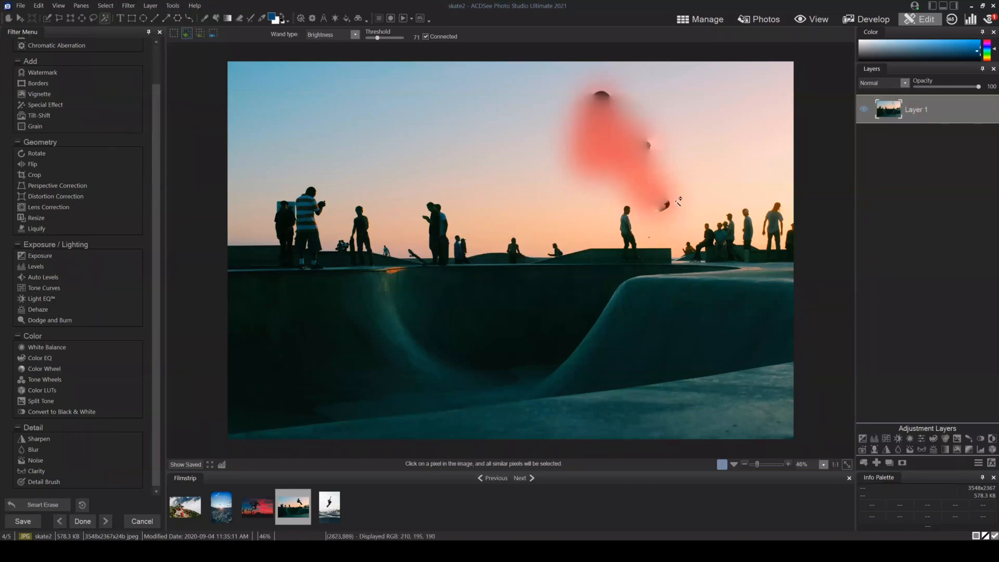
pyautogui.hotkey('ctrl', 'z')
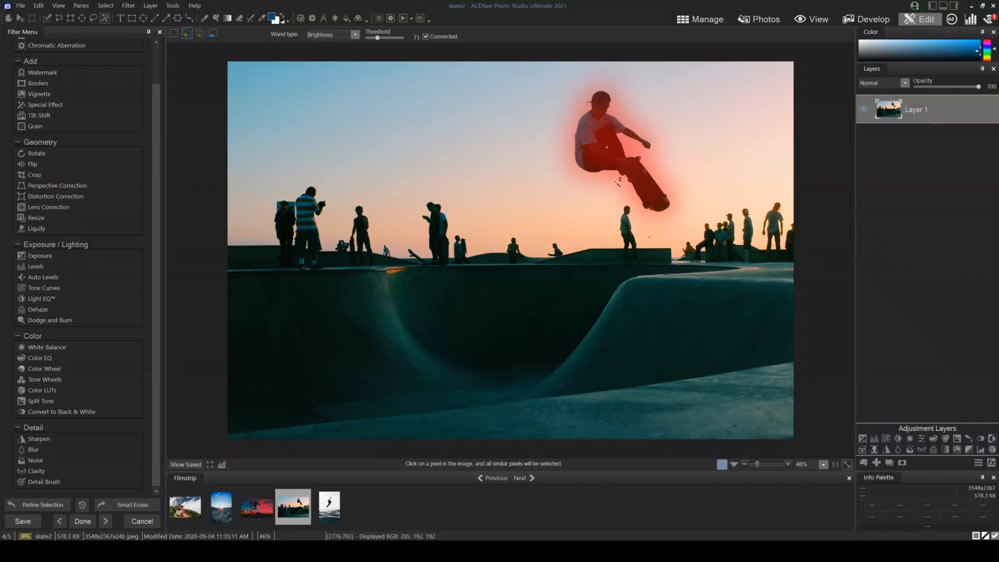
# - Change the selection overlay to Marching Ants
pyautogui.click(112, 7)
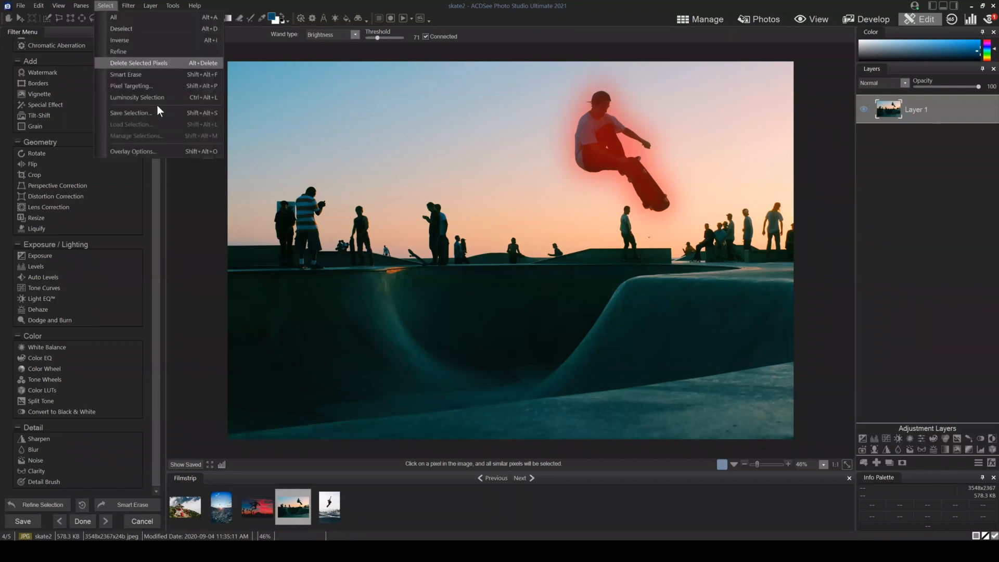
pyautogui.click(136, 151)
pyautogui.click(407, 242)
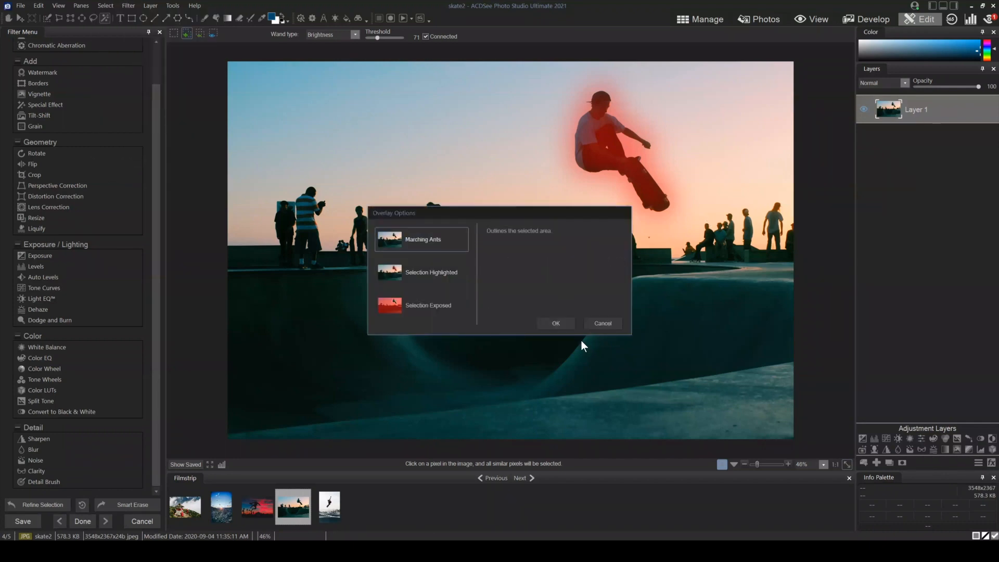
pyautogui.click(556, 325)
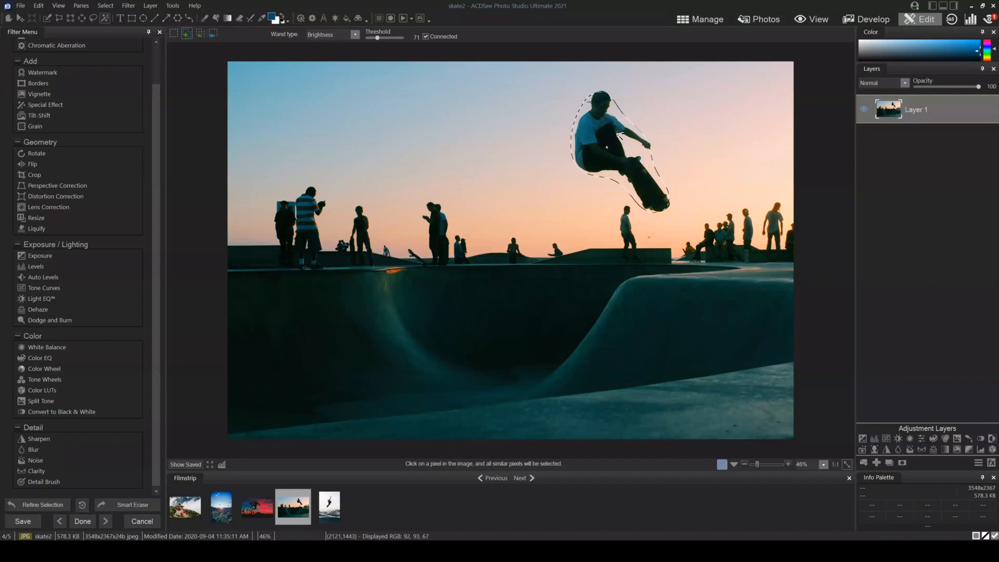
# - Clear the refined selection and select the skater again with the Magic Wand
pyautogui.click(106, 6)
pyautogui.click(118, 26)
pyautogui.click(584, 119)
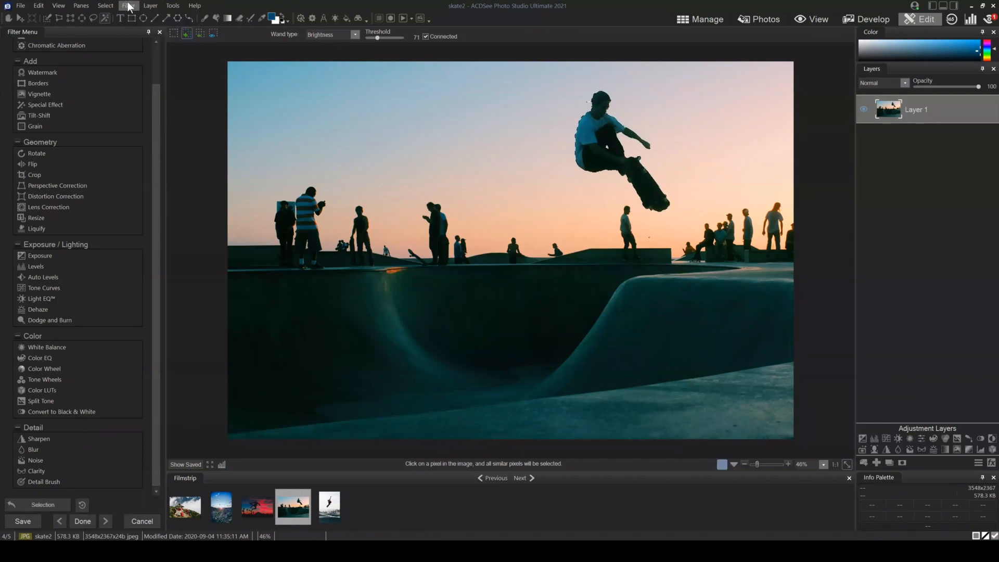
# - Refine the new skater selection with a Shift edge of 51 and Feathering of 11
pyautogui.click(107, 6)
pyautogui.click(118, 51)
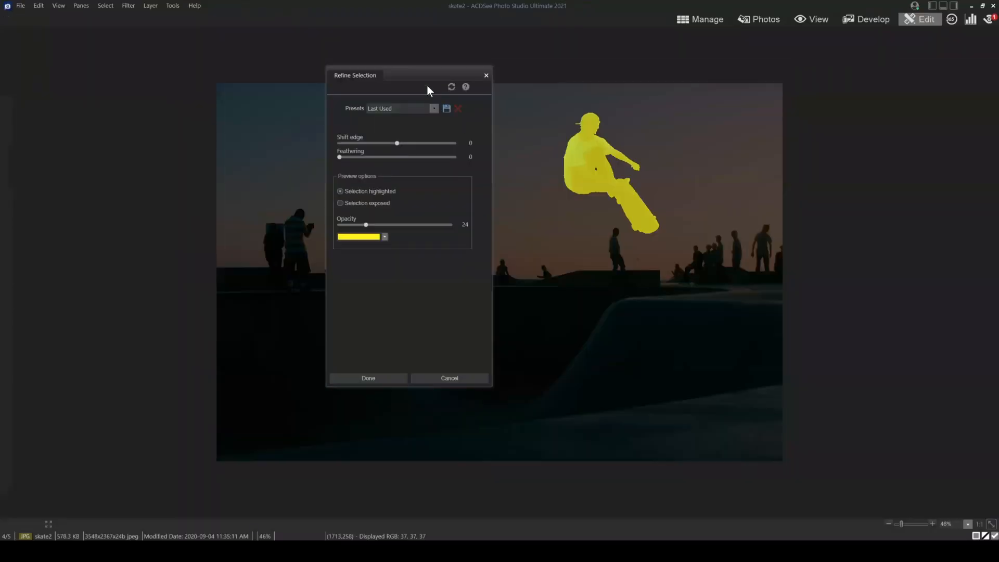
pyautogui.moveTo(427, 85); pyautogui.dragTo(400, 82)
pyautogui.moveTo(371, 142); pyautogui.dragTo(401, 143)
pyautogui.moveTo(313, 156); pyautogui.dragTo(331, 156)
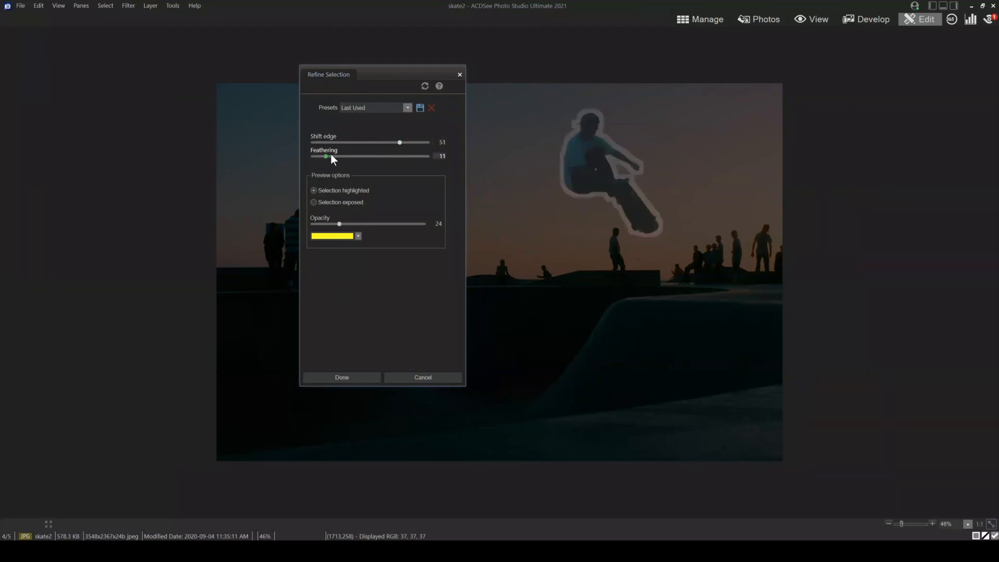
pyautogui.click(356, 377)
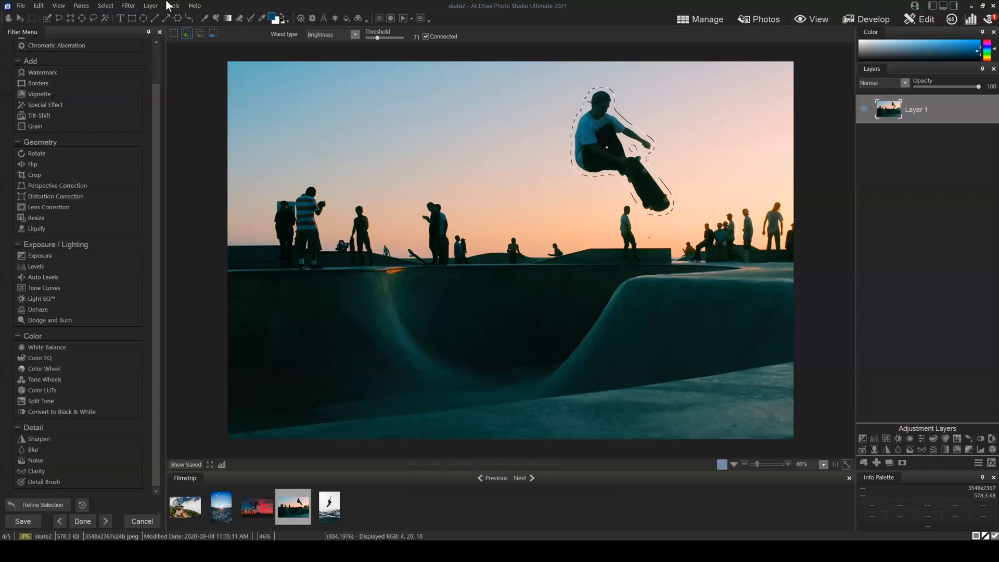
# - Remove the skater from the sky with Smart Erase and clear the selection
pyautogui.click(106, 6)
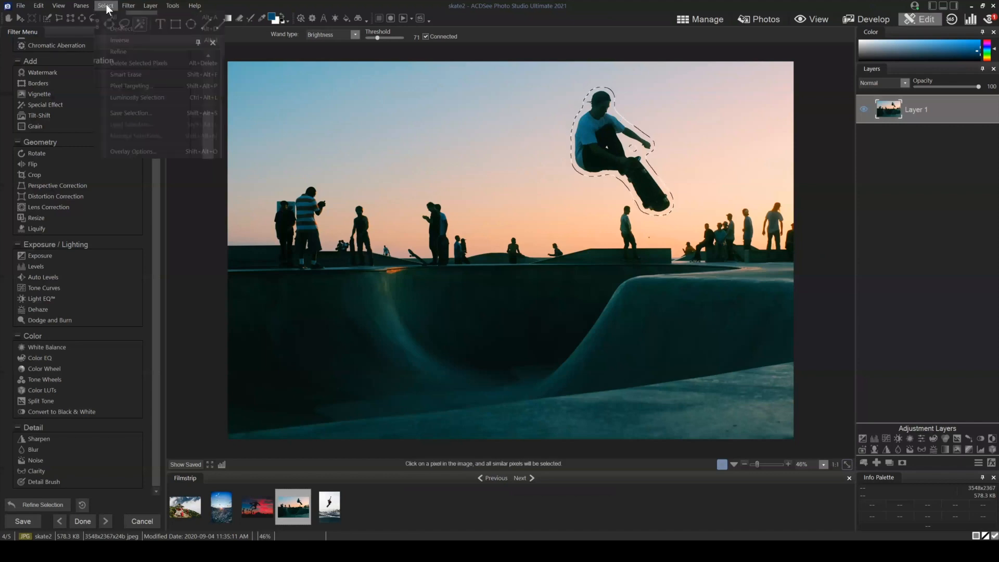
pyautogui.click(120, 74)
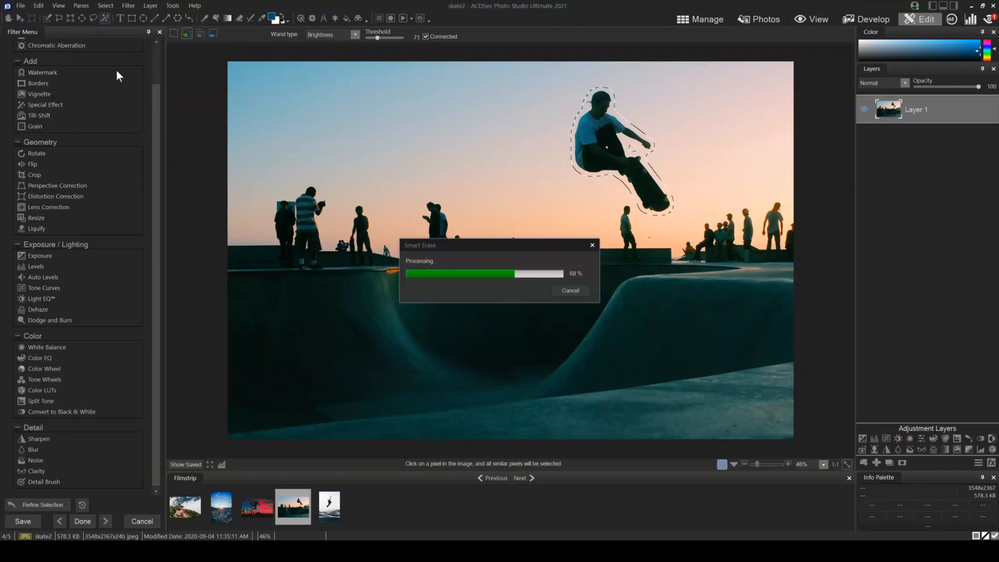
pyautogui.click(111, 6)
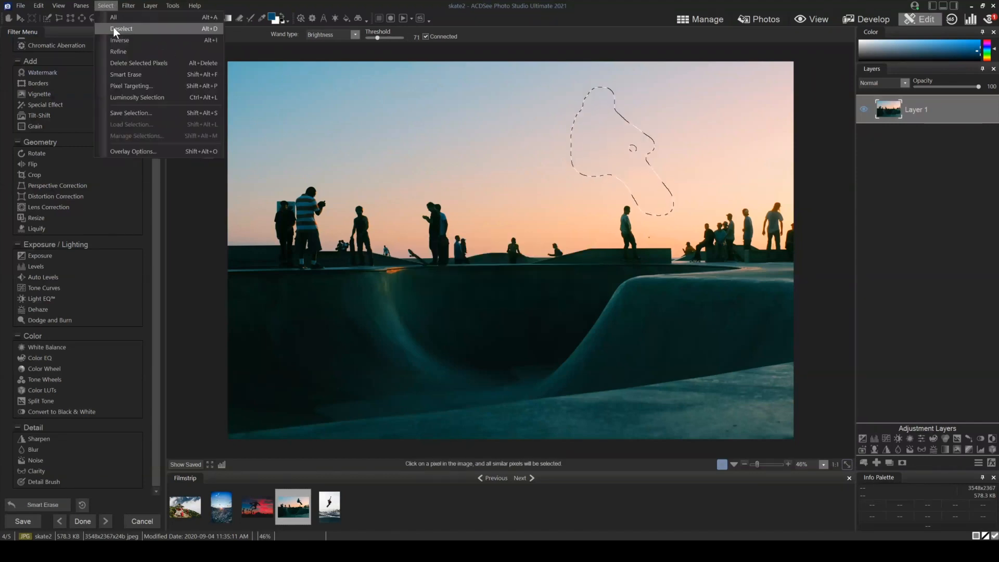
pyautogui.click(114, 30)
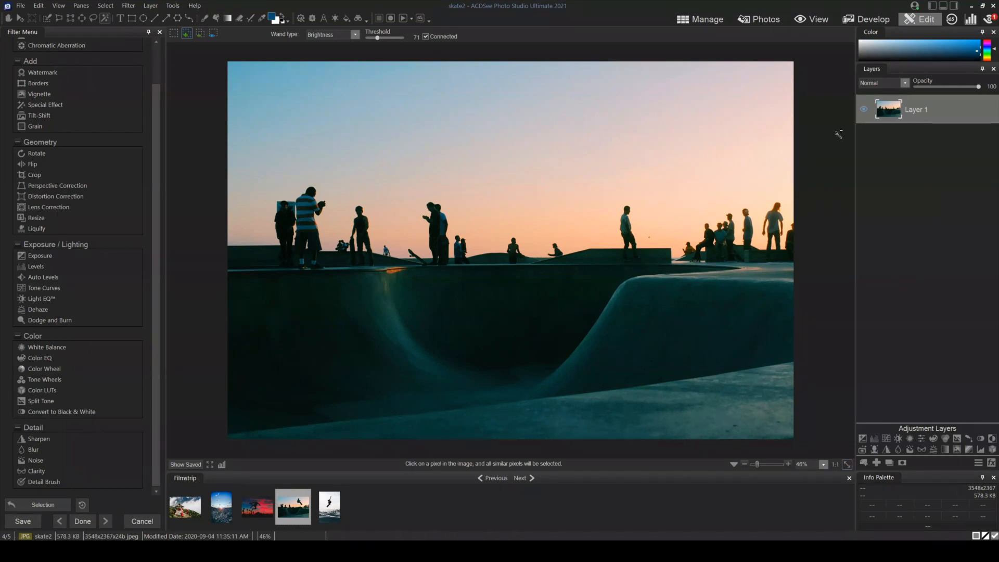
# - Discard the skate2 changes and open the layered ACDC image Final from the May 26 folder in Edit mode
pyautogui.click(697, 17)
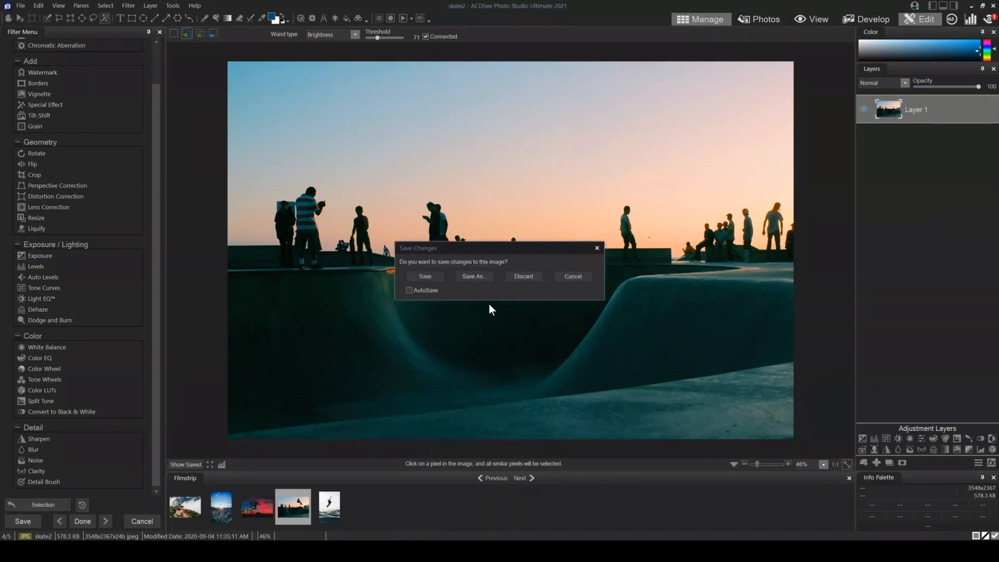
pyautogui.click(524, 276)
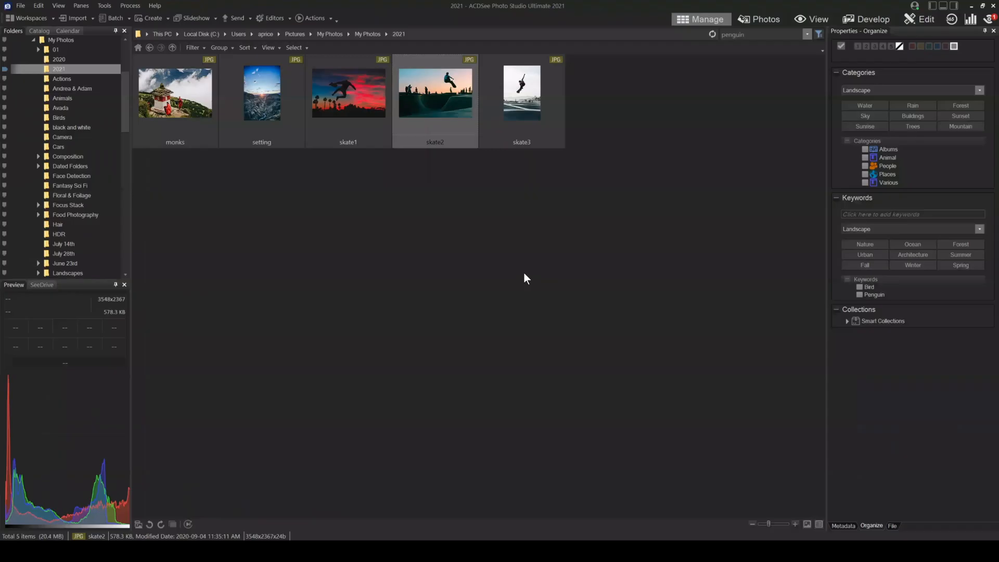
pyautogui.click(148, 47)
pyautogui.scroll(-5, 440, 319)
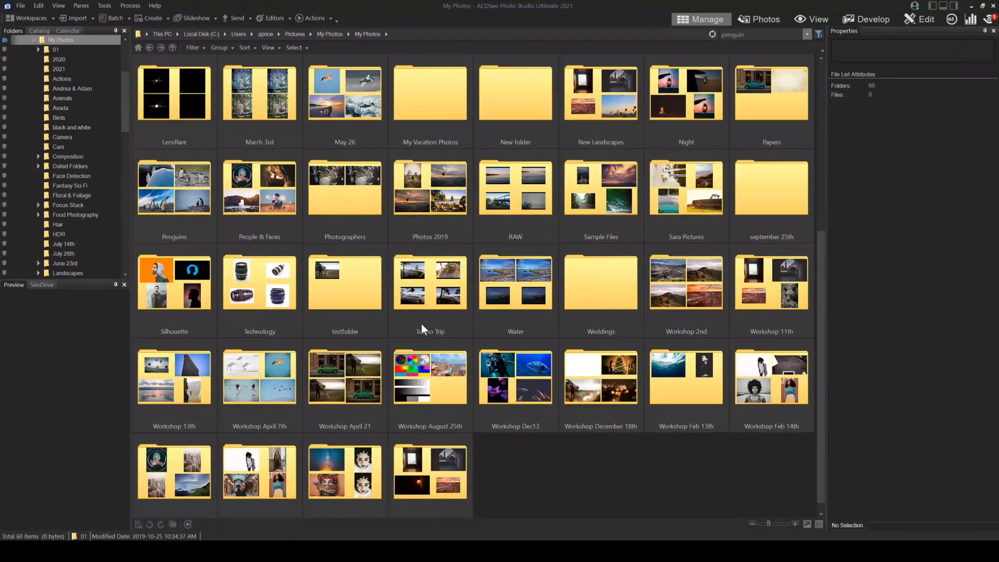
pyautogui.doubleClick(343, 87)
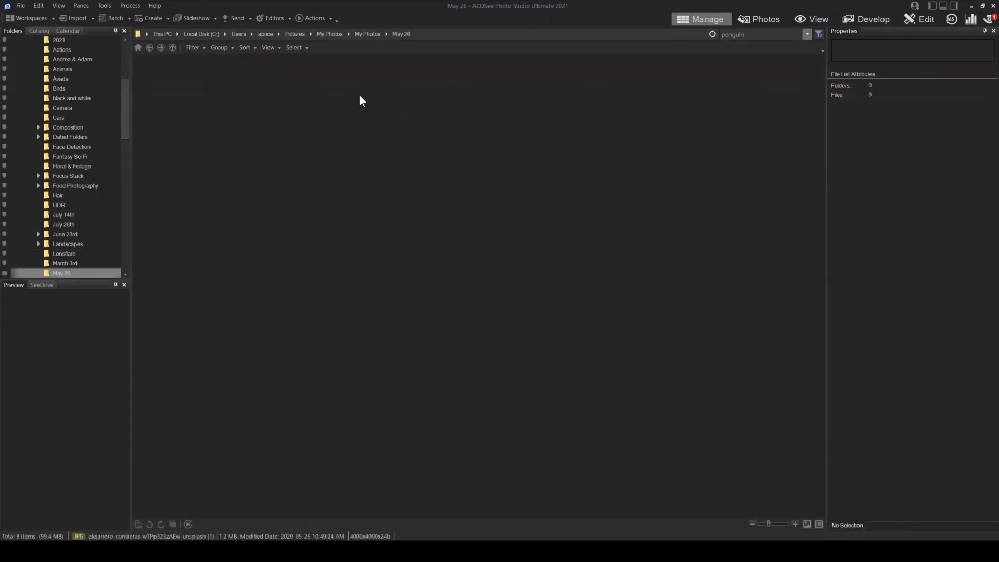
pyautogui.click(460, 123)
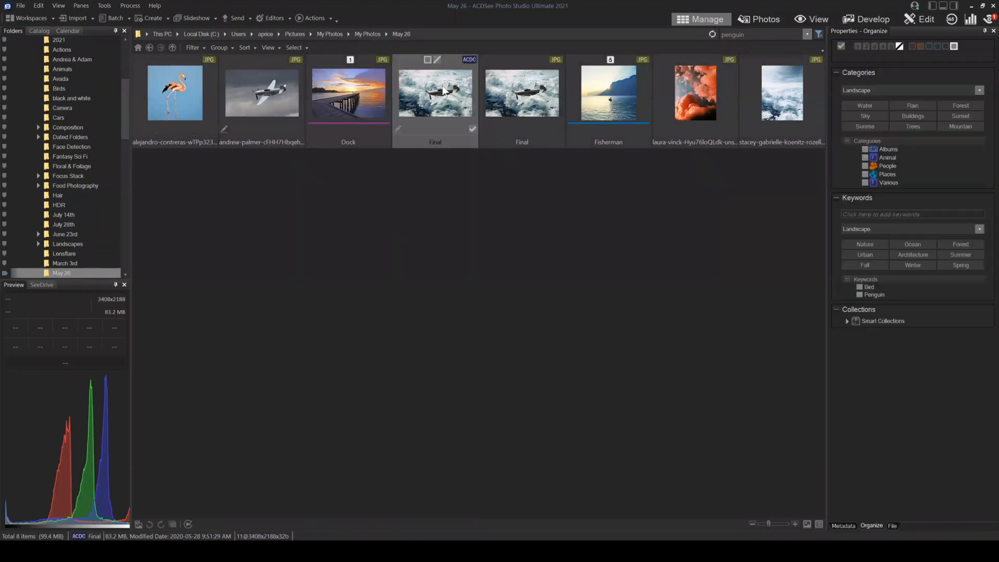
pyautogui.click(921, 19)
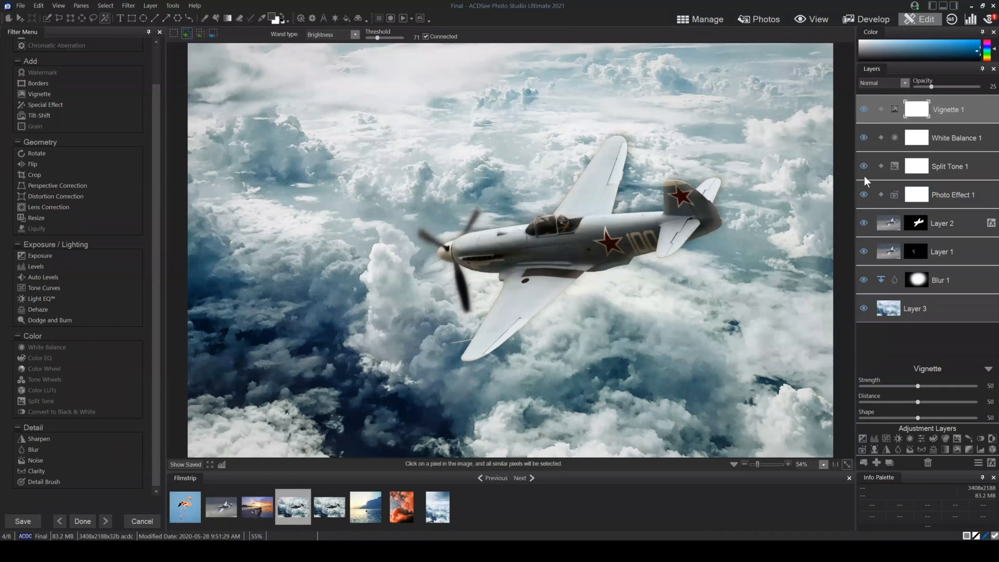
# - Hide all adjustment layers, Layer 1, Blur 1 and Layer 3, leaving only the airplane on Layer 2 visible
pyautogui.click(864, 137)
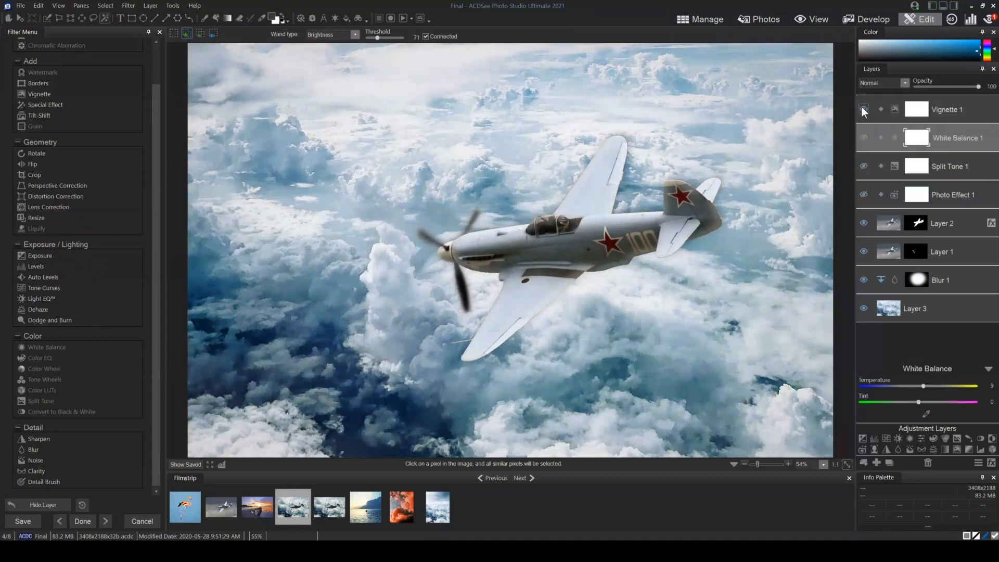
pyautogui.click(864, 109)
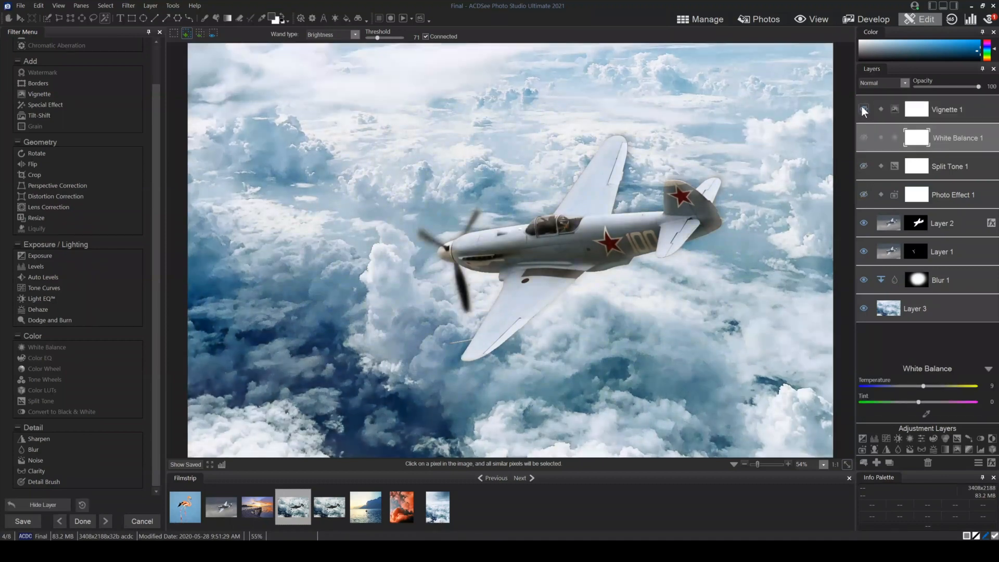
pyautogui.click(864, 252)
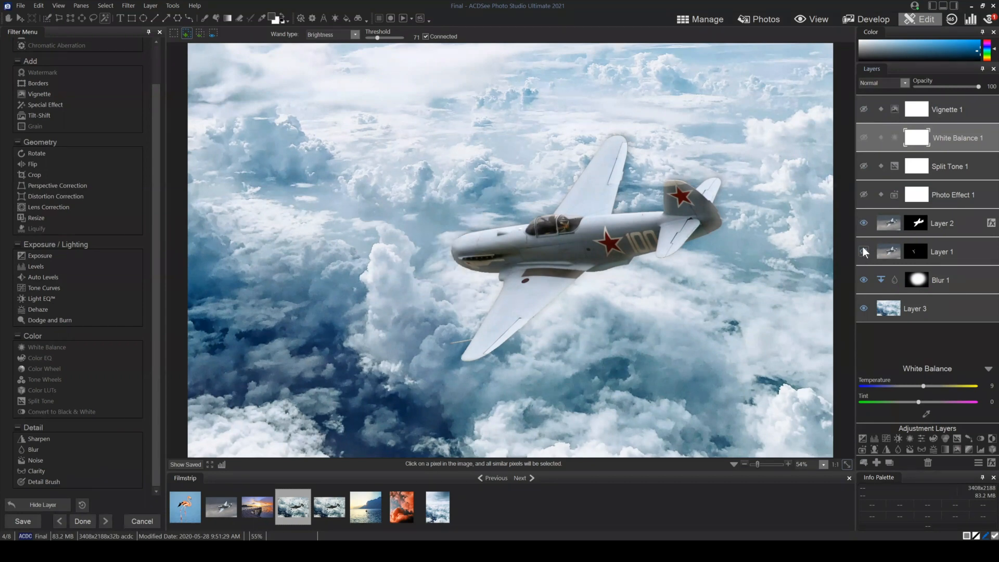
pyautogui.click(863, 280)
pyautogui.click(864, 307)
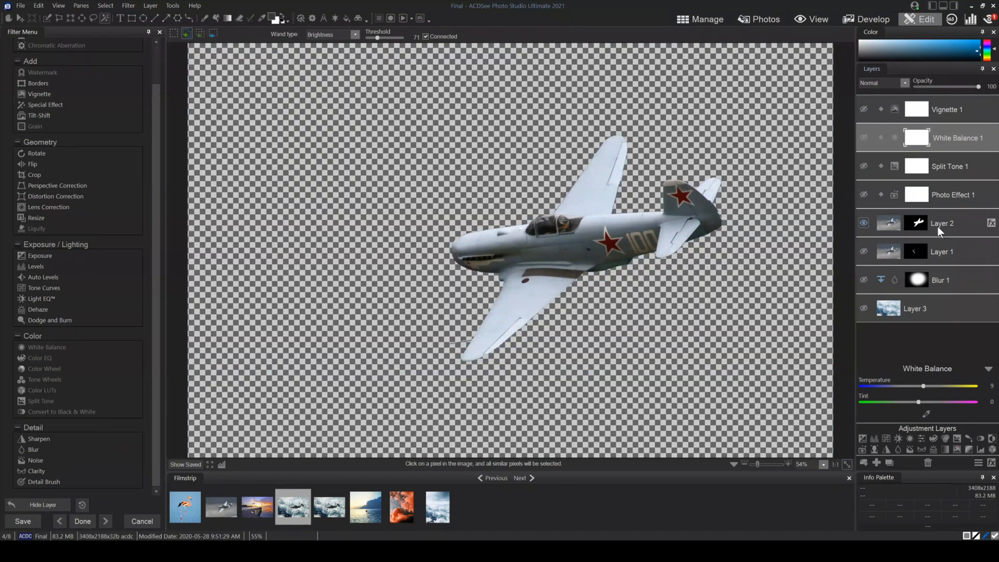
# - Turn off the Inner Glow and Shadow layer effects on the airplane's Layer 2
pyautogui.click(979, 232)
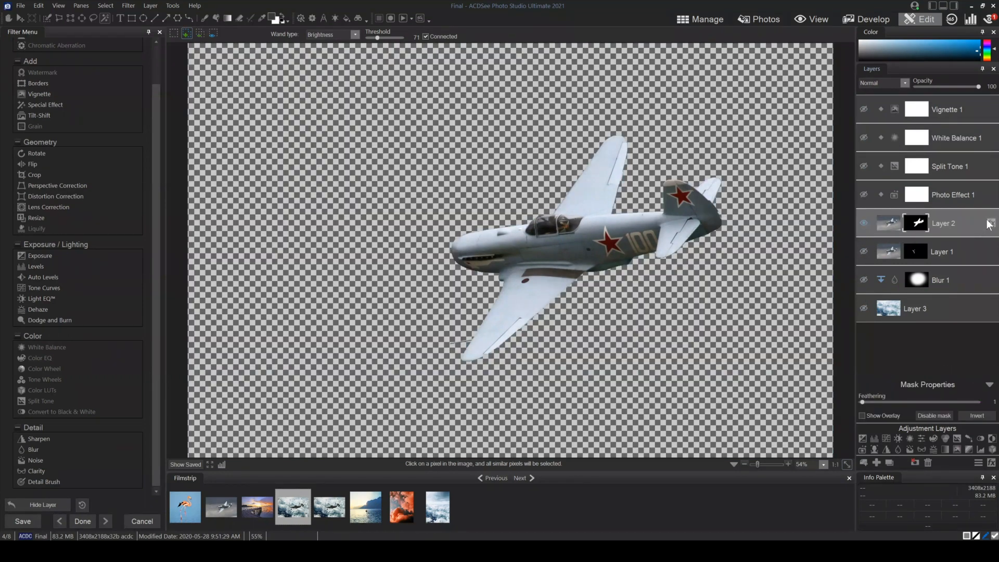
pyautogui.click(990, 223)
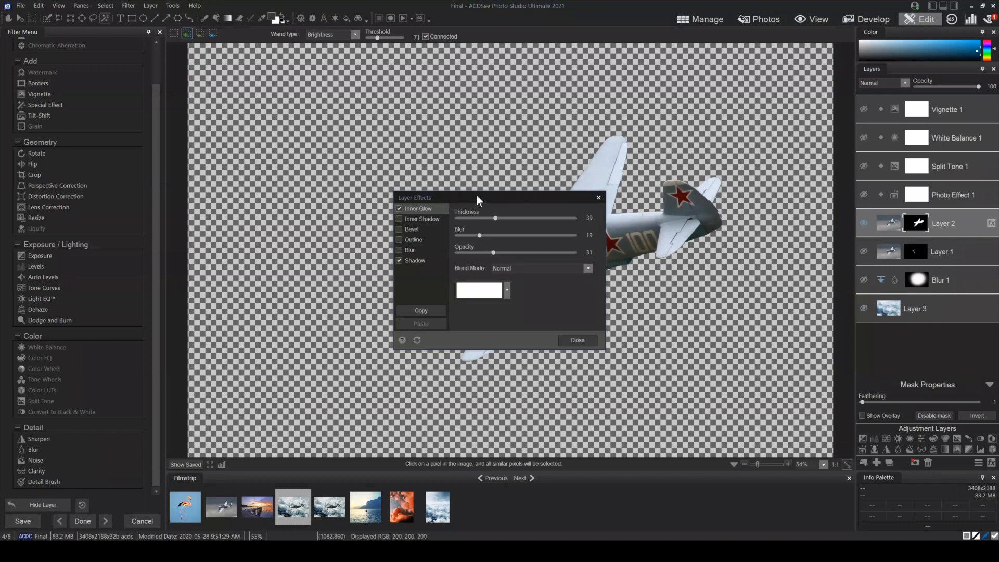
pyautogui.moveTo(477, 195); pyautogui.dragTo(663, 277)
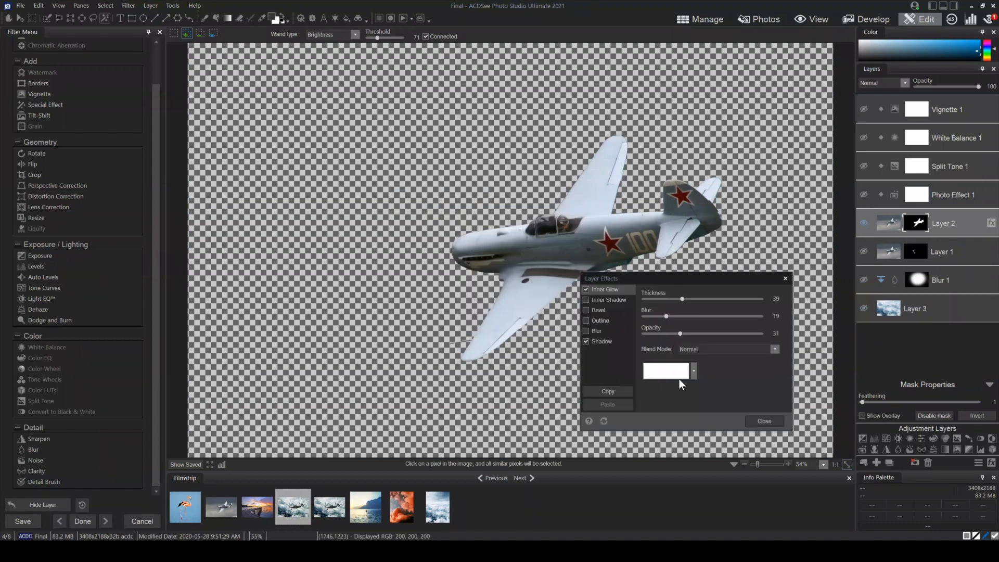
pyautogui.click(586, 289)
pyautogui.click(765, 421)
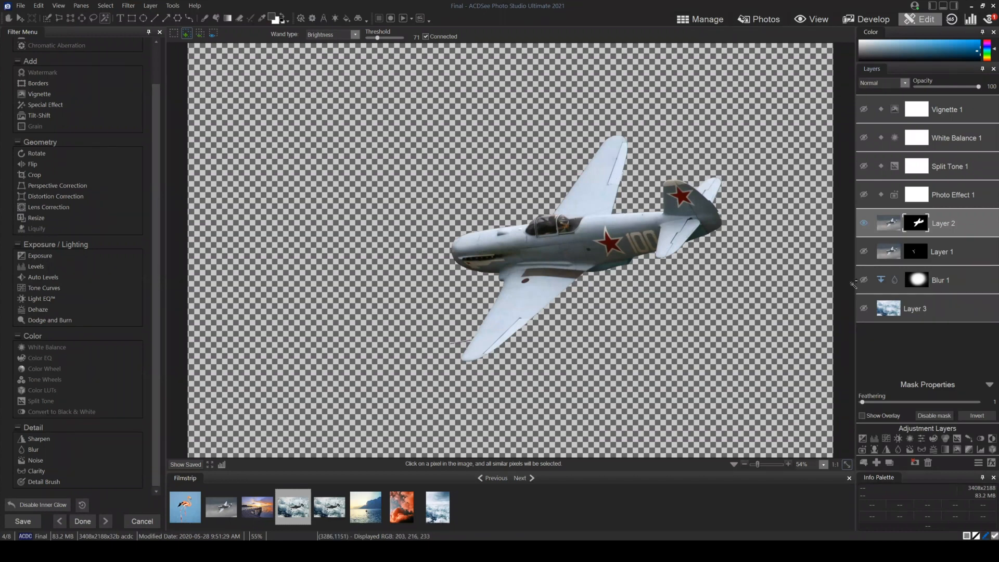
# - Add Layer 2's airplane mask to the selection and refine it with the shift edge set to -4
pyautogui.rightClick(915, 224)
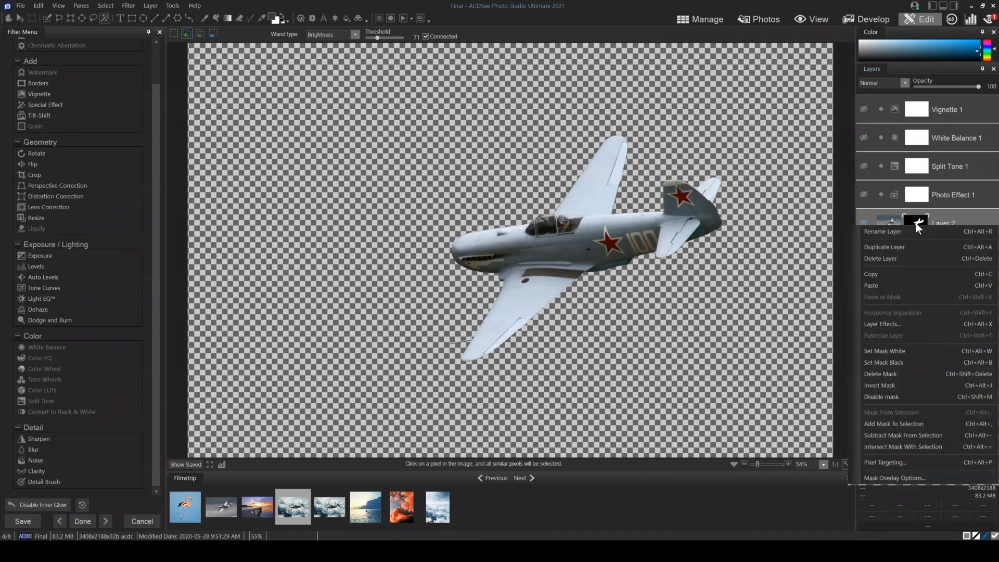
pyautogui.click(901, 424)
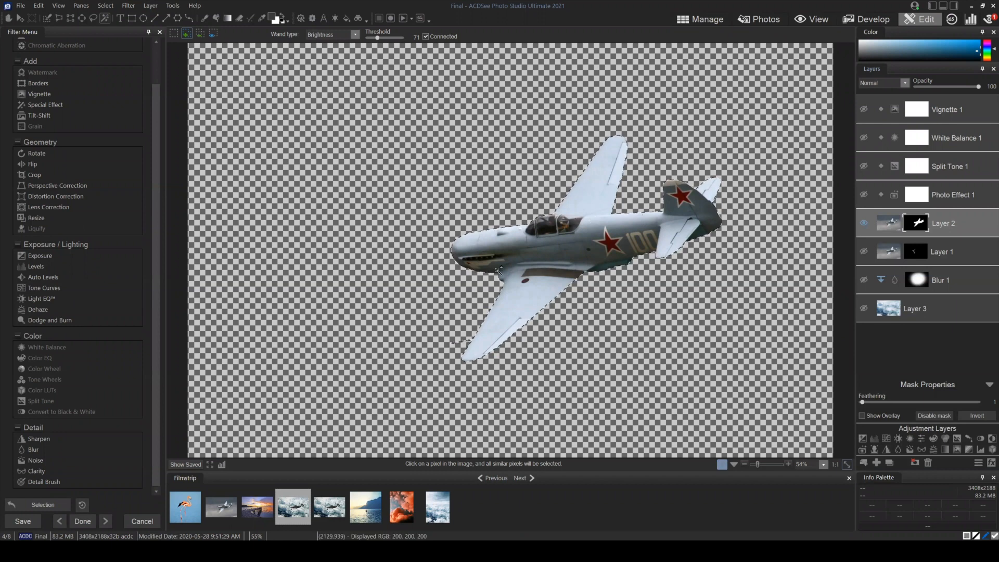
pyautogui.click(892, 220)
pyautogui.click(106, 6)
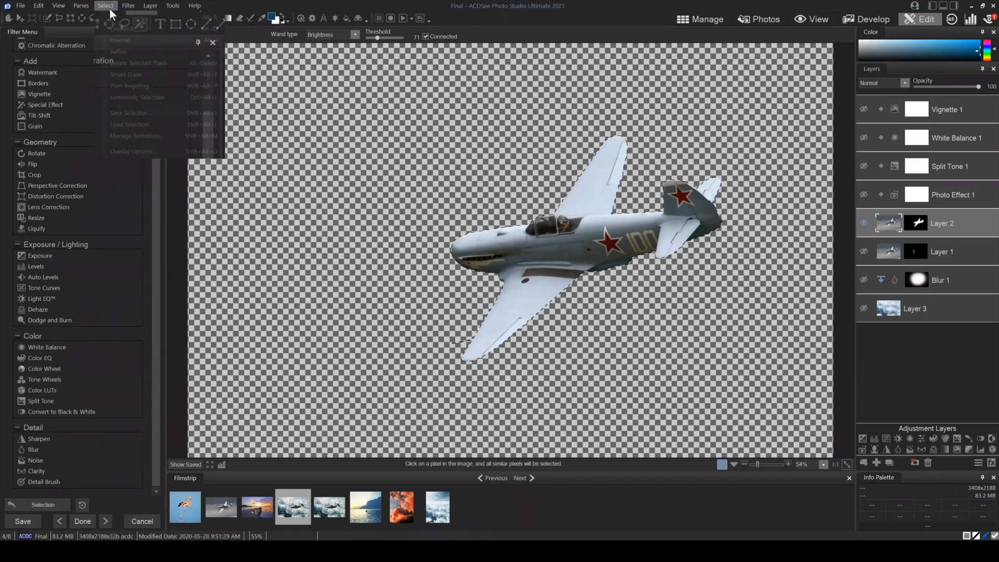
pyautogui.click(128, 49)
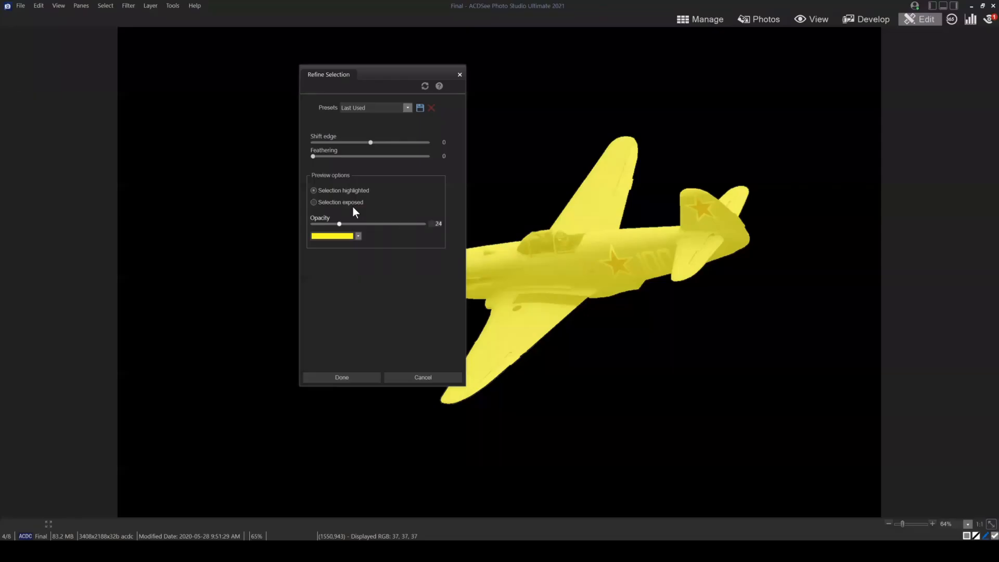
pyautogui.moveTo(364, 142); pyautogui.dragTo(368, 142)
pyautogui.moveTo(360, 73); pyautogui.dragTo(290, 79)
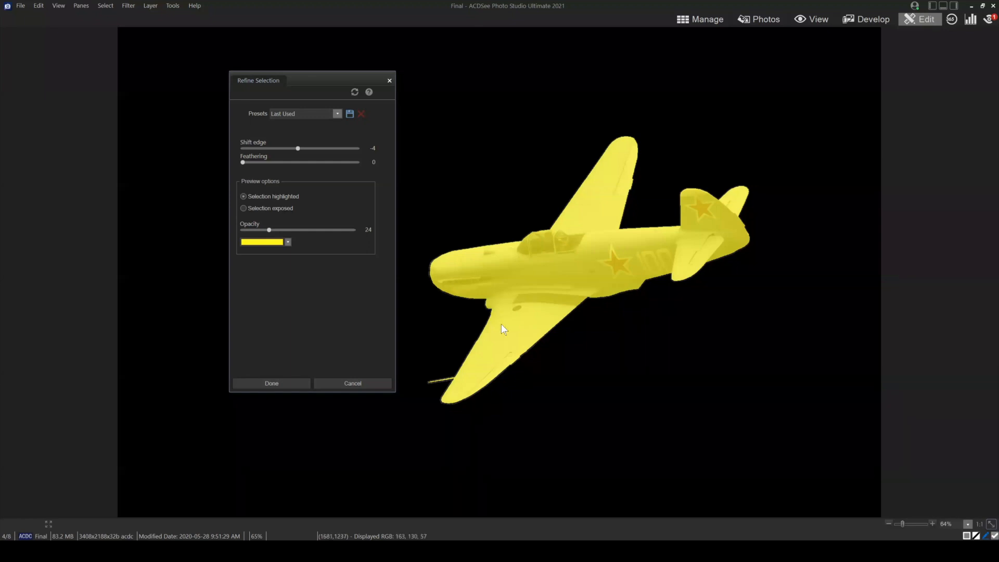
pyautogui.click(264, 383)
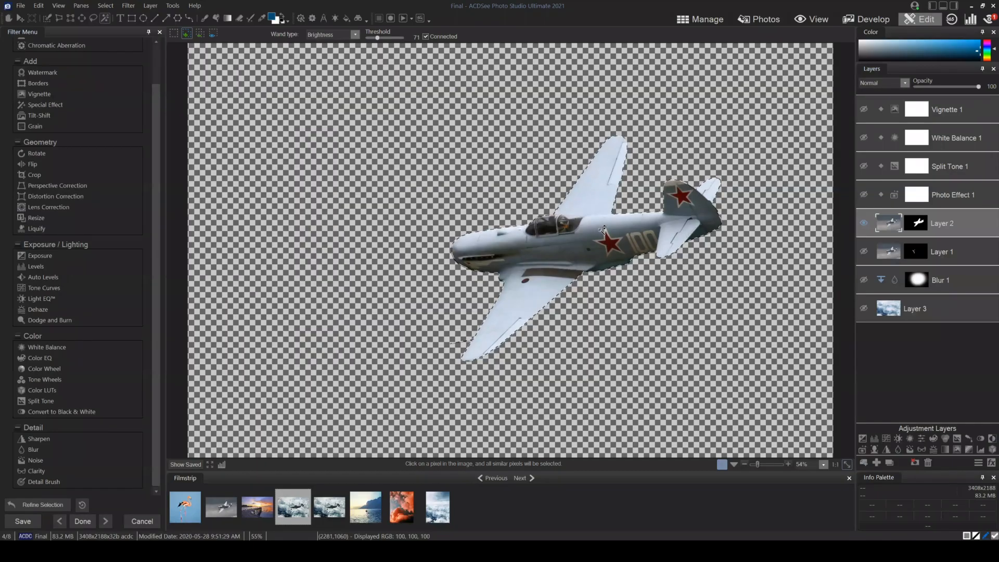
# - Replace Layer 2's mask with a new one made from the refined airplane selection, and clear the selection
pyautogui.click(922, 228)
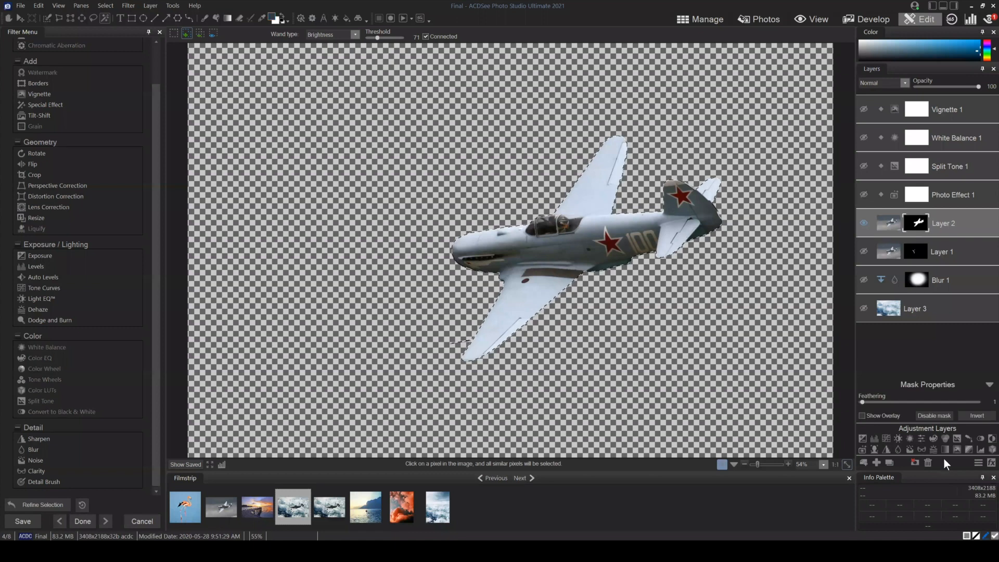
pyautogui.click(914, 463)
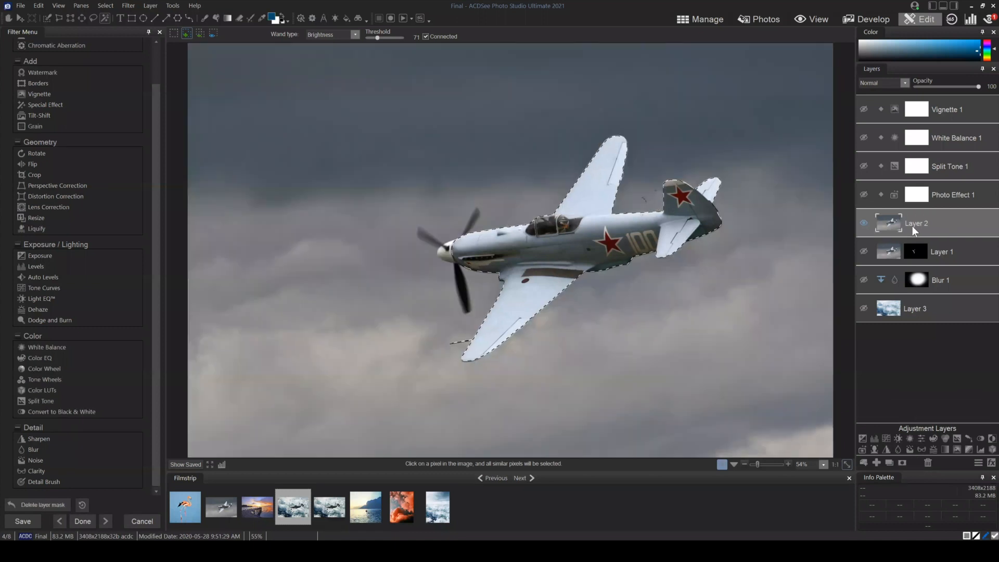
pyautogui.click(902, 462)
pyautogui.click(105, 5)
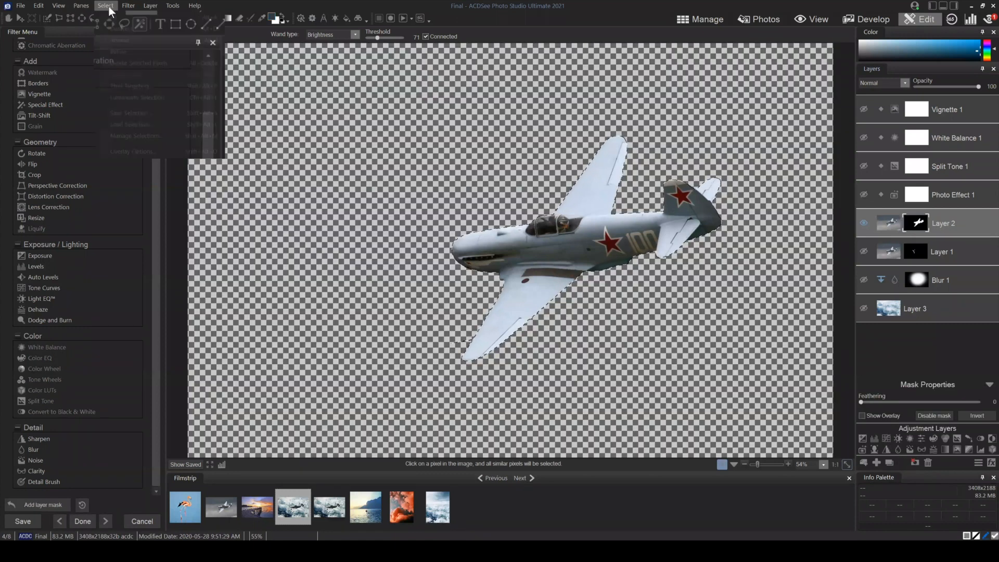
pyautogui.click(115, 30)
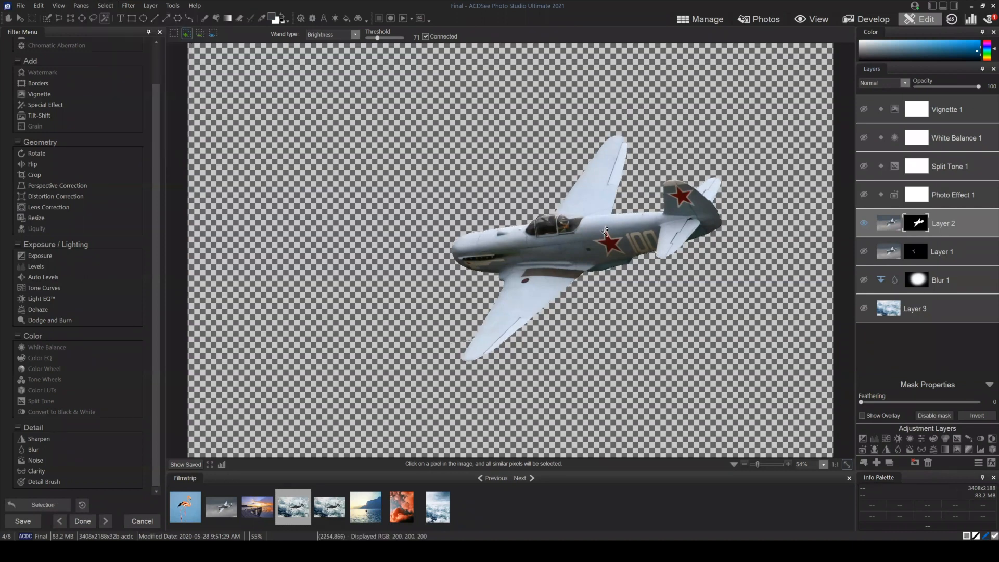
# - Show all four adjustment layers, Layer 1, Blur 1 and Layer 3 again to display the full composite
pyautogui.click(864, 194)
pyautogui.click(864, 166)
pyautogui.click(864, 138)
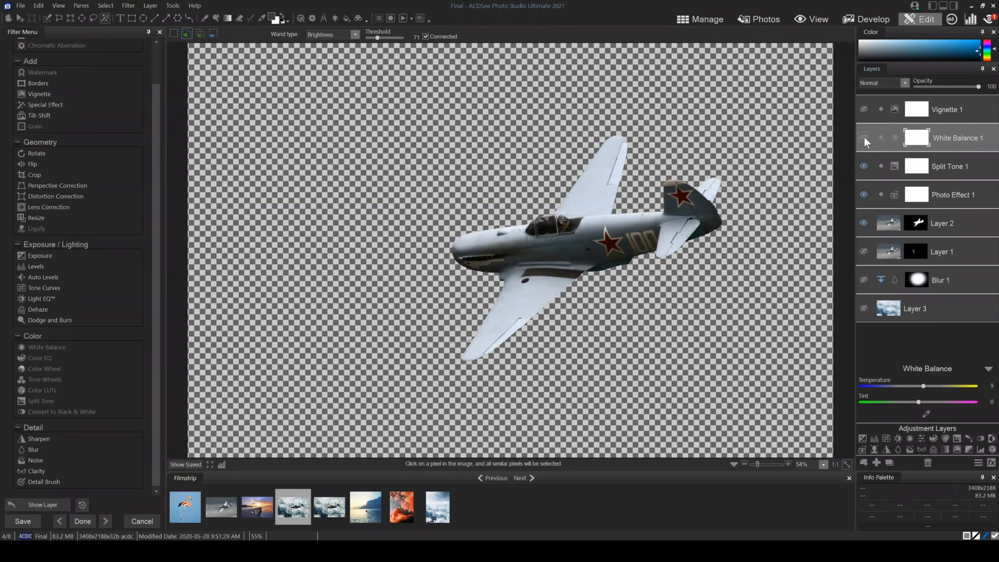
pyautogui.click(862, 108)
pyautogui.click(918, 223)
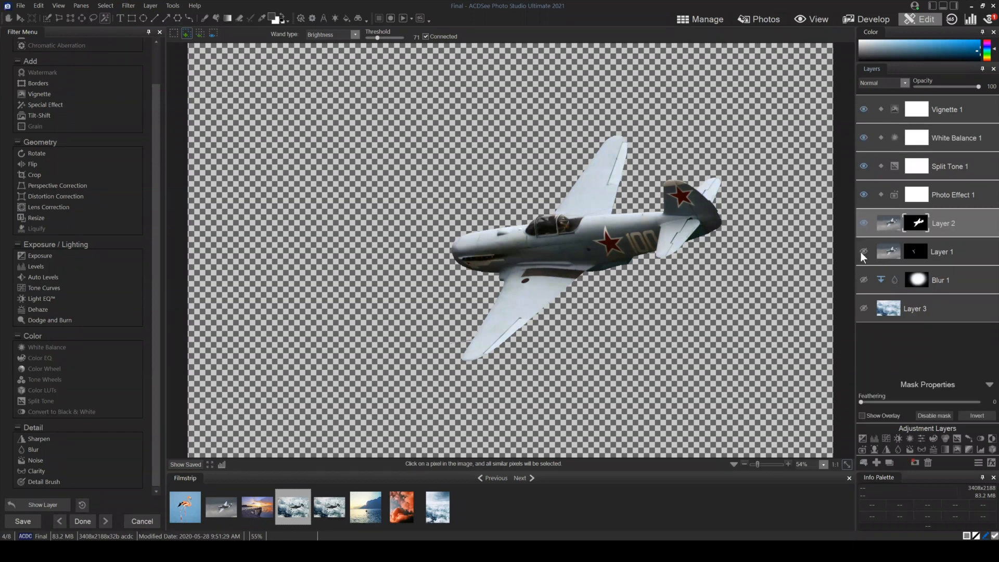
pyautogui.click(864, 252)
pyautogui.click(863, 308)
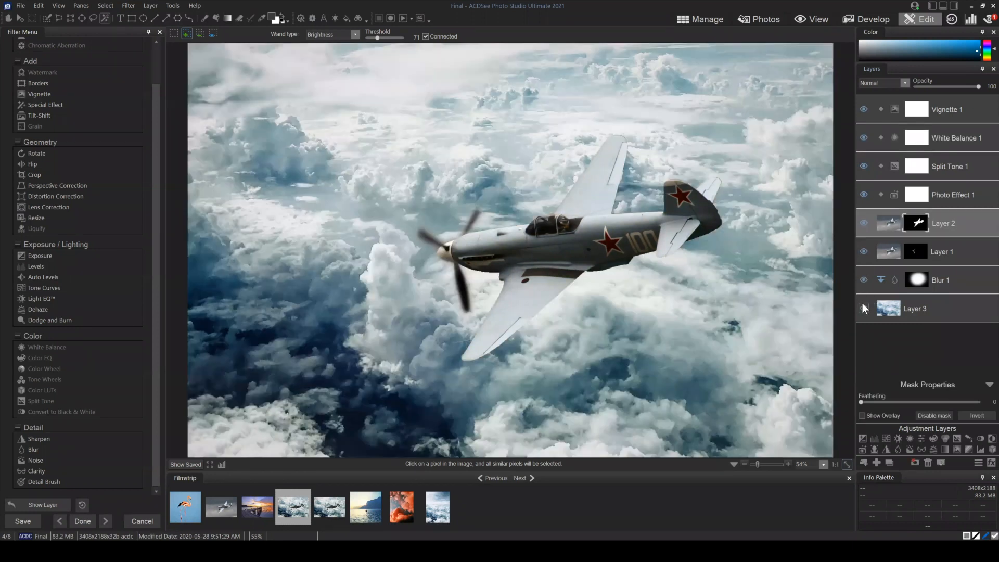
pyautogui.click(863, 280)
# - Turn on the Shadow layer effect for the airplane on Layer 2
pyautogui.click(991, 462)
pyautogui.moveTo(553, 195); pyautogui.dragTo(798, 249)
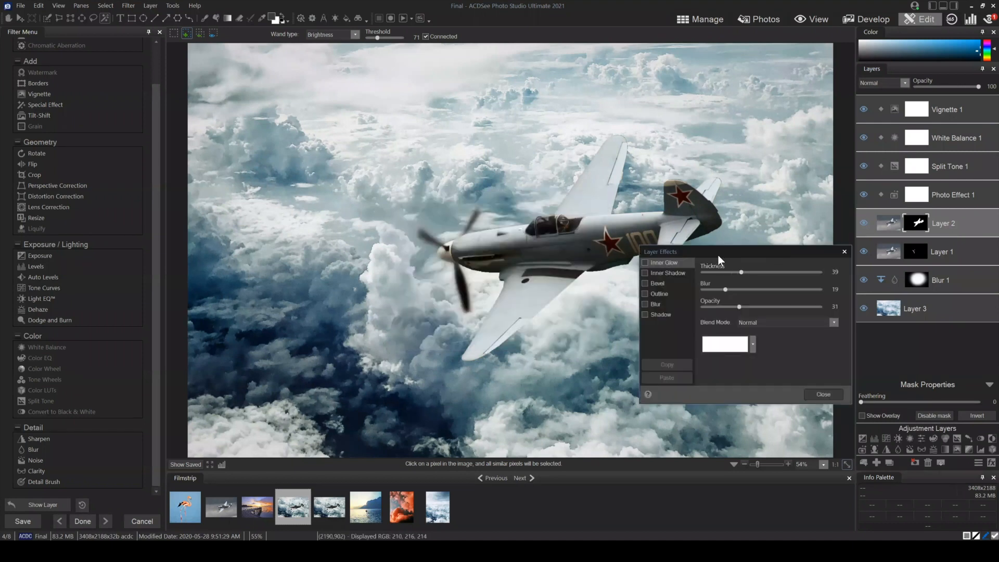
pyautogui.click(646, 314)
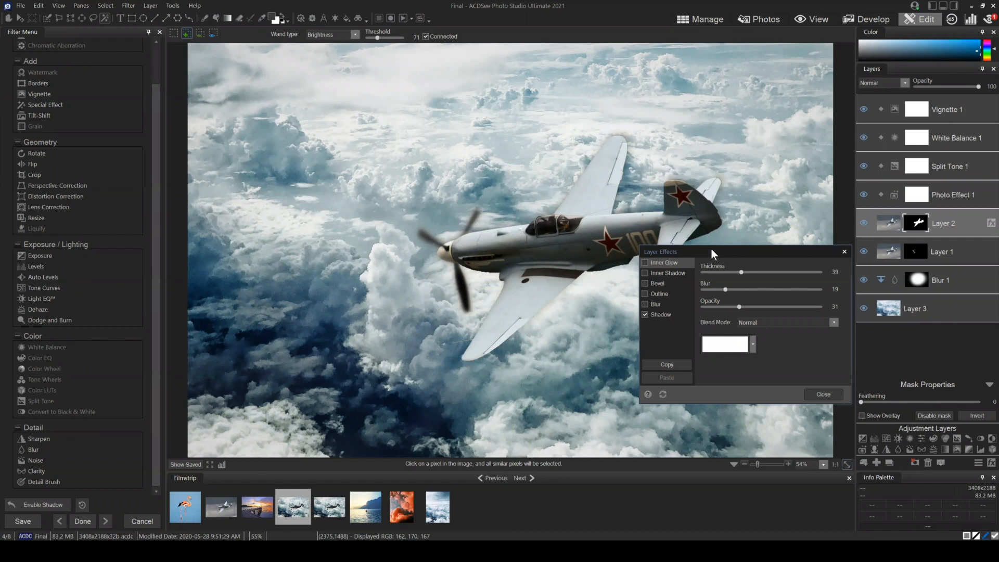
pyautogui.moveTo(711, 249); pyautogui.dragTo(666, 277)
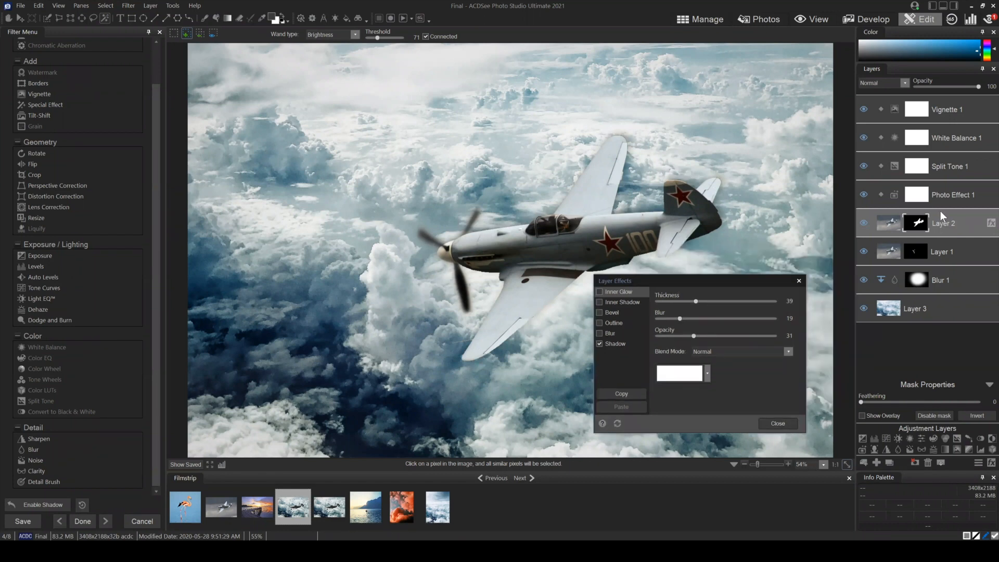
pyautogui.click(776, 424)
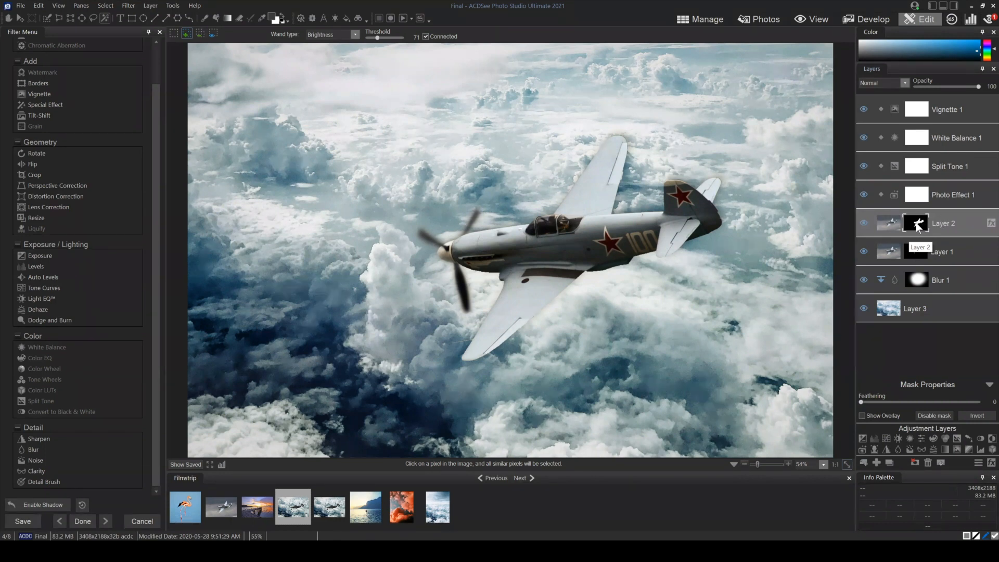
# - Discard the changes to Final and open the purple bicycle photo from the Cars folder in Develop mode
pyautogui.click(704, 18)
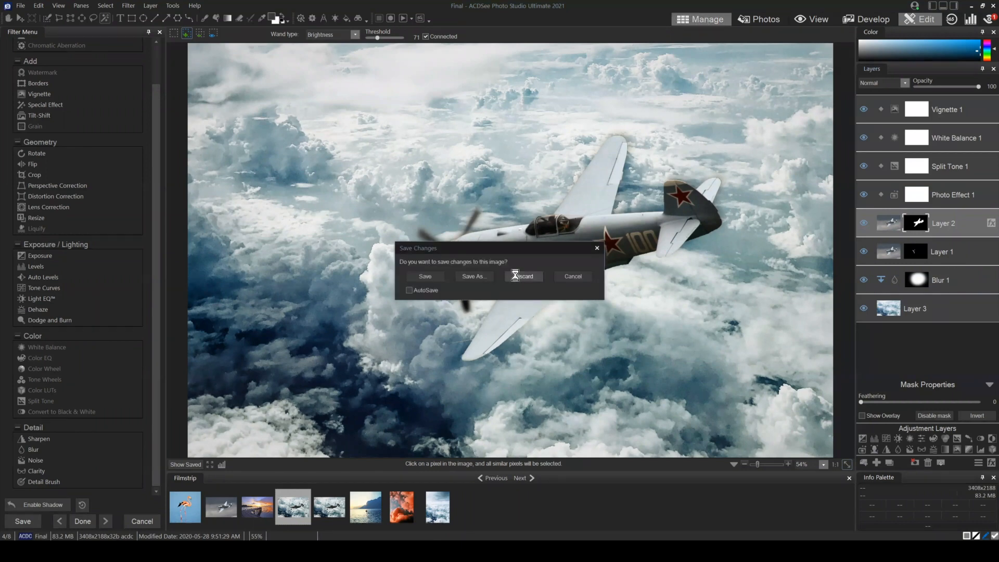
pyautogui.click(523, 276)
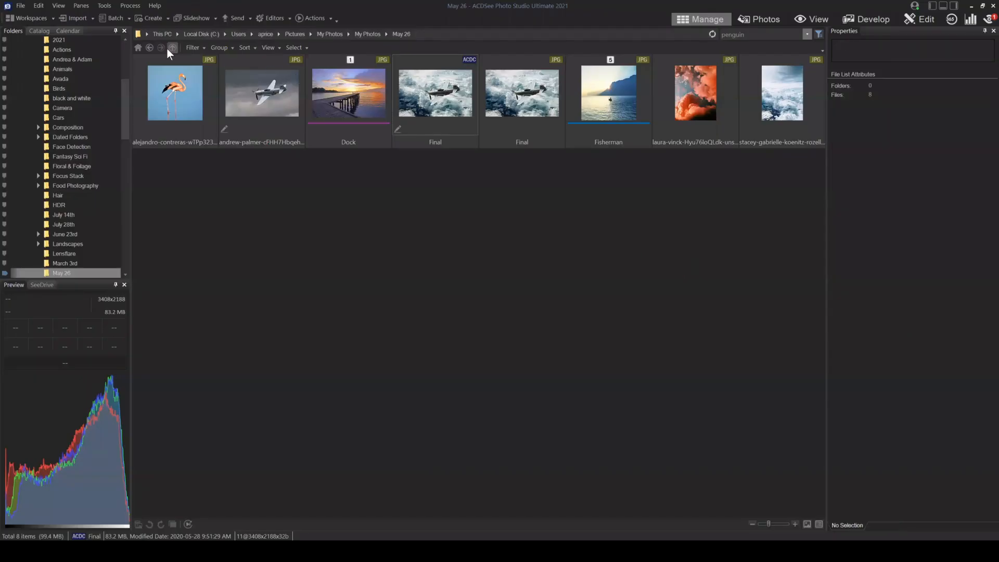
pyautogui.click(148, 48)
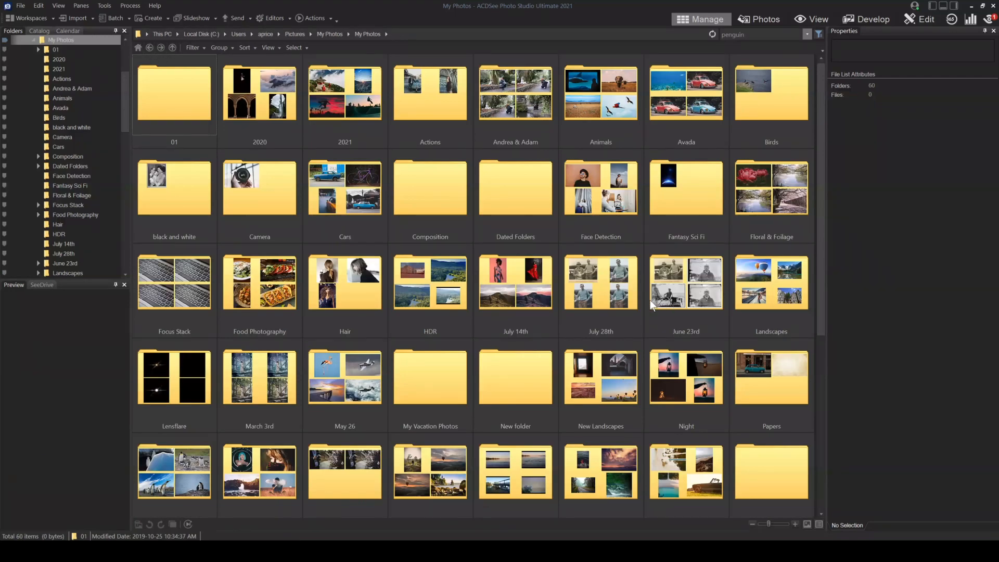
pyautogui.scroll(-5, 602, 247)
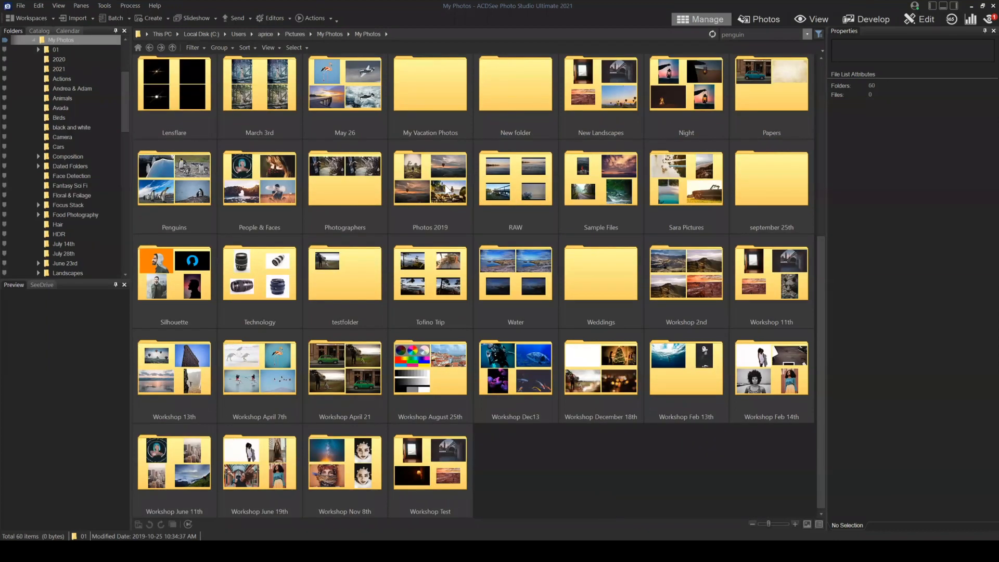
pyautogui.scroll(5, 441, 185)
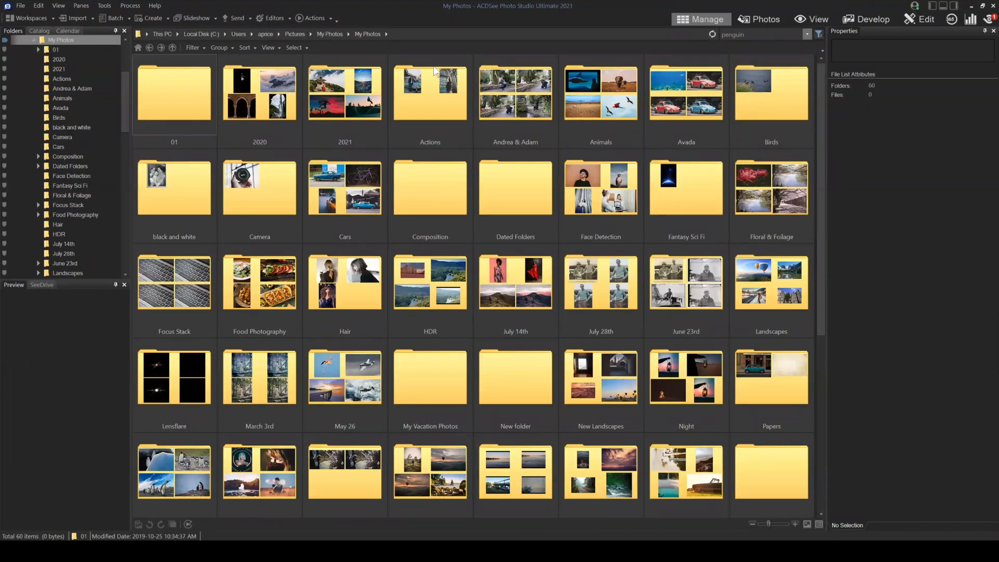
pyautogui.doubleClick(348, 193)
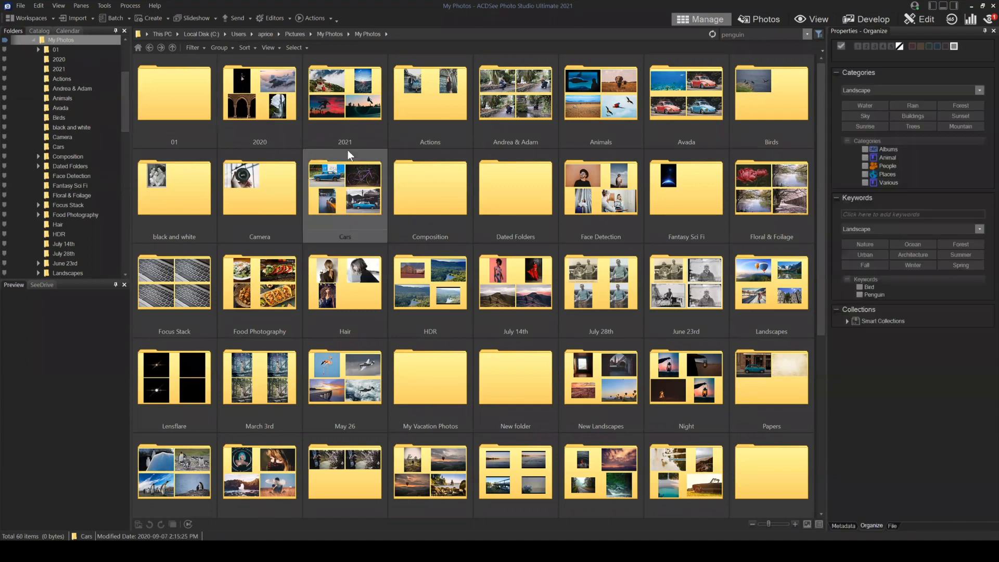
pyautogui.click(280, 83)
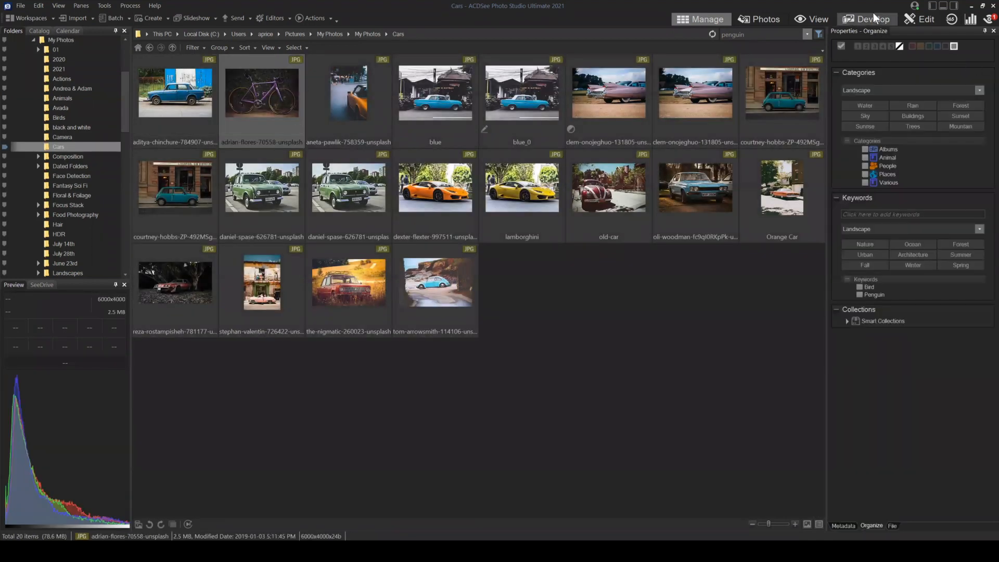
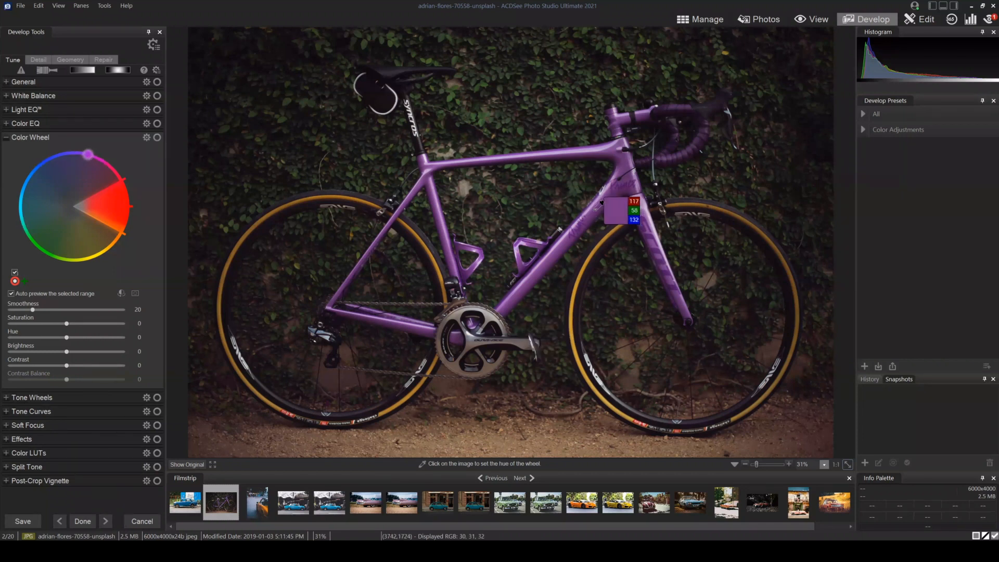
# - Sample the bicycle frame's purple for the Color Wheel and set that range's hue to -66
pyautogui.click(602, 203)
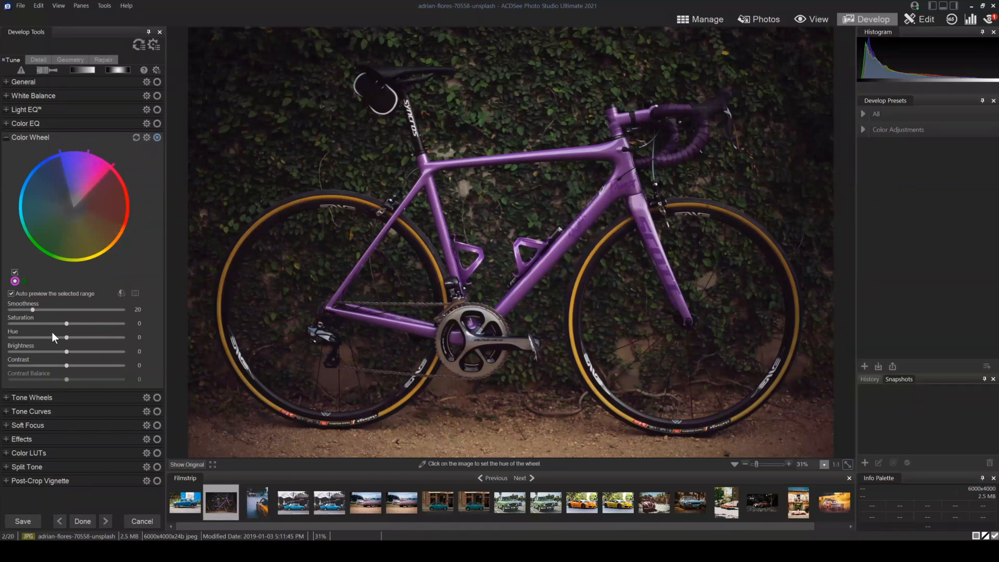
pyautogui.moveTo(65, 337); pyautogui.dragTo(29, 337)
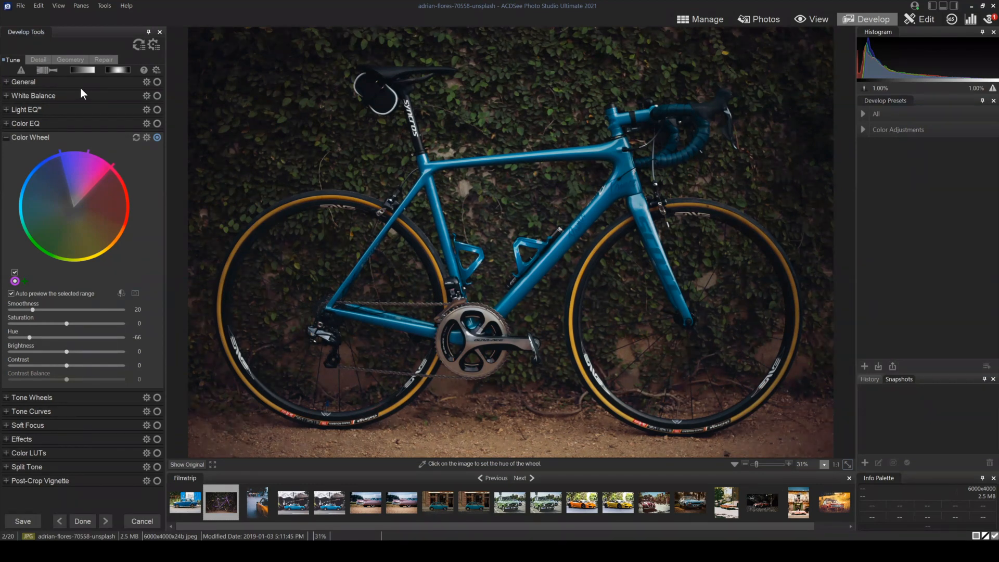
# - Save the current develop settings of the bicycle photo as a snapshot named Purple to Blue
pyautogui.click(865, 463)
pyautogui.moveTo(483, 243); pyautogui.dragTo(487, 297)
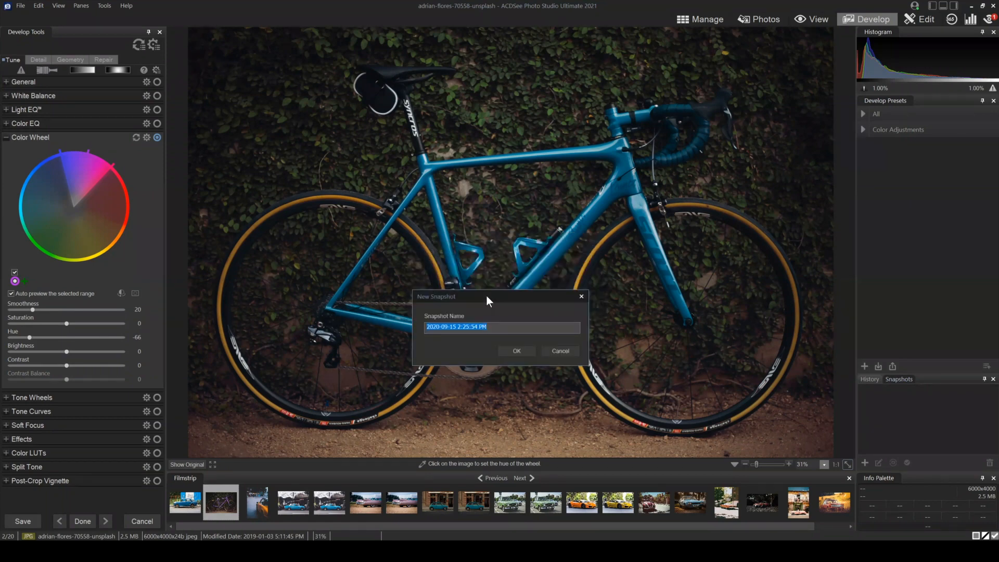
pyautogui.write('Purple to Blue')
pyautogui.click(517, 351)
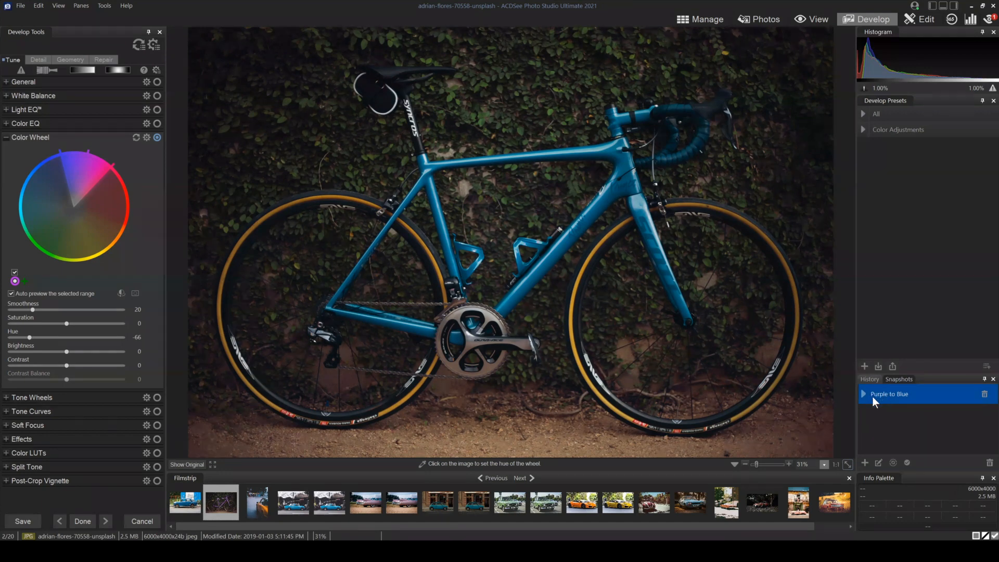
# - Leave the bicycle photo in Manage mode, discarding its changes, and reopen it in Develop mode
pyautogui.click(700, 21)
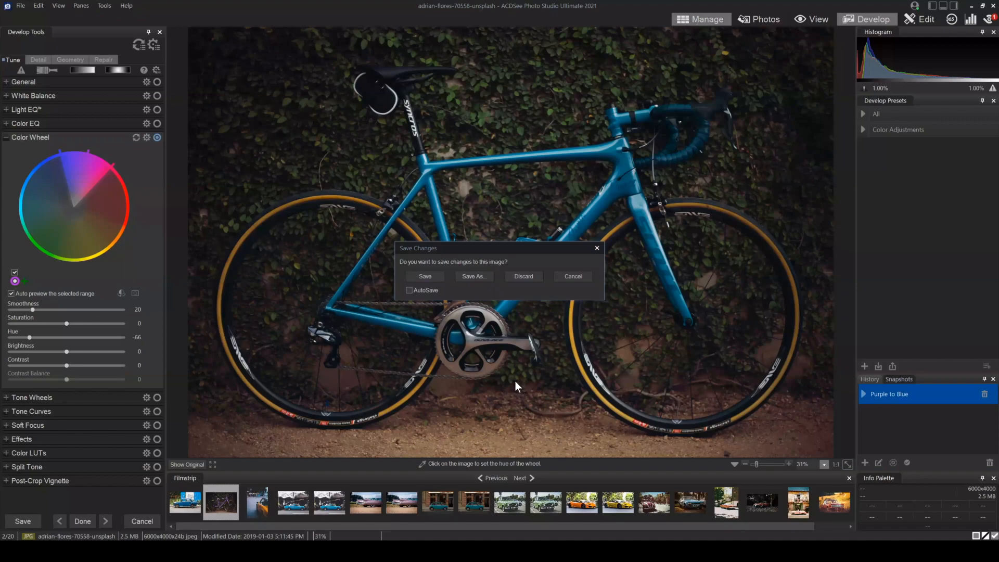
pyautogui.click(520, 276)
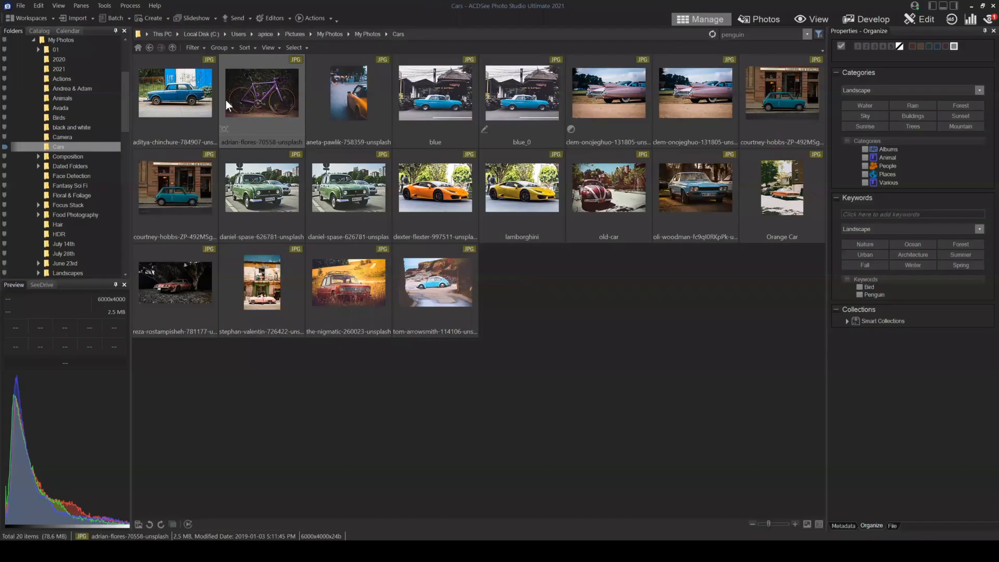
pyautogui.moveTo(226, 128)
pyautogui.click(870, 17)
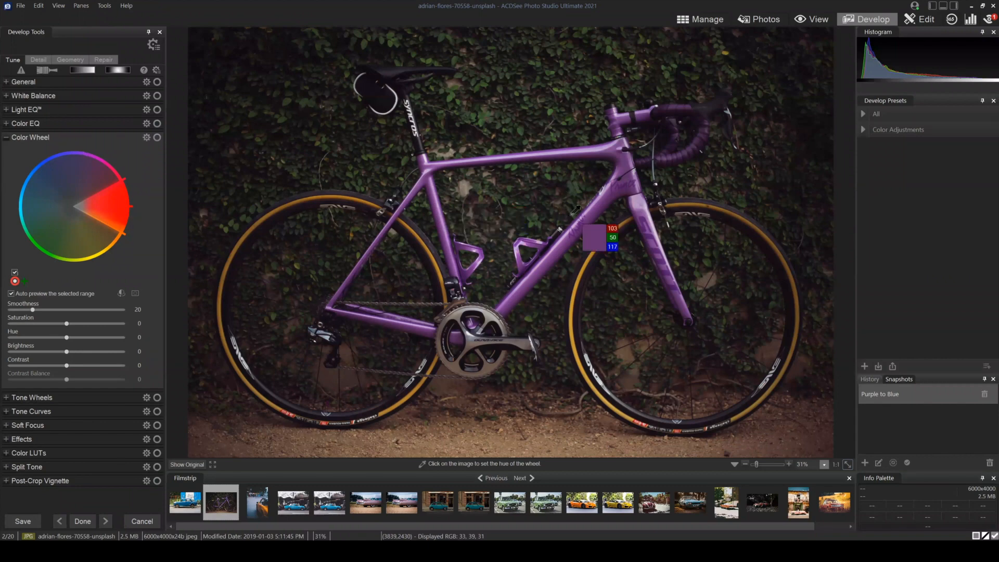
# - Apply the Purple to Blue snapshot to the reopened bicycle photo
pyautogui.click(892, 395)
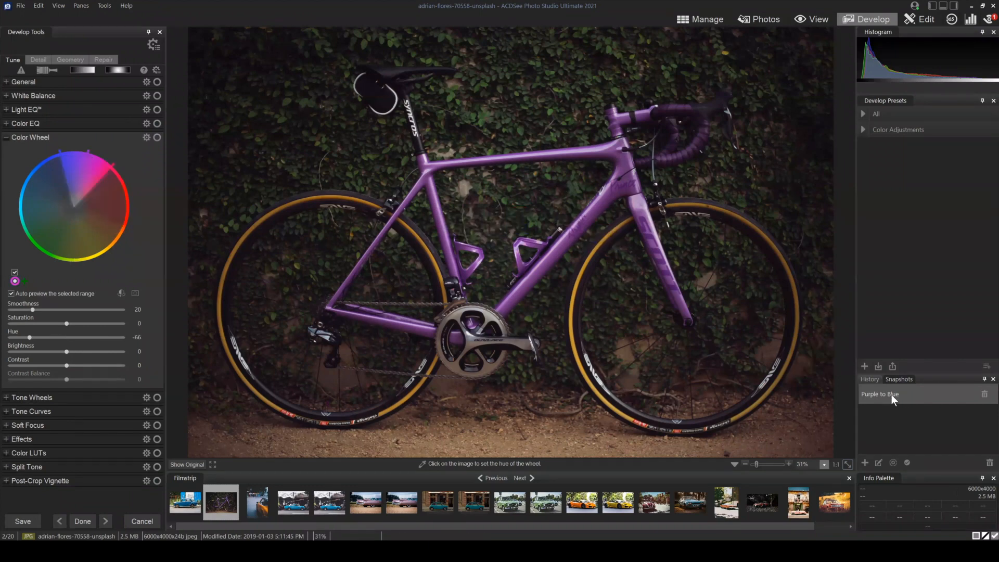
pyautogui.click(892, 394)
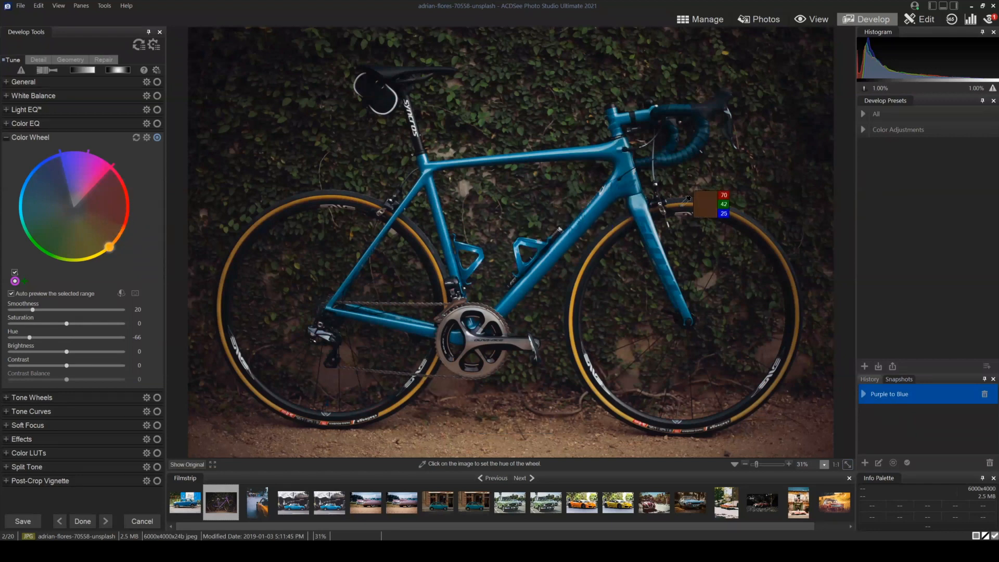
pyautogui.click(883, 396)
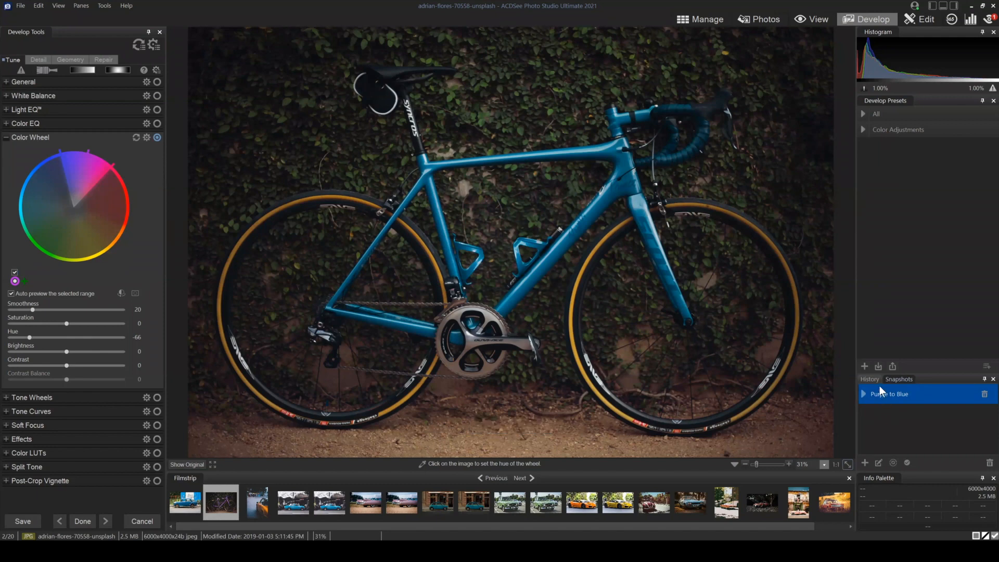
# - Compare the bicycle's original image with its Purple to Blue state in the develop history, ending on Purple to Blue
pyautogui.click(871, 378)
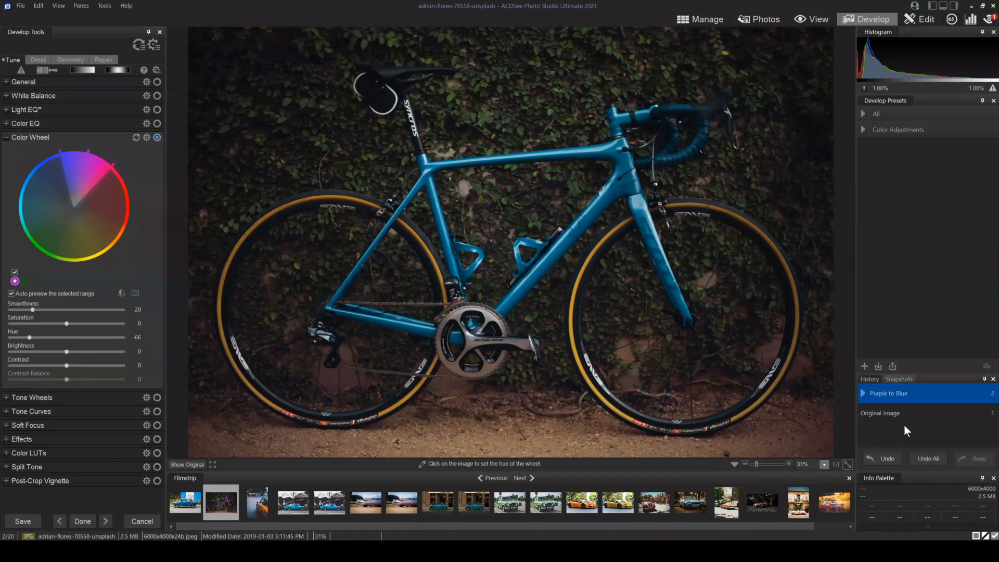
pyautogui.click(882, 413)
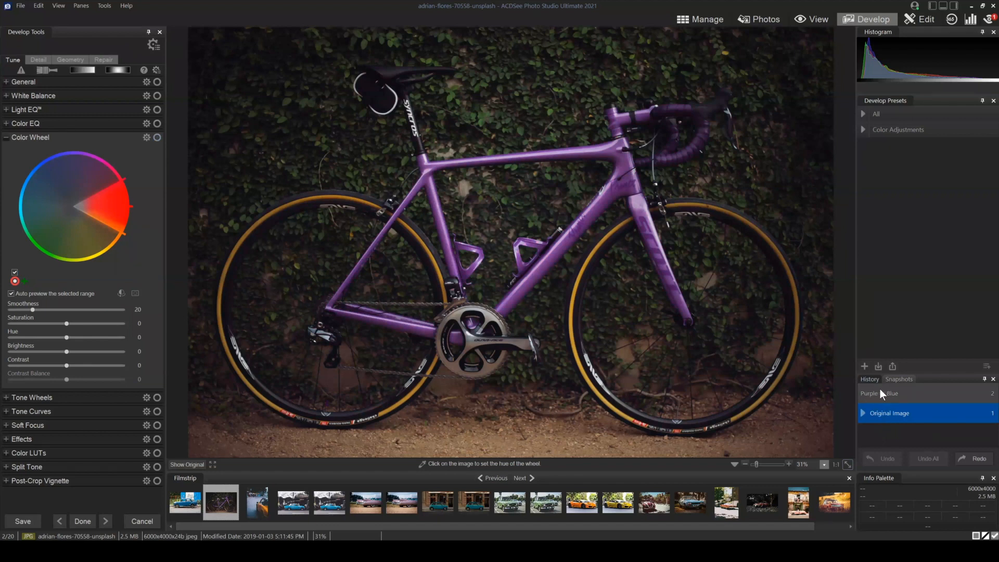
pyautogui.click(884, 394)
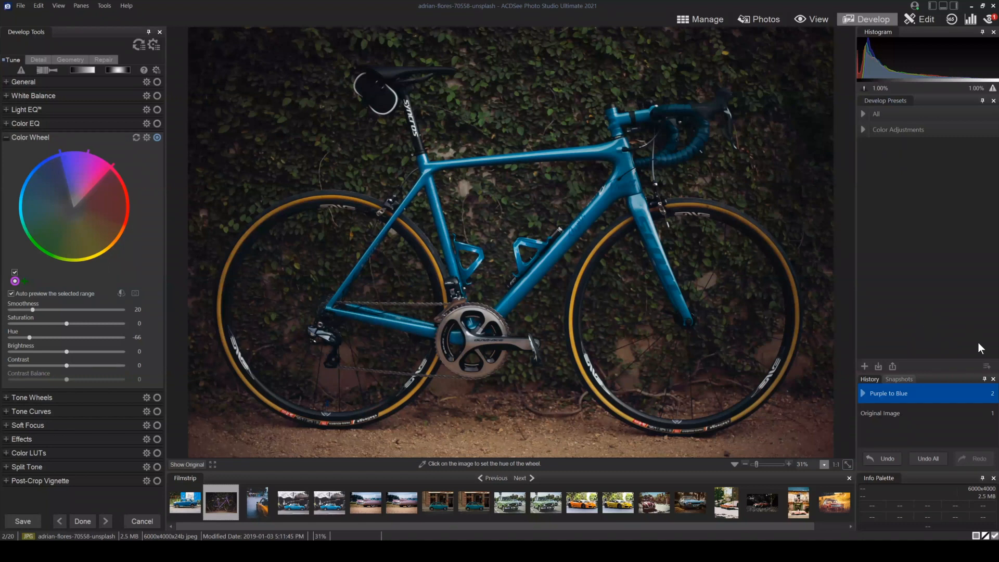
# - Add a new develop preset category named Hue Changes
pyautogui.click(987, 368)
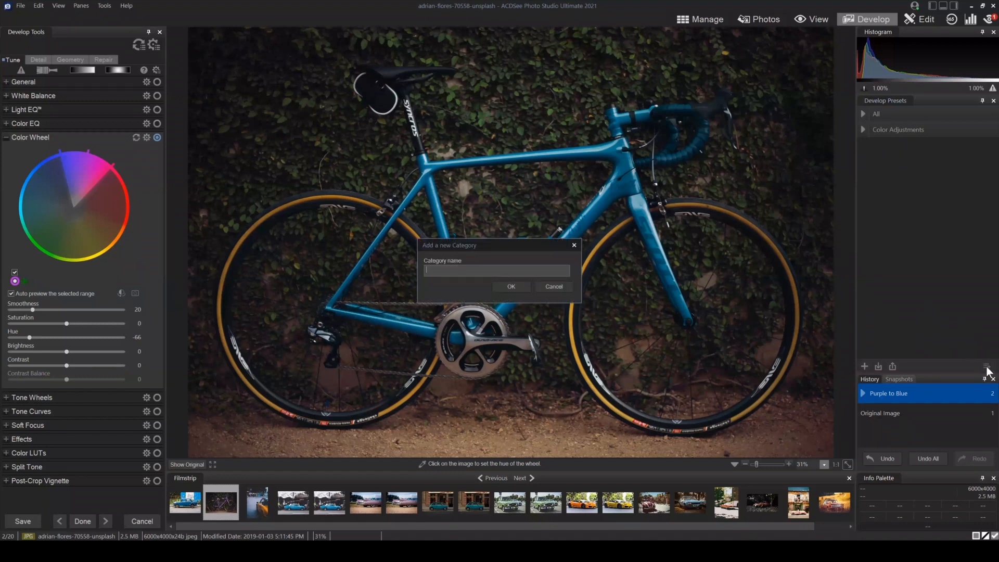
pyautogui.moveTo(494, 246); pyautogui.dragTo(619, 251)
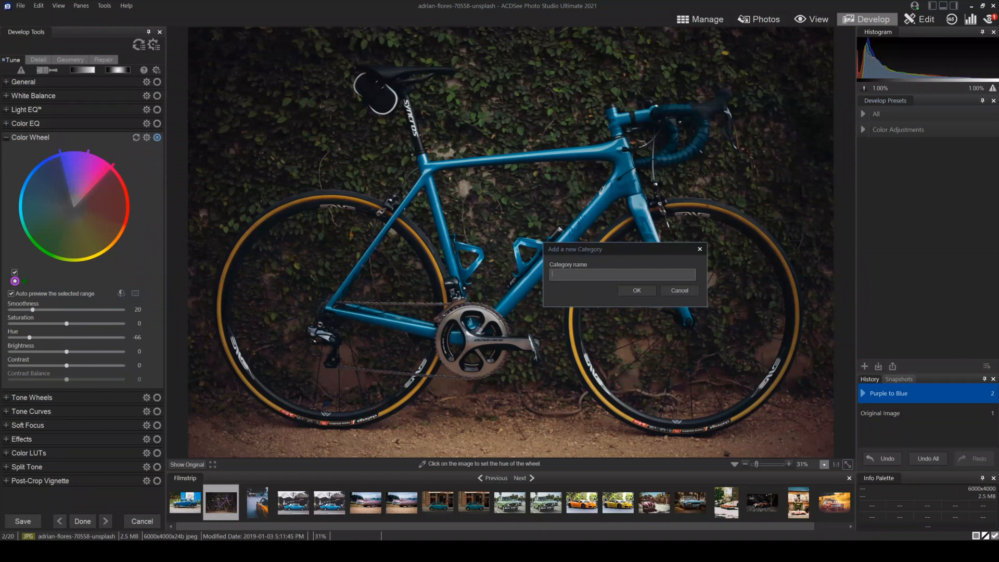
pyautogui.write('Hue Changes')
pyautogui.click(642, 290)
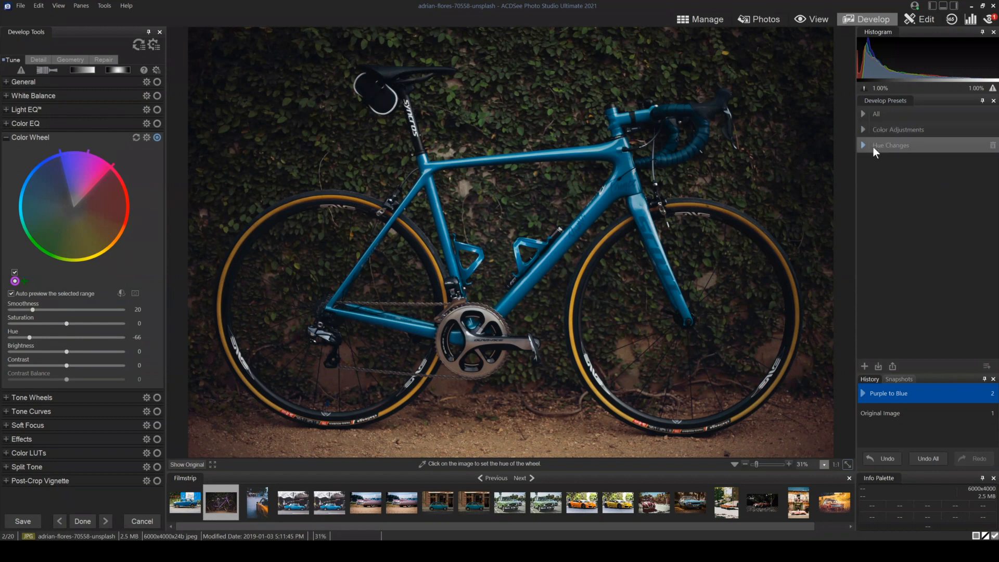
# - Save the Color Wheel setting as a develop preset named Purple to Blue in the Hue Changes category
pyautogui.rightClick(911, 145)
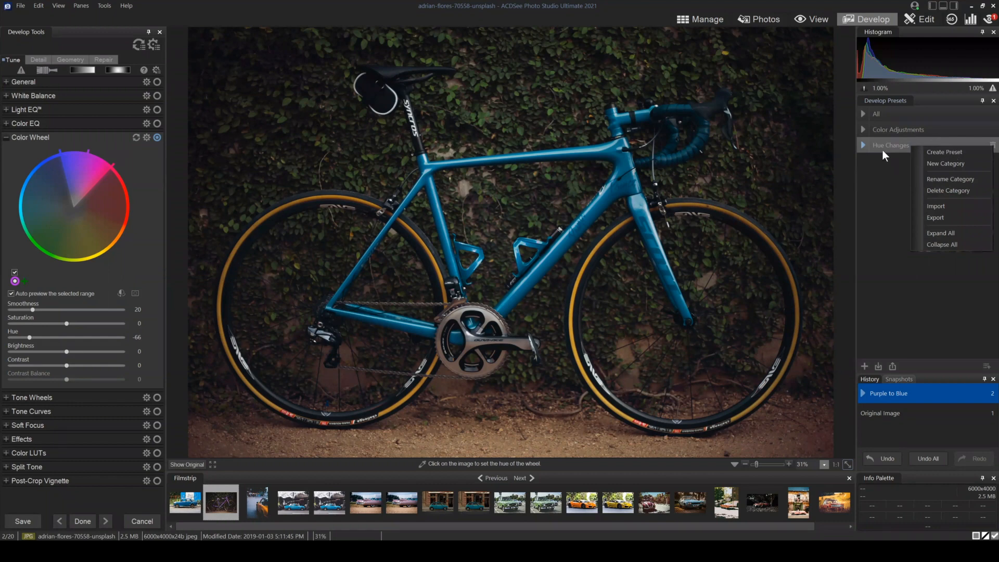
pyautogui.click(934, 153)
pyautogui.moveTo(535, 76); pyautogui.dragTo(547, 46)
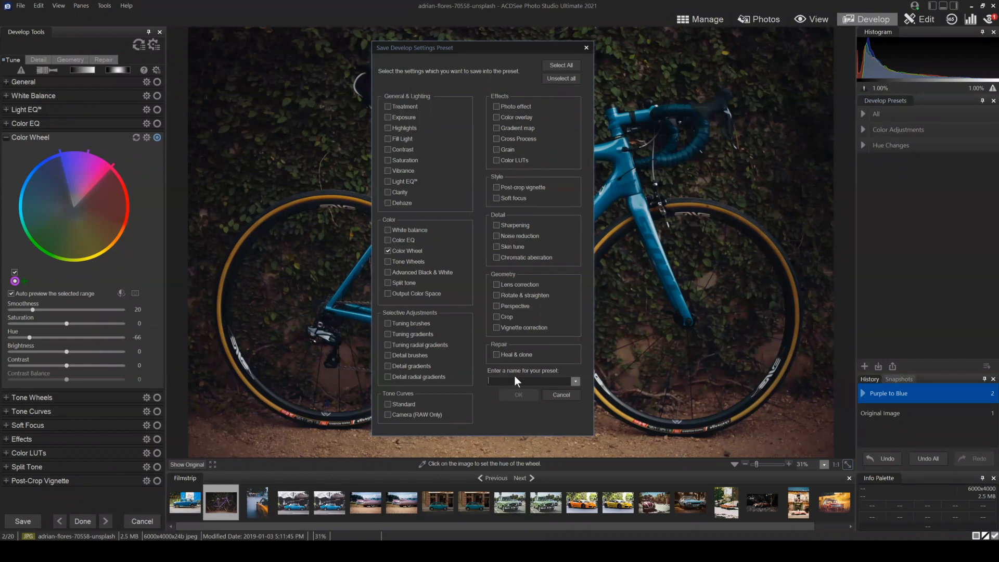
pyautogui.write('Purple to Blue')
pyautogui.click(516, 395)
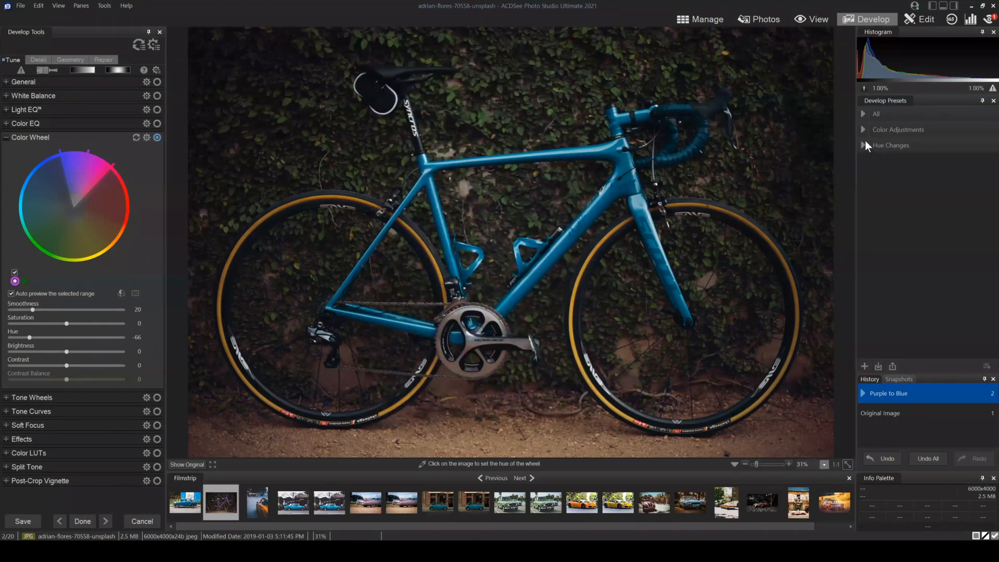
# - Expand the Hue Changes category and look through the list of all develop presets
pyautogui.click(864, 145)
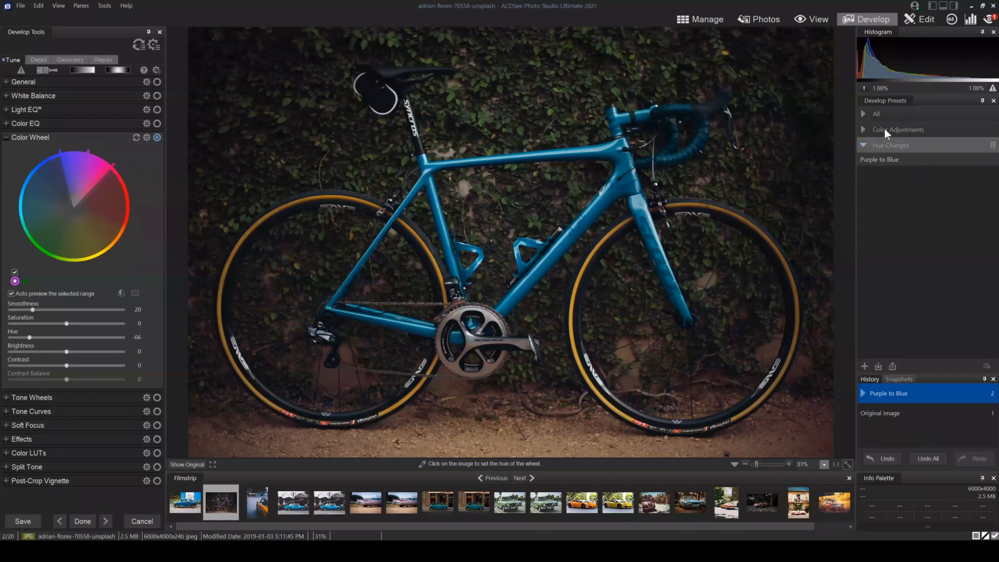
pyautogui.click(936, 130)
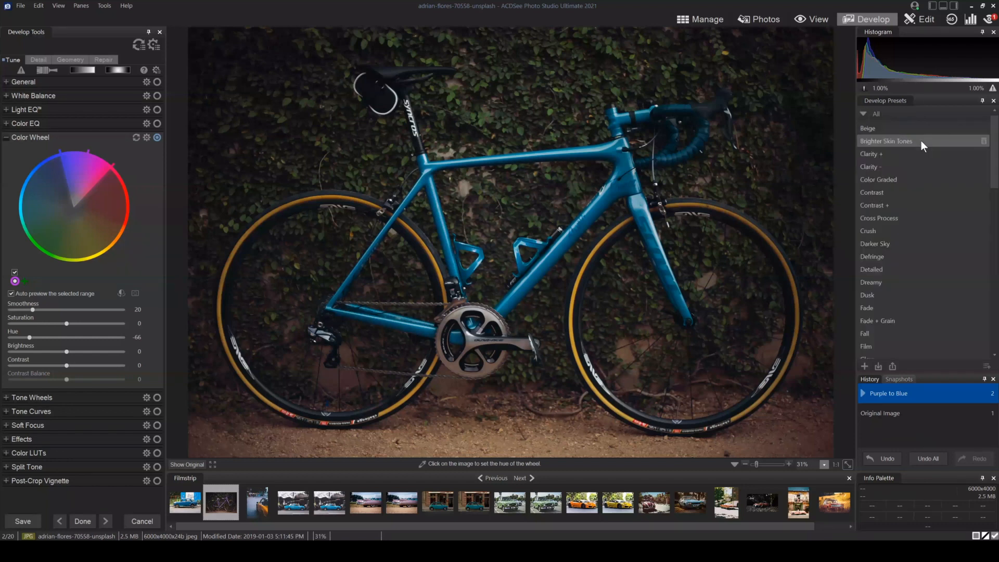
pyautogui.scroll(-10, 922, 140)
pyautogui.scroll(6, 921, 140)
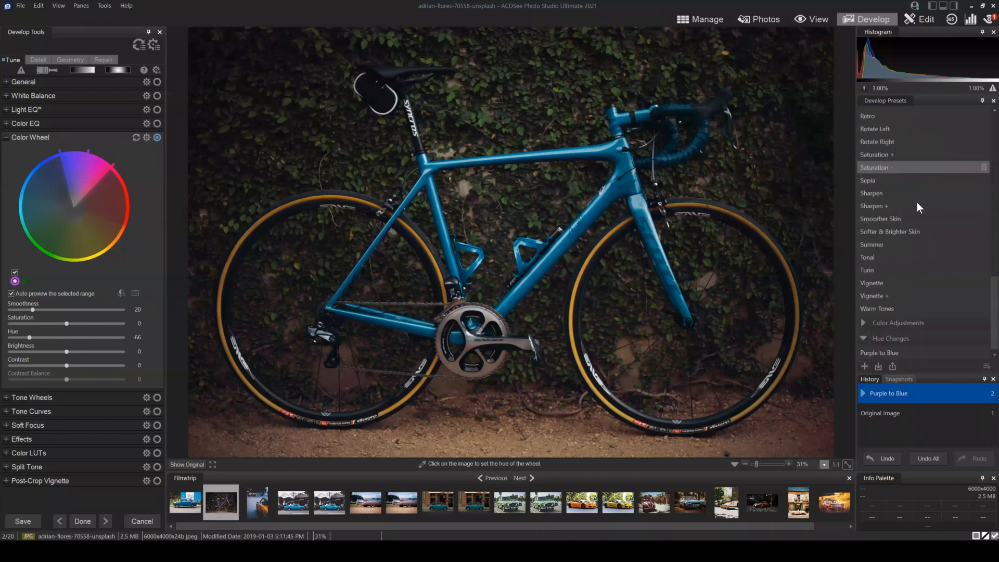
pyautogui.scroll(5, 915, 231)
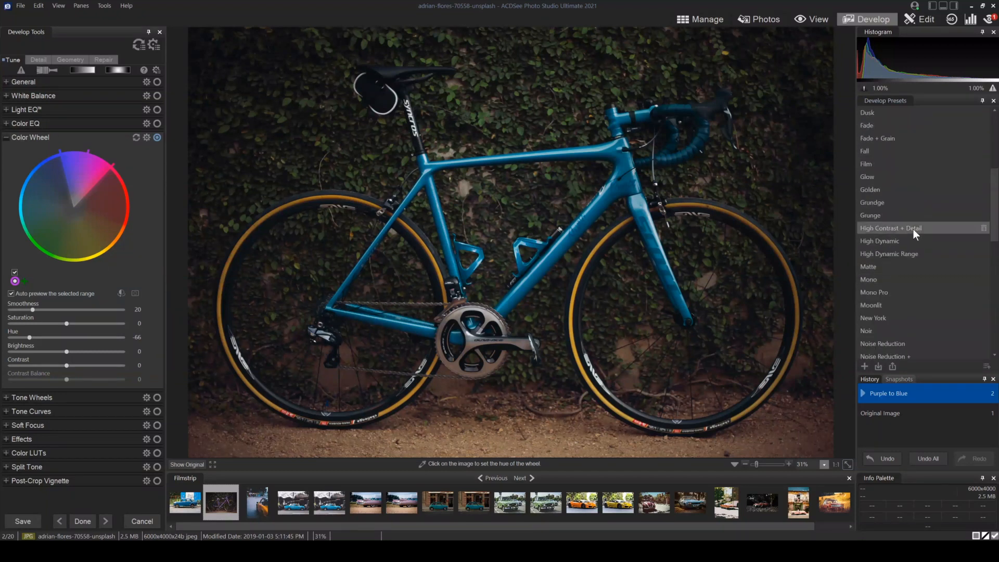
pyautogui.click(873, 128)
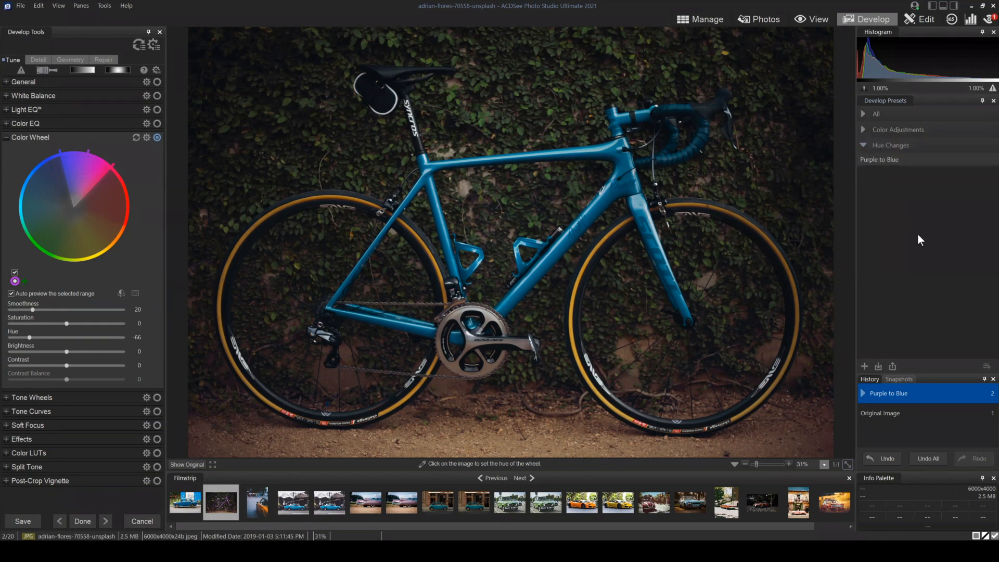
# - Examine the Hue Changes category's commands and the settings a new preset can include, closing without saving a preset
pyautogui.rightClick(892, 146)
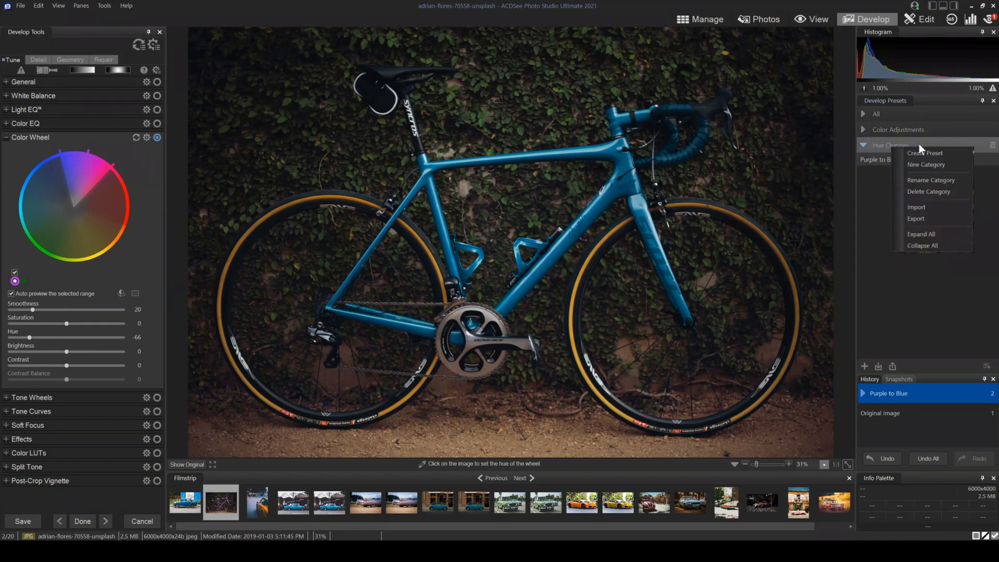
pyautogui.click(865, 196)
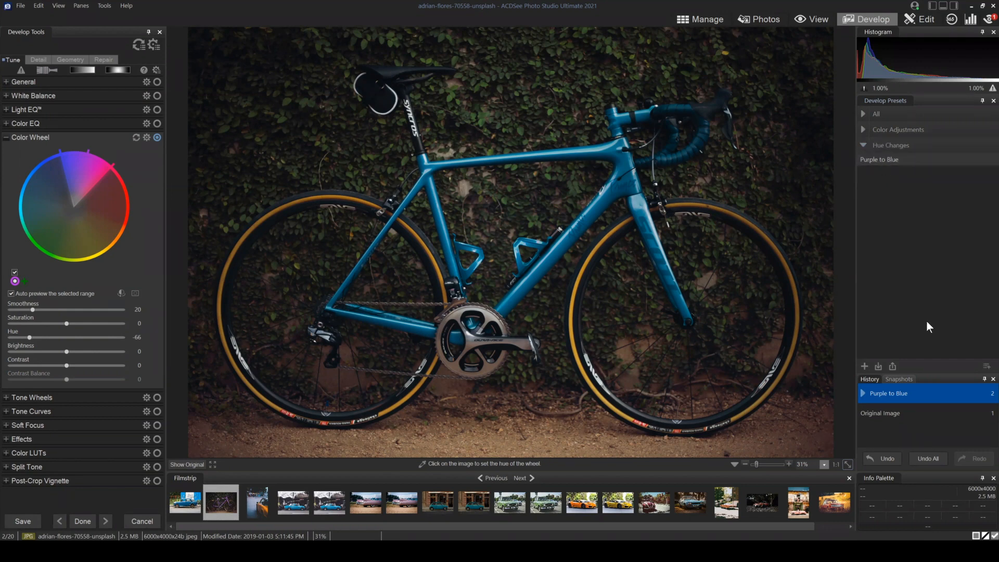
pyautogui.click(867, 364)
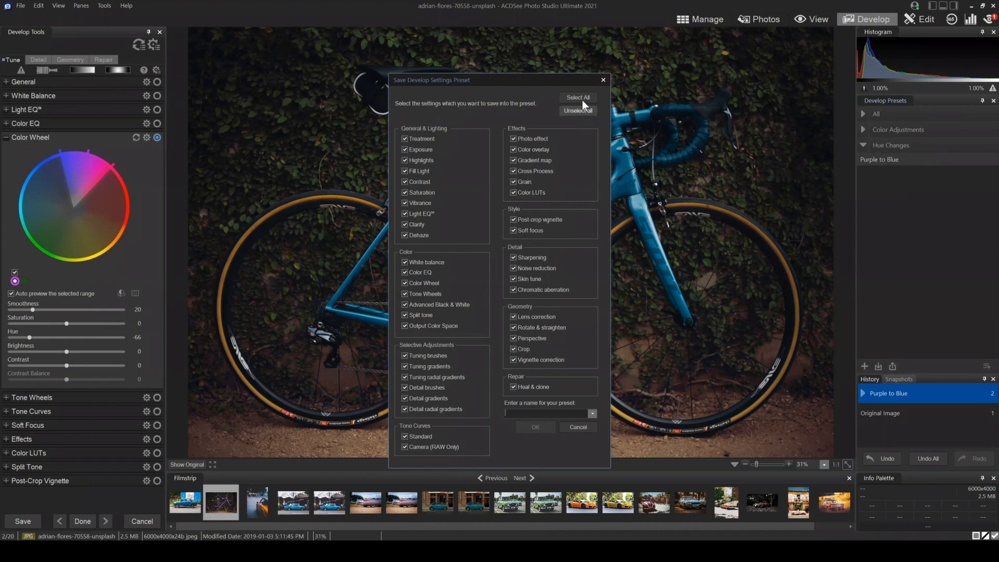
pyautogui.click(603, 79)
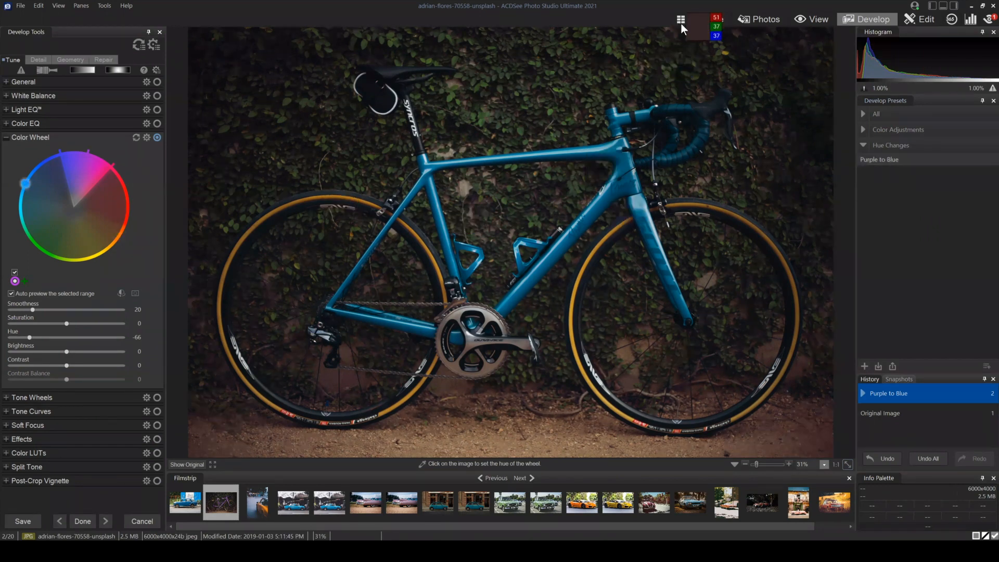
# - Return to Manage mode, discarding the develop changes to the bicycle photo
pyautogui.click(706, 18)
pyautogui.click(521, 274)
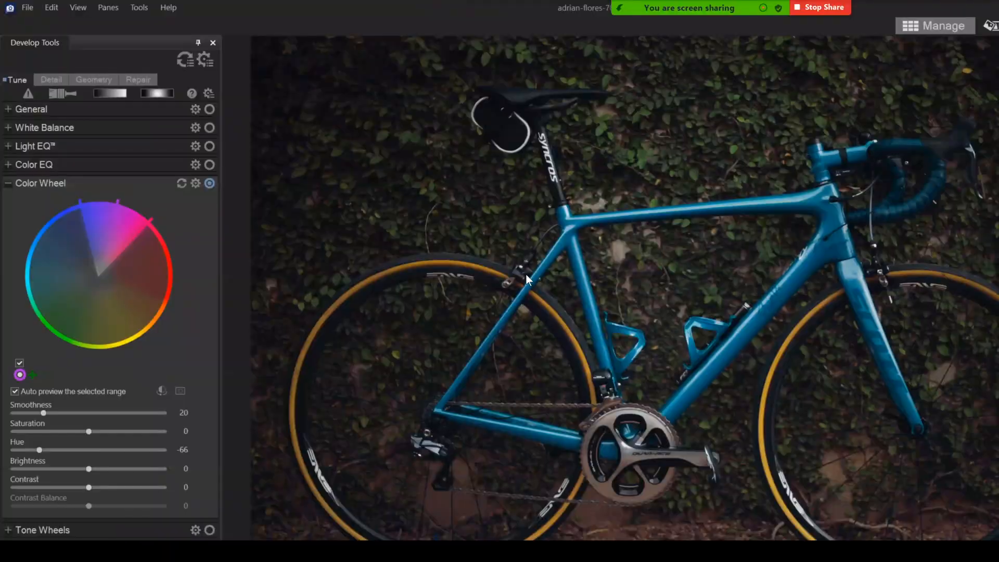
pyautogui.click(633, 333)
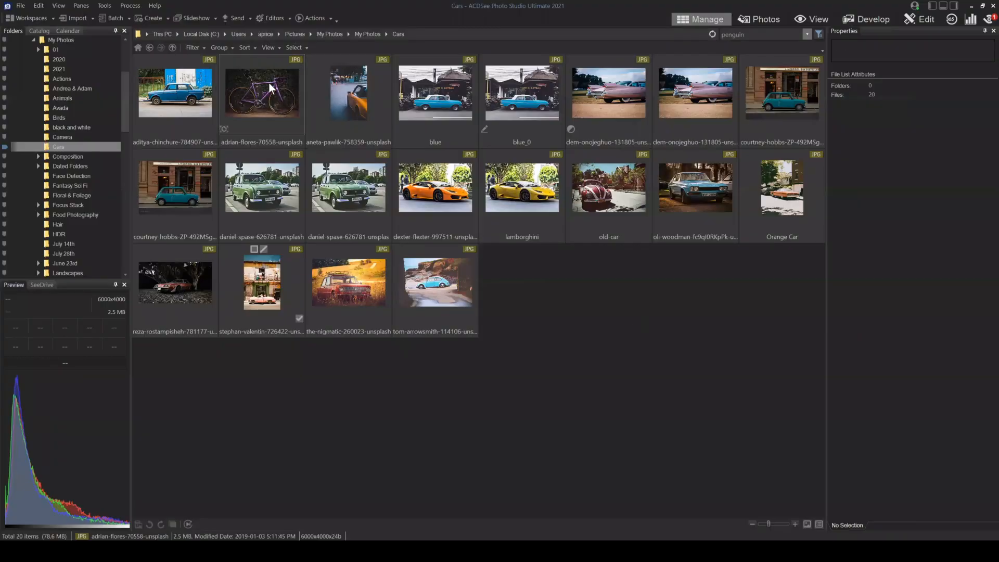
# - Batch develop the two pink vintage car photos with the Purple to Blue preset
pyautogui.click(617, 99)
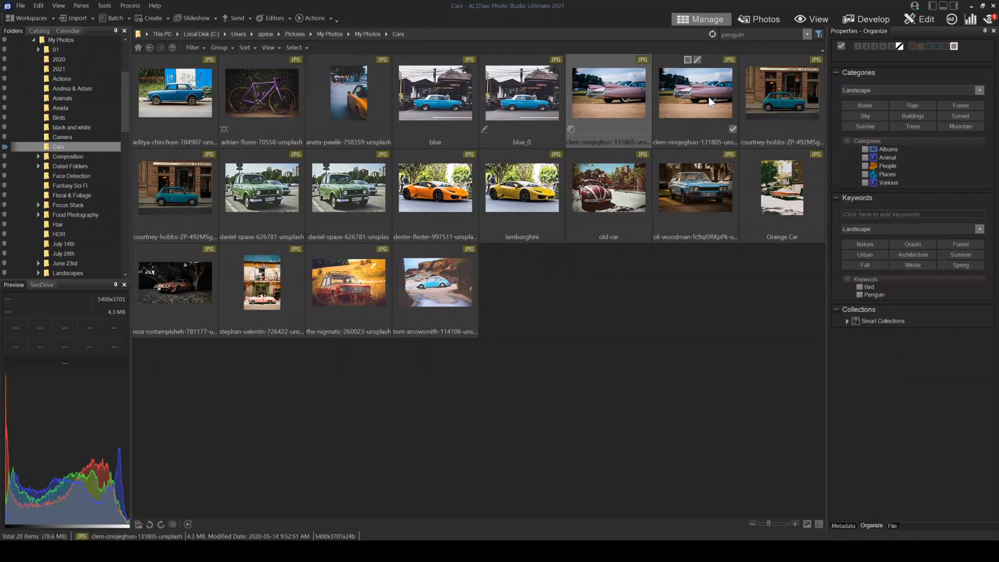
pyautogui.keyDown('ctrl'); pyautogui.click(711, 101); pyautogui.keyUp('ctrl')
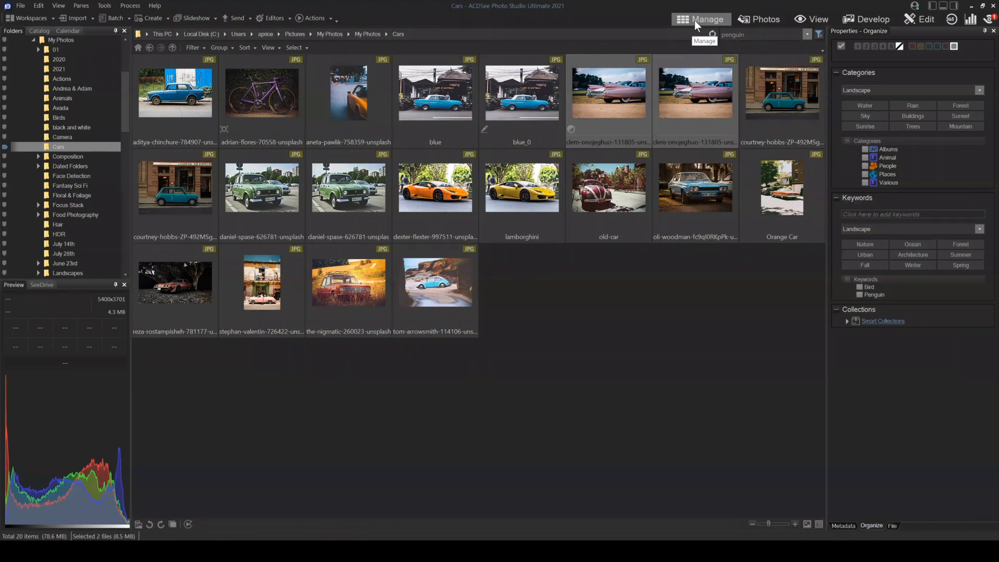
pyautogui.click(118, 18)
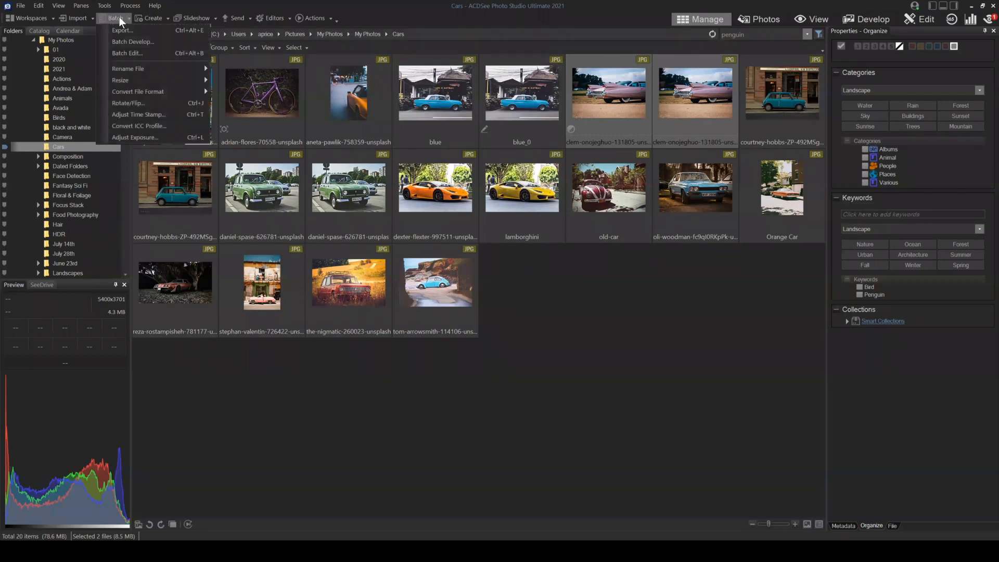
pyautogui.click(134, 41)
pyautogui.moveTo(514, 148); pyautogui.dragTo(584, 134)
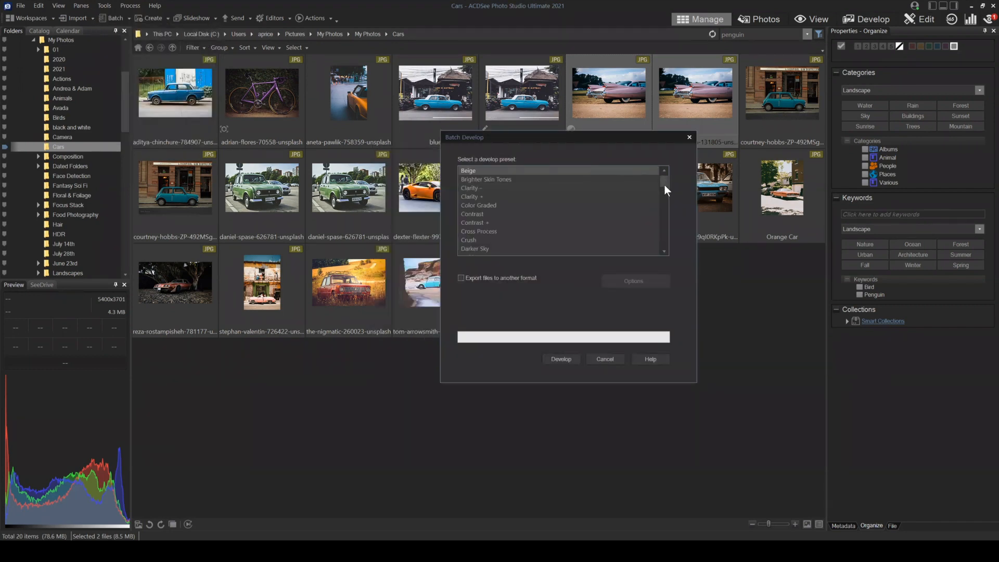
pyautogui.moveTo(664, 186); pyautogui.dragTo(663, 207)
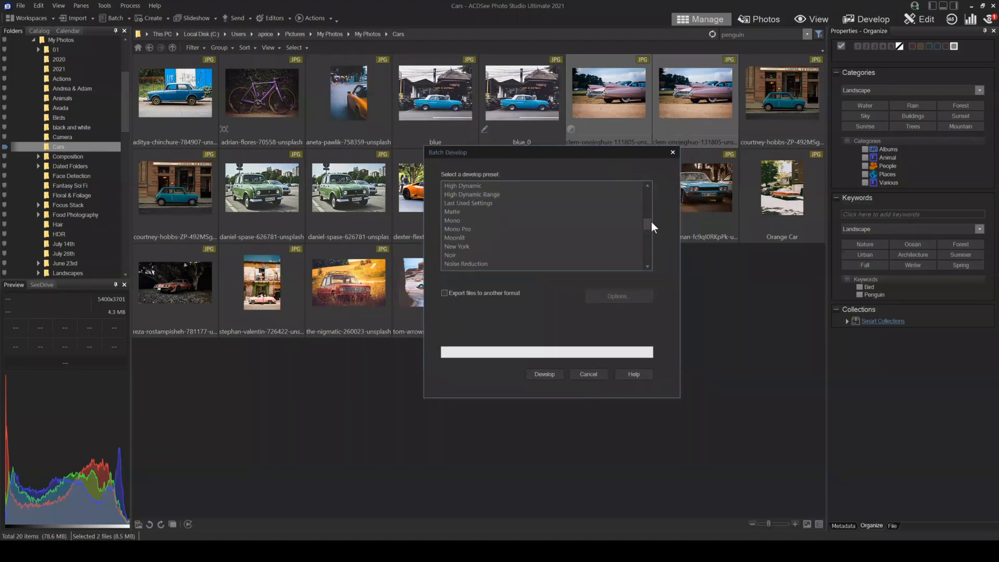
pyautogui.moveTo(652, 222)
pyautogui.mouseDown()
pyautogui.moveTo(652, 186)
pyautogui.moveTo(645, 265)
pyautogui.moveTo(648, 237)
pyautogui.mouseUp()
pyautogui.click(455, 211)
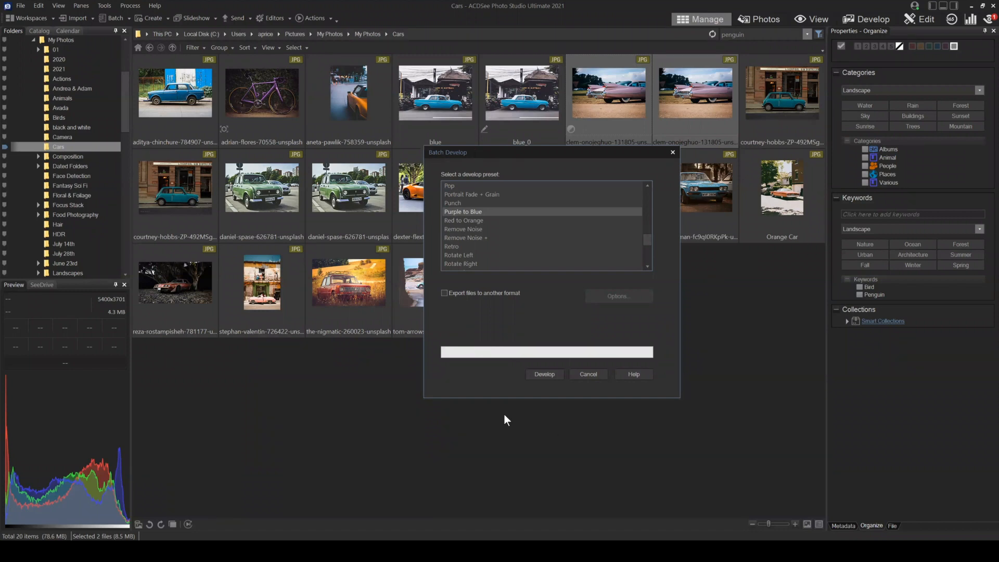
pyautogui.click(490, 367)
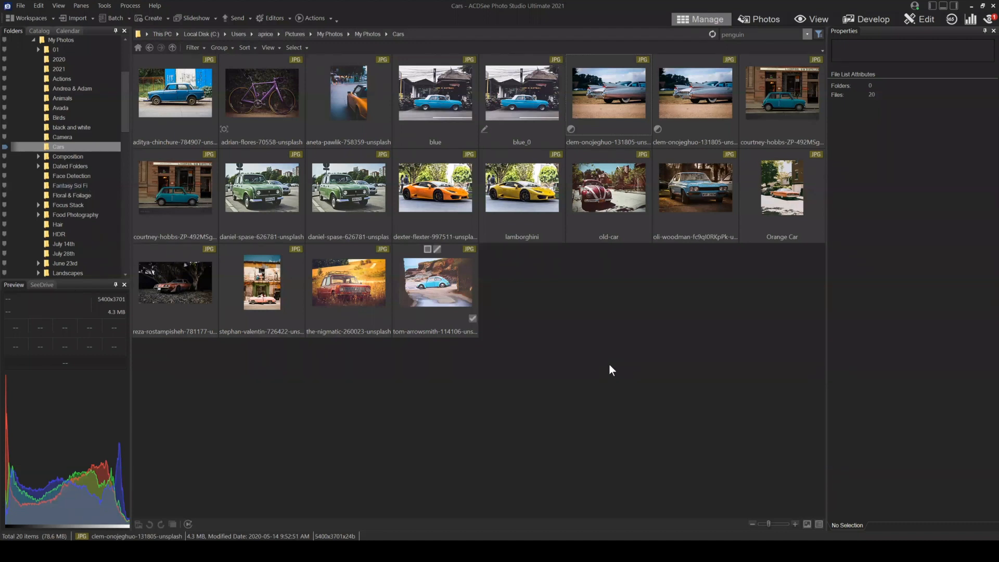
# - Start a batch resize of the first blue car photo in the Cars folder and open its output options
pyautogui.click(208, 92)
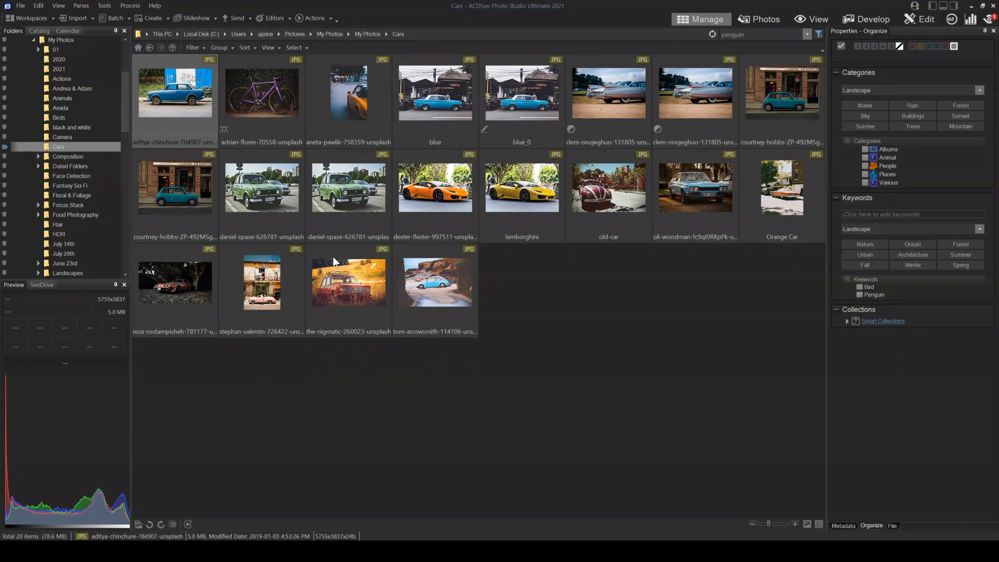
pyautogui.click(123, 18)
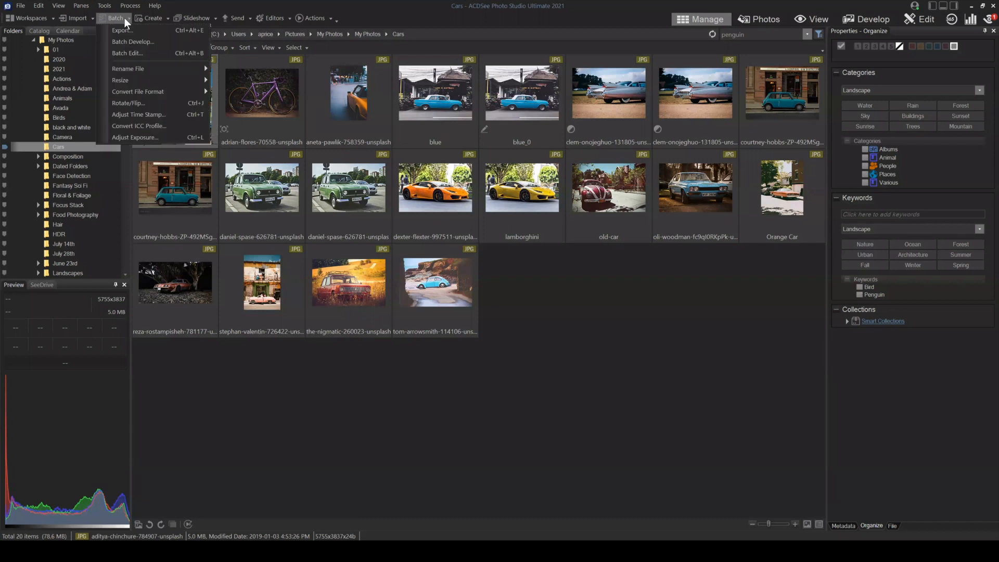
pyautogui.moveTo(191, 80)
pyautogui.click(270, 82)
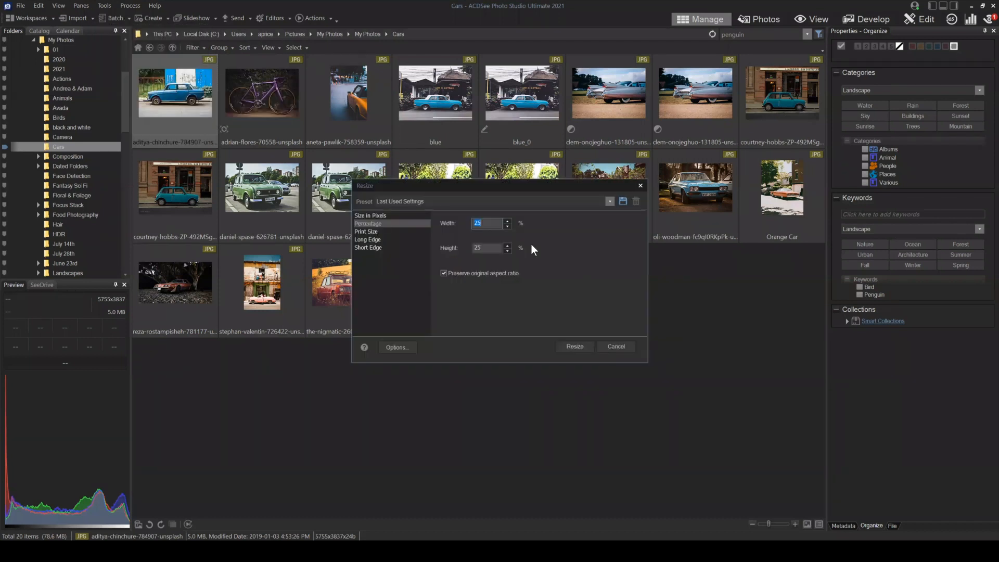
pyautogui.click(420, 369)
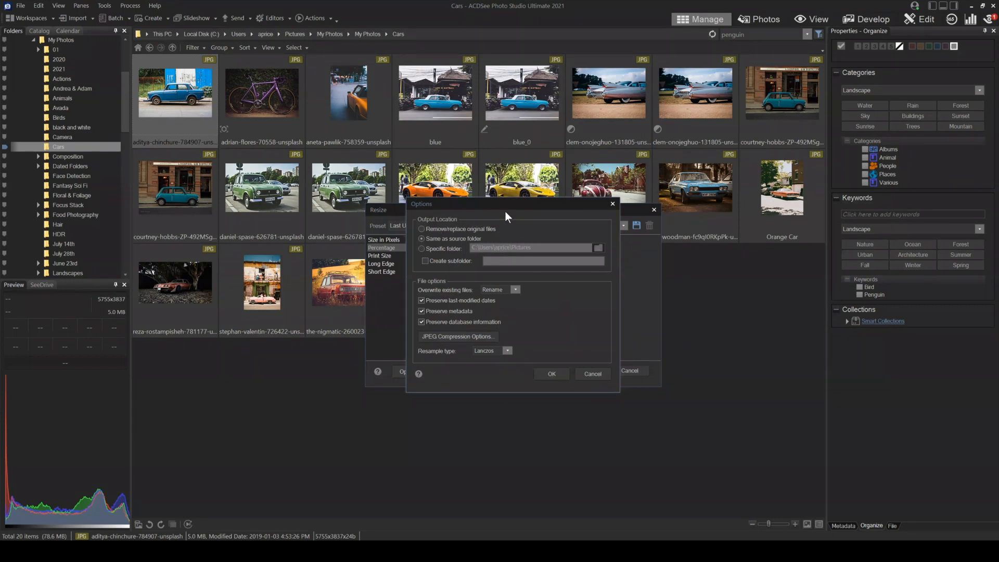
pyautogui.moveTo(504, 211); pyautogui.dragTo(536, 256)
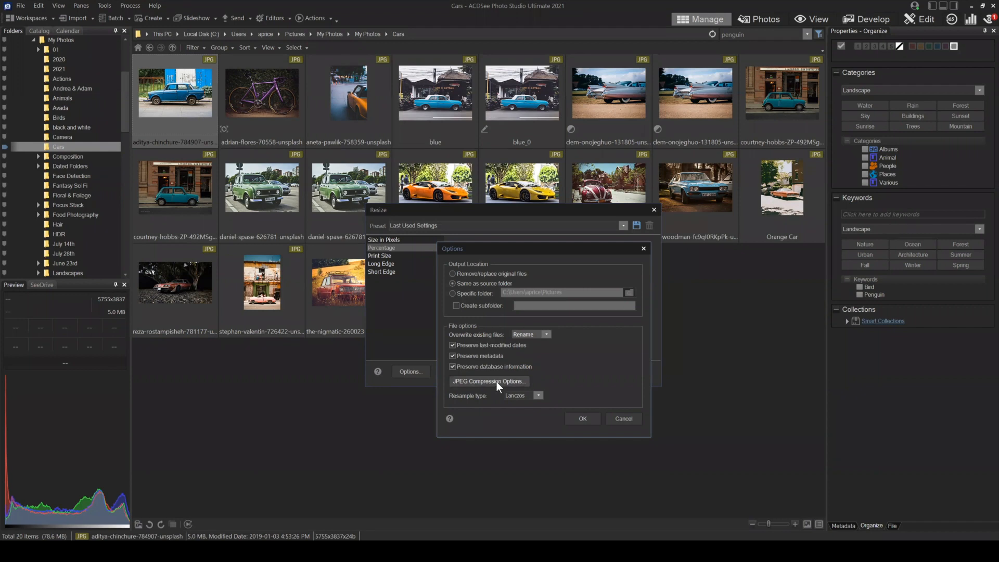
# - Examine the JPEG compression options and available resample types for the batch resize, closing it without resizing the photo
pyautogui.click(518, 384)
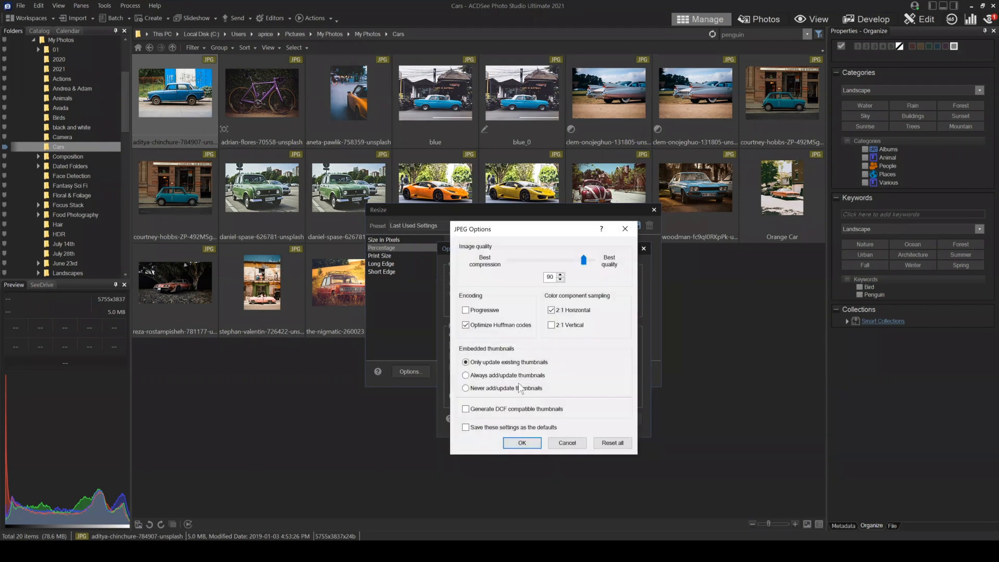
pyautogui.click(579, 444)
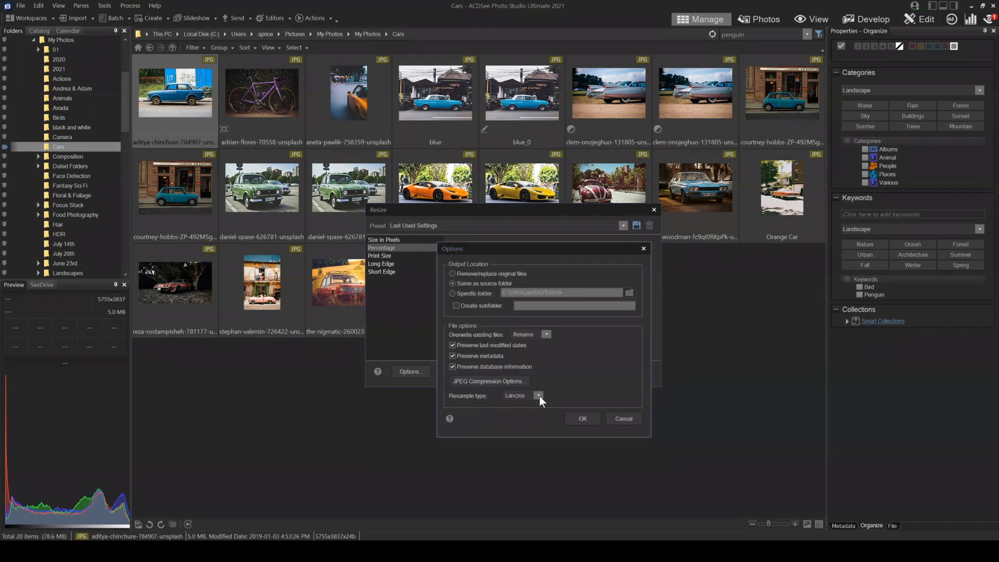
pyautogui.click(539, 396)
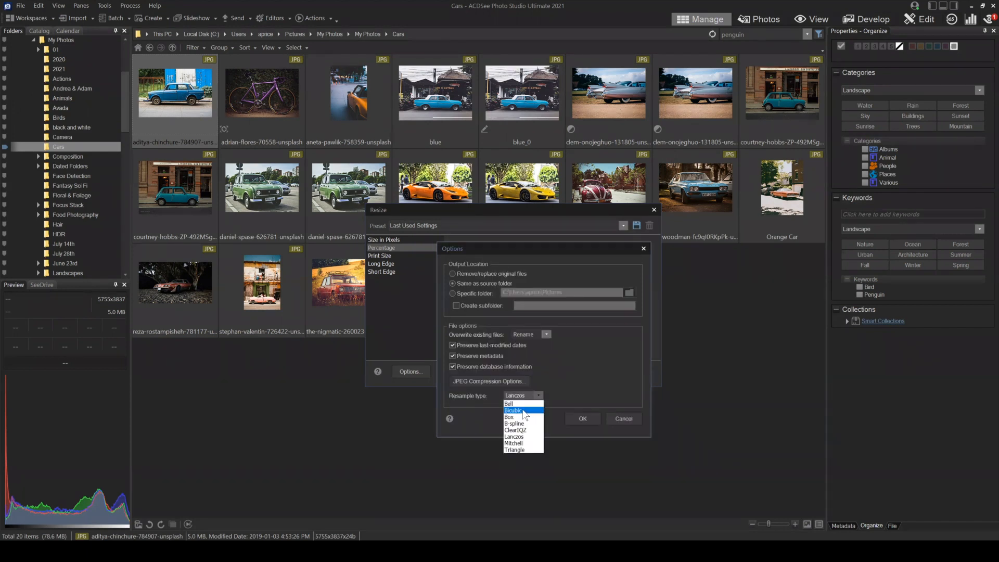
pyautogui.click(599, 373)
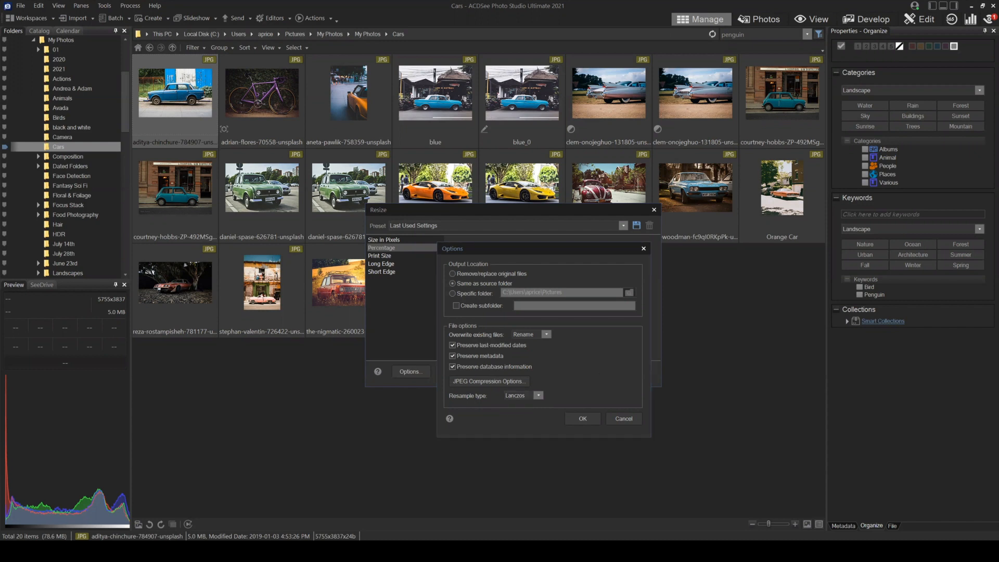
pyautogui.click(537, 396)
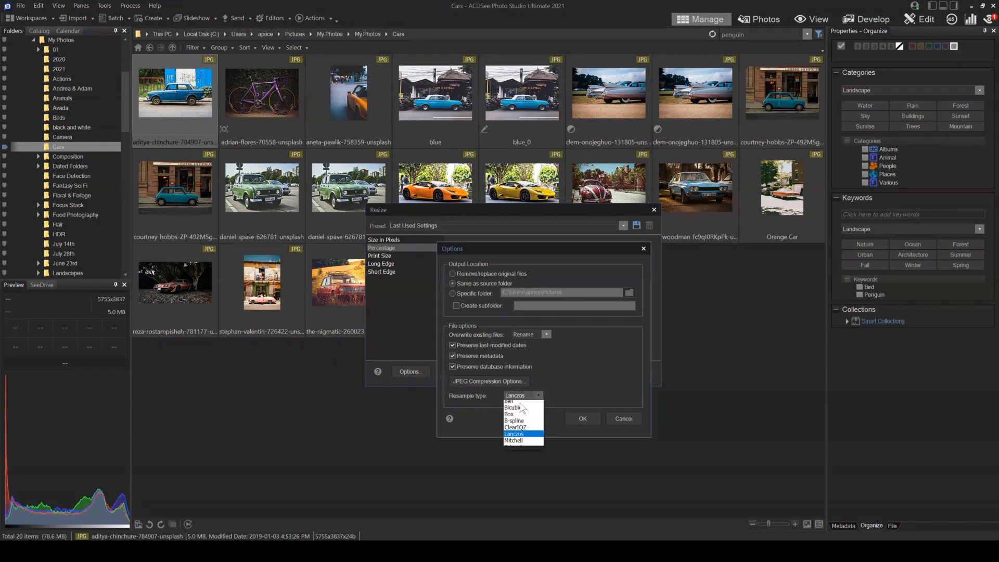
pyautogui.click(556, 384)
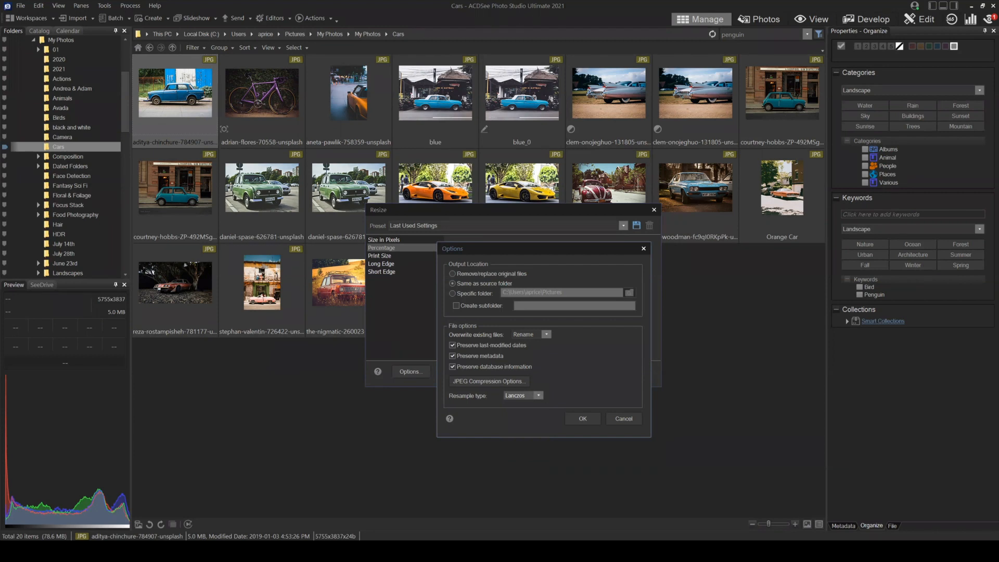
pyautogui.click(624, 420)
pyautogui.click(626, 372)
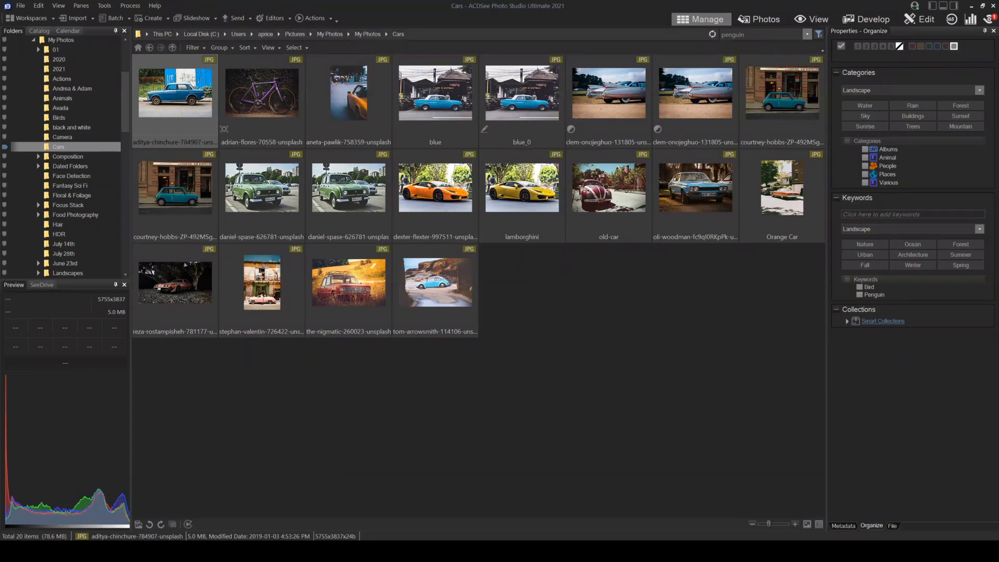
pyautogui.click(269, 108)
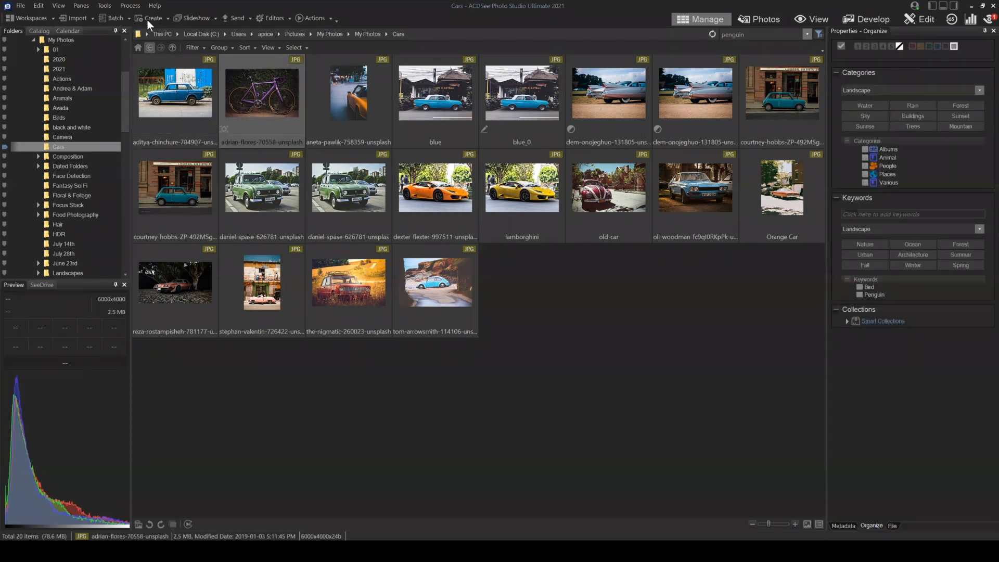
pyautogui.click(117, 18)
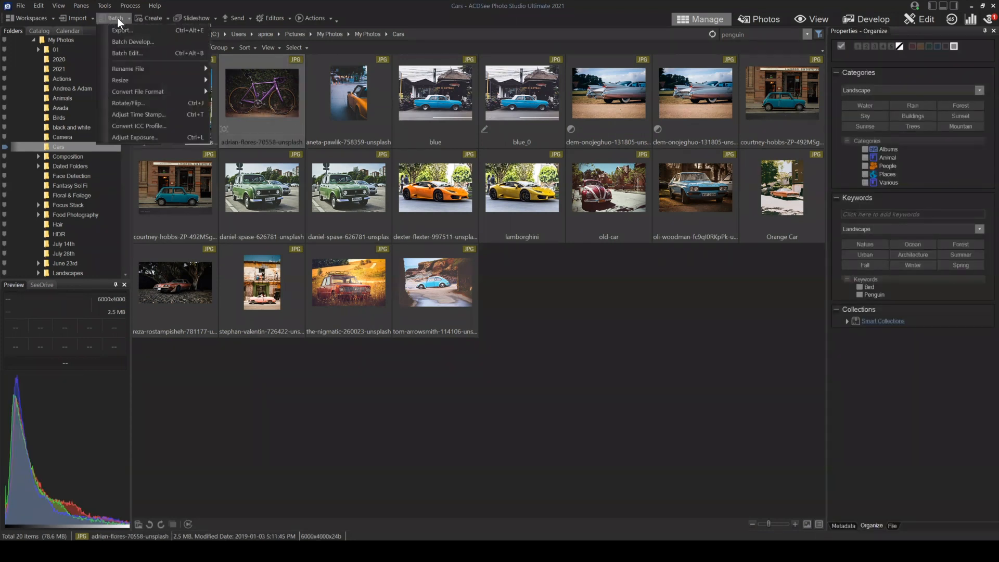
pyautogui.click(732, 392)
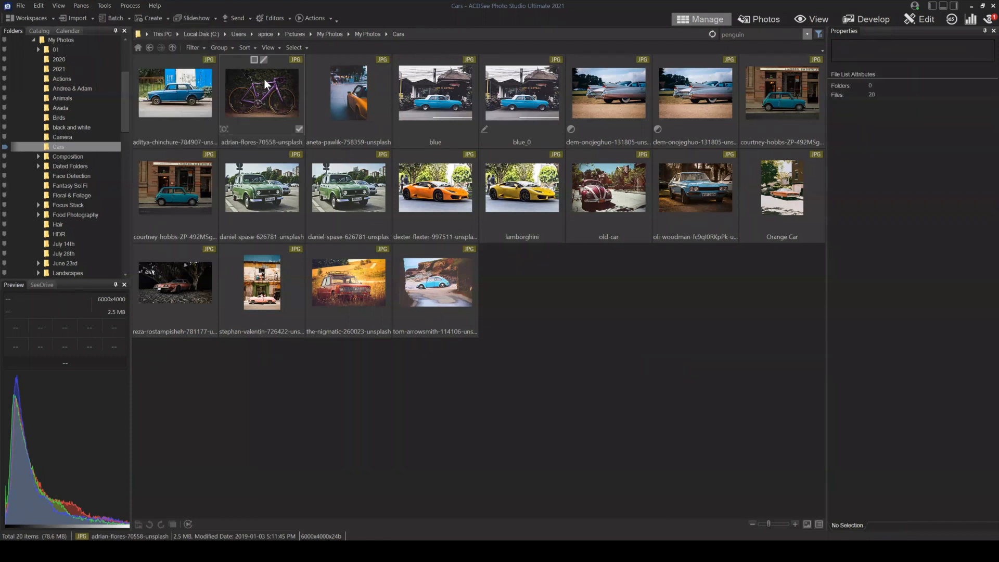
pyautogui.click(264, 78)
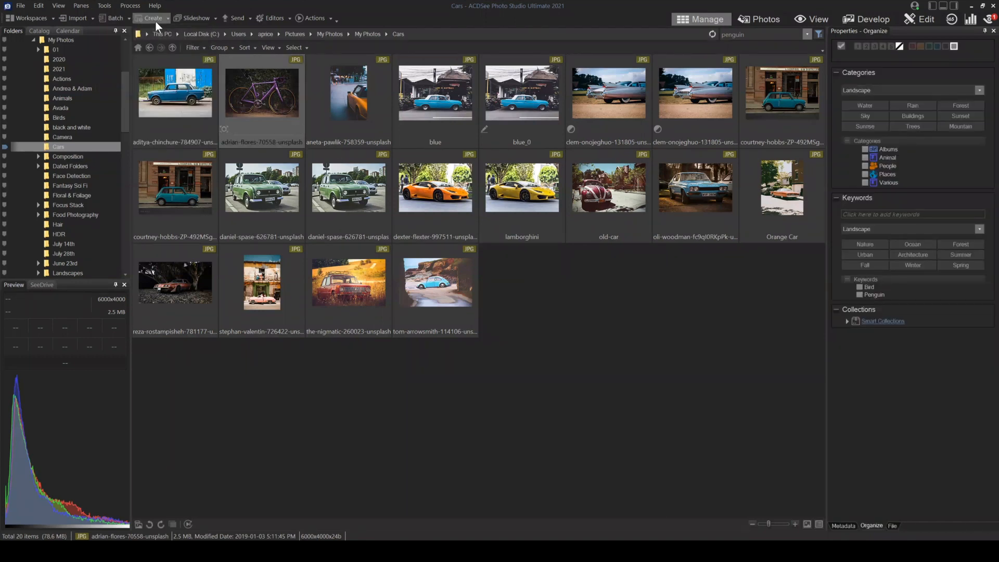
pyautogui.rightClick(276, 86)
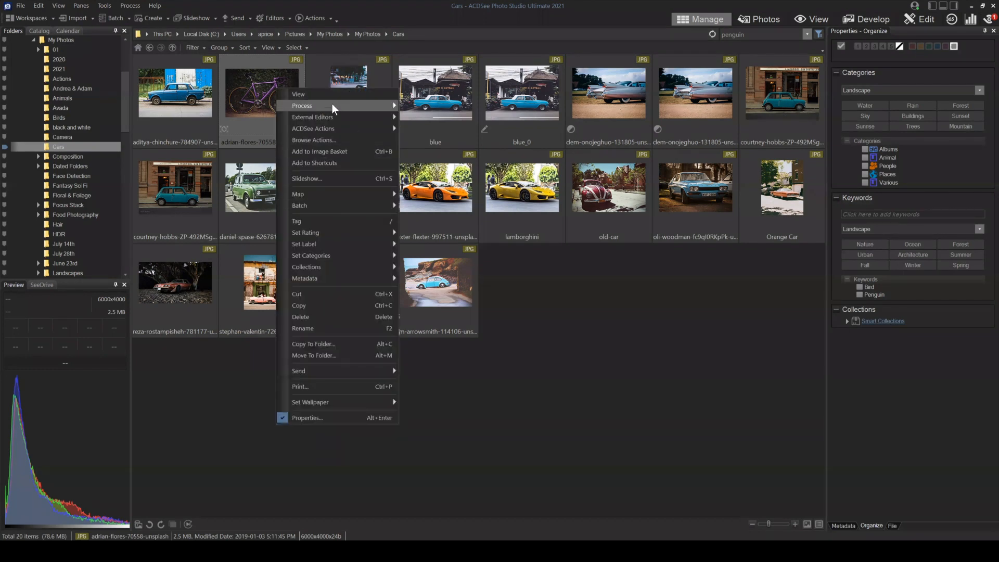
pyautogui.moveTo(335, 104)
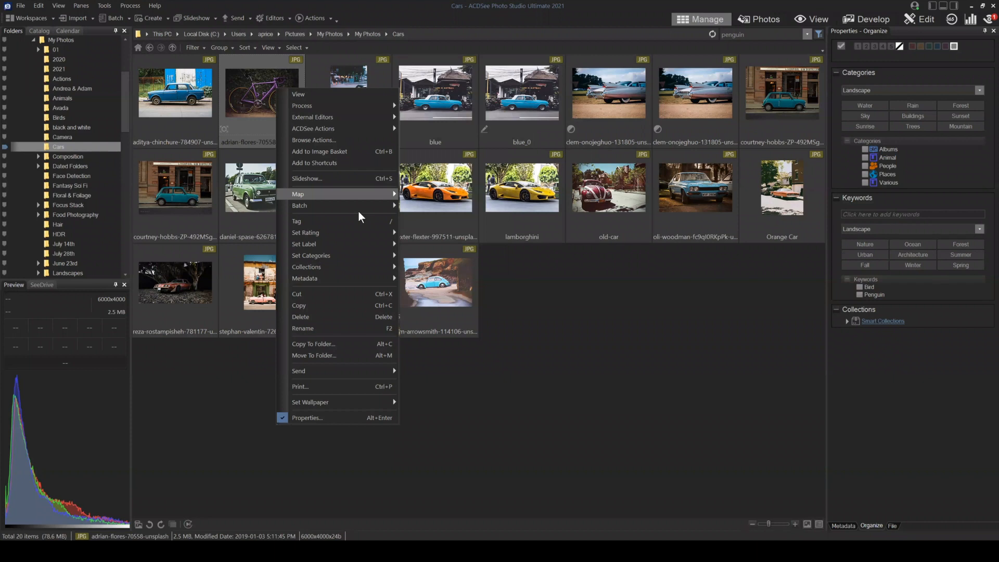
pyautogui.press('Escape')
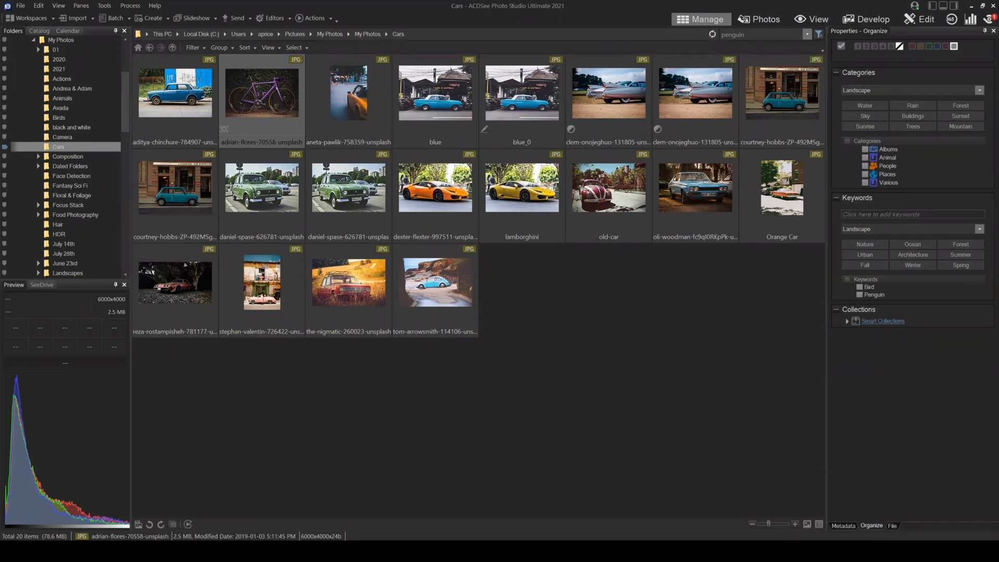
pyautogui.click(644, 301)
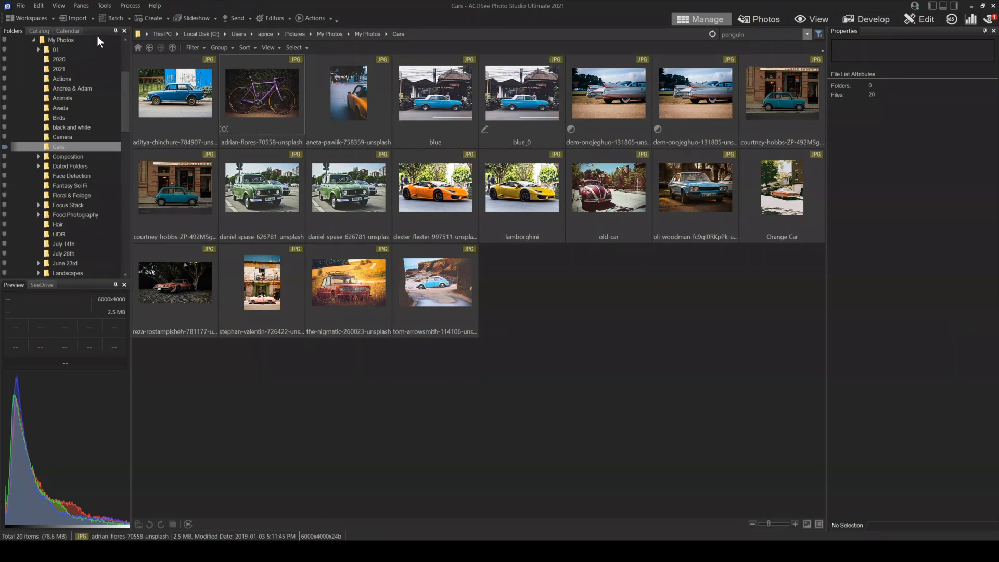
# - Return to the My Photos folder and open the photoshoot folder between Actions and Animals
pyautogui.click(149, 47)
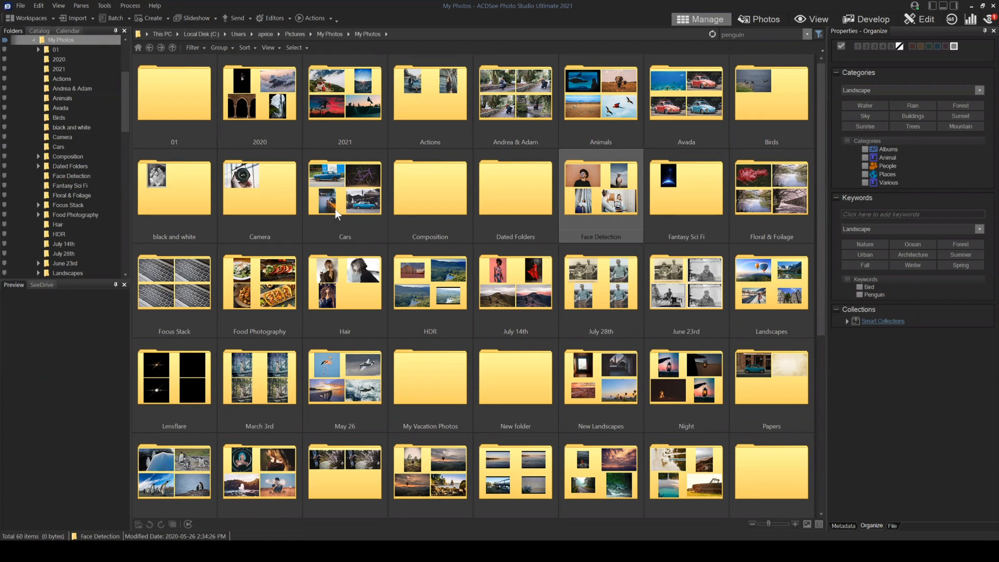
pyautogui.scroll(-3, 546, 257)
pyautogui.scroll(3, 546, 250)
pyautogui.doubleClick(514, 93)
# - Start a batch rename of the folder's first two RAW photos and inspect the existing name template
pyautogui.click(191, 102)
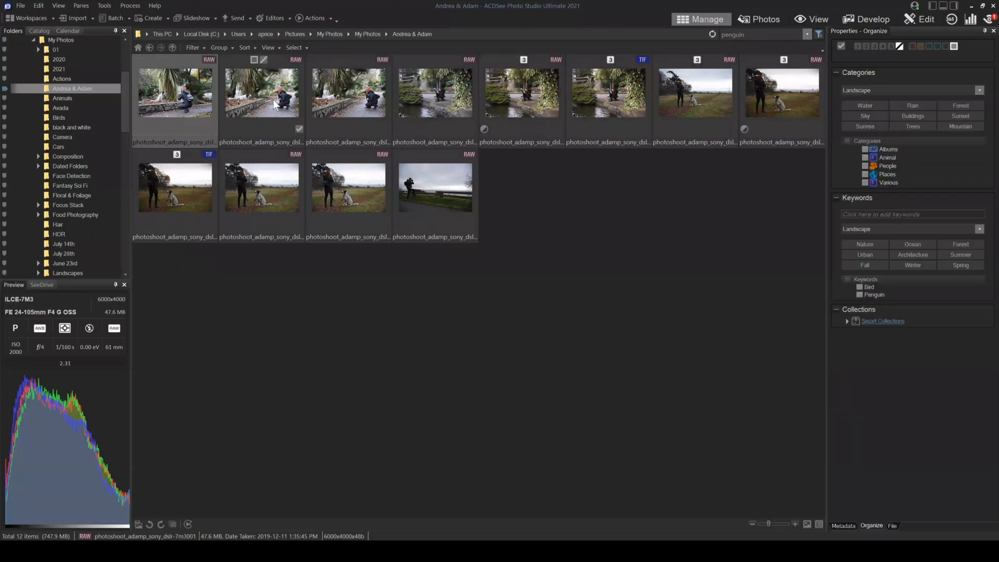
pyautogui.keyDown('ctrl'); pyautogui.click(276, 104); pyautogui.keyUp('ctrl')
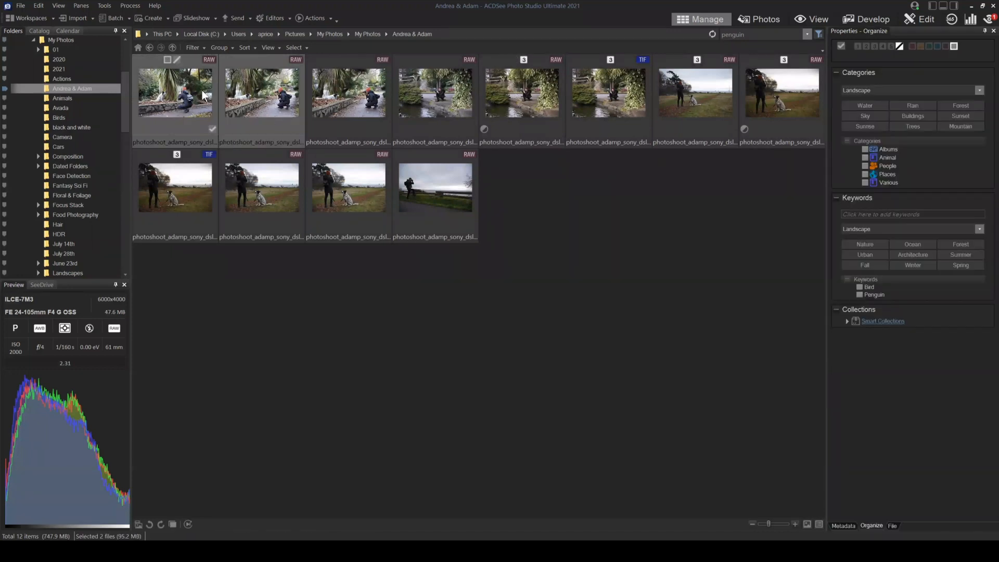
pyautogui.click(116, 17)
pyautogui.moveTo(142, 70)
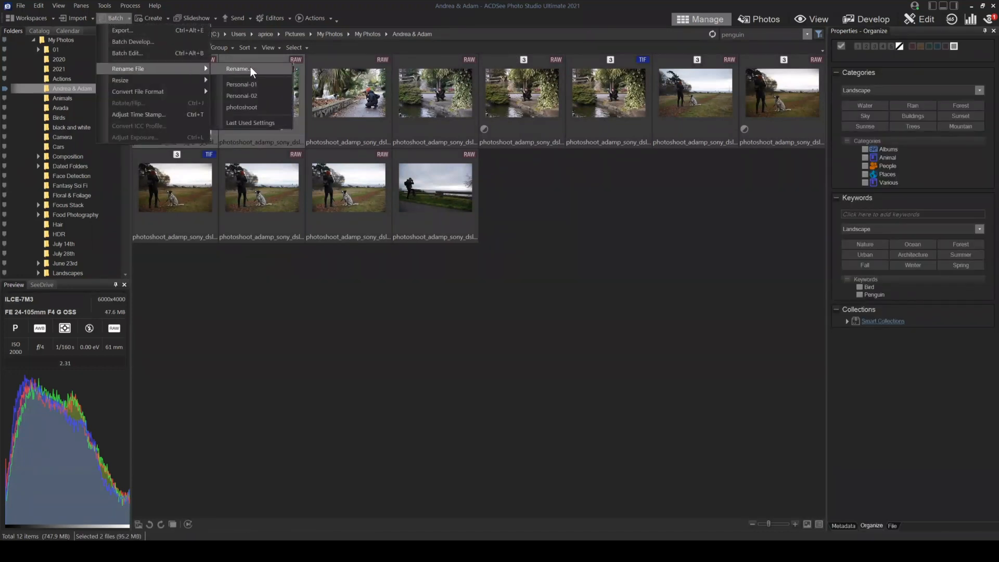
pyautogui.click(250, 67)
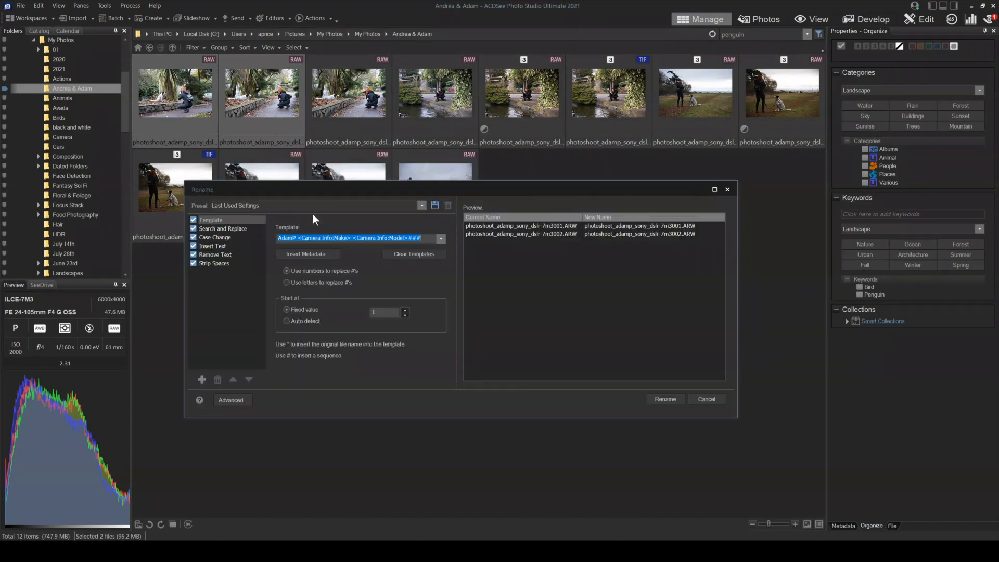
pyautogui.moveTo(326, 187); pyautogui.dragTo(327, 187)
pyautogui.click(514, 318)
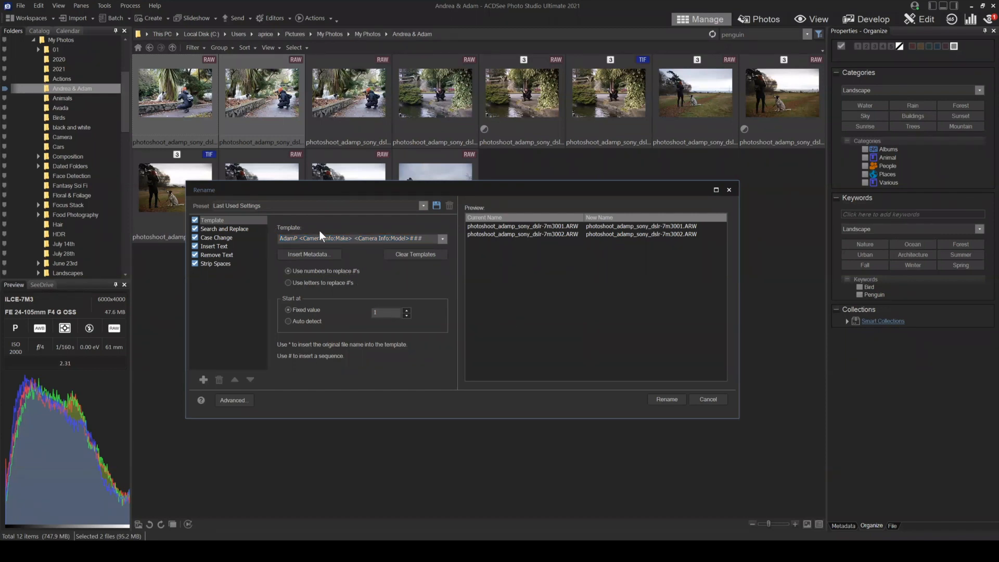
pyautogui.click(283, 239)
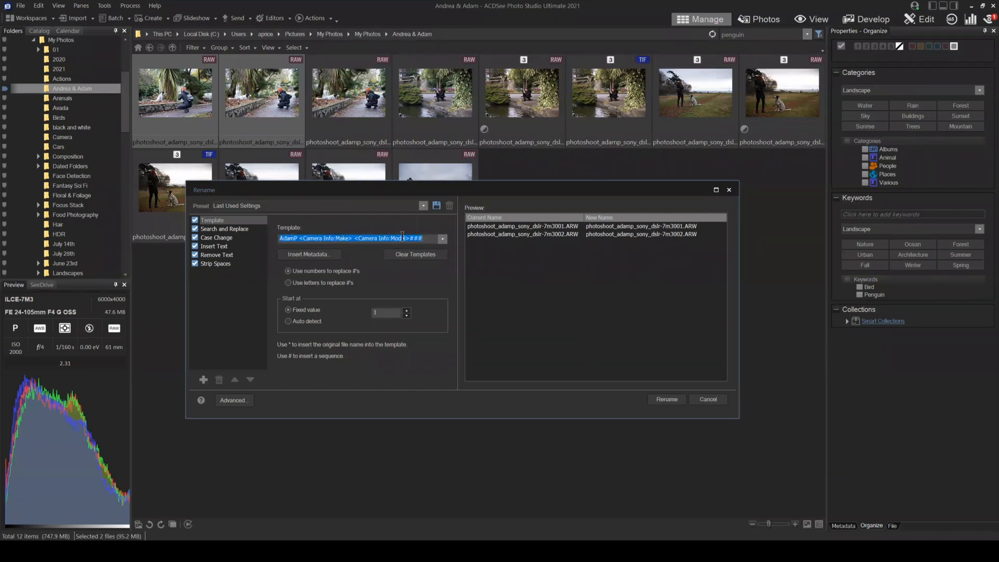
pyautogui.click(404, 238)
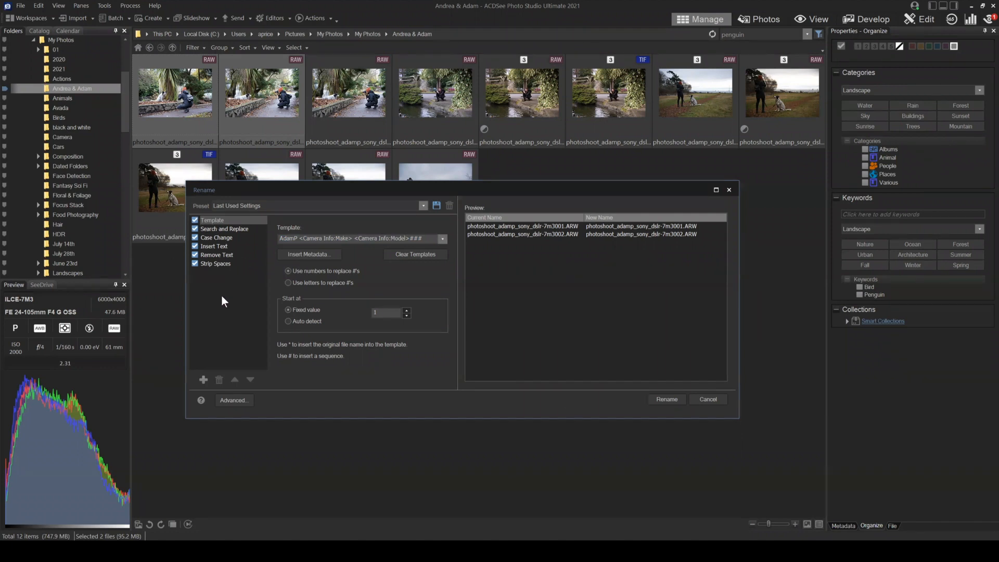
# - Add a Case Change operation with the extension set to uppercase and place it last in the rename operations
pyautogui.click(204, 380)
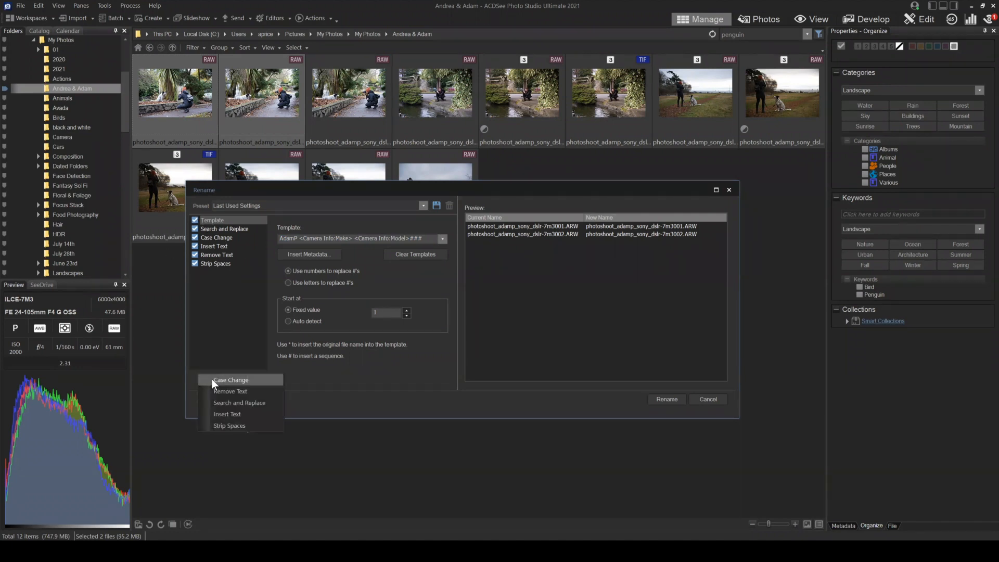
pyautogui.click(226, 380)
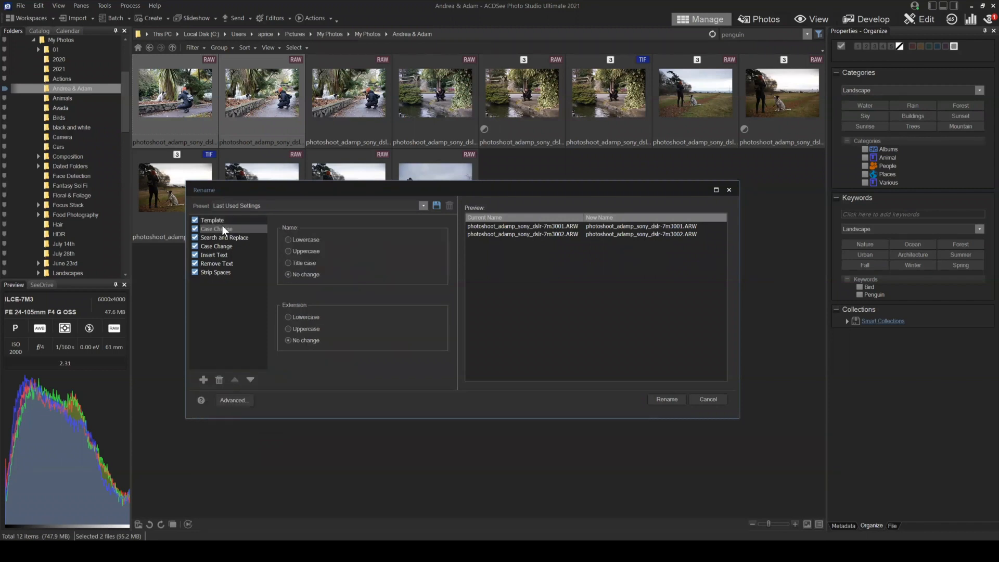
pyautogui.click(251, 379)
pyautogui.click(251, 380)
pyautogui.click(251, 380)
pyautogui.click(251, 380)
pyautogui.click(251, 379)
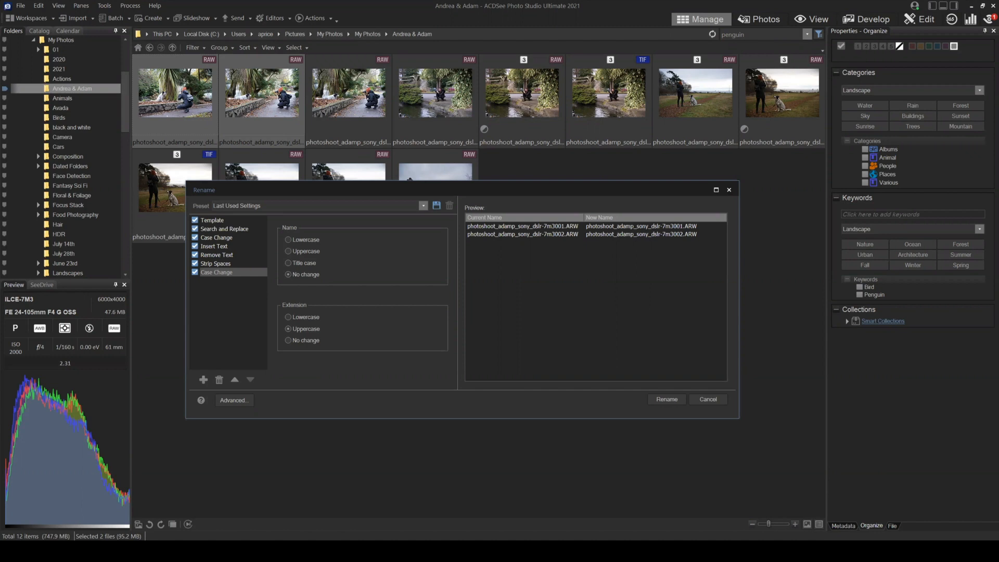
# - Replace the name template's text before the ### sequence with "Photoshoot_" followed by the subject's first name
pyautogui.click(574, 235)
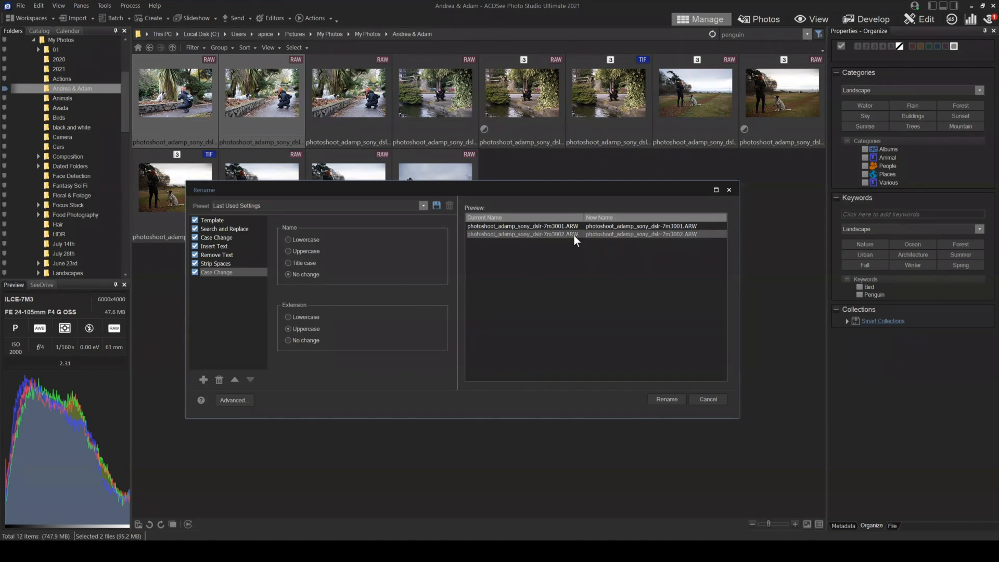
pyautogui.click(213, 221)
pyautogui.click(422, 238)
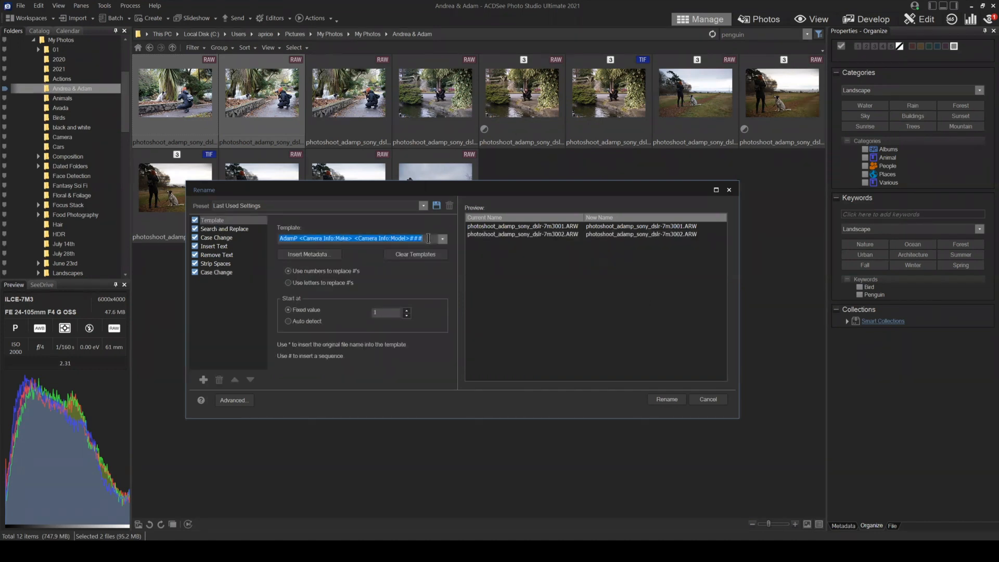
pyautogui.moveTo(423, 238); pyautogui.dragTo(411, 240)
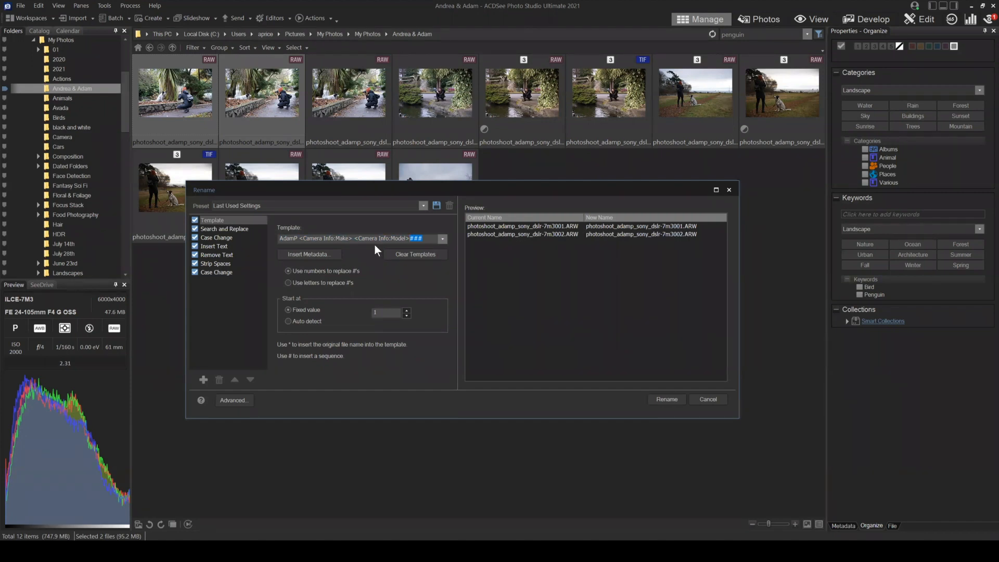
pyautogui.moveTo(409, 238); pyautogui.dragTo(299, 240)
pyautogui.press('BackSpace')
pyautogui.press('BackSpace')
pyautogui.press('BackSpace')
pyautogui.press('BackSpace')
pyautogui.press('BackSpace')
pyautogui.press('BackSpace')
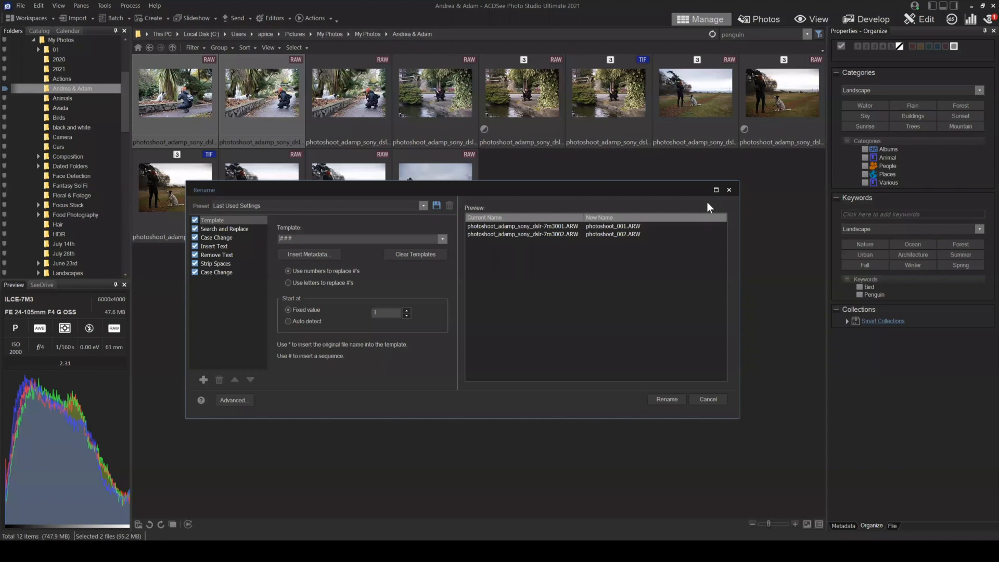
pyautogui.write('Photoshoot')
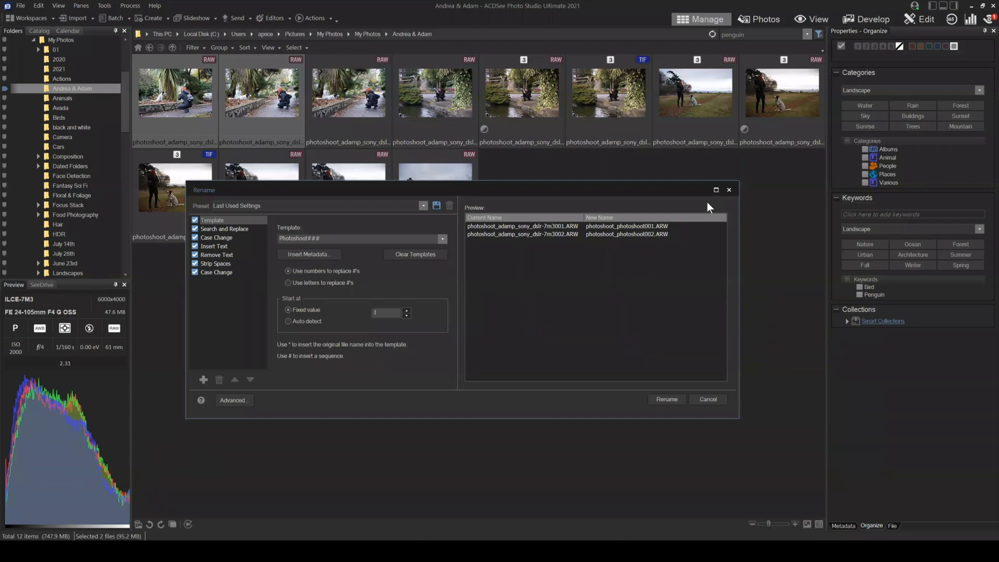
pyautogui.write('_Andrea')
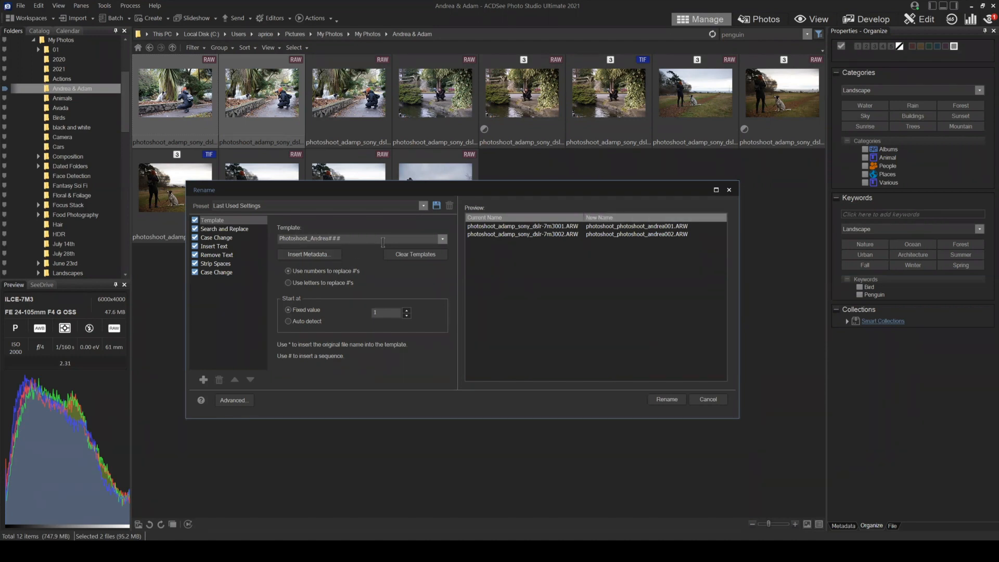
# - Check the Search and Replace settings and compare the name template with the new file names in the preview
pyautogui.click(218, 229)
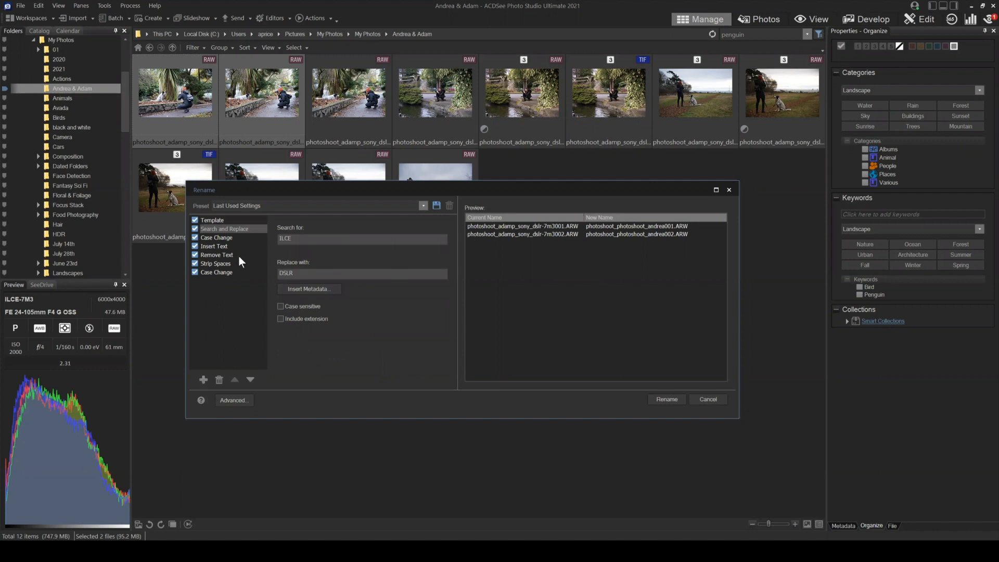
pyautogui.click(223, 220)
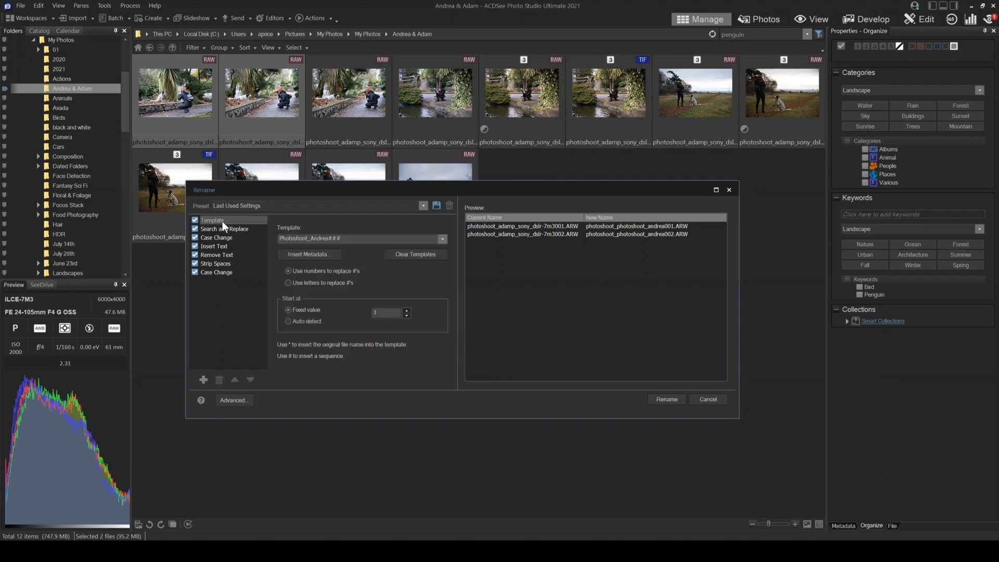
pyautogui.click(597, 225)
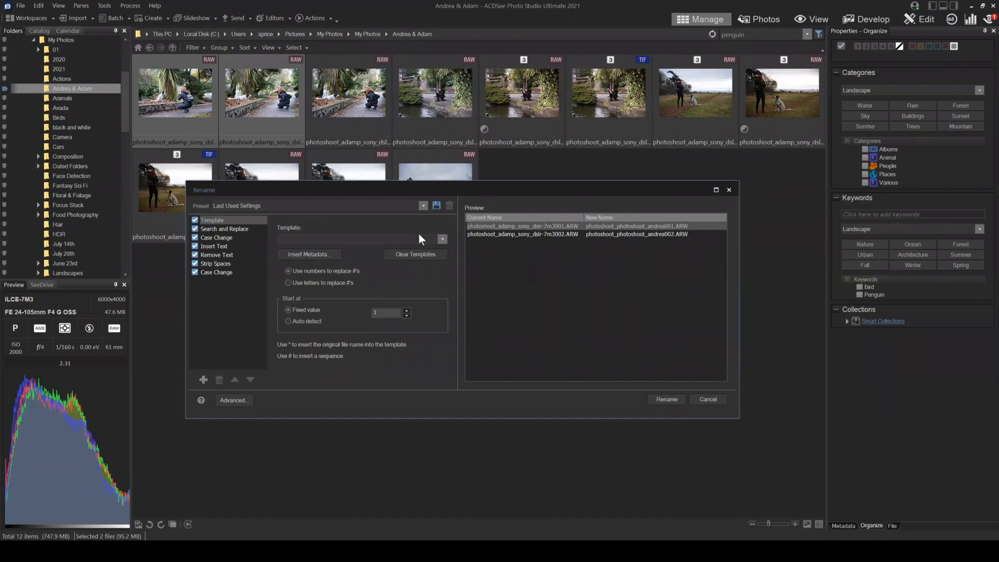
# - Review the Case Change, Insert Text, Strip Spaces and Template settings of the batch rename, and close it without renaming
pyautogui.click(214, 229)
pyautogui.click(205, 245)
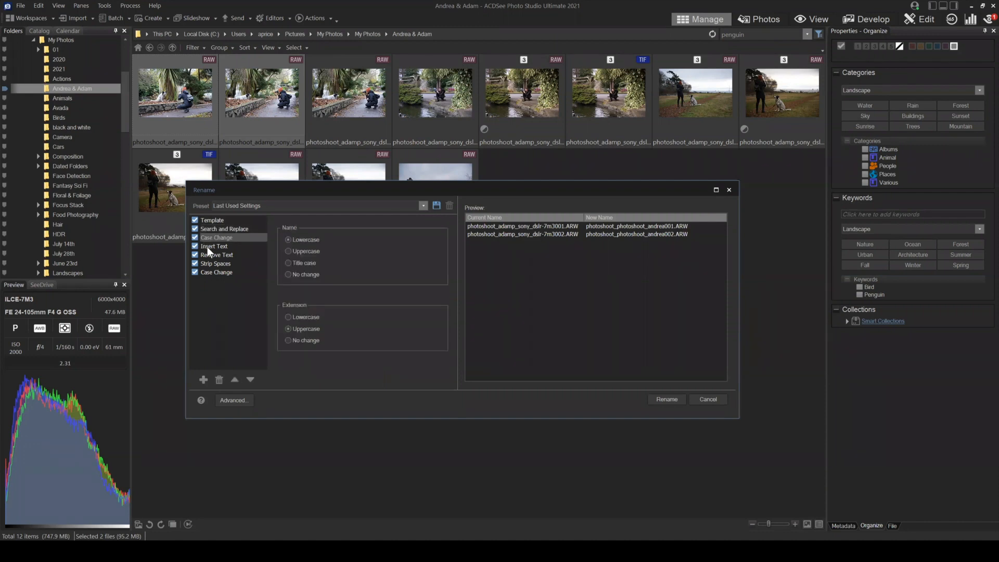
pyautogui.moveTo(317, 238); pyautogui.dragTo(252, 237)
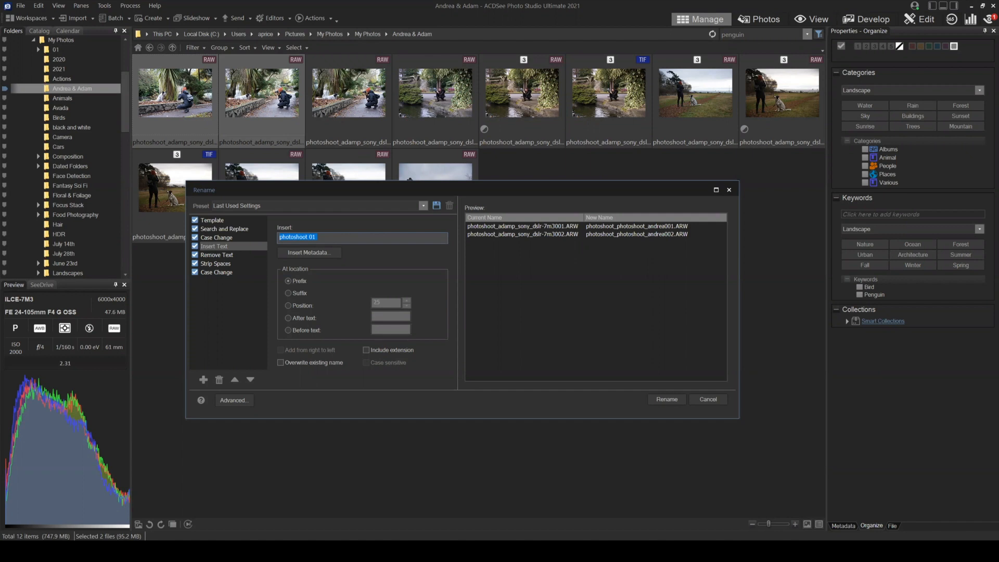
pyautogui.click(213, 220)
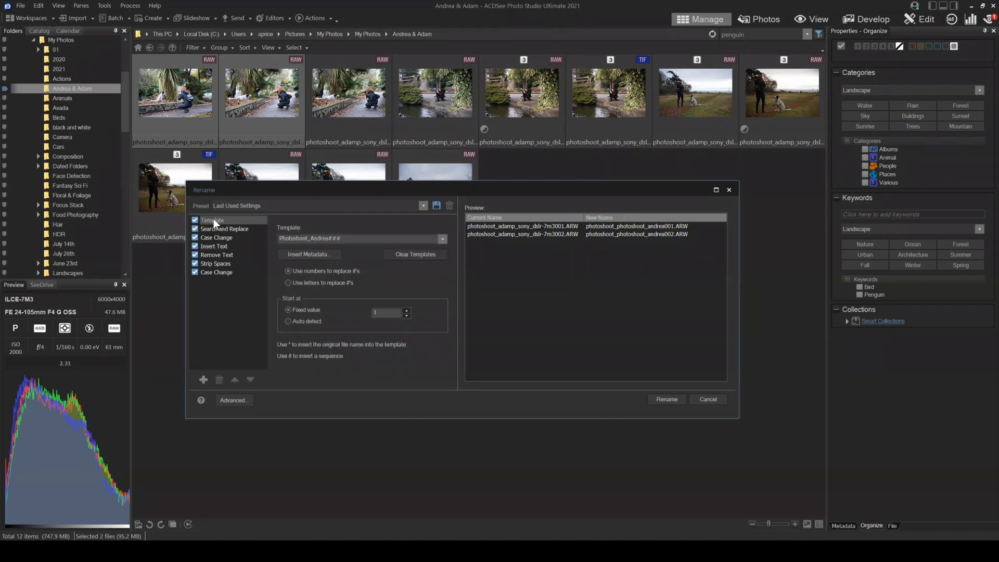
pyautogui.moveTo(376, 241); pyautogui.dragTo(268, 242)
pyautogui.moveTo(329, 238); pyautogui.dragTo(262, 236)
pyautogui.click(218, 264)
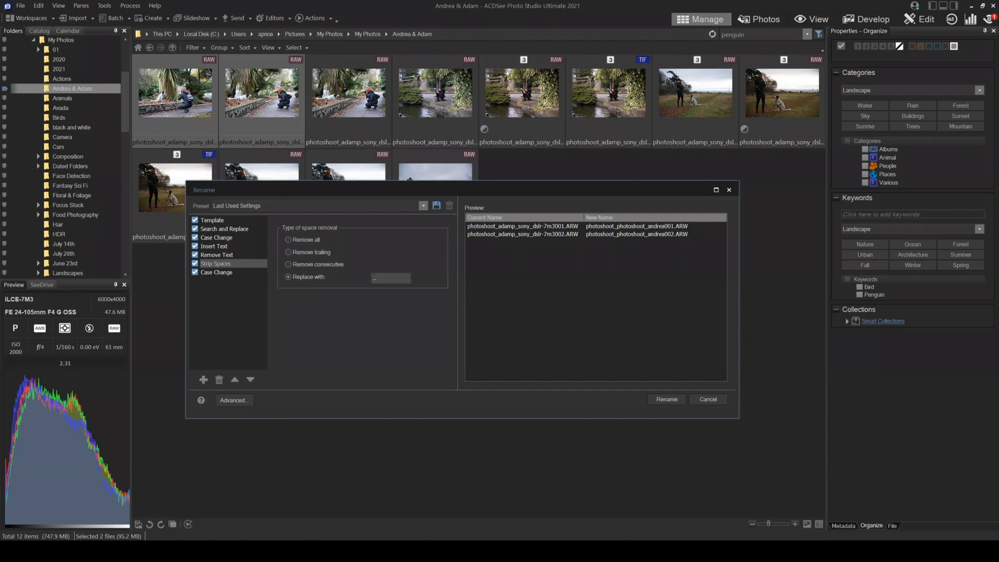
pyautogui.click(219, 219)
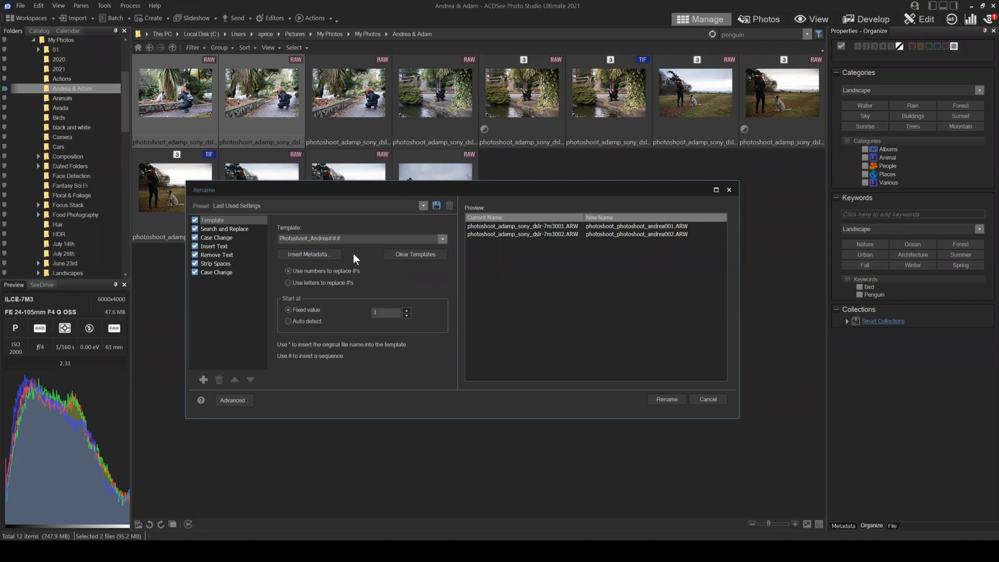
pyautogui.click(710, 399)
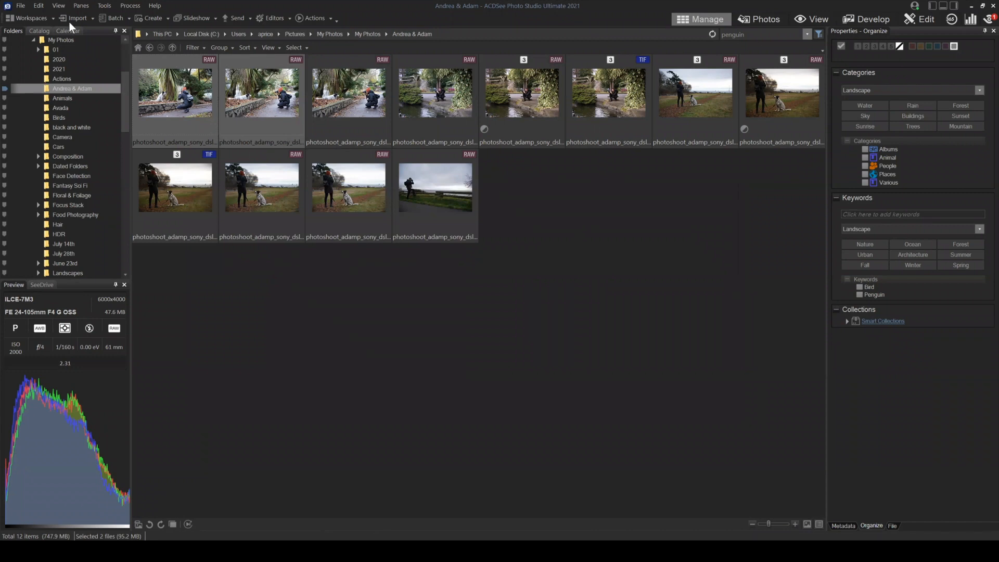
# - Reopen the batch rename for the two selected RAW photos and compare the template's metadata tags and ### sequence with the previewed names
pyautogui.click(119, 17)
pyautogui.moveTo(152, 70)
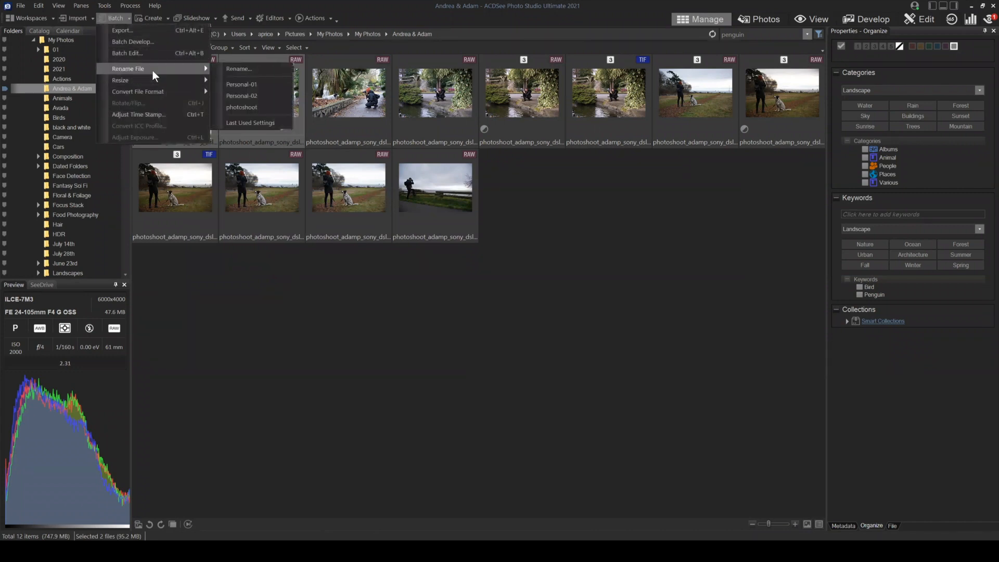
pyautogui.click(245, 70)
pyautogui.moveTo(476, 162); pyautogui.dragTo(497, 191)
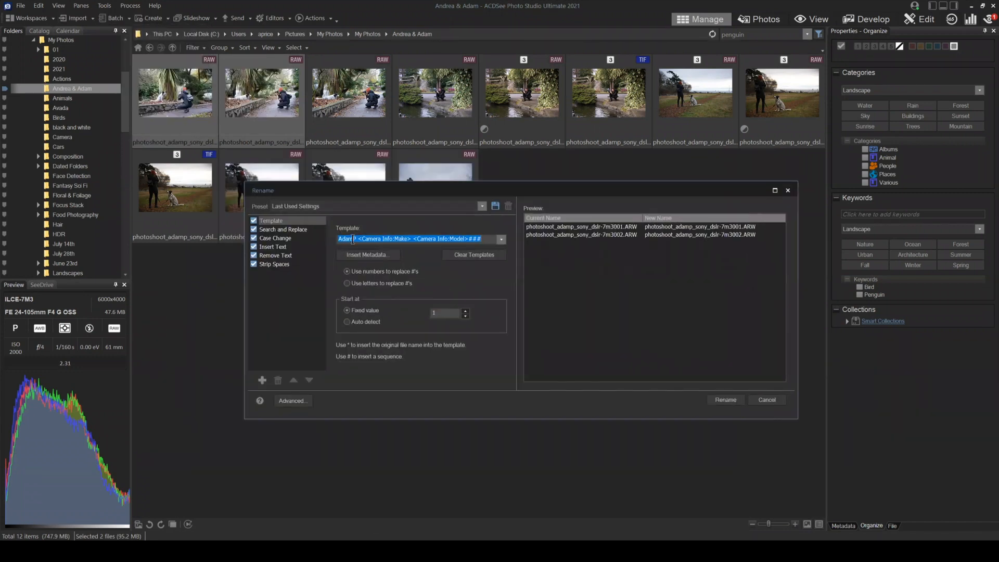
pyautogui.click(371, 236)
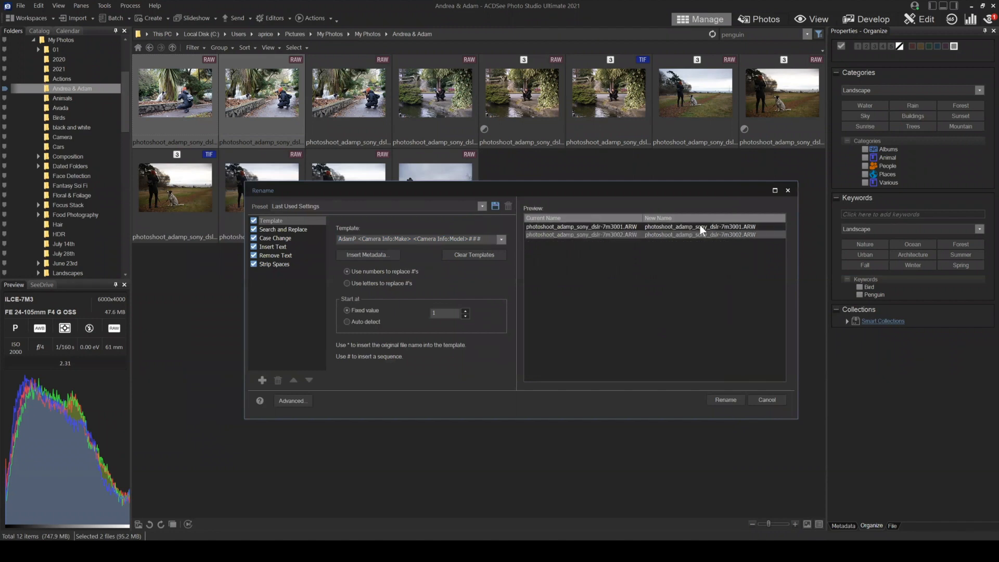
pyautogui.doubleClick(475, 239)
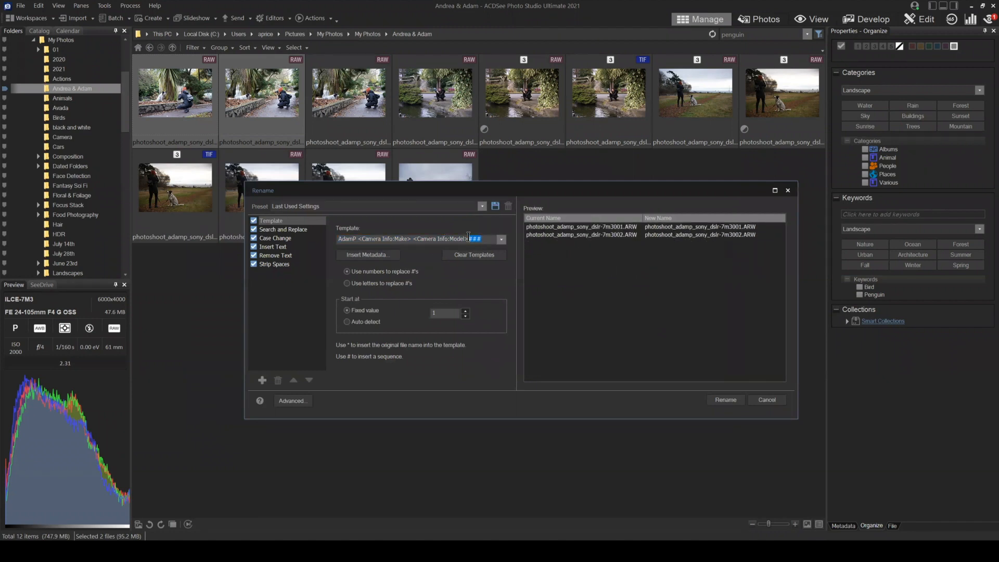
# - Try a fixed sequence start value of 300, check the previewed names, and cancel the batch rename
pyautogui.click(372, 312)
pyautogui.write('300')
pyautogui.moveTo(633, 195); pyautogui.dragTo(497, 183)
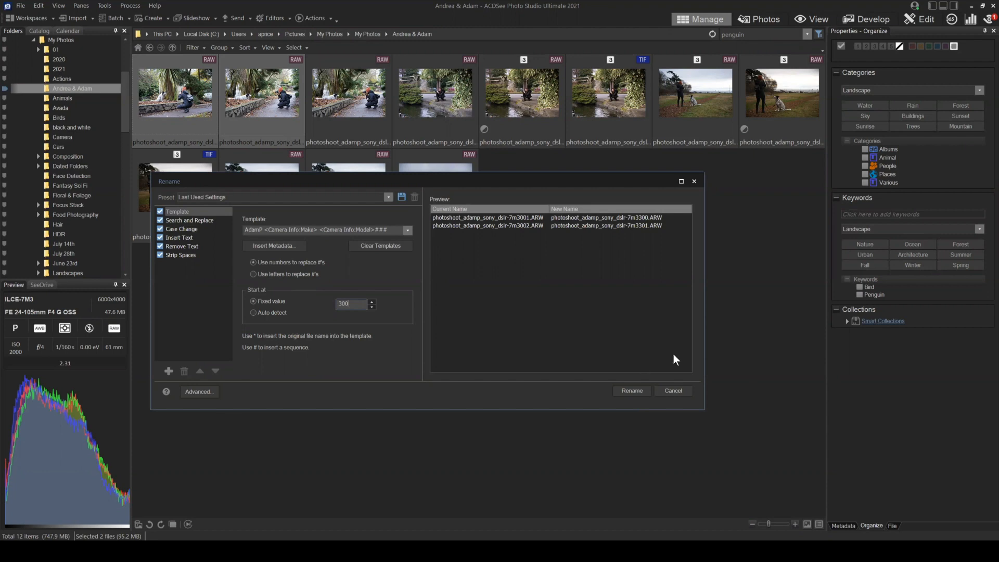
pyautogui.click(672, 389)
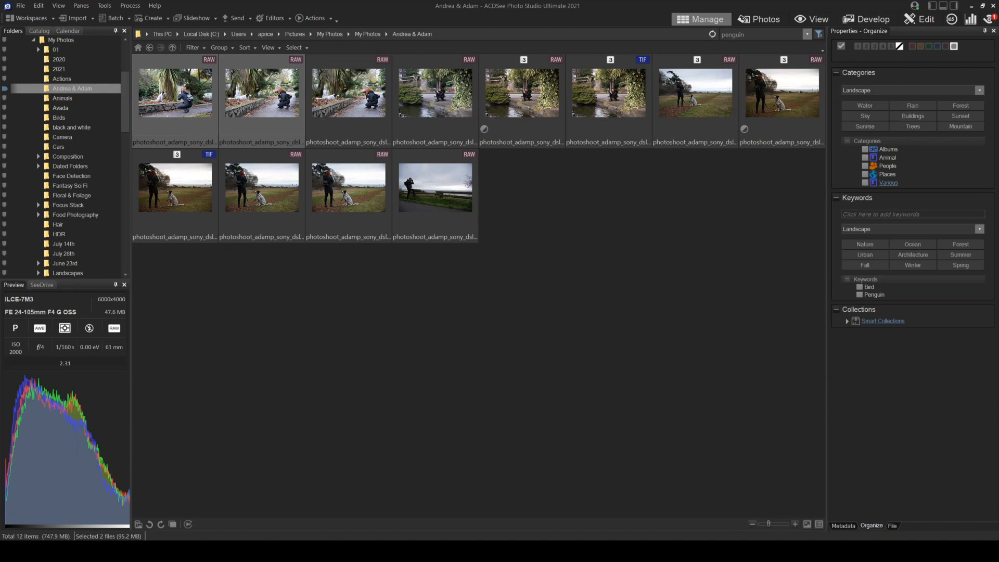
# - Open the batch rename for the folder's first RAW photo, examine the ### sequence in its name template, and cancel without renaming
pyautogui.click(644, 60)
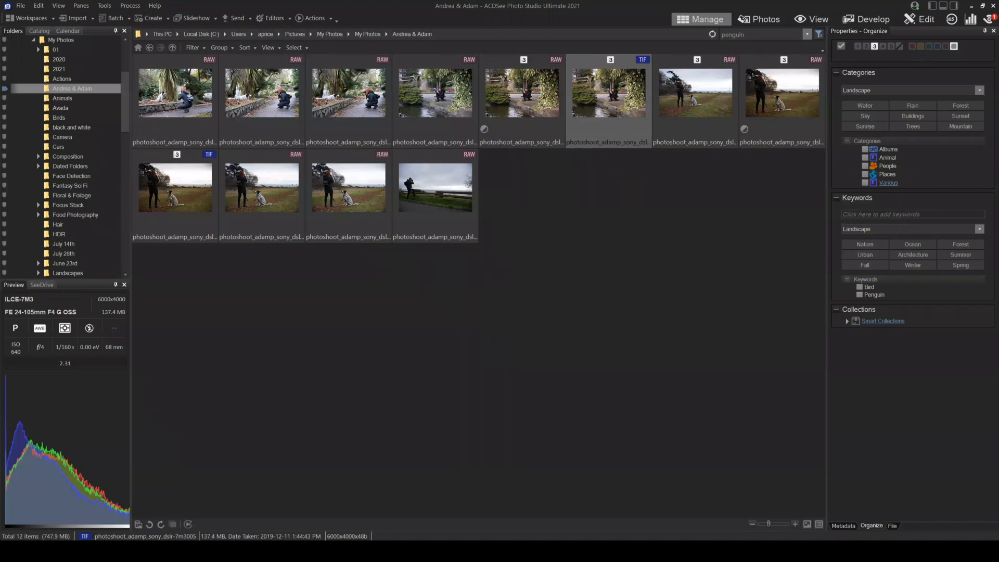
pyautogui.click(176, 103)
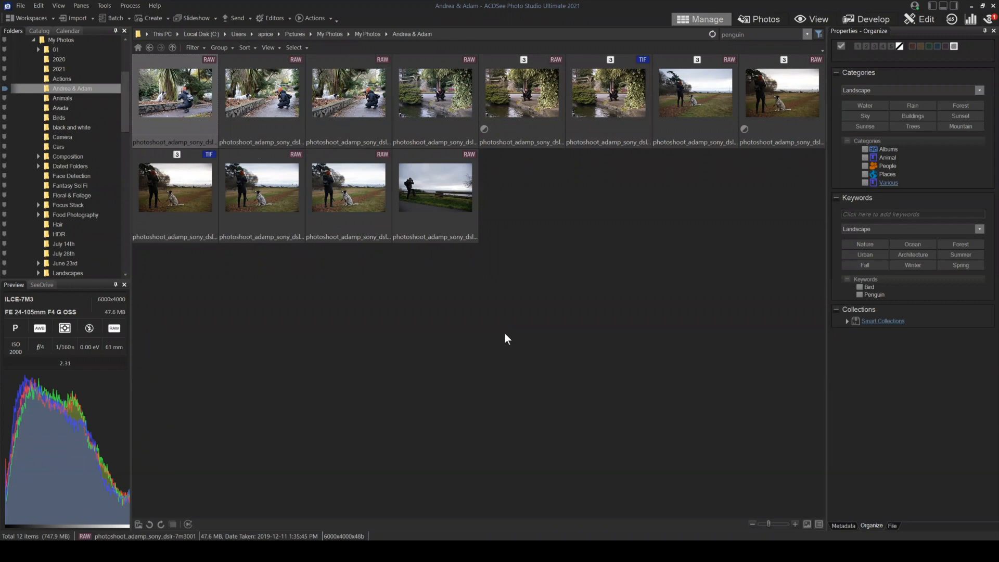
pyautogui.click(126, 18)
pyautogui.moveTo(146, 68)
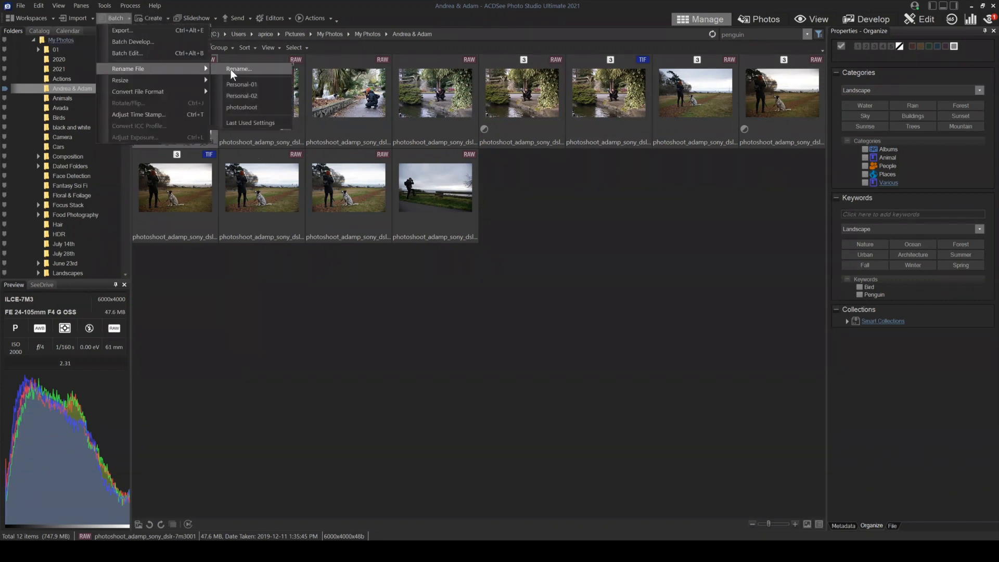
pyautogui.click(231, 70)
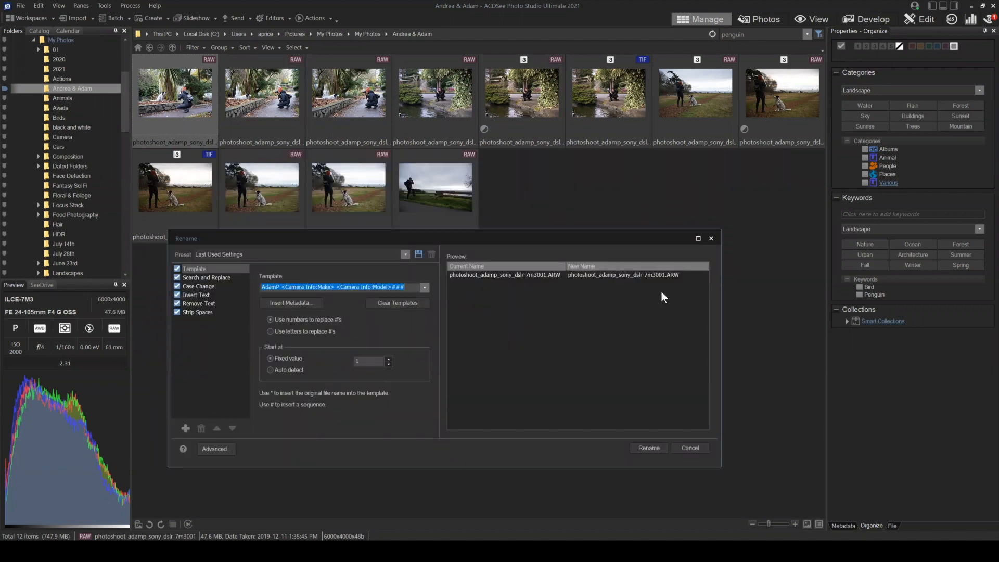
pyautogui.moveTo(408, 286); pyautogui.dragTo(392, 285)
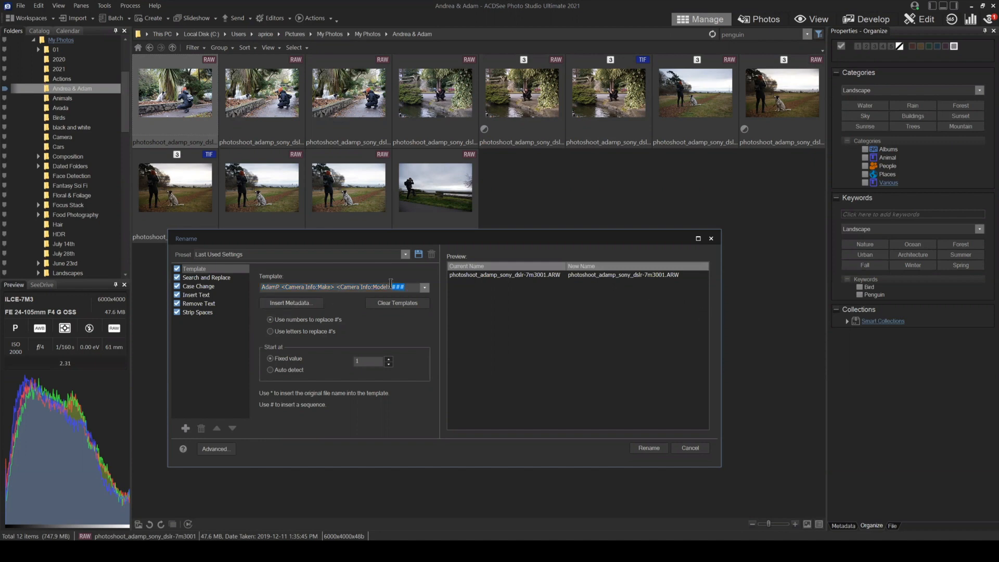
pyautogui.click(573, 331)
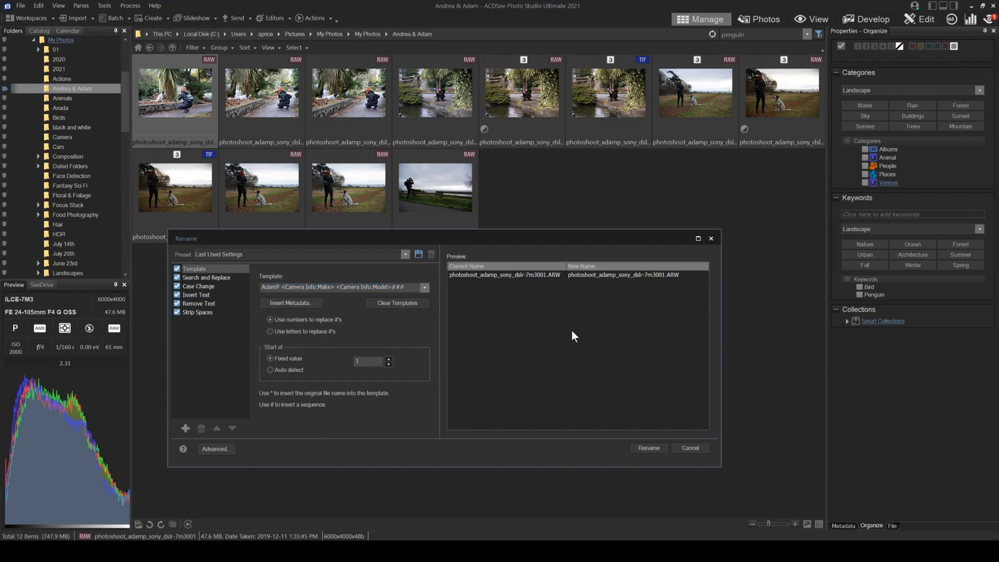
pyautogui.click(337, 290)
pyautogui.click(393, 287)
pyautogui.moveTo(405, 286); pyautogui.dragTo(372, 269)
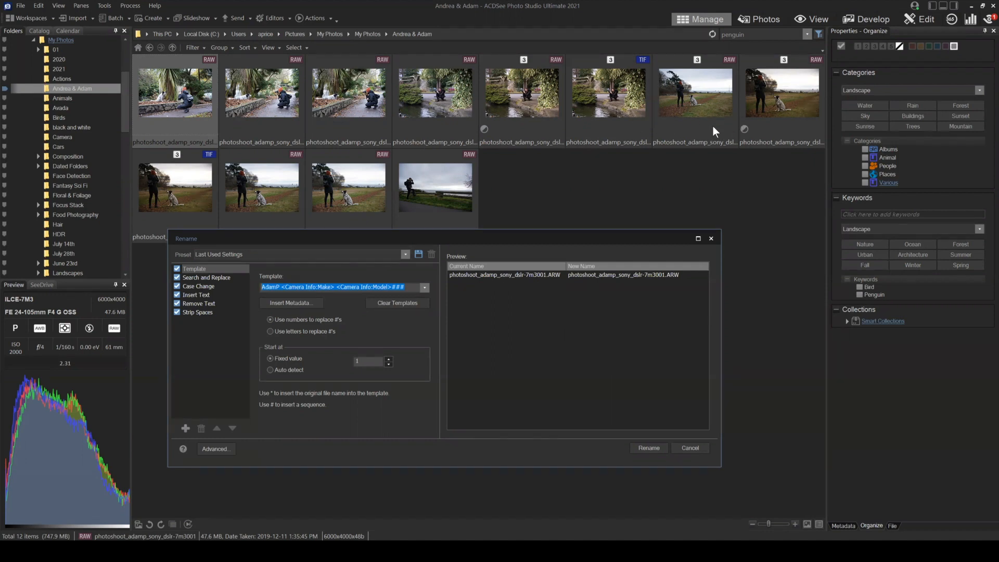
pyautogui.moveTo(406, 286)
pyautogui.mouseDown()
pyautogui.moveTo(391, 286)
pyautogui.moveTo(414, 285)
pyautogui.moveTo(393, 282)
pyautogui.mouseUp()
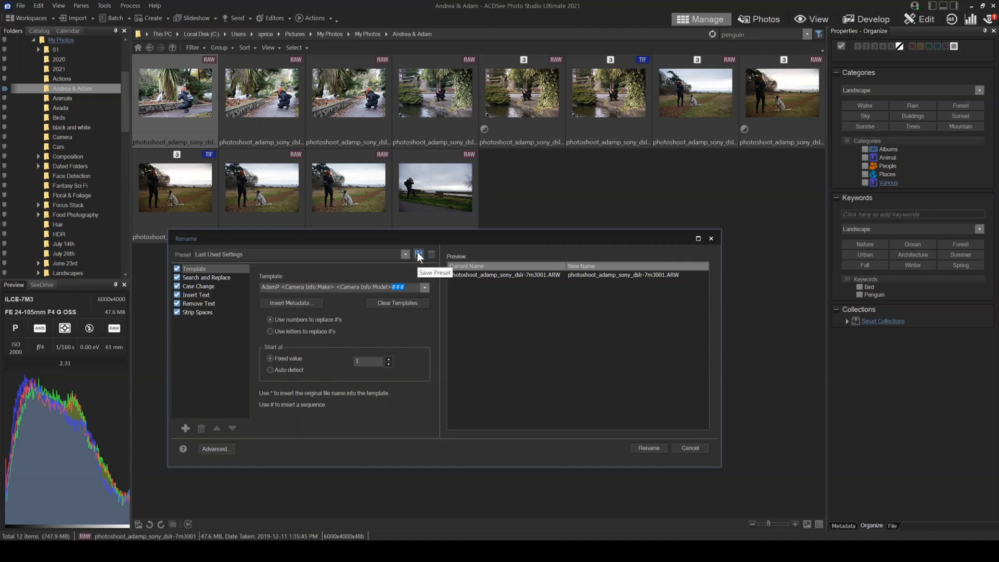
pyautogui.click(690, 448)
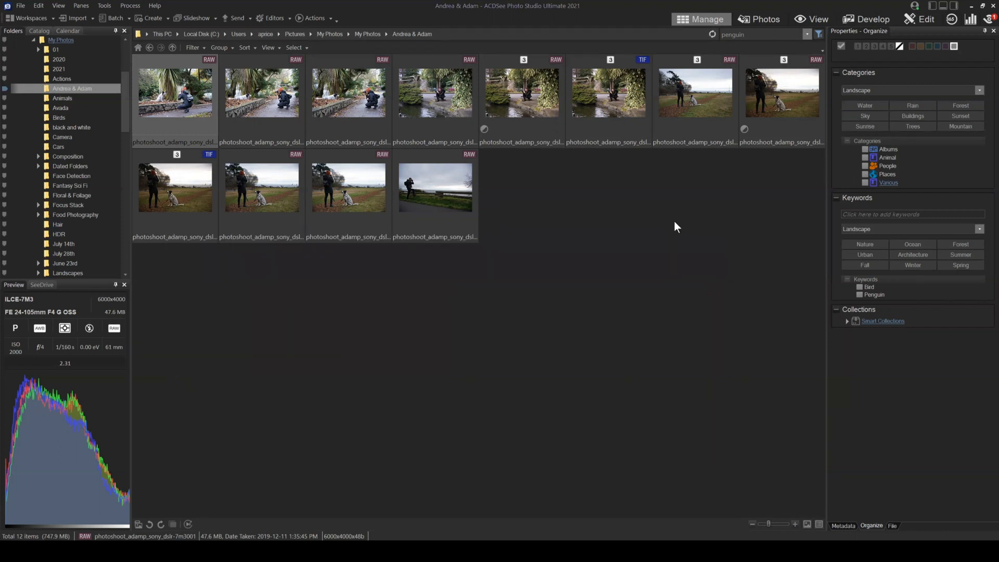
# - Check batch rename availability with no photo selected, review the first RAW photo's rename settings, and close without renaming, leaving nothing selected
pyautogui.click(729, 247)
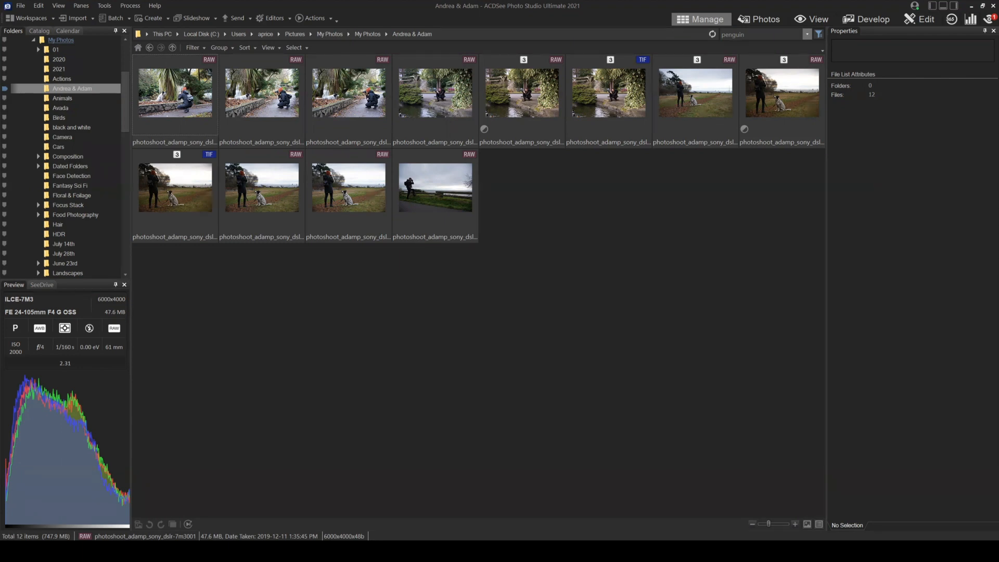
pyautogui.click(113, 17)
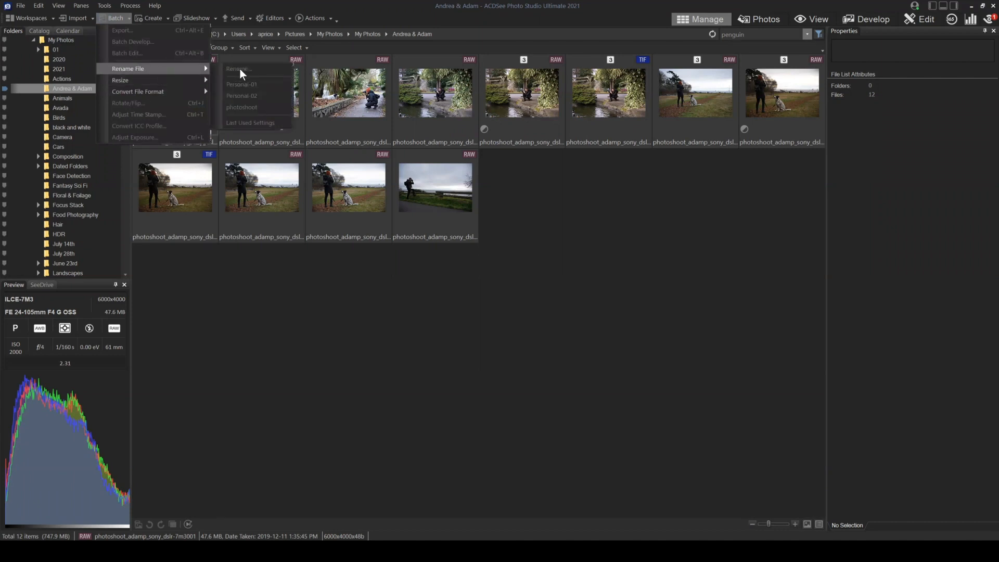
pyautogui.click(466, 425)
pyautogui.click(113, 17)
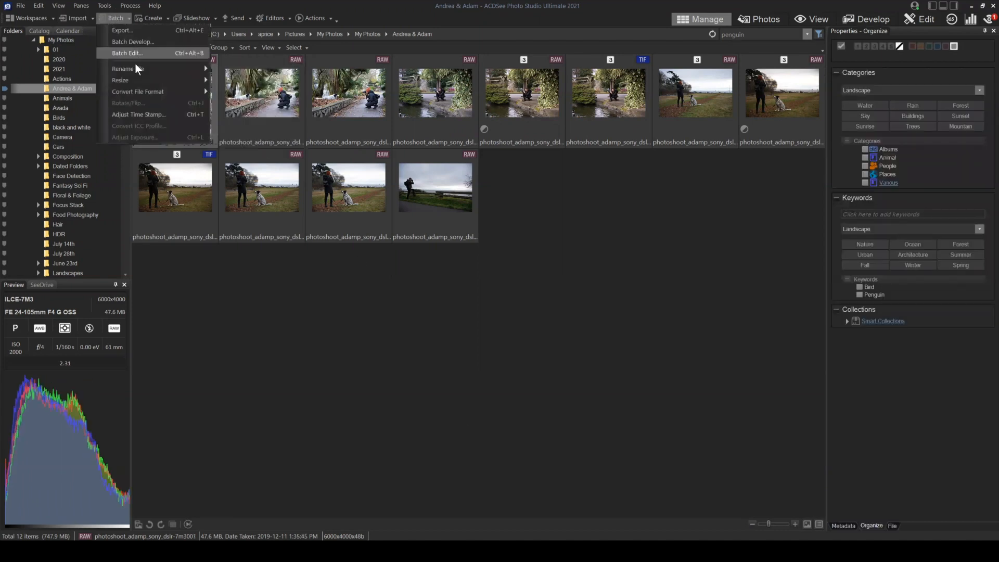
pyautogui.moveTo(198, 68)
pyautogui.click(233, 65)
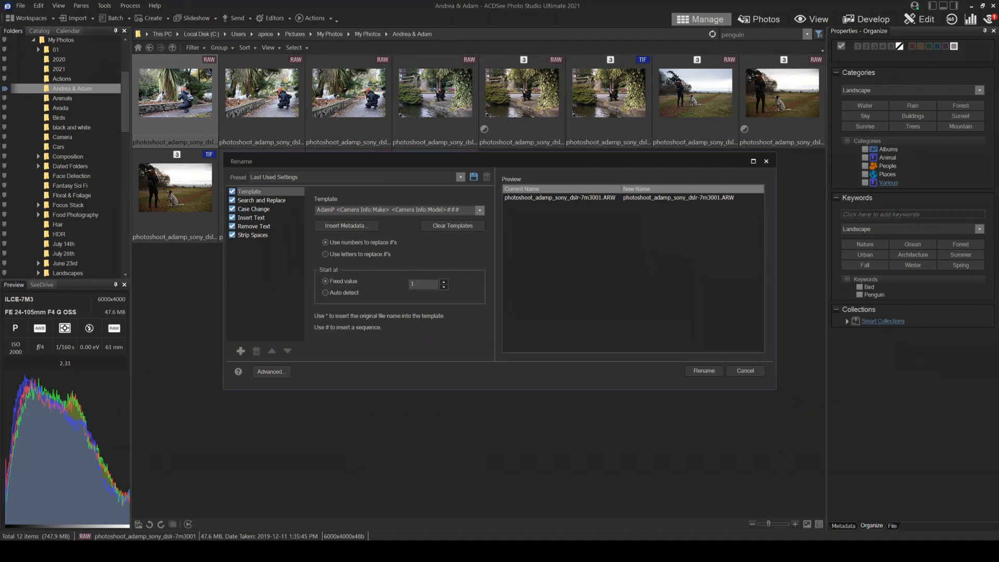
pyautogui.click(765, 162)
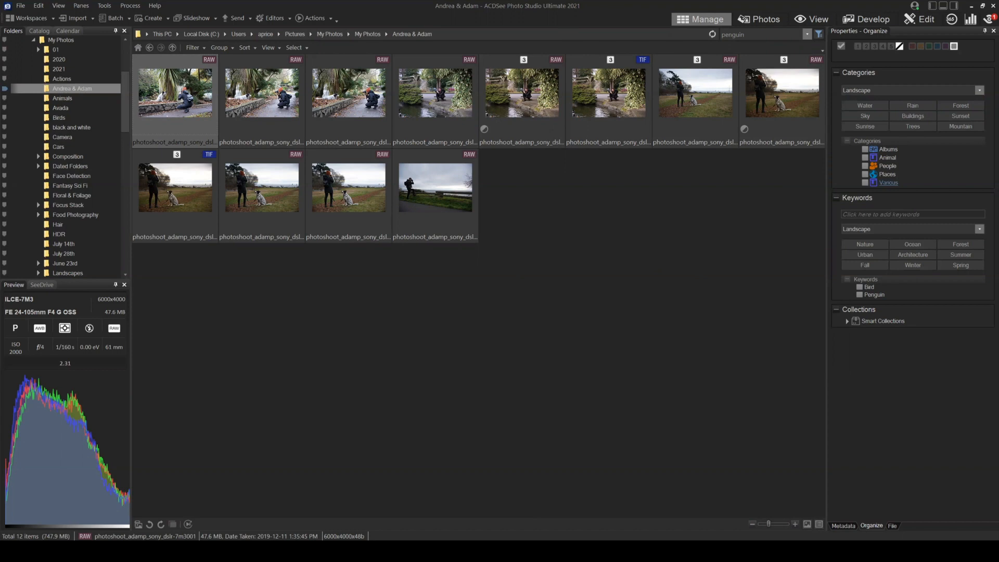
pyautogui.click(658, 254)
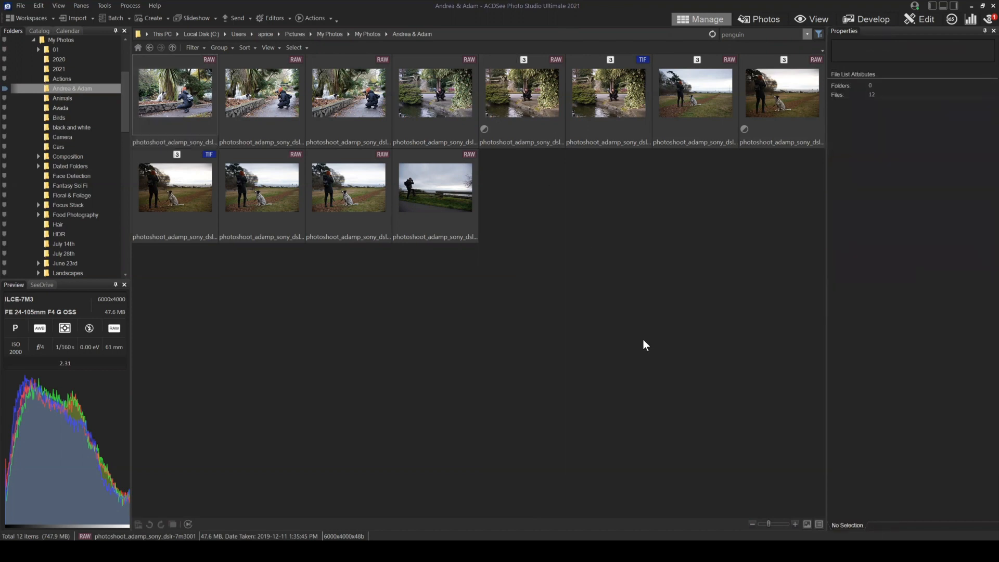